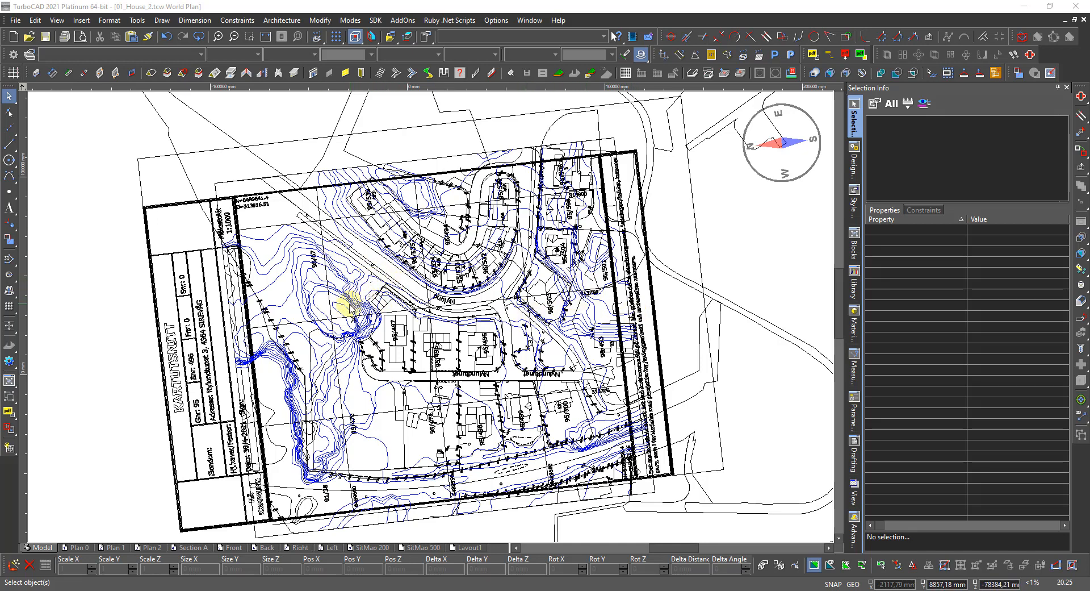
Zoom in on the contours and select the contour polyline just west of parcel 95/67.
scroll(325, 305, "up", 3)
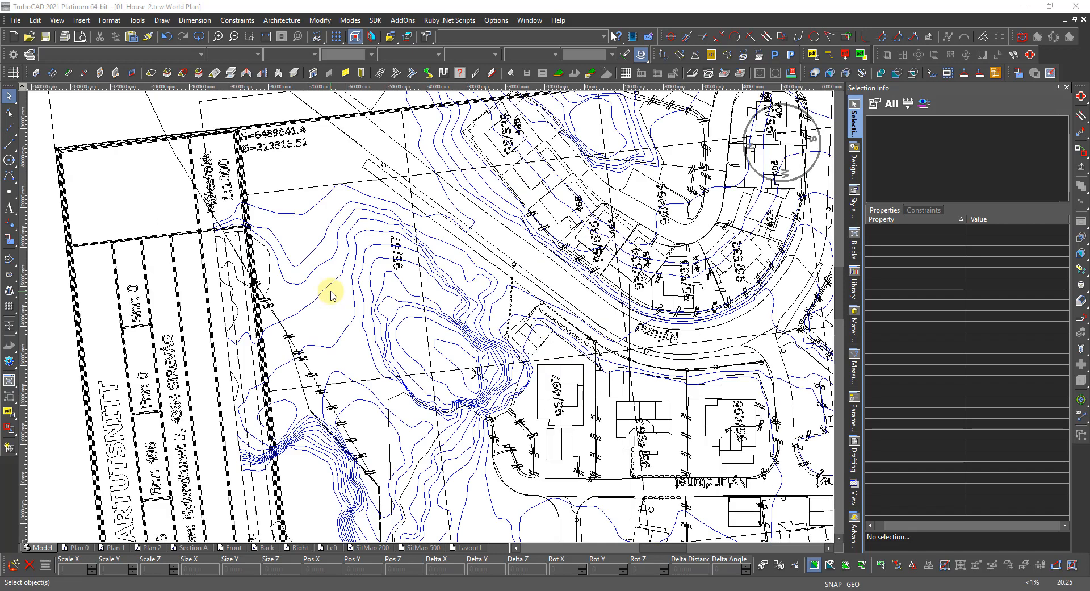
left_click(408, 293)
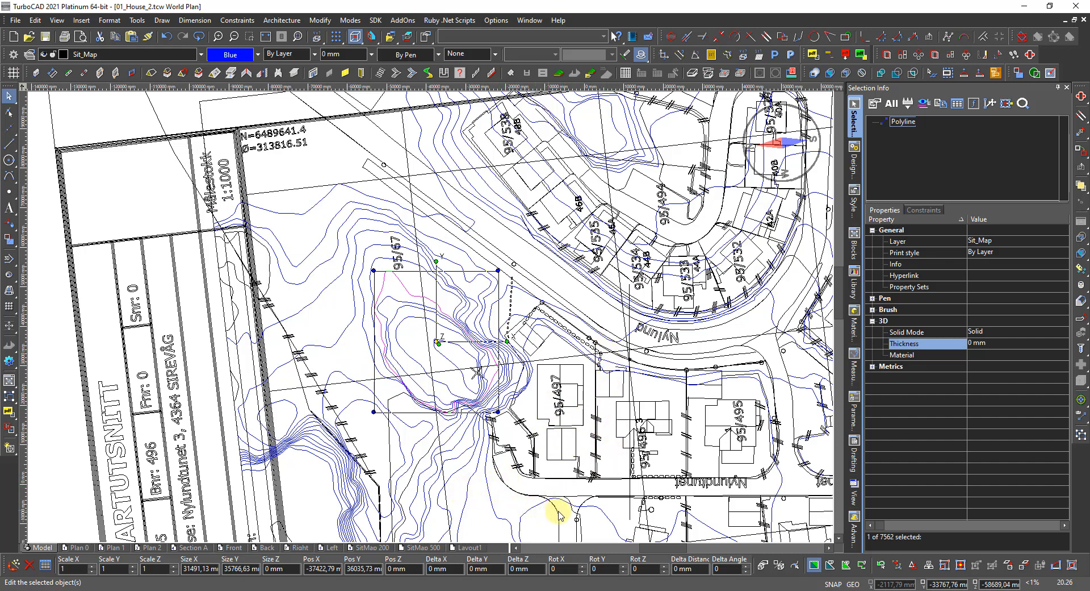
Zoom out and select the long road outline polyline running below the map frame.
scroll(544, 507, "up", 2)
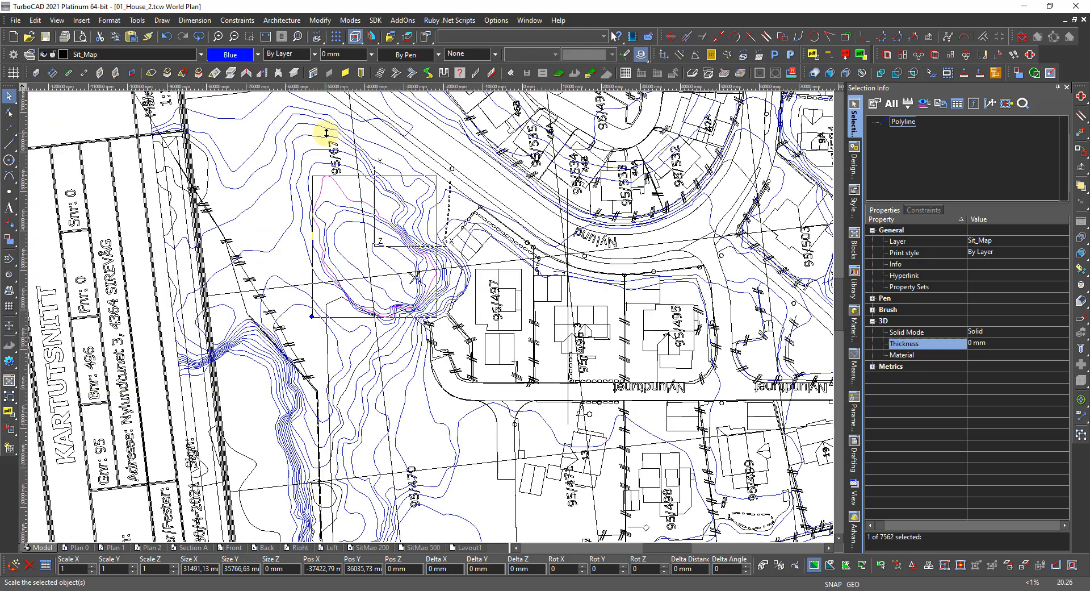
scroll(324, 134, "down", 2)
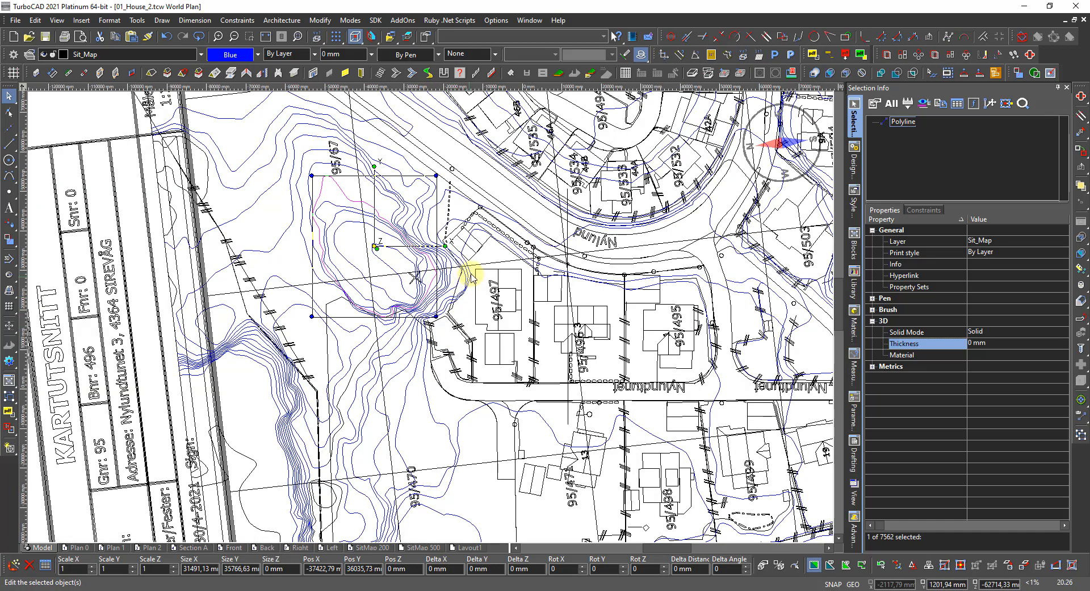
scroll(328, 330, "down", 2)
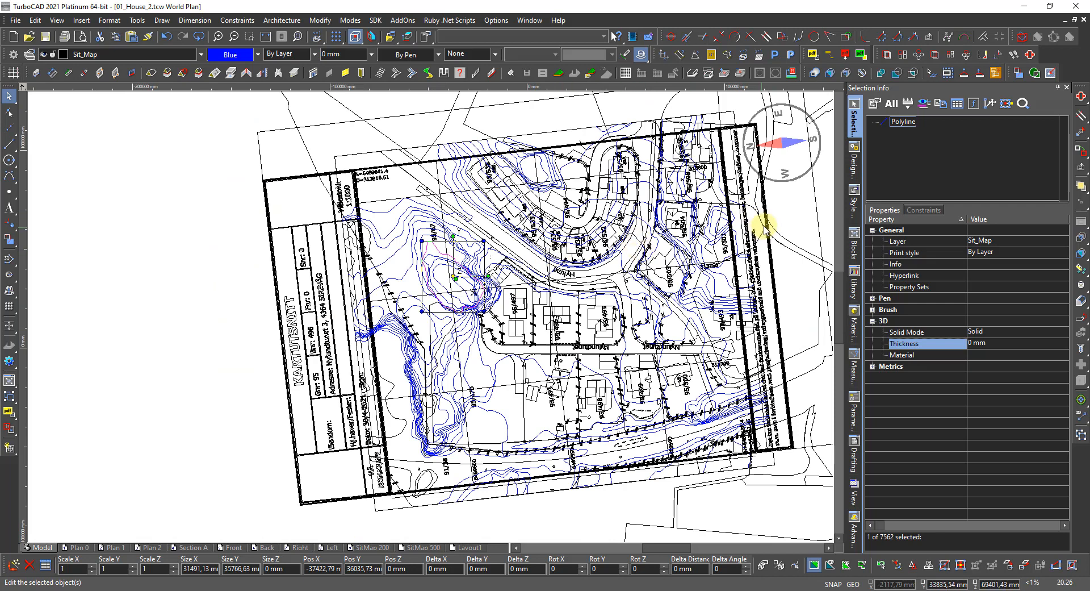
left_click(795, 248)
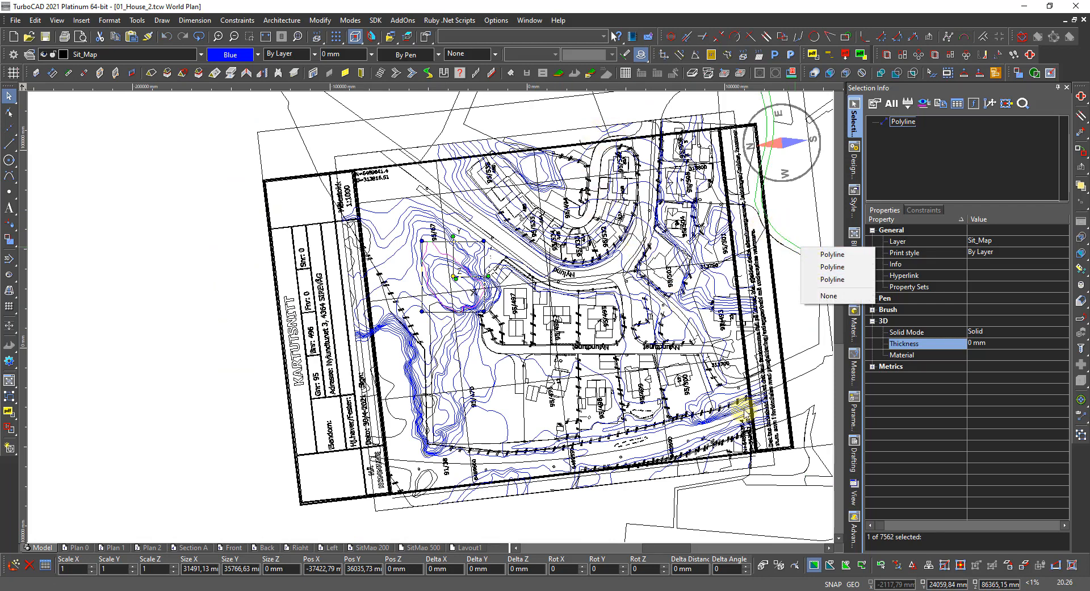
left_click(780, 477)
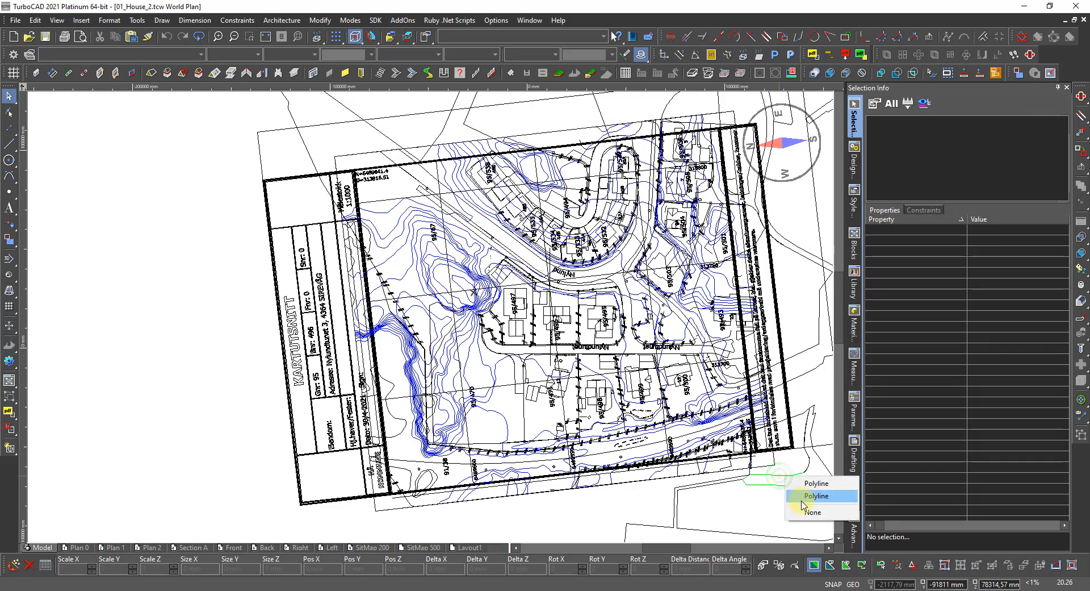
left_click(699, 485)
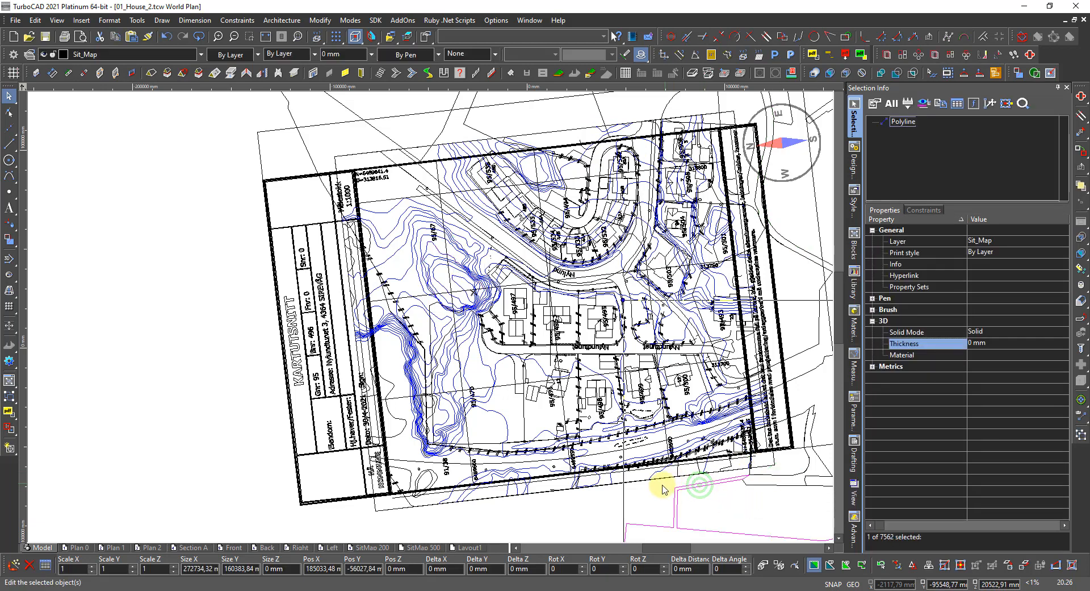
scroll(528, 462, "down", 1)
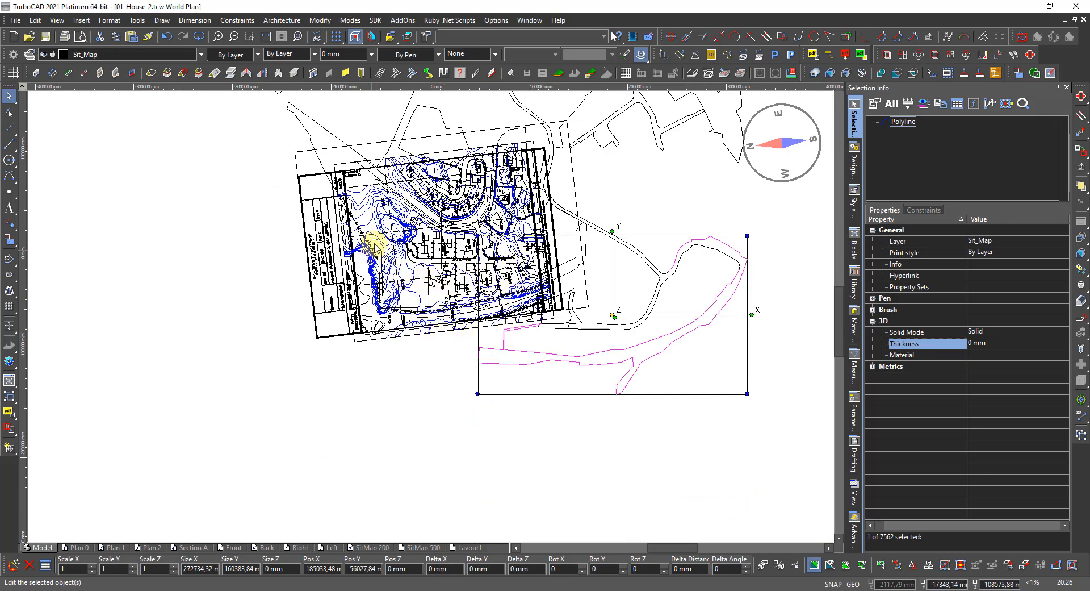
Explode the magenta road group northeast of the map frame with Alt+X.
left_click(593, 138)
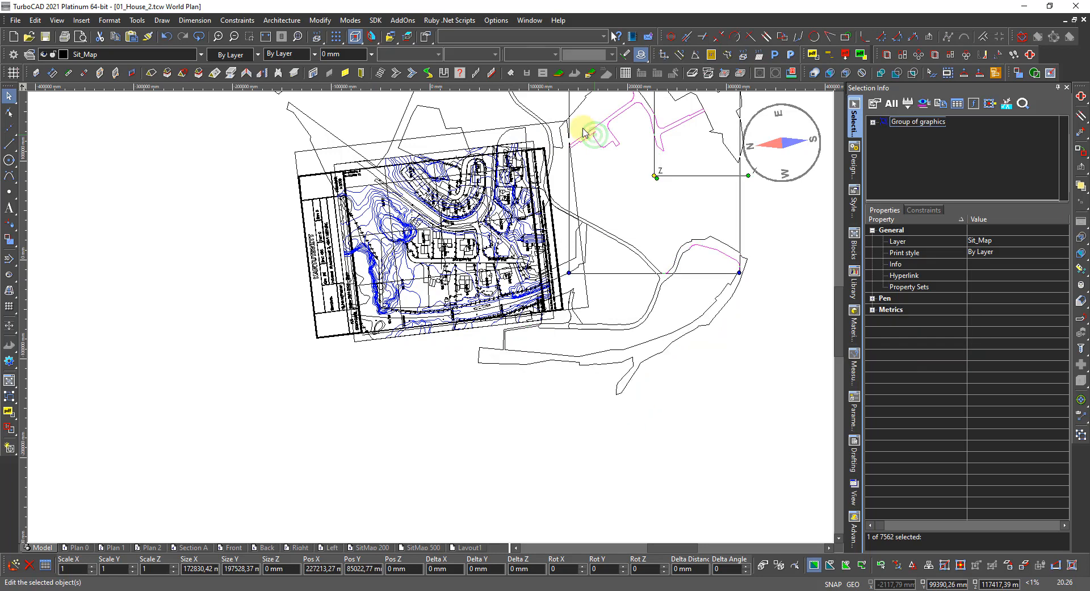
scroll(576, 138, "down", 3)
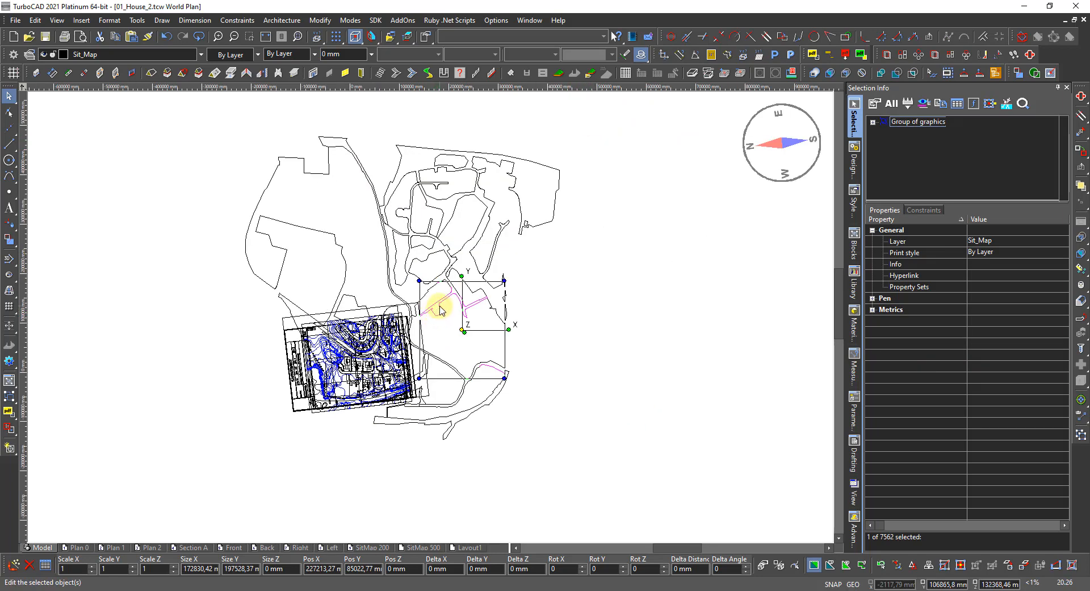
scroll(440, 309, "up", 3)
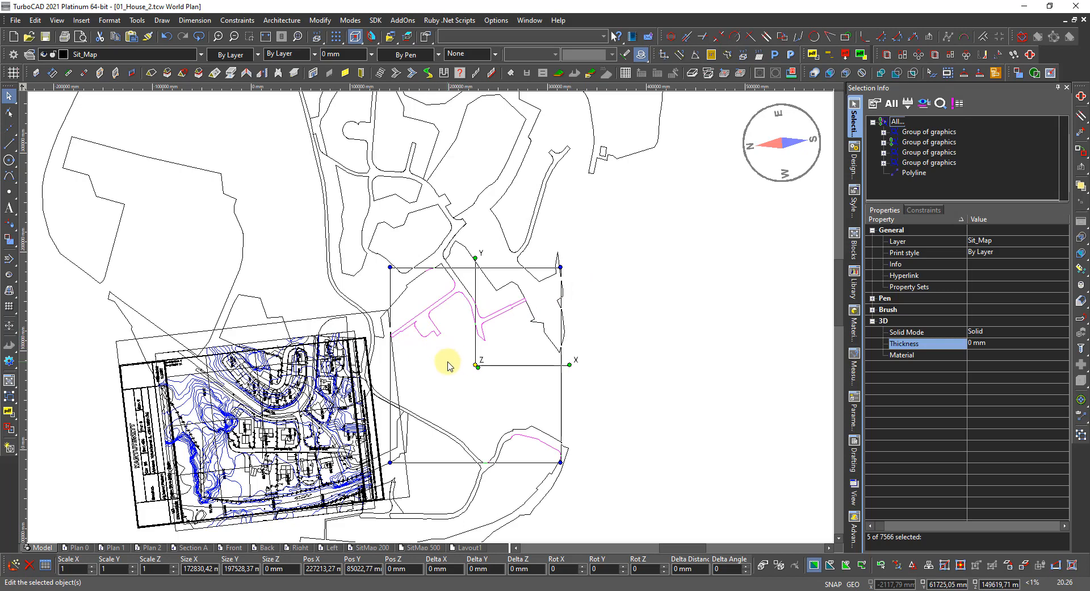
left_click(436, 351)
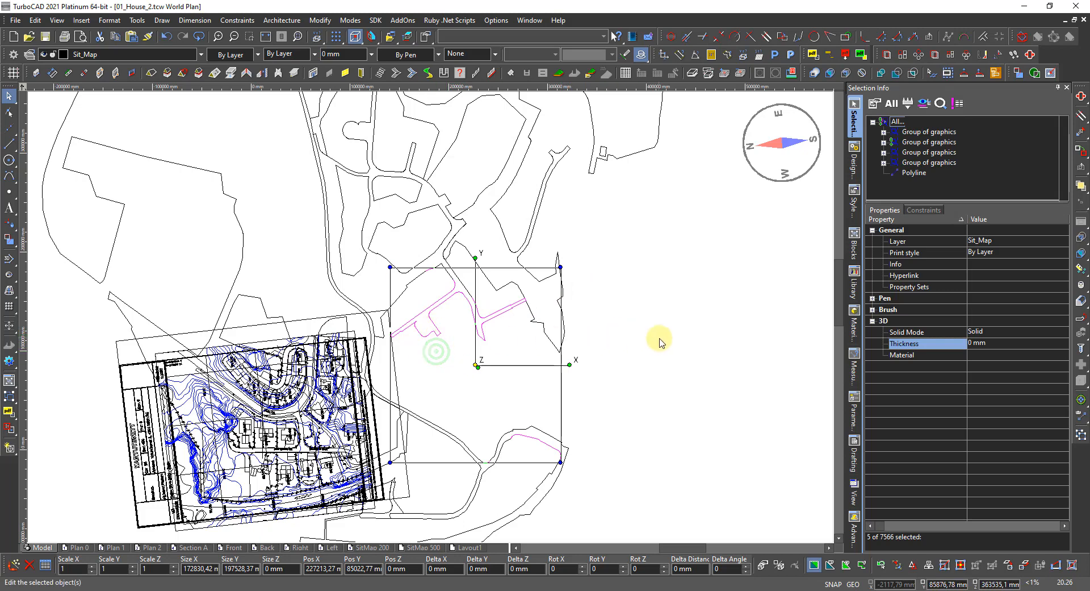
left_click(659, 338)
left_click(492, 326)
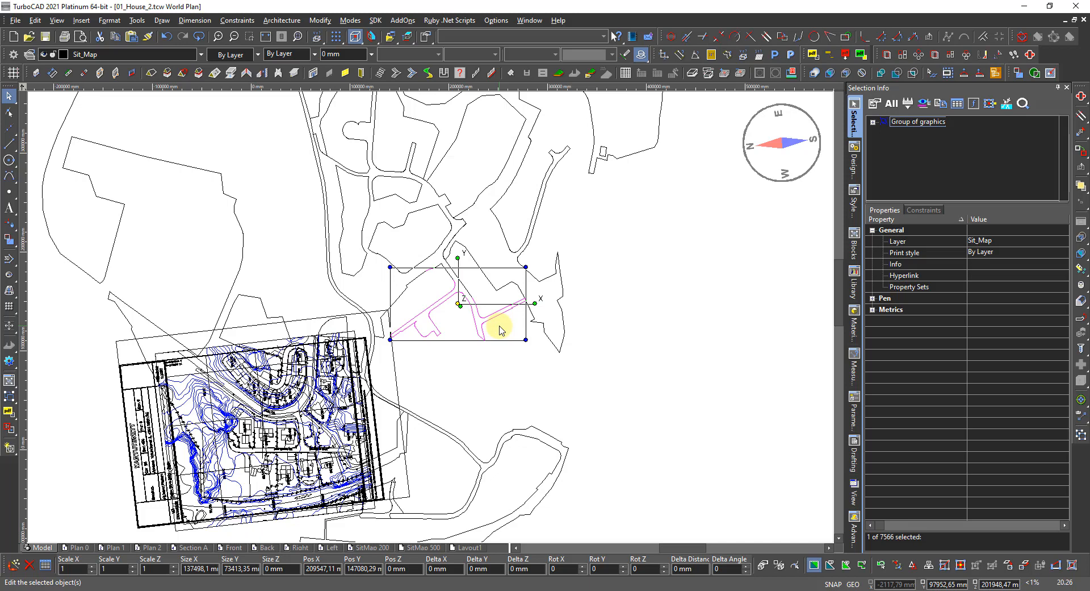
key("alt+x")
Explode the smaller remaining road group into separate curves, then clear the selection.
left_click(476, 346)
left_click(491, 320)
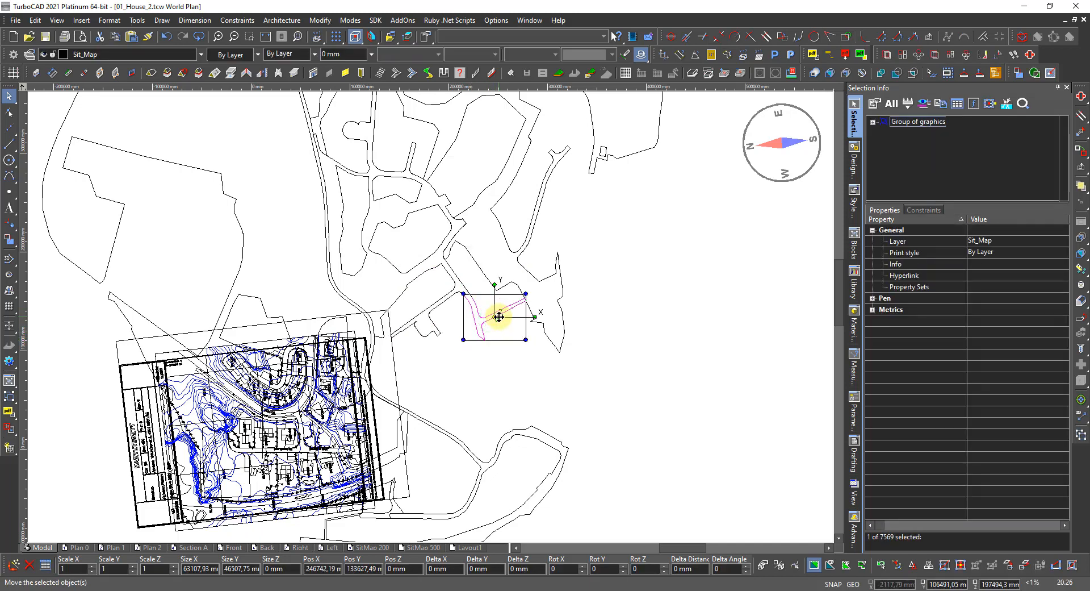
key("alt+x")
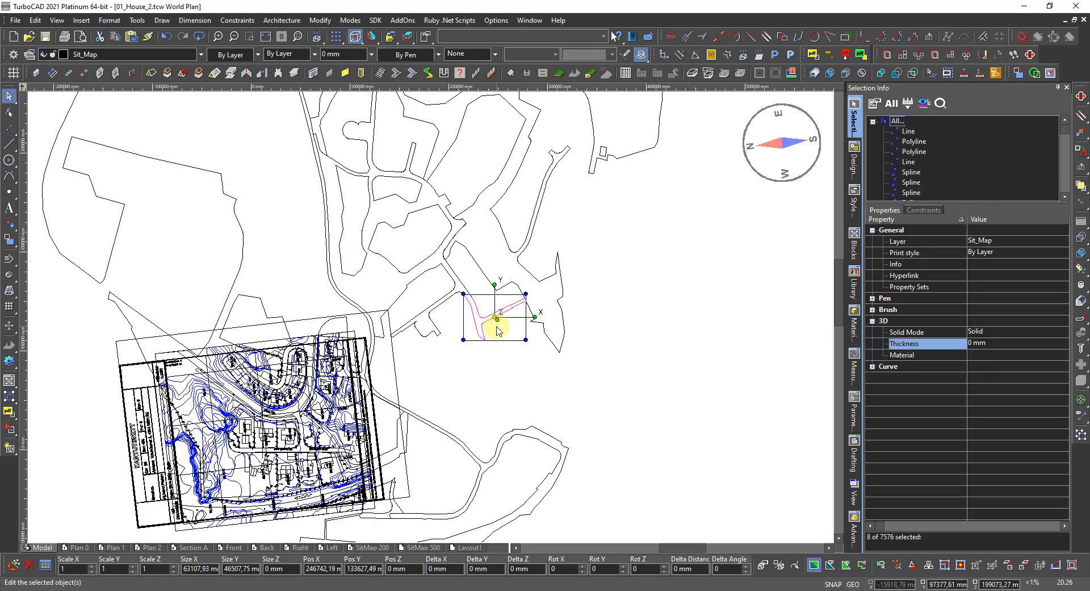
key("Escape")
scroll(485, 317, "up", 1)
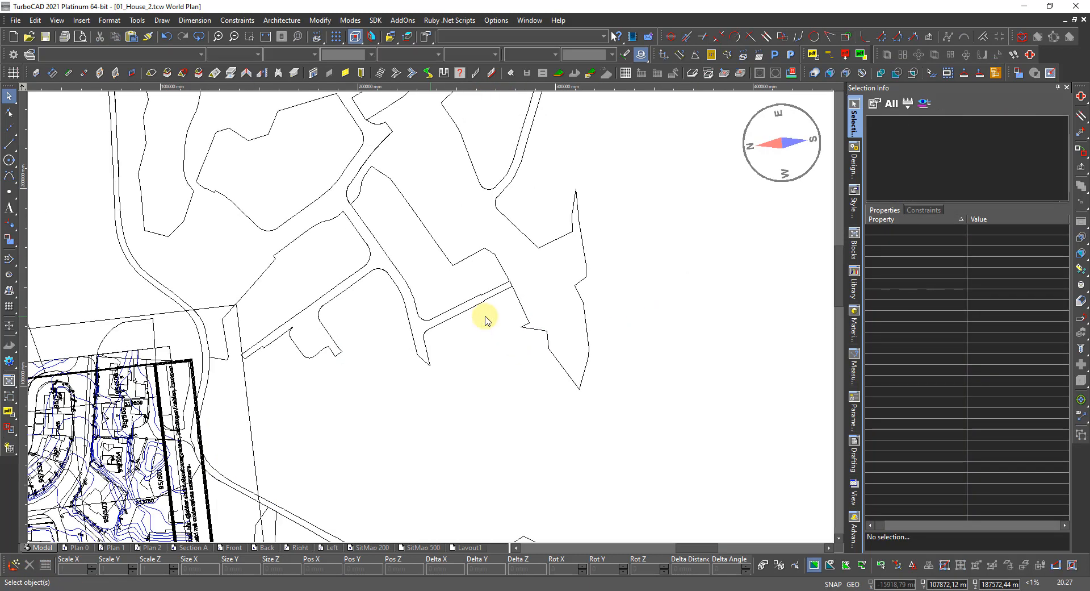
scroll(454, 324, "down", 1)
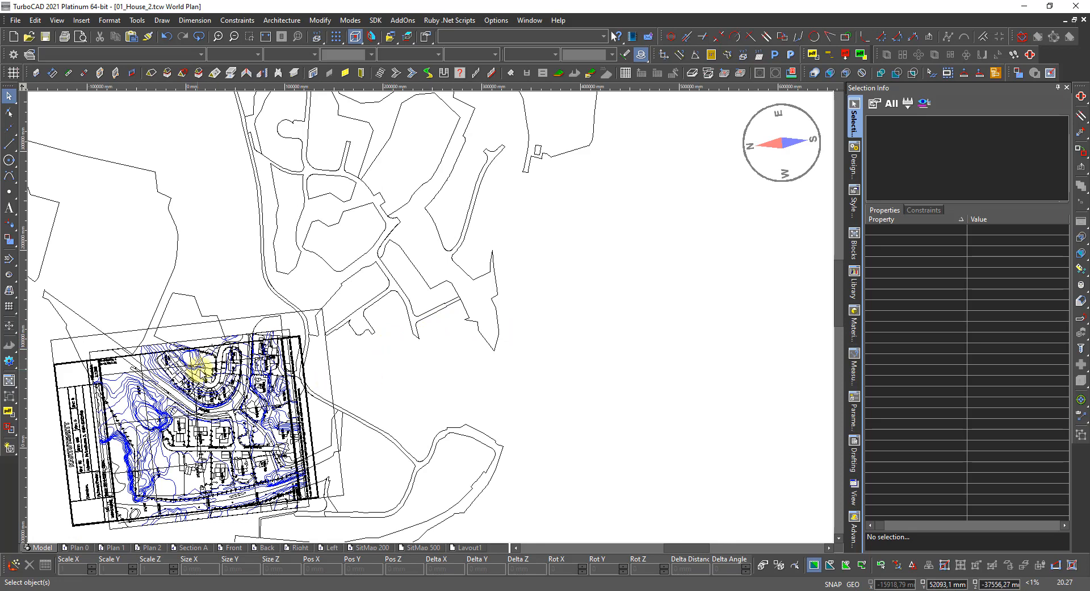
scroll(195, 370, "down", 1)
scroll(389, 352, "up", 1)
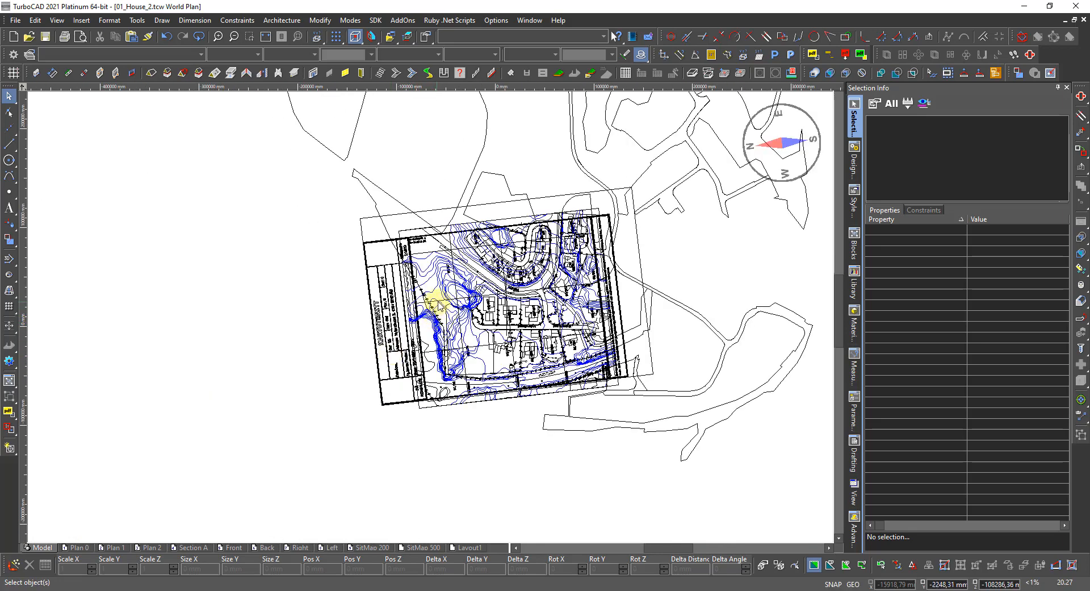
scroll(438, 304, "up", 1)
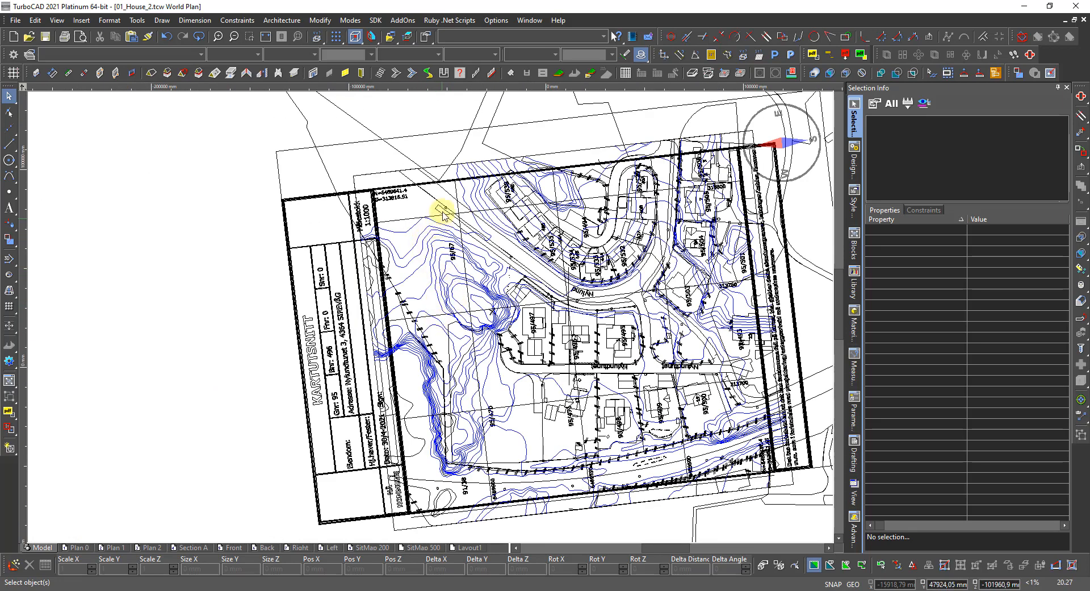
scroll(436, 196, "up", 1)
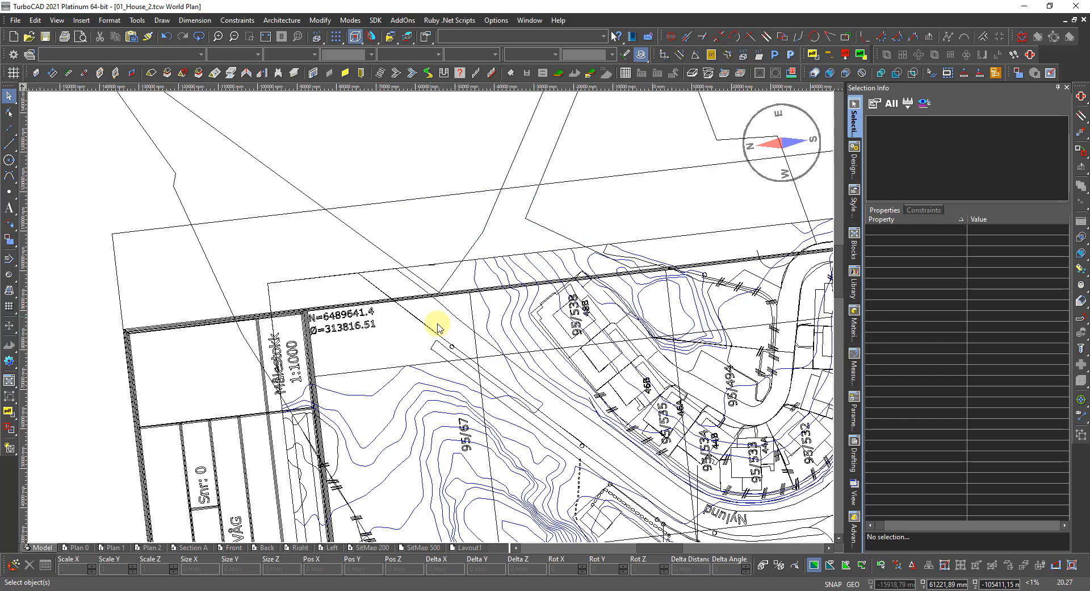
scroll(411, 364, "down", 1)
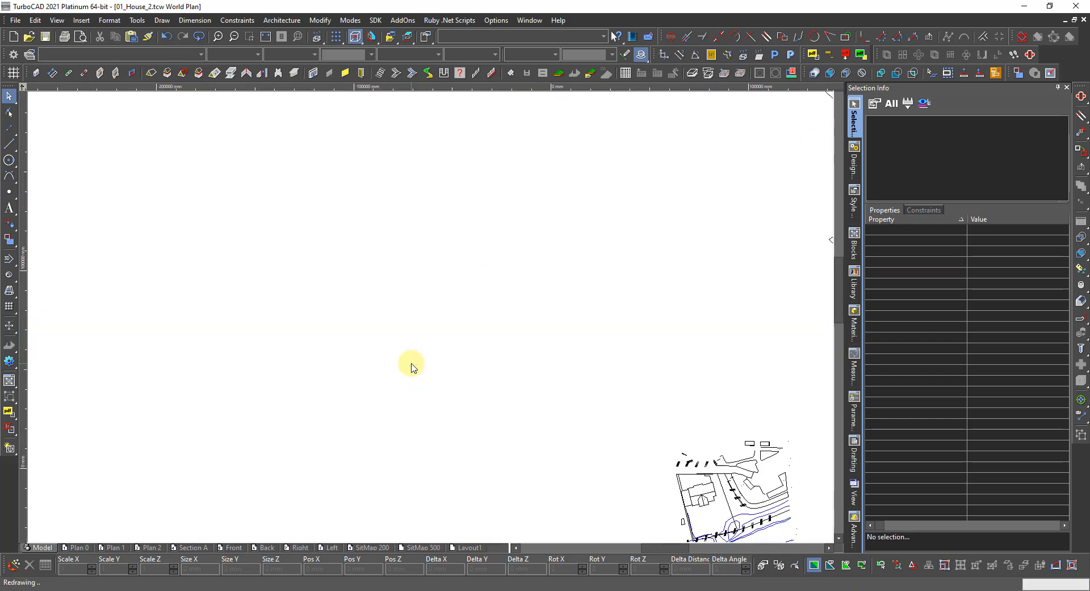
scroll(385, 349, "up", 1)
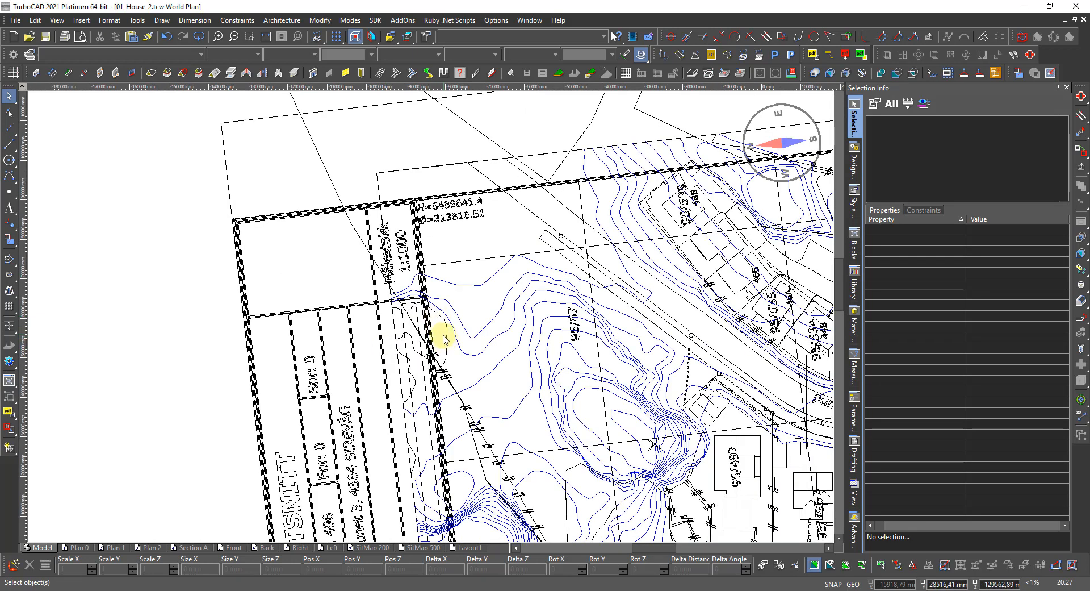
scroll(434, 318, "up", 1)
Select the contour polyline beside the title block and add two more contours.
left_click(440, 319)
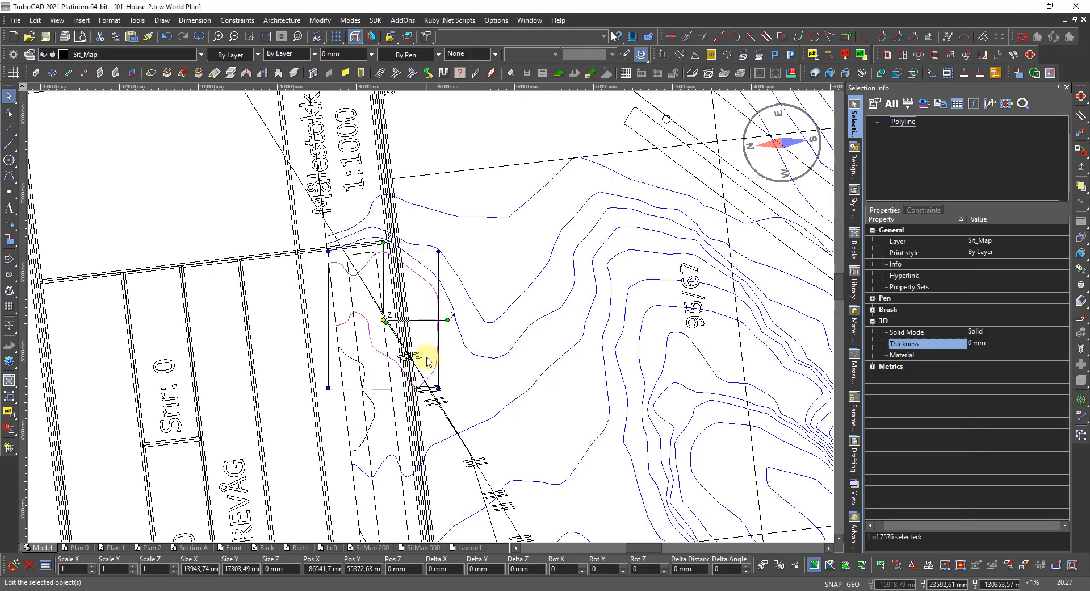
left_click(370, 421, "shift")
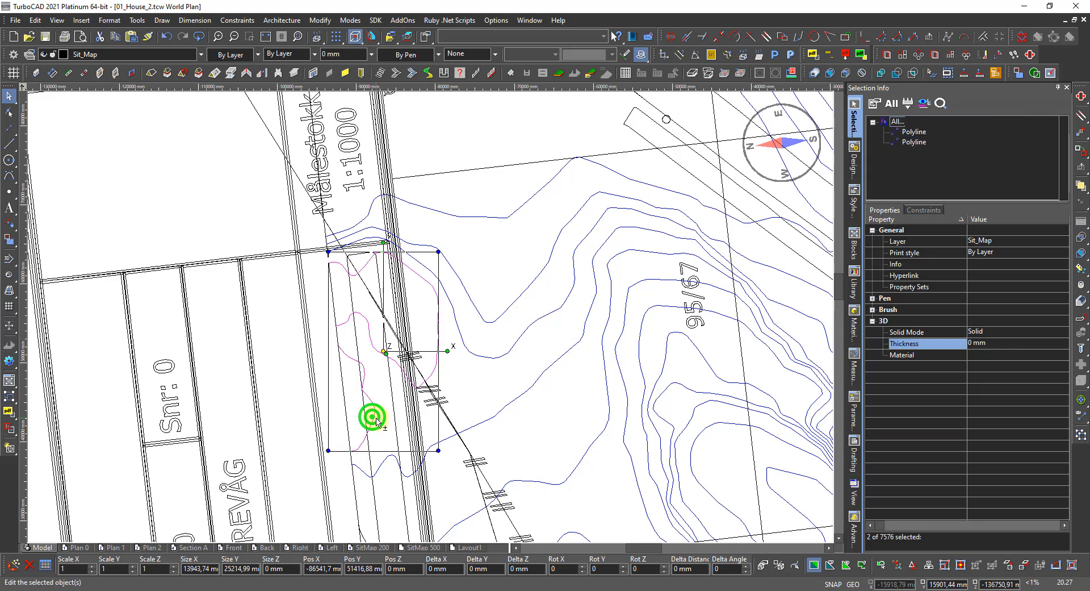
scroll(423, 316, "down", 2)
scroll(432, 372, "up", 2)
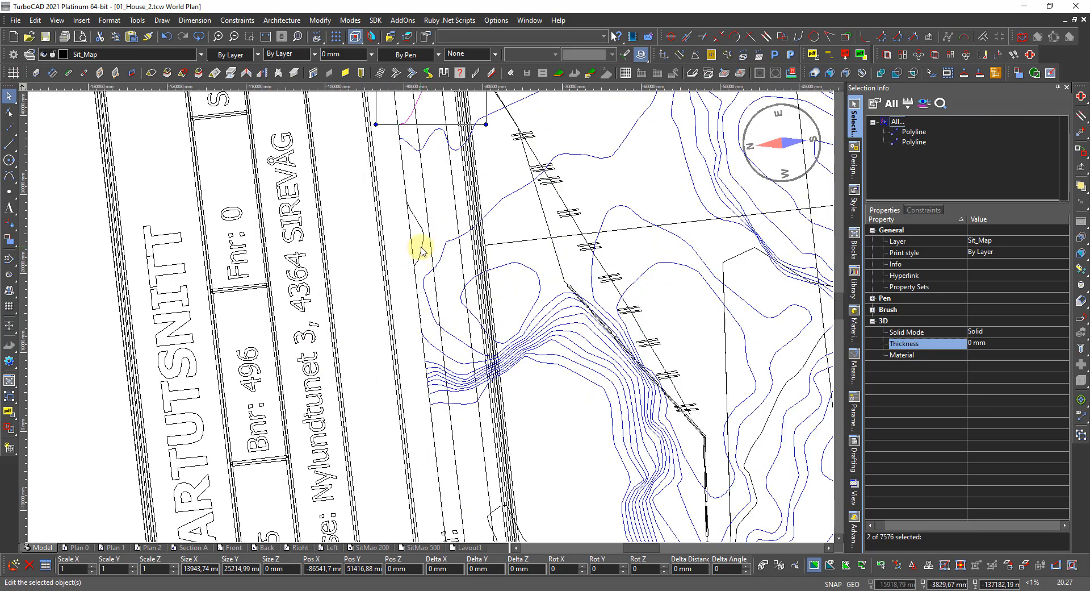
left_click(420, 248, "shift")
scroll(420, 250, "down", 2)
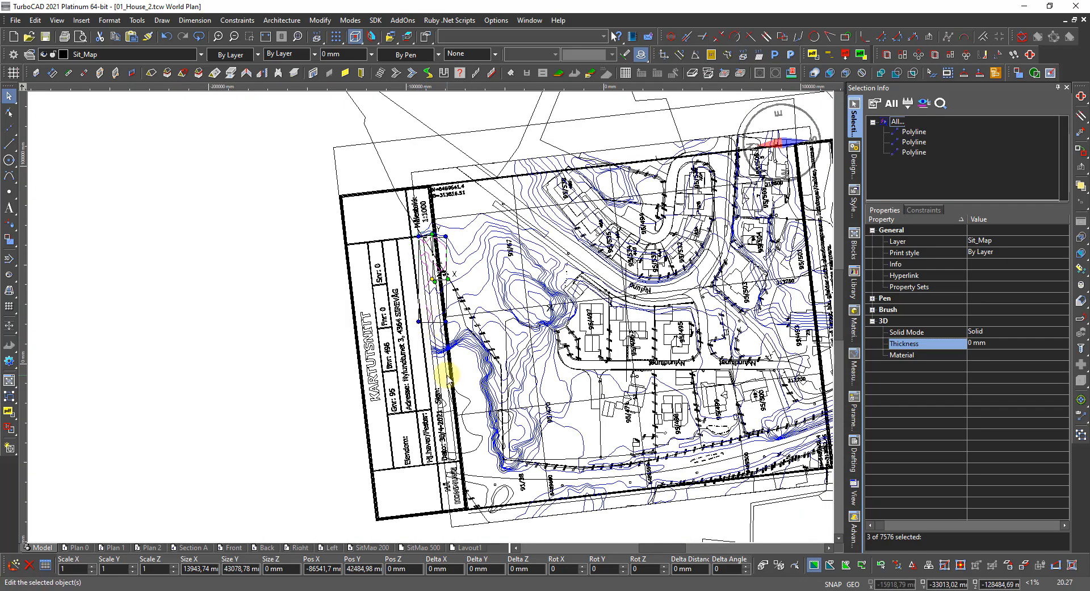
scroll(445, 370, "up", 2)
scroll(441, 324, "down", 2)
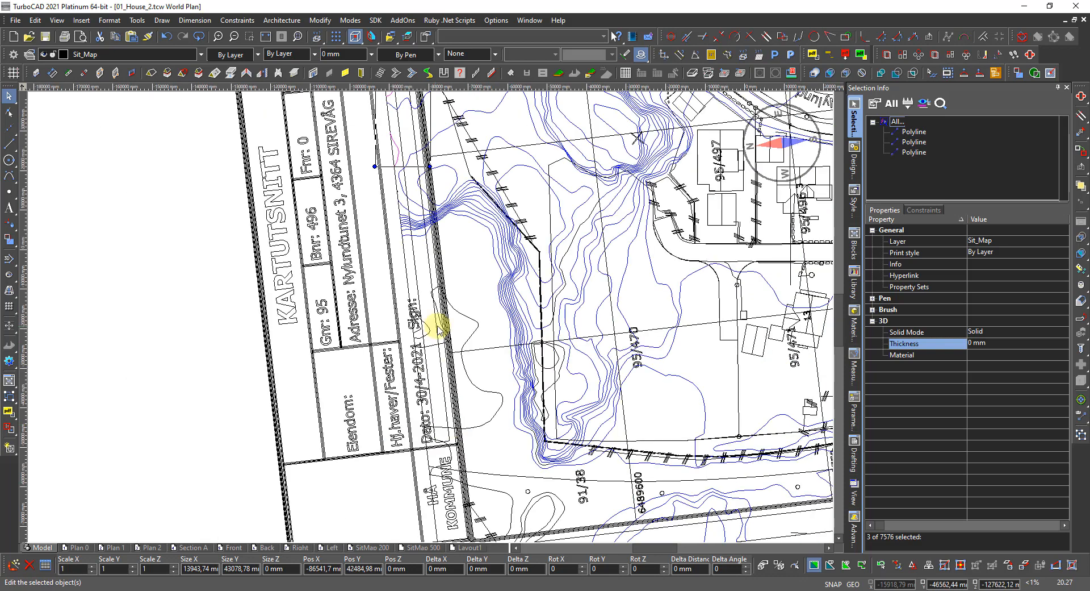
scroll(431, 319, "up", 2)
scroll(432, 321, "up", 1)
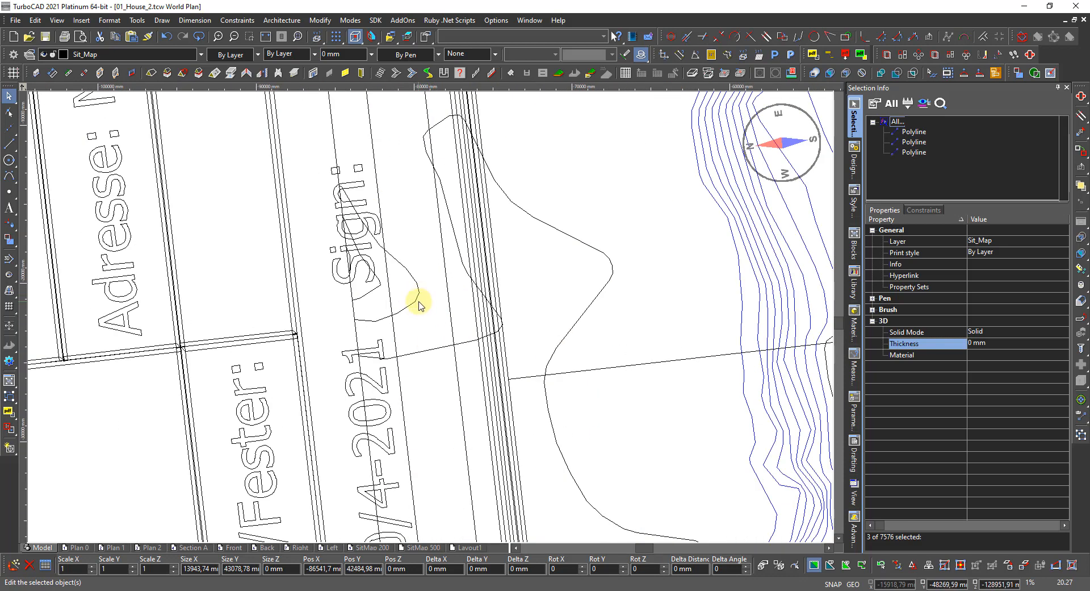
Add four more contour polylines, including a short curve, bringing the selection to seven.
left_click(417, 298, "shift")
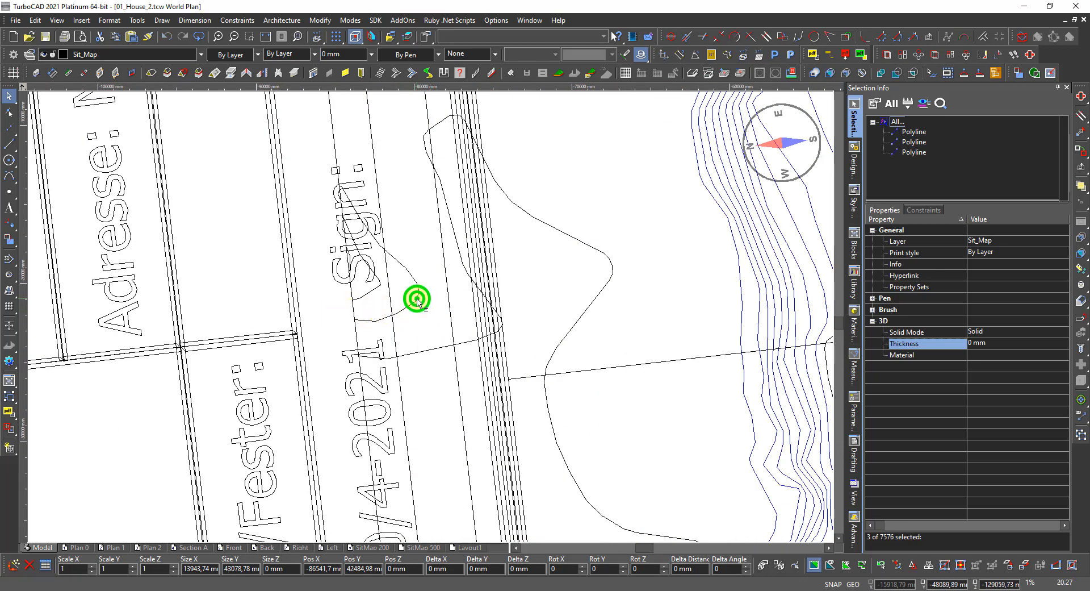
left_click(374, 295, "shift")
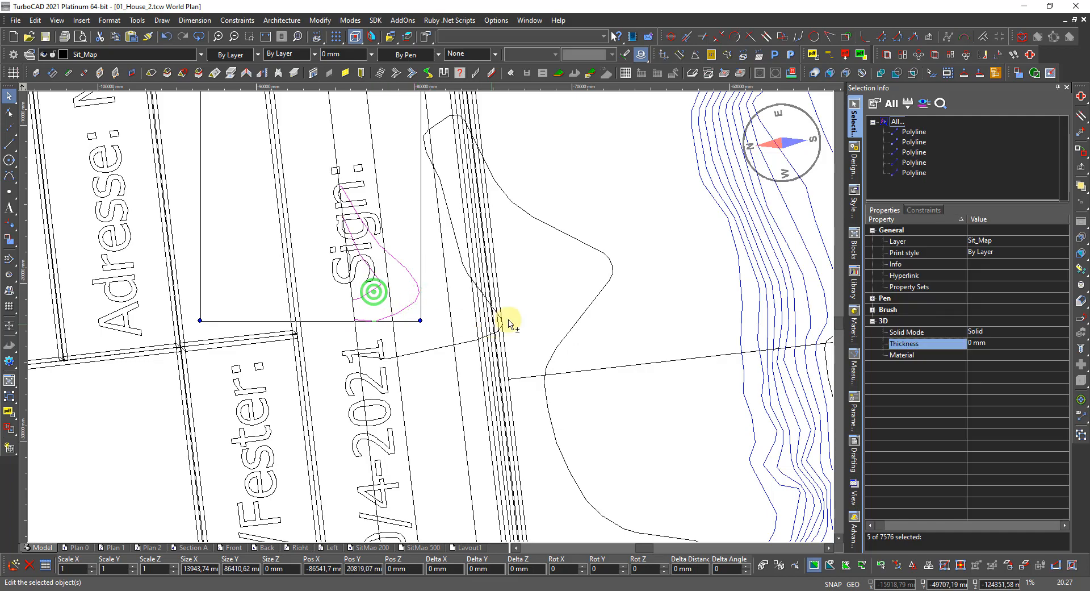
left_click(441, 347, "shift")
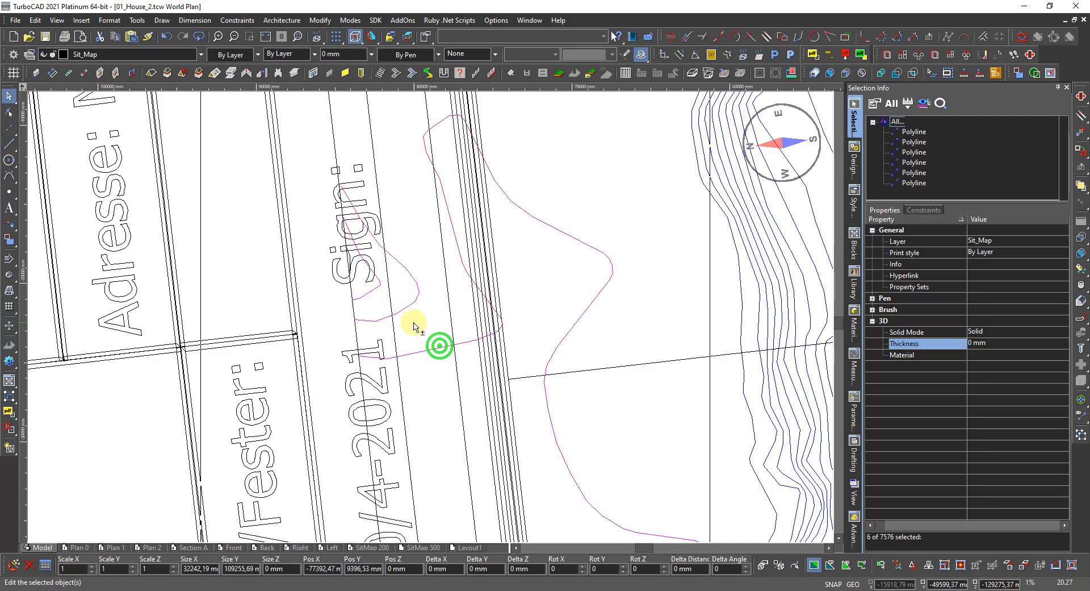
scroll(433, 319, "down", 5)
scroll(457, 378, "up", 5)
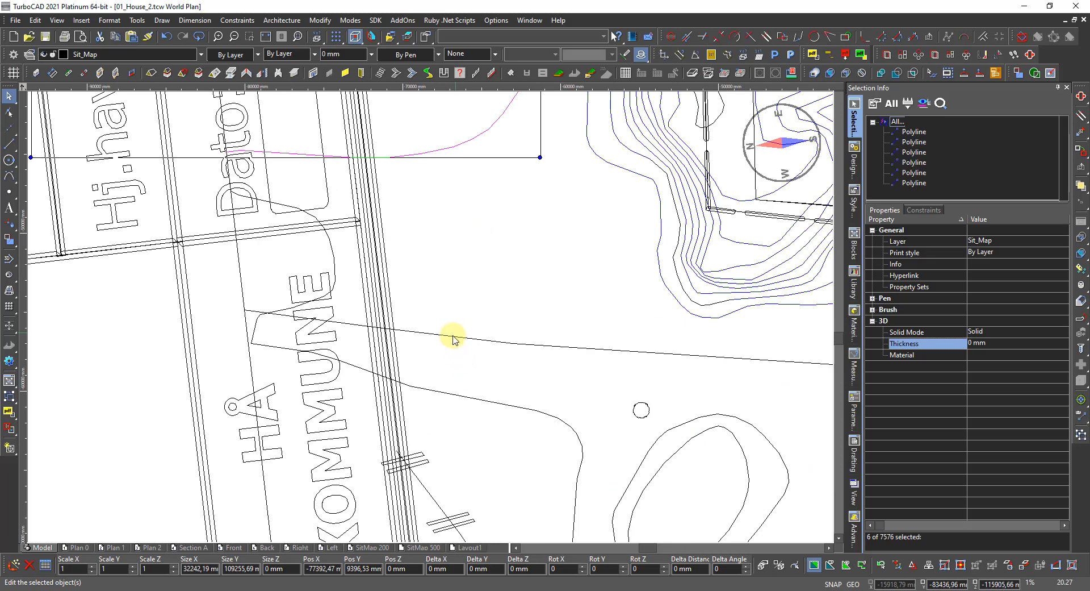
scroll(440, 327, "down", 1)
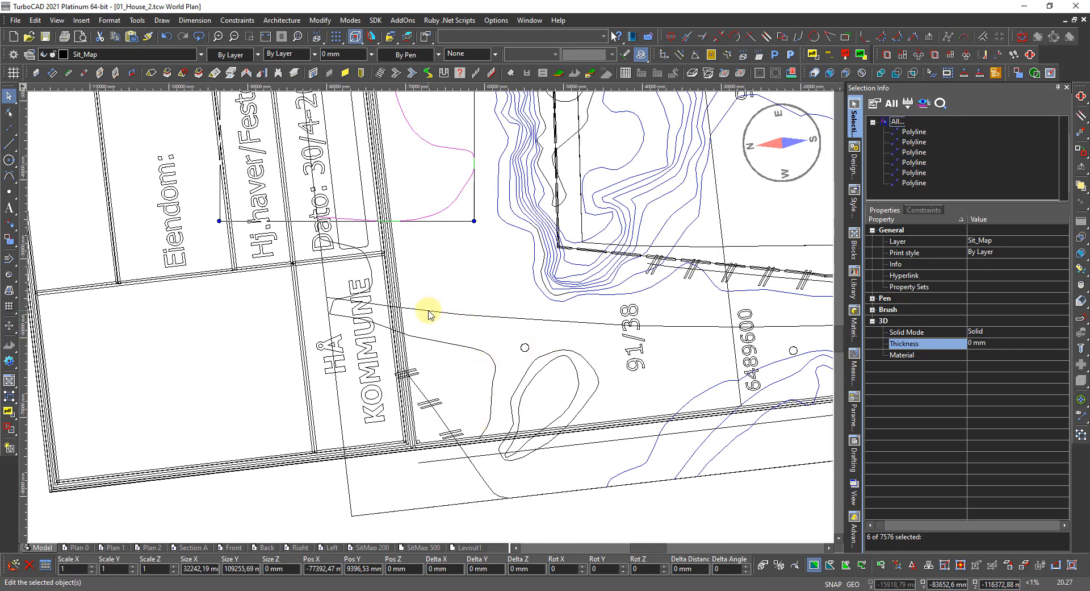
scroll(334, 236, "up", 3)
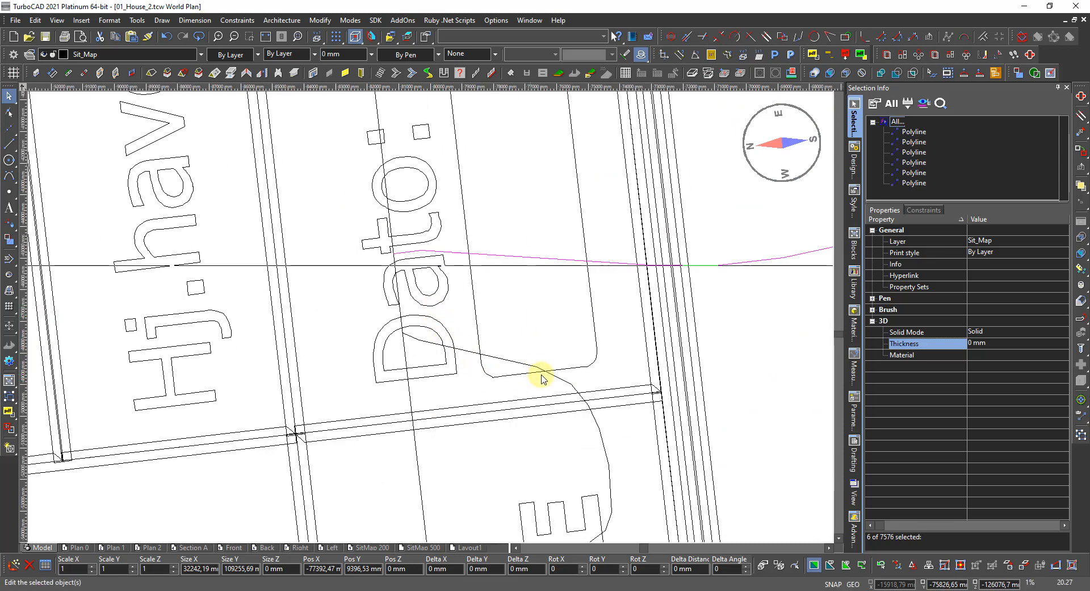
left_click(565, 384, "shift")
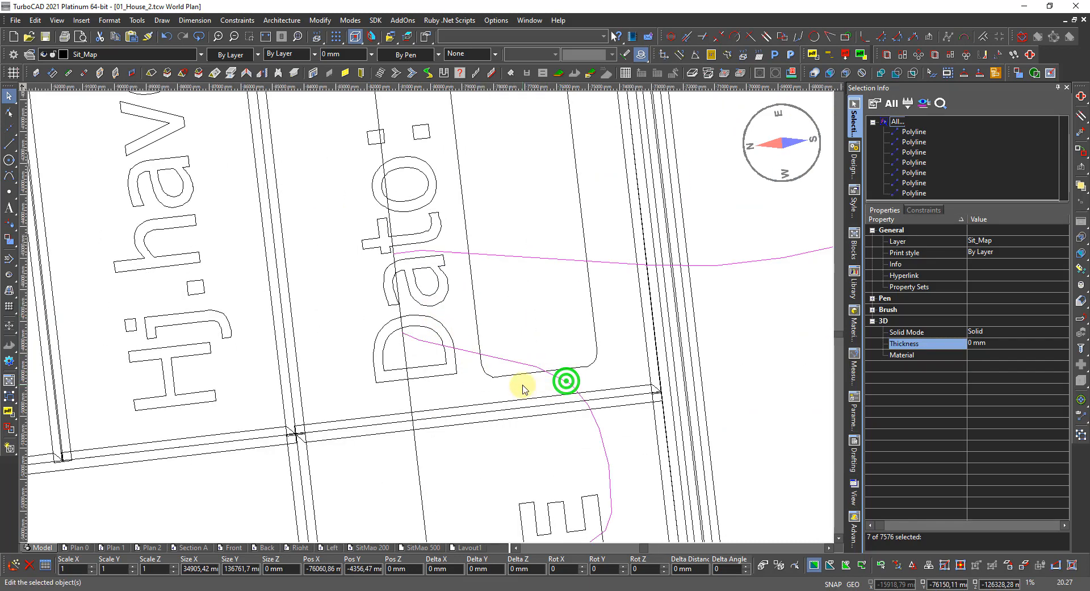
scroll(525, 386, "down", 5)
scroll(529, 391, "up", 3)
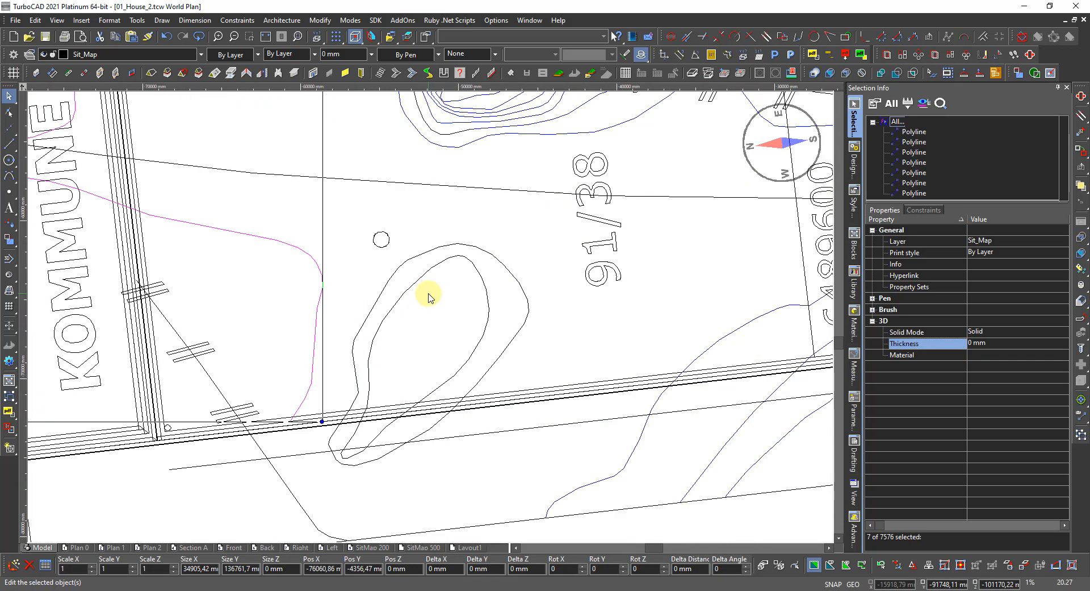
Add the two contours ringing the oval and two black contours, reaching 11 of 7576 selected.
left_click(430, 260, "shift")
left_click(431, 260, "shift")
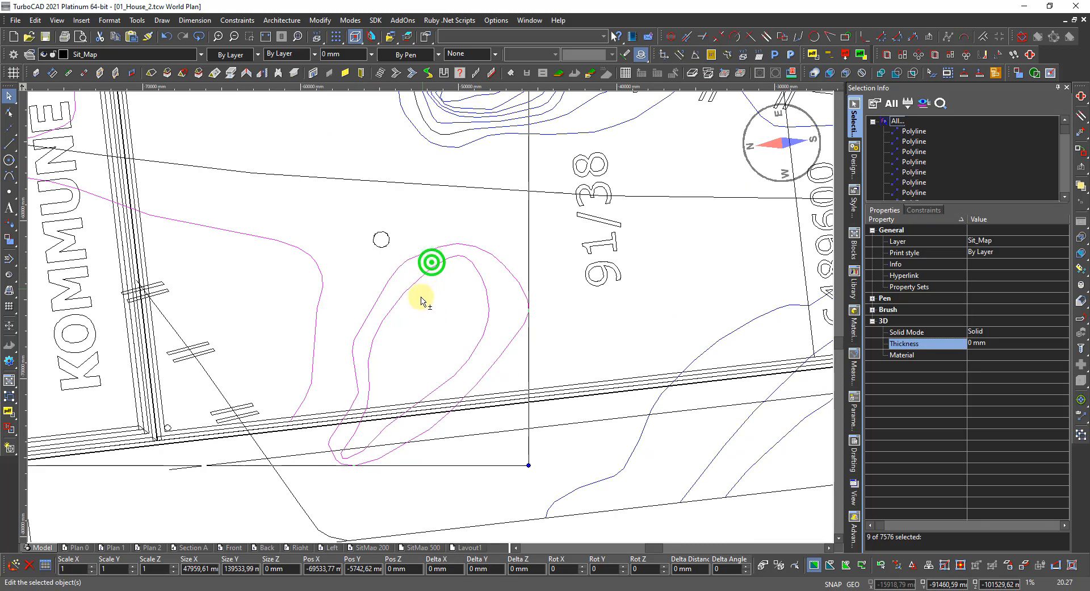
scroll(391, 329, "down", 3)
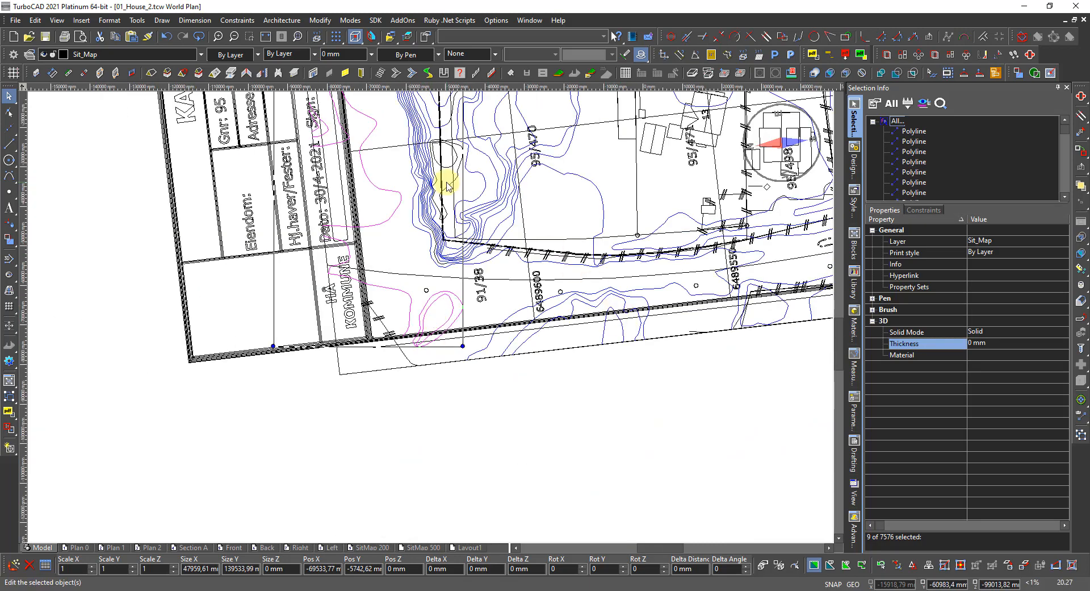
scroll(455, 184, "up", 3)
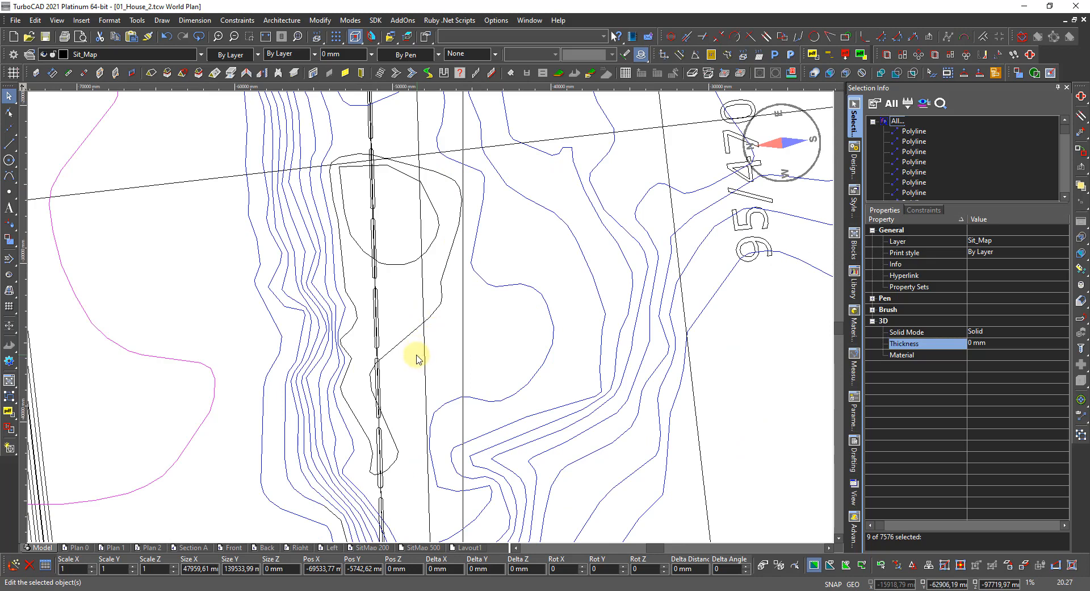
left_click(403, 343, "shift")
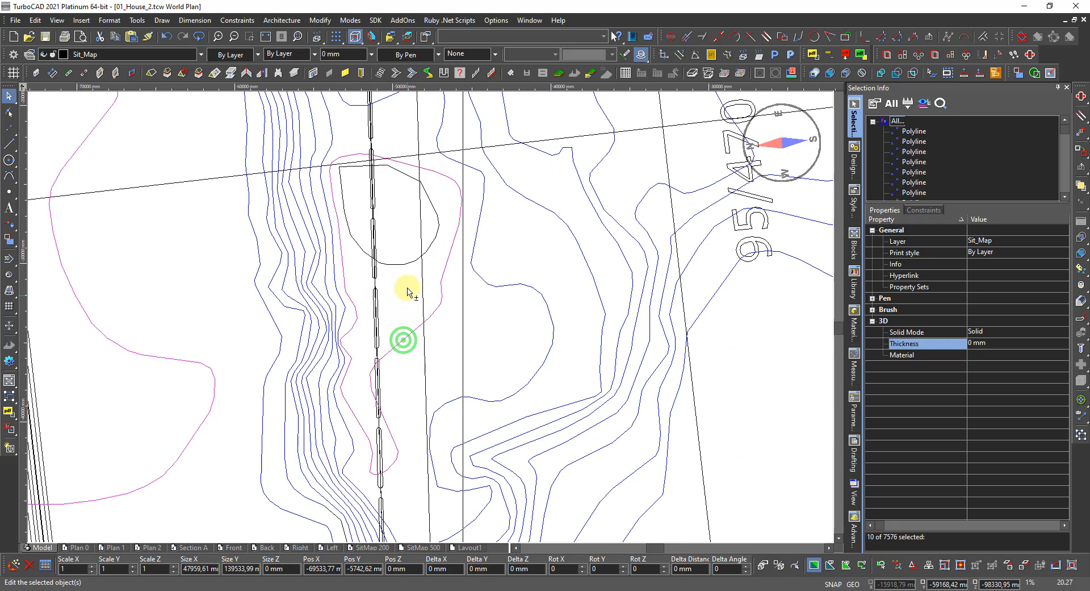
left_click(402, 264, "shift")
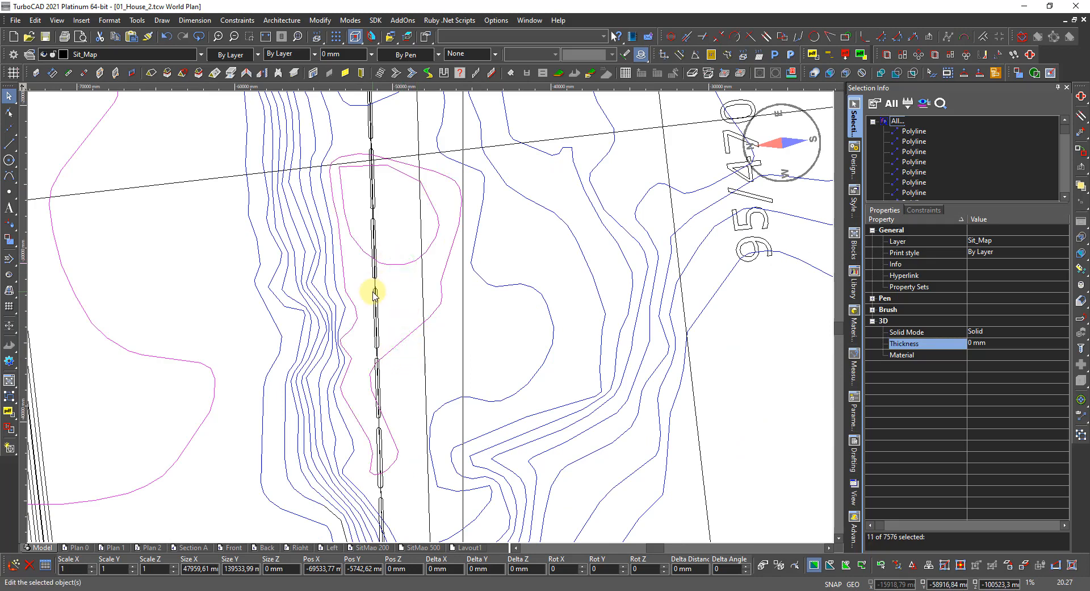
scroll(447, 322, "down", 3)
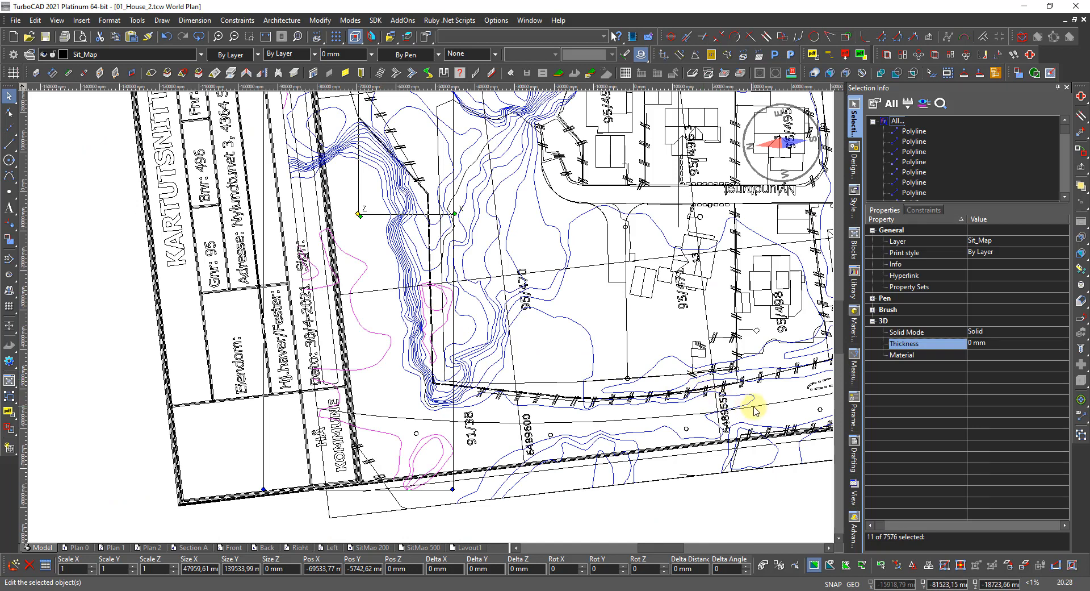
scroll(453, 293, "up", 2)
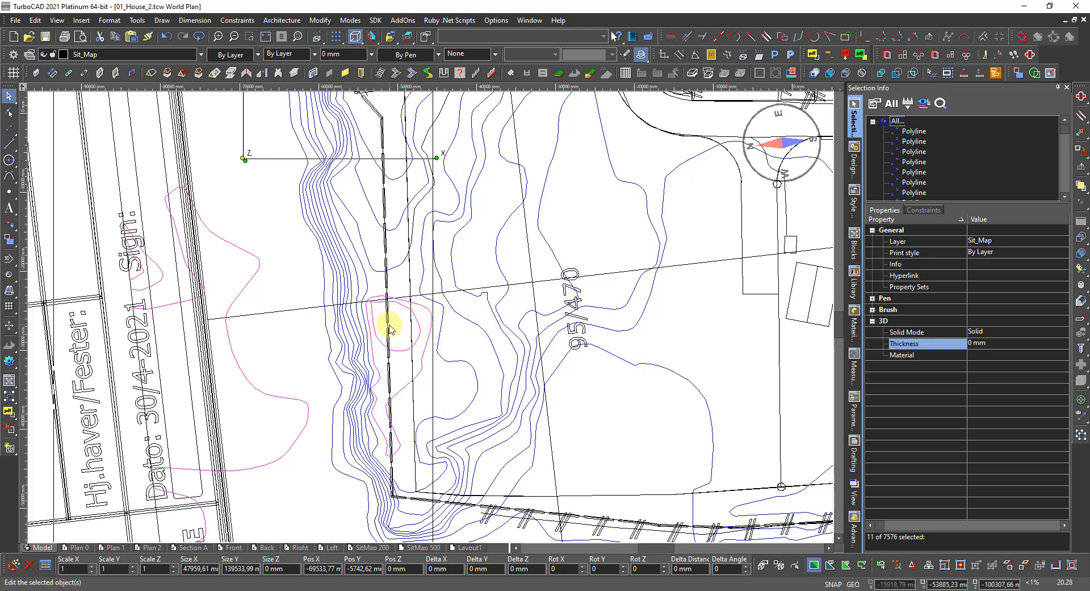
scroll(389, 326, "down", 3)
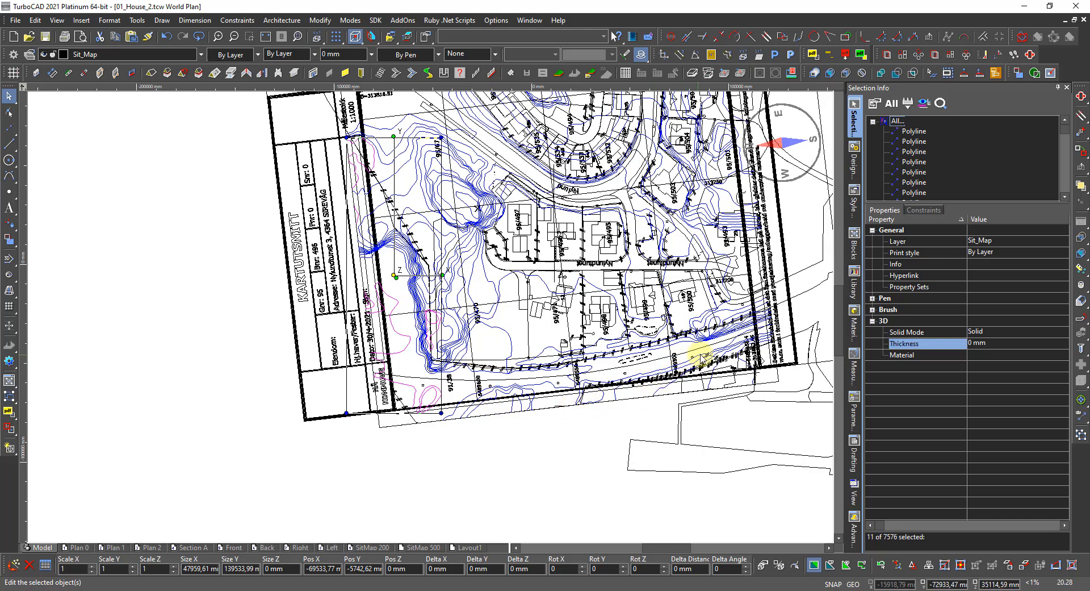
scroll(703, 357, "up", 3)
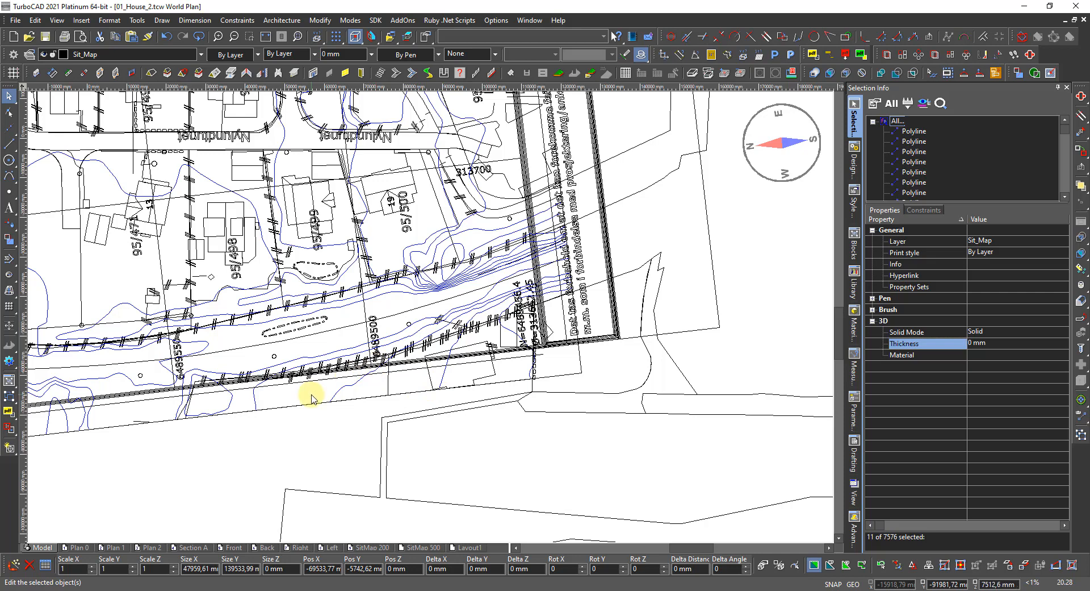
scroll(390, 377, "up", 2)
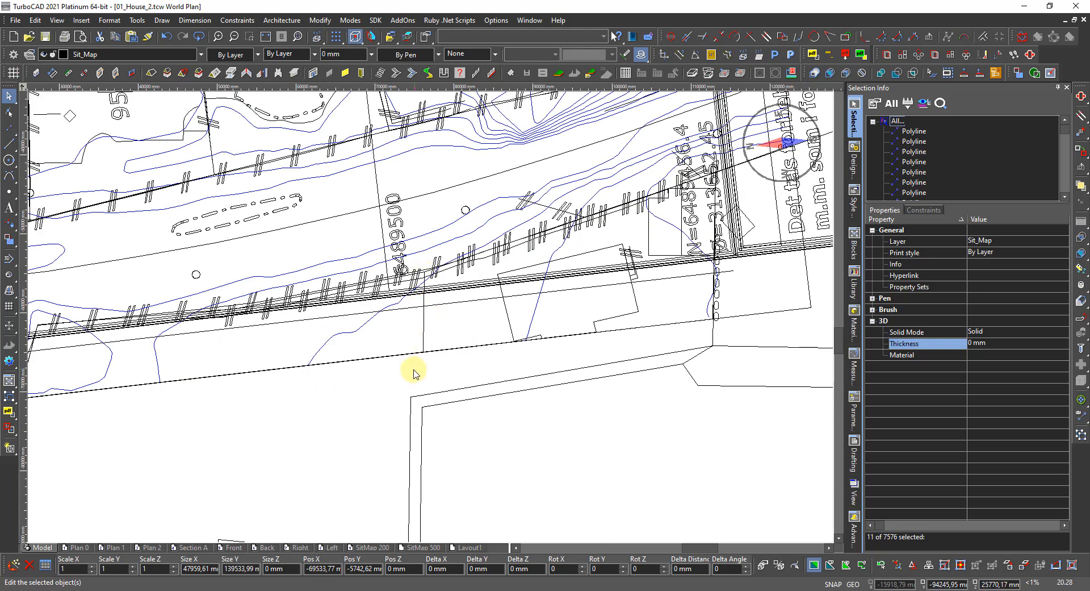
scroll(414, 369, "down", 4)
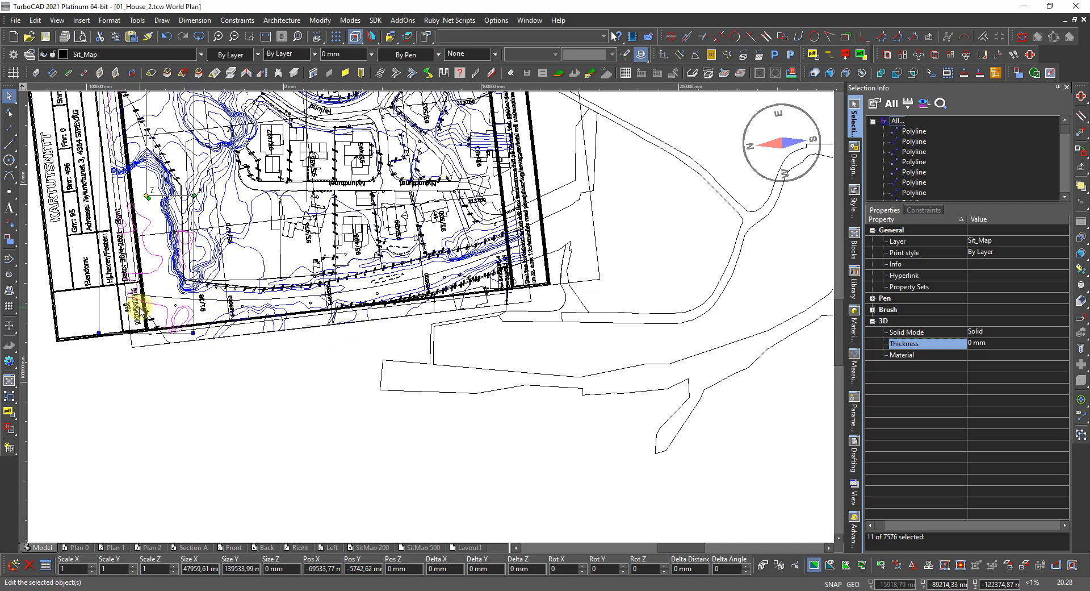
Set the eleven selected contour polylines to Blue from the Index Color palette, then deselect.
scroll(137, 311, "up", 2)
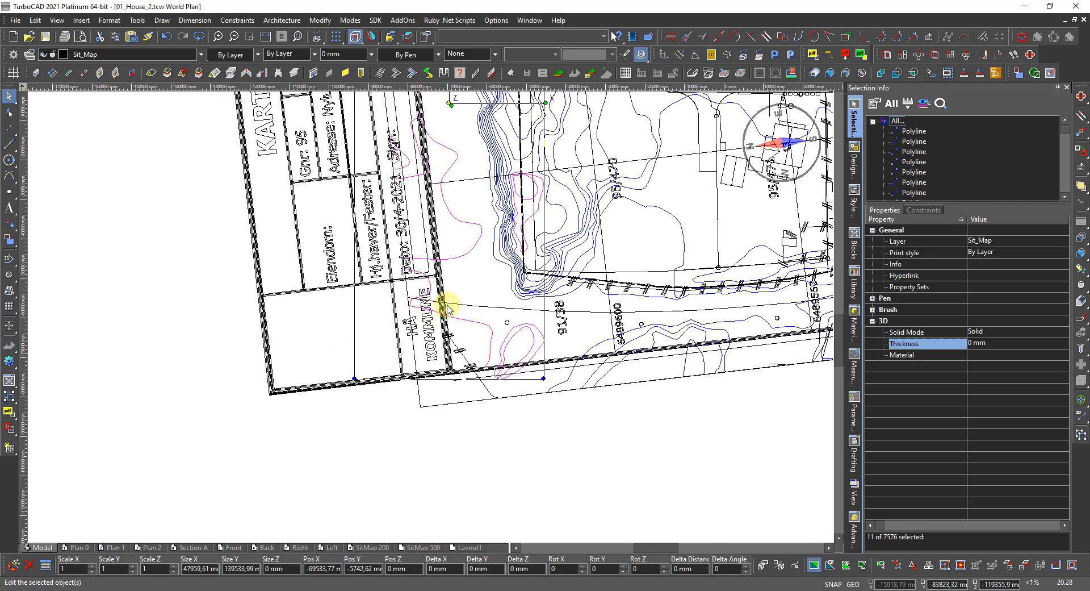
scroll(447, 308, "up", 2)
scroll(426, 310, "down", 2)
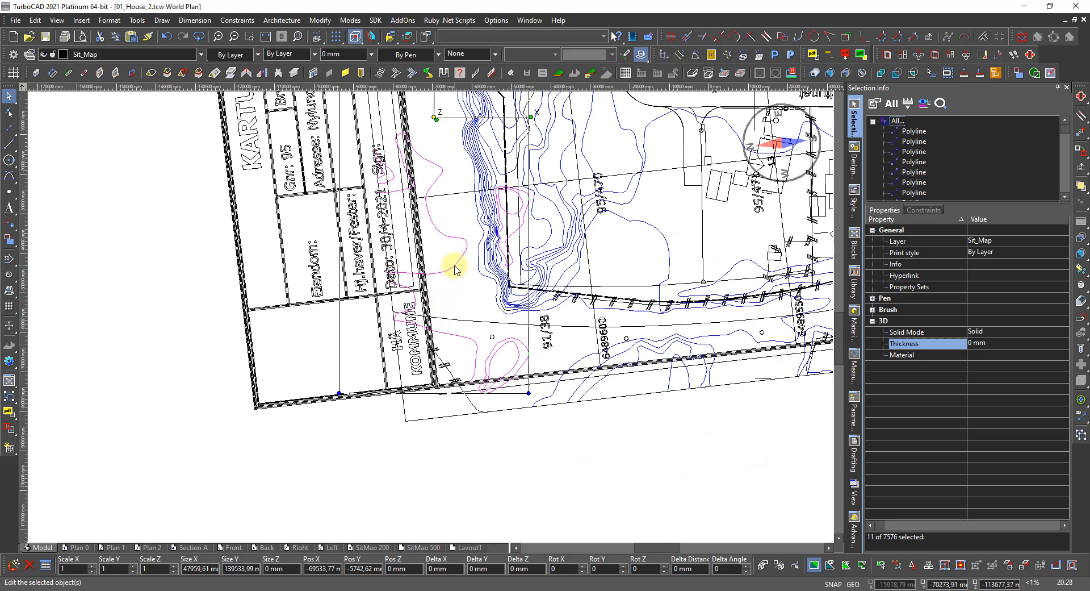
left_click(223, 54)
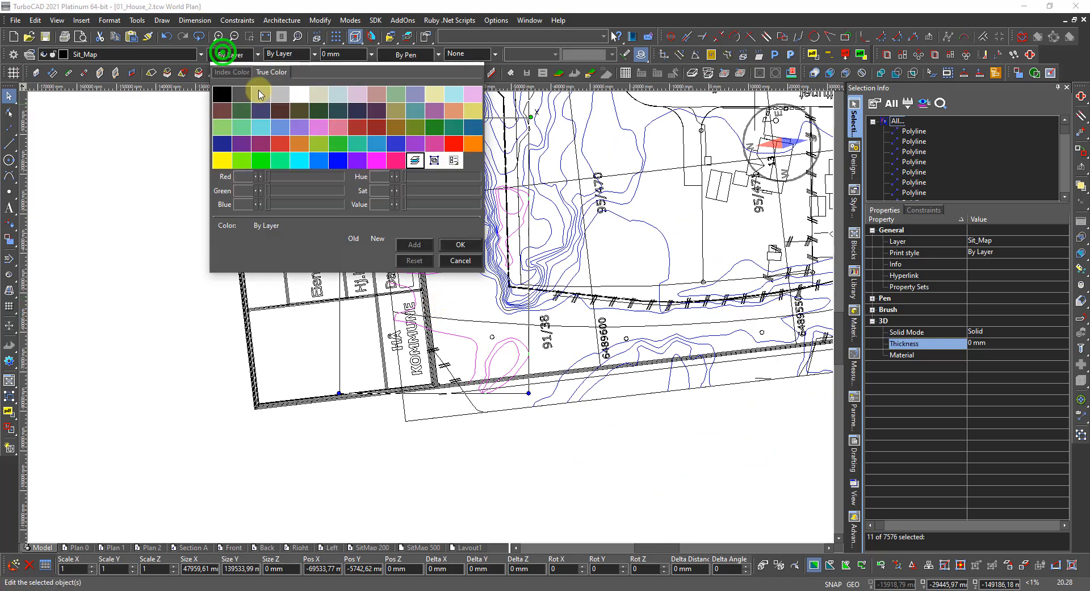
left_click(335, 158)
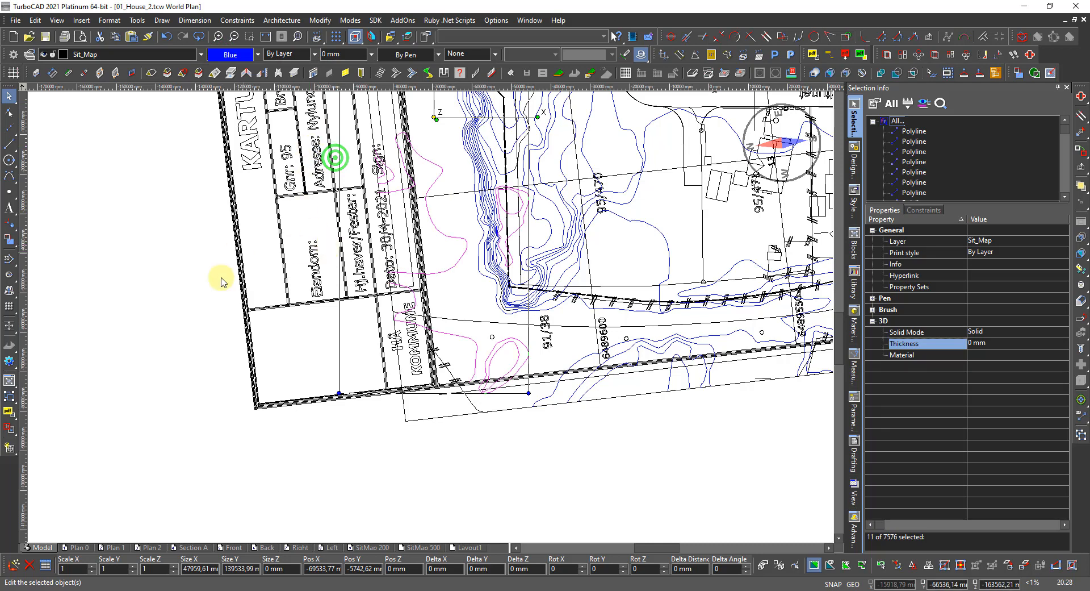
scroll(501, 287, "down", 2)
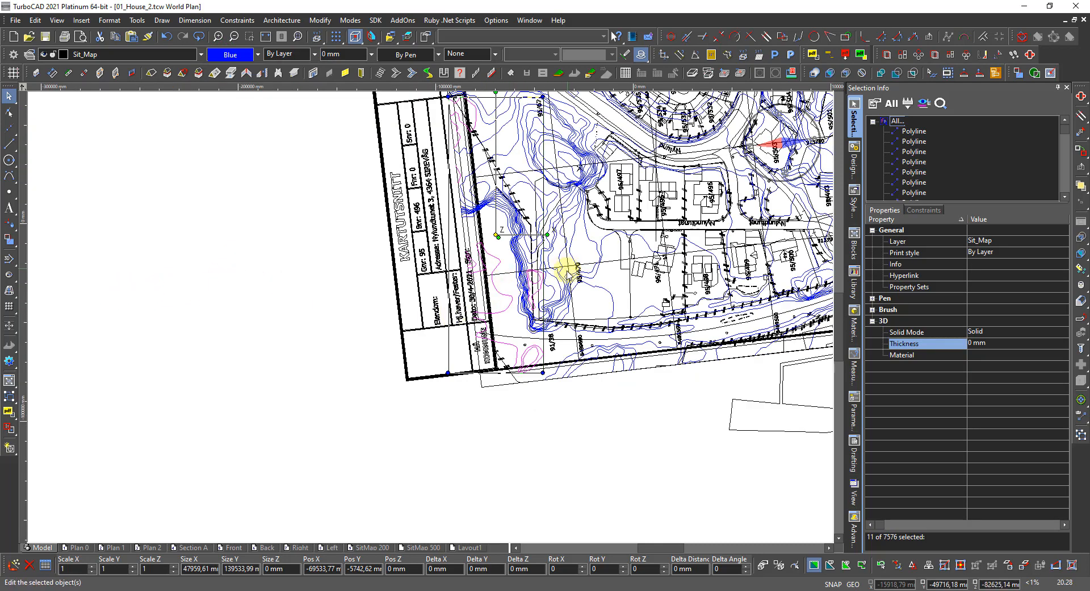
scroll(587, 267, "down", 2)
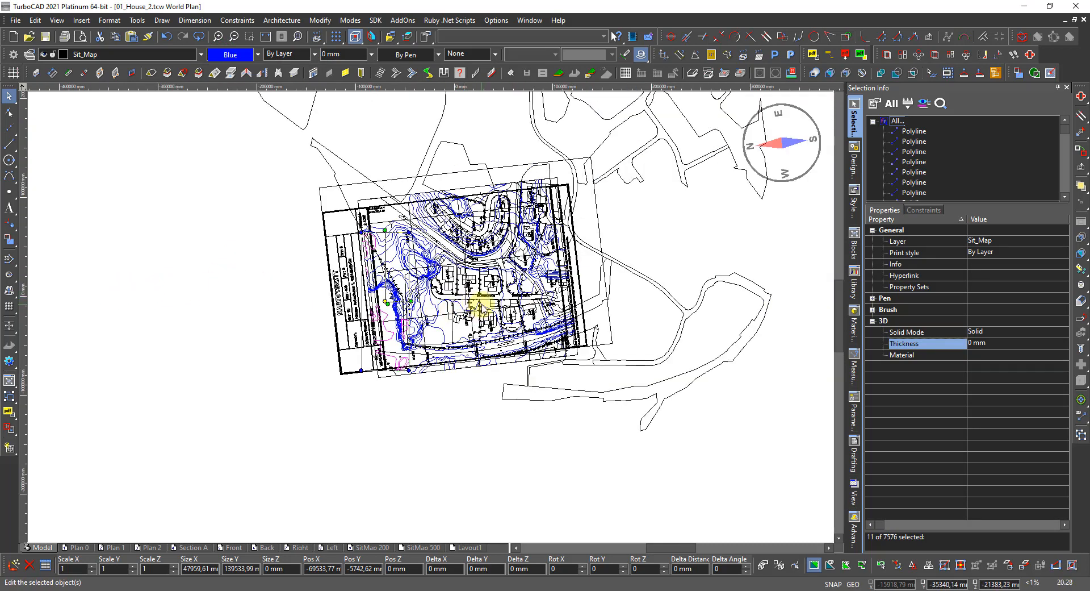
scroll(481, 305, "up", 2)
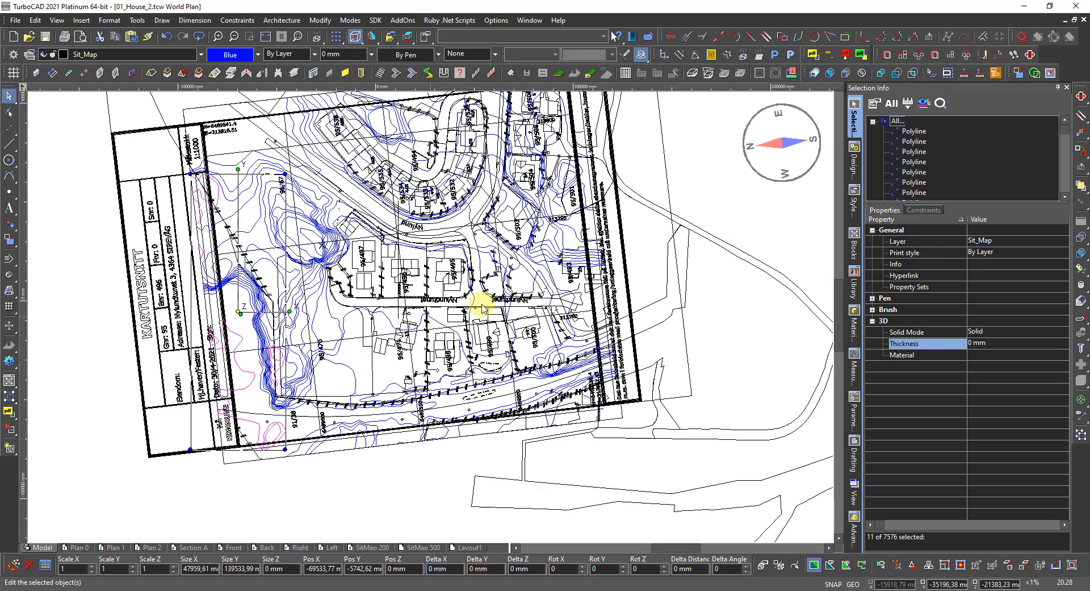
left_click(355, 359)
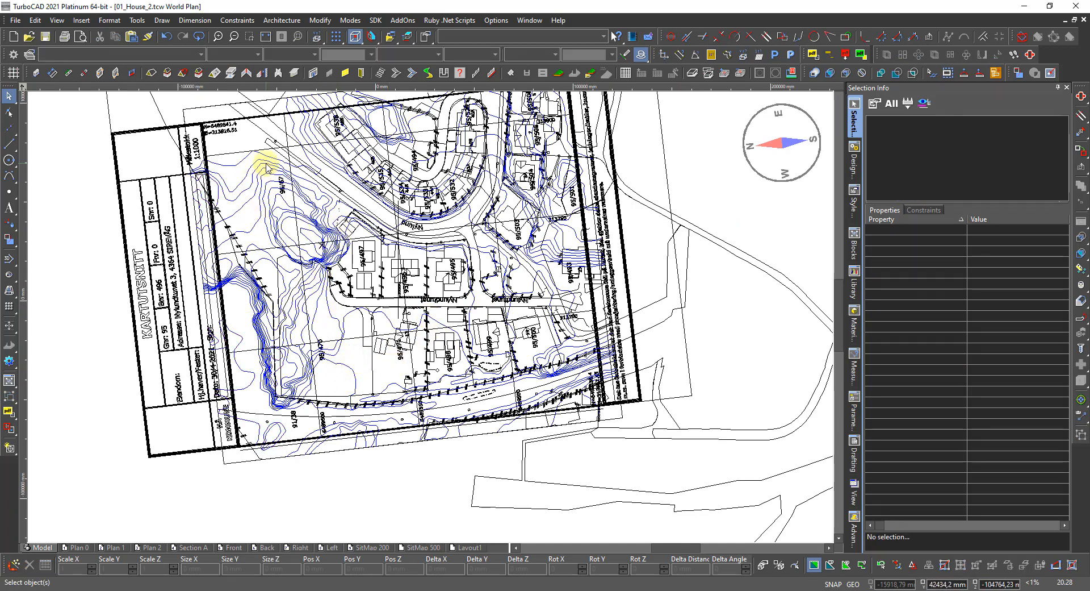
Zoom the view close on the contours between lots 95/495 and 95/503 near Nylundtunet.
scroll(413, 118, "up", 2)
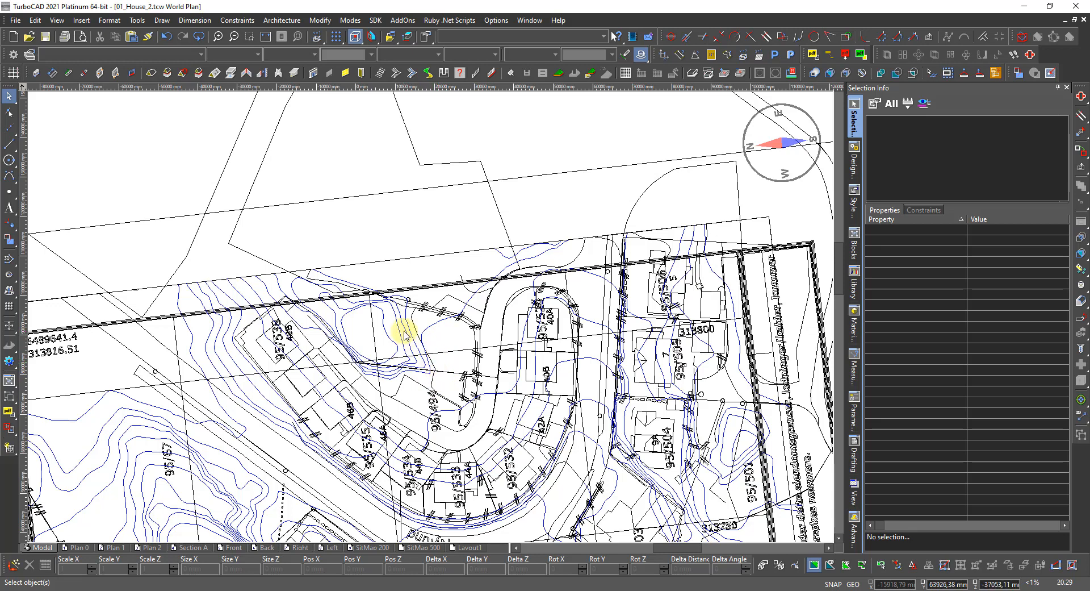
scroll(430, 343, "up", 2)
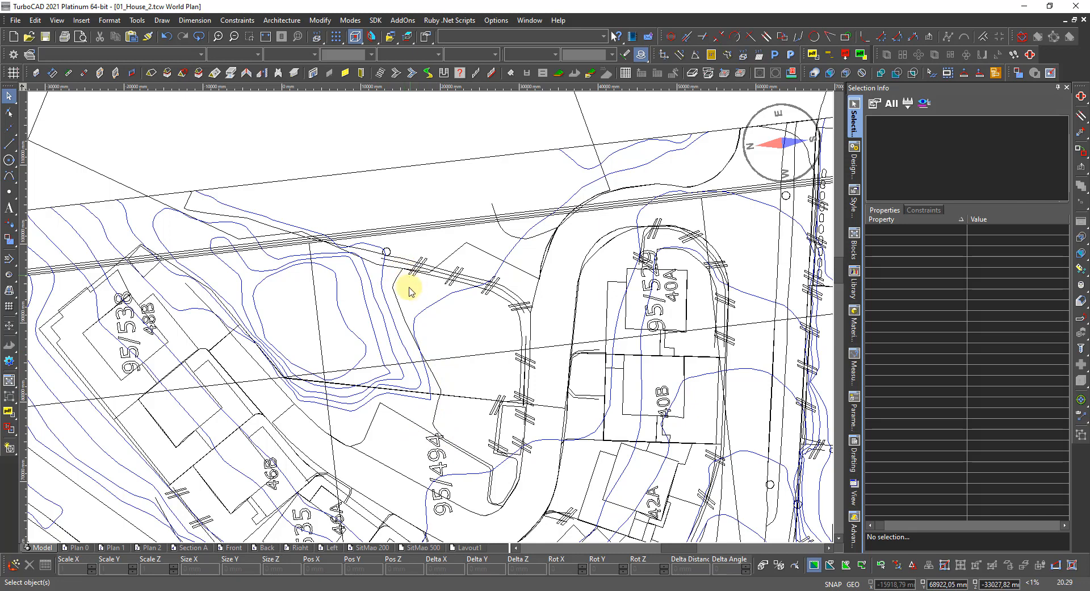
scroll(428, 340, "down", 2)
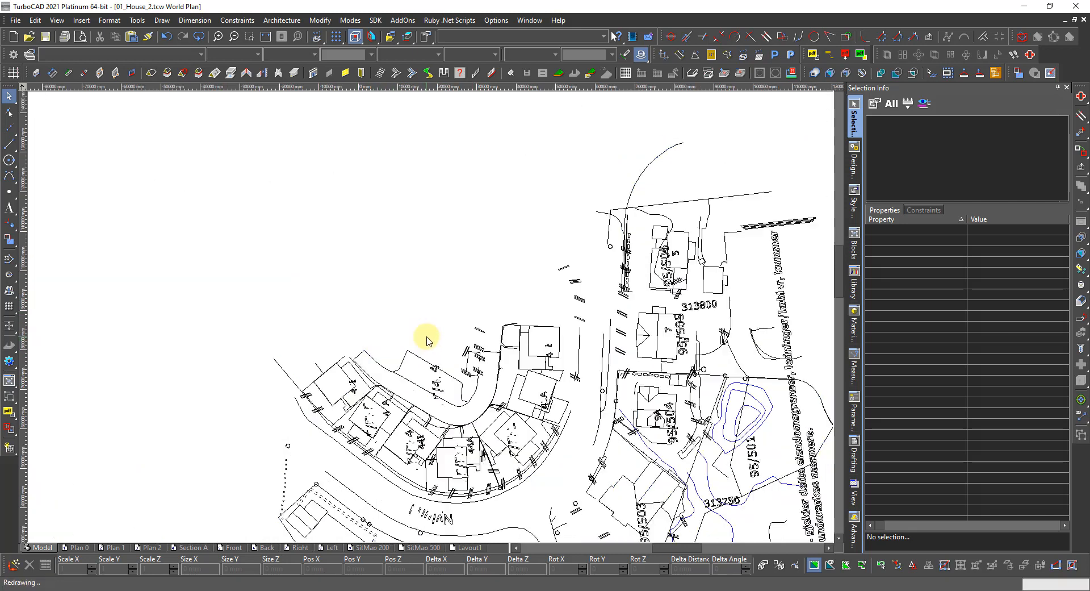
scroll(427, 339, "down", 2)
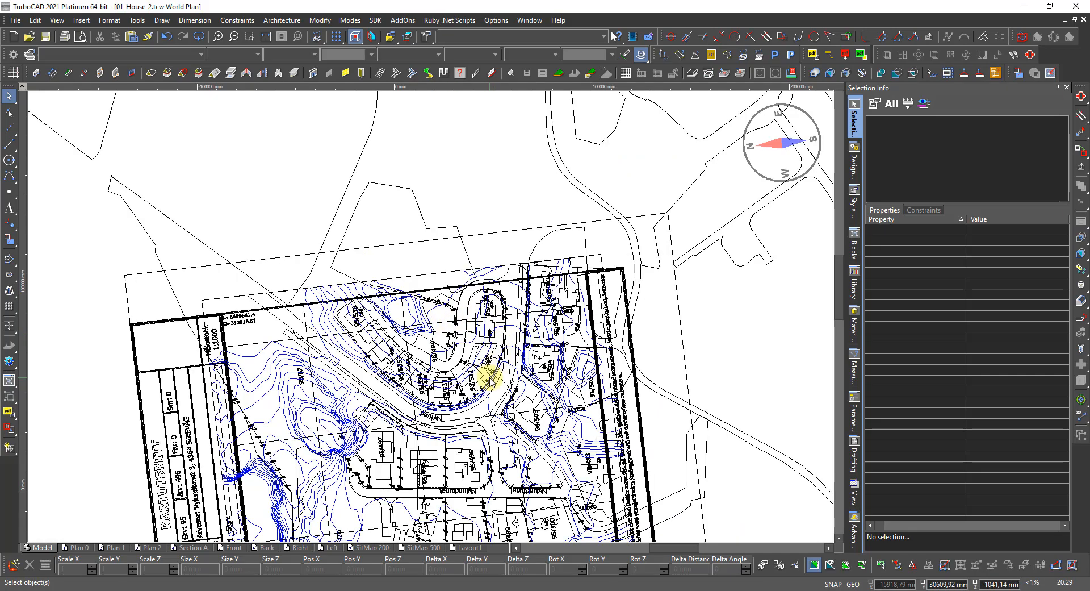
scroll(434, 324, "down", 2)
scroll(426, 311, "up", 4)
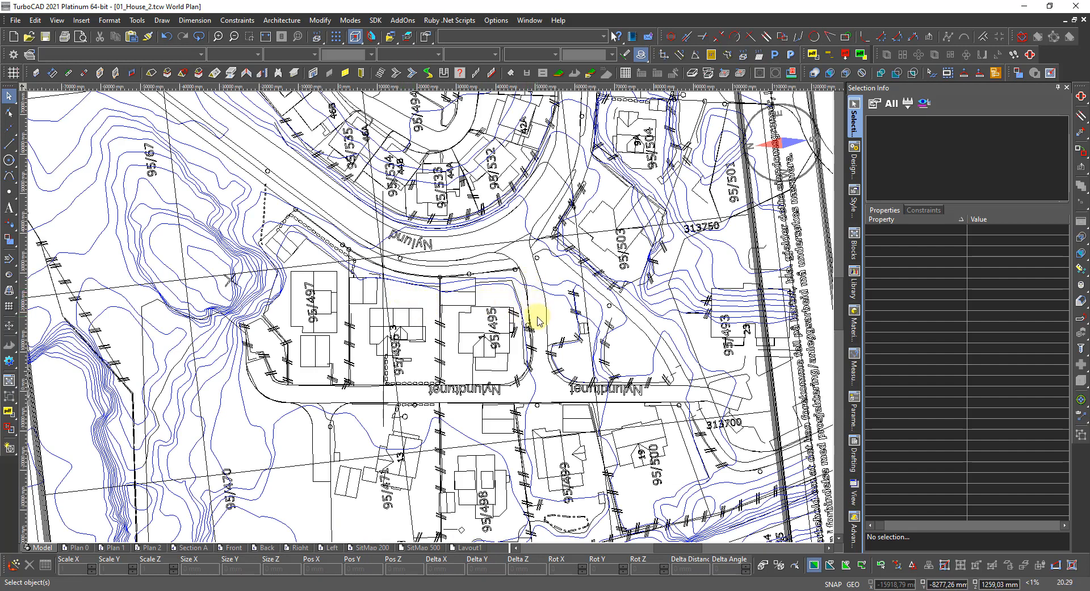
scroll(565, 305, "up", 2)
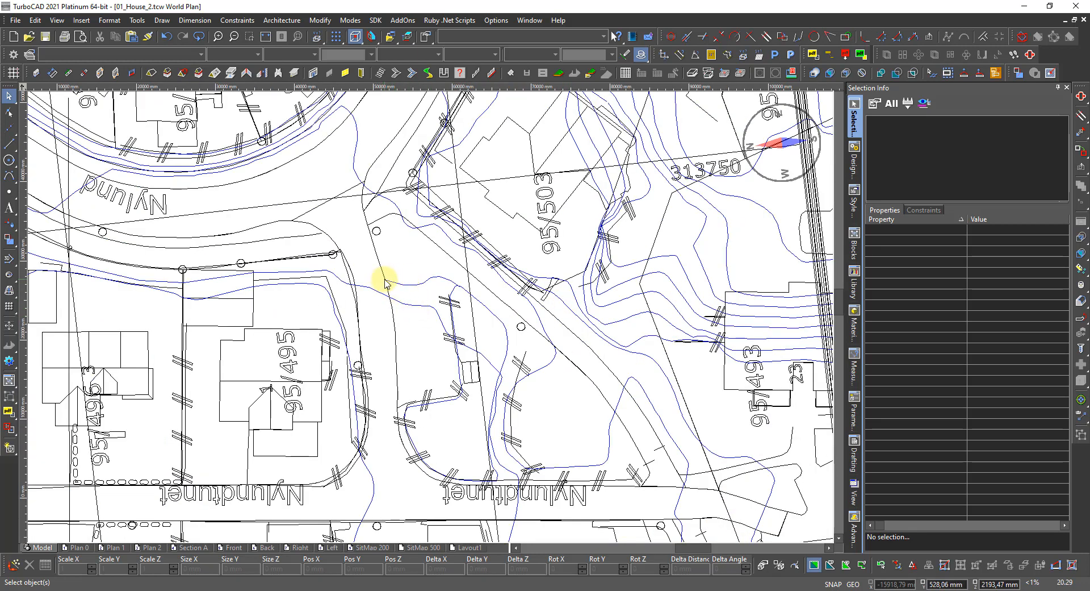
scroll(437, 324, "down", 2)
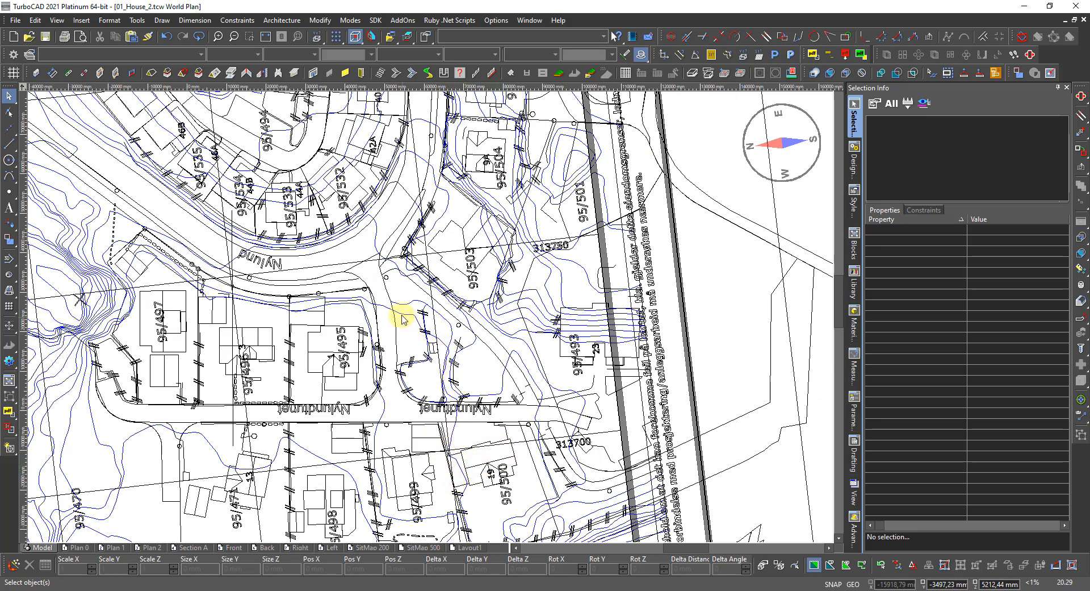
scroll(401, 313, "up", 2)
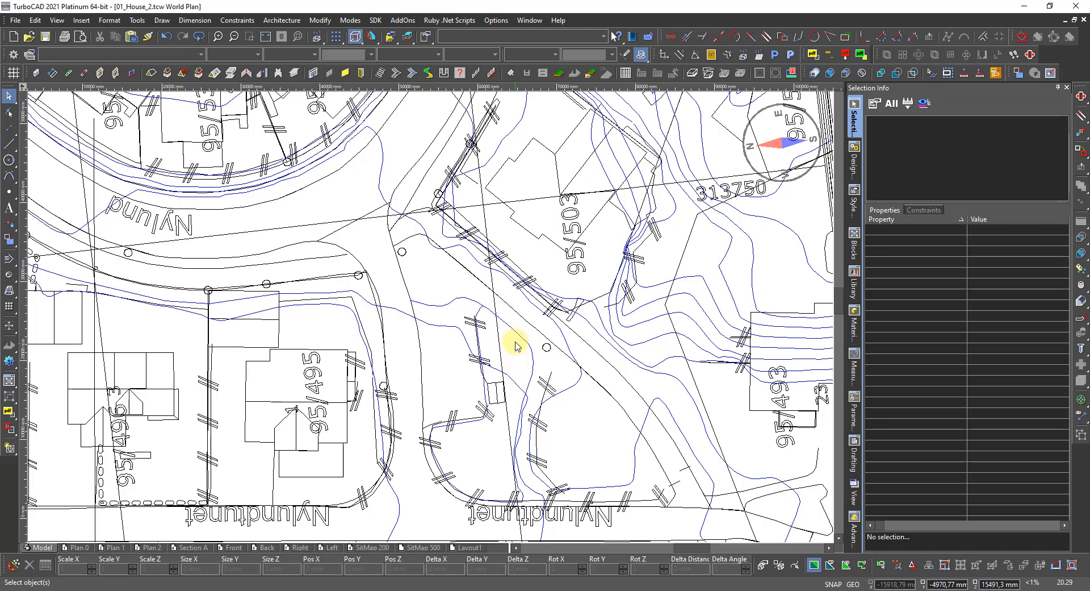
scroll(495, 324, "up", 2)
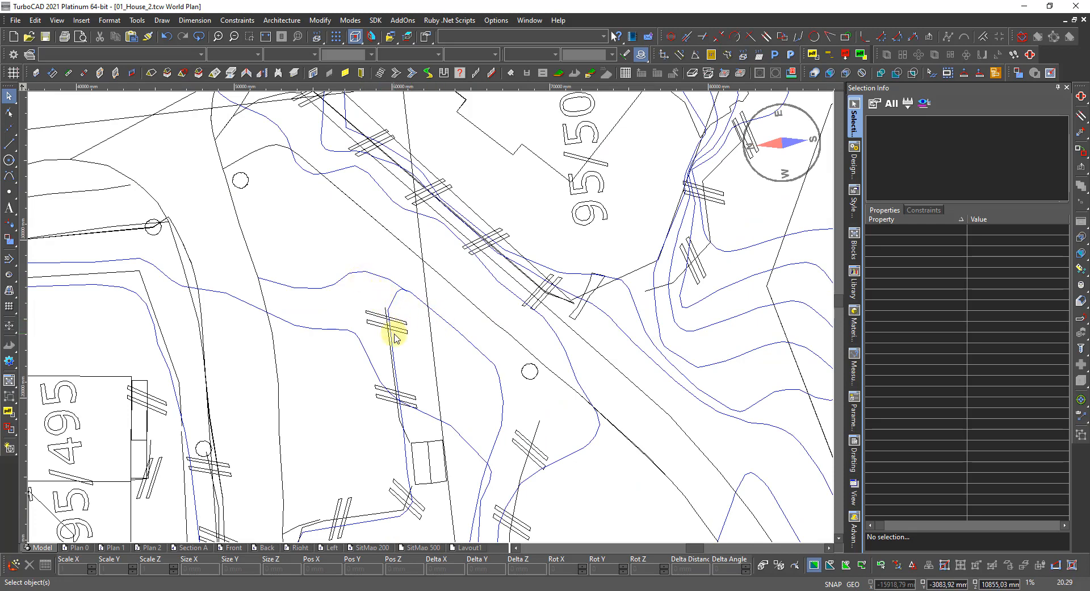
scroll(428, 309, "down", 2)
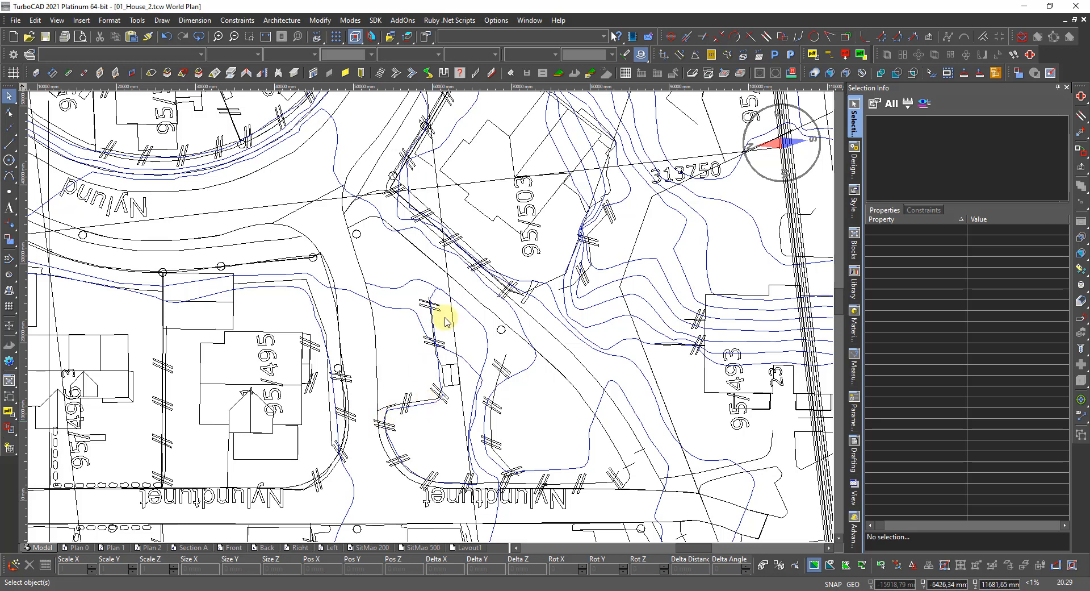
scroll(436, 319, "up", 2)
Pick the contour polyline near lot 95/503 from the pick list and set its colour to By Layer.
left_click(422, 275)
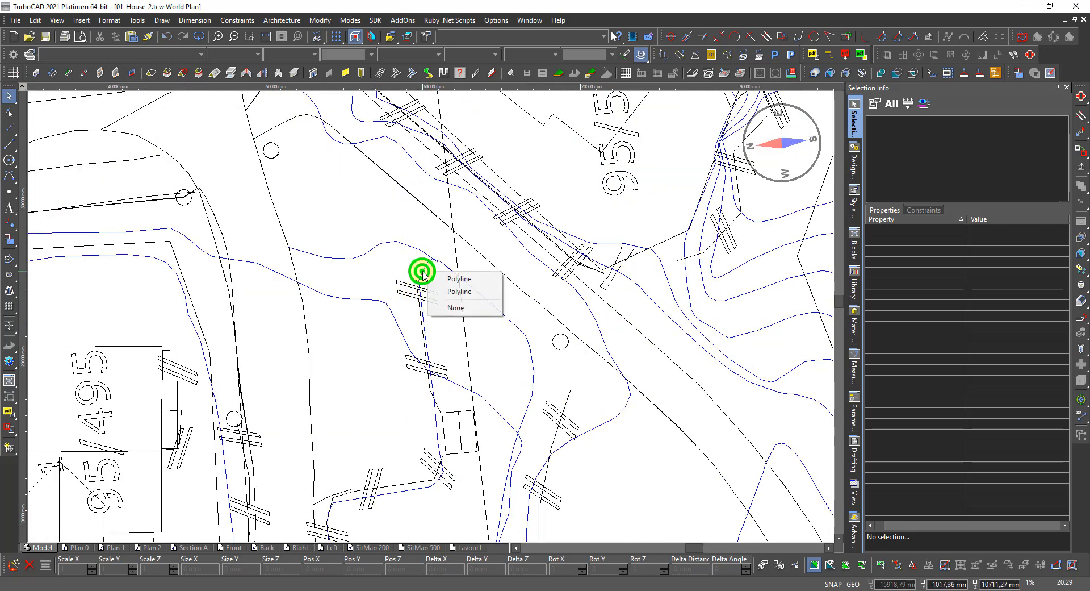
left_click(435, 280)
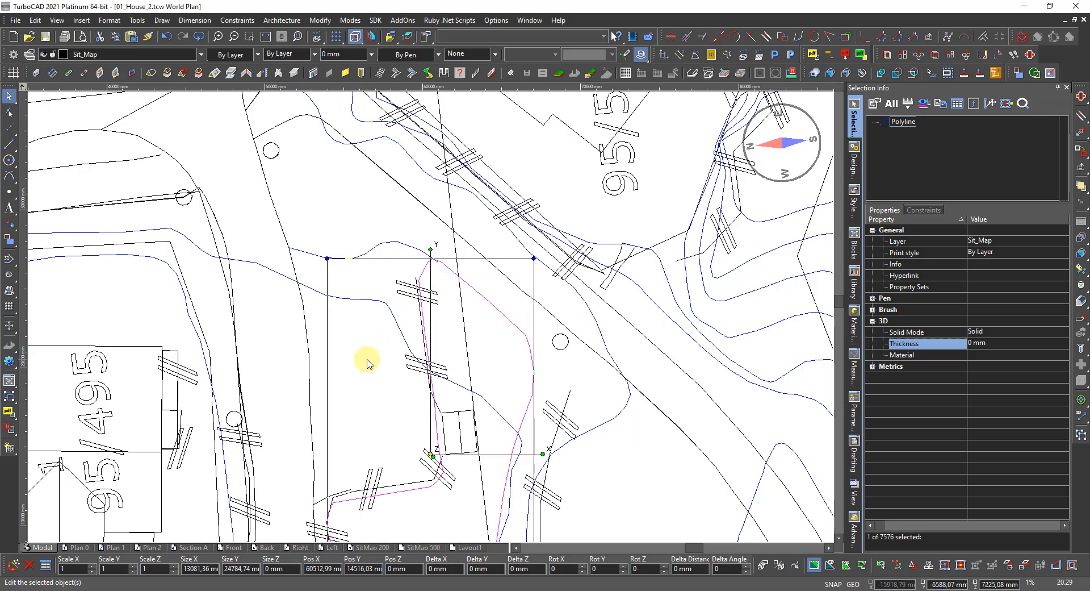
scroll(369, 366, "down", 2)
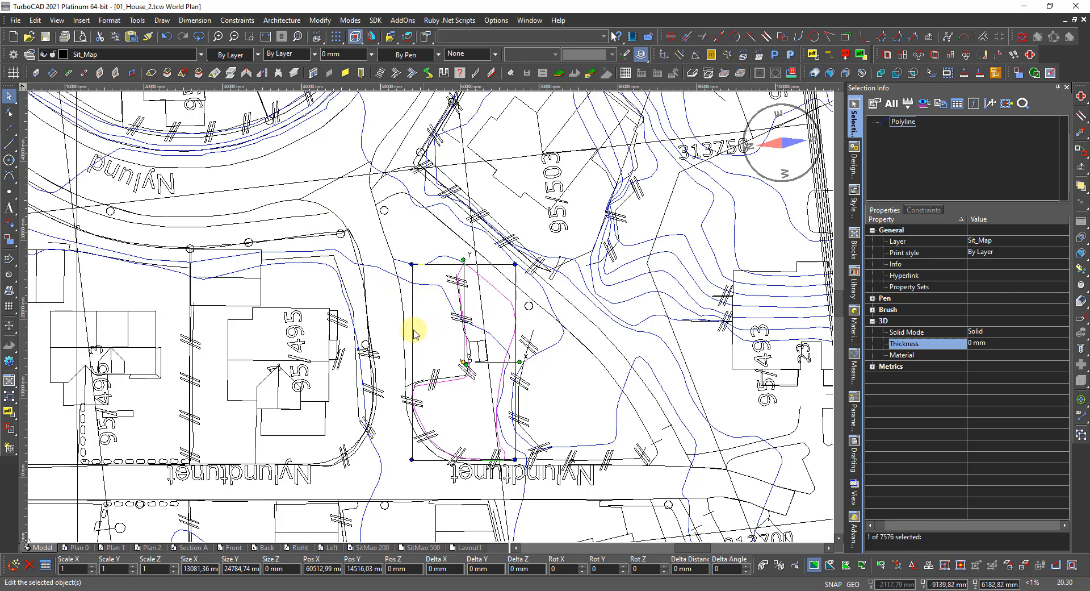
scroll(451, 285, "up", 4)
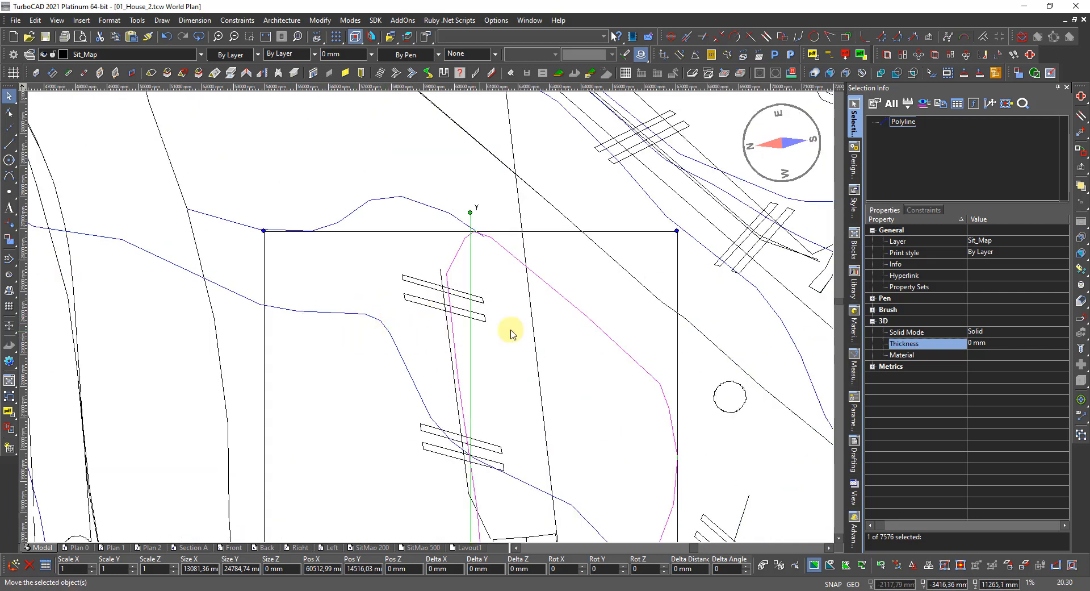
key("Escape")
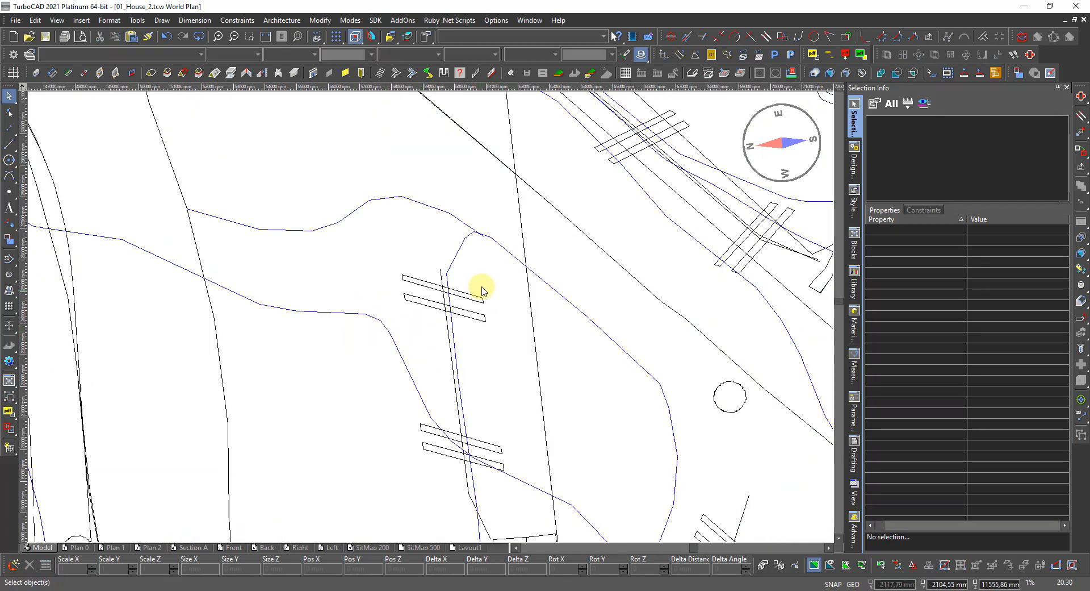
mouse_move(515, 260)
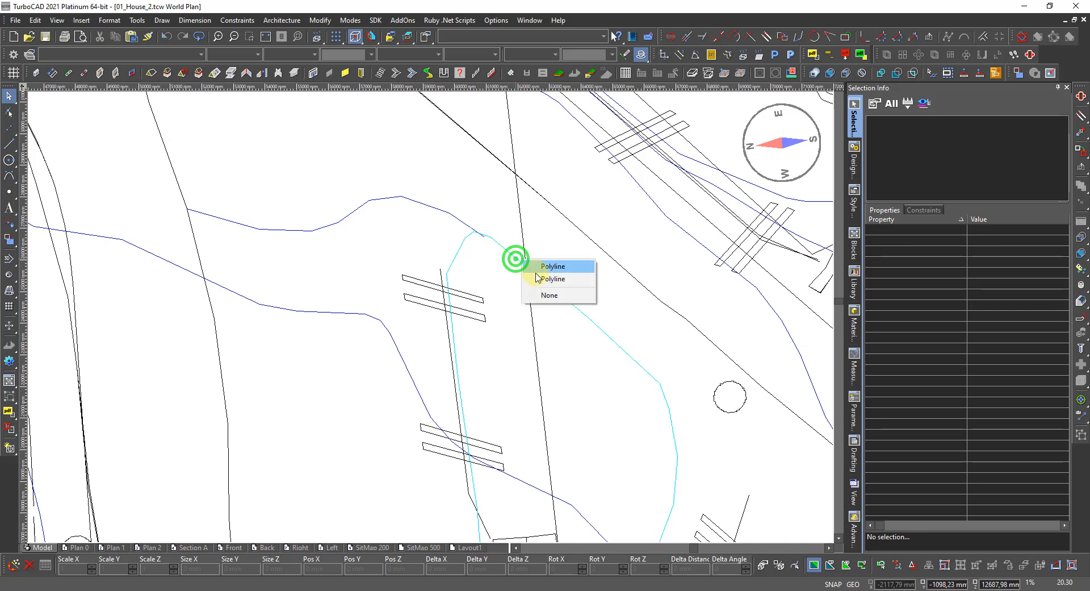
left_click(540, 267)
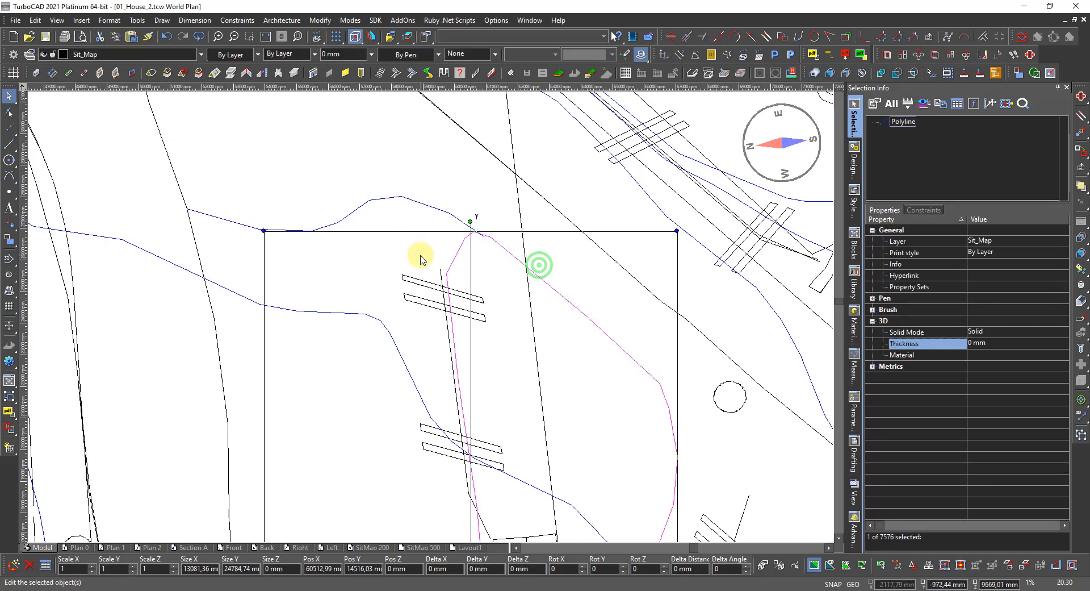
key("Escape")
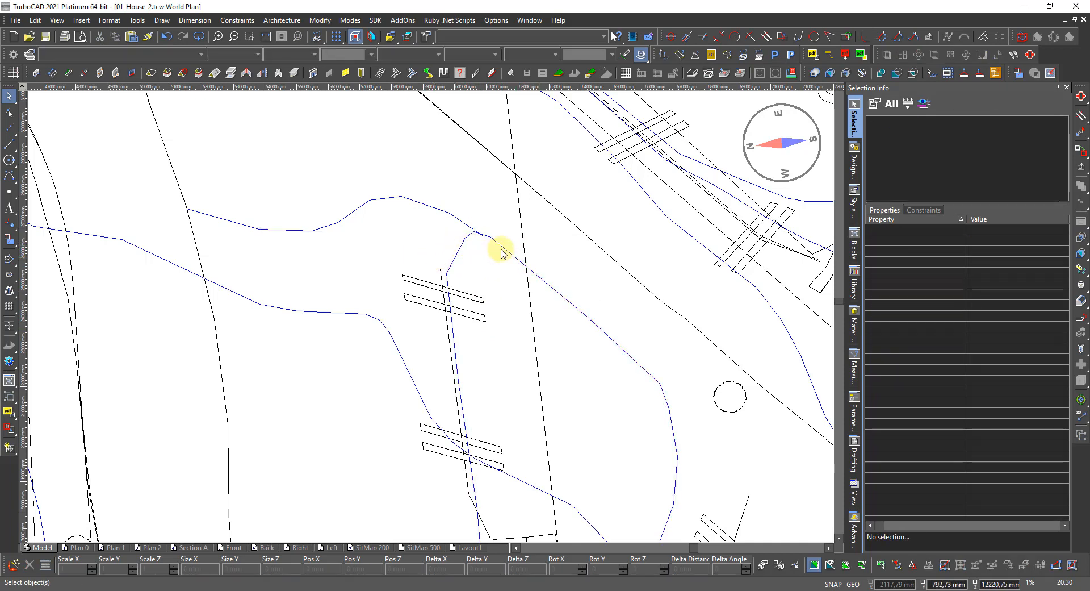
left_click(501, 250)
left_click(523, 267)
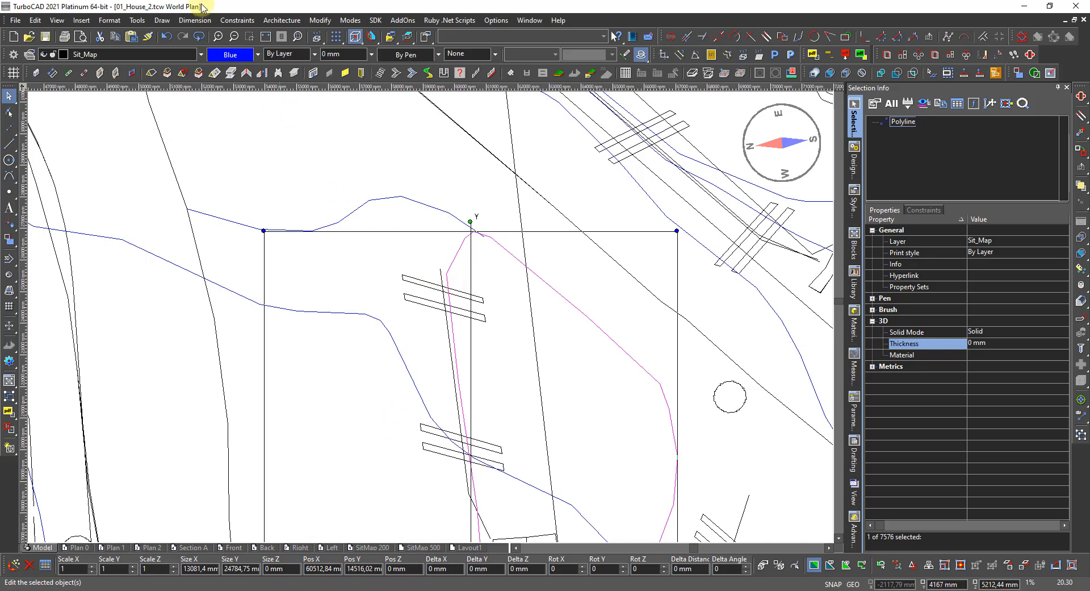
left_click(232, 55)
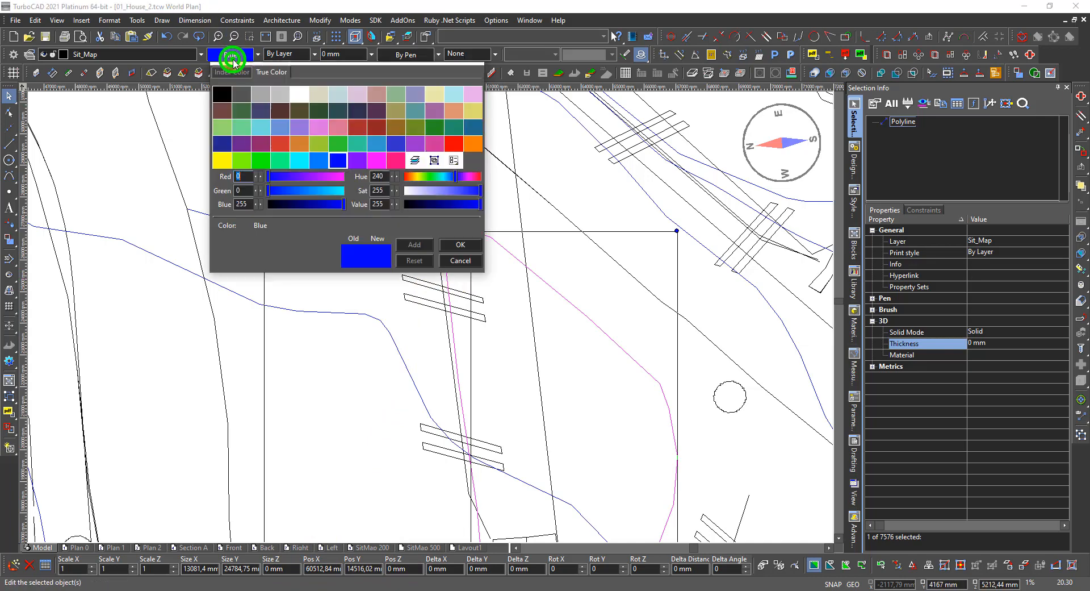
left_click(414, 160)
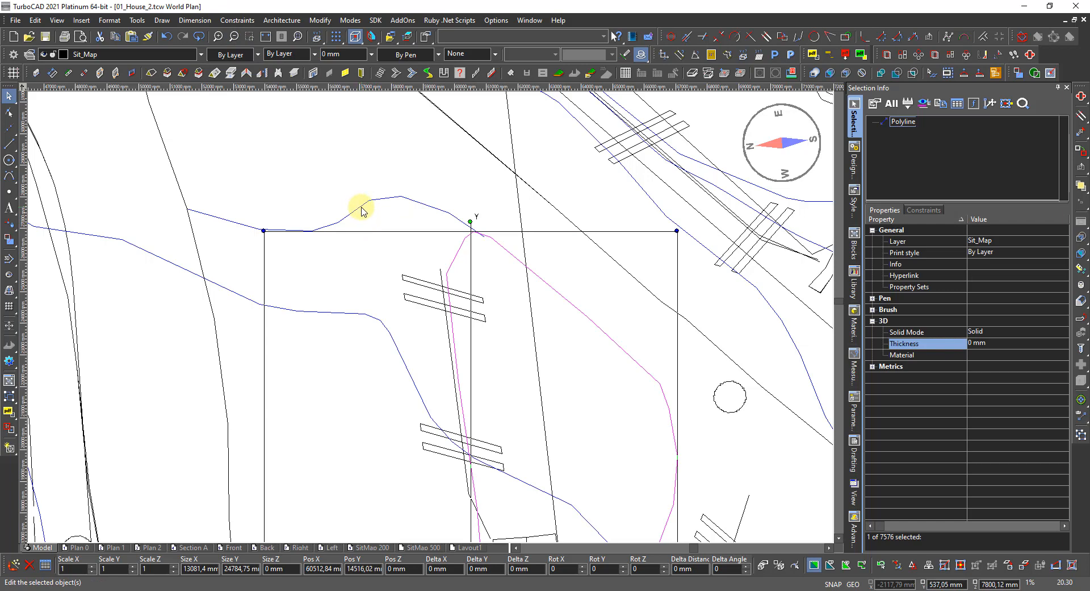
Set the neighbouring blue contour's colour to By Layer as well, then deselect.
left_click(361, 209)
scroll(375, 230, "down", 3)
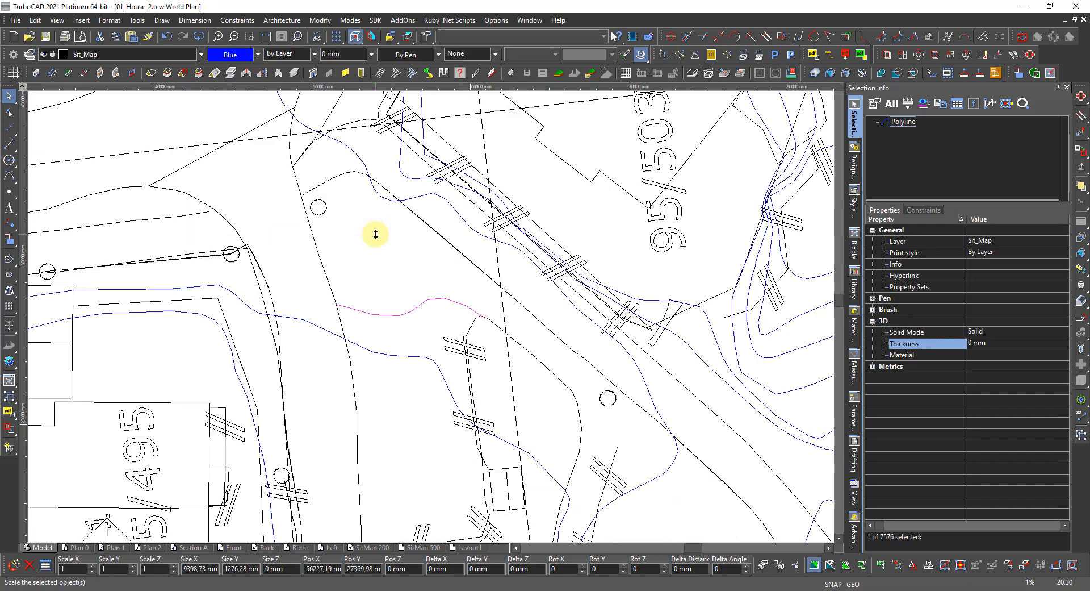
left_click(232, 56)
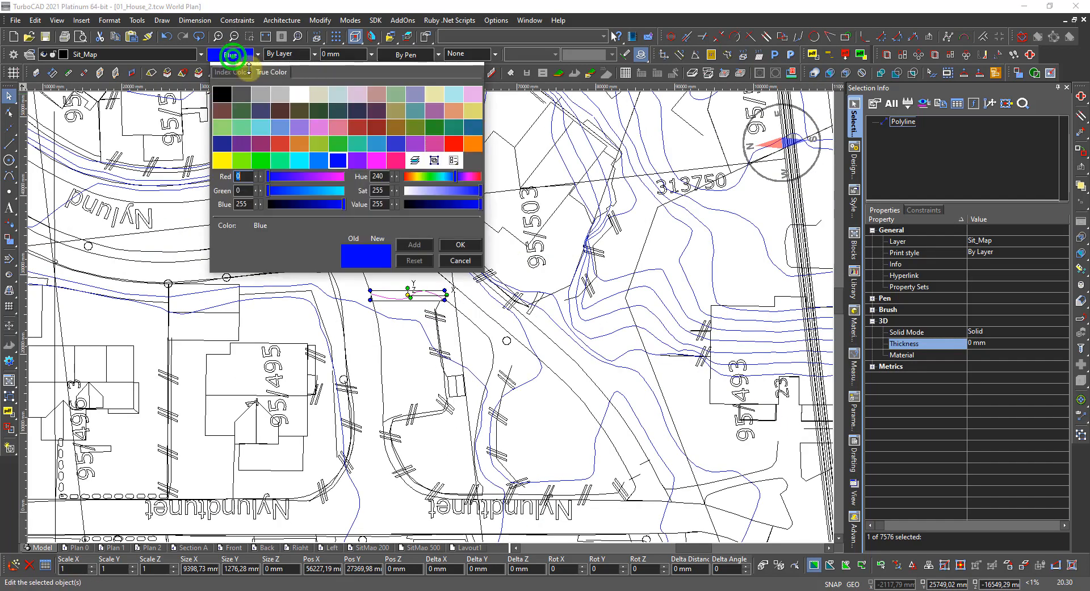
left_click(411, 157)
left_click(389, 336)
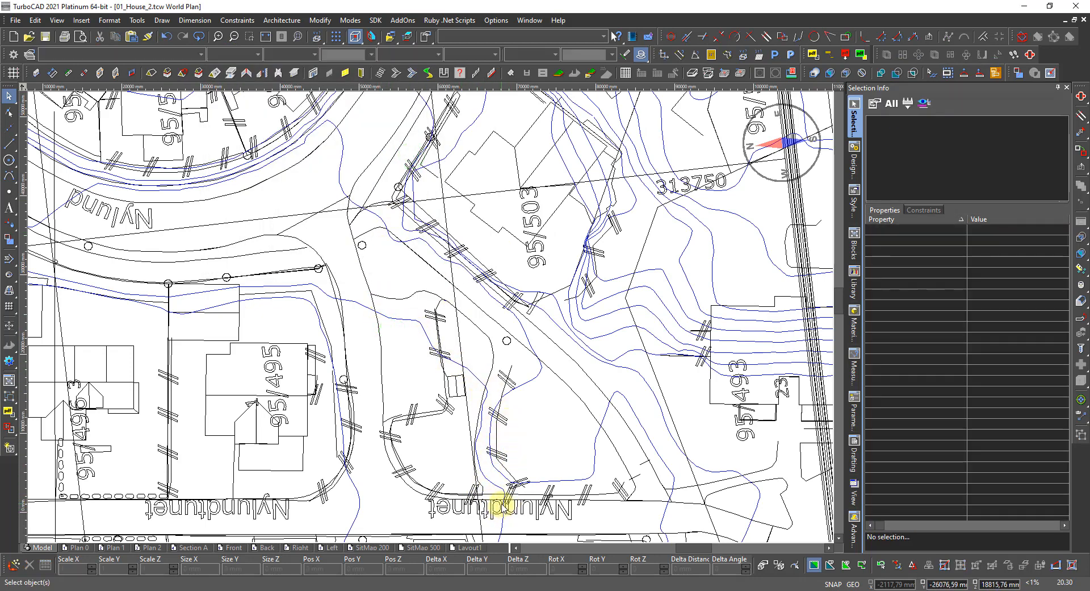
scroll(500, 505, "up", 4)
Inspect the properties of a contour polyline chosen from the pick list, then deselect it.
scroll(435, 277, "down", 4)
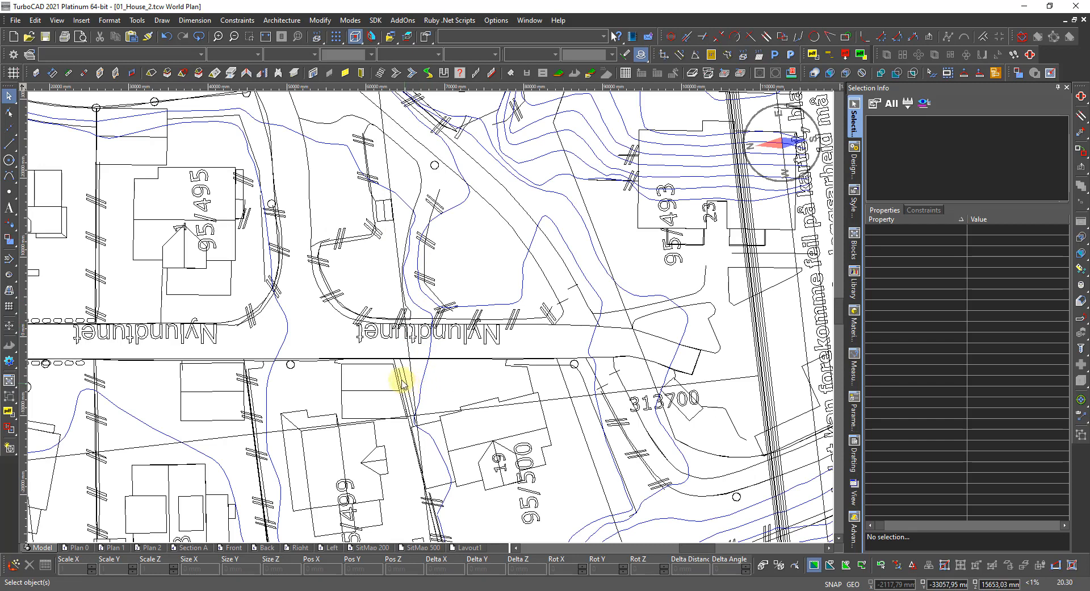
left_click(395, 142)
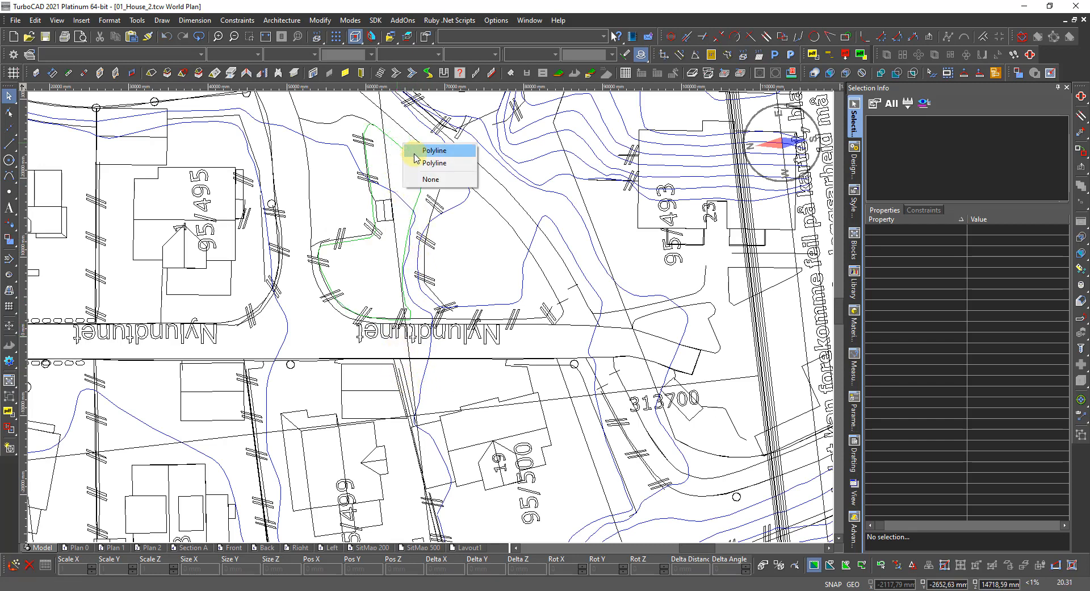
left_click(415, 155)
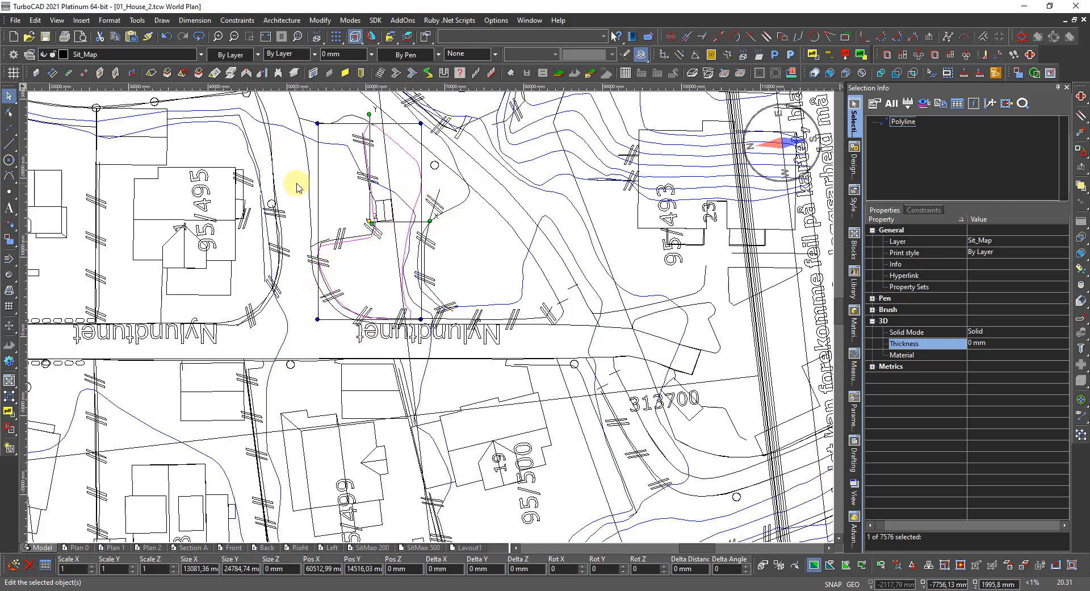
left_click(458, 288)
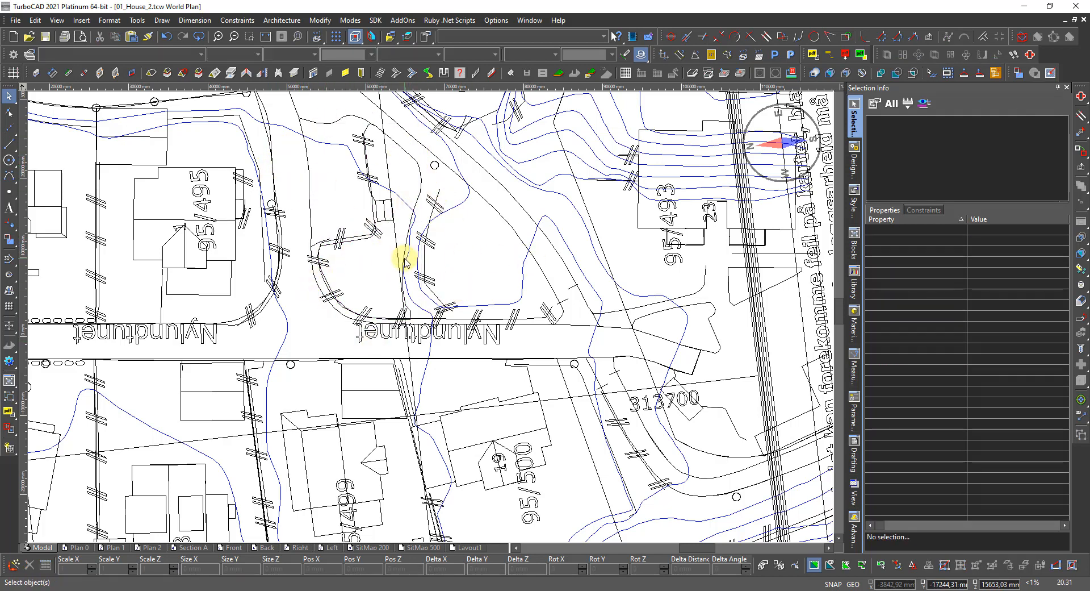
scroll(404, 261, "down", 5)
scroll(402, 287, "up", 5)
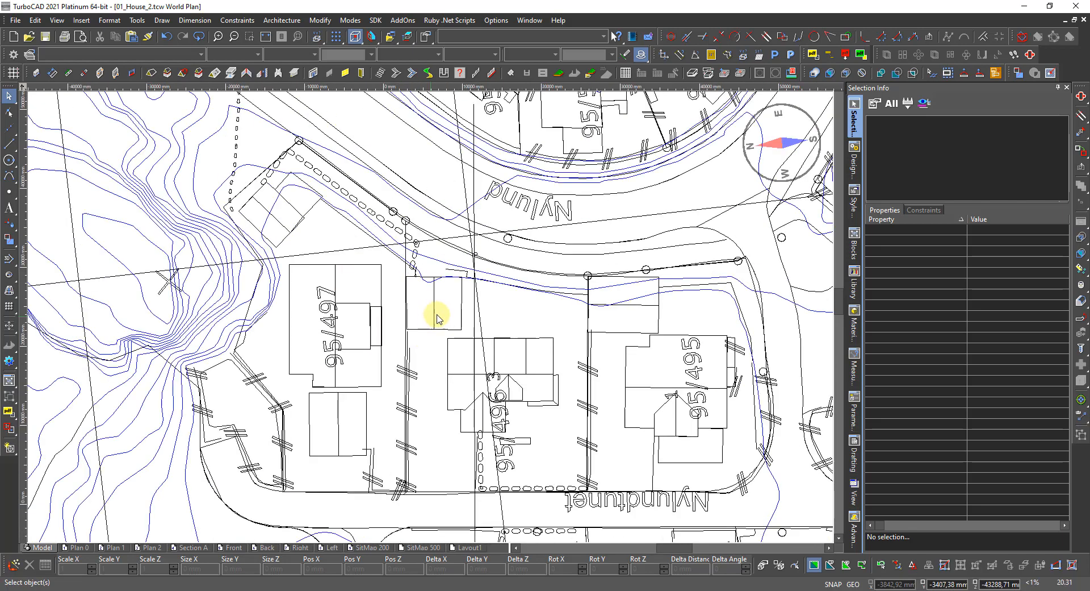
scroll(590, 310, "up", 2)
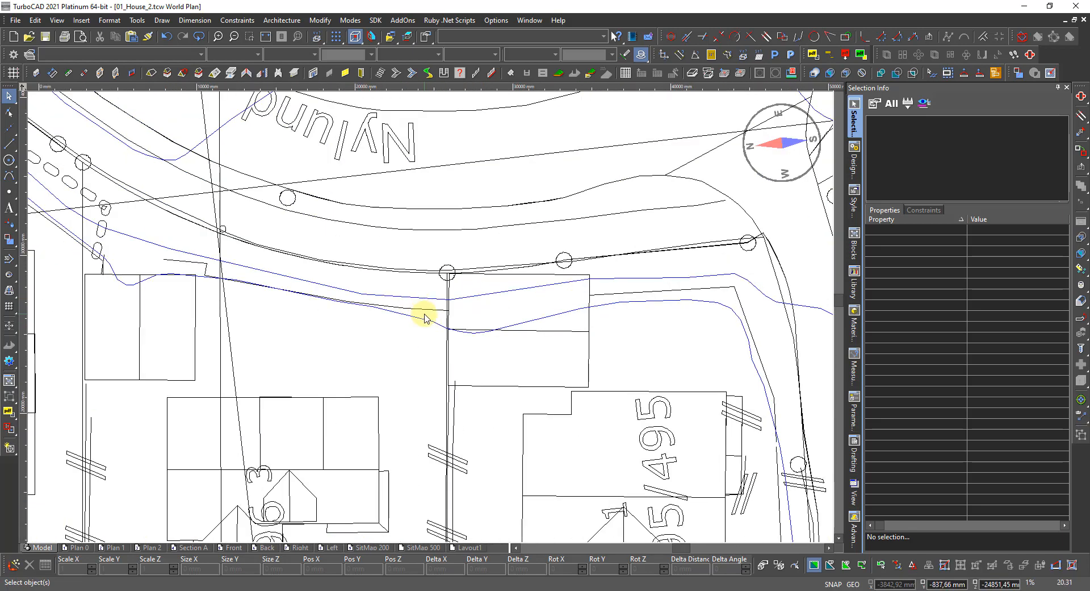
Inspect the blue contour along the road, deselect it, and switch to Norgeskart in Edge.
left_click(432, 325)
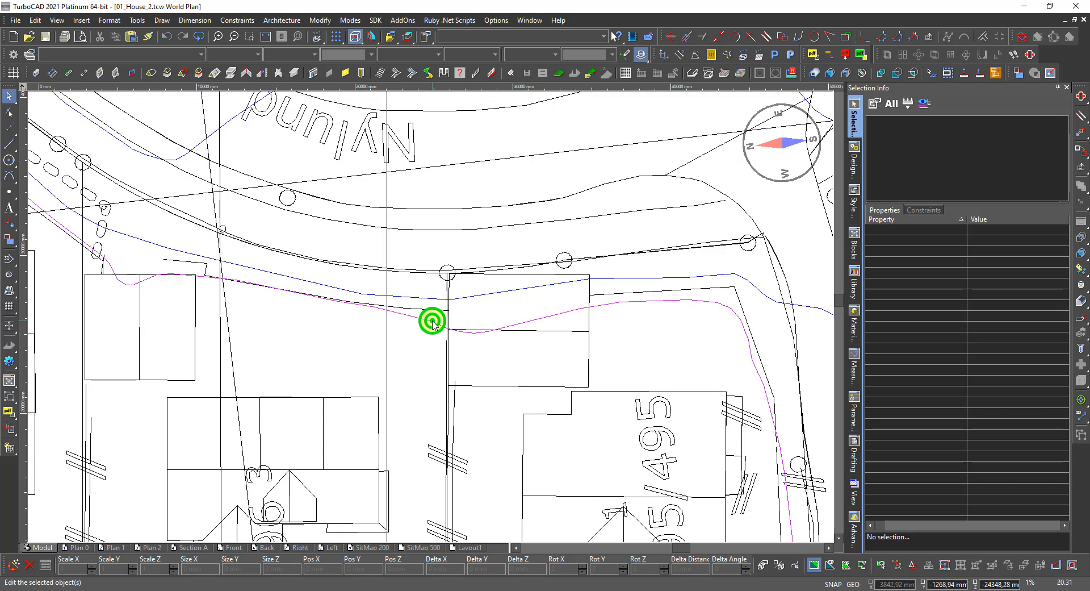
scroll(270, 363, "down", 3)
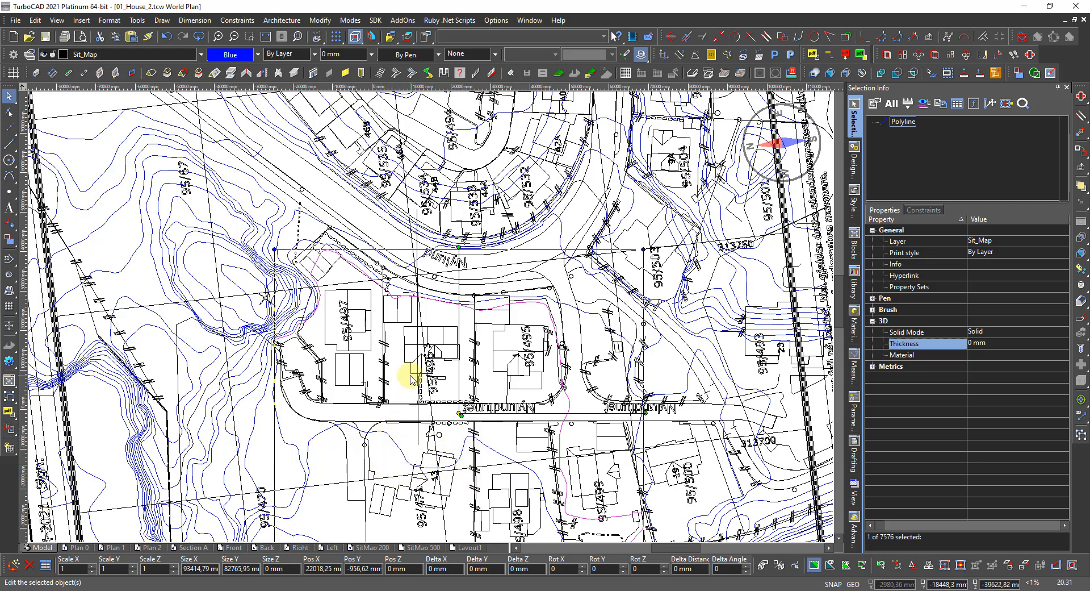
left_click(429, 338)
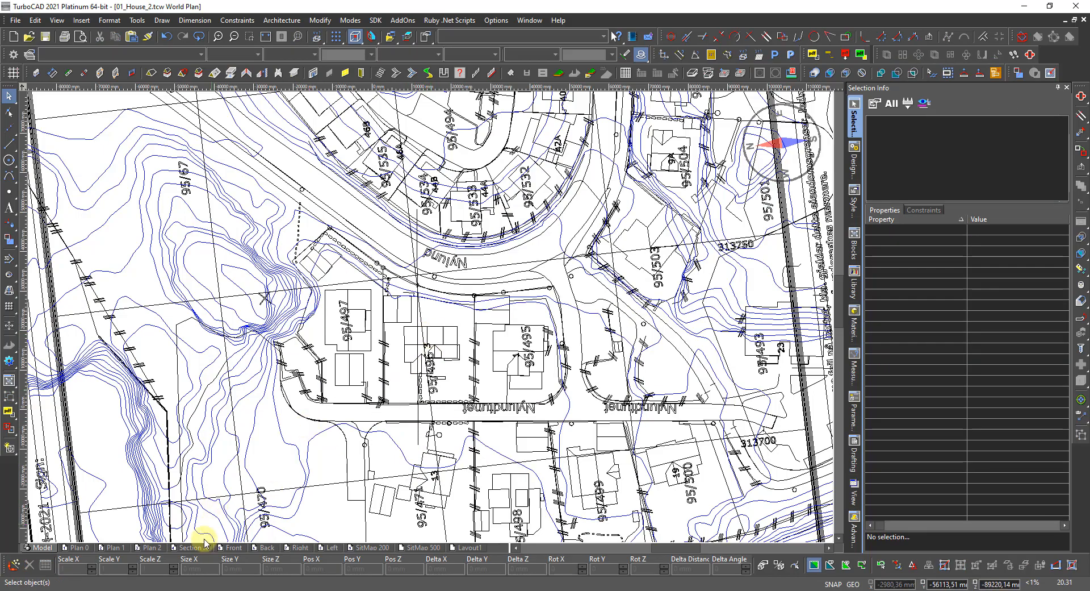
key("alt+Tab")
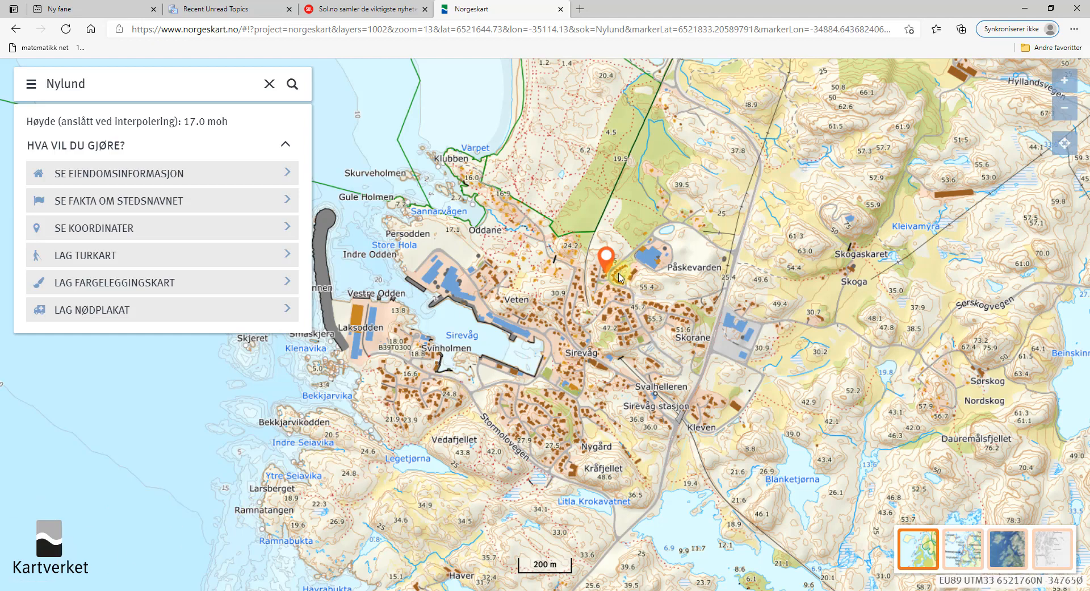
scroll(612, 277, "up", 3)
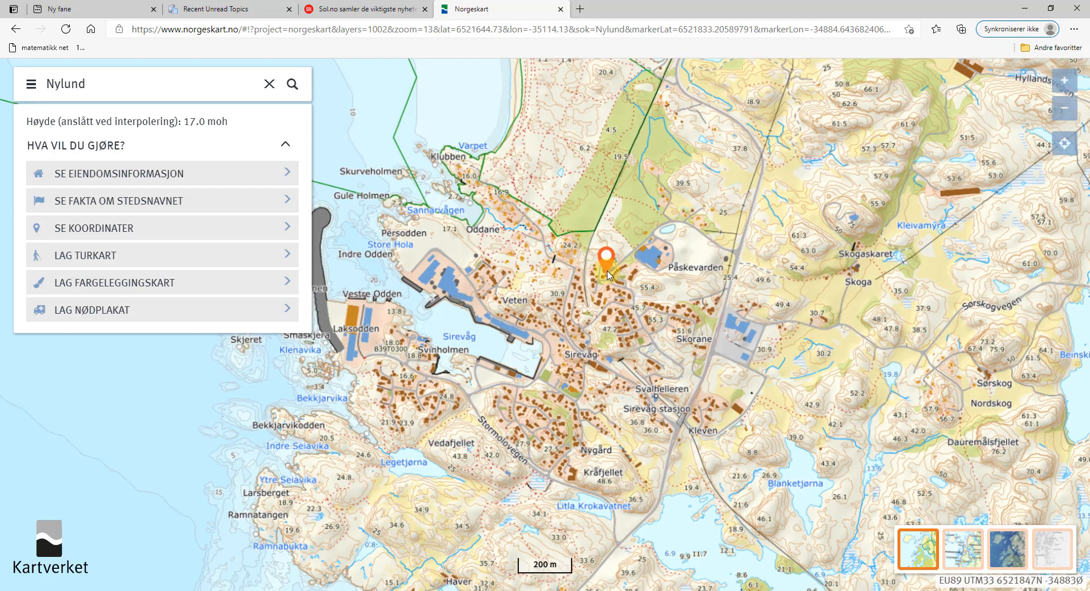
scroll(603, 304, "up", 2)
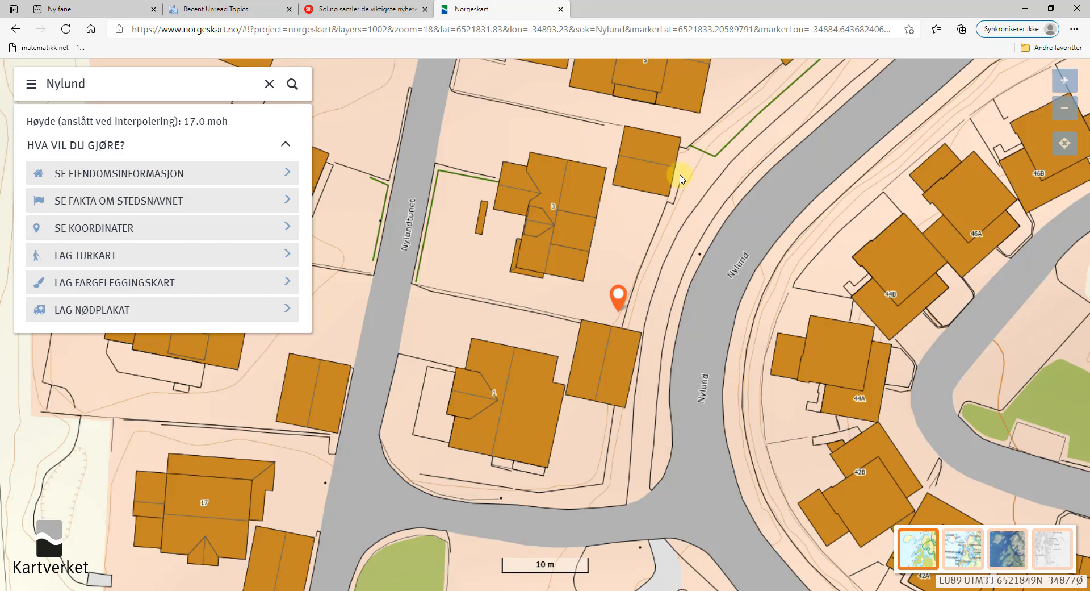
scroll(675, 183, "down", 1)
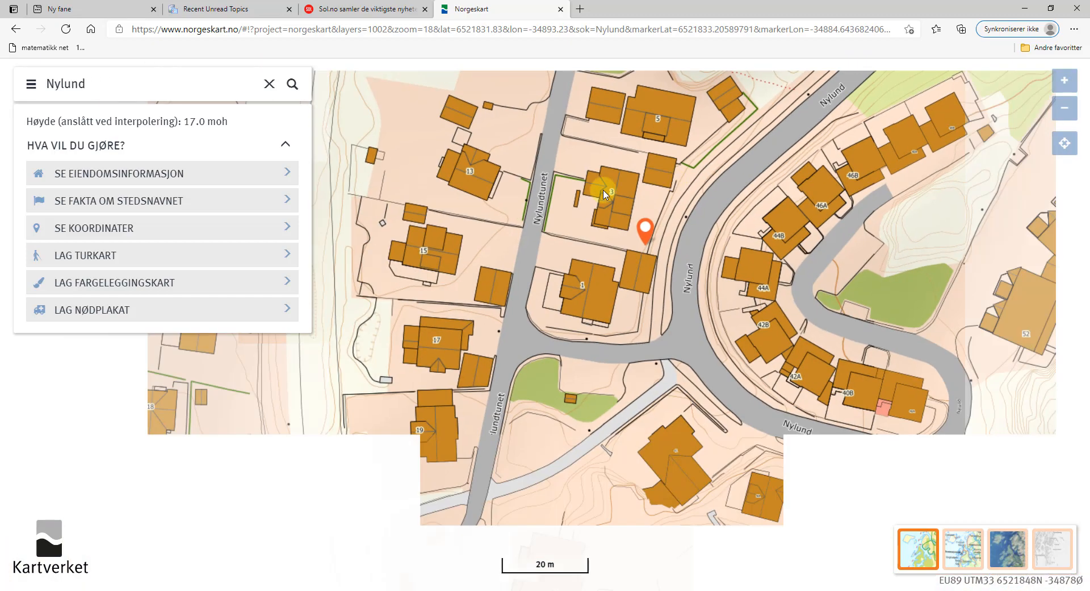
scroll(505, 244, "up", 1)
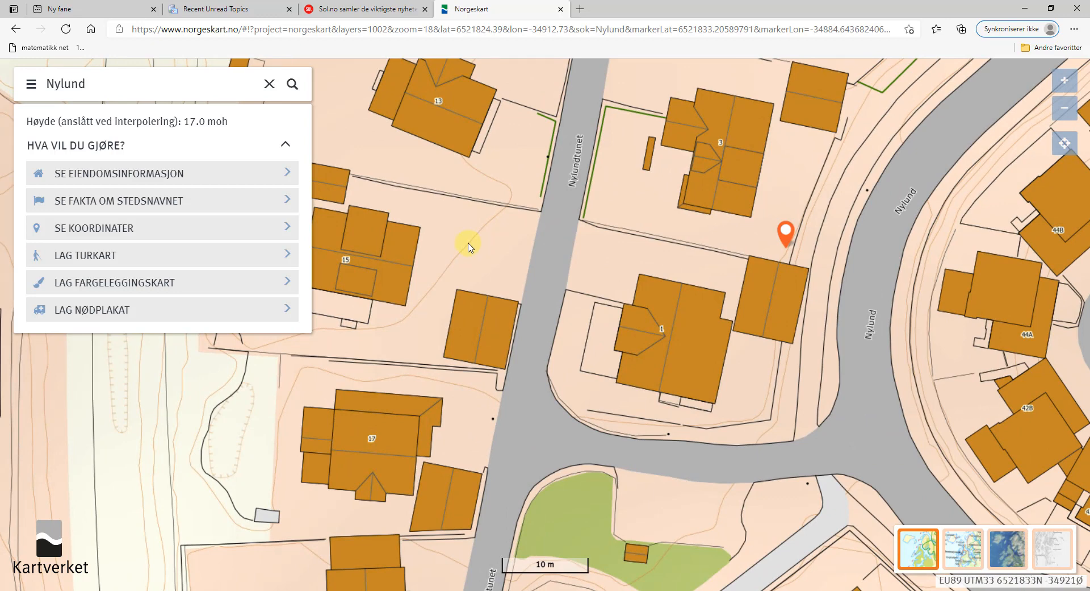
left_click(469, 245)
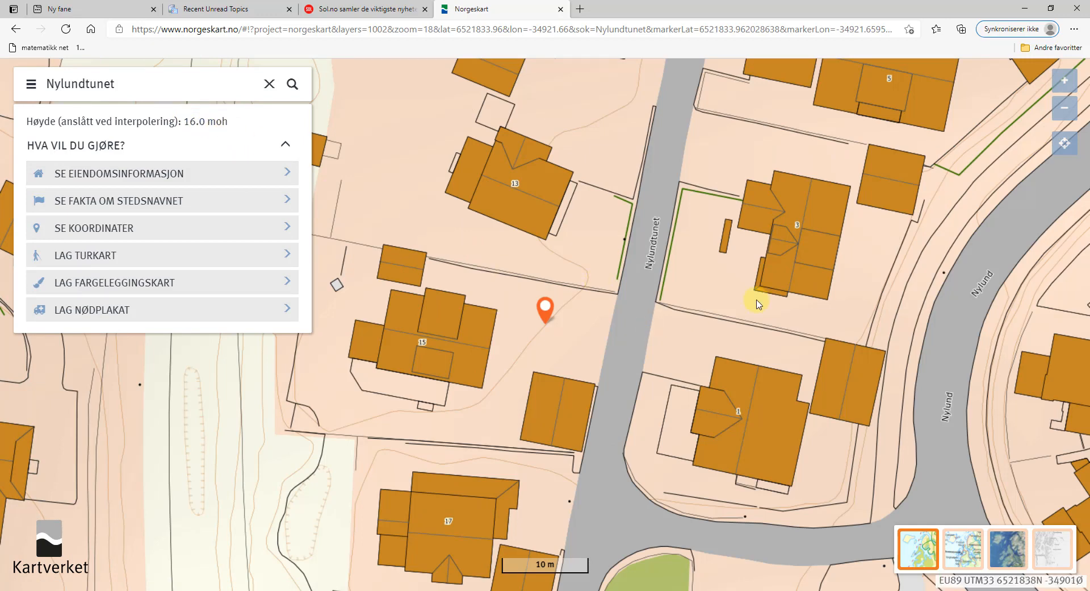
left_click(899, 272)
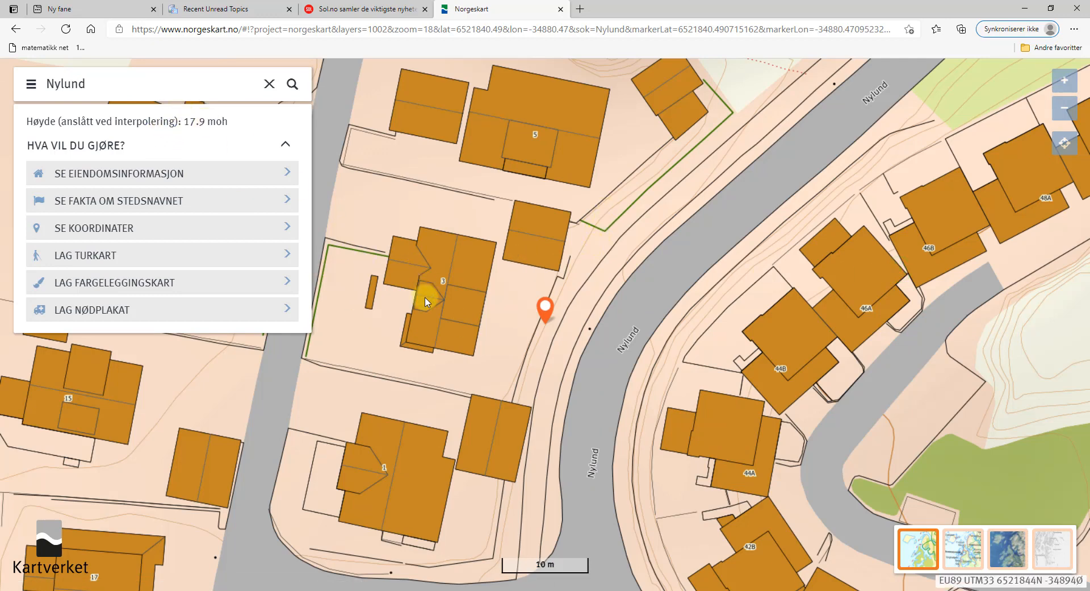
left_click(511, 324)
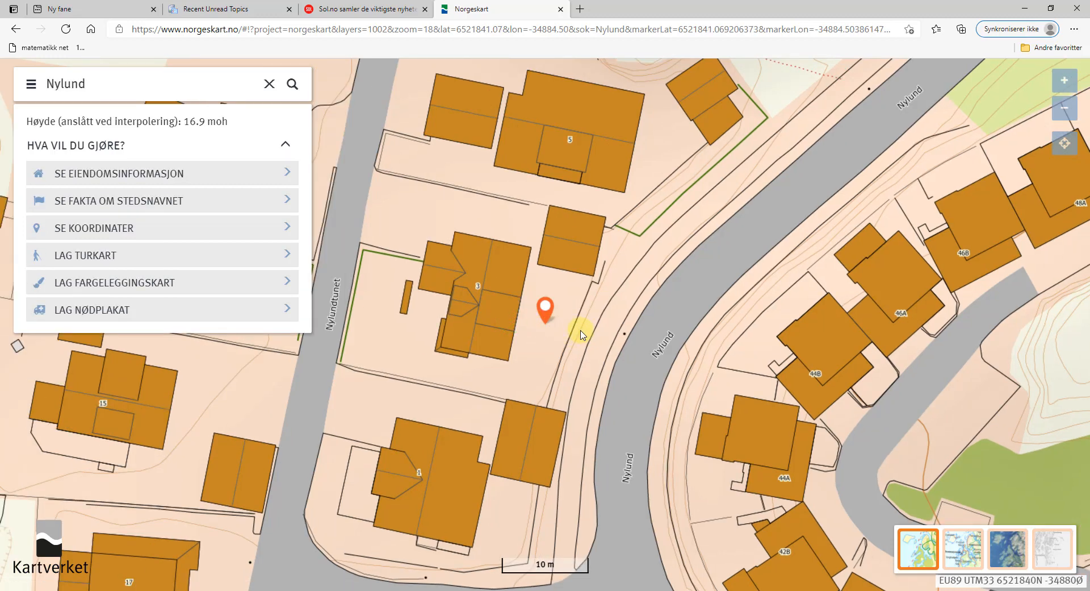
scroll(580, 334, "down", 2)
scroll(580, 330, "up", 2)
left_click(580, 329)
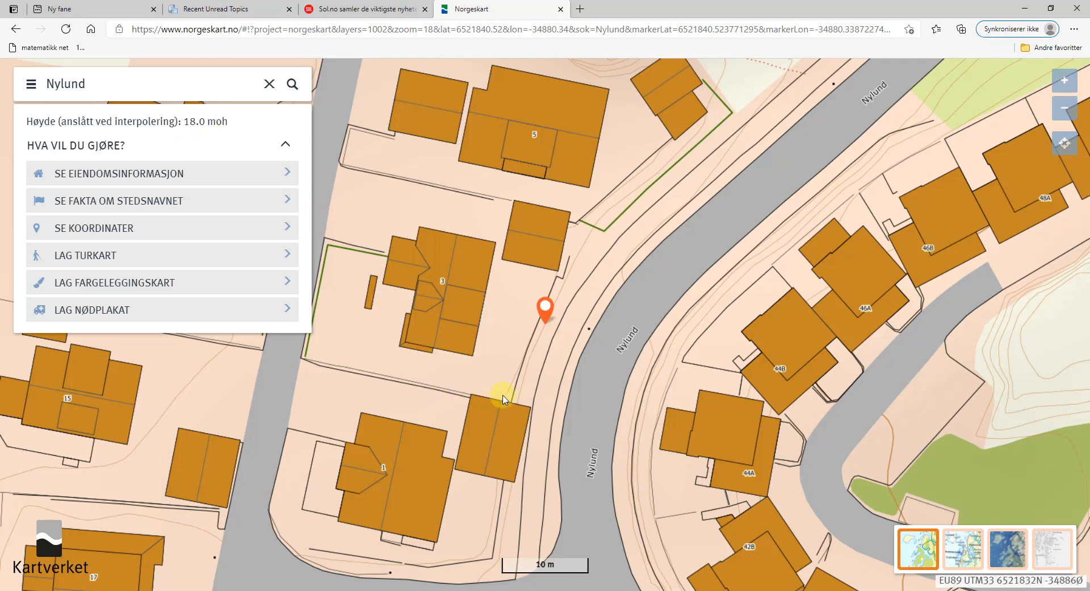
left_click(395, 361)
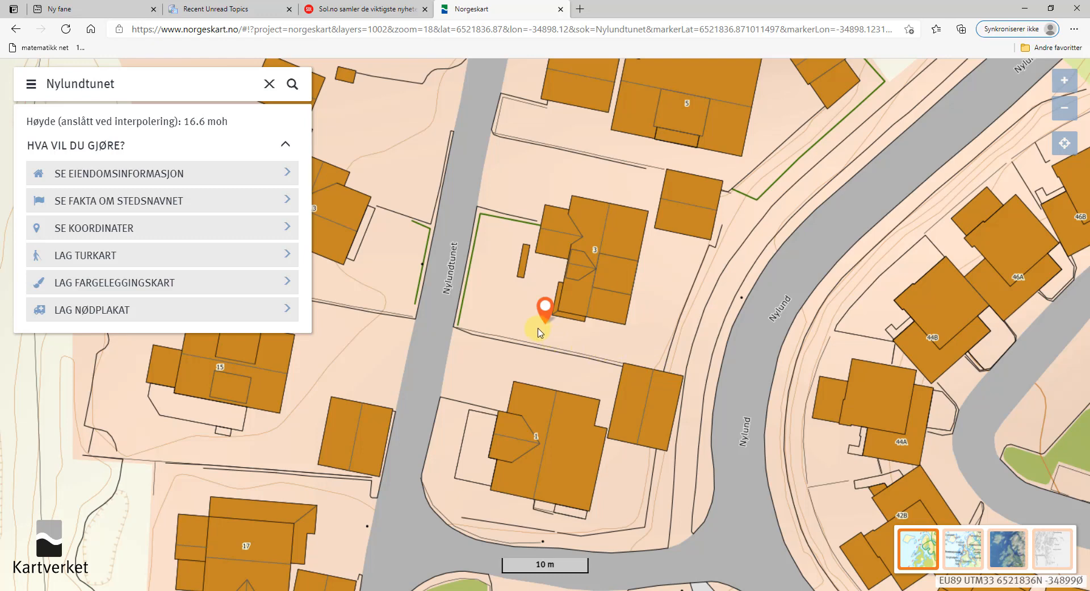
left_click(509, 314)
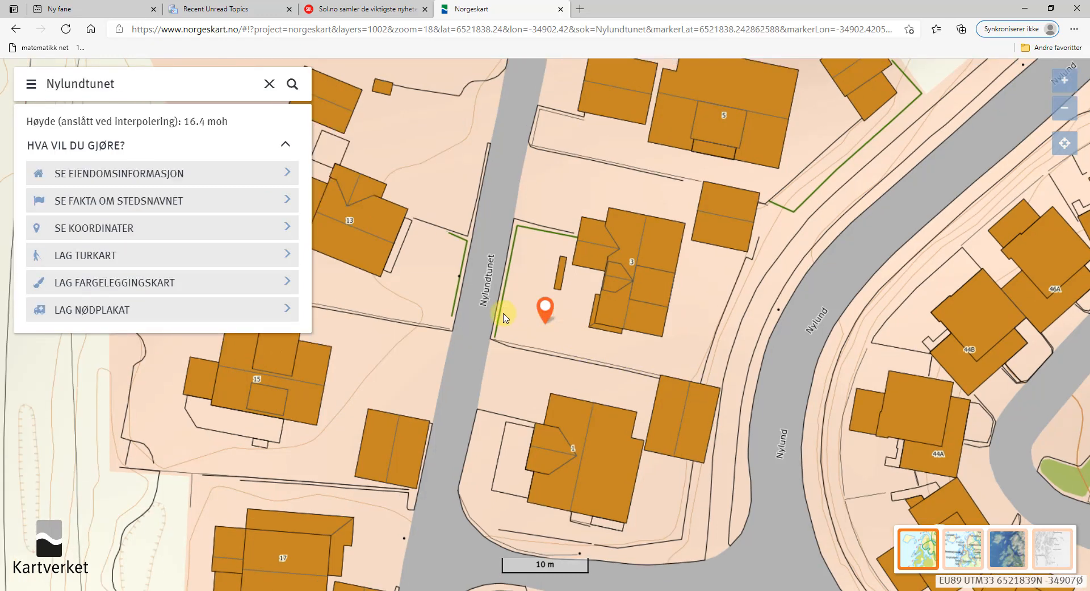
left_click(507, 316)
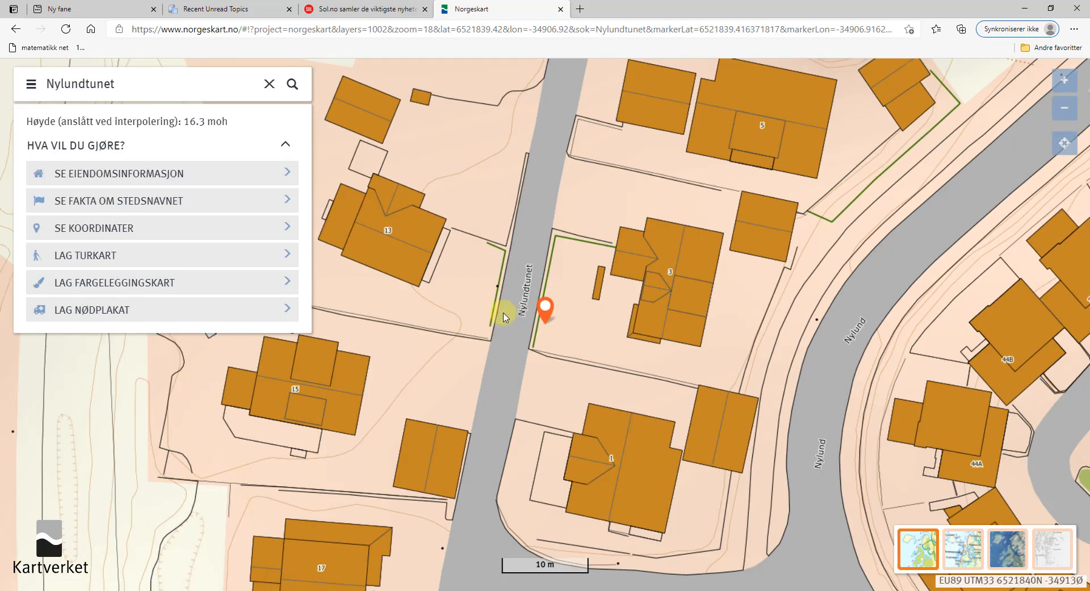
left_click(523, 312)
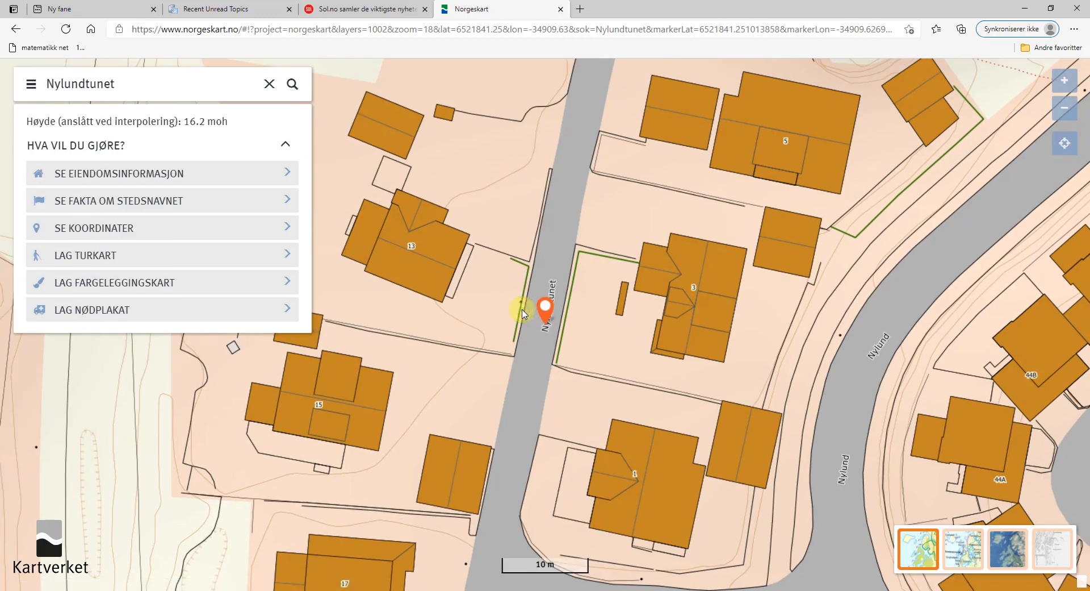
left_click(494, 300)
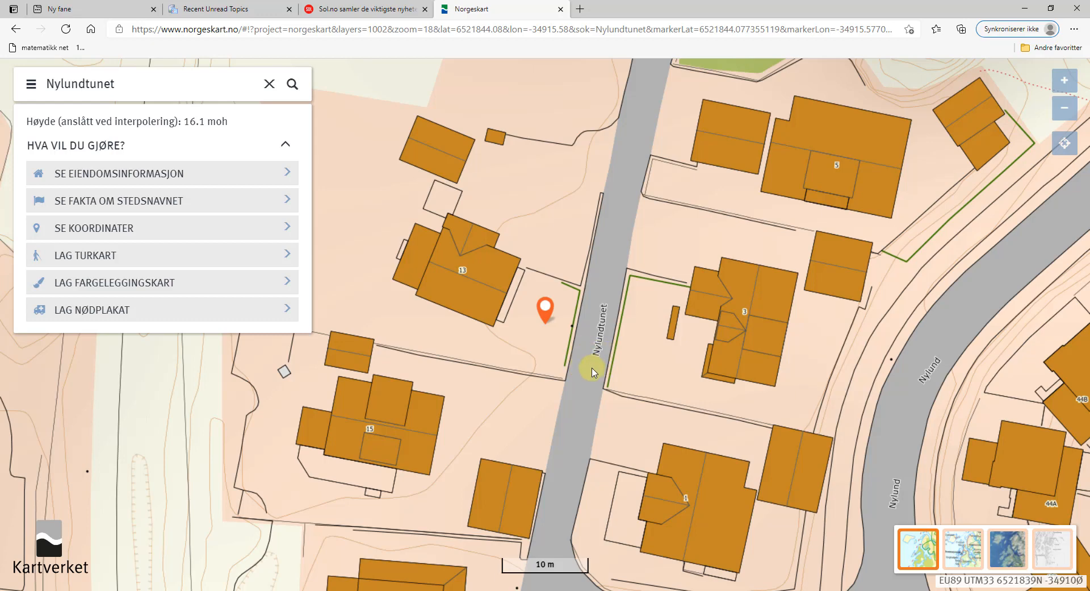
scroll(591, 372, "down", 1)
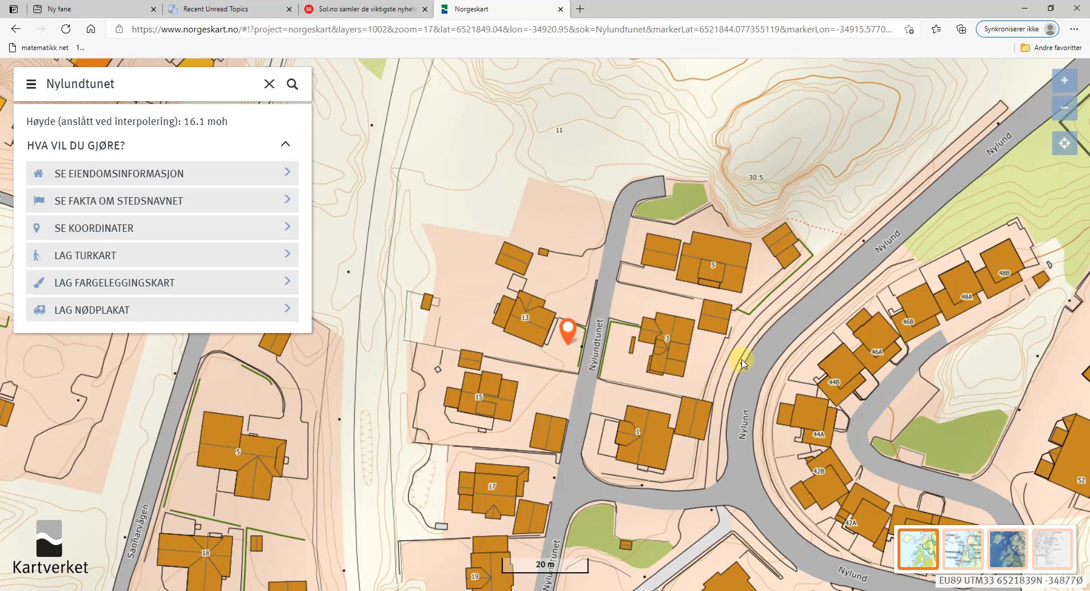
left_click(684, 501)
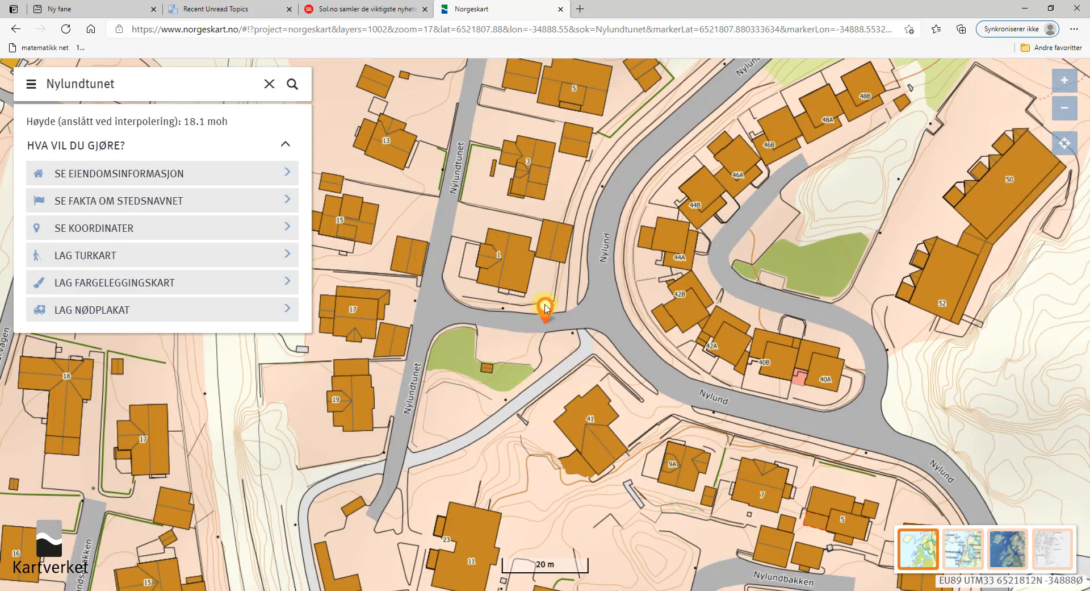
left_click(605, 311)
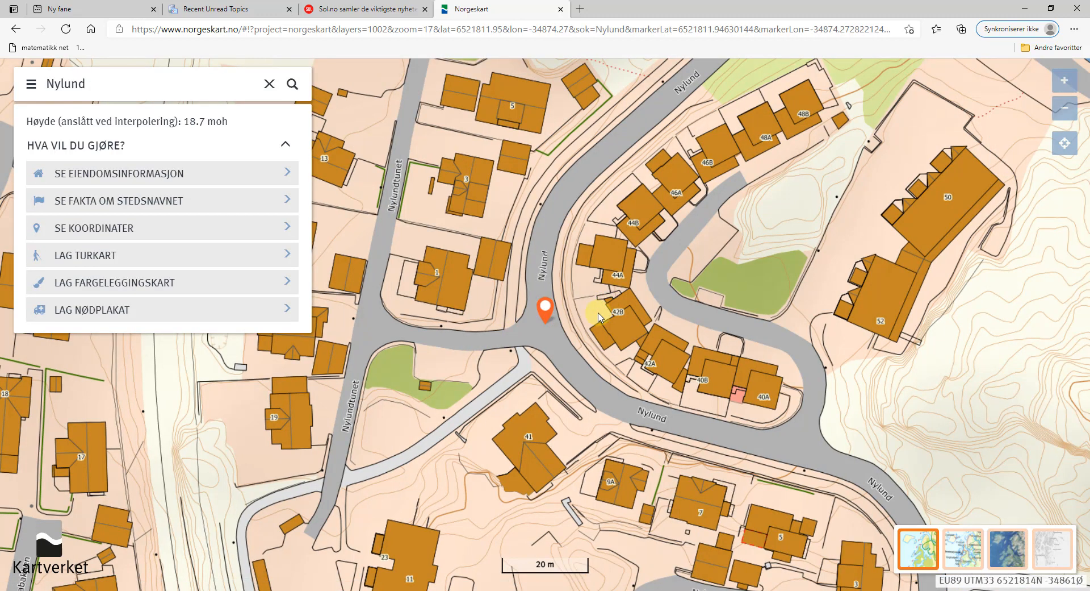
left_click(559, 203)
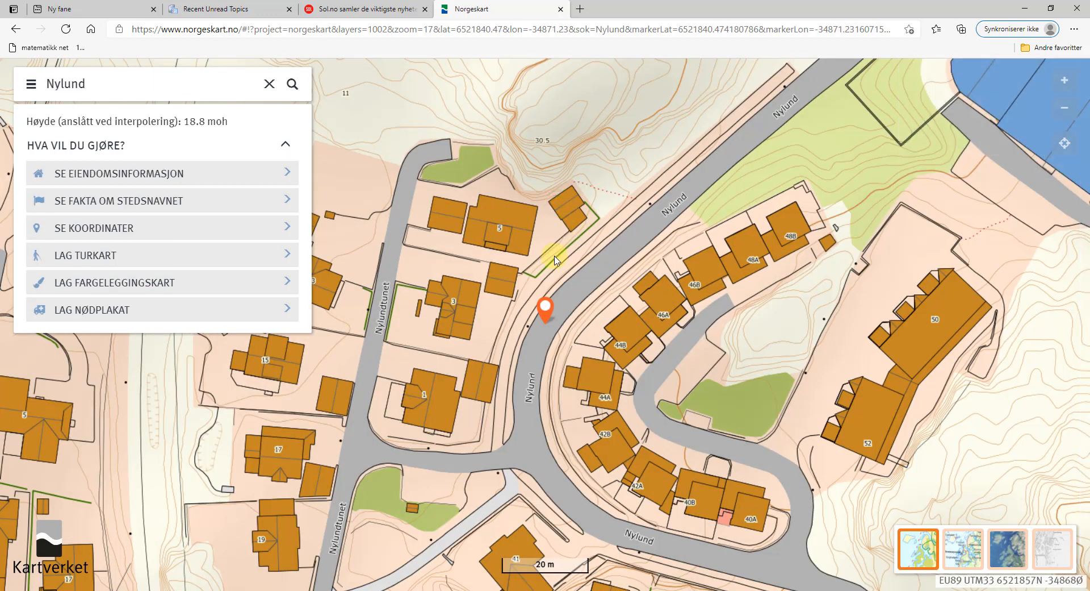
left_click(646, 221)
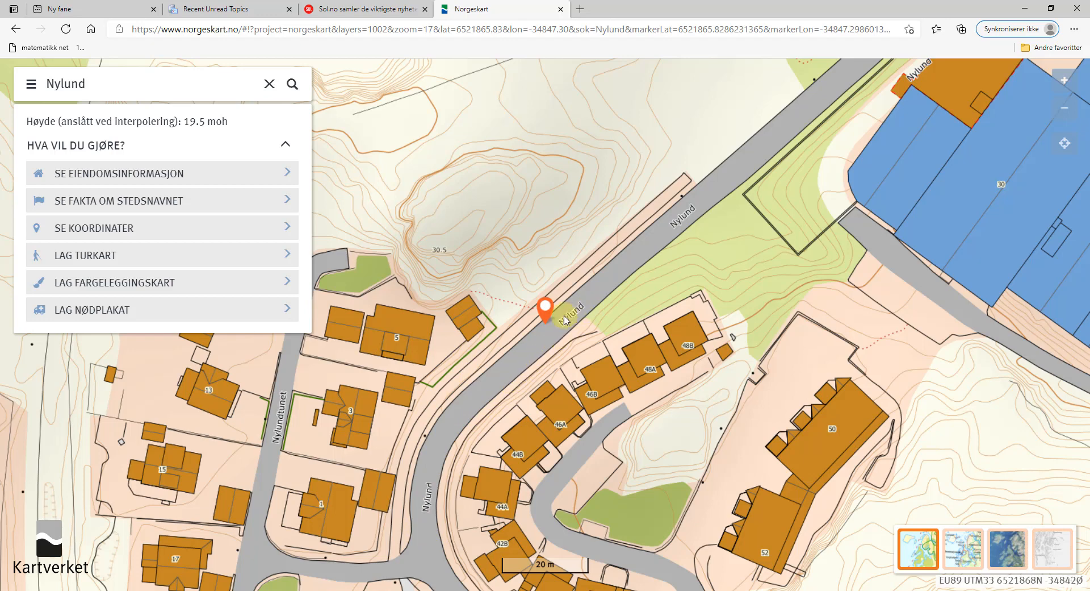
Pan south, read 24.6 moh among the upper Nylund houses, and return to the TurboCAD site plan.
scroll(467, 474, "down", 1)
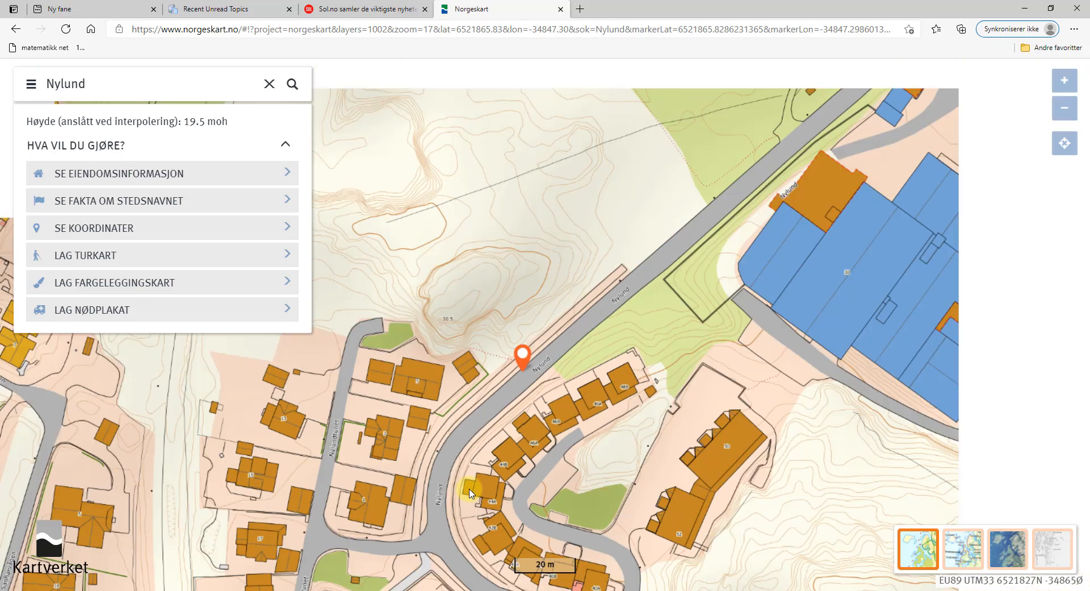
left_click_drag(486, 536, 466, 390)
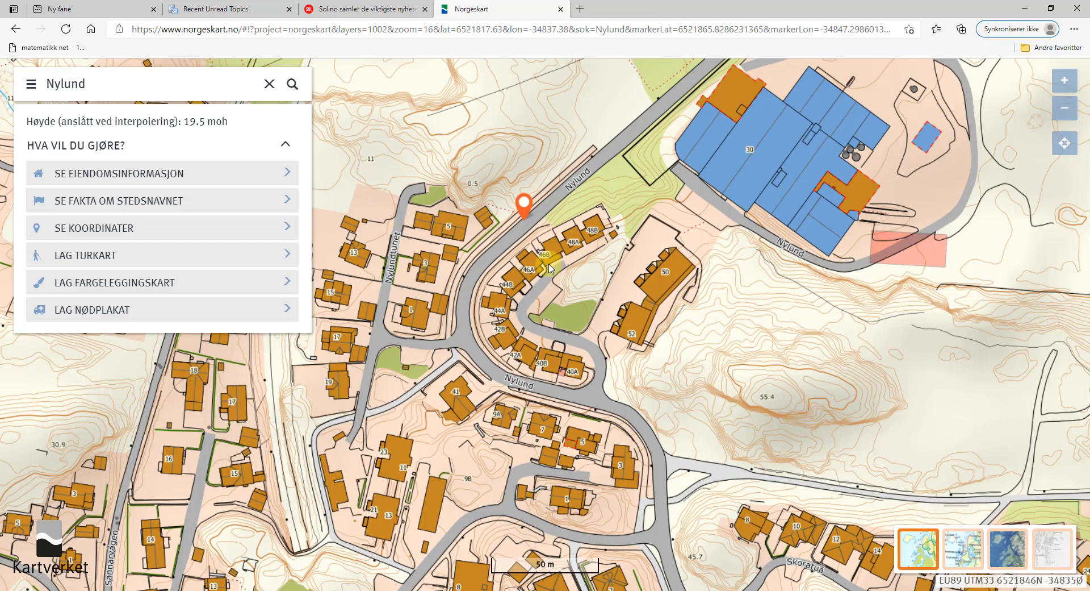
scroll(522, 268, "down", 3)
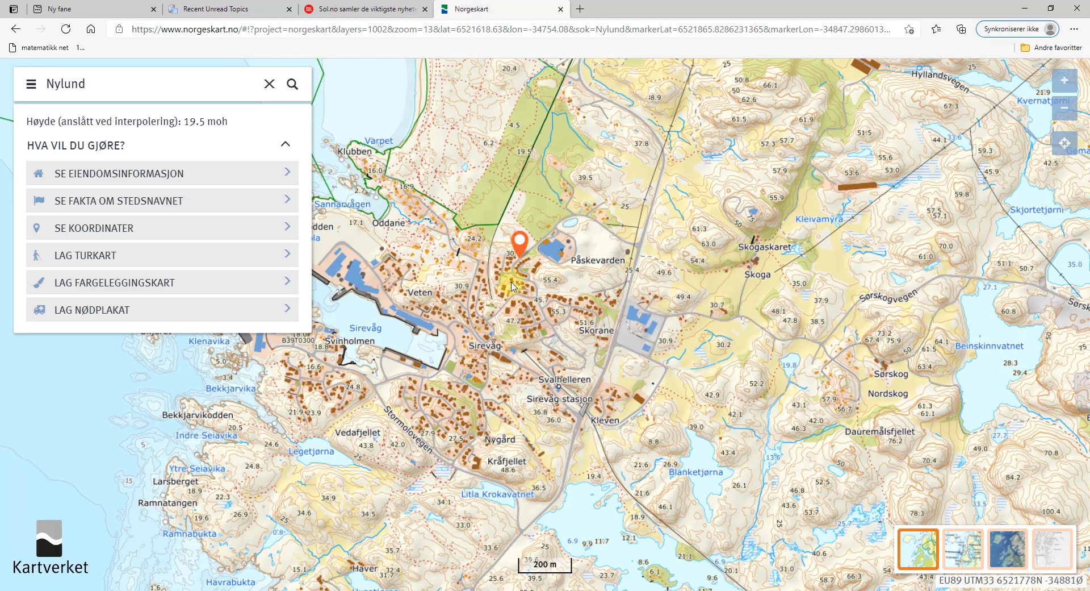
scroll(510, 280, "up", 1)
scroll(505, 288, "up", 1)
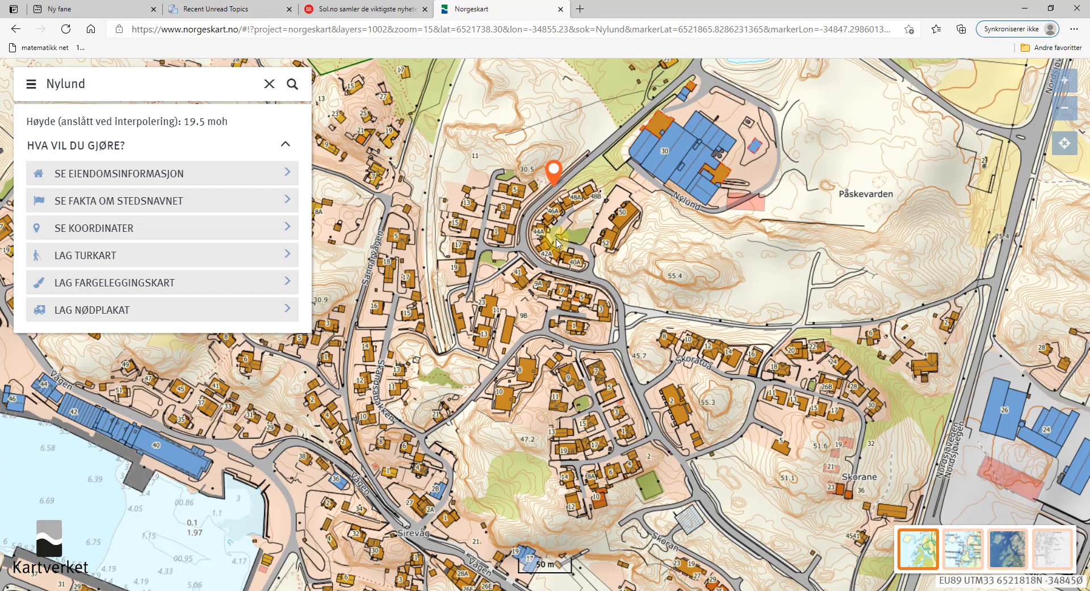
left_click(557, 242)
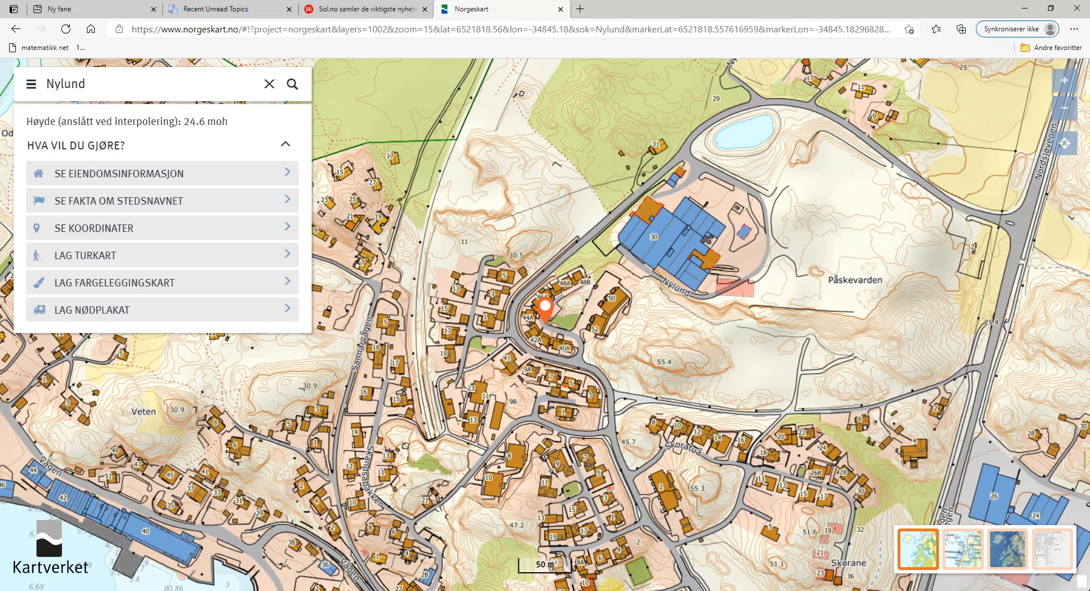
left_click(392, 589)
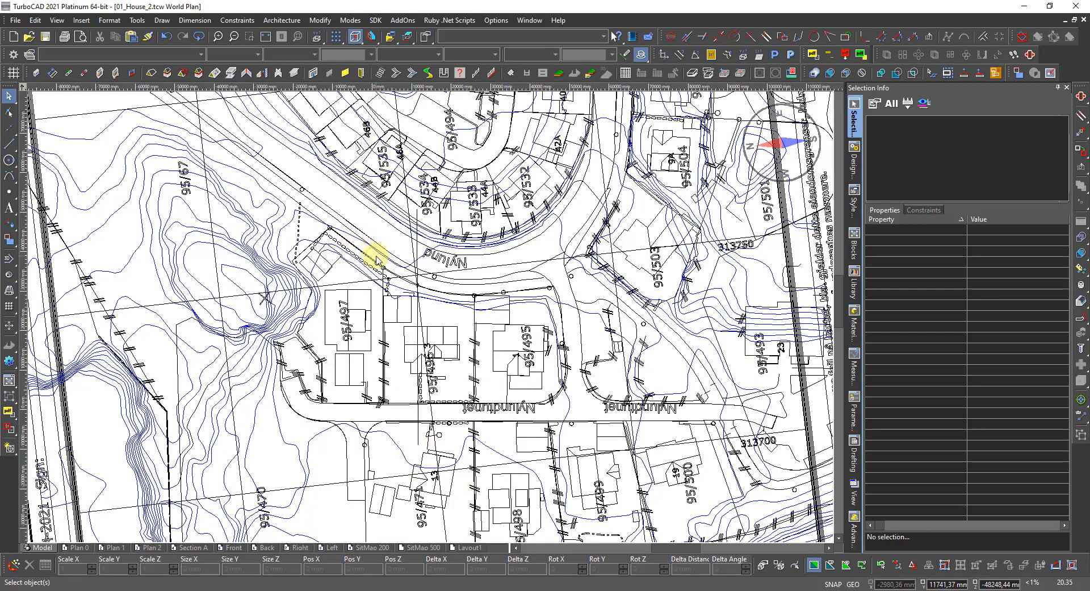
Select three blue contour polylines together so Selection Info reads 3 of 7576 selected.
scroll(377, 253, "up", 2)
scroll(477, 348, "down", 2)
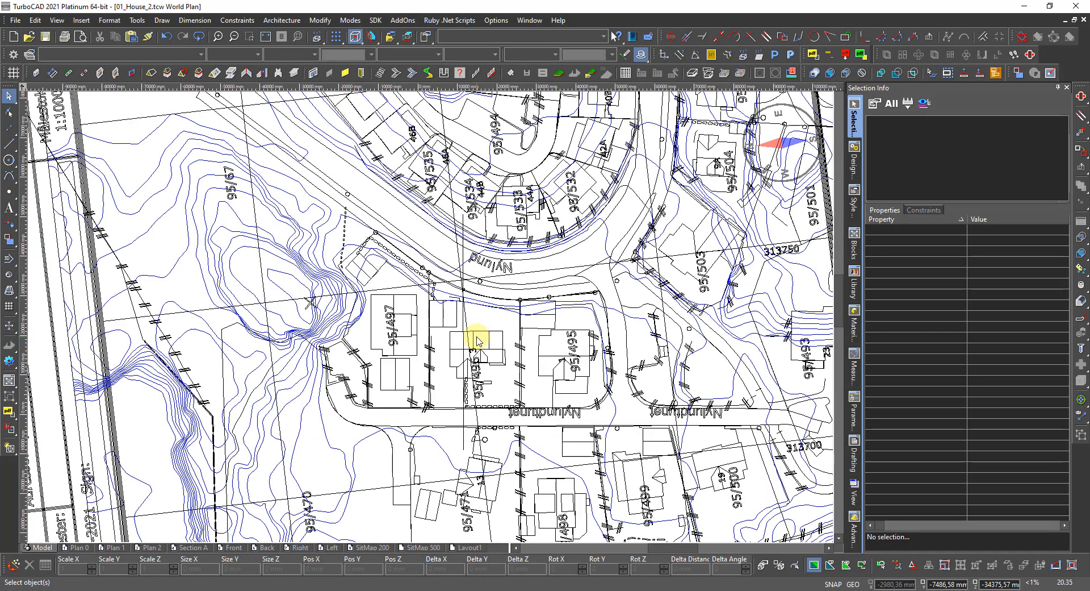
scroll(487, 339, "up", 2)
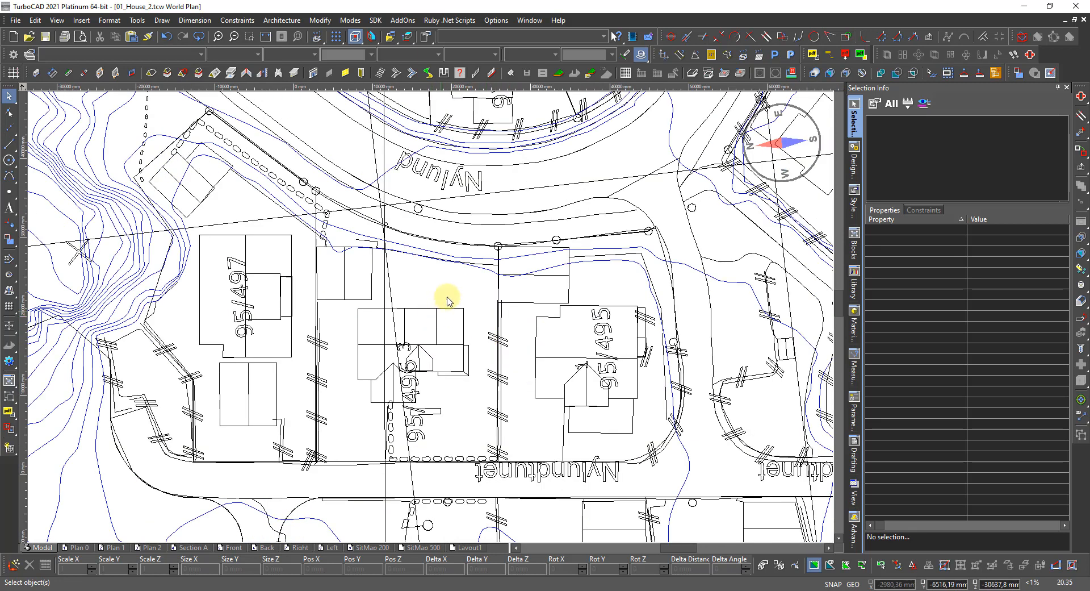
scroll(451, 268, "up", 2)
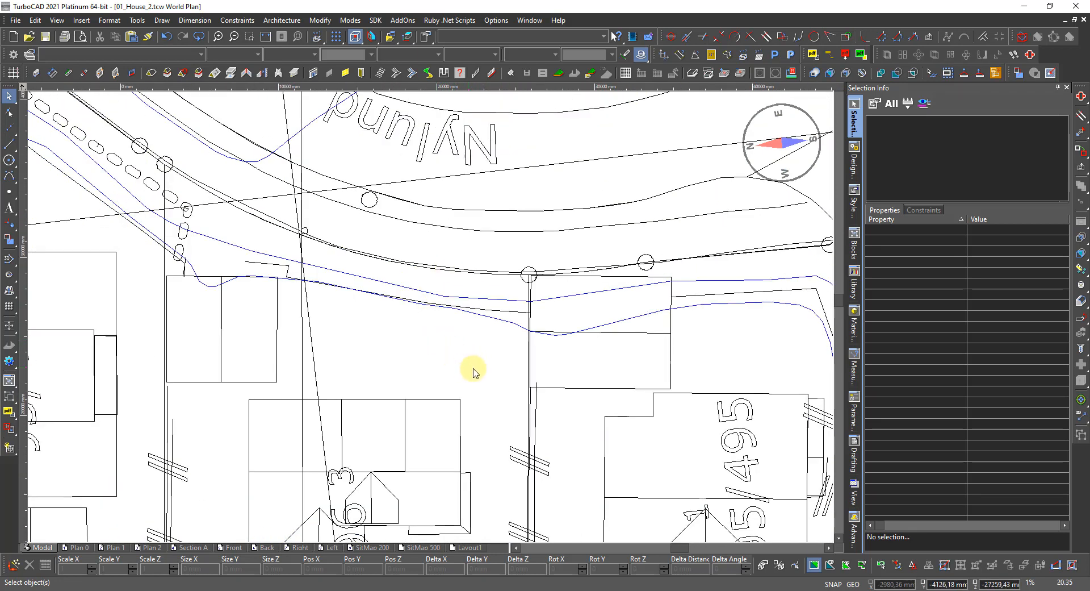
left_click(510, 328)
scroll(414, 360, "down", 2)
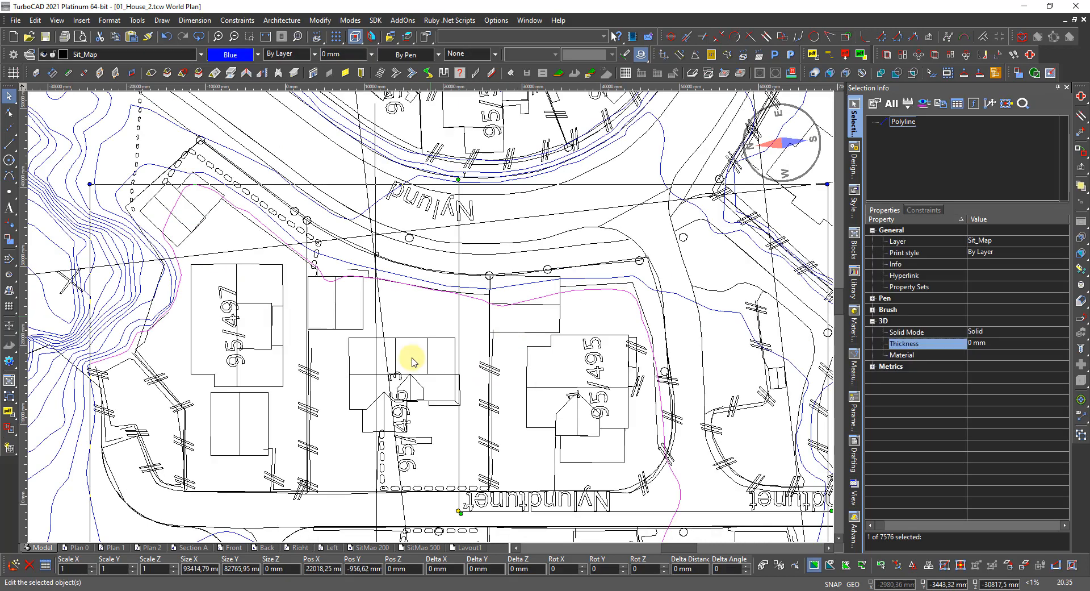
scroll(453, 315, "down", 2)
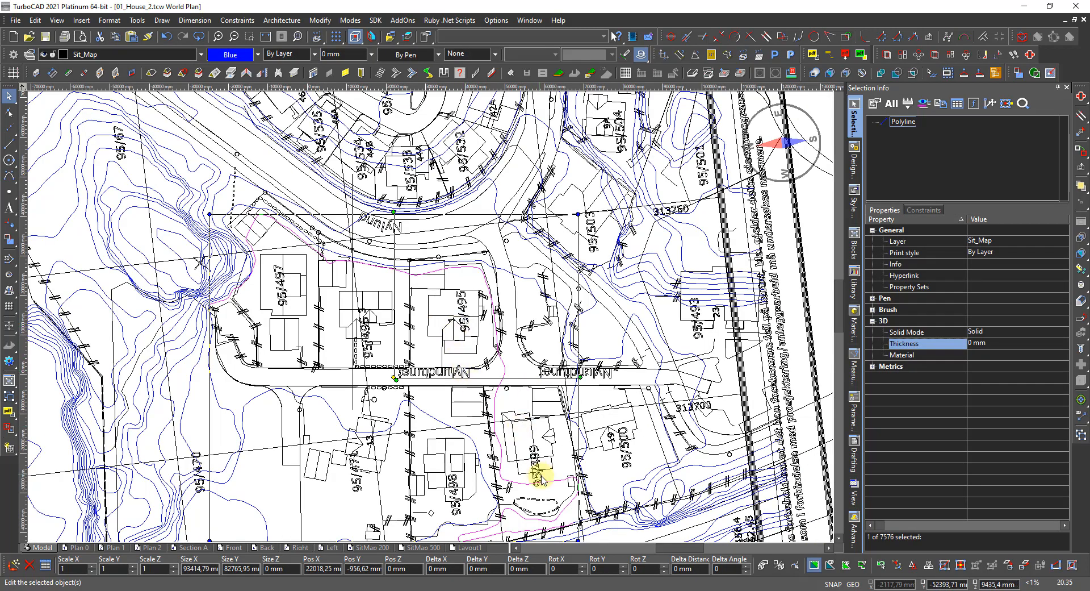
scroll(428, 309, "down", 2)
scroll(453, 347, "up", 2)
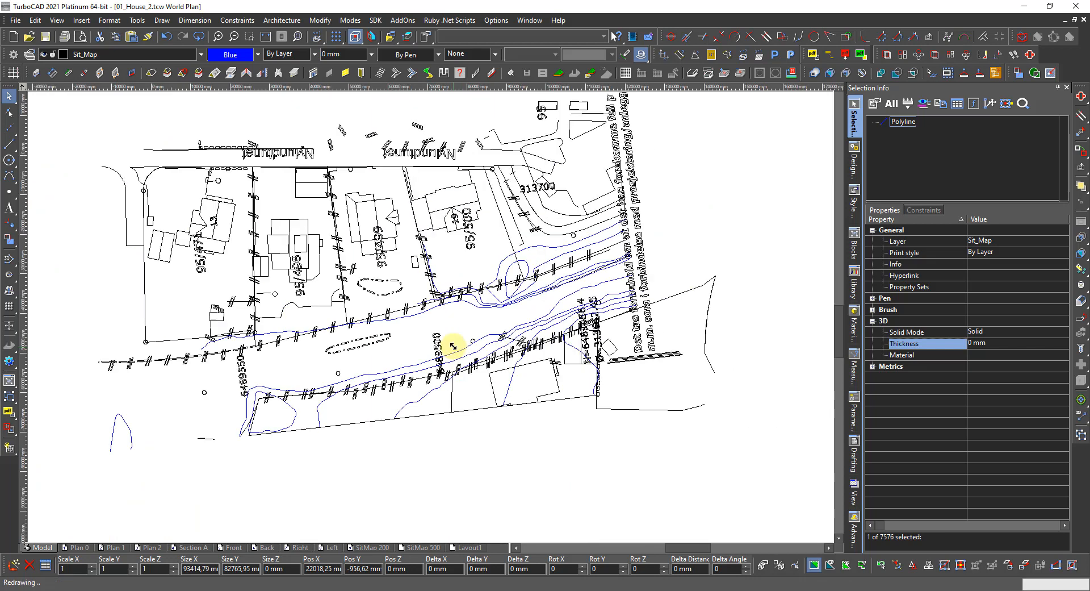
scroll(418, 318, "up", 2)
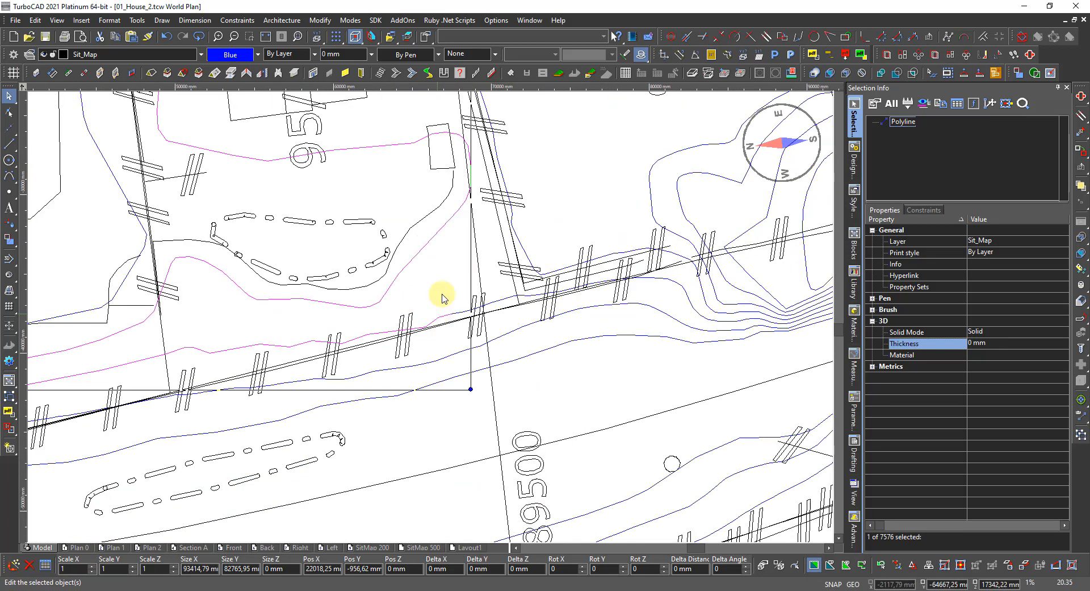
scroll(441, 294, "up", 2)
scroll(463, 312, "up", 1)
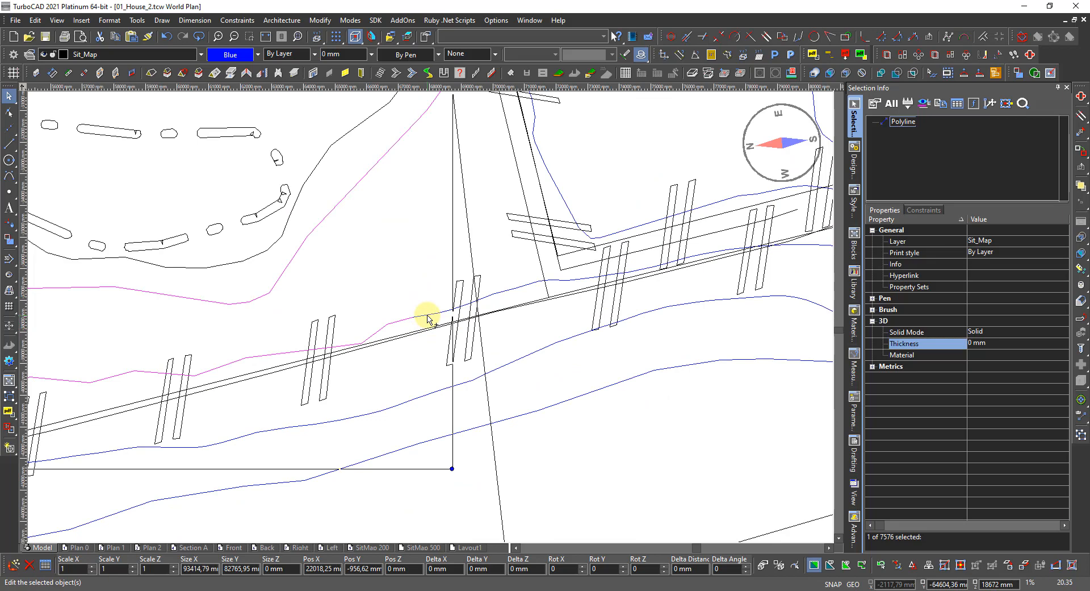
left_click(427, 316, "shift")
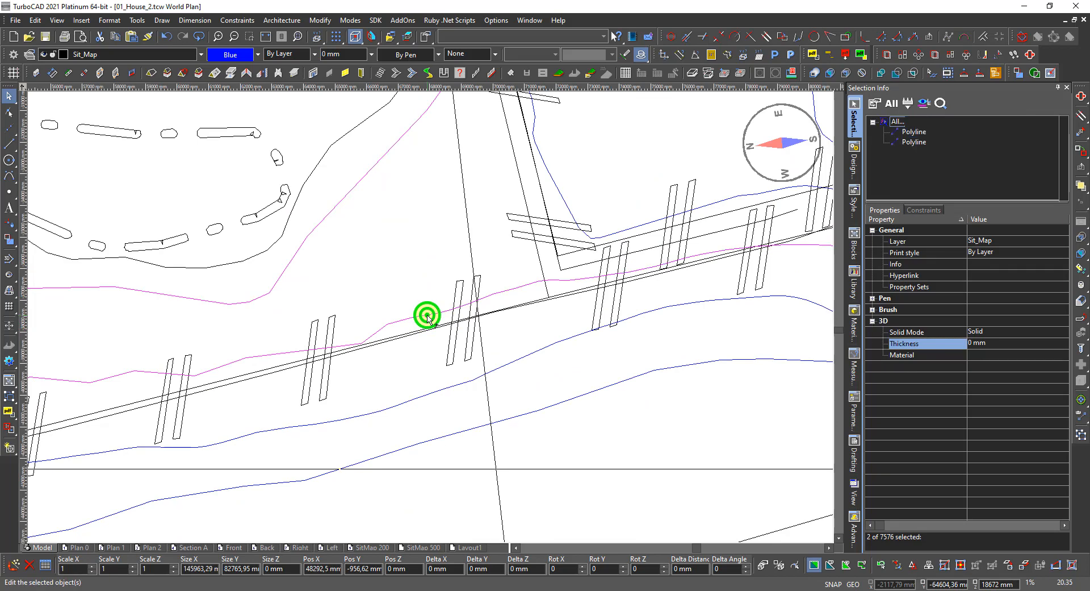
scroll(427, 317, "down", 6)
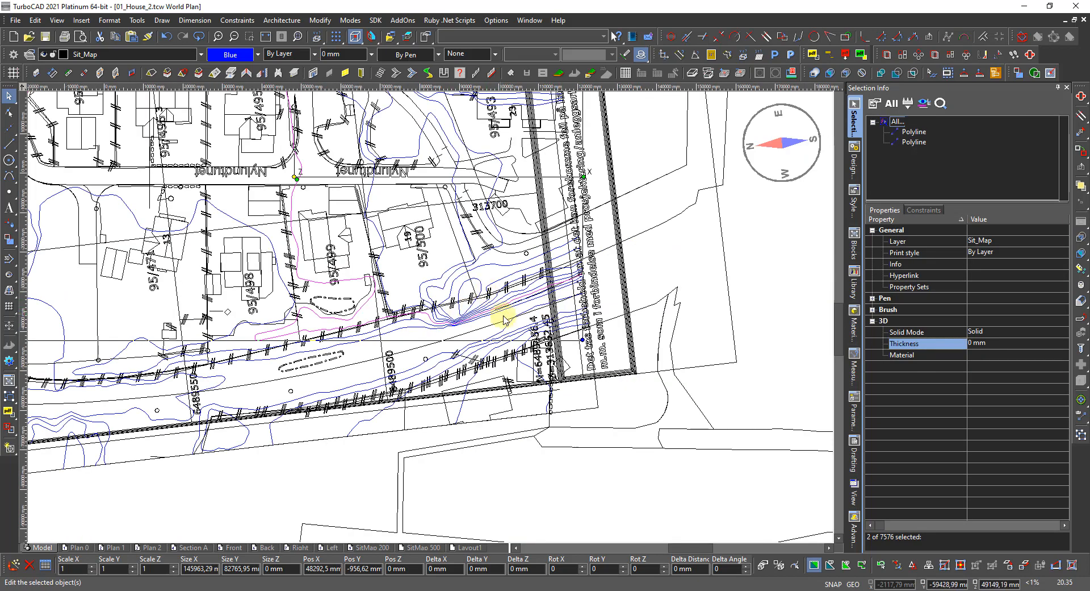
scroll(421, 287, "down", 3)
scroll(353, 272, "up", 1)
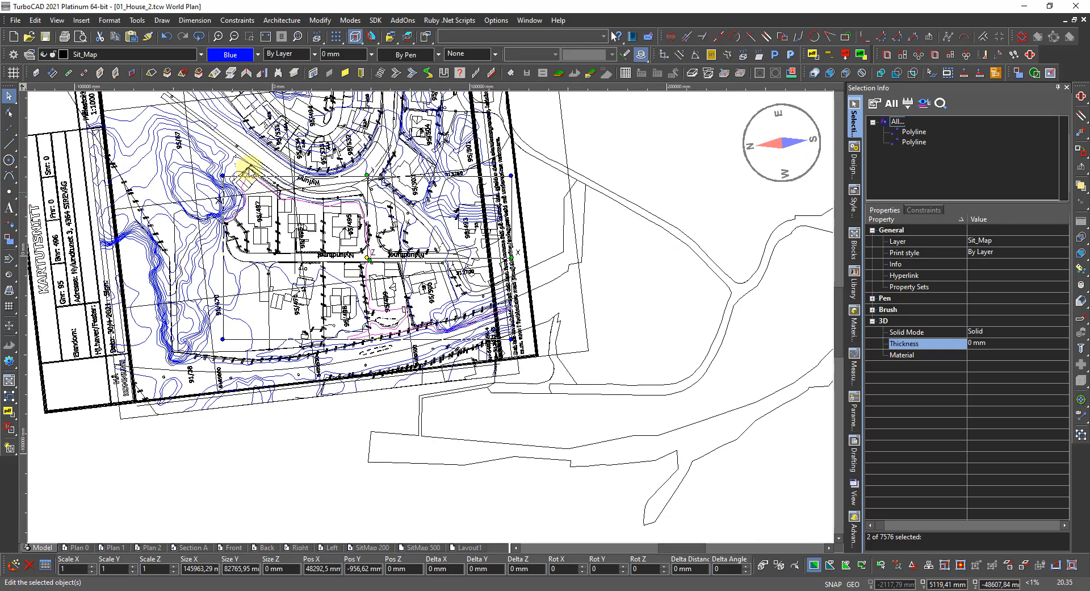
scroll(227, 205, "up", 2)
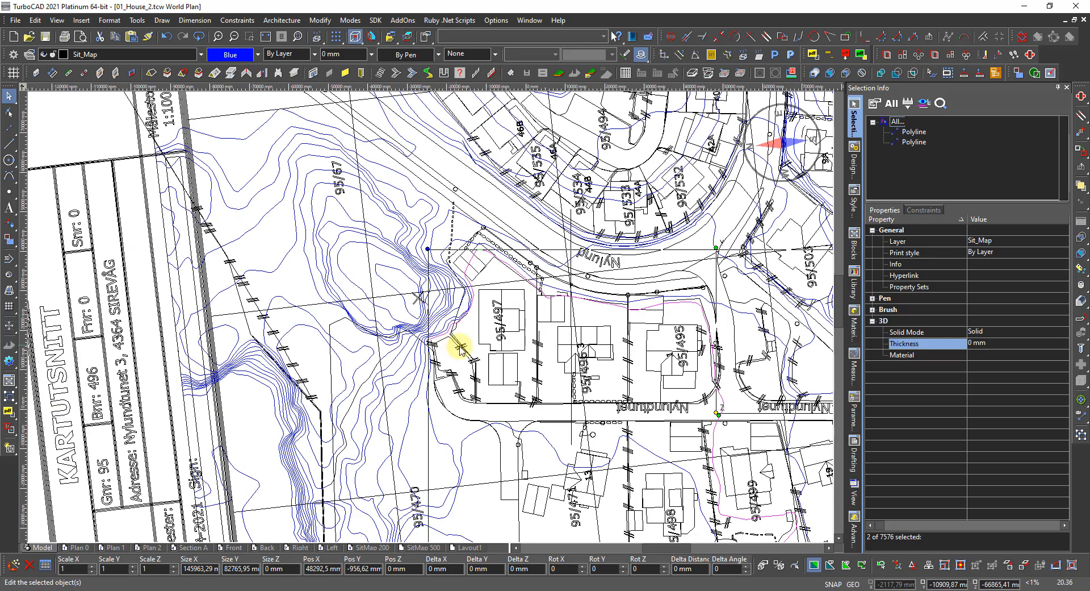
scroll(440, 336, "up", 2)
scroll(377, 353, "up", 2)
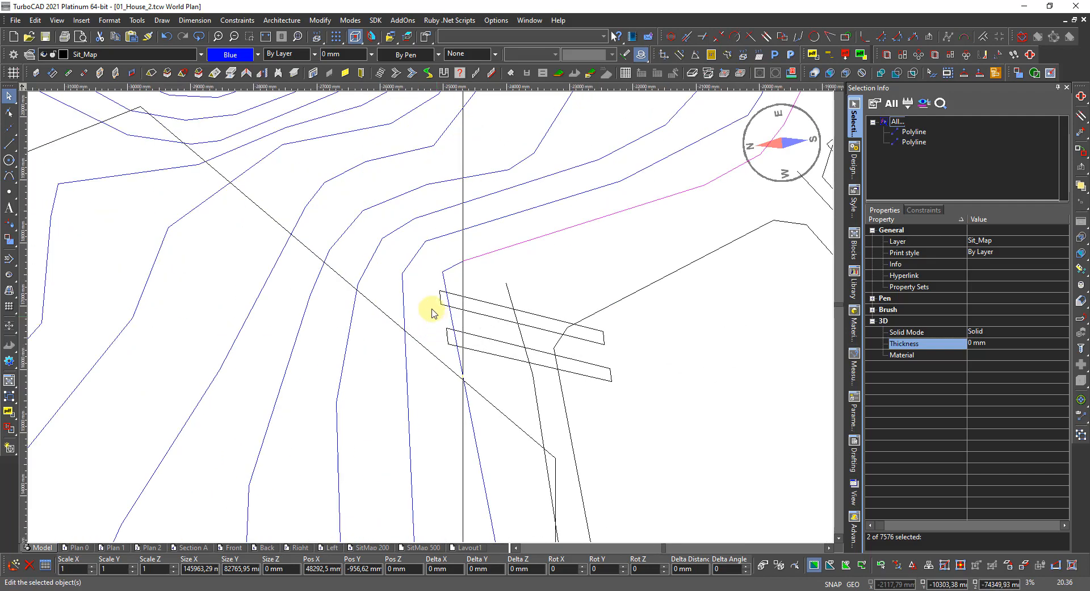
left_click(452, 271, "shift")
scroll(440, 301, "down", 7)
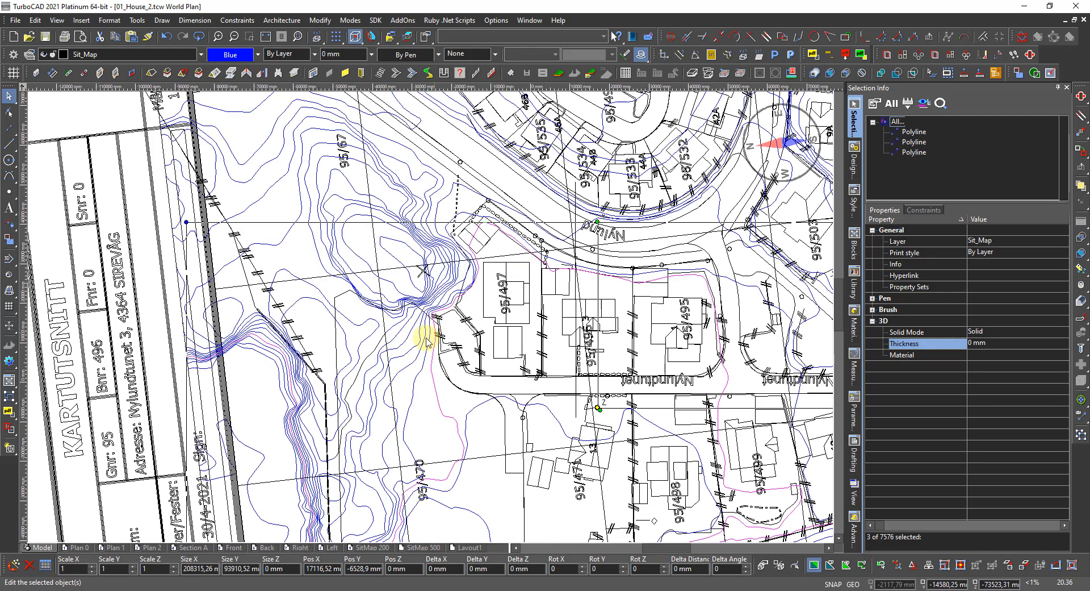
scroll(421, 454, "down", 2)
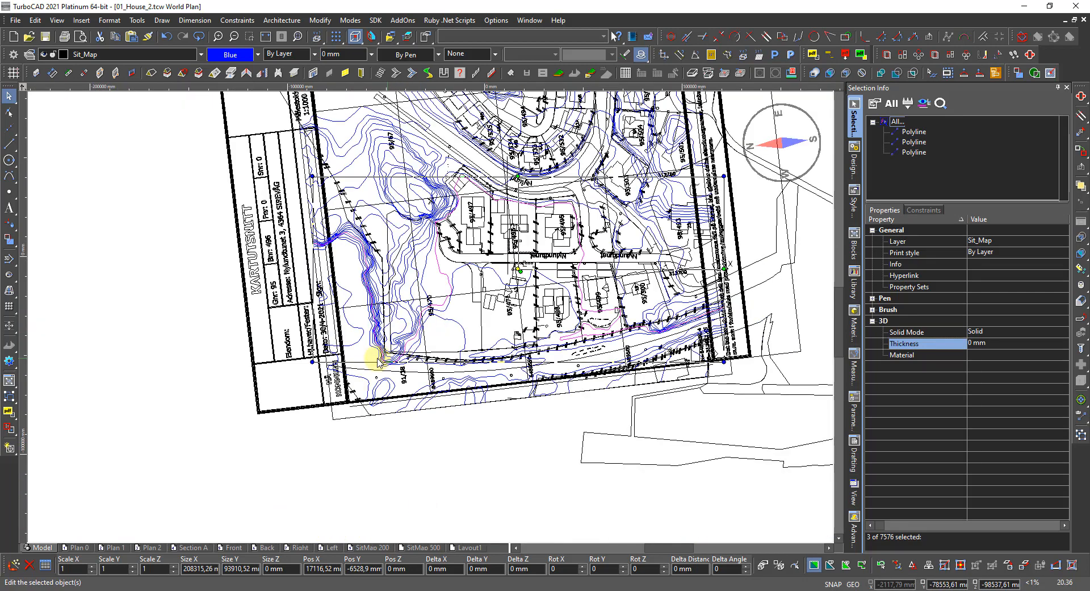
scroll(307, 243, "up", 3)
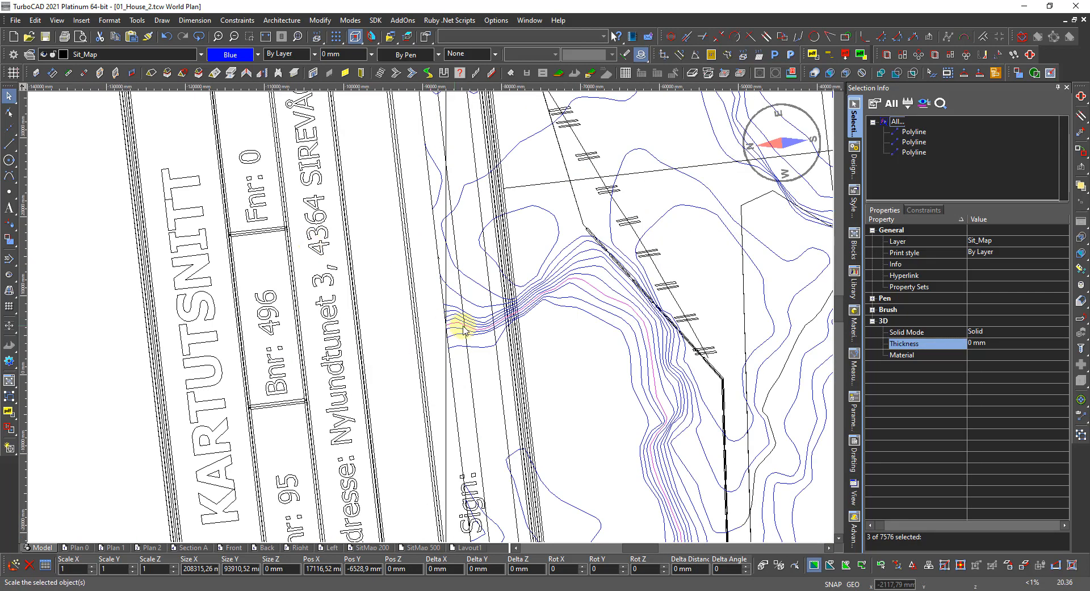
scroll(409, 317, "down", 3)
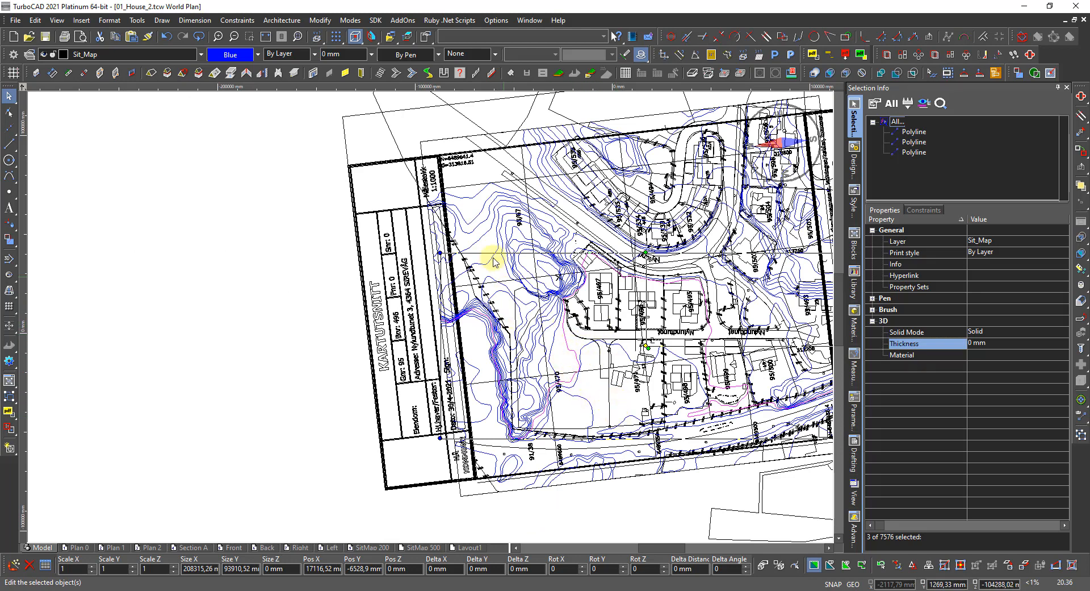
Turn the three selected contours red and set their Pos Z elevation to 17000 mm.
left_click(238, 54)
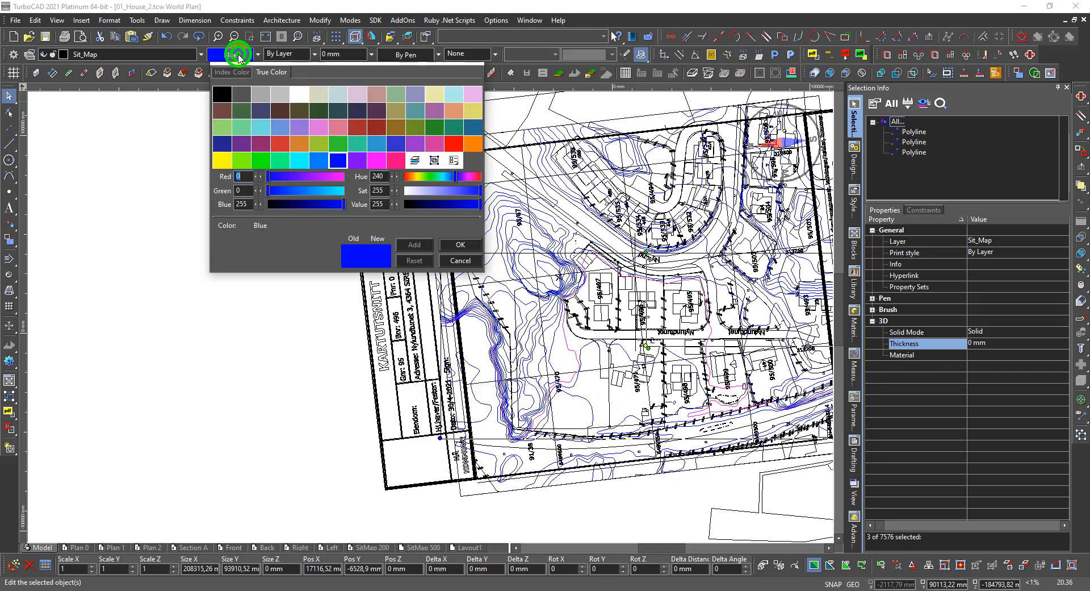
left_click(449, 144)
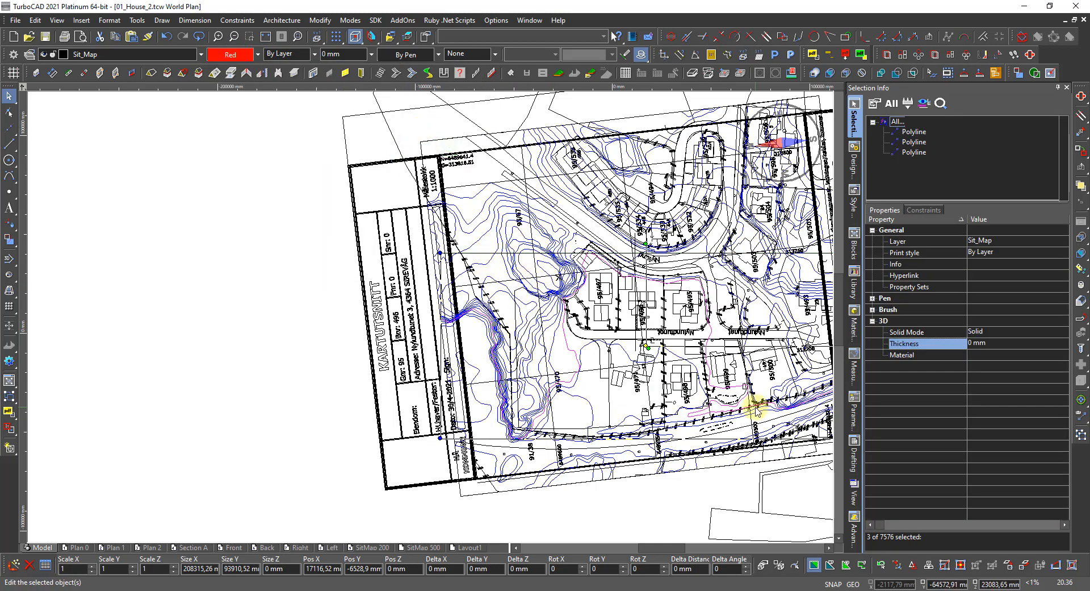
left_click(419, 569)
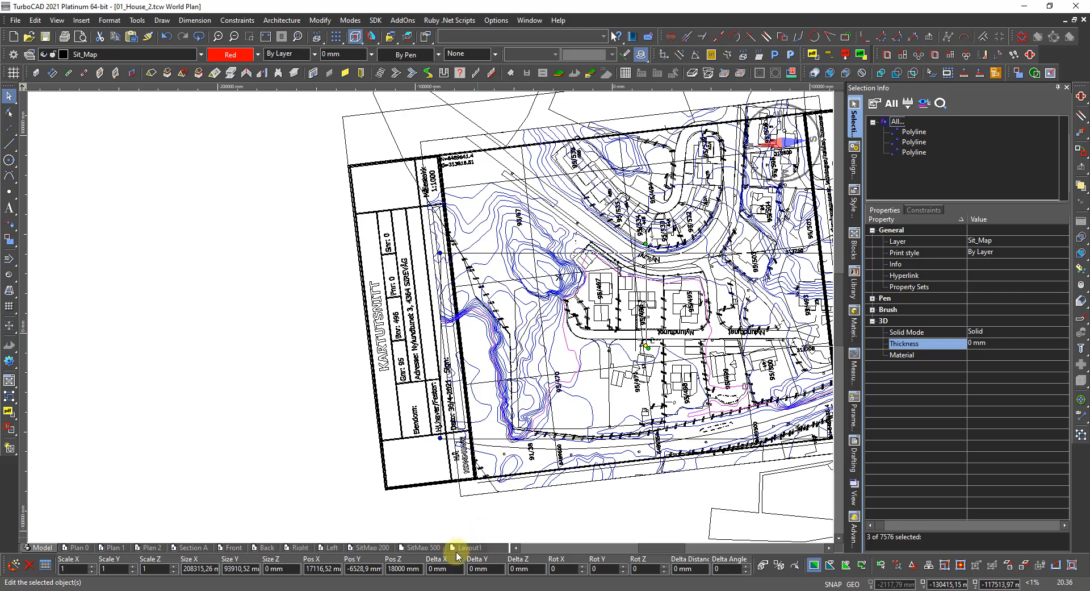
left_click(405, 568)
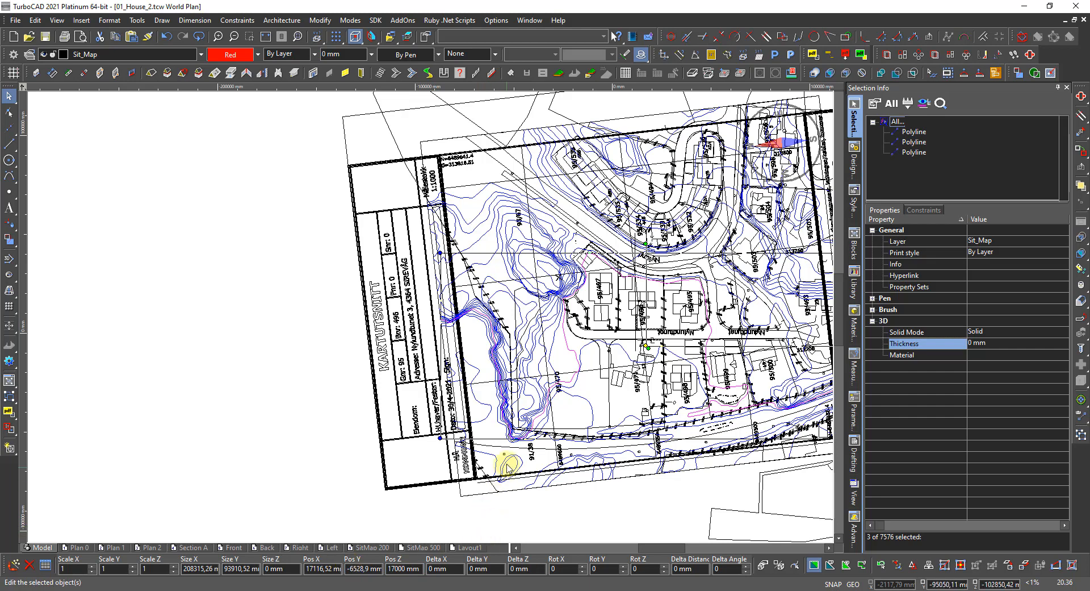
Select two more blue contour polylines together.
scroll(546, 421, "up", 4)
scroll(448, 304, "down", 3)
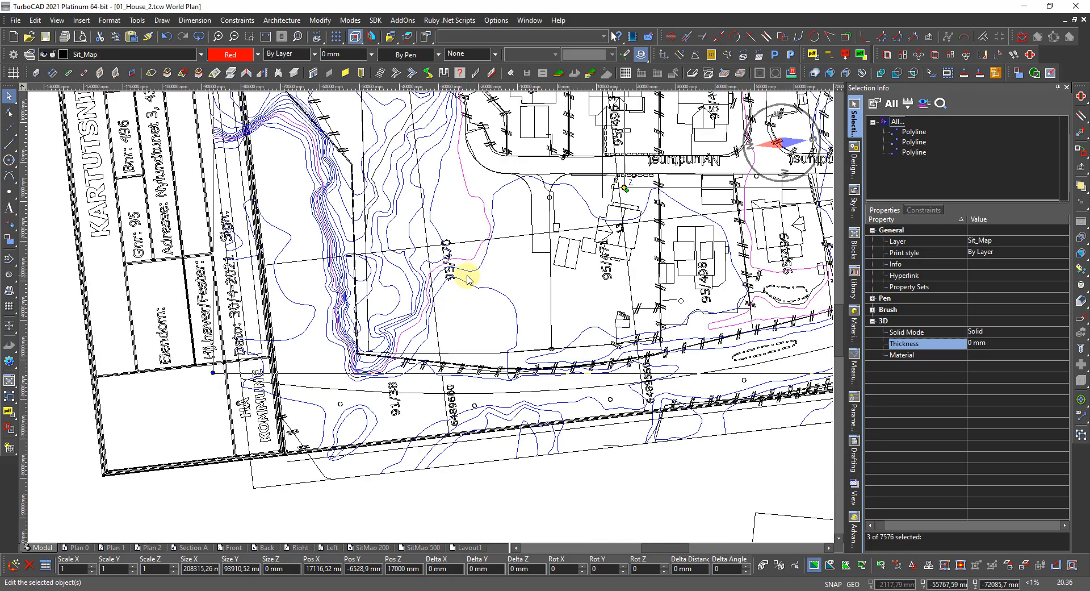
scroll(543, 183, "up", 3)
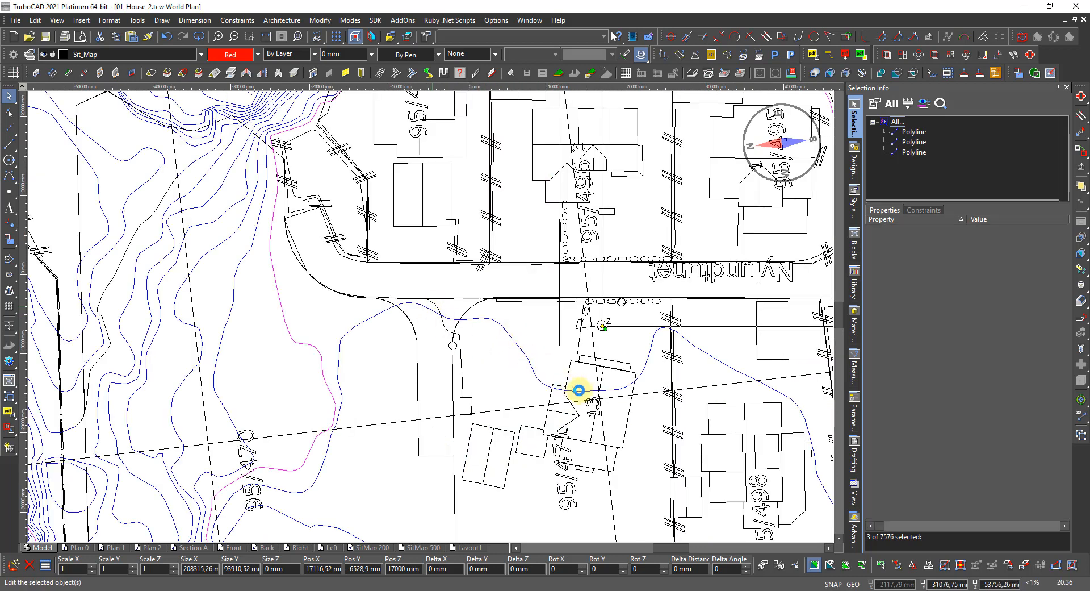
left_click(534, 378)
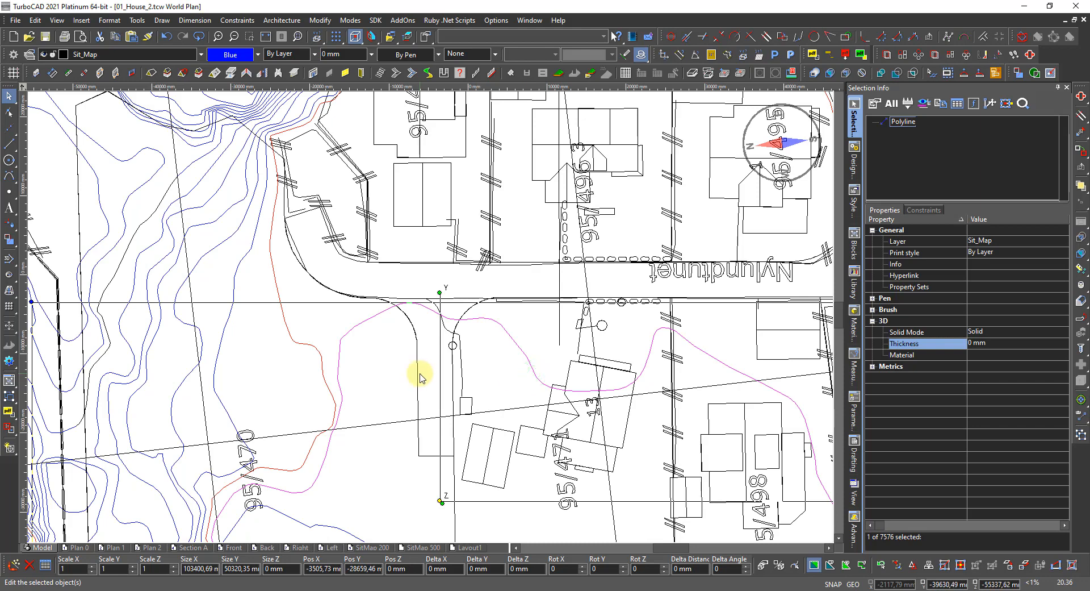
scroll(421, 352, "down", 3)
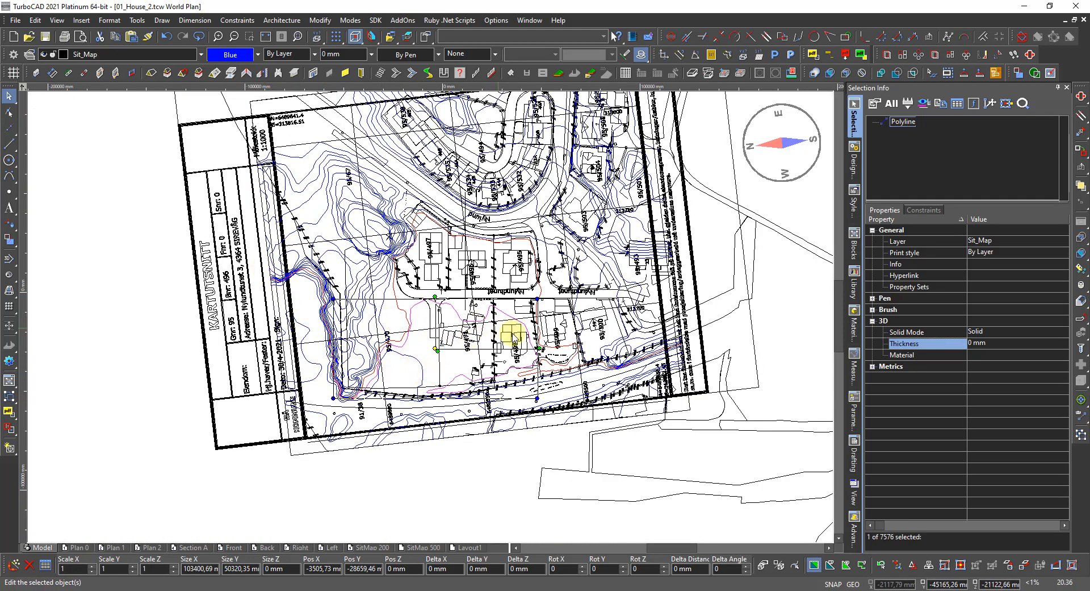
scroll(525, 366, "up", 3)
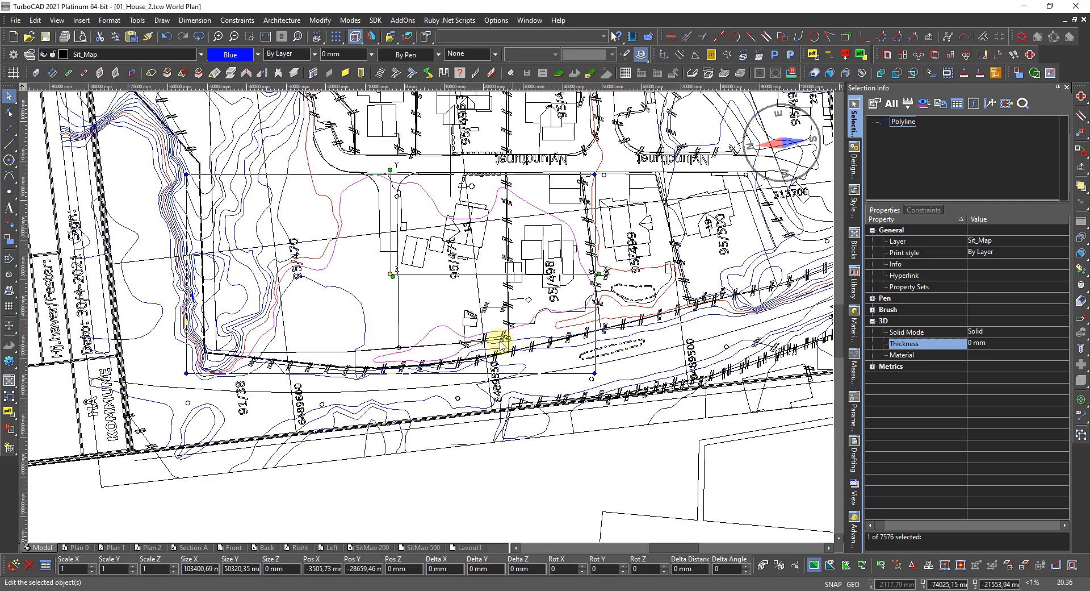
scroll(485, 340, "up", 3)
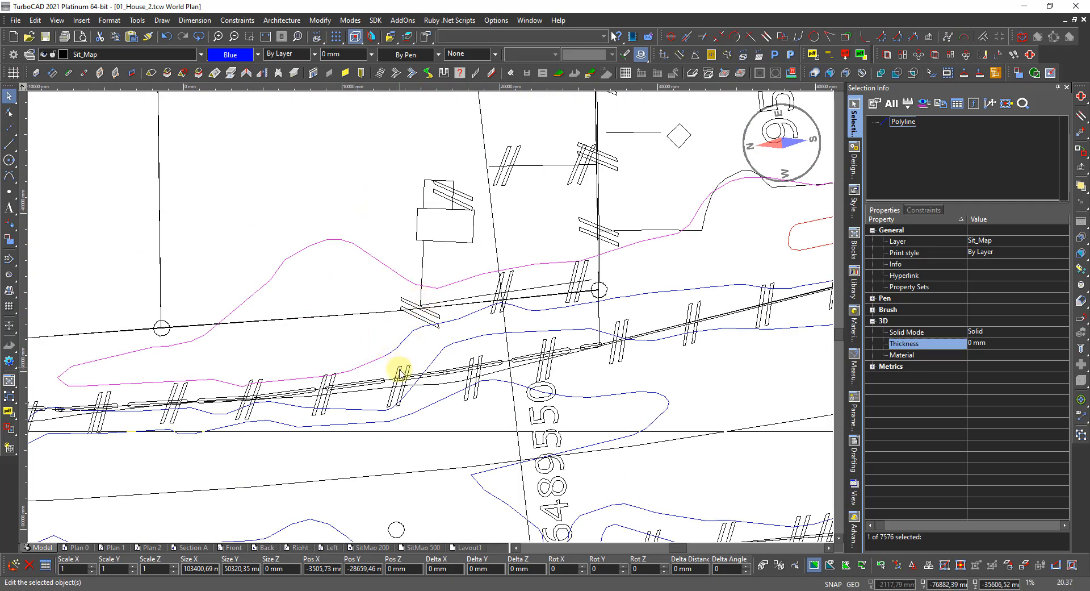
left_click(401, 349, "shift")
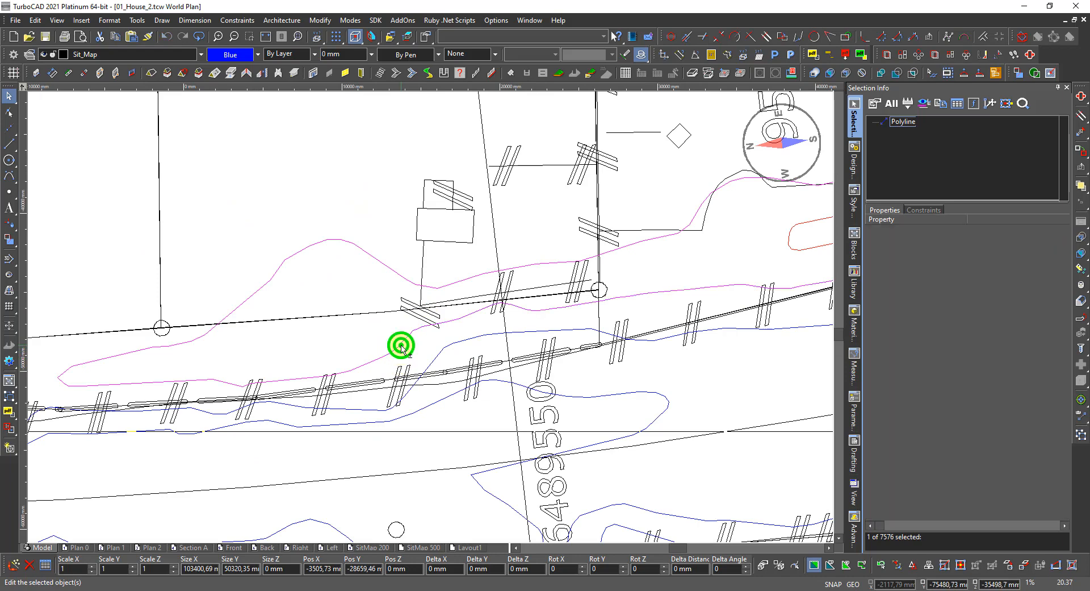
scroll(401, 349, "down", 3)
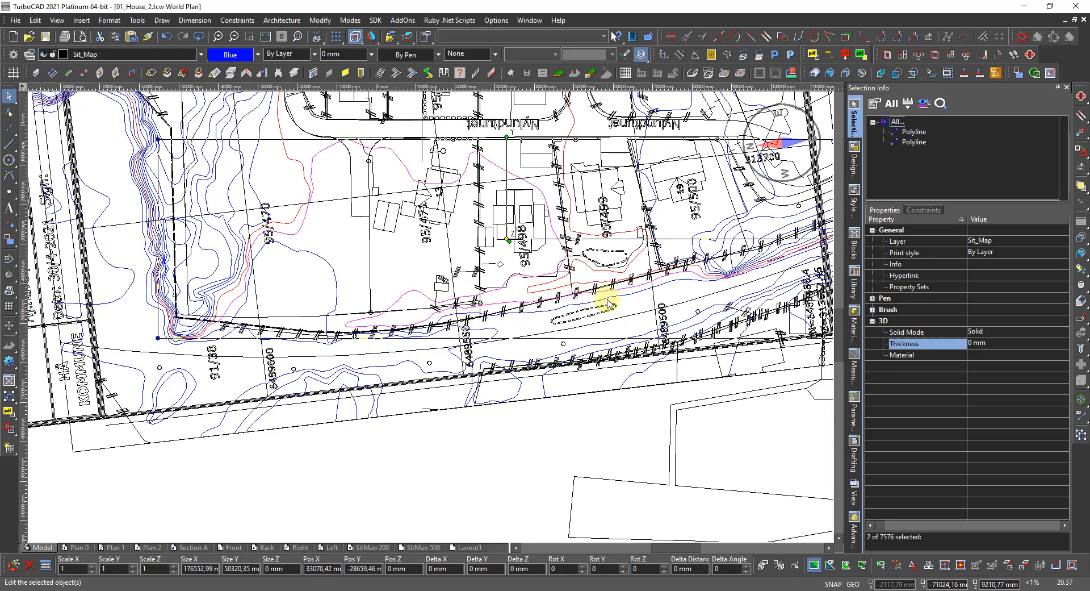
scroll(747, 268, "down", 2)
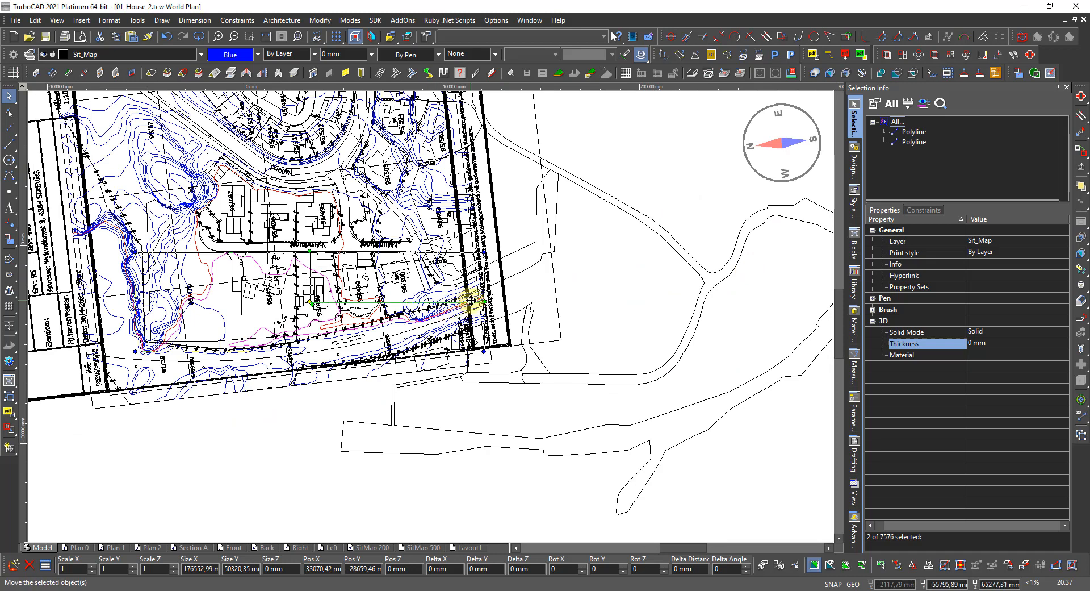
scroll(470, 301, "up", 2)
scroll(432, 315, "down", 2)
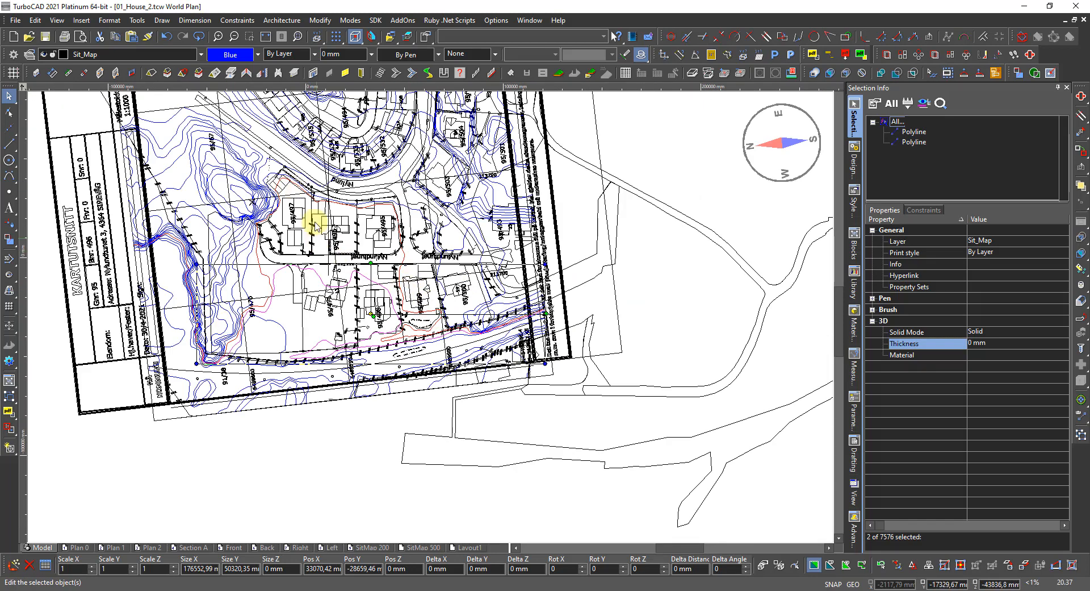
Make the two contours red and begin entering their 16000 mm elevation.
left_click(236, 59)
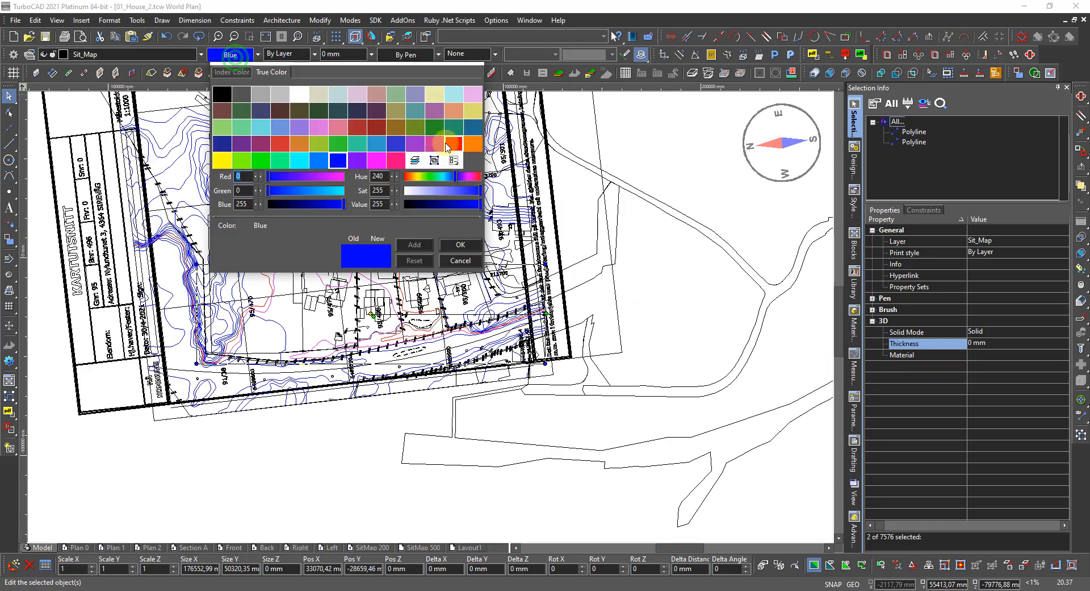
left_click(453, 141)
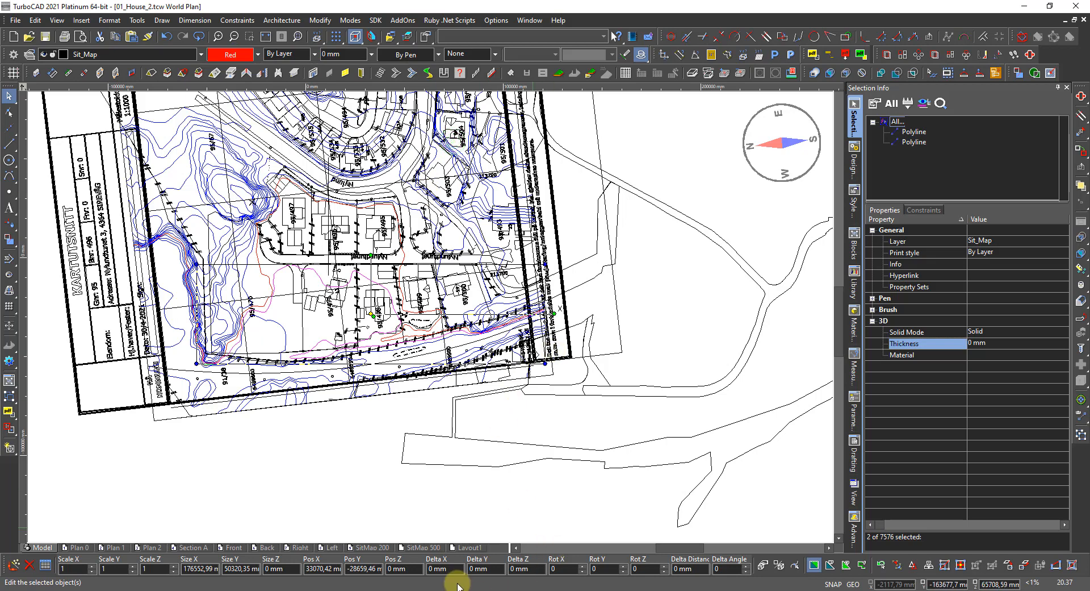
left_click(532, 567)
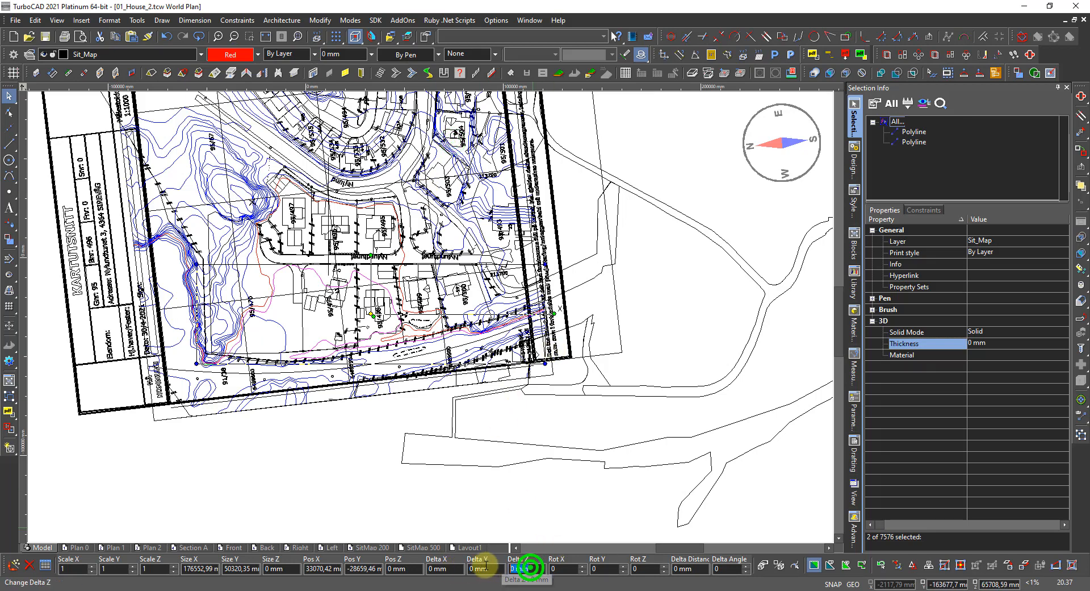
type("1600")
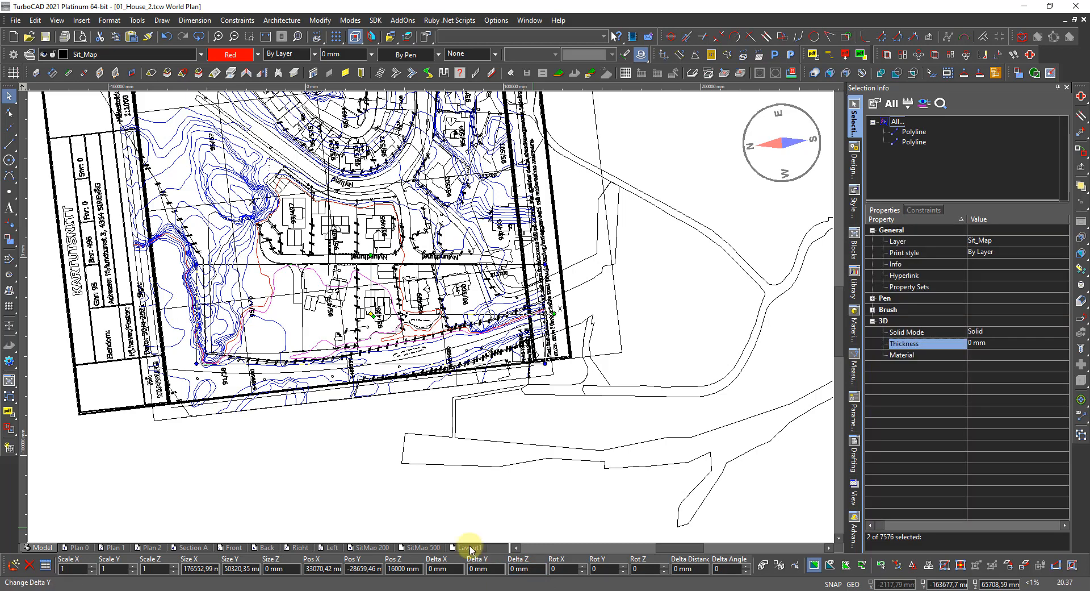
Start a new selection with a blue contour and add the black contour line.
scroll(335, 374, "up", 2)
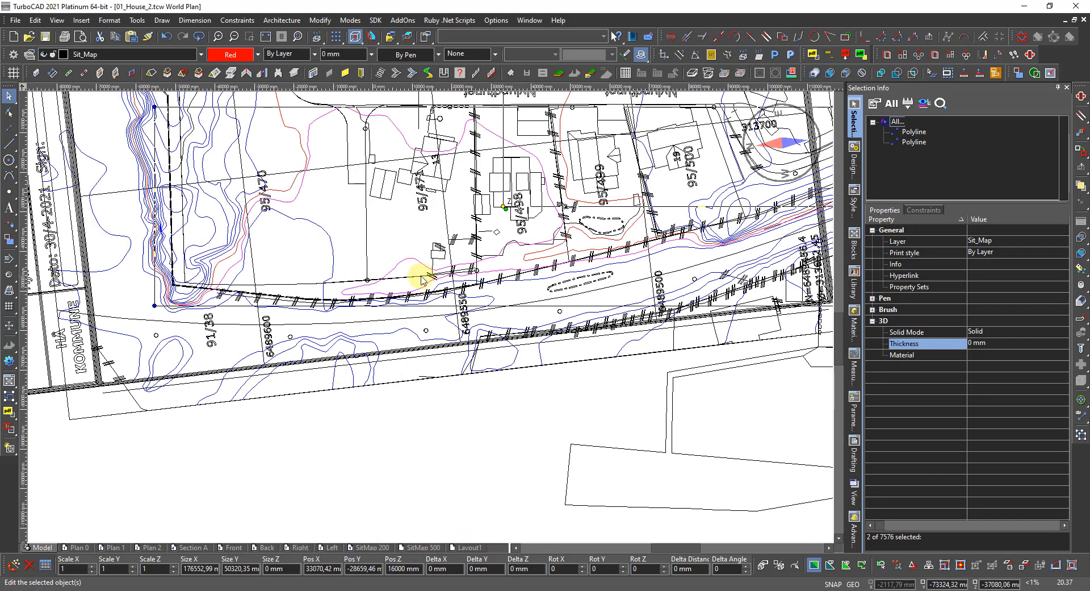
scroll(418, 275, "down", 2)
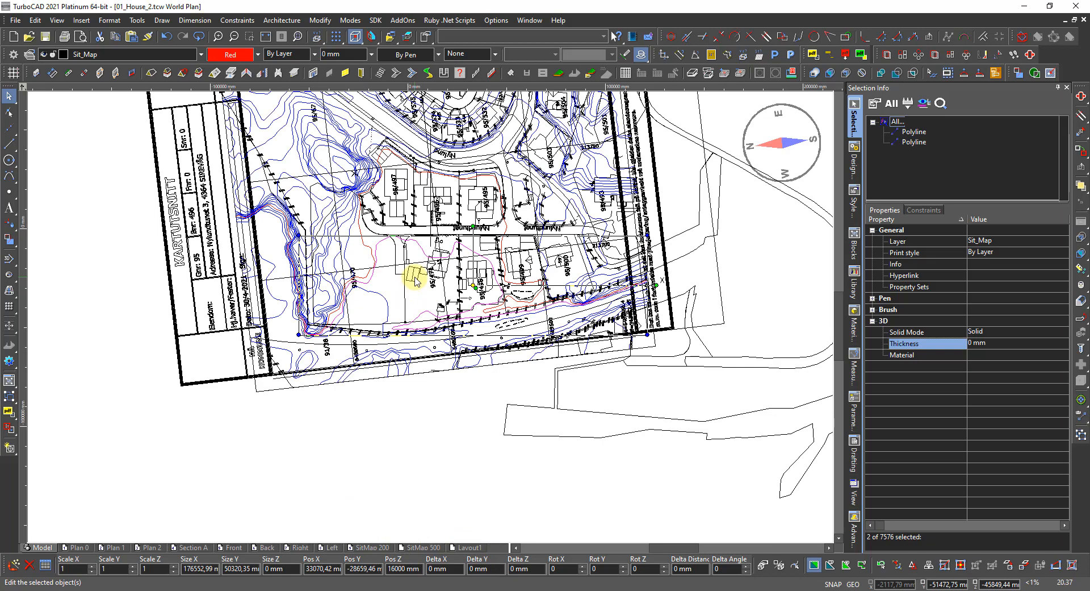
scroll(362, 193, "up", 2)
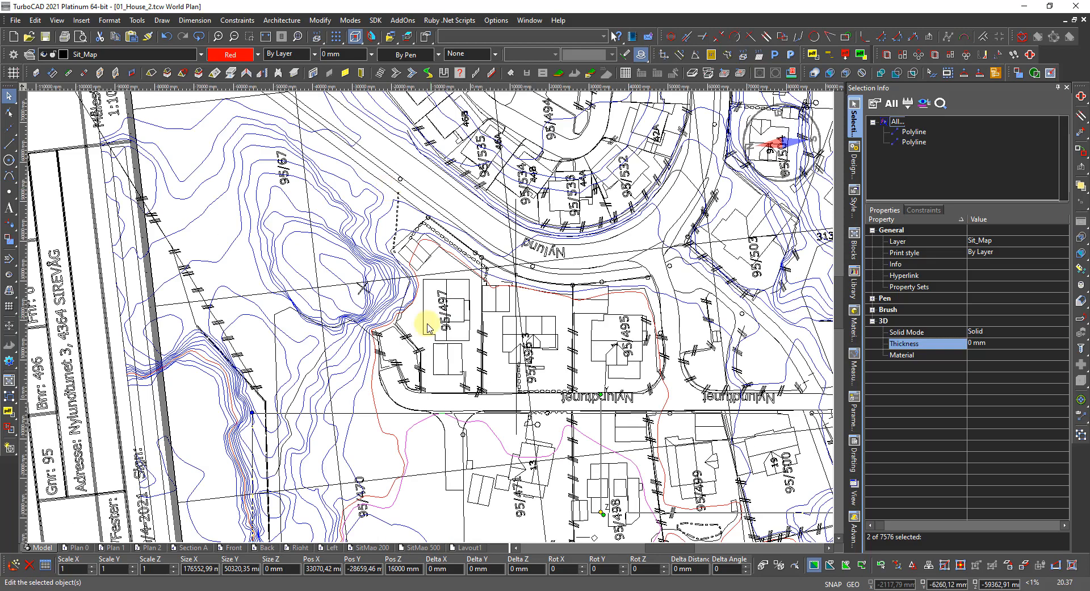
scroll(422, 335, "down", 2)
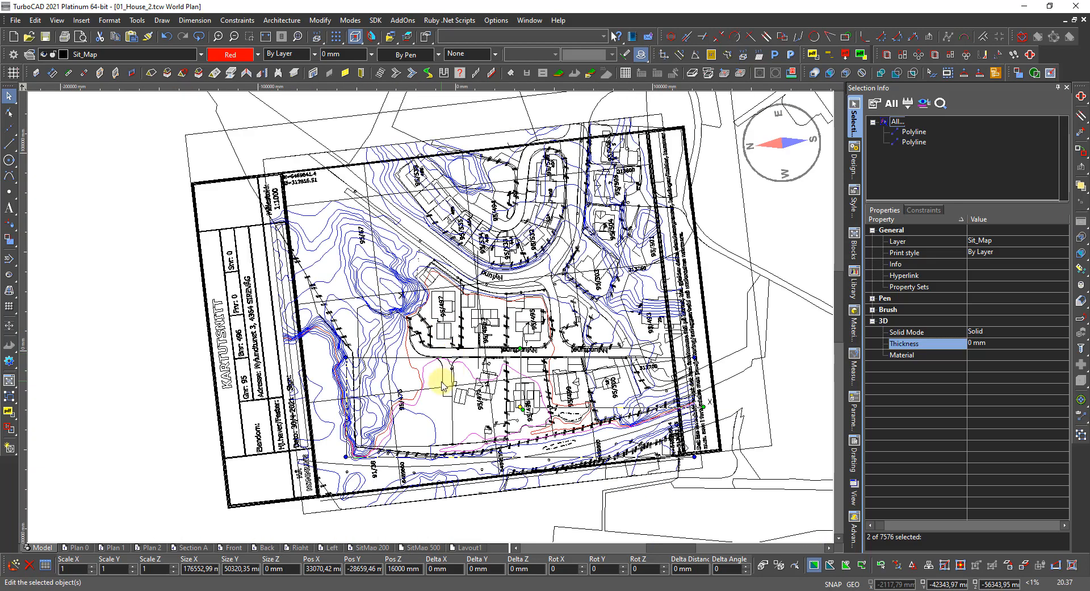
scroll(439, 399, "up", 2)
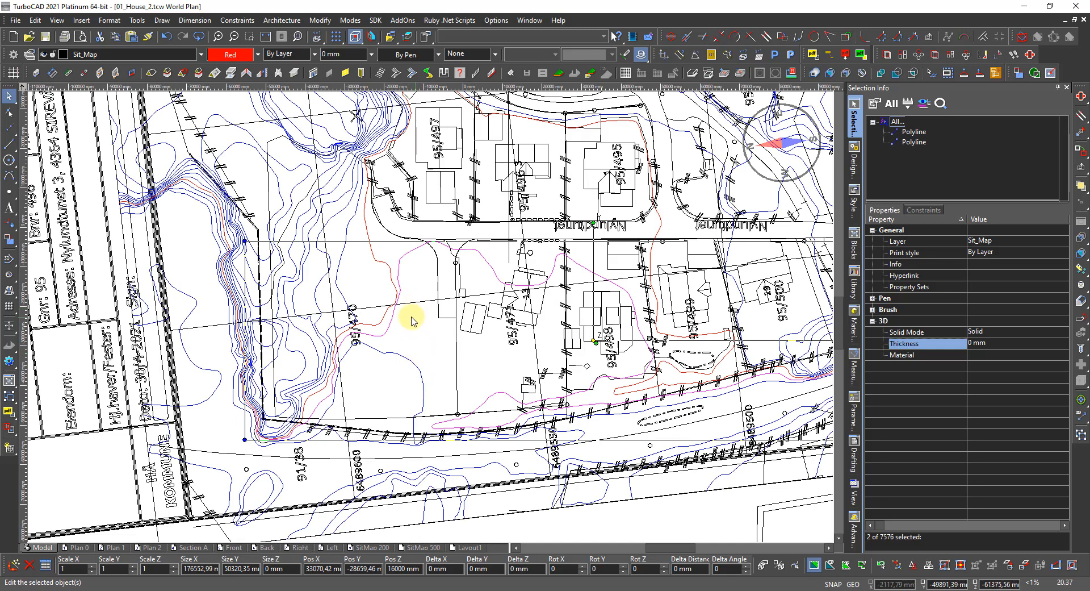
left_click(380, 352)
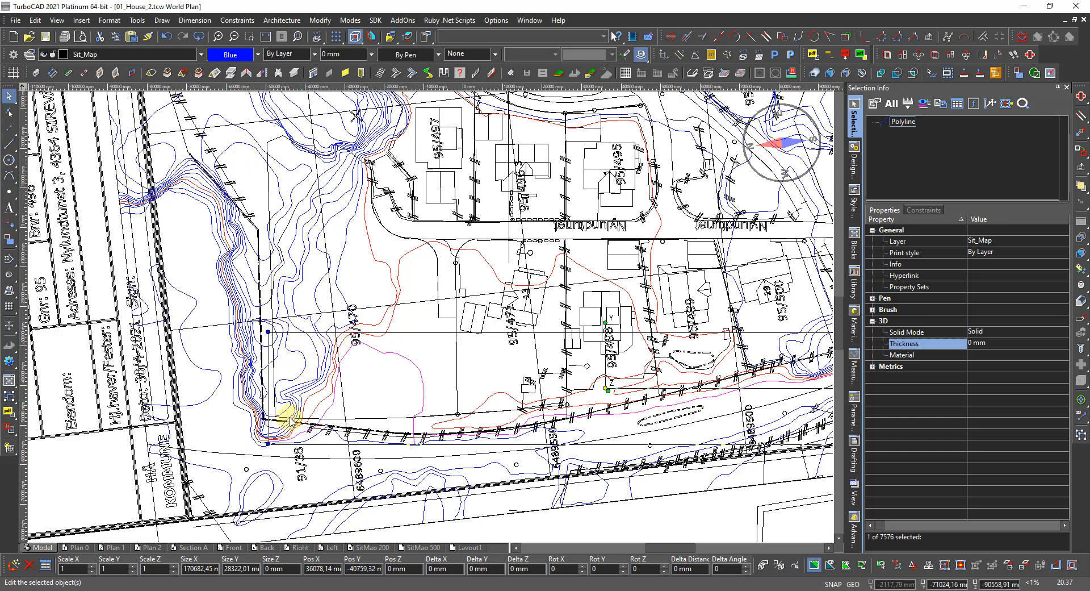
scroll(255, 452, "up", 4)
scroll(447, 316, "up", 4)
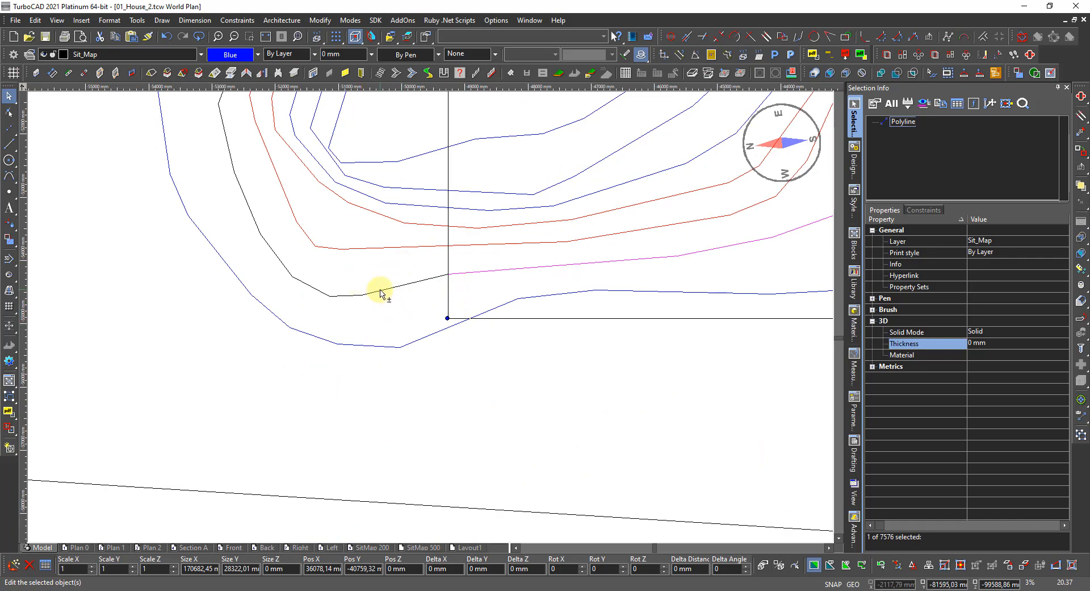
left_click(380, 291, "shift")
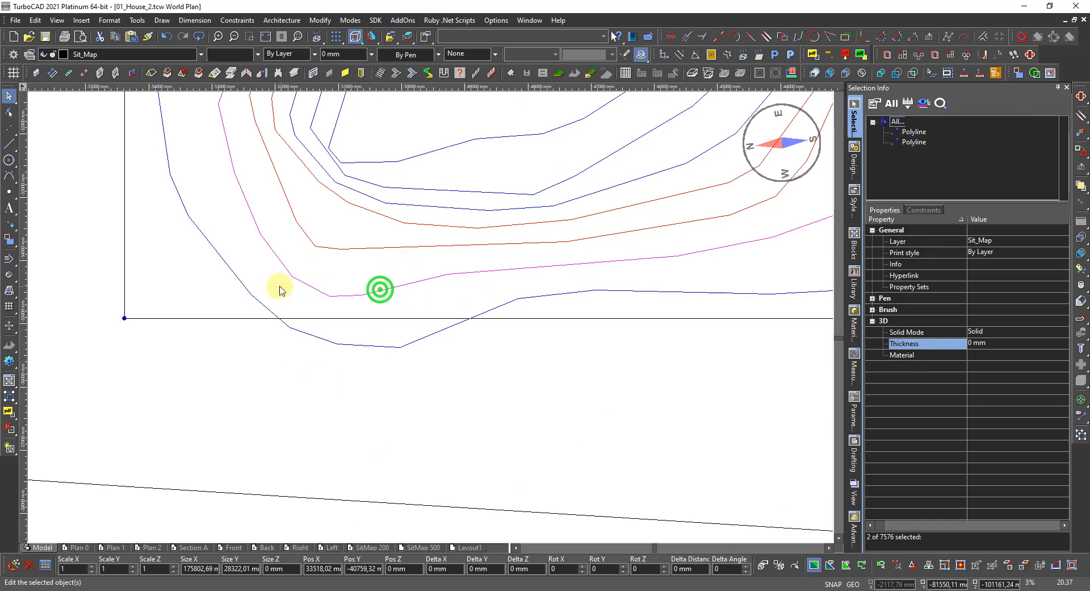
Add a third contour polyline so Selection Info shows three polylines.
scroll(426, 316, "down", 4)
scroll(431, 319, "down", 2)
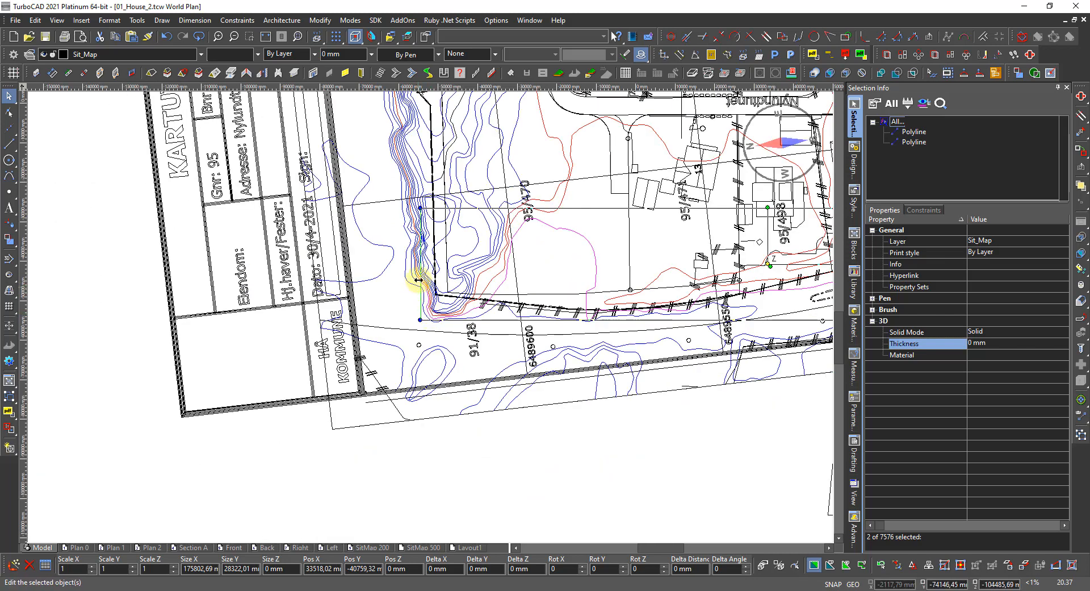
scroll(414, 281, "down", 2)
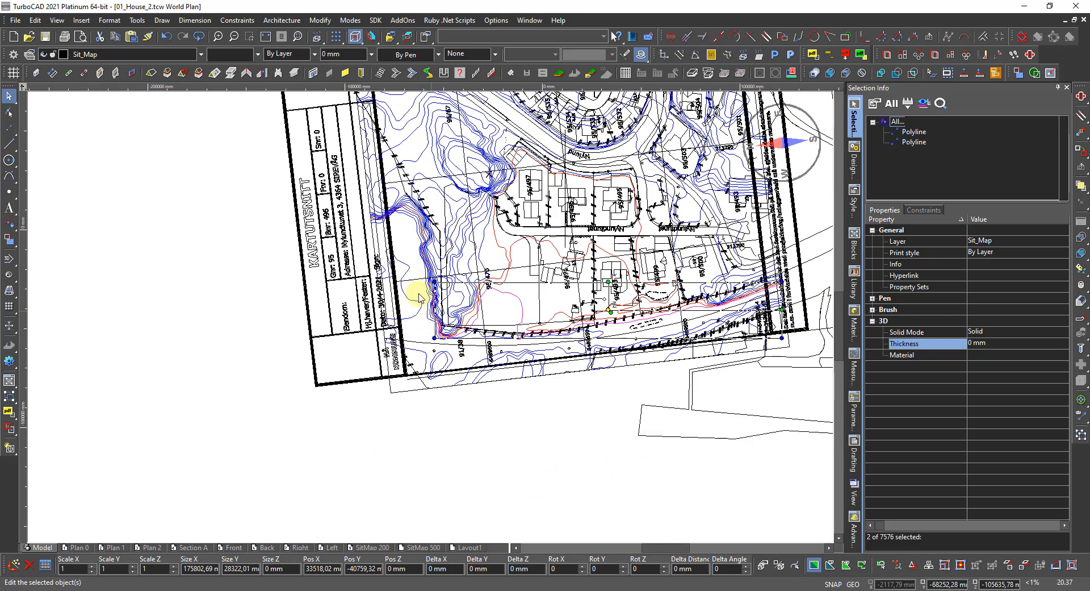
scroll(428, 292, "up", 4)
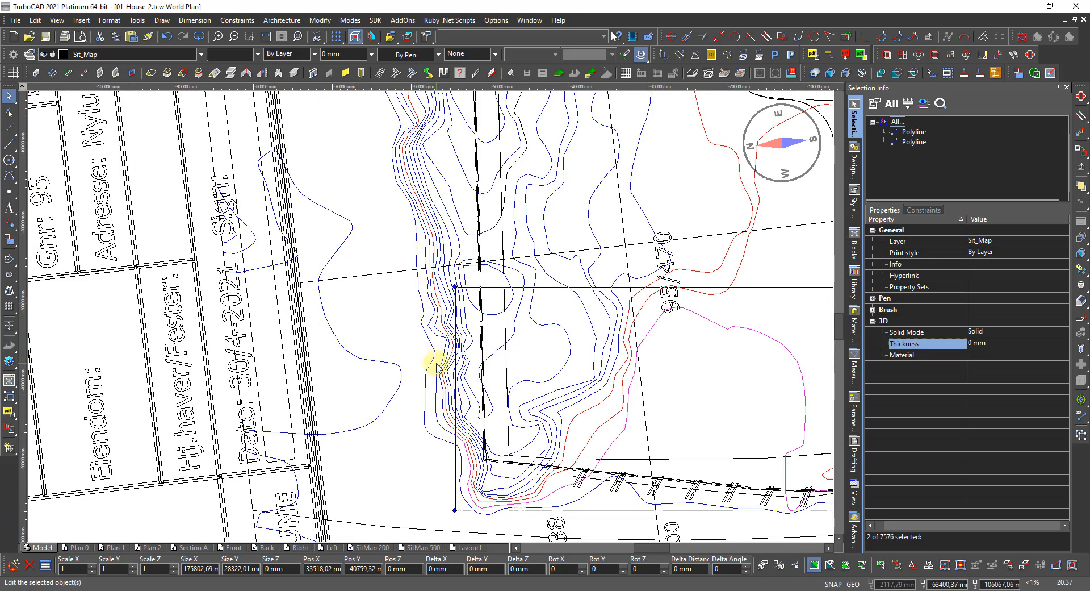
scroll(428, 317, "up", 4)
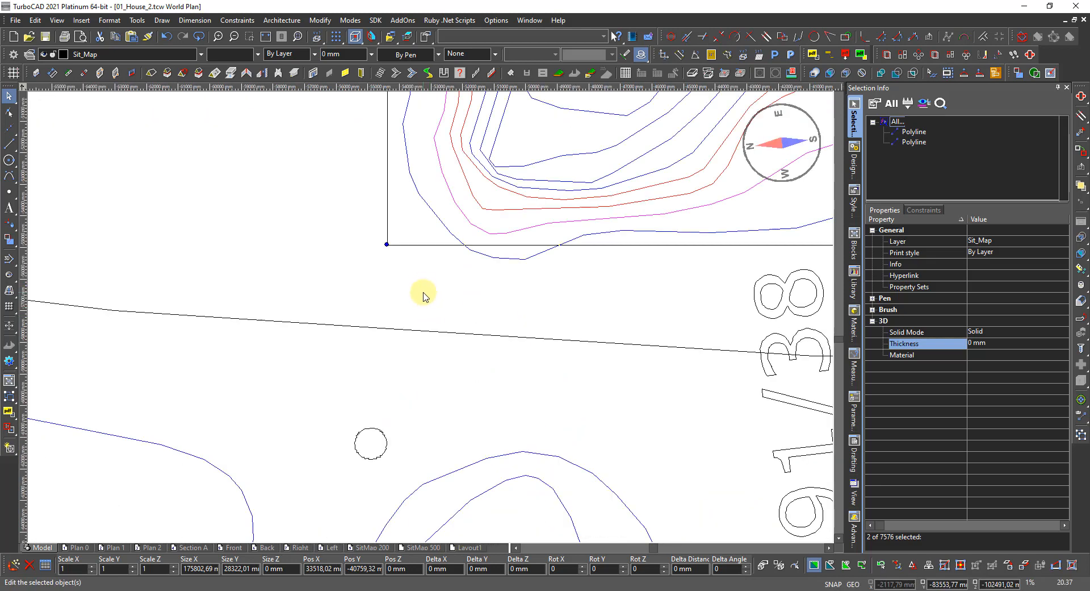
scroll(423, 296, "down", 4)
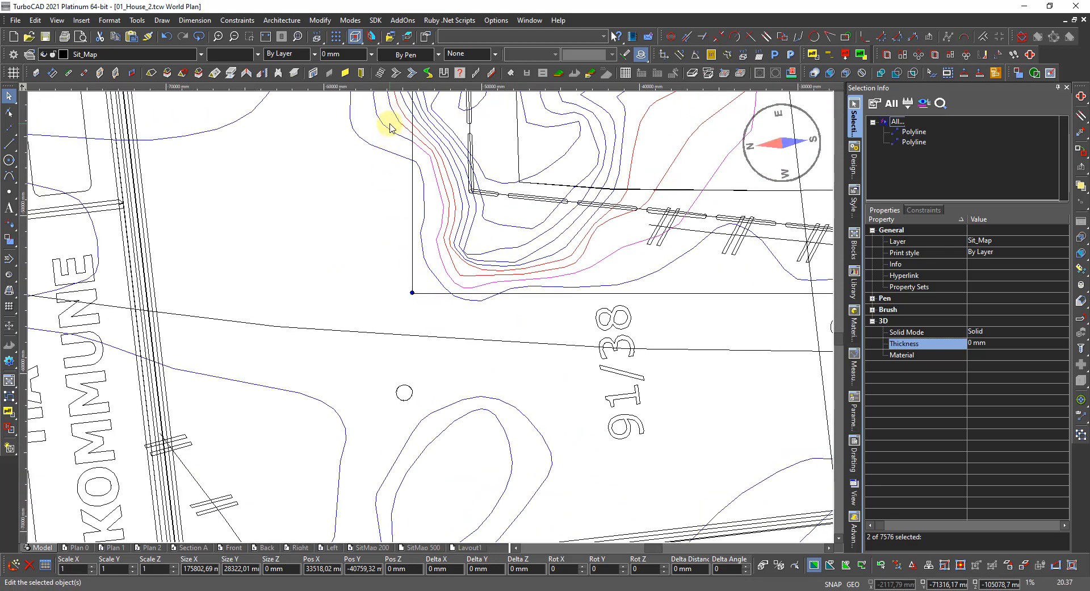
scroll(390, 122, "up", 5)
left_click(489, 375, "shift")
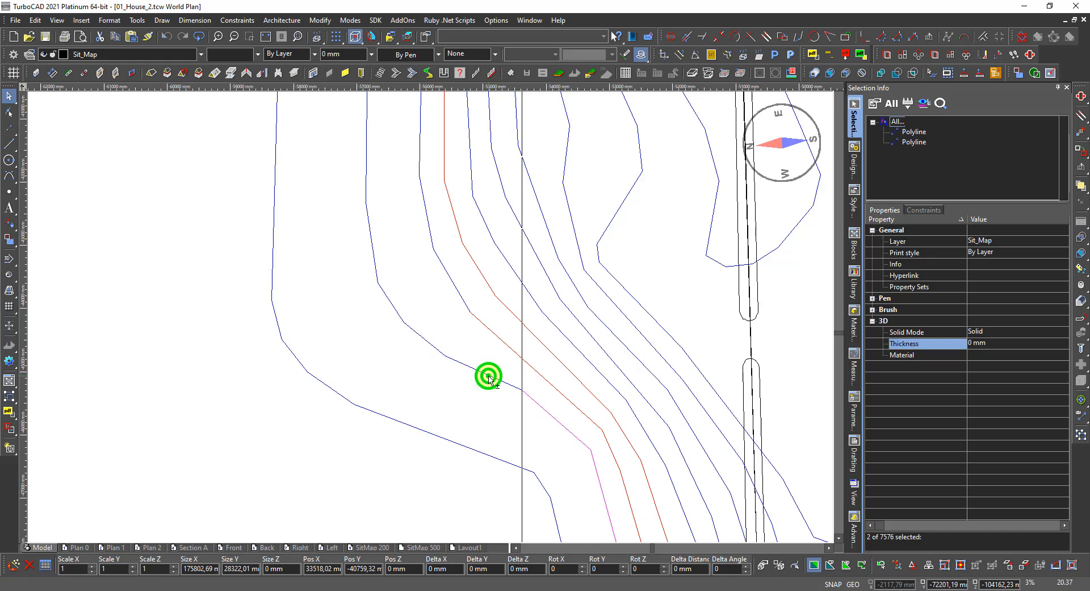
scroll(379, 367, "down", 8)
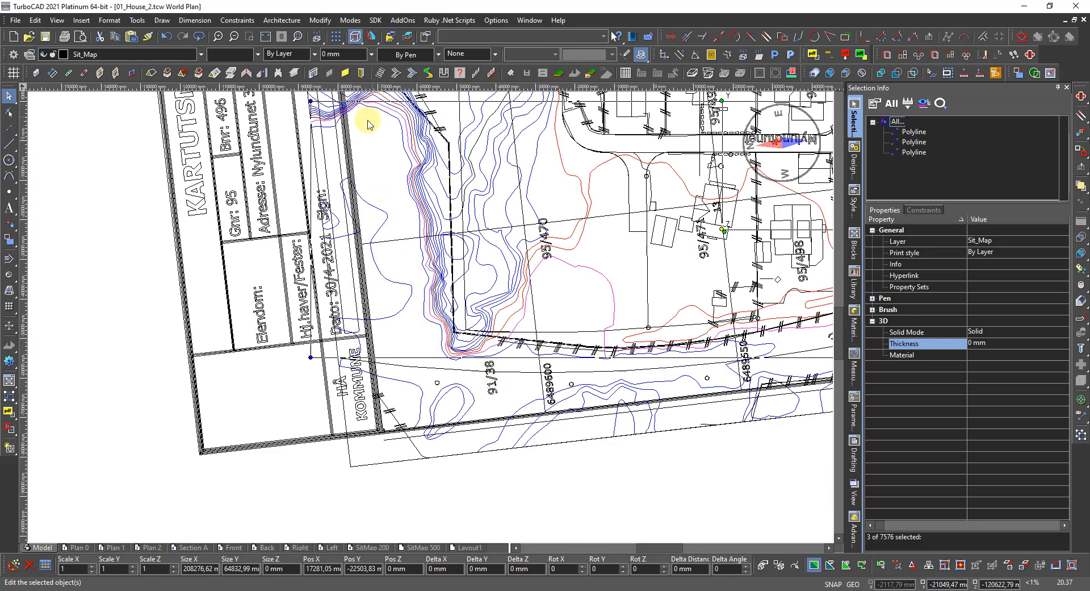
scroll(375, 255, "up", 3)
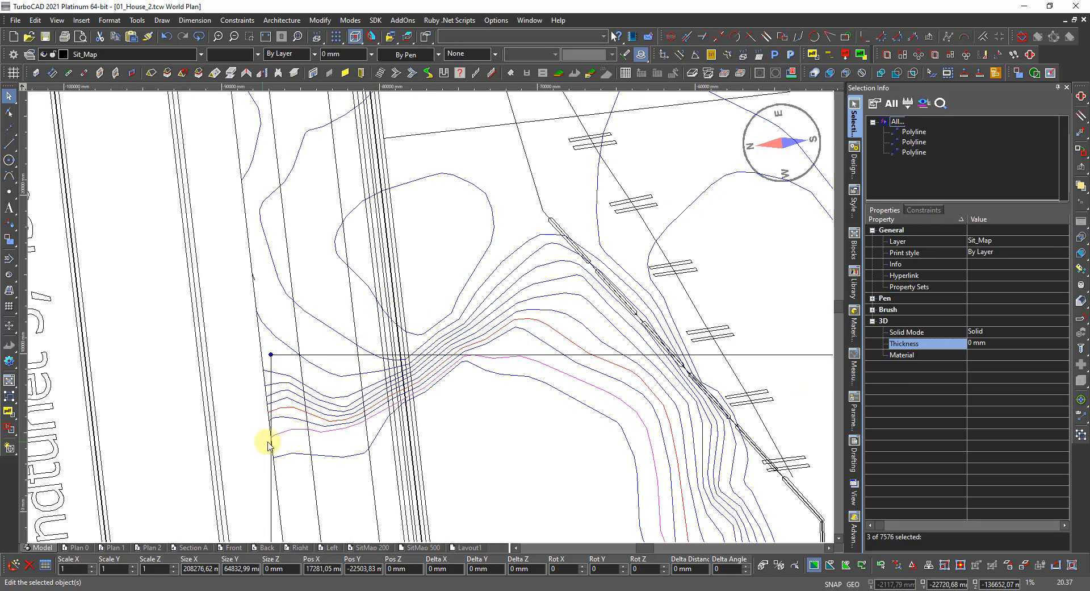
left_click(924, 104)
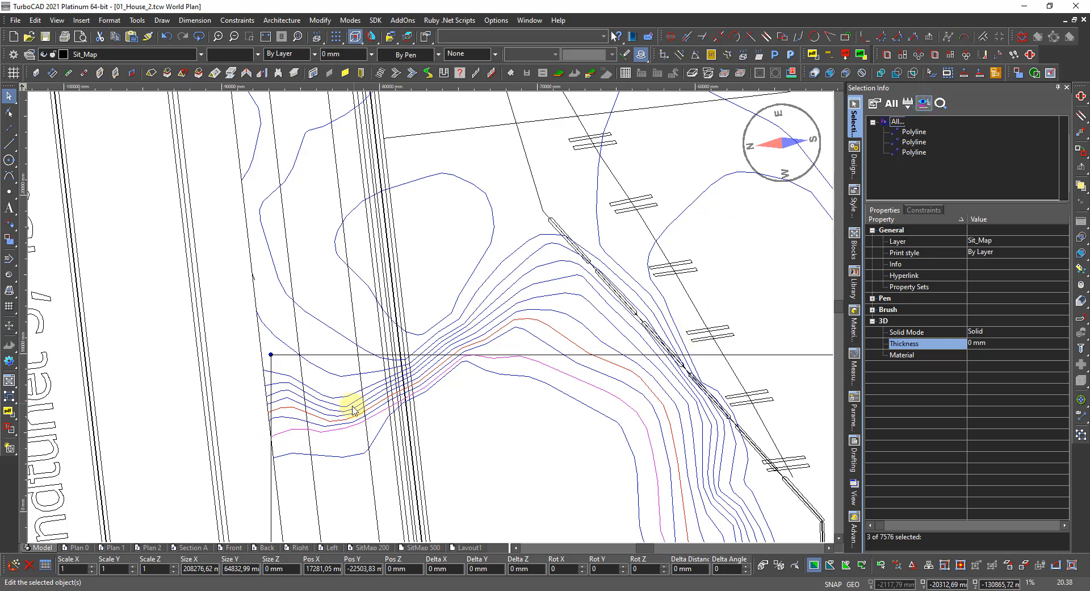
scroll(431, 311, "down", 3)
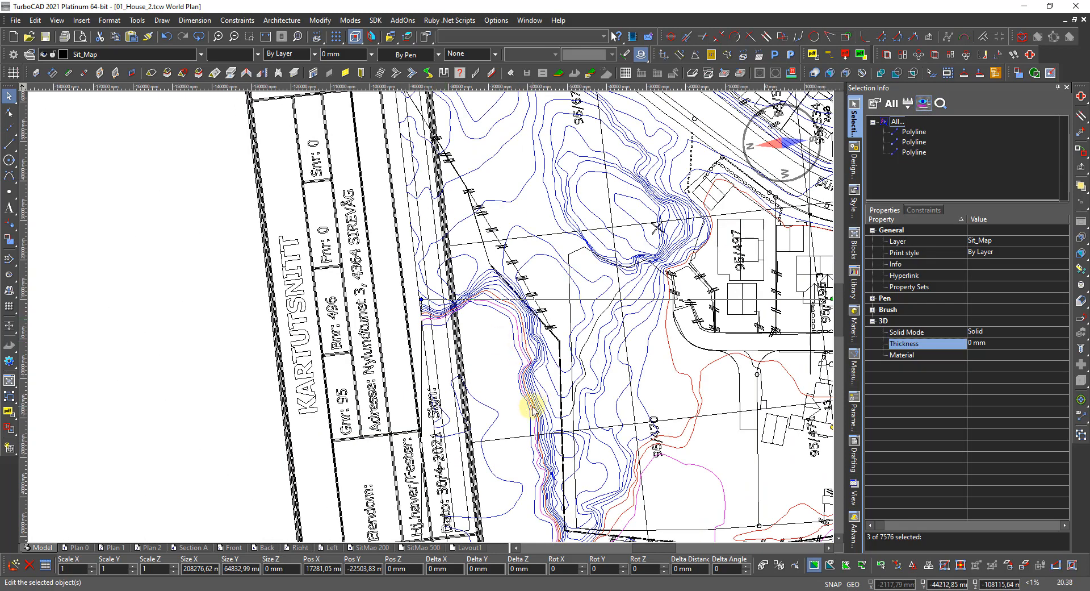
scroll(574, 475, "up", 2)
scroll(426, 332, "down", 3)
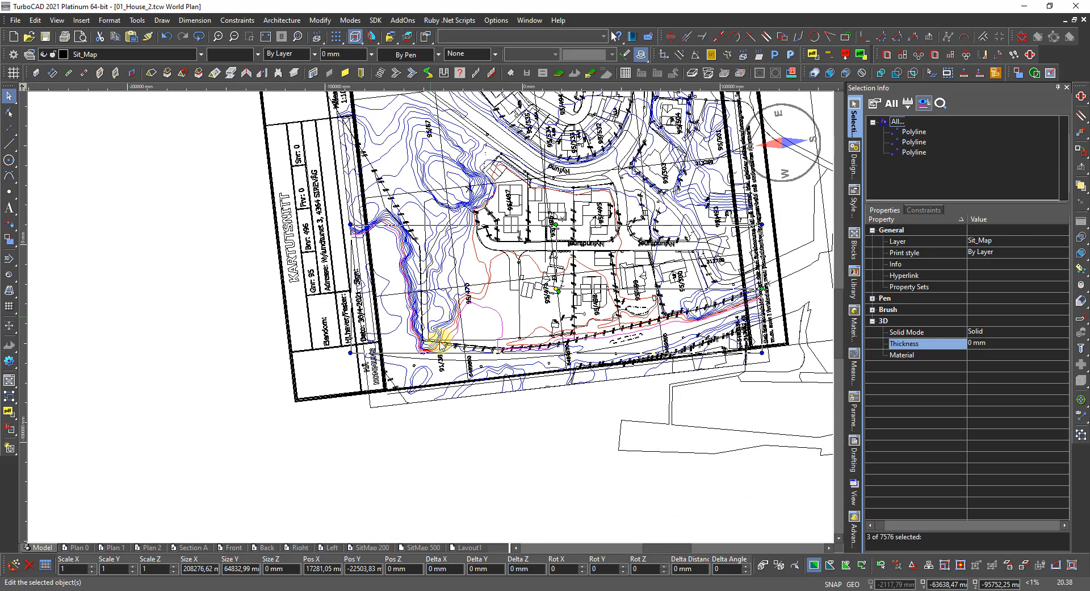
scroll(514, 353, "up", 2)
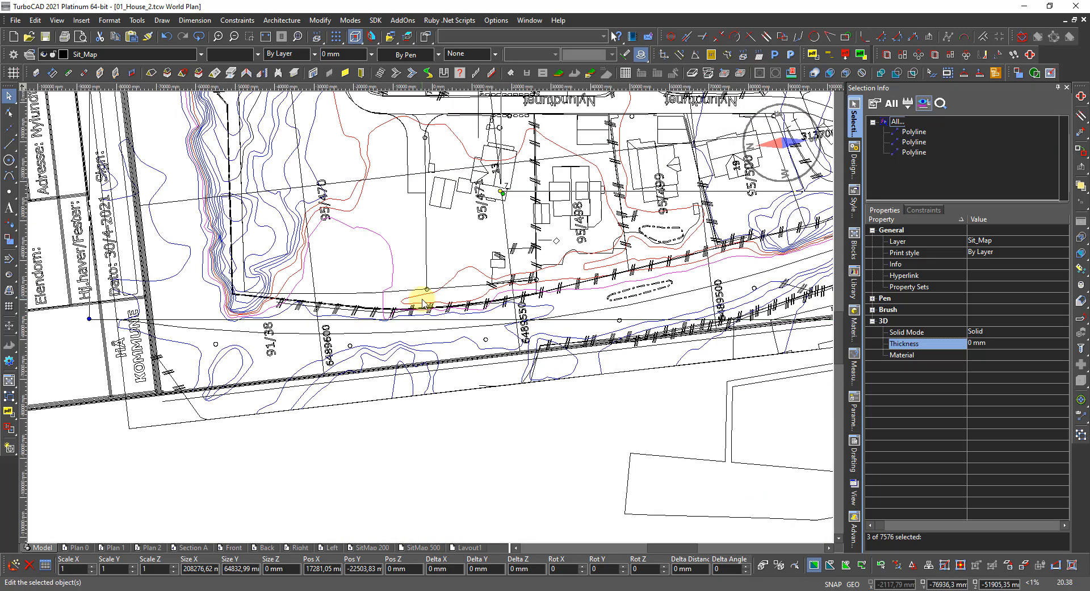
scroll(470, 315, "down", 2)
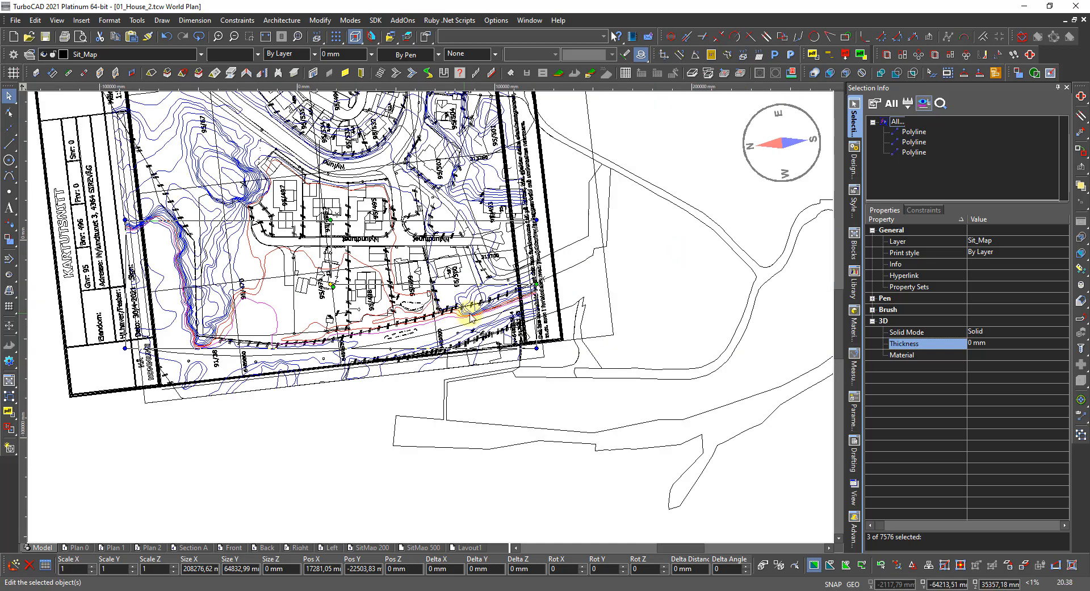
scroll(491, 335, "up", 4)
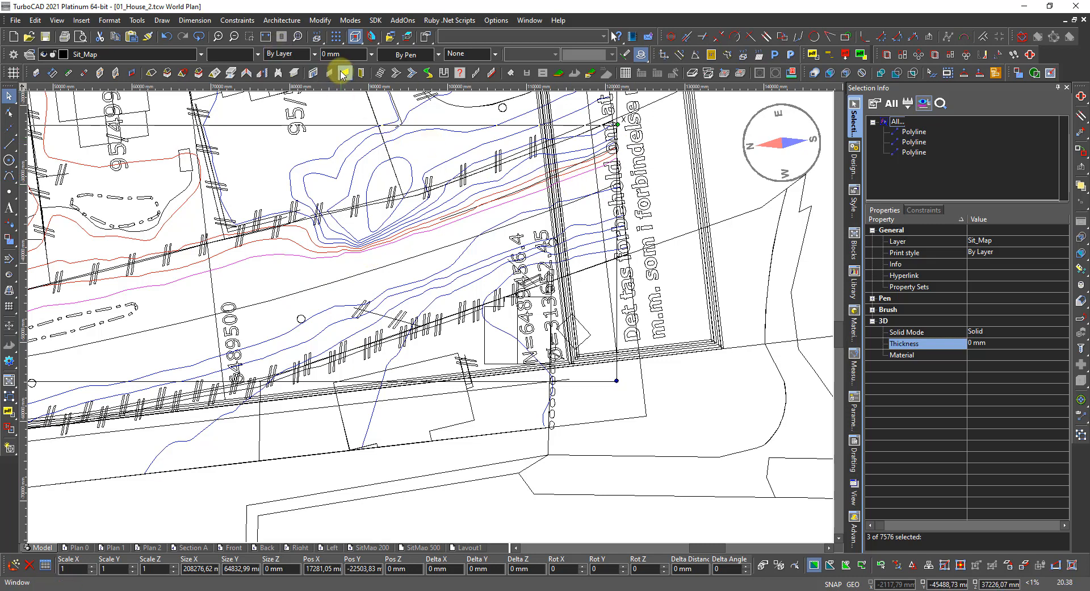
Set the three contours' line colour to Red and enter Pos Z 15 for 15000 mm.
left_click(230, 55)
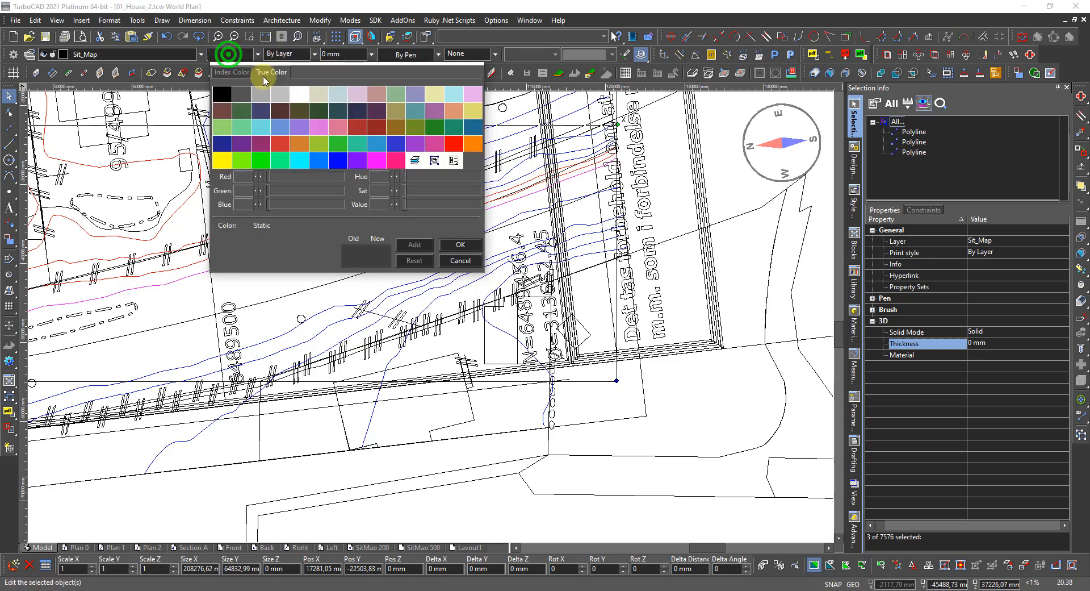
left_click(453, 148)
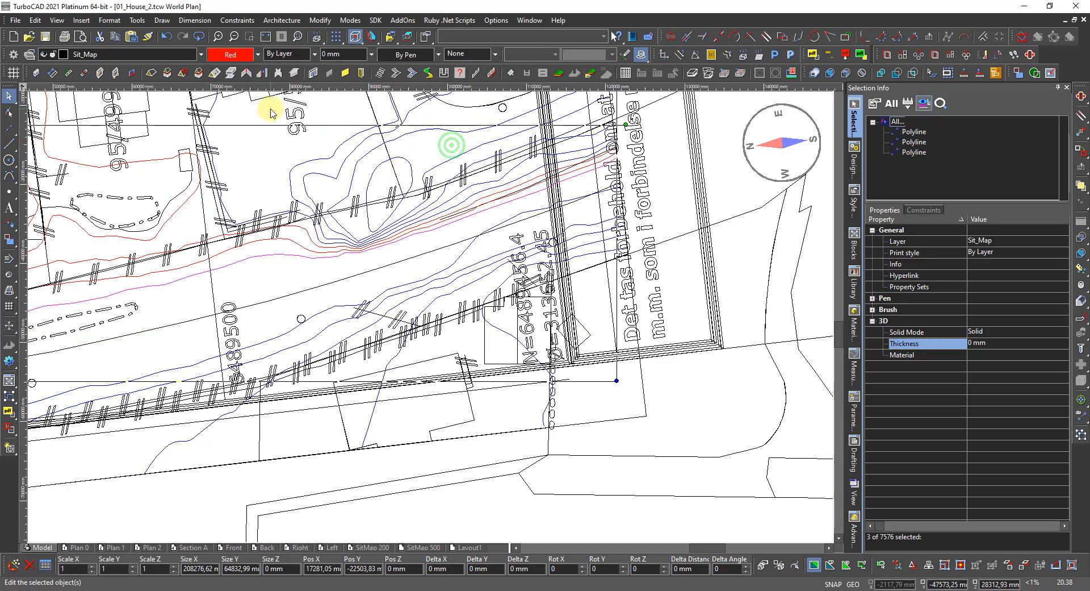
scroll(370, 309, "down", 3)
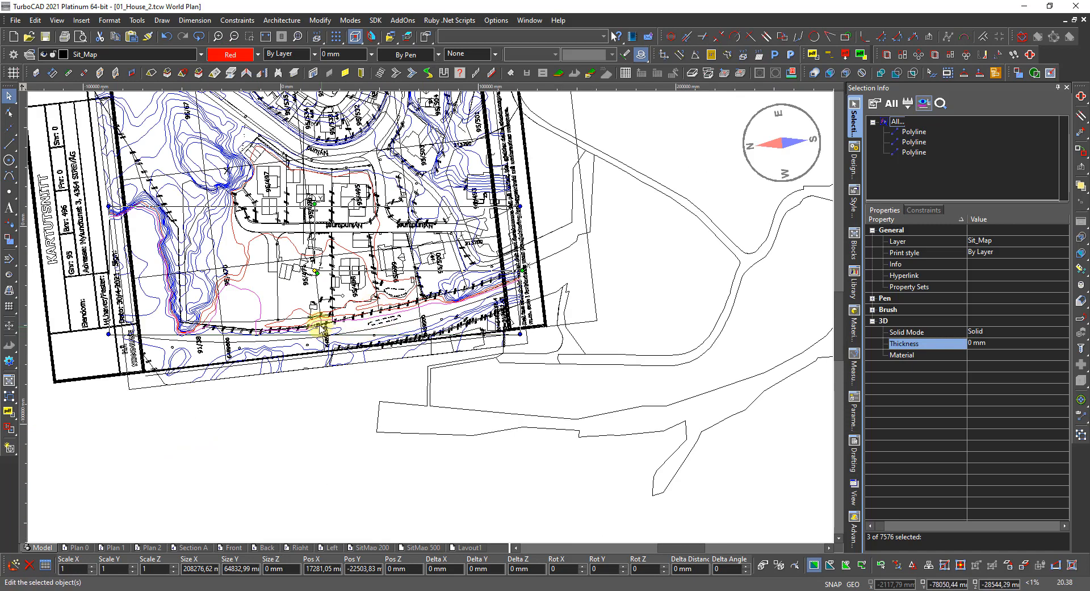
scroll(428, 316, "up", 2)
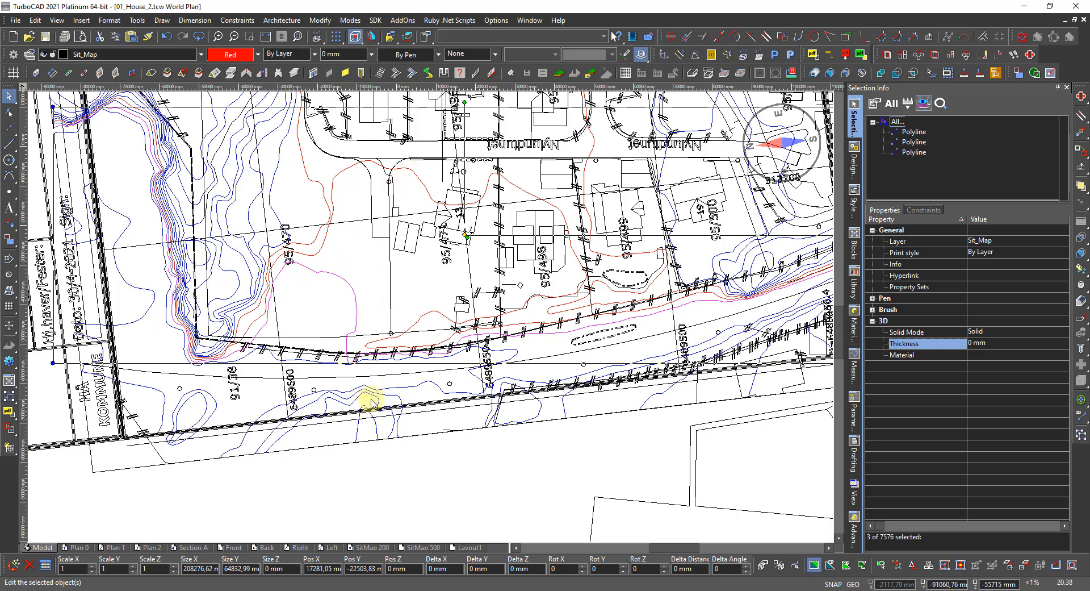
left_click(415, 568)
type("15000")
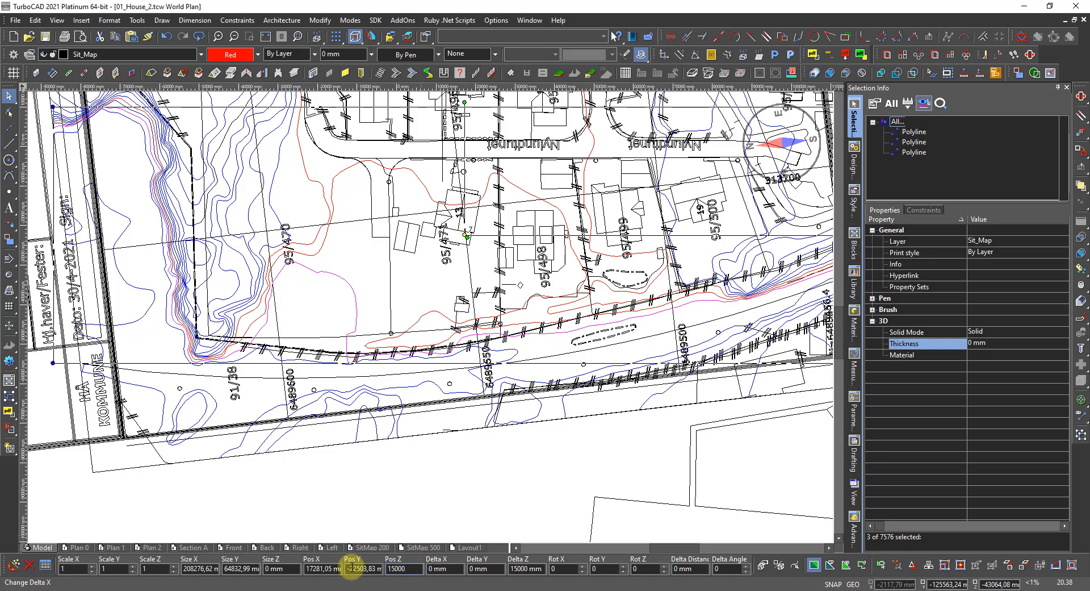
key("Return")
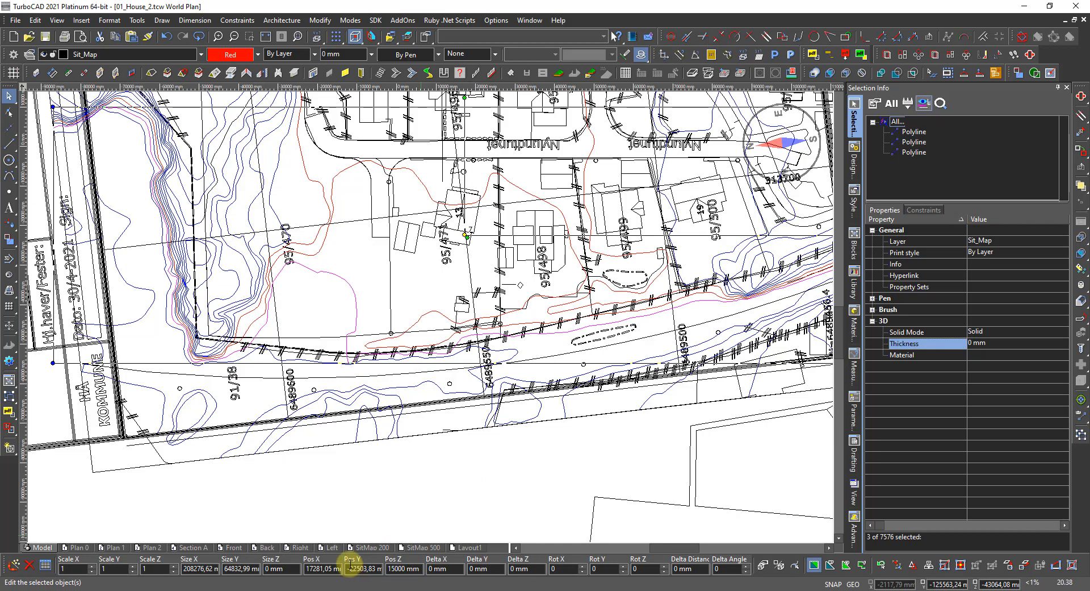
scroll(260, 344, "up", 2)
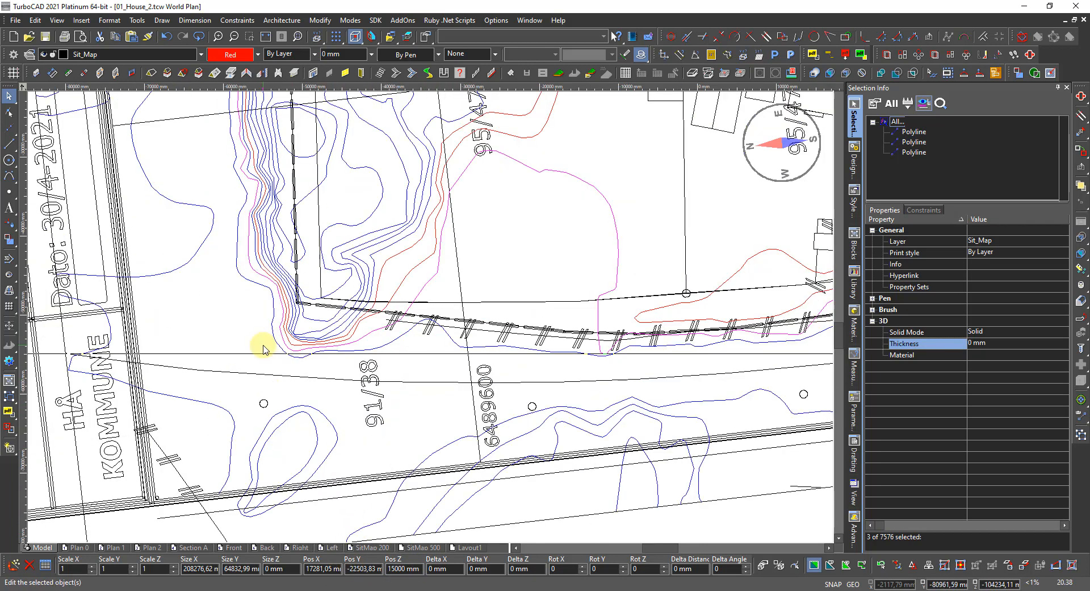
Select one contour near the lower road and add a second overlapping polyline.
left_click(399, 339)
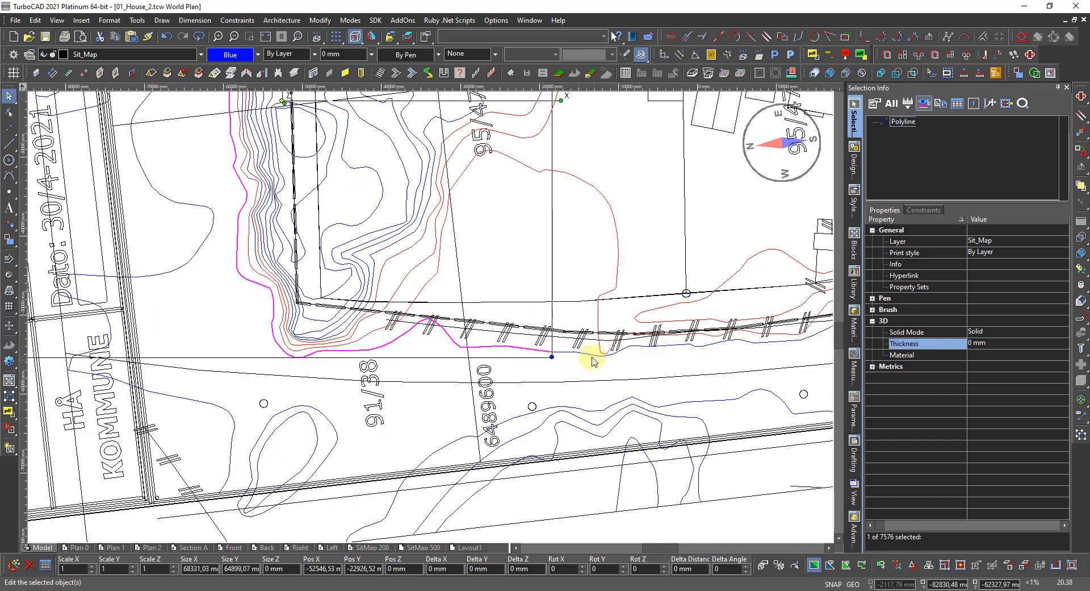
left_click(575, 352)
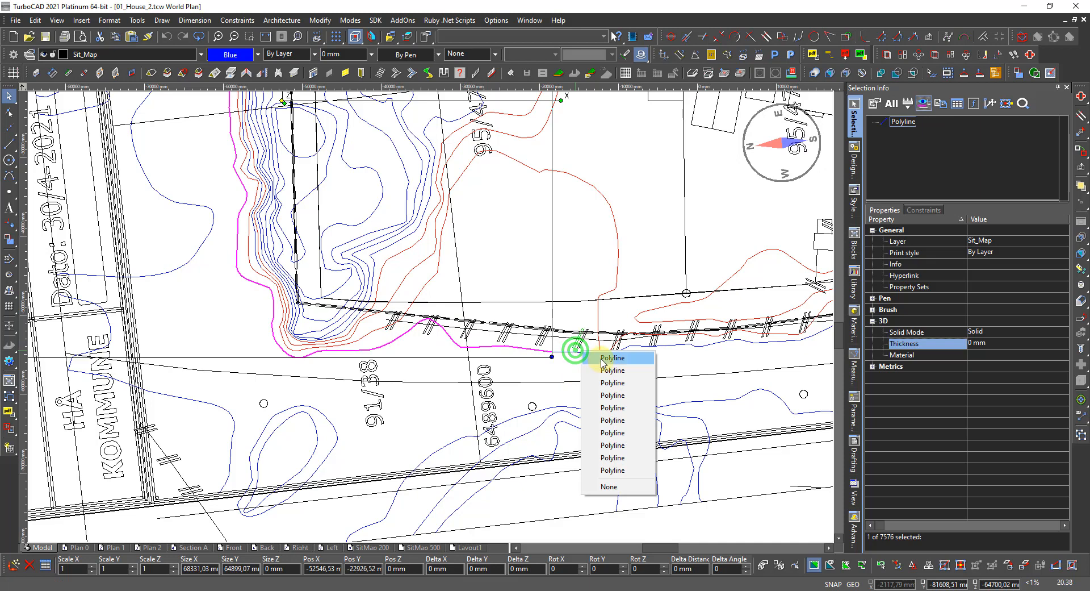
left_click(536, 375)
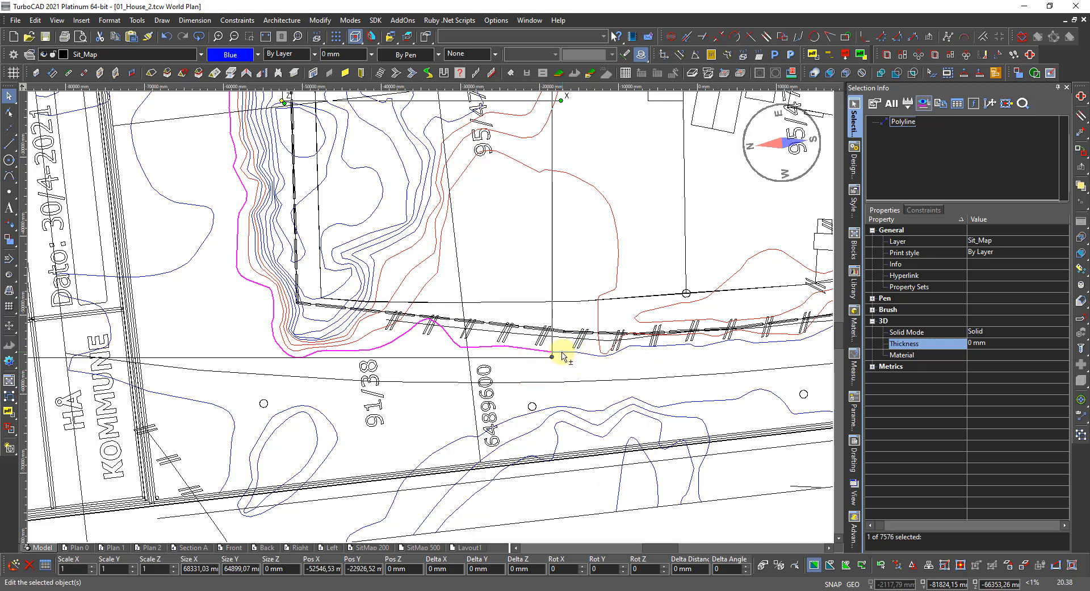
left_click(562, 353, "shift")
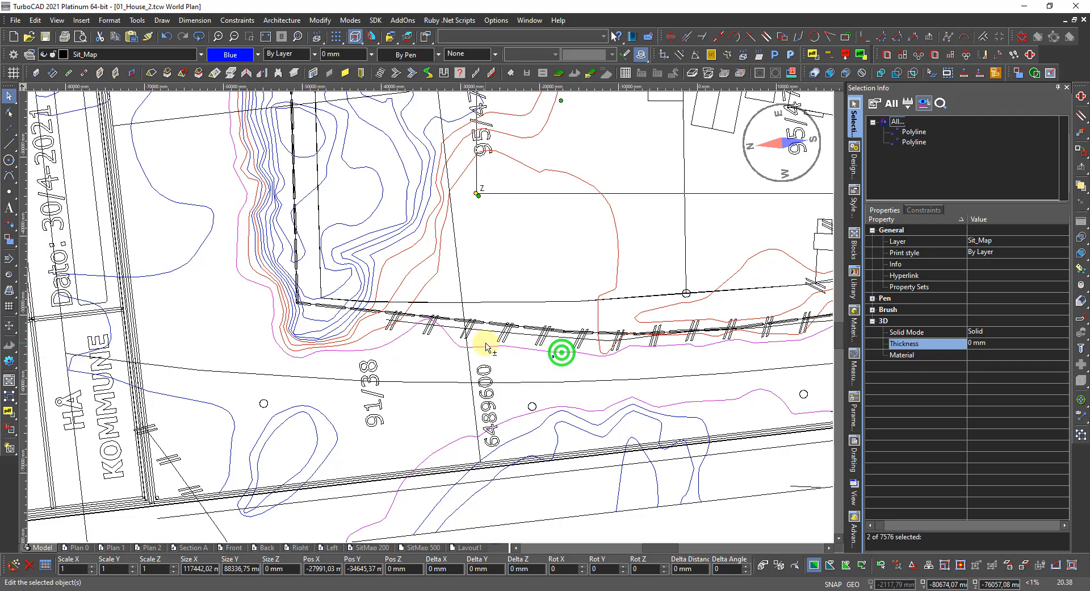
scroll(416, 309, "down", 2)
scroll(420, 307, "down", 3)
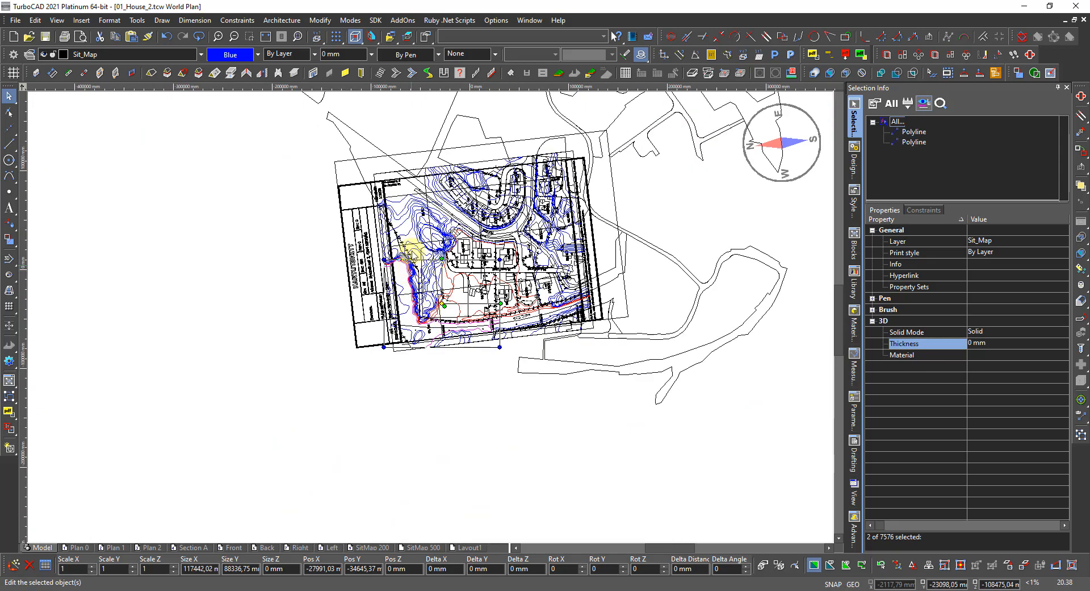
scroll(392, 252, "up", 2)
scroll(423, 321, "up", 3)
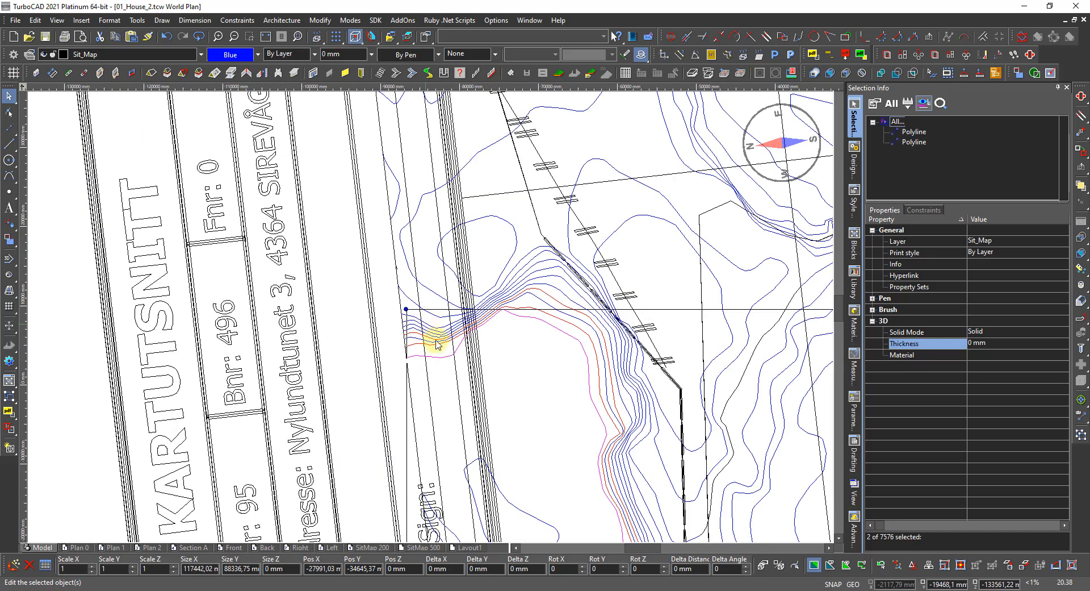
scroll(426, 340, "down", 3)
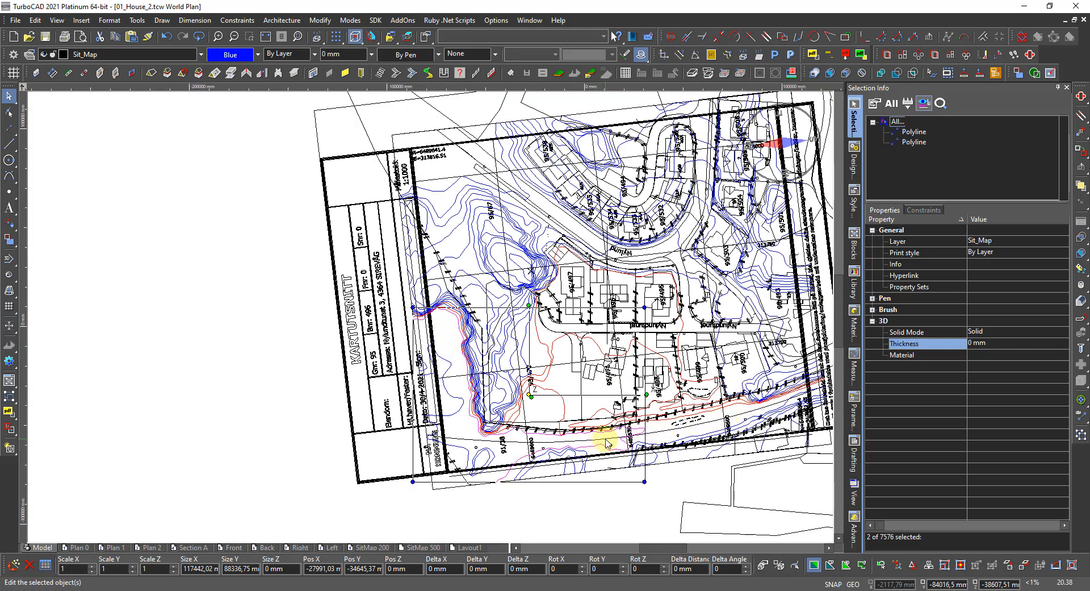
scroll(607, 442, "up", 2)
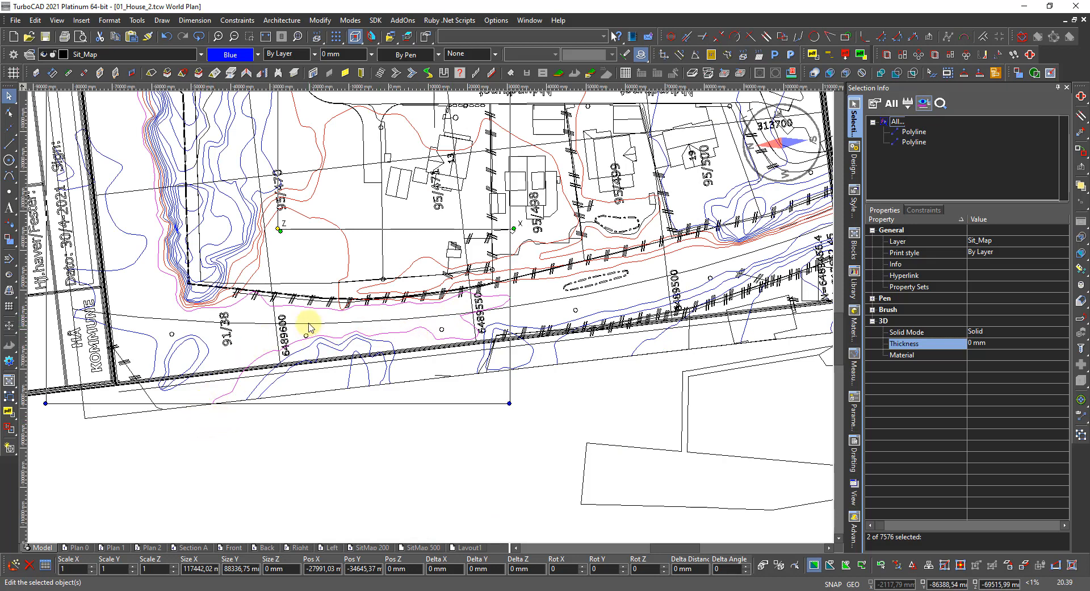
Make the selected contours red and set their Pos Z to 15 (15000 mm).
left_click(240, 59)
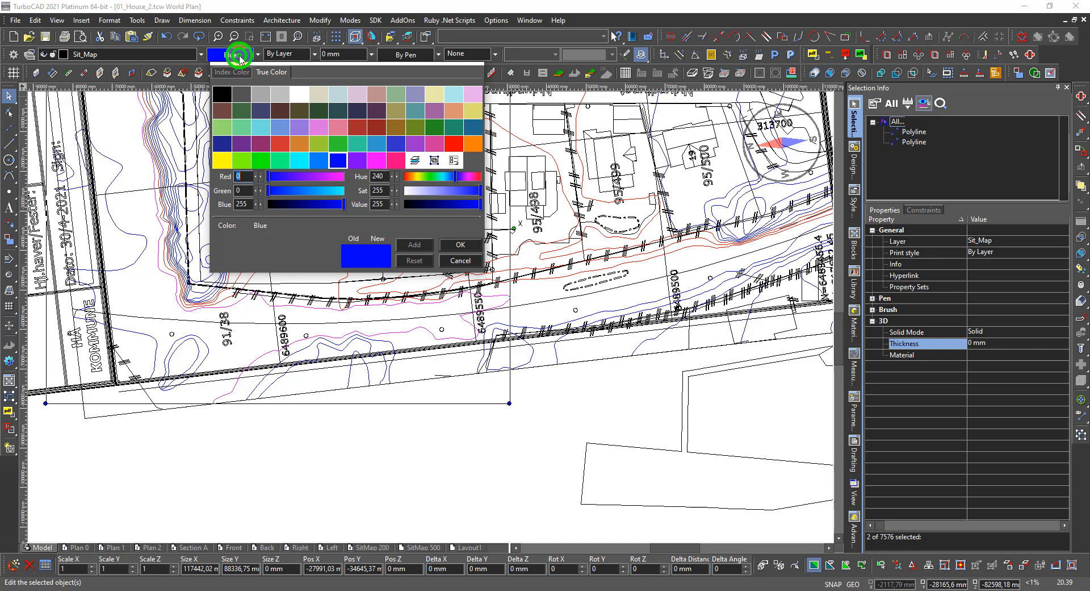
double_click(450, 144)
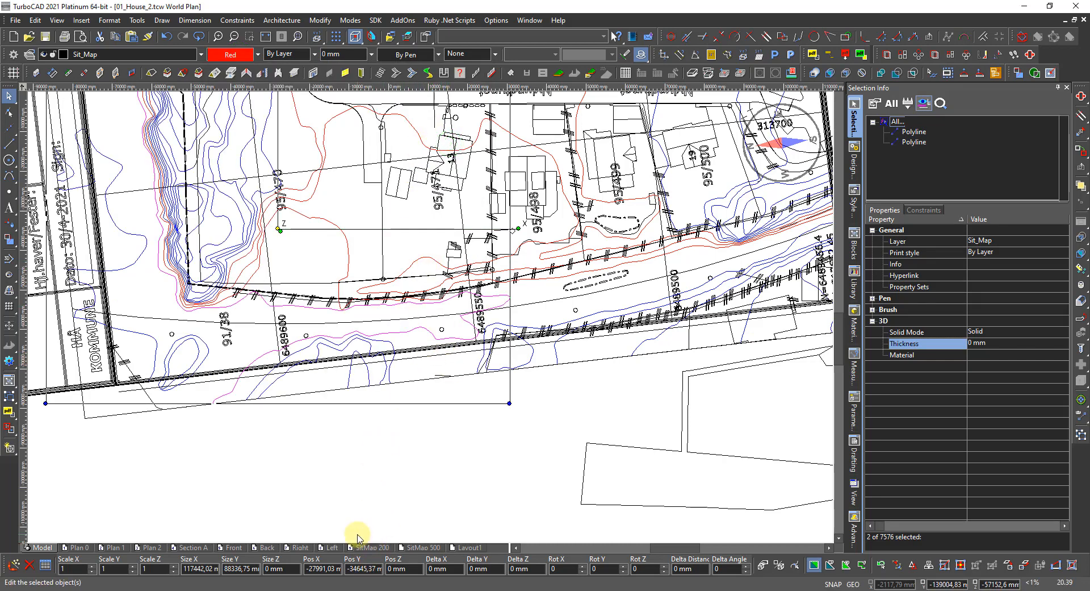
left_click(409, 566)
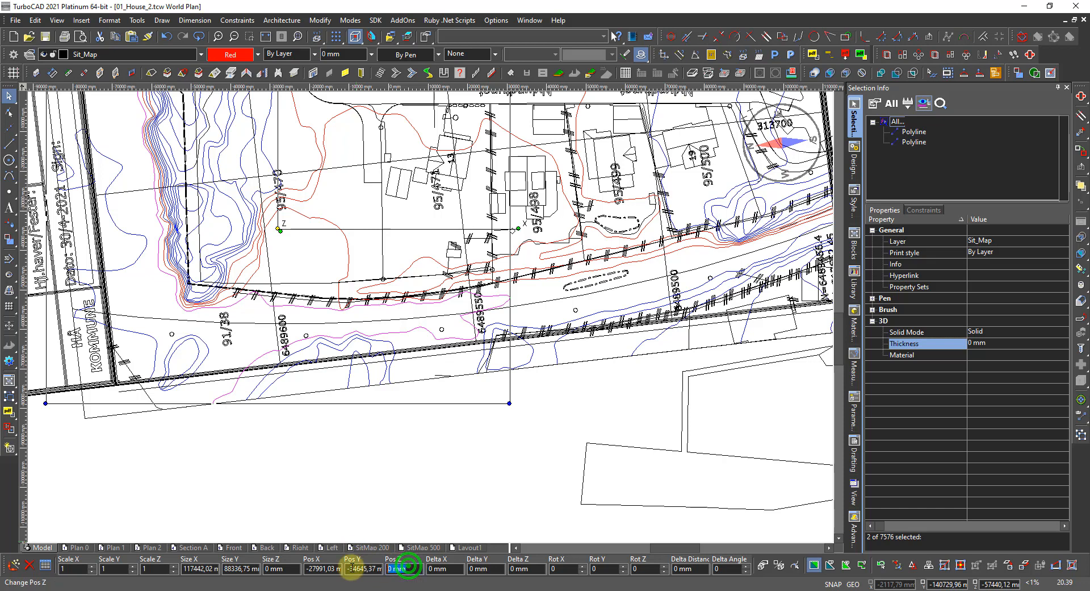
type("15000")
key("Return")
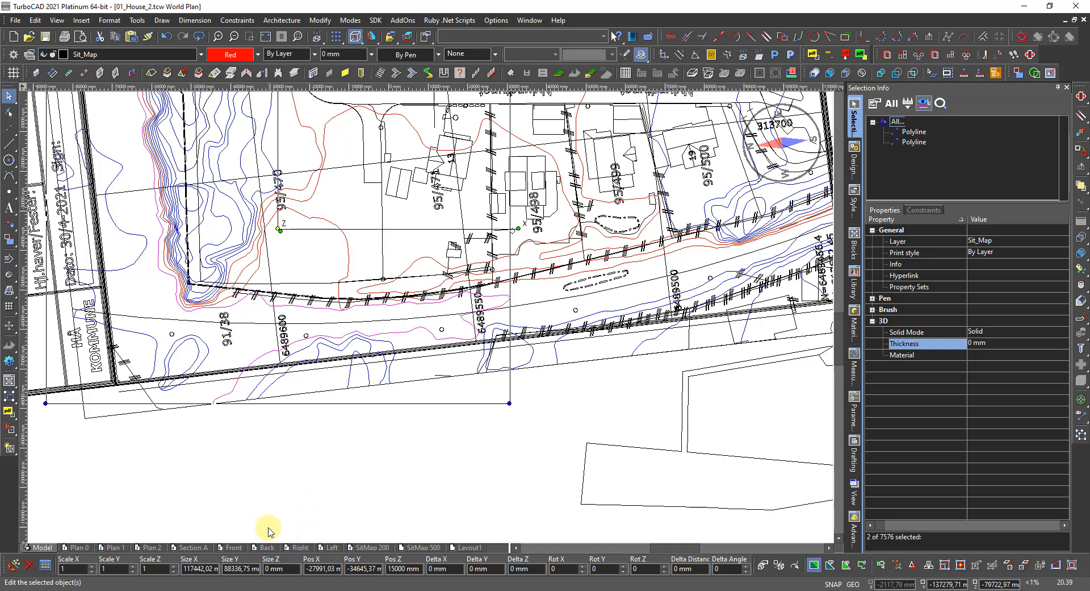
Select the lower contour alone, set its Pos Z to 14 (14000 mm), and colour it red.
left_click(281, 500)
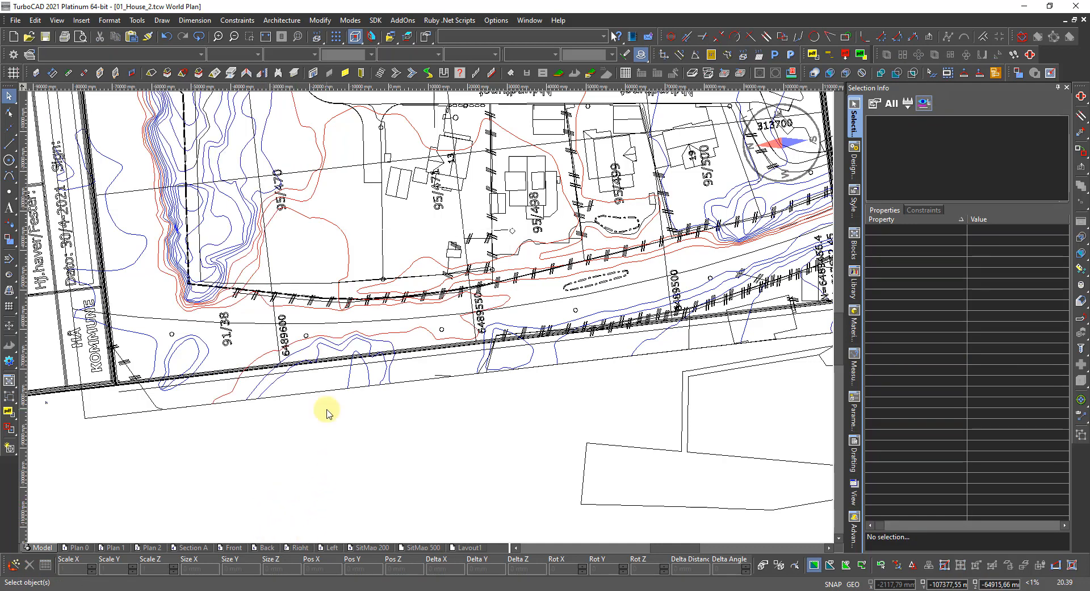
left_click(384, 348)
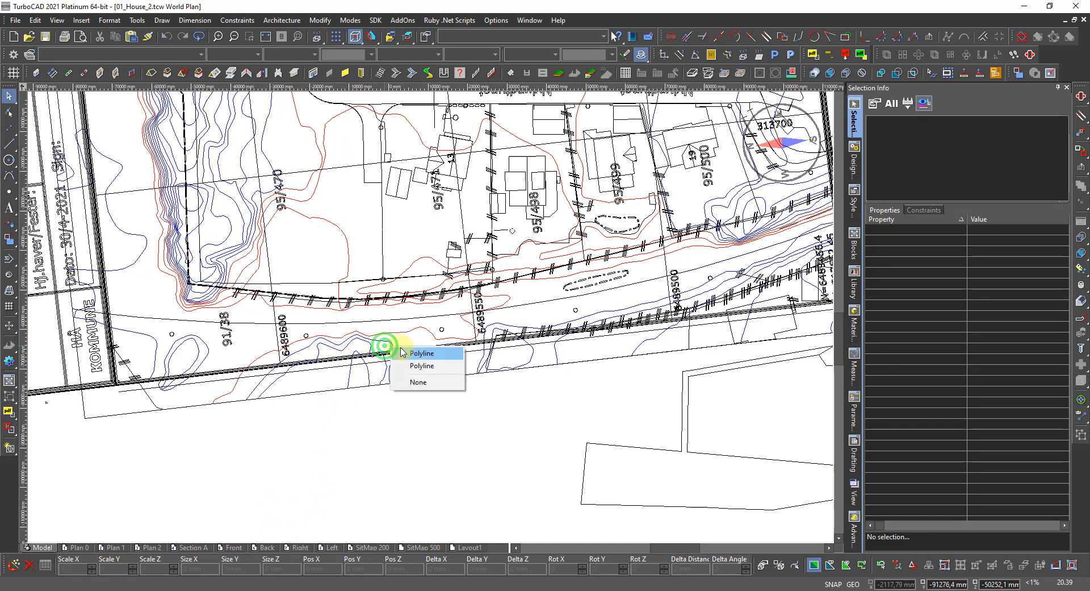
left_click(426, 366)
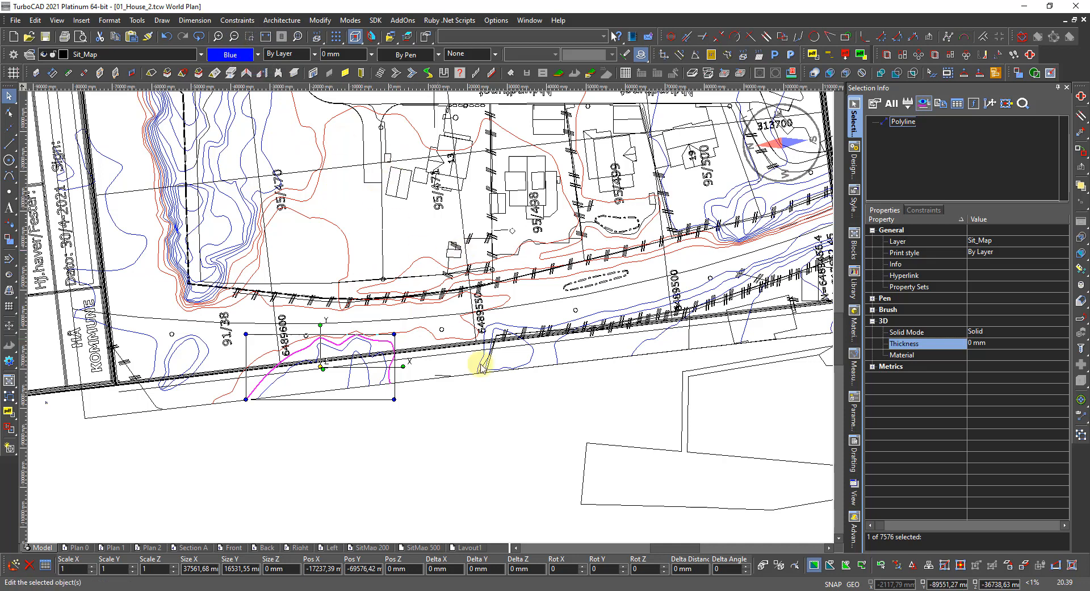
left_click(416, 569)
type("14000")
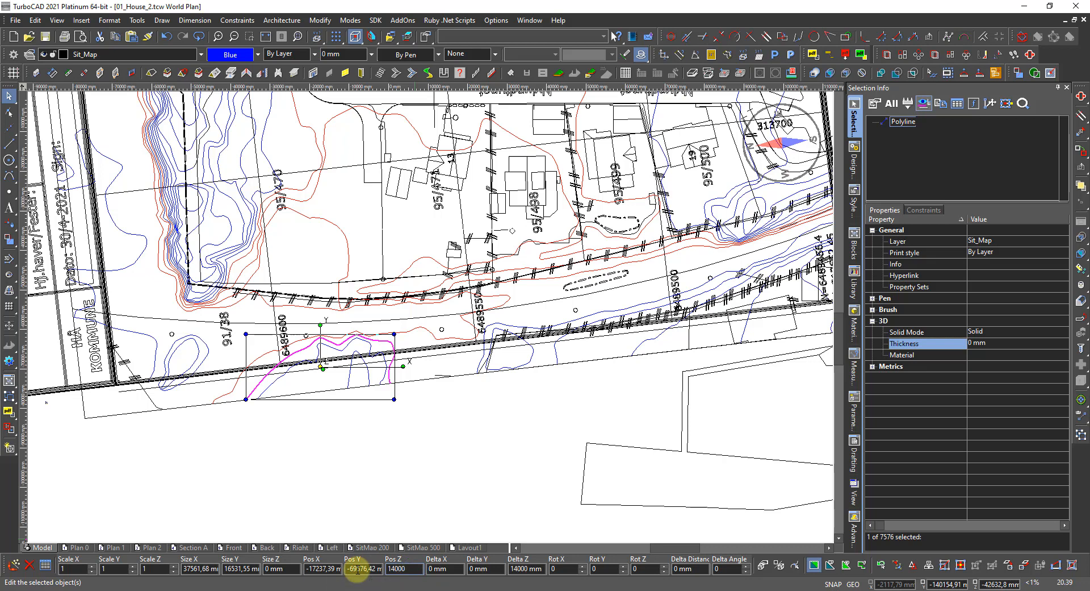
key("Return")
left_click(226, 56)
left_click(454, 143)
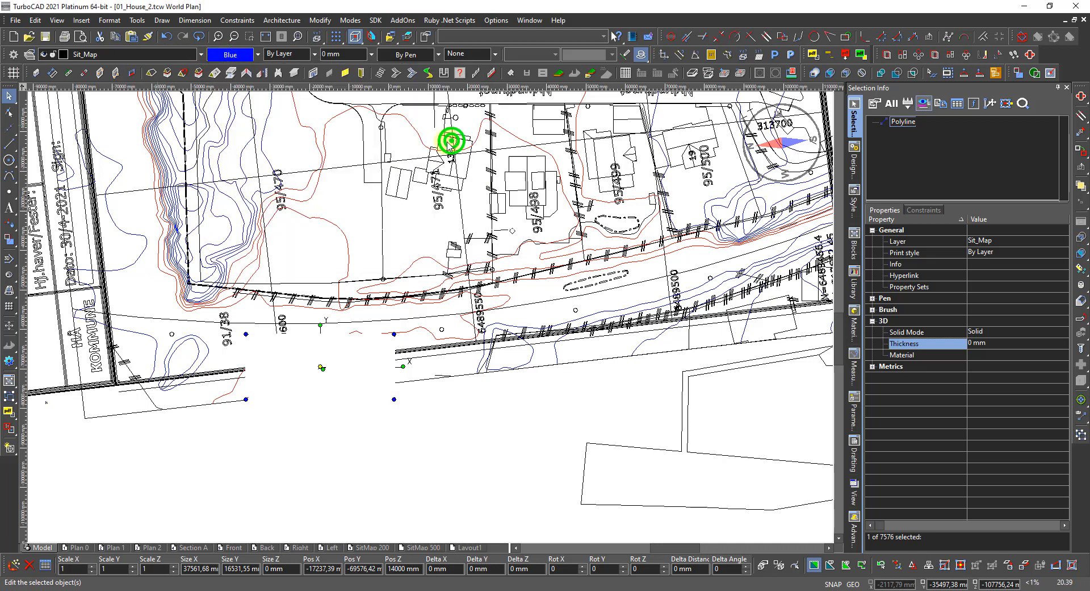
Select the next contour, colour it red, and set its Pos Z to 13 (13000 mm).
right_click(287, 409)
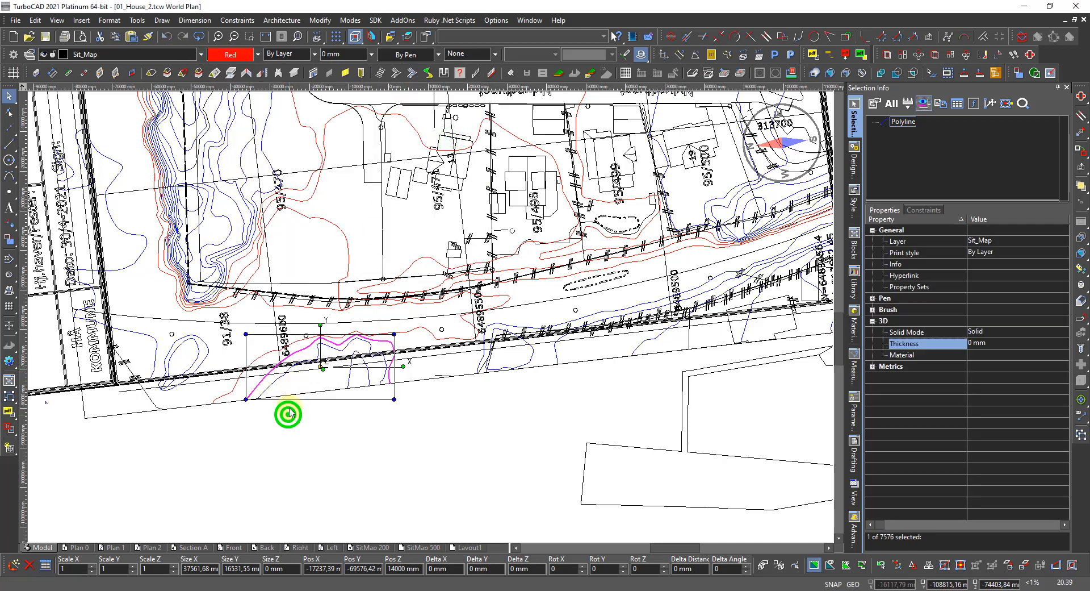
right_click(282, 376)
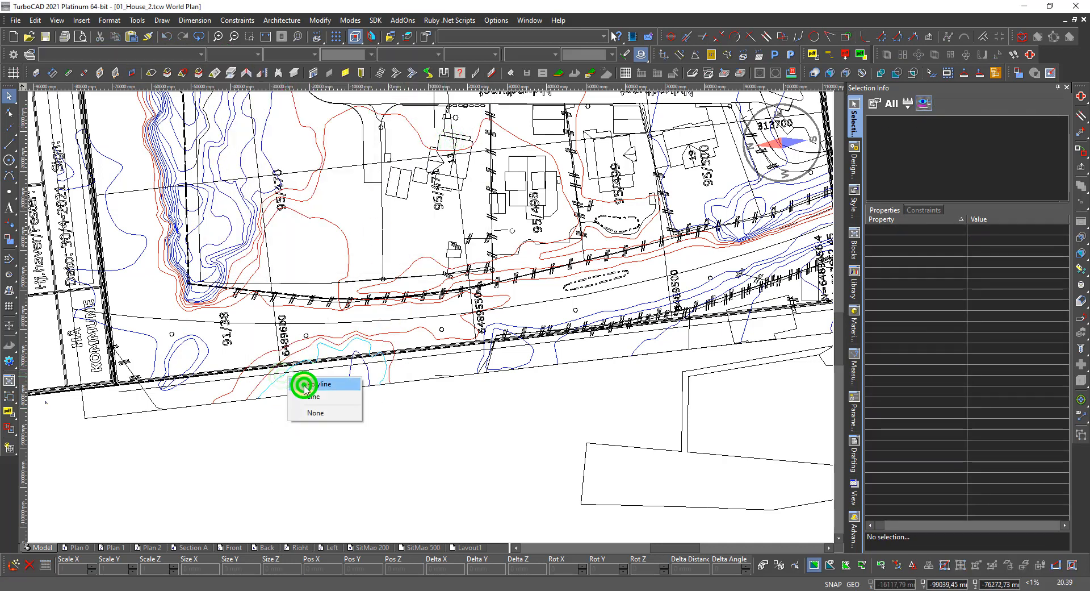
left_click(304, 384)
left_click(241, 55)
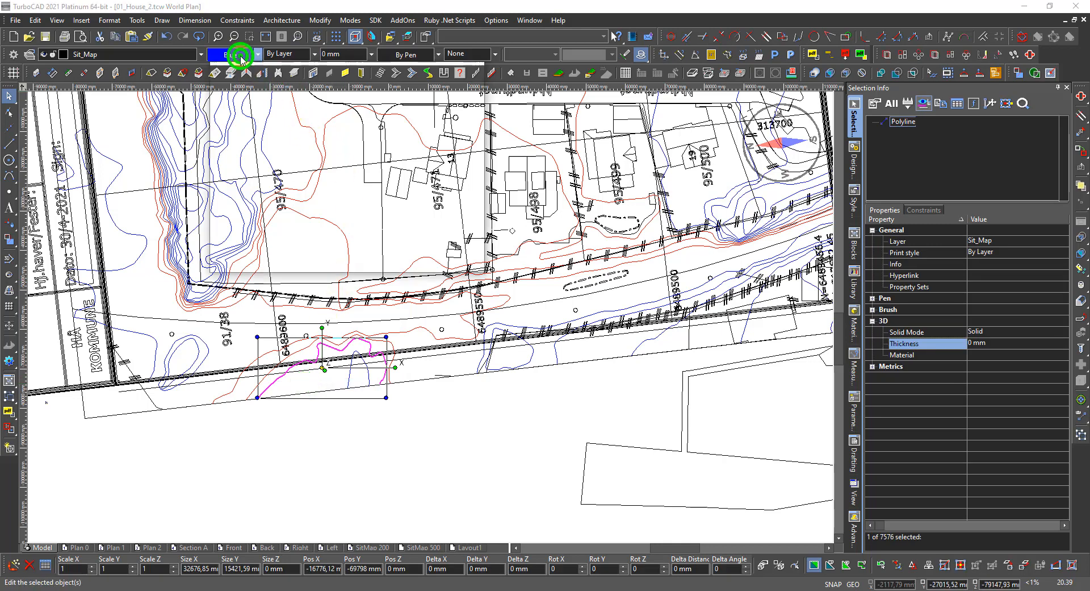
left_click(453, 138)
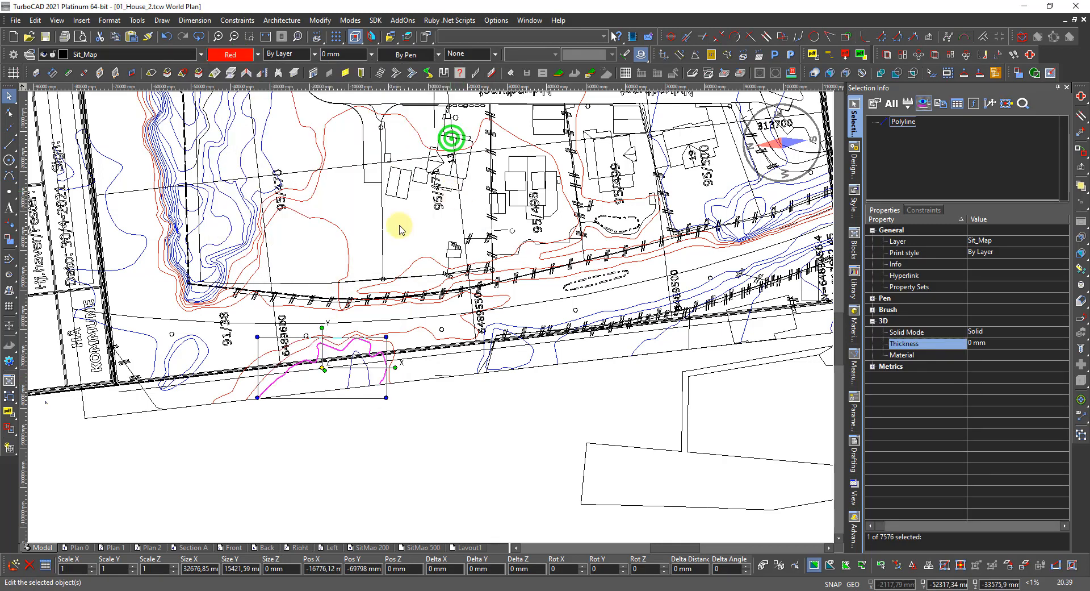
left_click(414, 566)
type("1300")
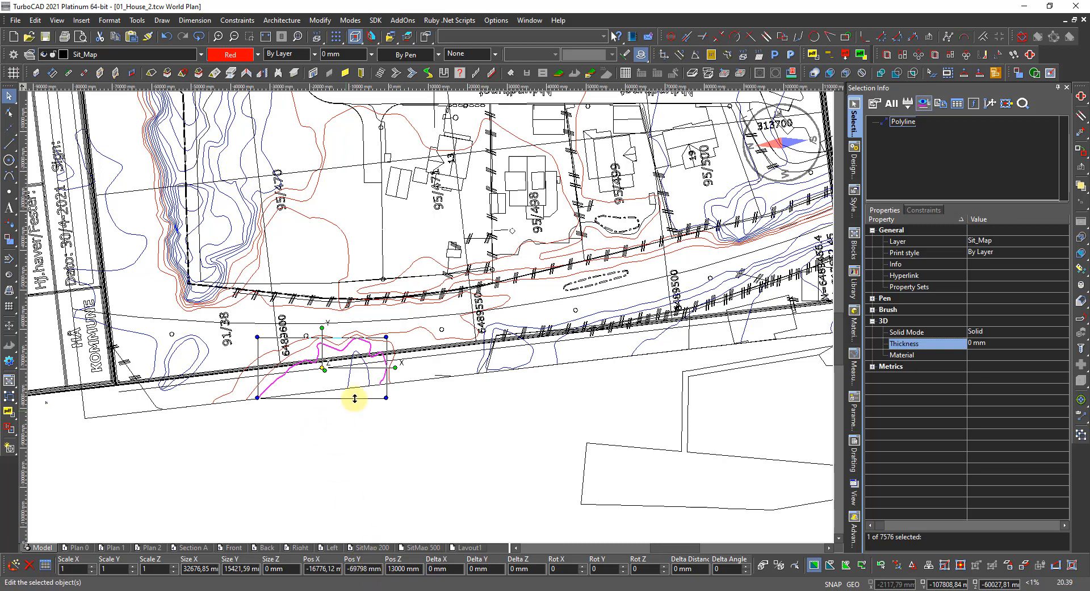
left_click(349, 378)
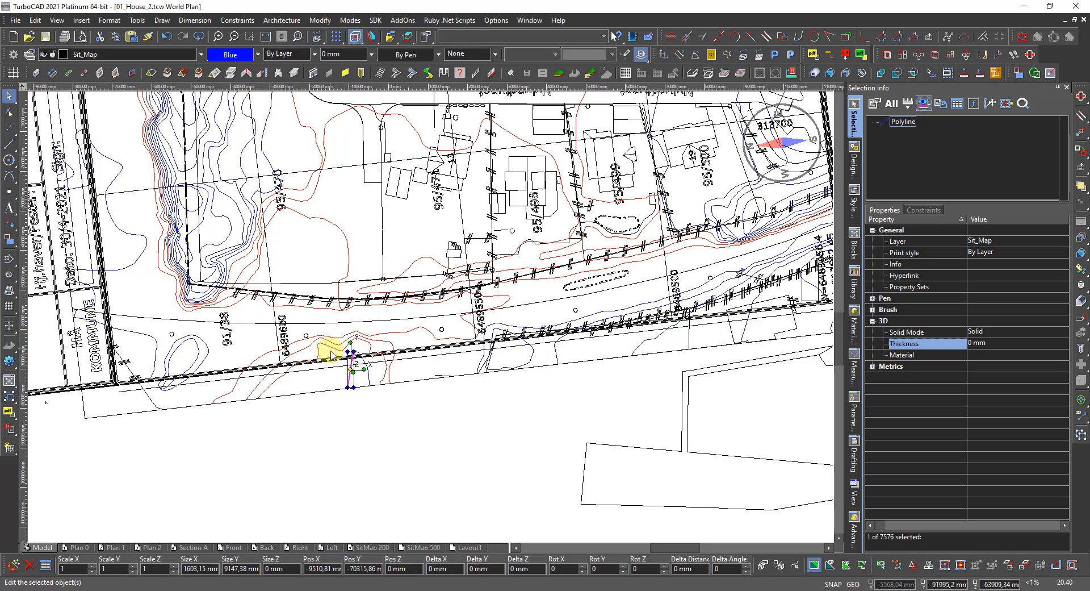
left_click(358, 421)
Select both parts of the blue polyline by the lower road together.
scroll(431, 321, "up", 4)
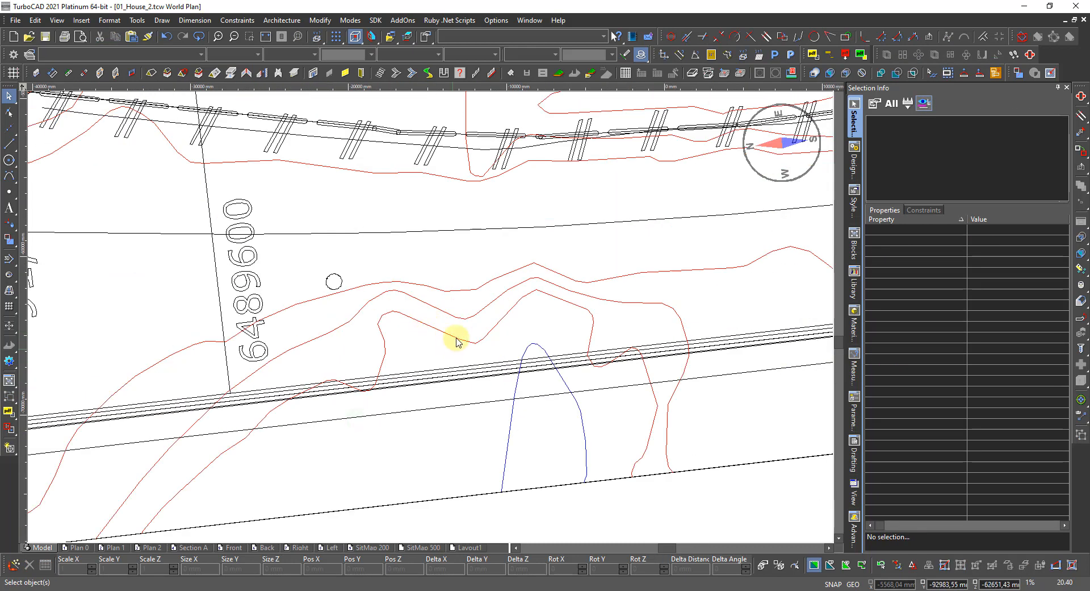
left_click(454, 339)
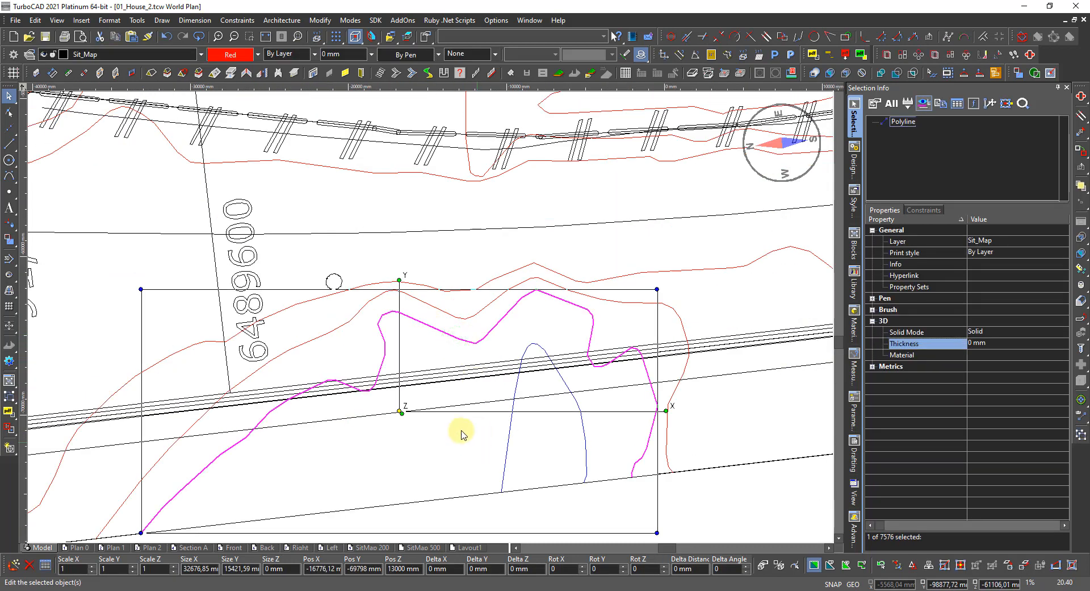
left_click(554, 392)
left_click(512, 417)
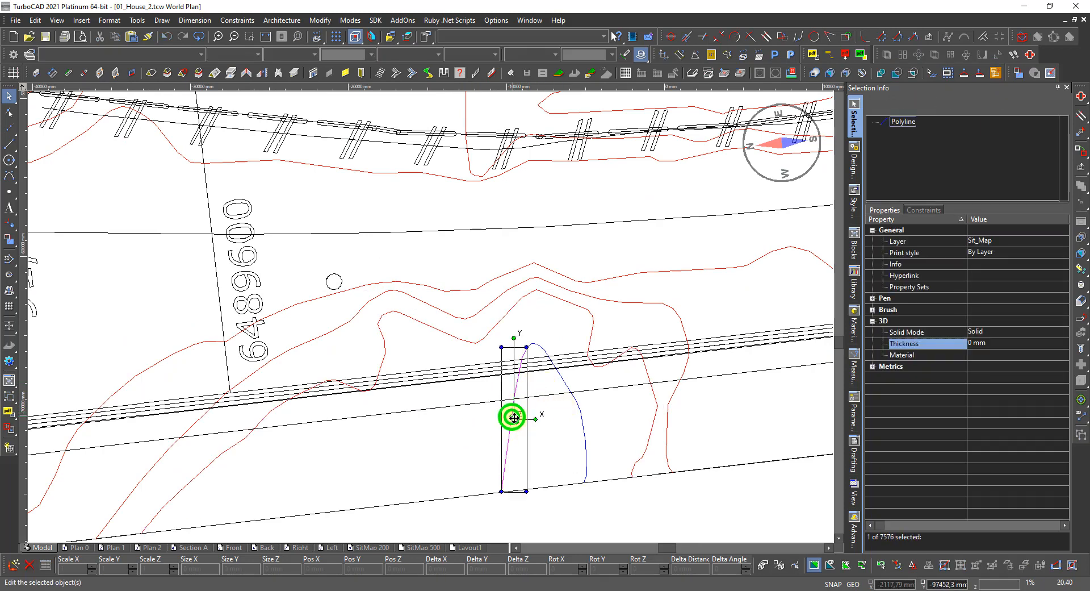
left_click(579, 406)
left_click(580, 406)
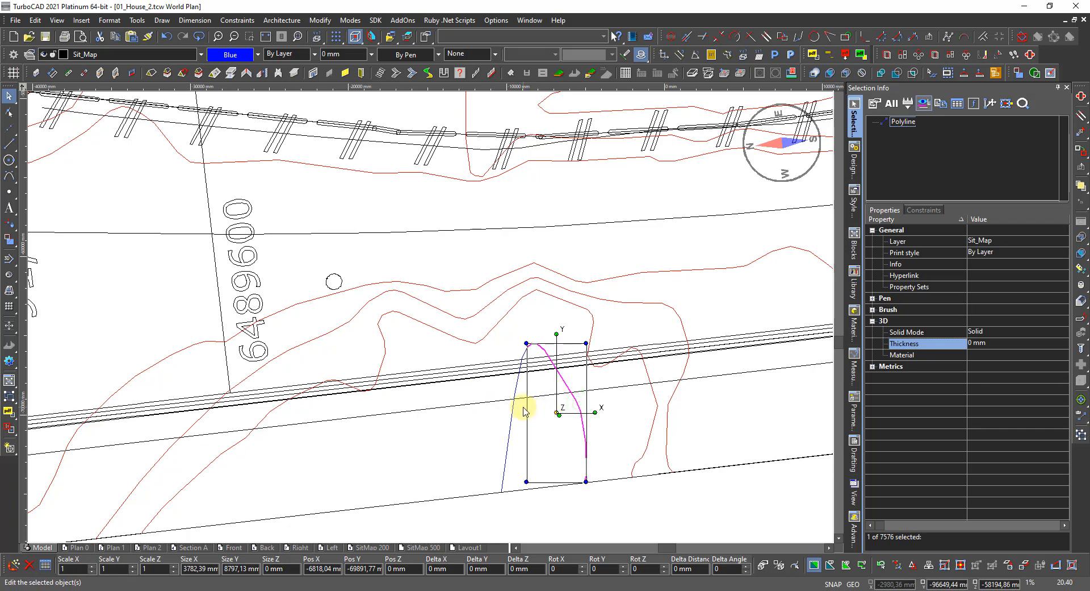
left_click(513, 427, "shift")
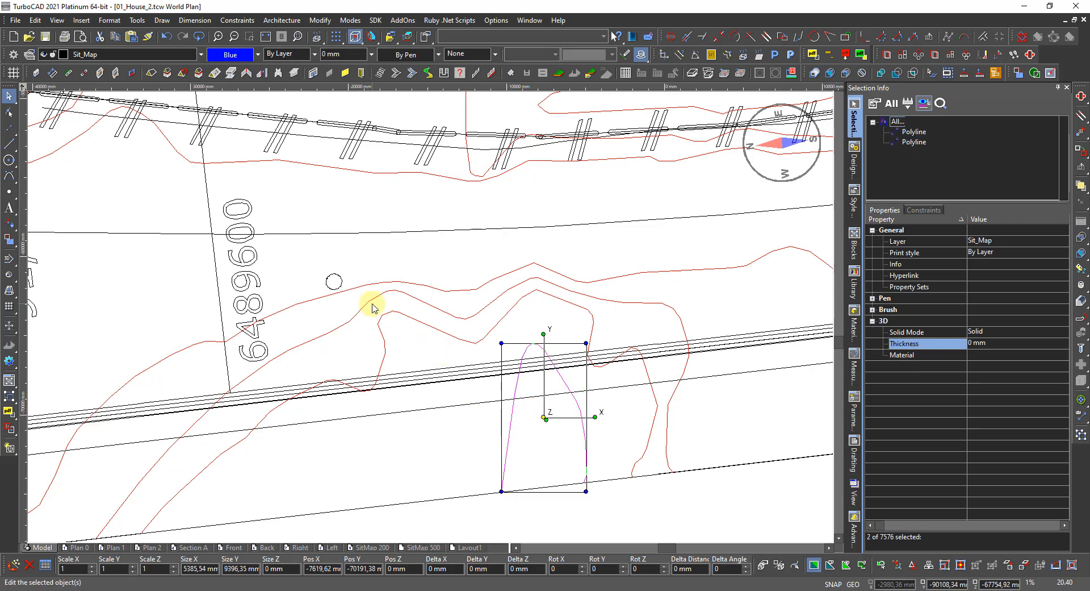
Make the two lines red and set their Pos Z to 12 for 12000 mm.
left_click(234, 56)
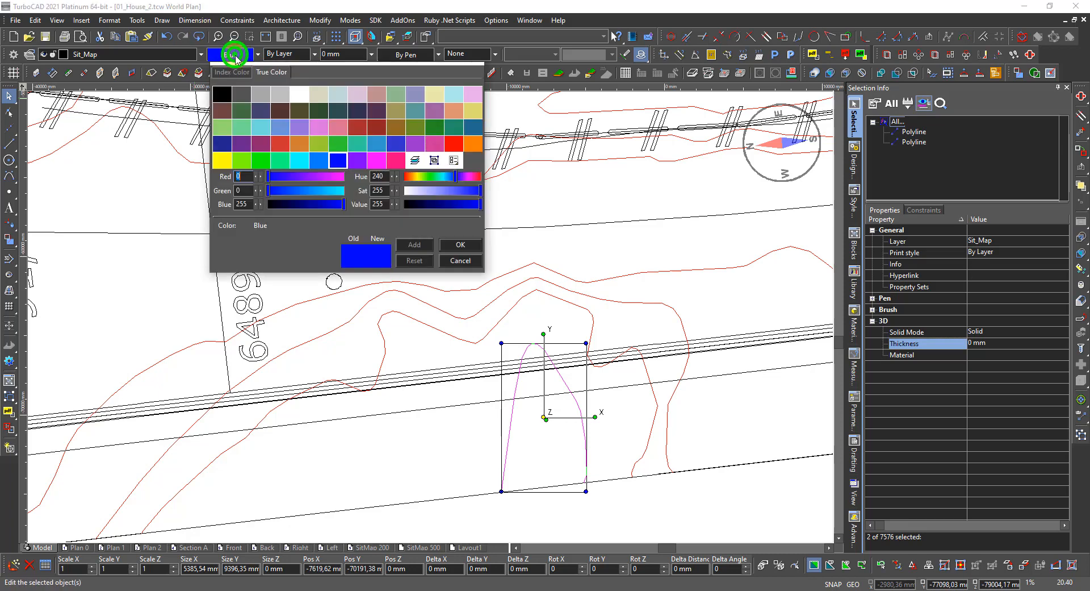
left_click(449, 145)
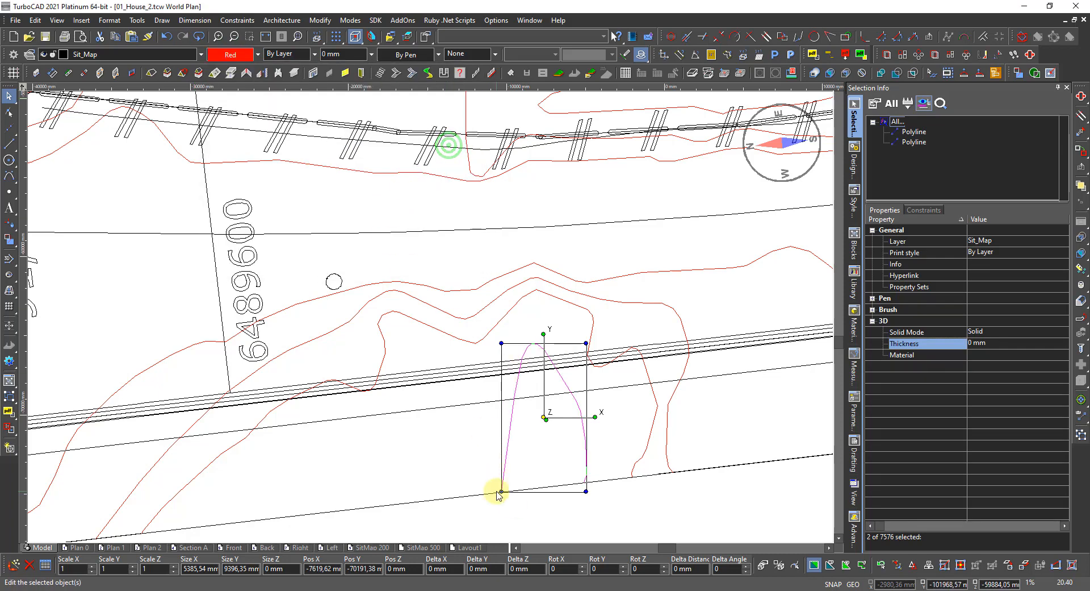
left_click(413, 569)
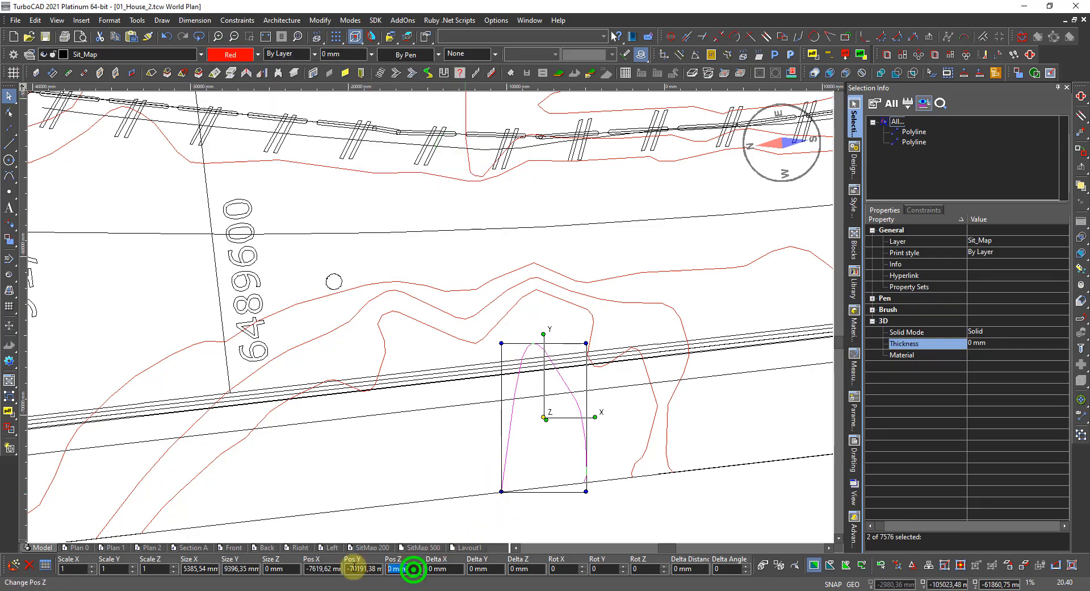
type("12000")
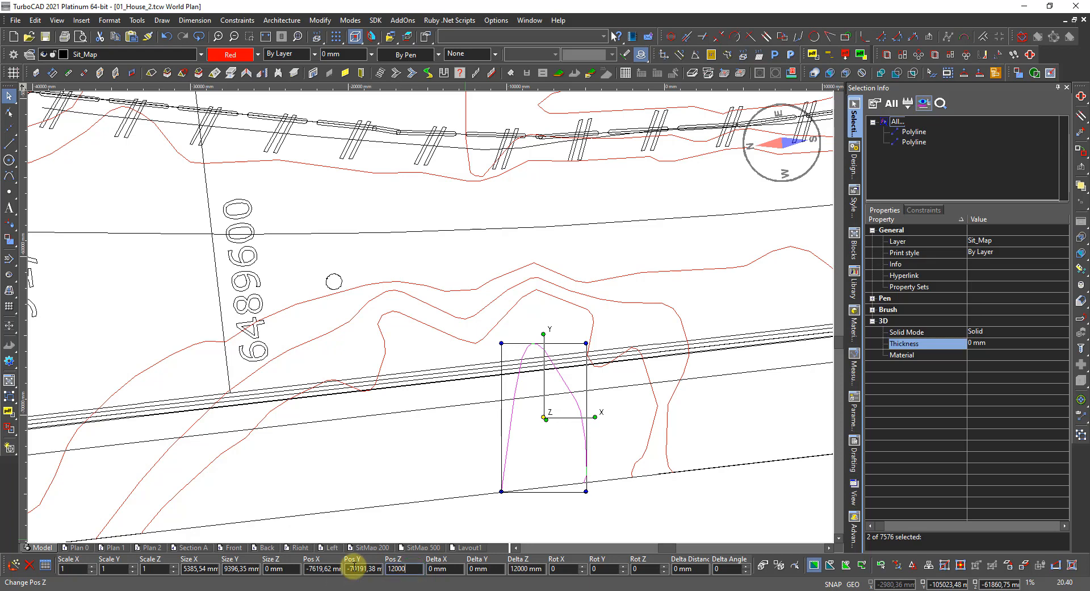
key("Return")
scroll(346, 557, "down", 2)
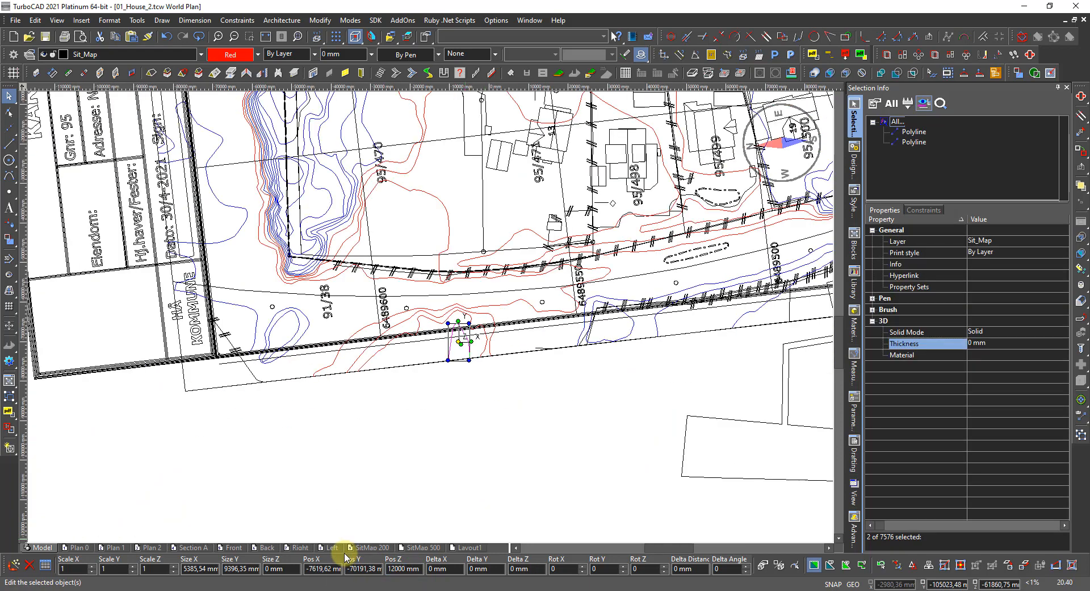
Select the blue contour line beside the HÅ KOMMUNE label on its own.
scroll(328, 374, "up", 1)
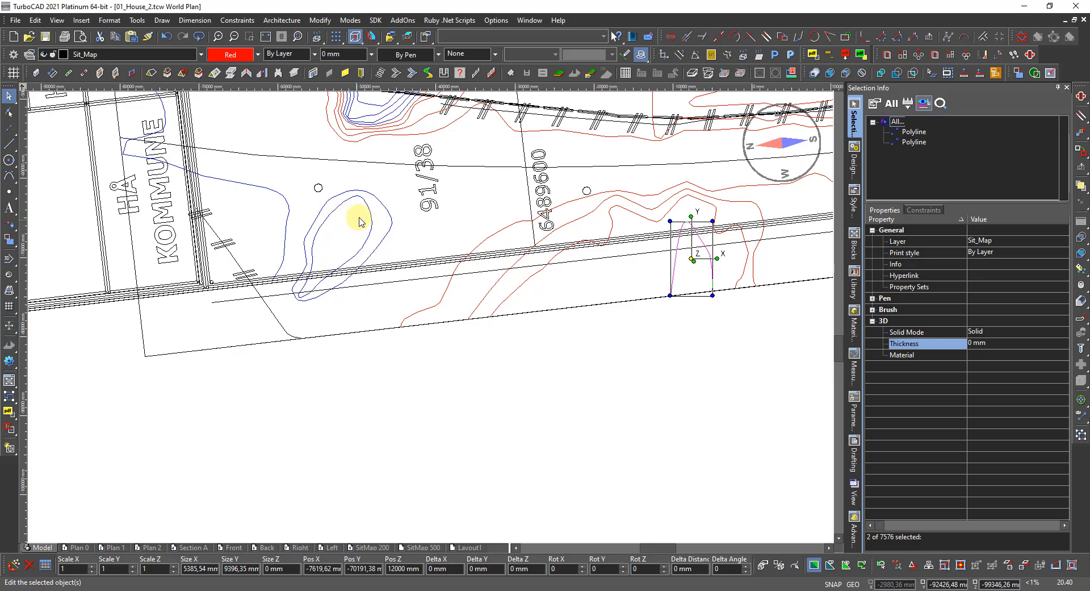
left_click(255, 187)
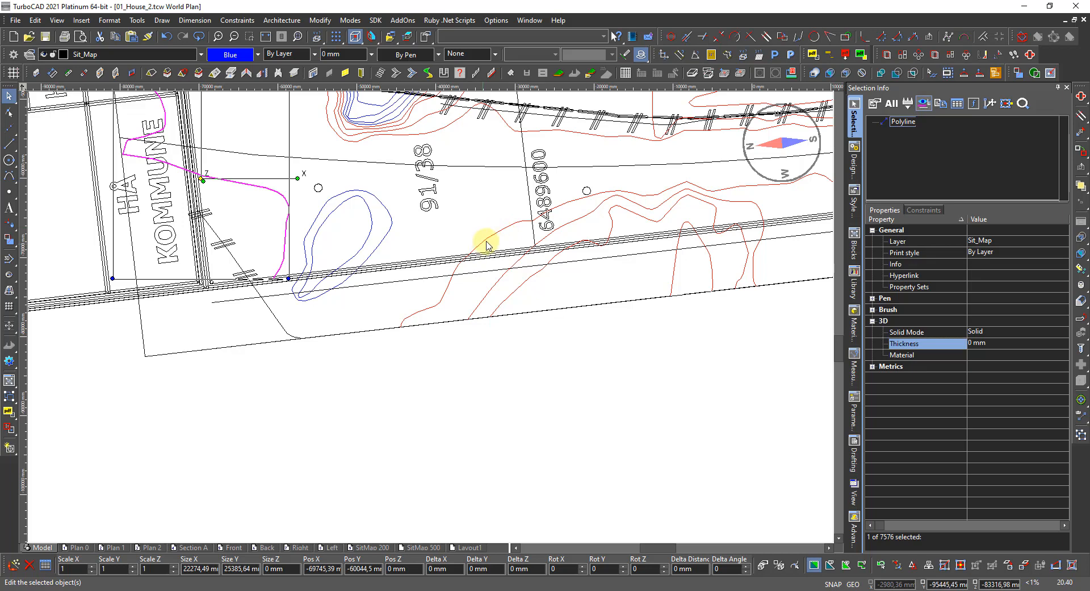
left_click(496, 239)
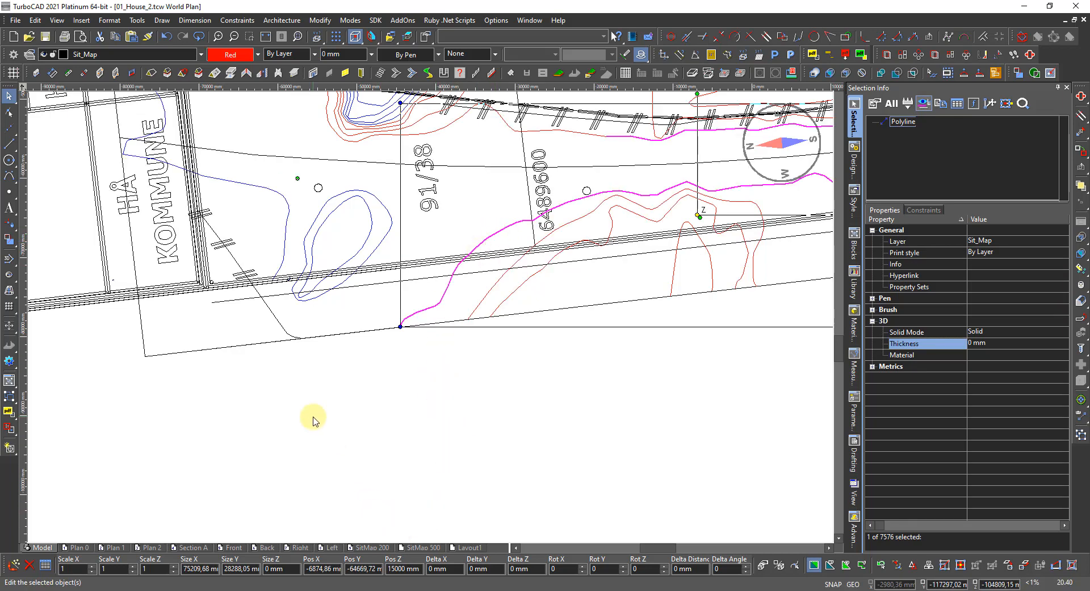
left_click(254, 191)
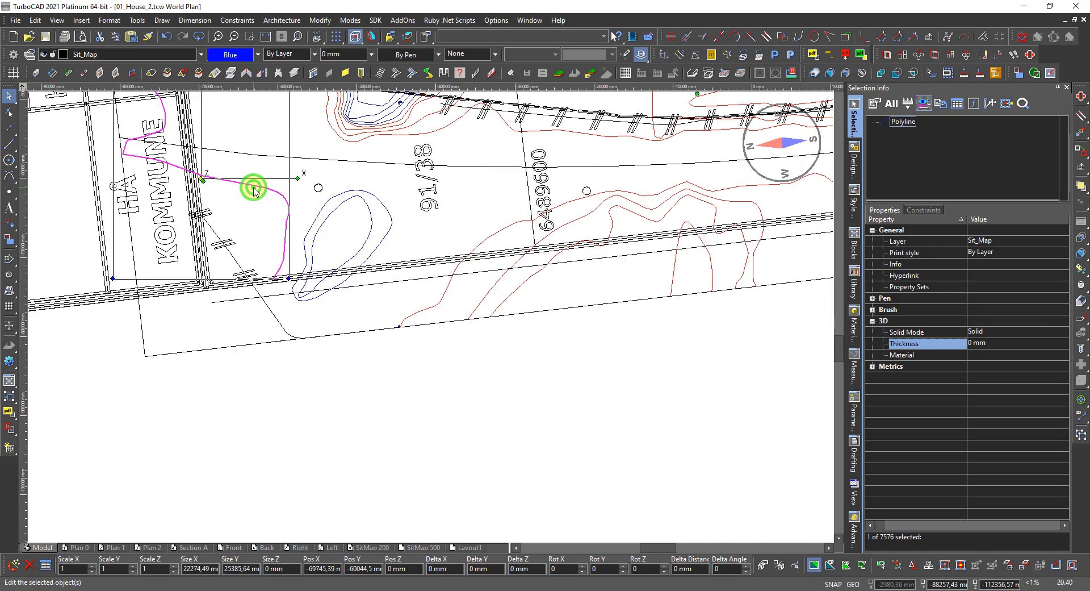
scroll(254, 191, "down", 3)
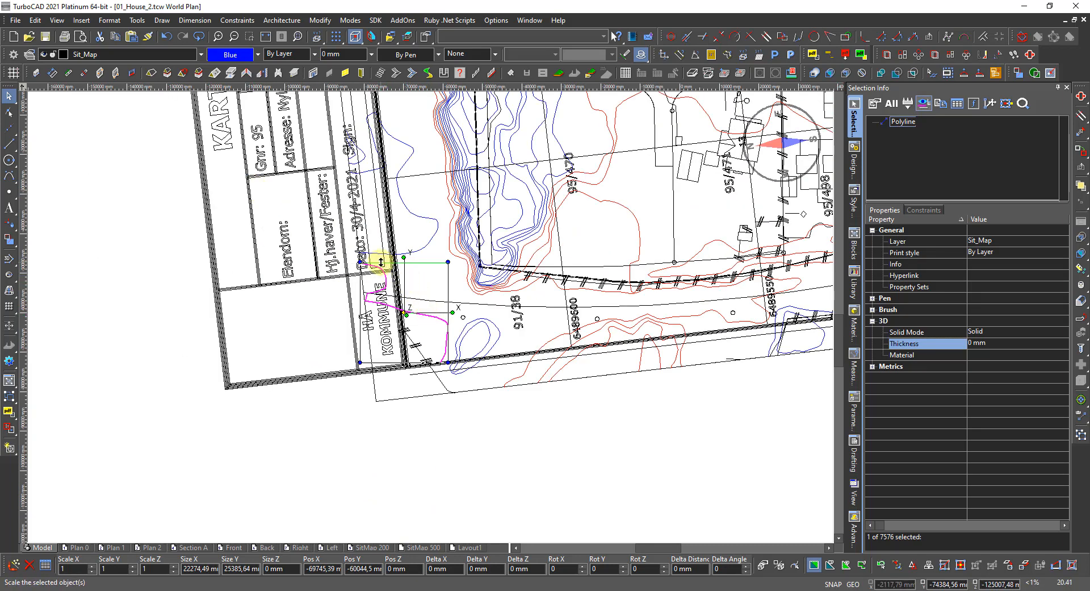
Colour the contour red and enter Pos Z 15 for a 15000 mm elevation.
left_click(226, 54)
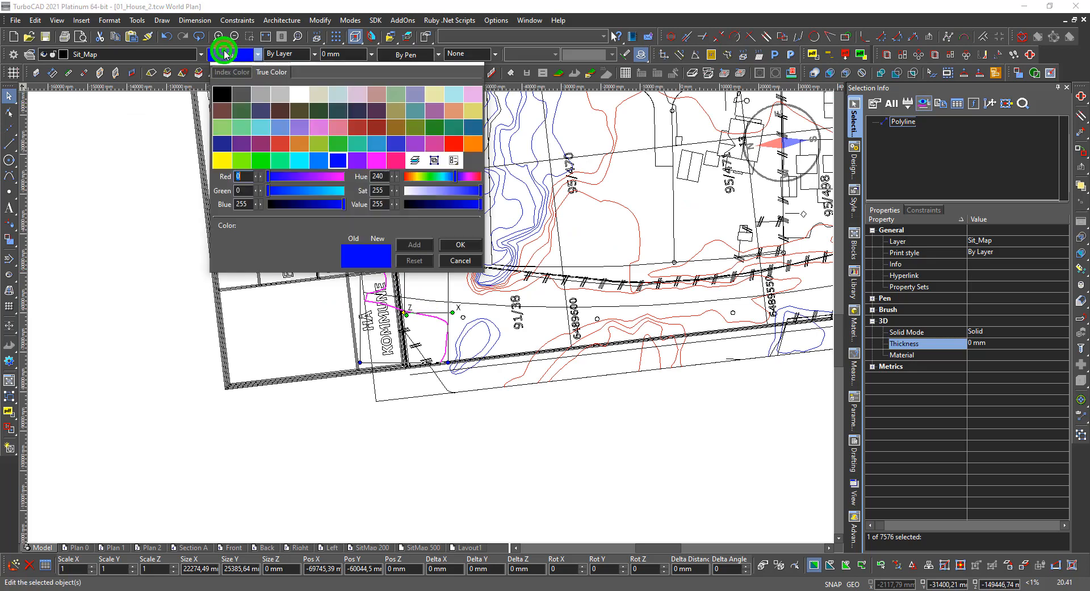
left_click(452, 143)
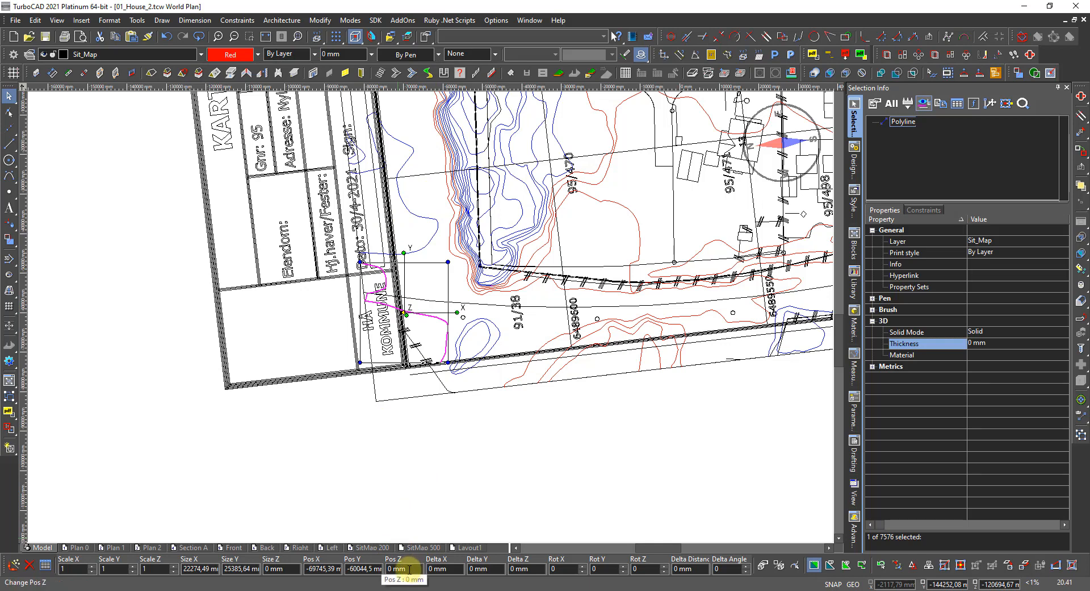
left_click(413, 568)
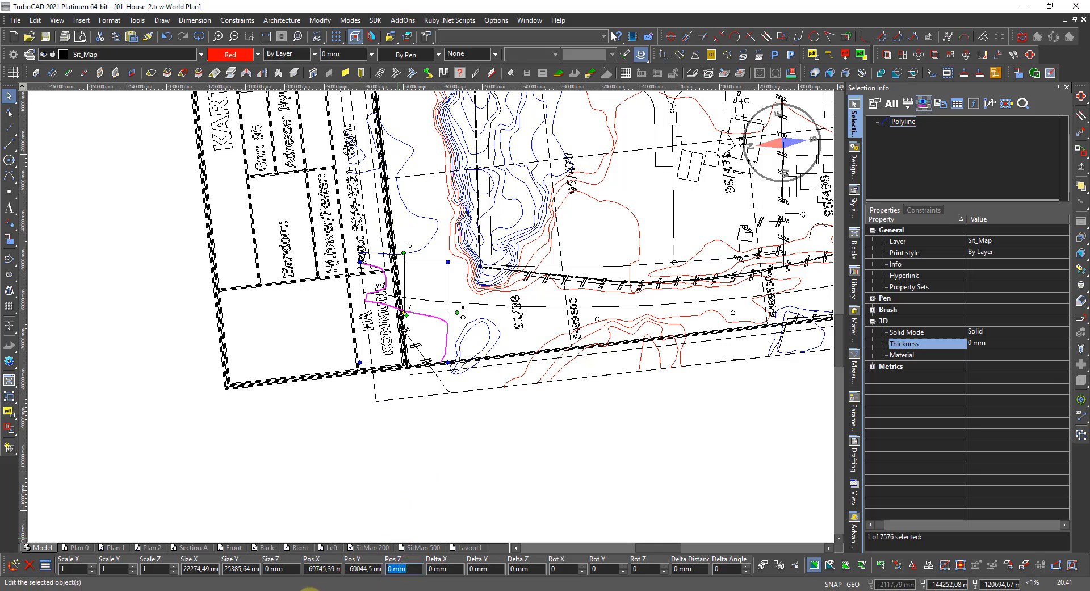
type("1500")
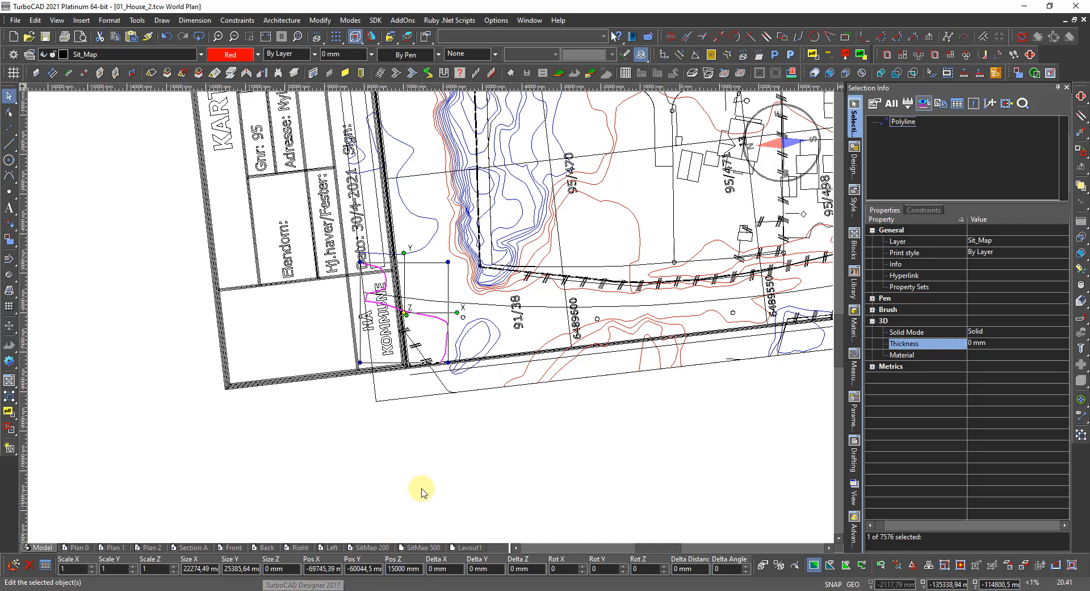
scroll(457, 336, "up", 2)
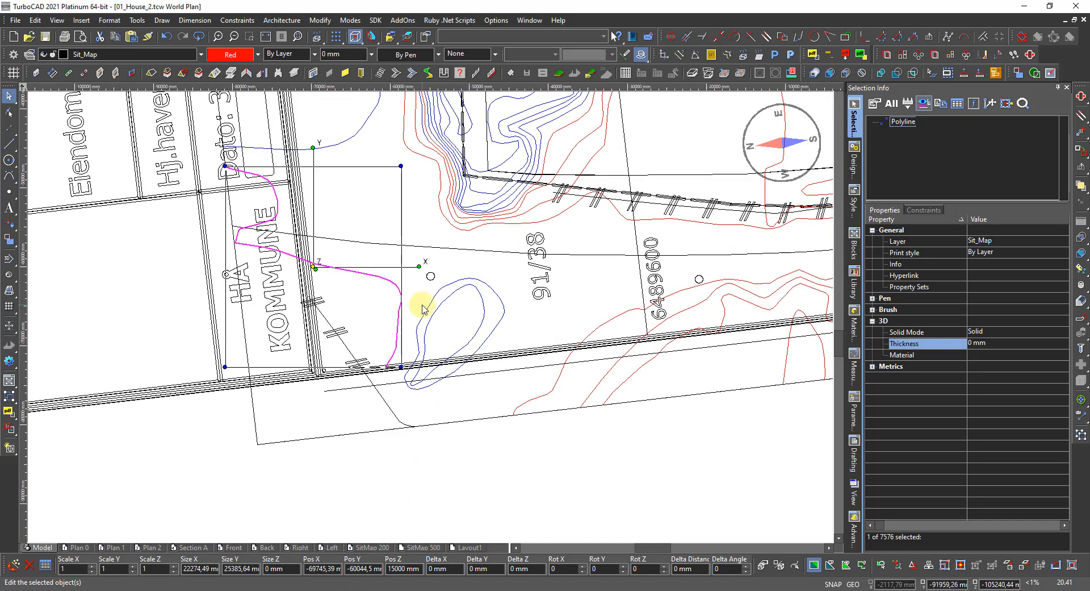
Raise the outer oval contour near 91/38 to 16000 mm (Pos Z 160) and make it red.
left_click(449, 288)
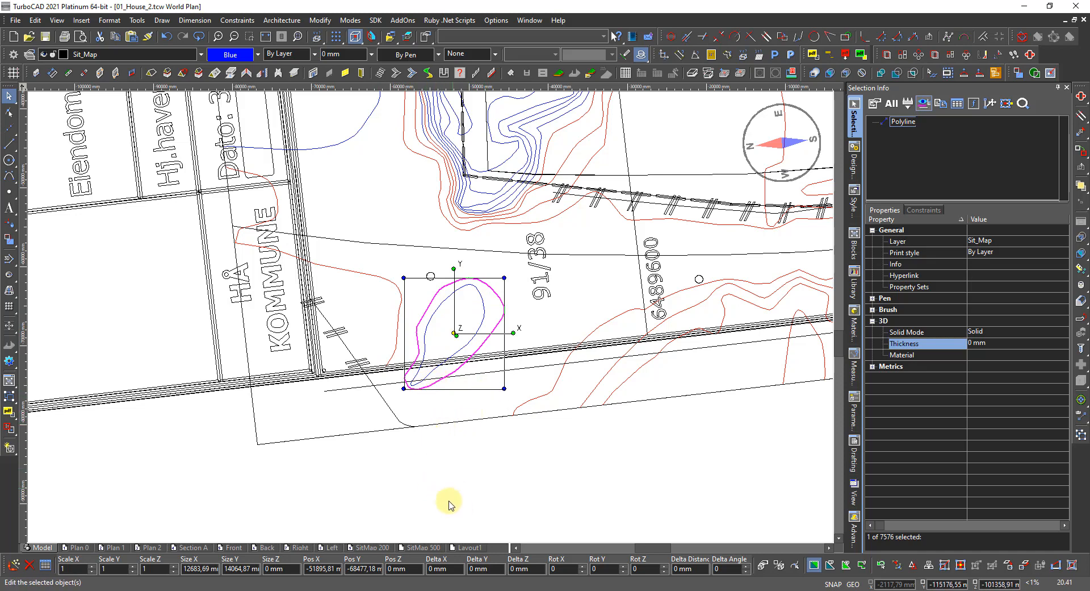
left_click(413, 567)
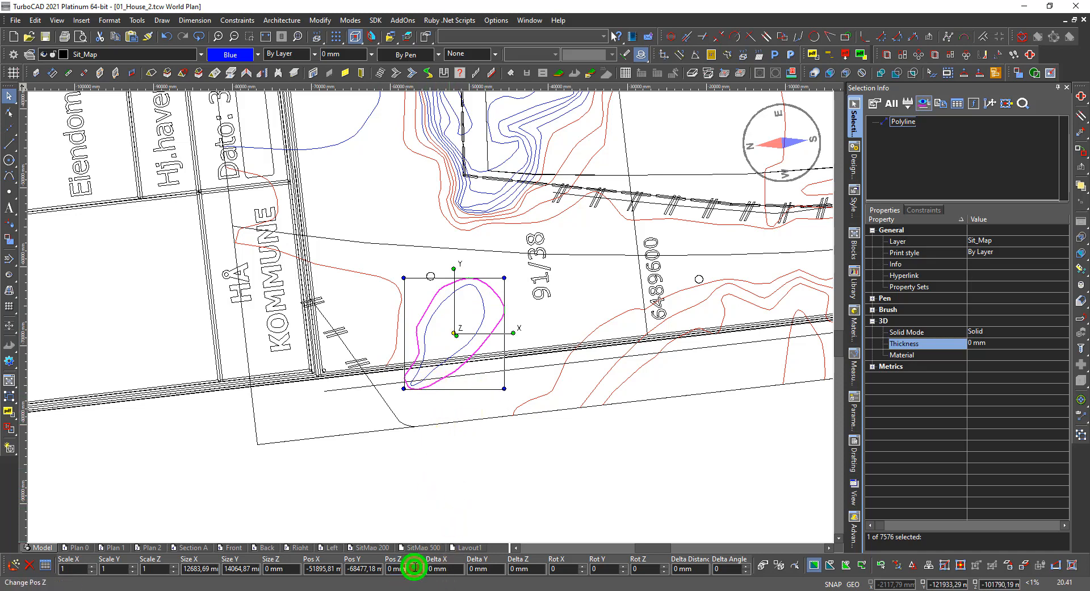
type("16000")
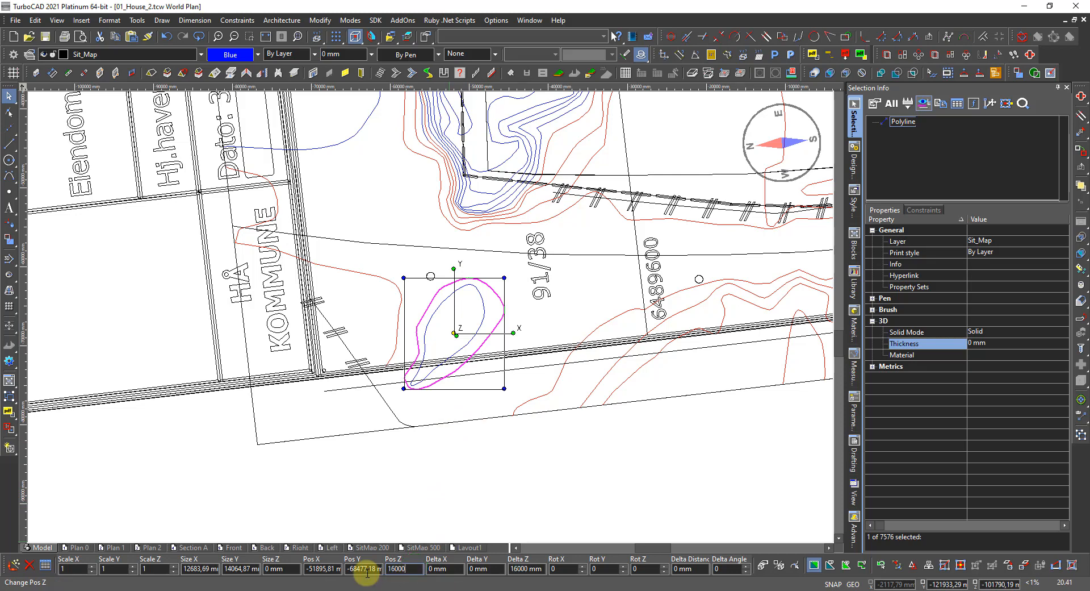
key("Return")
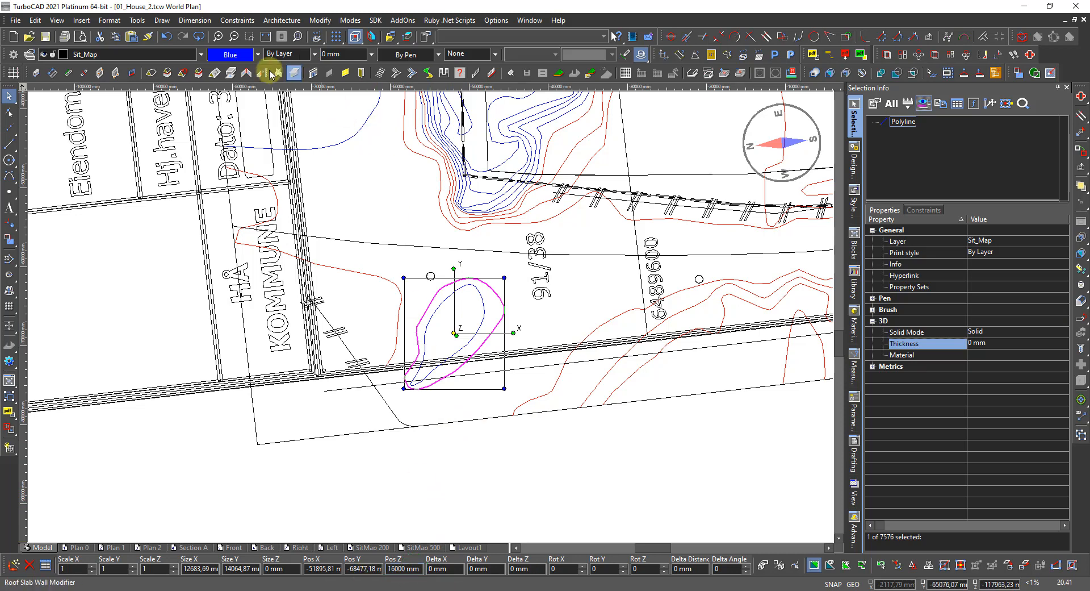
left_click(227, 57)
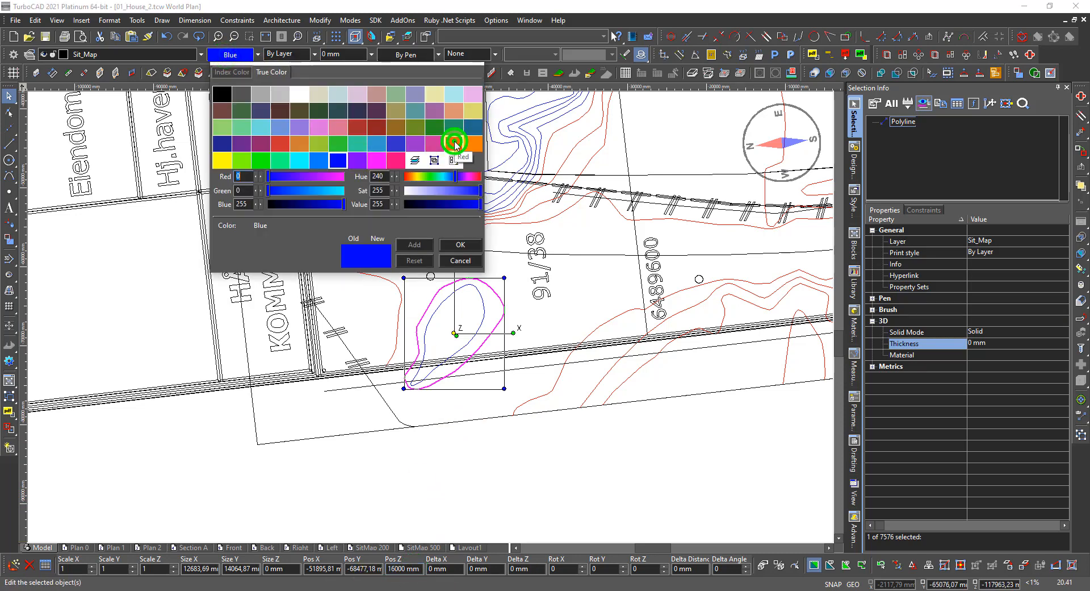
left_click(455, 141)
Make the inner oval contour red and raise it to 17000 mm.
left_click(444, 297)
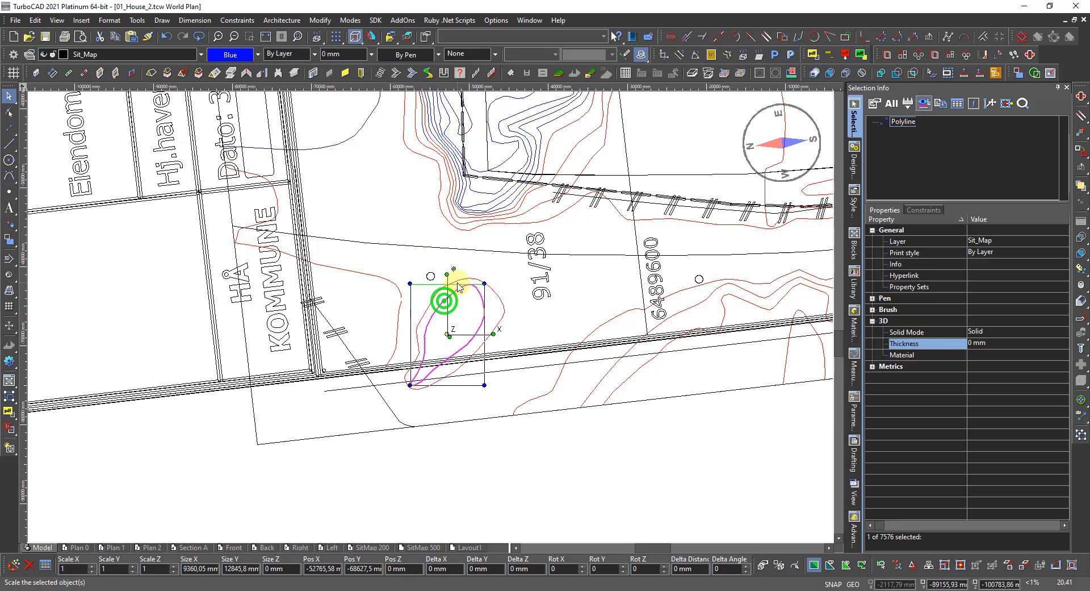
left_click(235, 54)
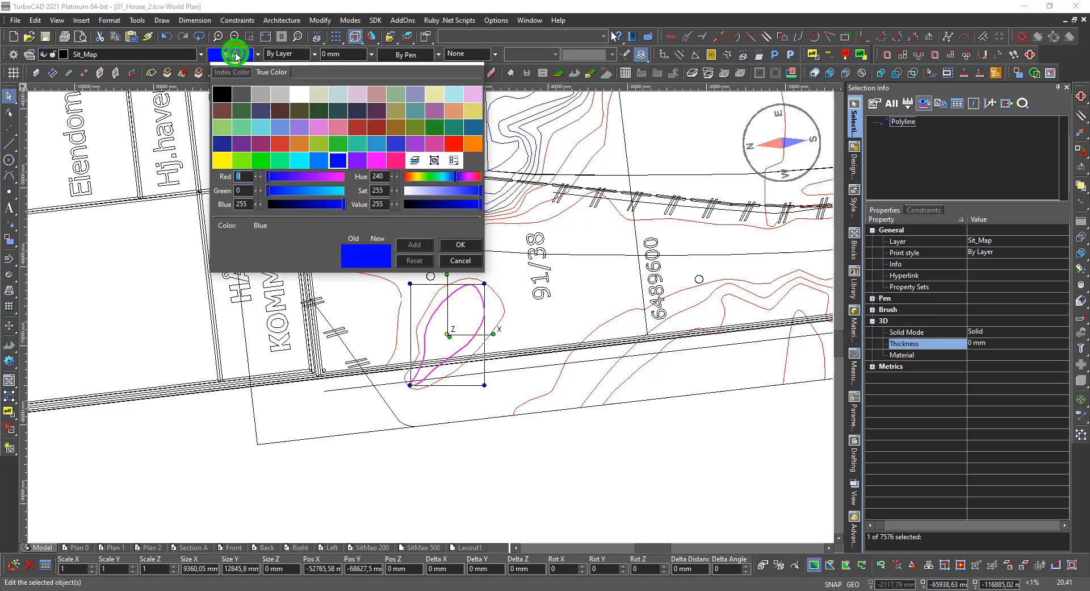
left_click(454, 143)
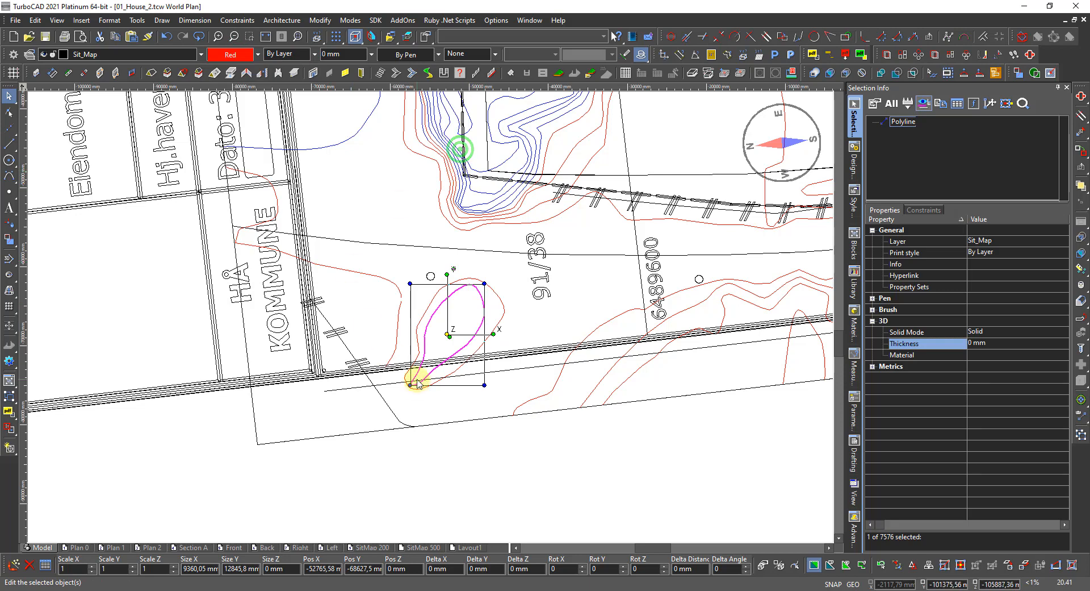
left_click(410, 568)
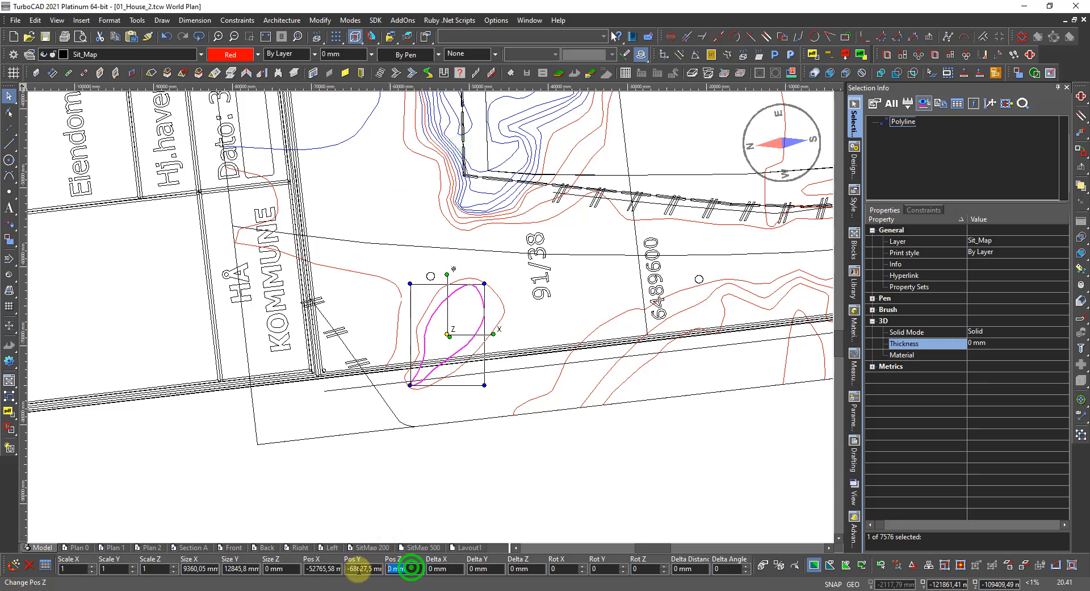
type("17000")
key("Return")
scroll(285, 518, "down", 1)
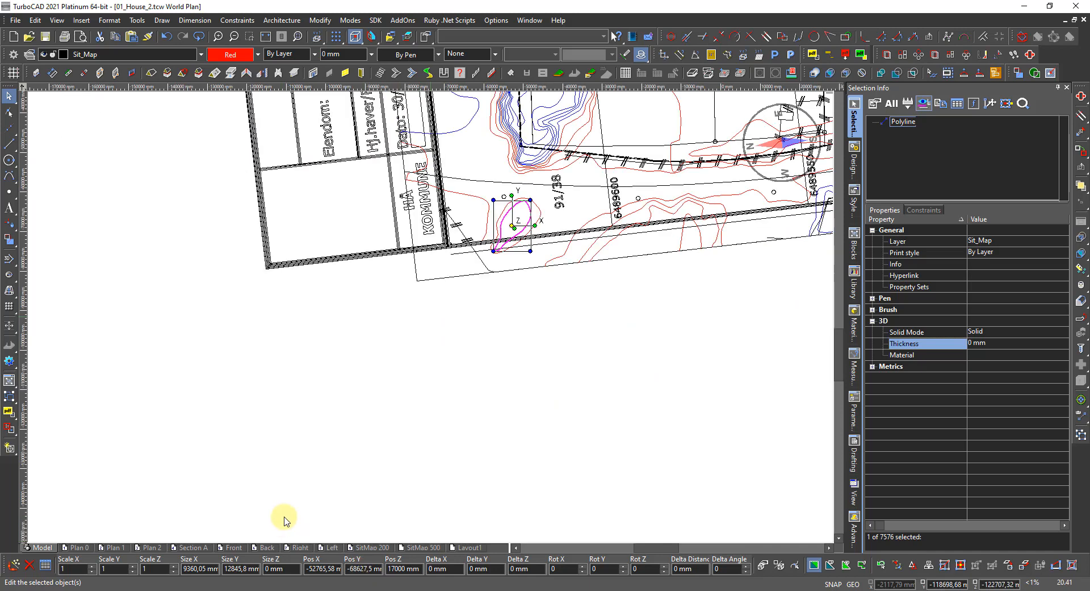
scroll(465, 276, "down", 1)
scroll(432, 325, "up", 1)
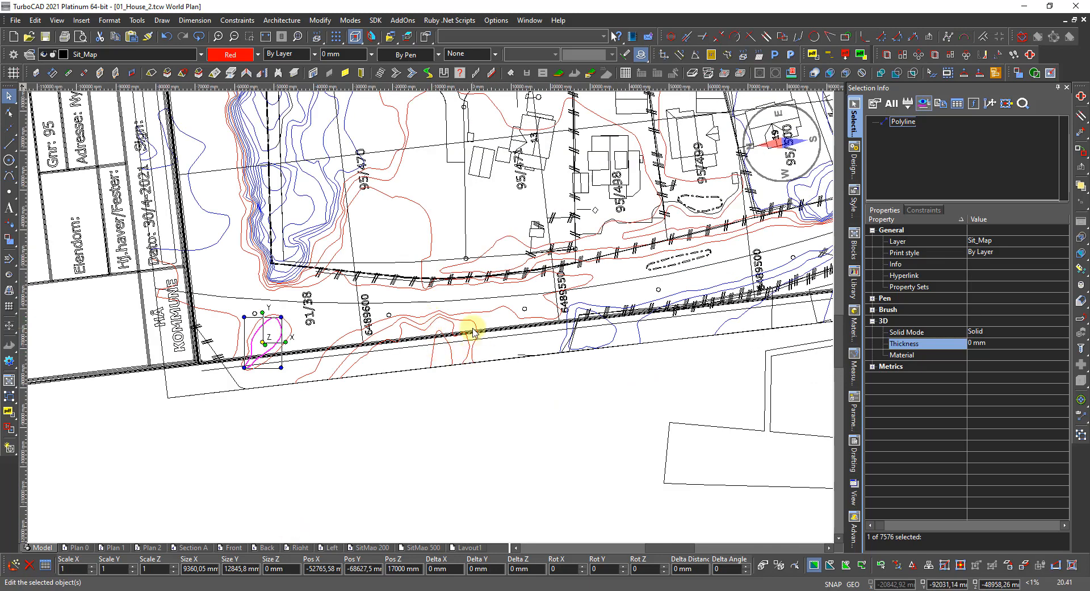
scroll(599, 316, "up", 1)
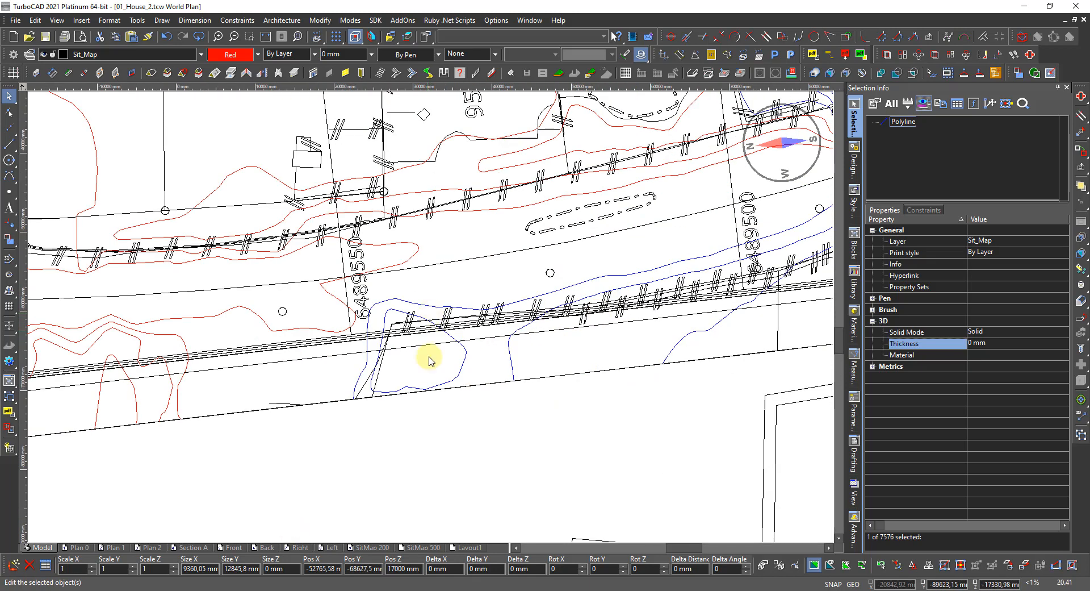
scroll(436, 376, "down", 1)
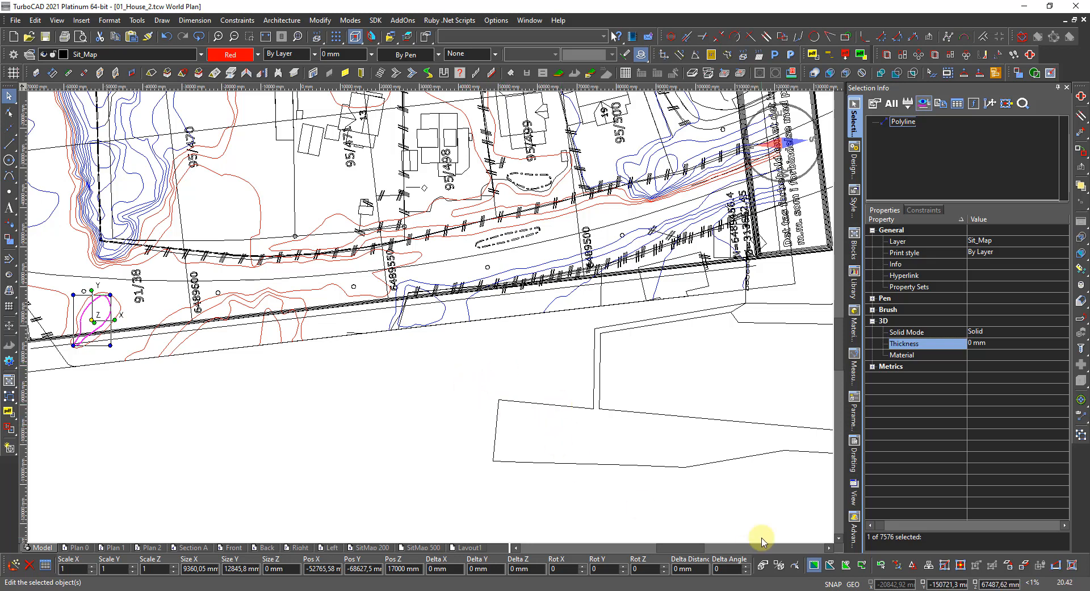
Clear the selection and zoom out to view the whole site plan's red contours.
left_click(966, 589)
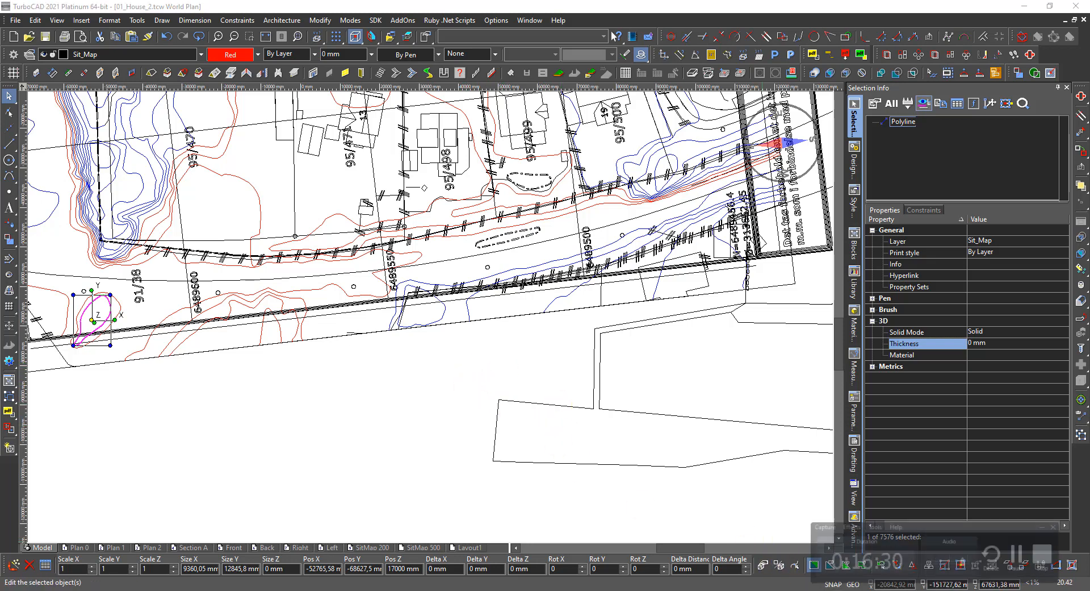
left_click(1036, 550)
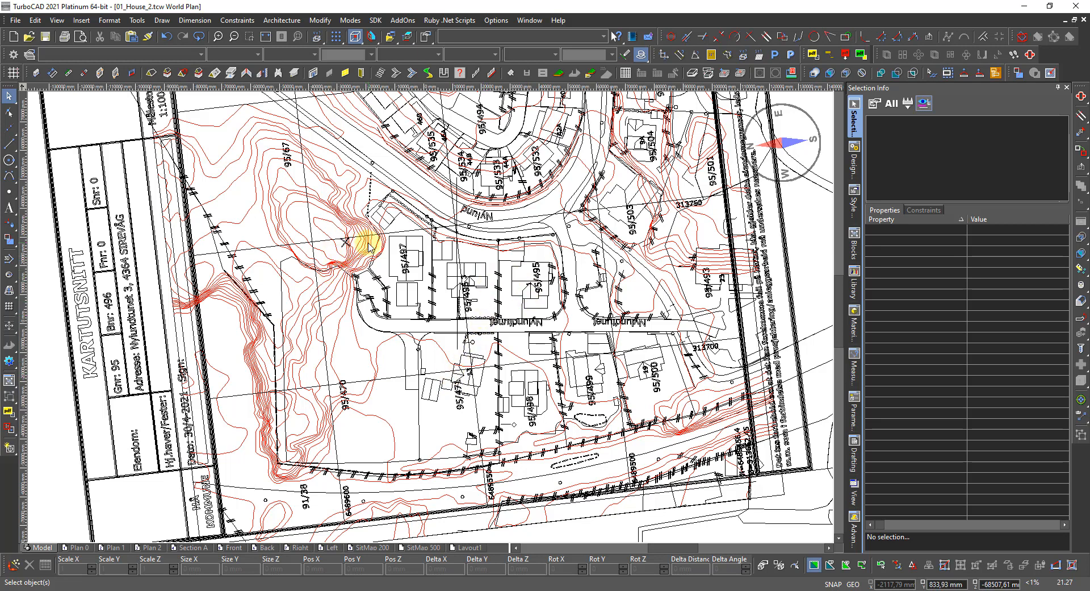
scroll(453, 306, "down", 3)
scroll(436, 318, "up", 3)
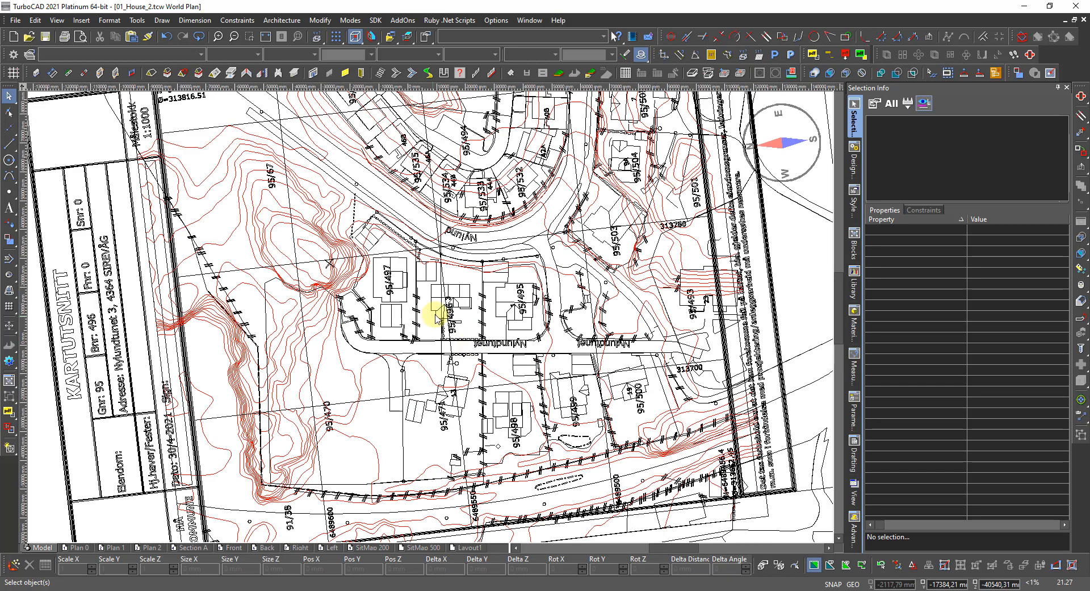
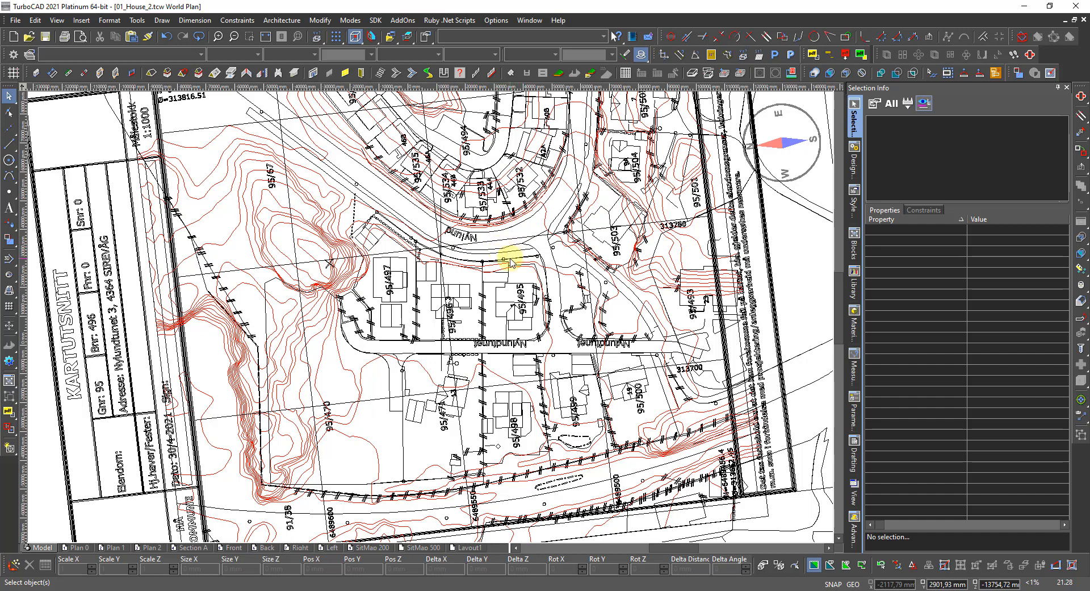
Zoom out on the site map and bring up Select by Colors, listing Black, By Layer and Red.
scroll(548, 287, "down", 2)
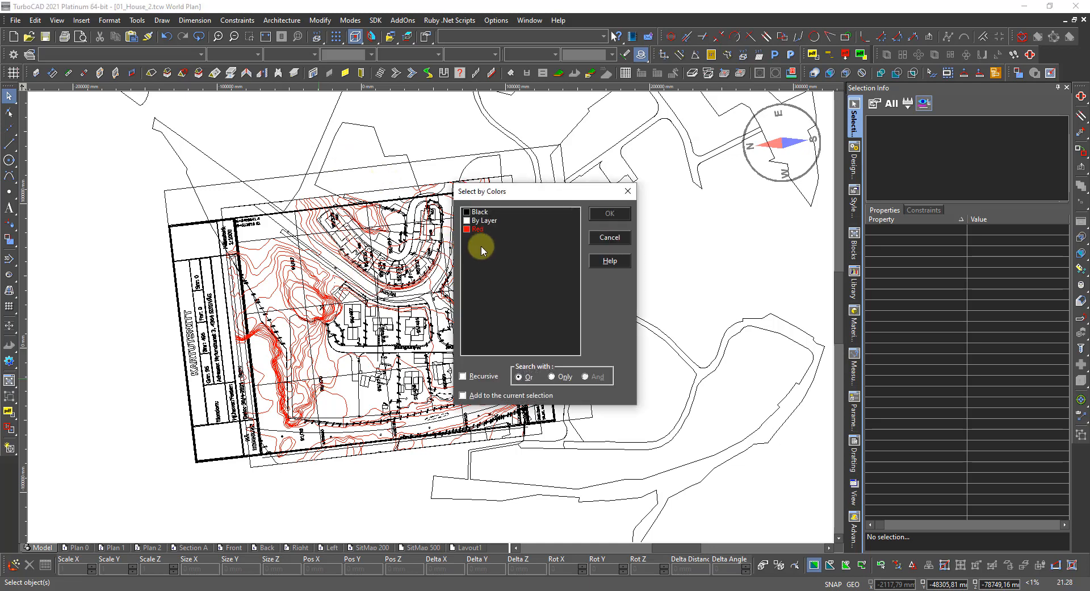
Select all 94 red contour polylines by colour and show the Design Director layer list.
left_click(468, 229)
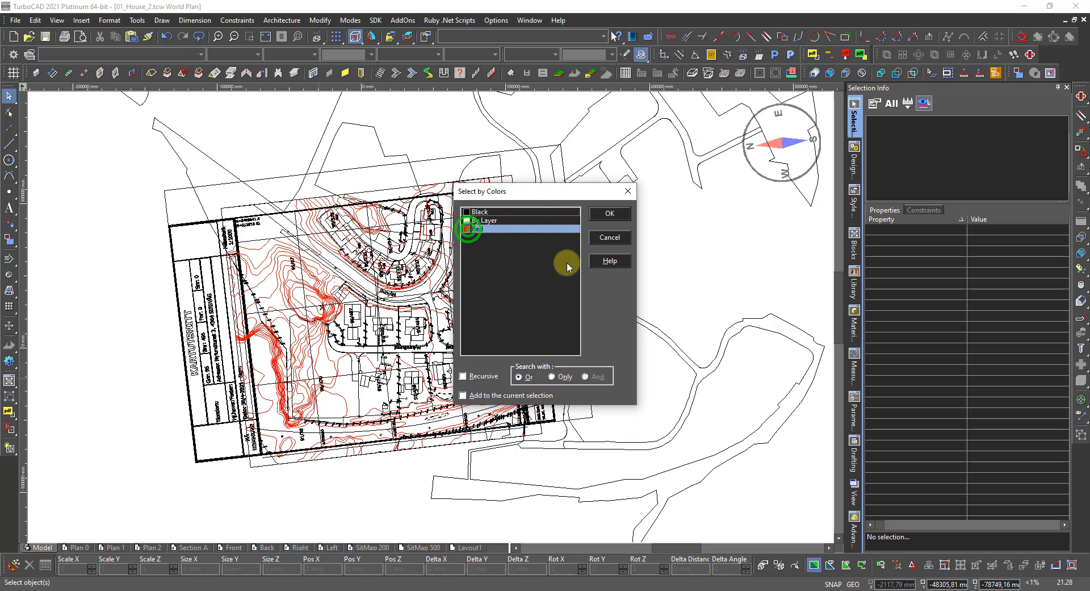
left_click(608, 216)
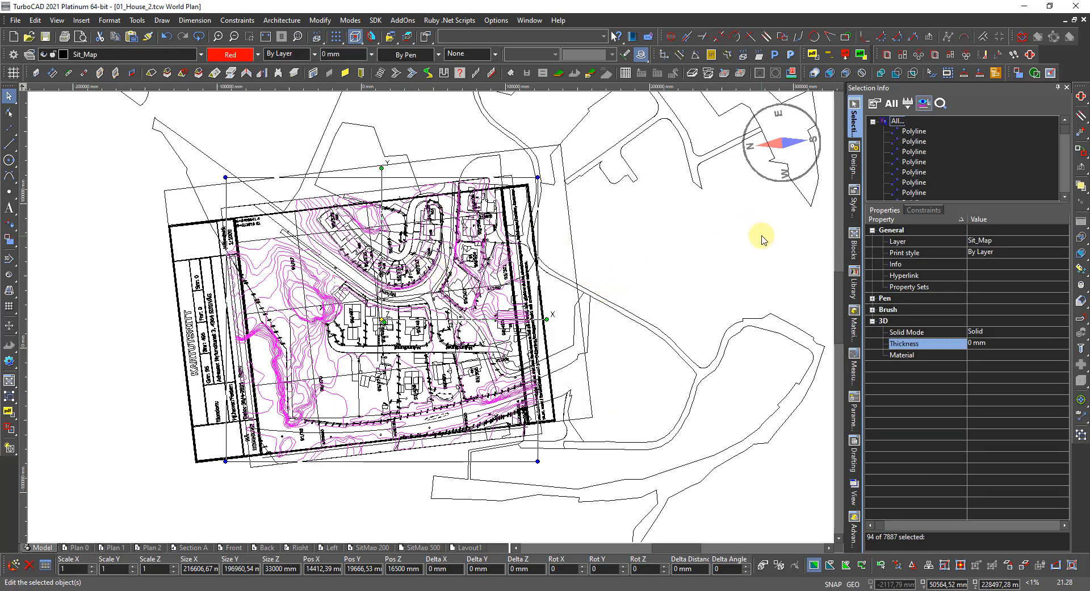
left_click(853, 160)
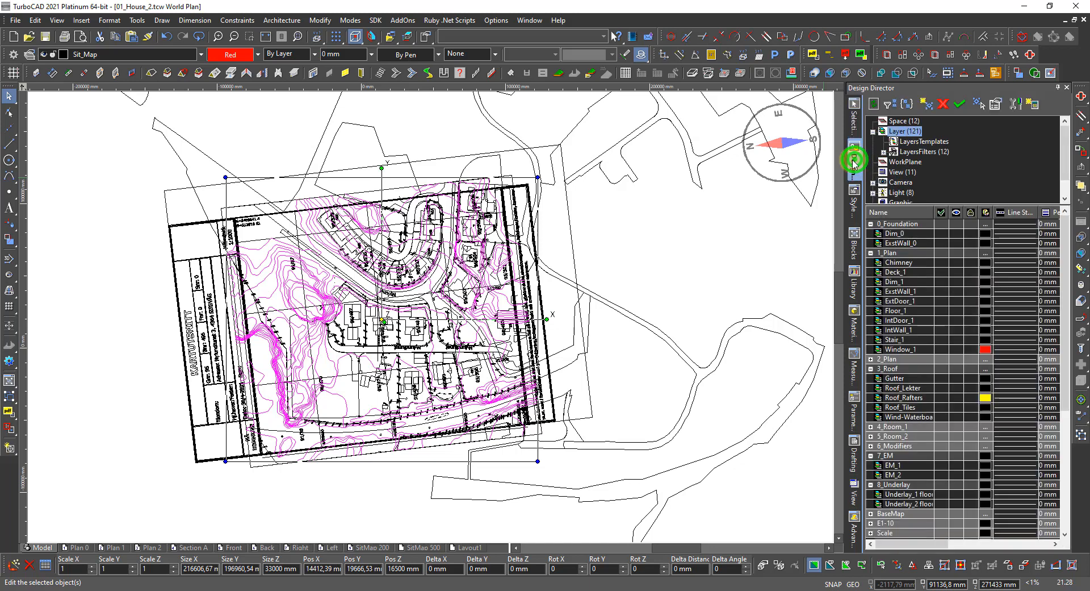
Create the new layer Sit_Map(2), raising the layer count to 122.
left_click(926, 105)
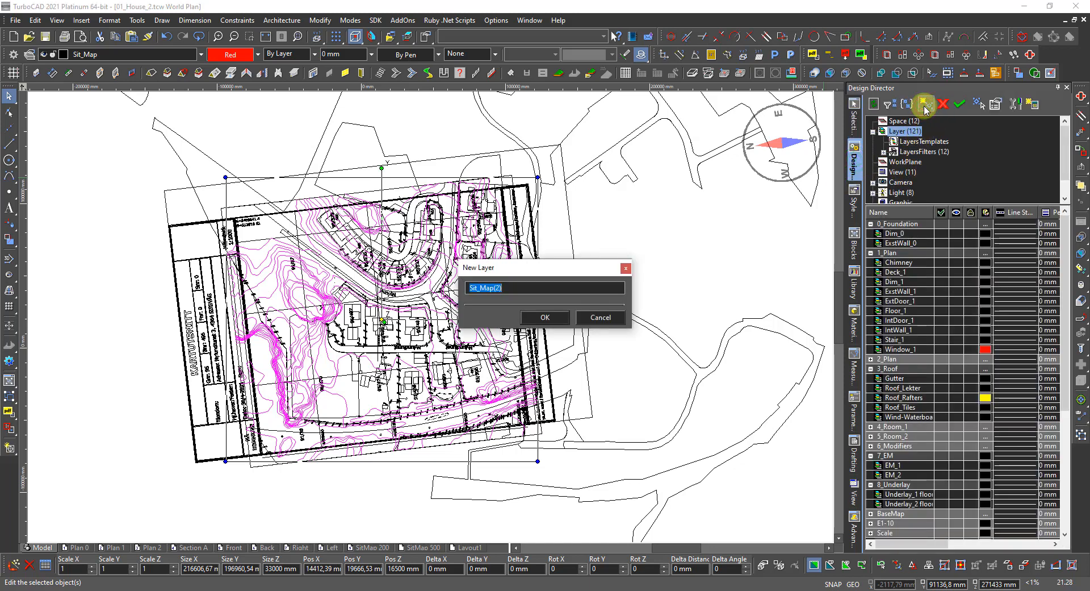
left_click(543, 319)
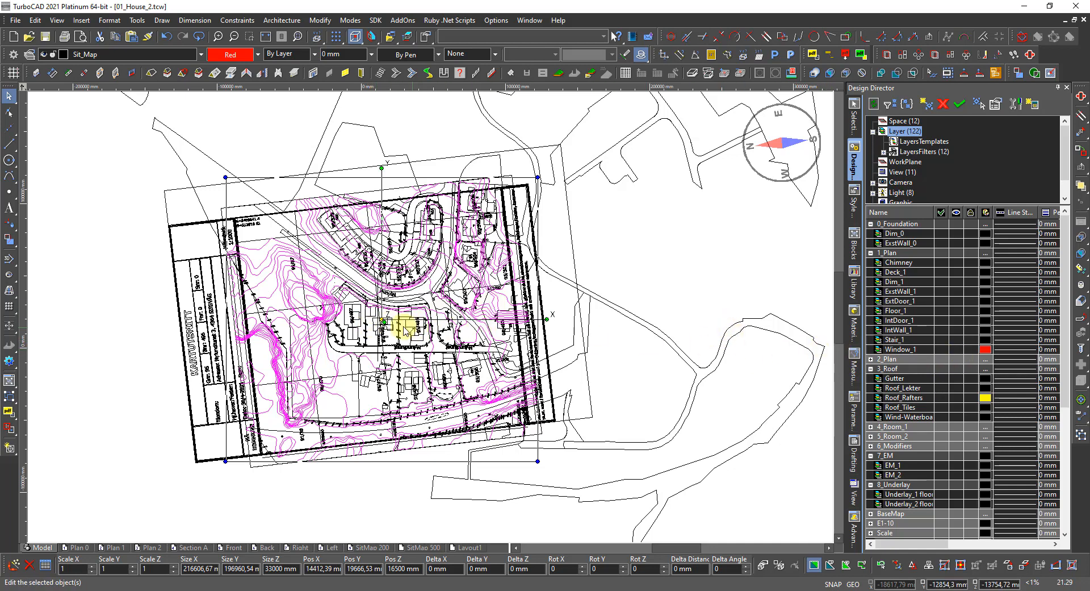
scroll(392, 317, "up", 3)
scroll(425, 307, "up", 2)
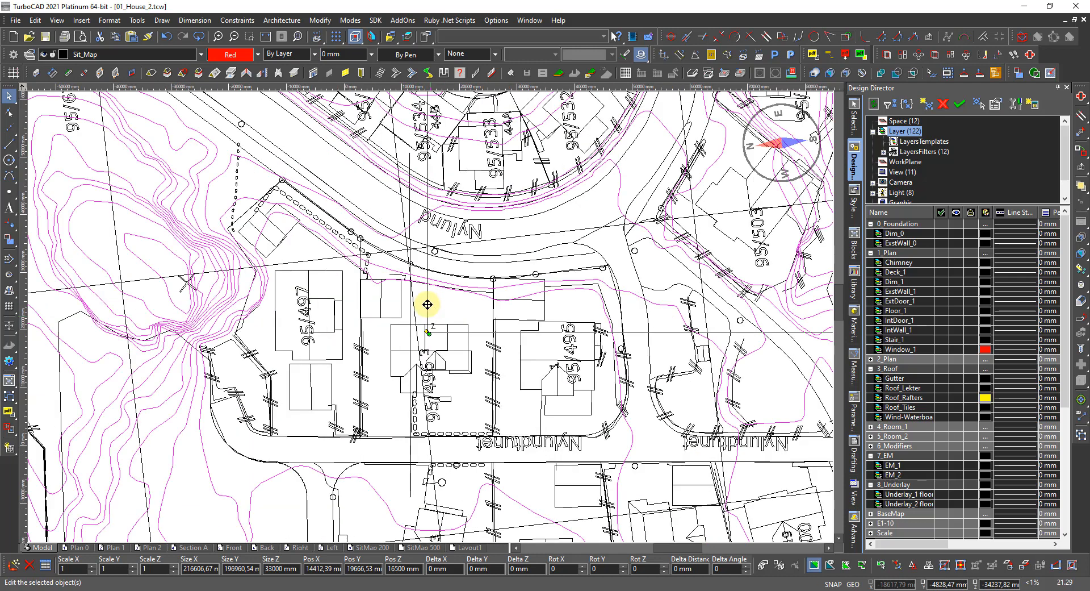
scroll(425, 305, "down", 1)
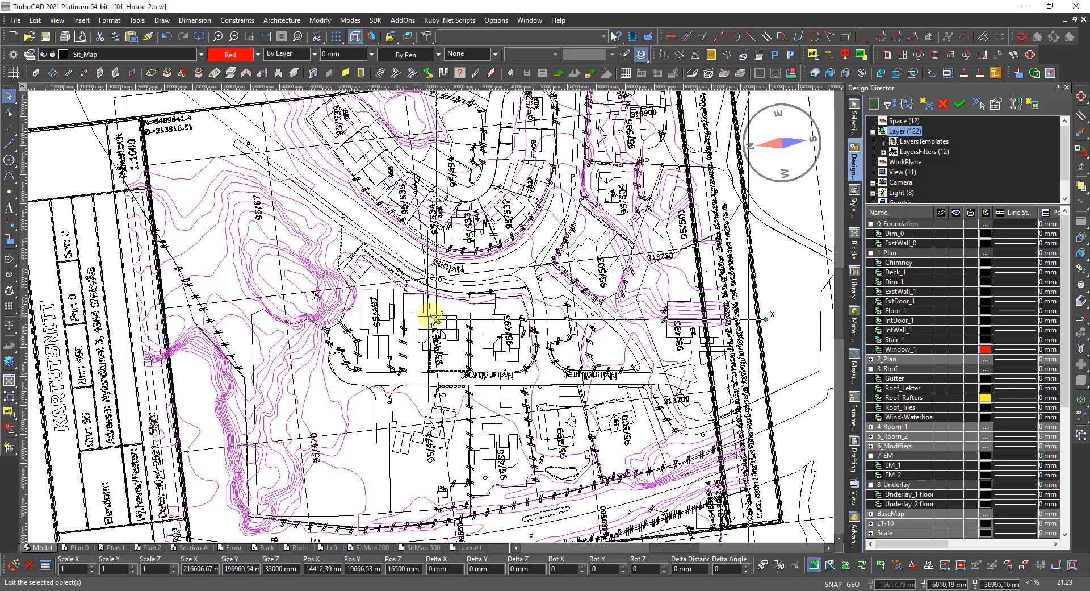
scroll(433, 319, "down", 3)
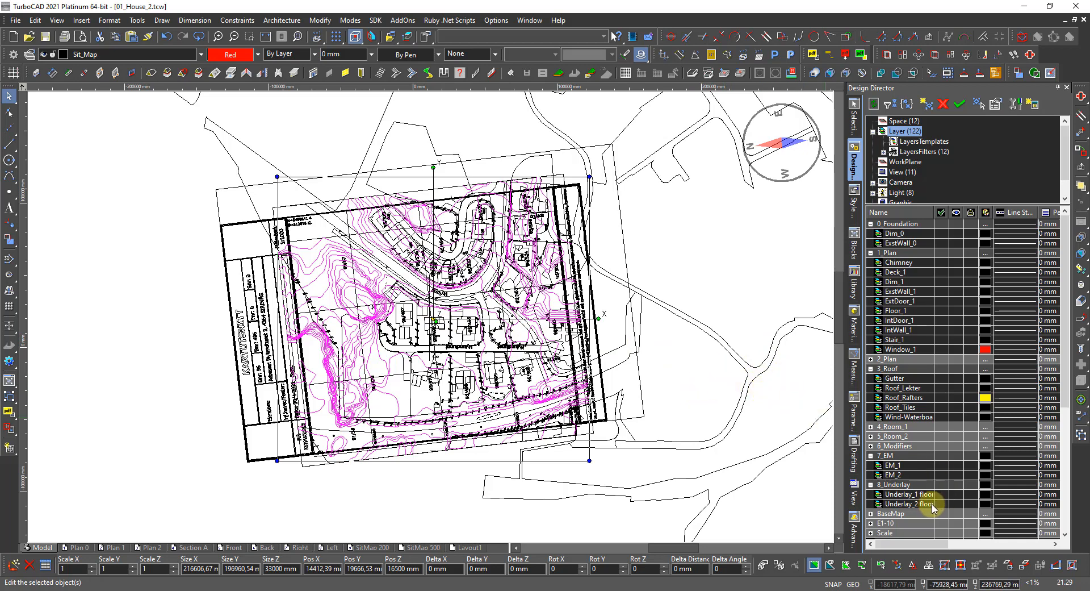
scroll(907, 518, "down", 2)
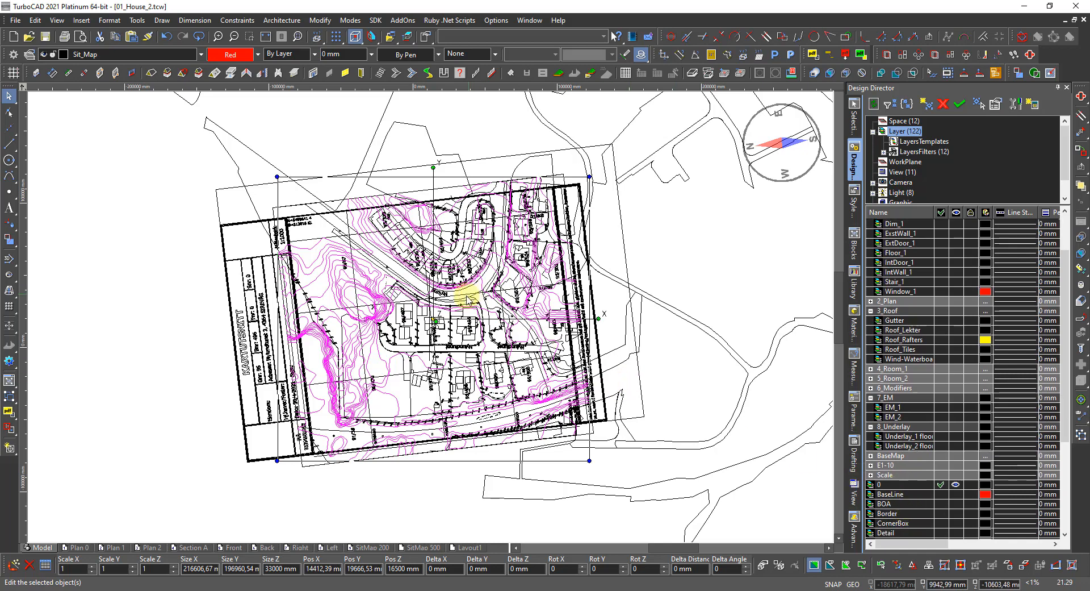
scroll(427, 300, "up", 2)
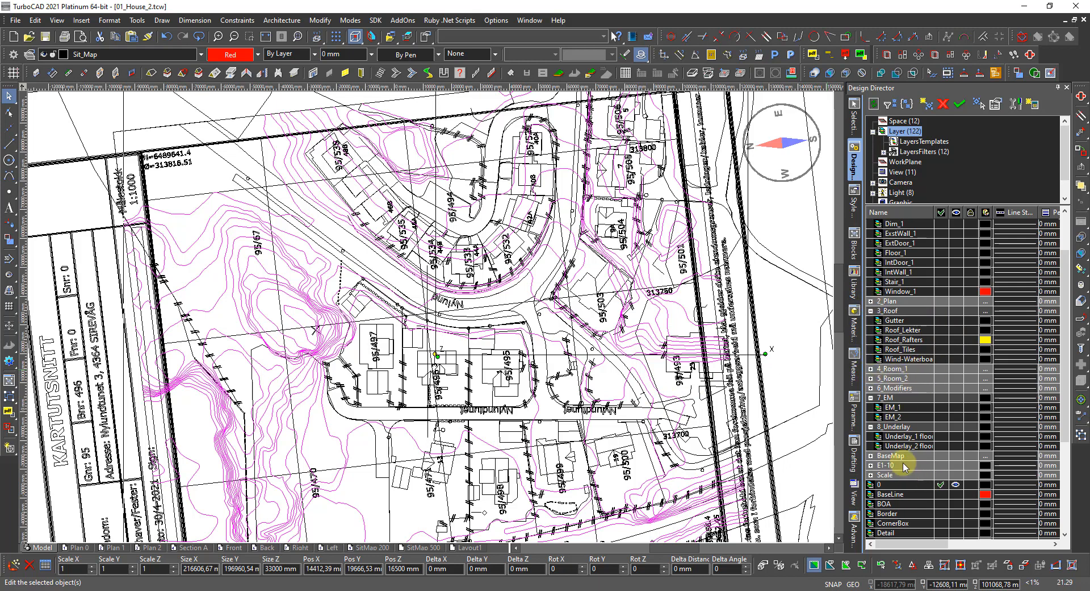
Clear the selection and try the 2_Plan group's expand, visibility and colour controls without changes.
key("Escape")
left_click(872, 302)
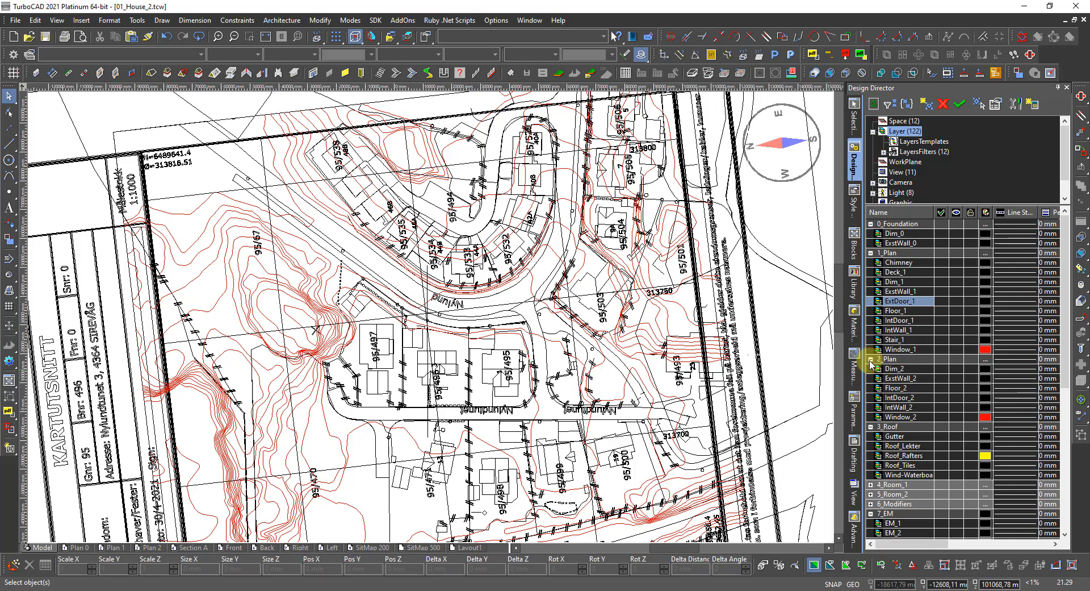
left_click(871, 360)
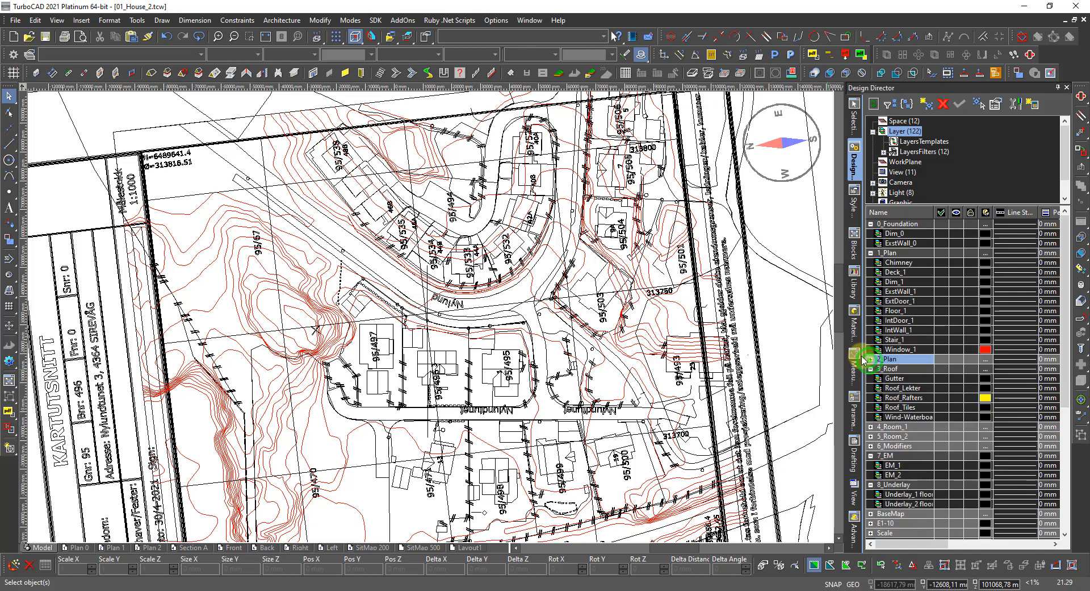
left_click(957, 359)
left_click(957, 359)
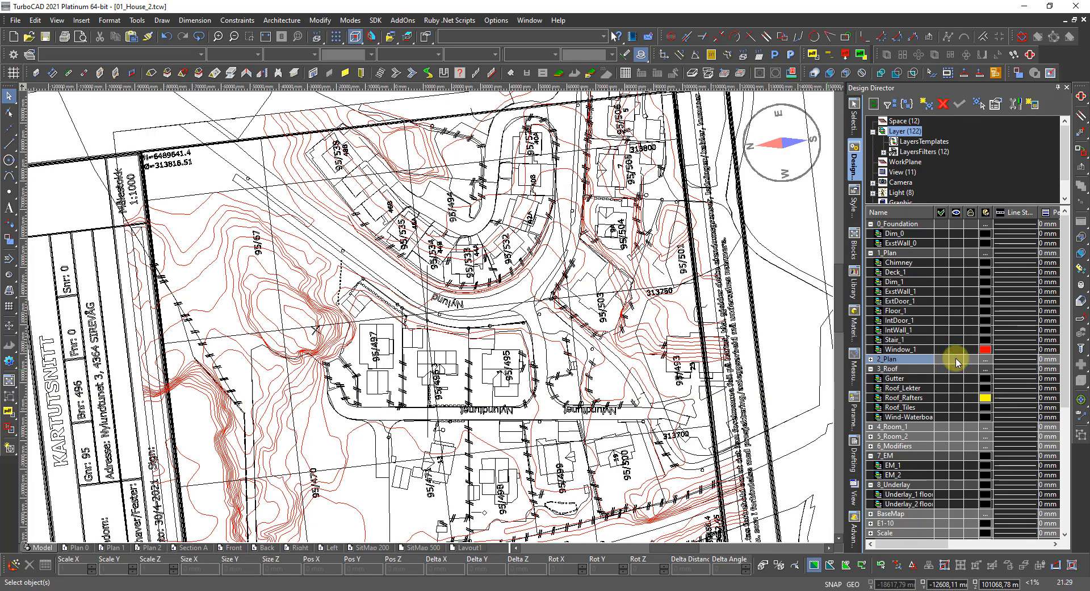
left_click(986, 359)
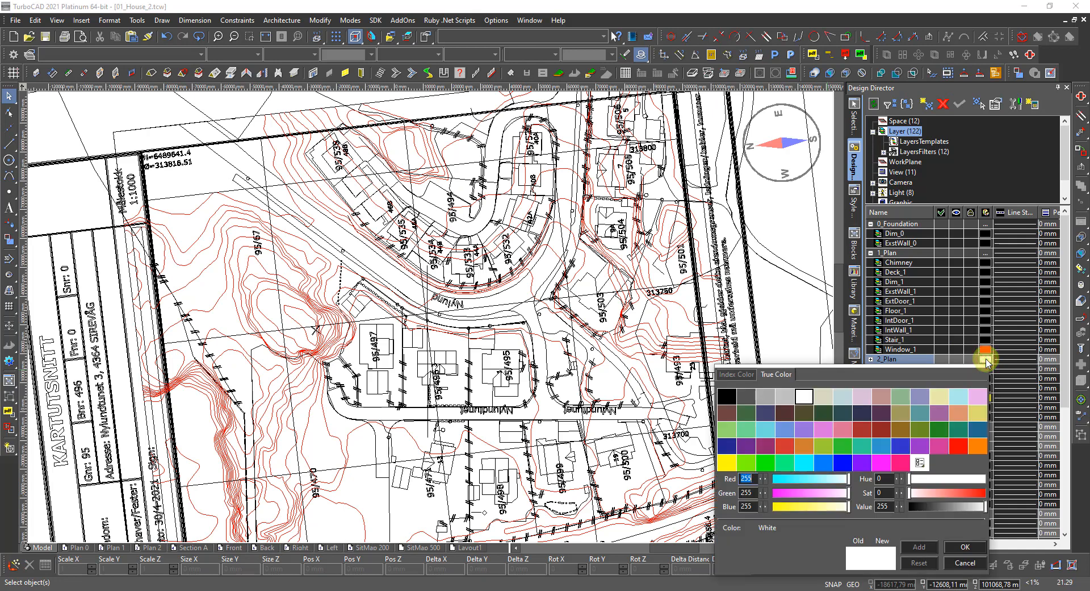
left_click(986, 360)
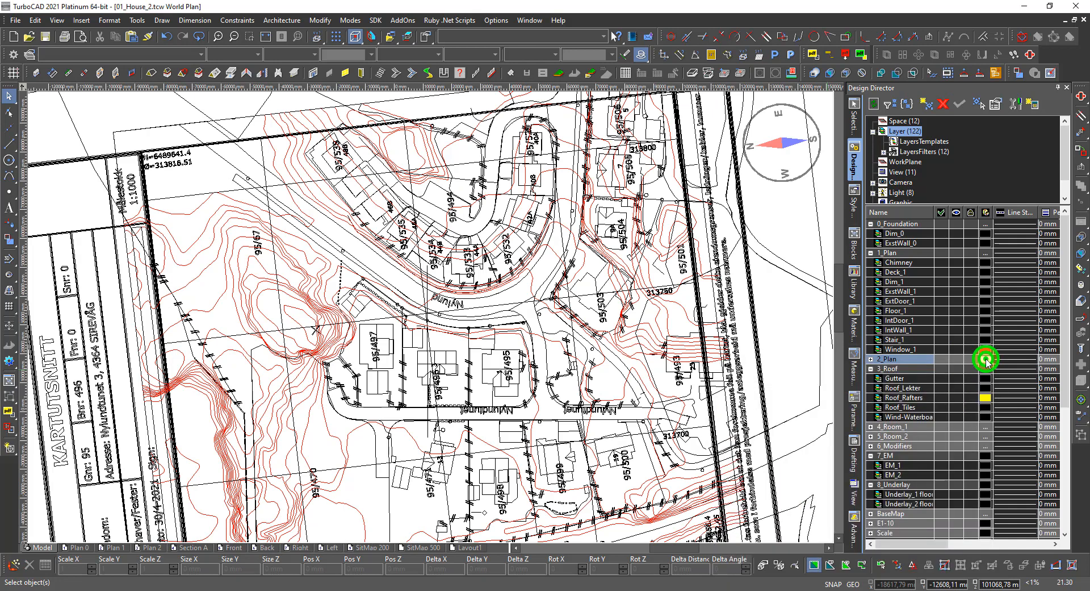
Expand 2_Plan and set the Window_2 layer colour to black.
left_click(872, 359)
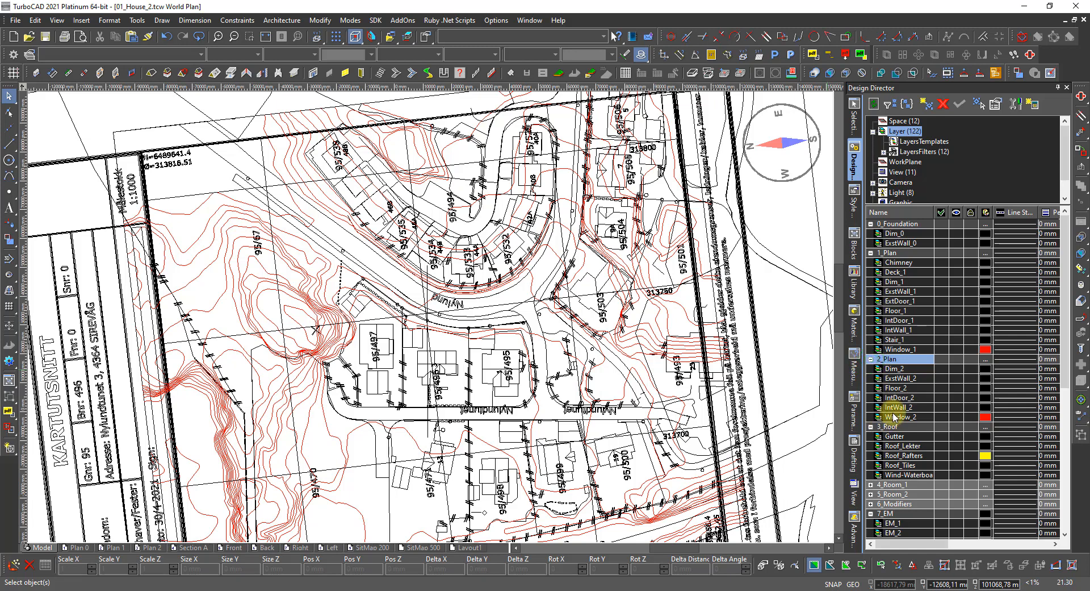
left_click(984, 419)
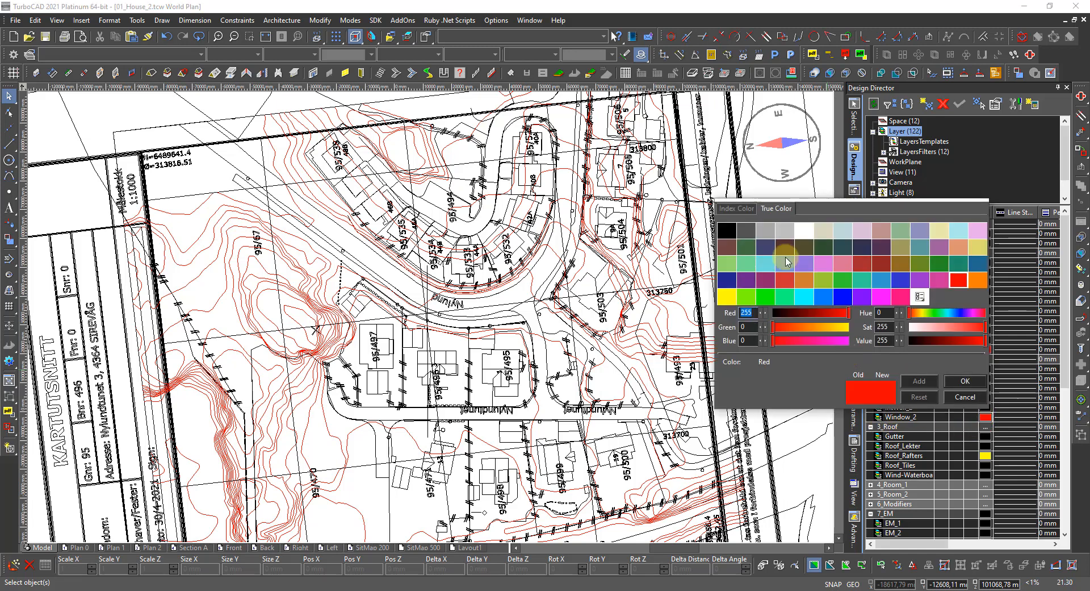
double_click(727, 231)
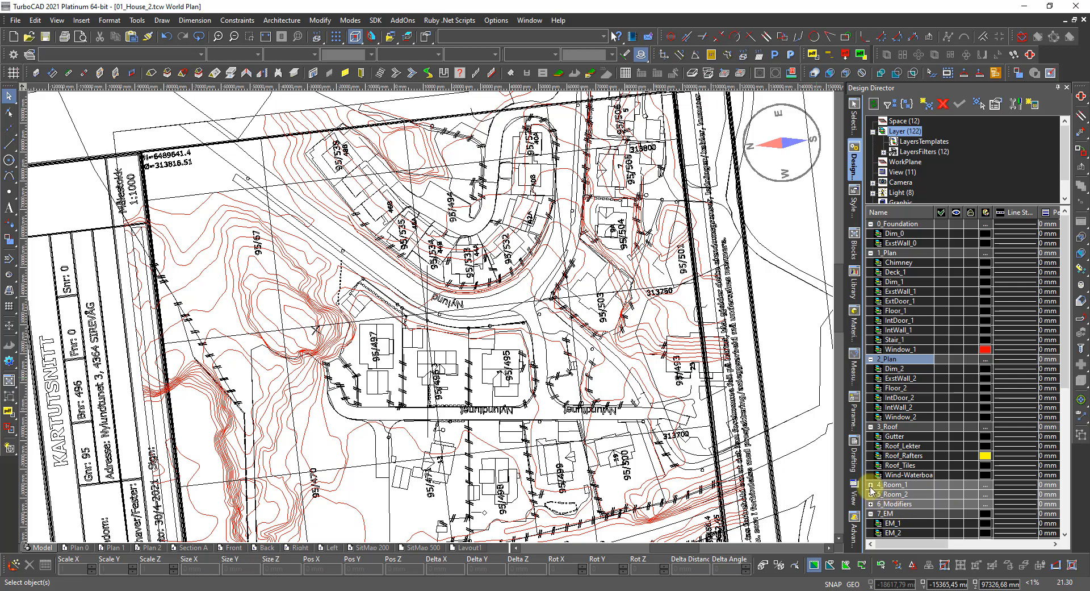
Expand the 4_Room_1, 5_Room_2 and 6_Modifiers layer groups while scrolling down the list.
left_click(869, 484)
scroll(872, 480, "down", 2)
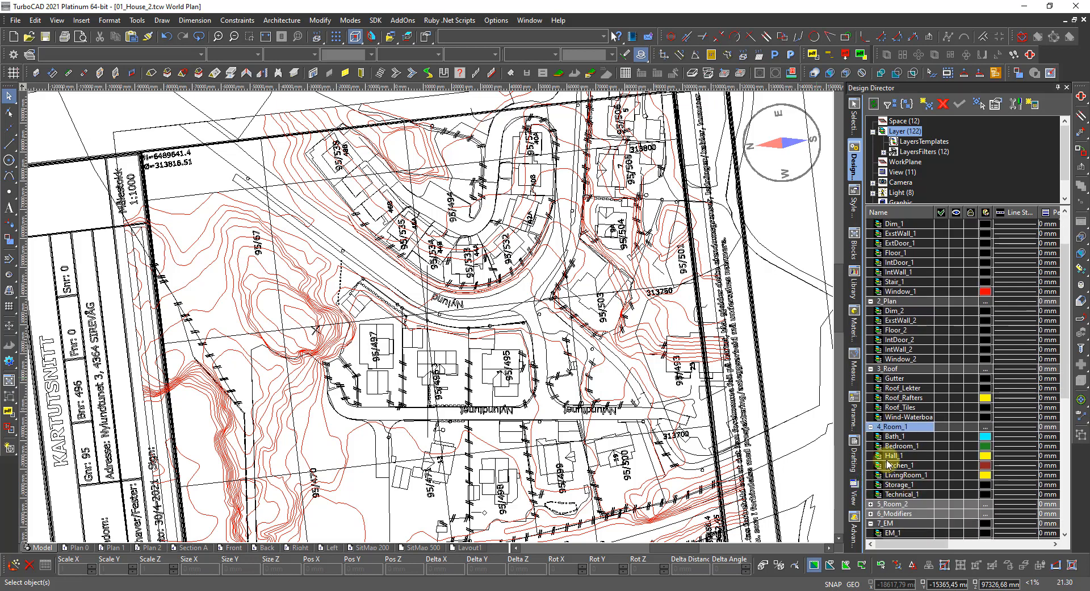
scroll(905, 453, "down", 1)
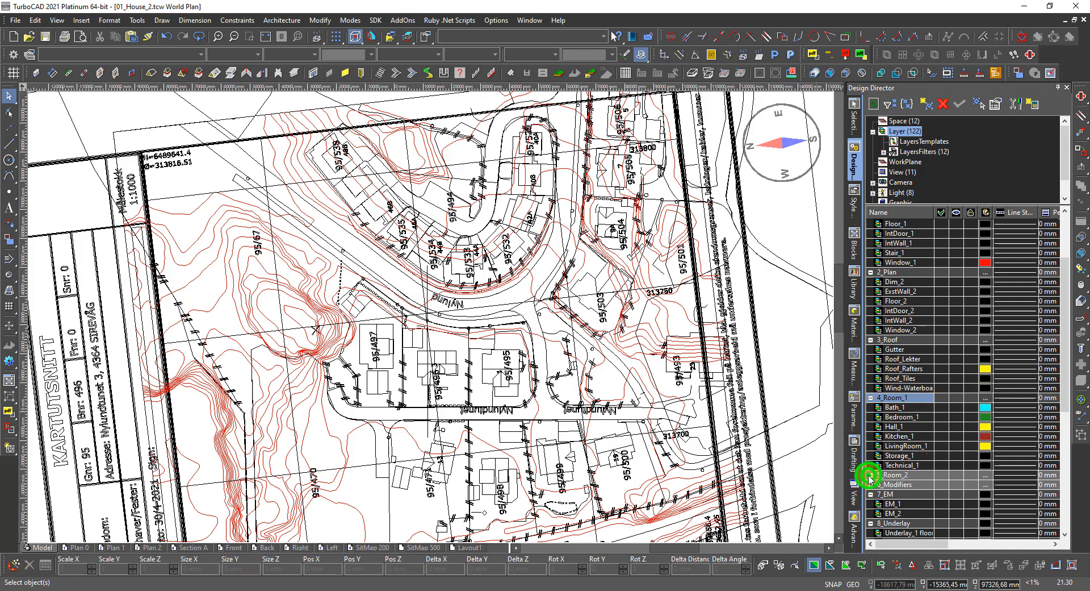
left_click(870, 475)
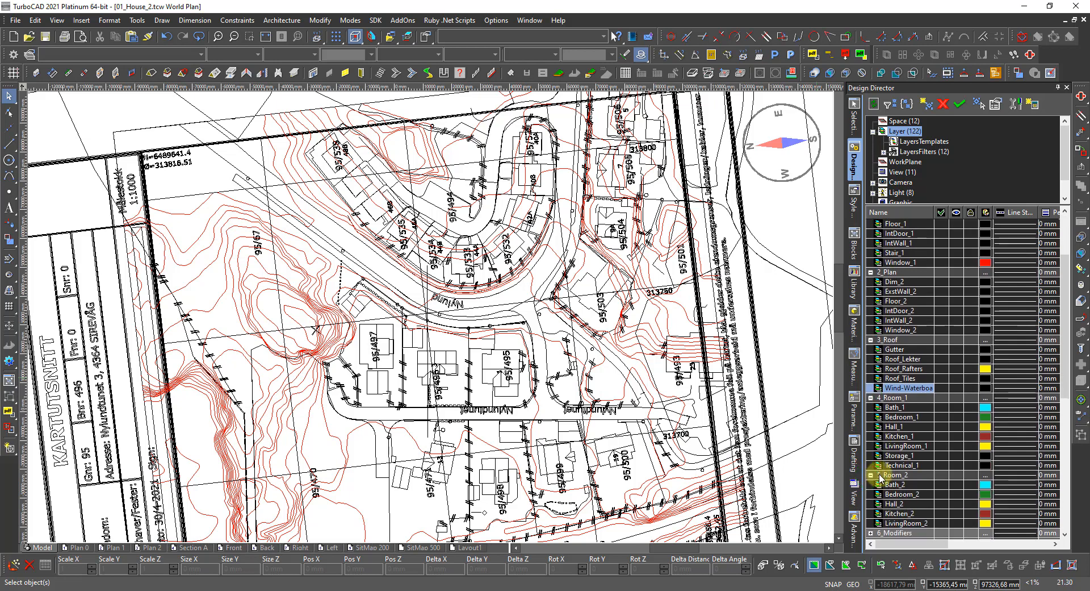
scroll(878, 477, "down", 2)
left_click(872, 476)
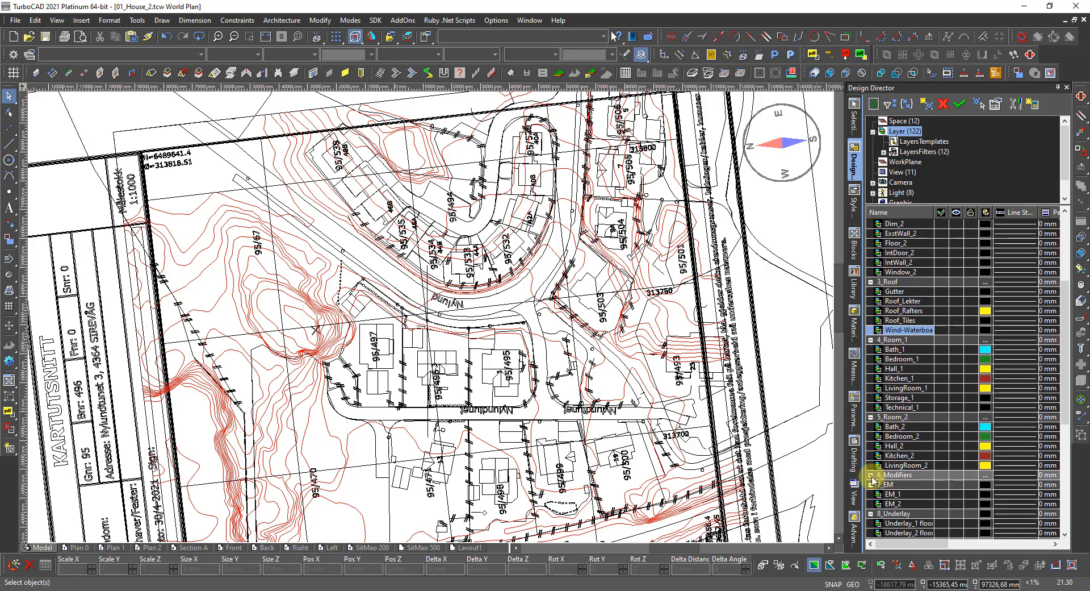
scroll(929, 485, "up", 3)
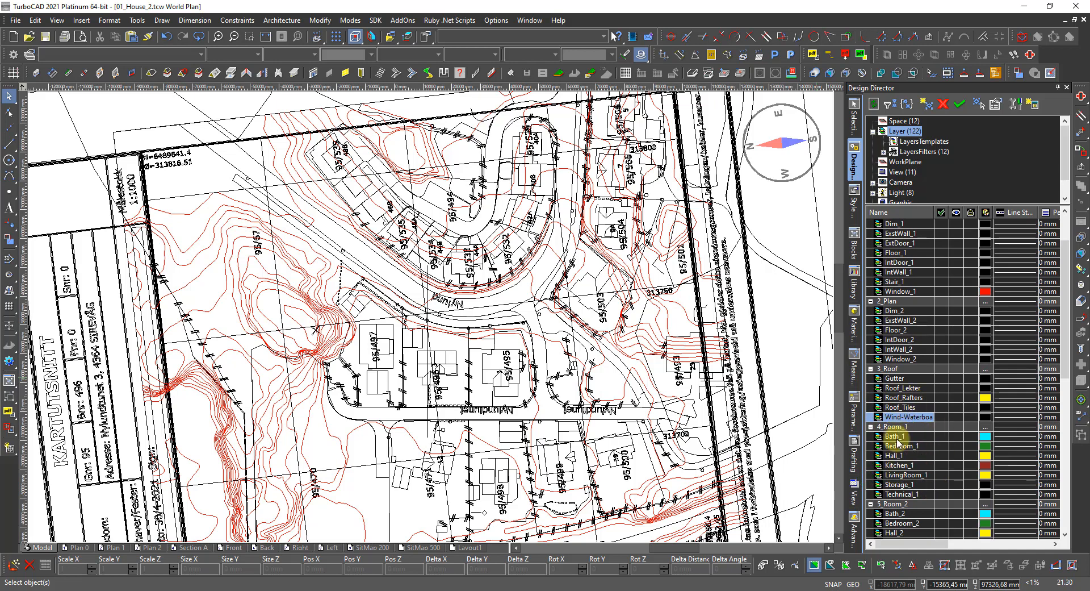
scroll(892, 448, "down", 2)
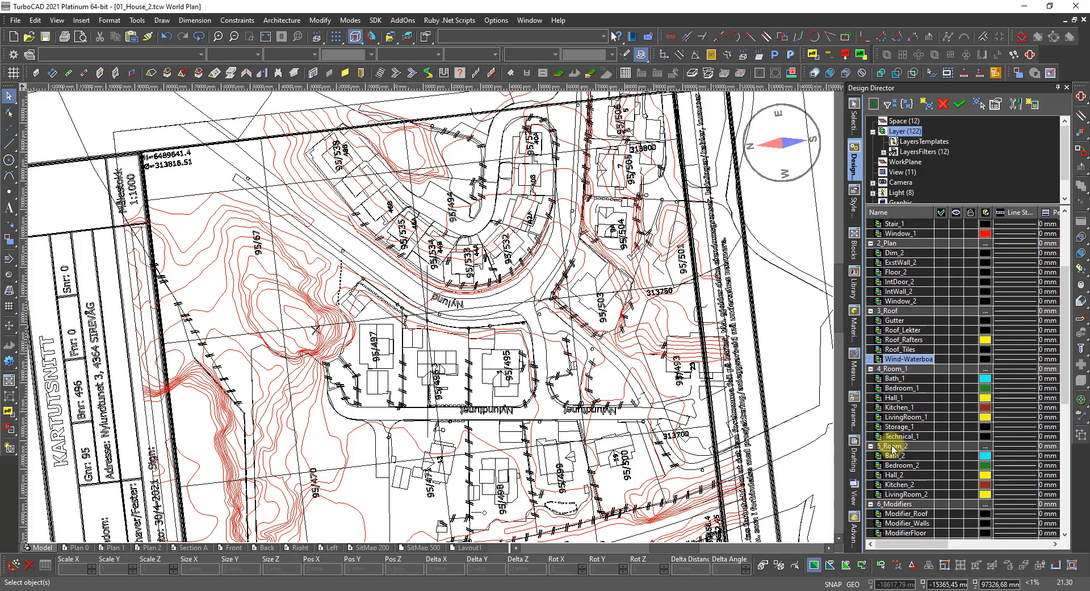
scroll(894, 449, "down", 1)
scroll(965, 488, "down", 1)
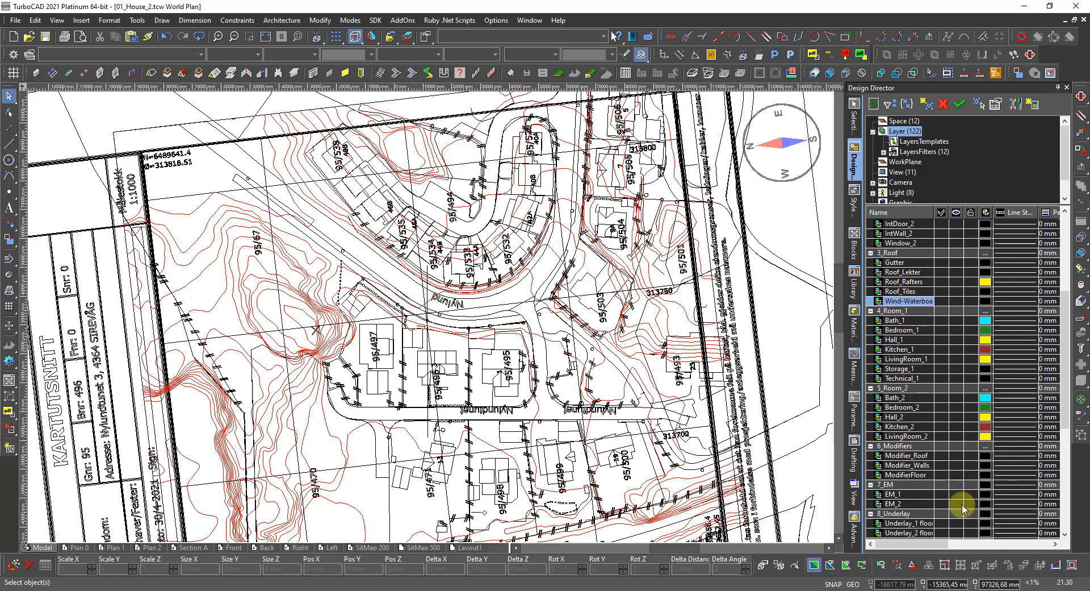
scroll(971, 499, "down", 1)
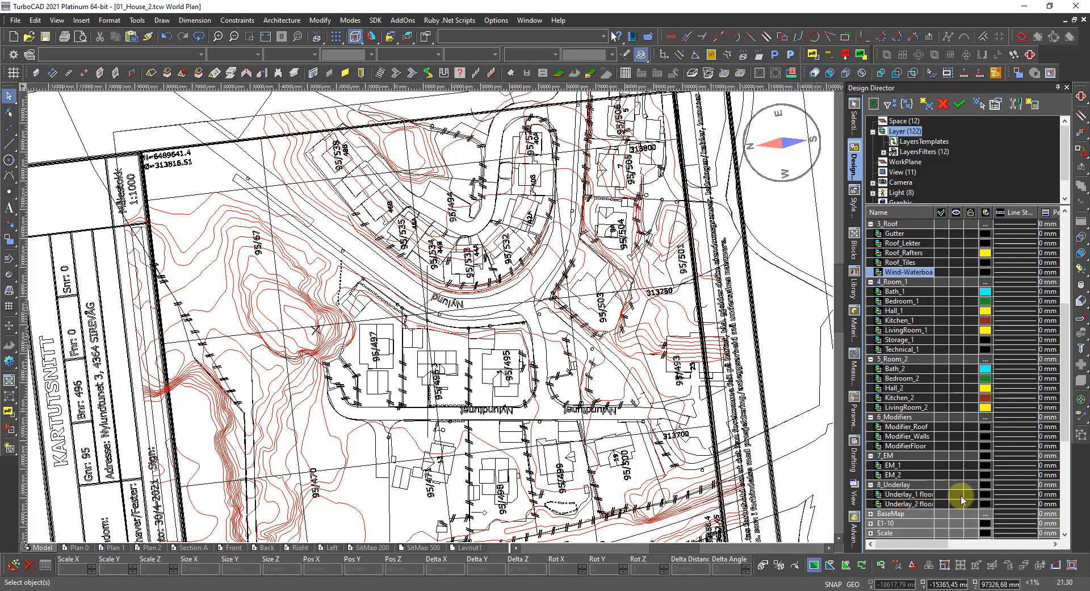
scroll(928, 500, "down", 1)
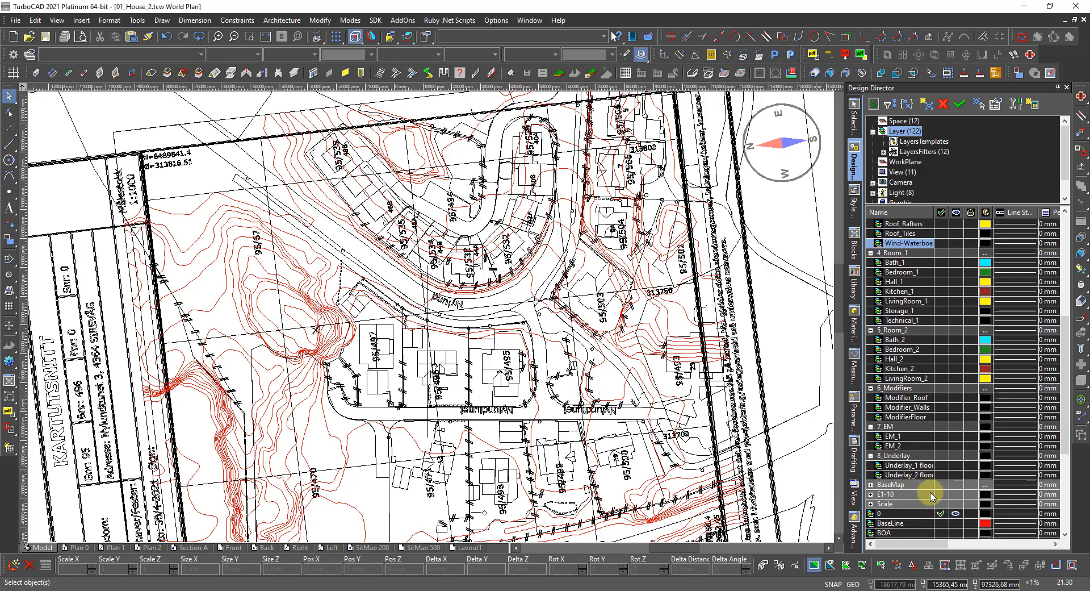
Expand the BaseMap group to list its red child layers and select BaseMap.
left_click(870, 484)
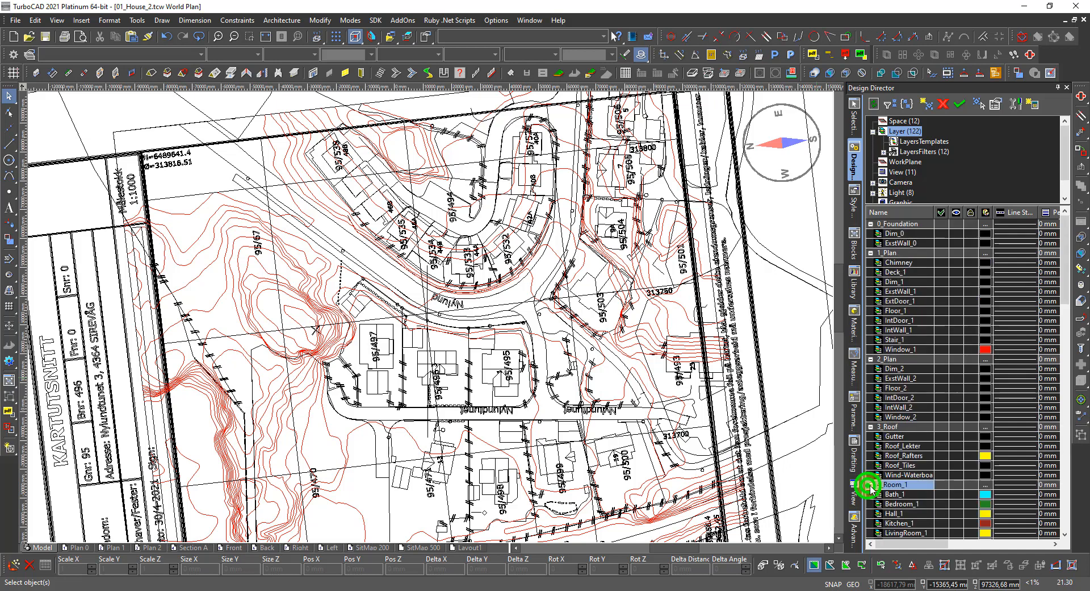
scroll(886, 488, "down", 1)
scroll(886, 489, "down", 1)
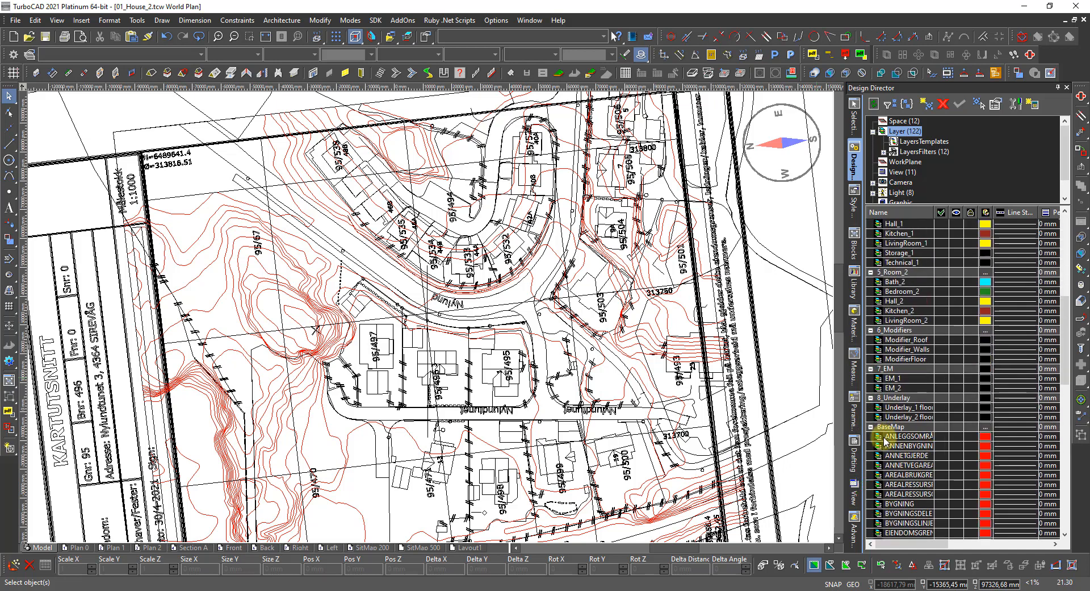
left_click(871, 426)
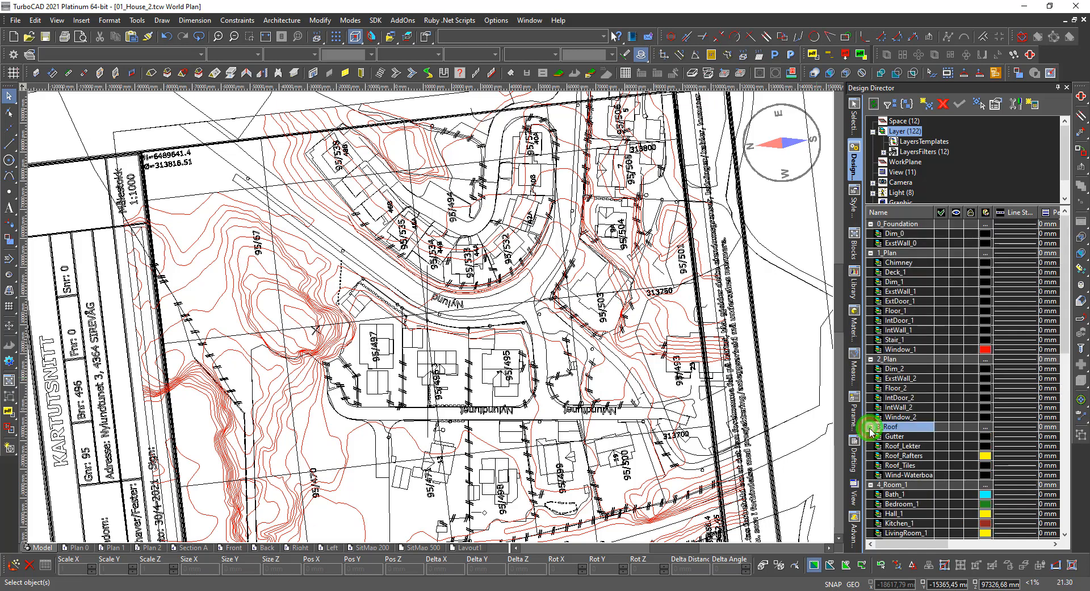
scroll(871, 431, "down", 9)
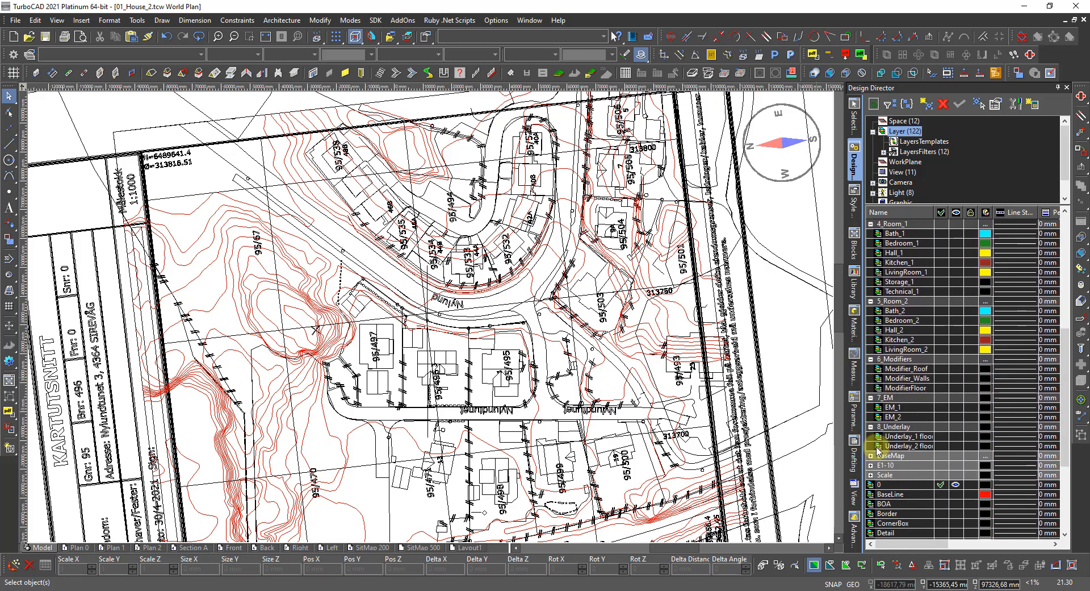
scroll(878, 451, "down", 4)
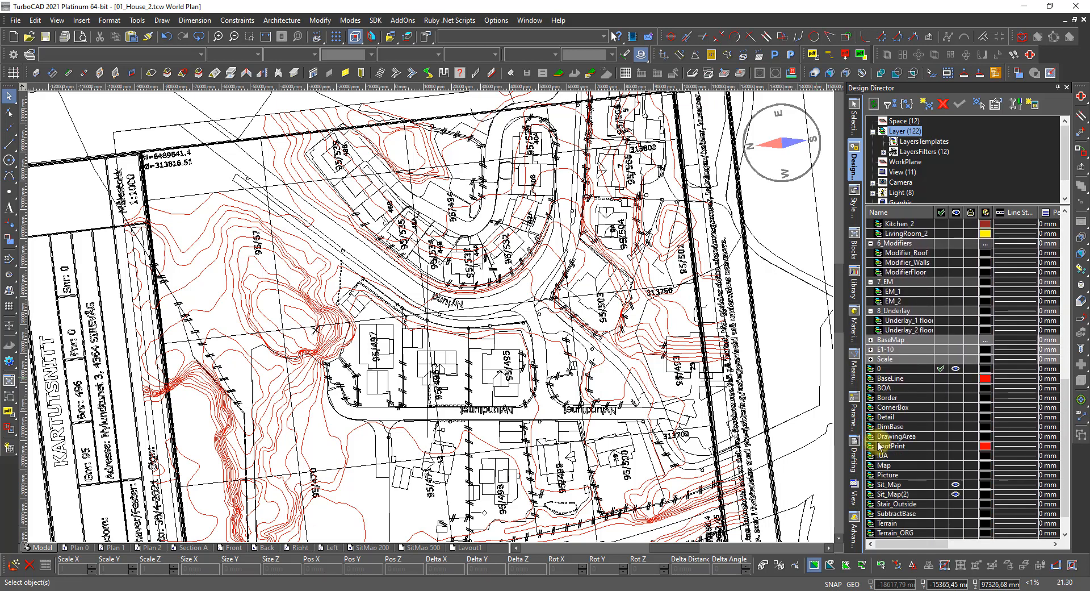
left_click(871, 340)
scroll(920, 363, "up", 1)
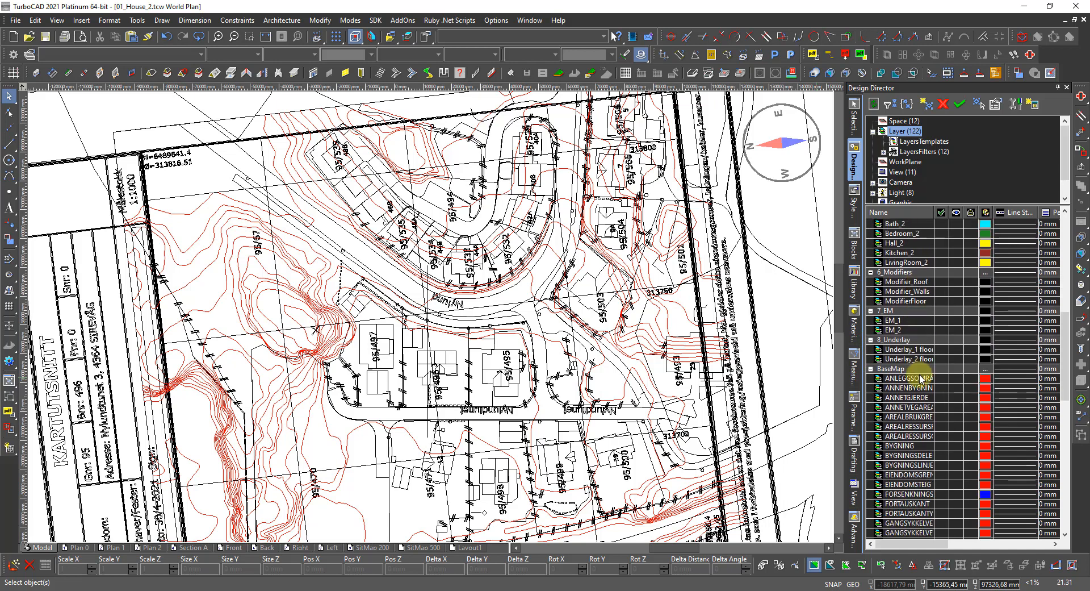
left_click(894, 369)
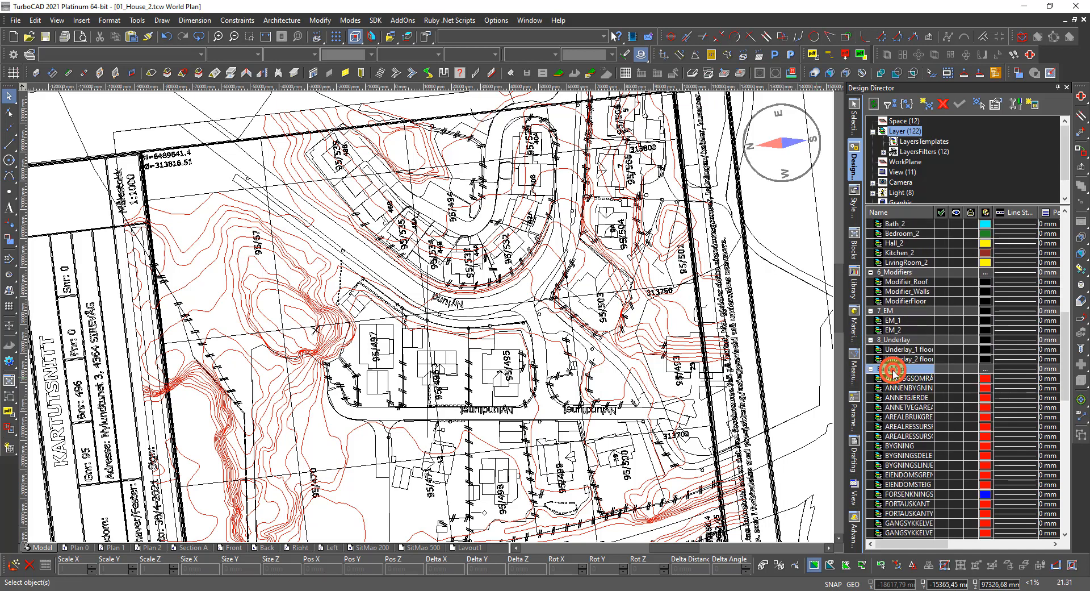
Select all BaseMap objects, dismiss the invalid-extents warning and collapse the group.
right_click(894, 372)
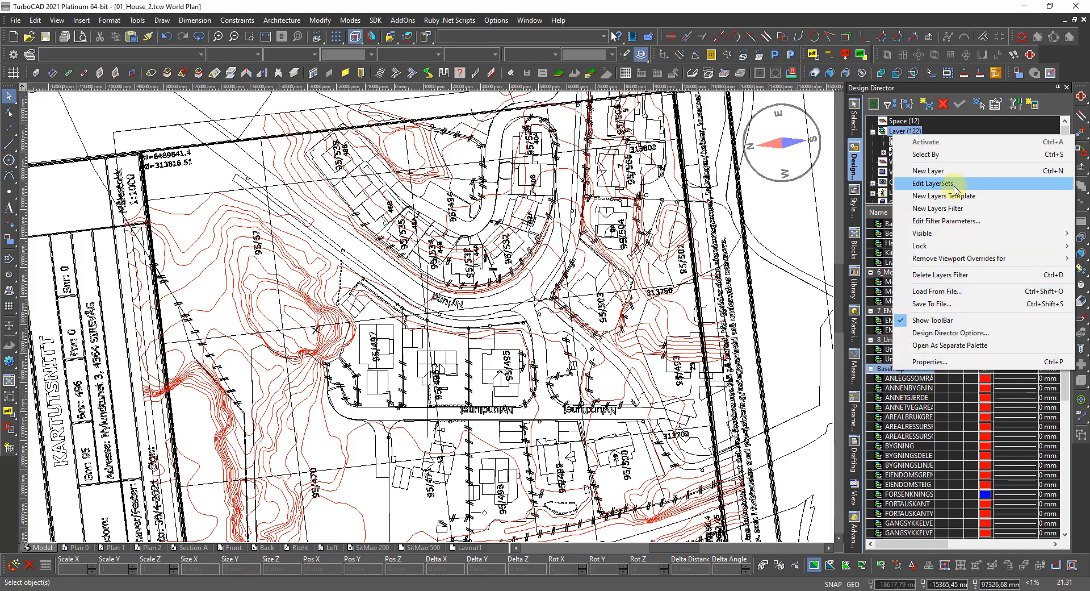
left_click(958, 154)
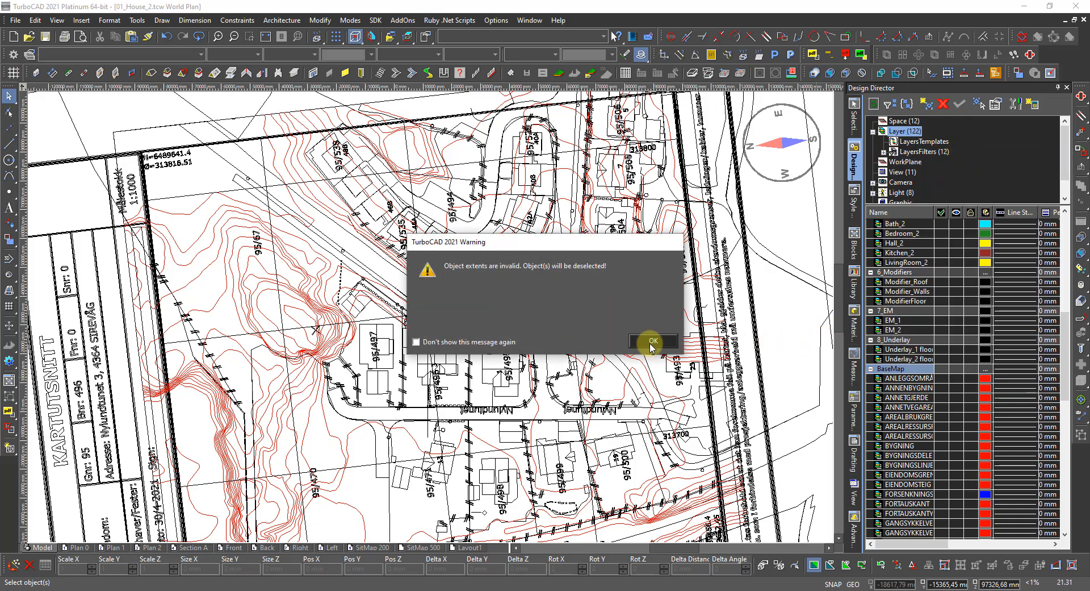
left_click(652, 342)
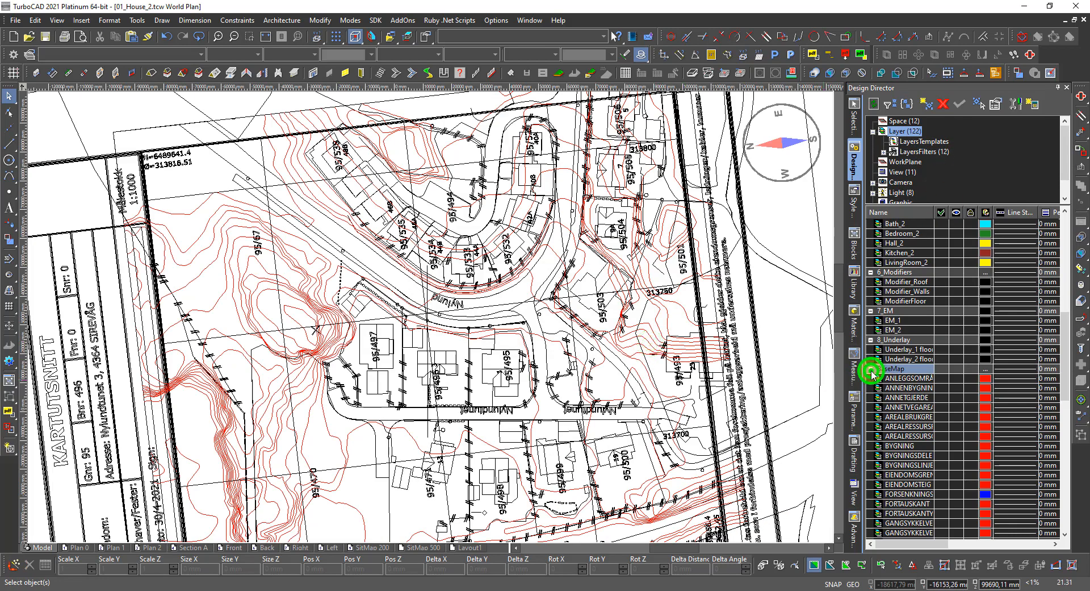
left_click(871, 370)
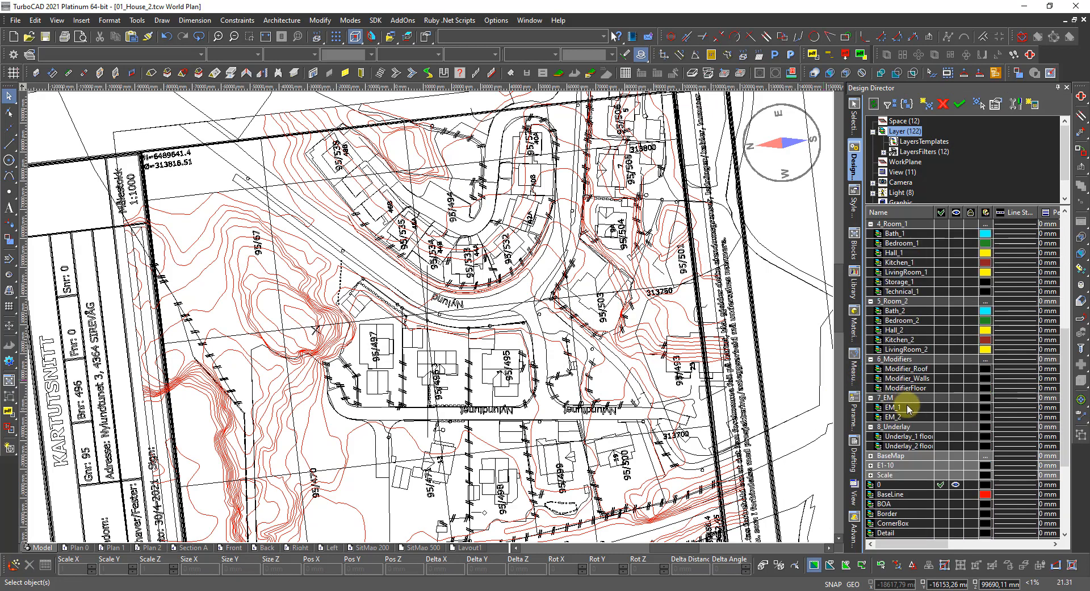
Select the BaseMap objects again, dismiss the warning, and make the BaseMap layers visible.
scroll(907, 407, "down", 3)
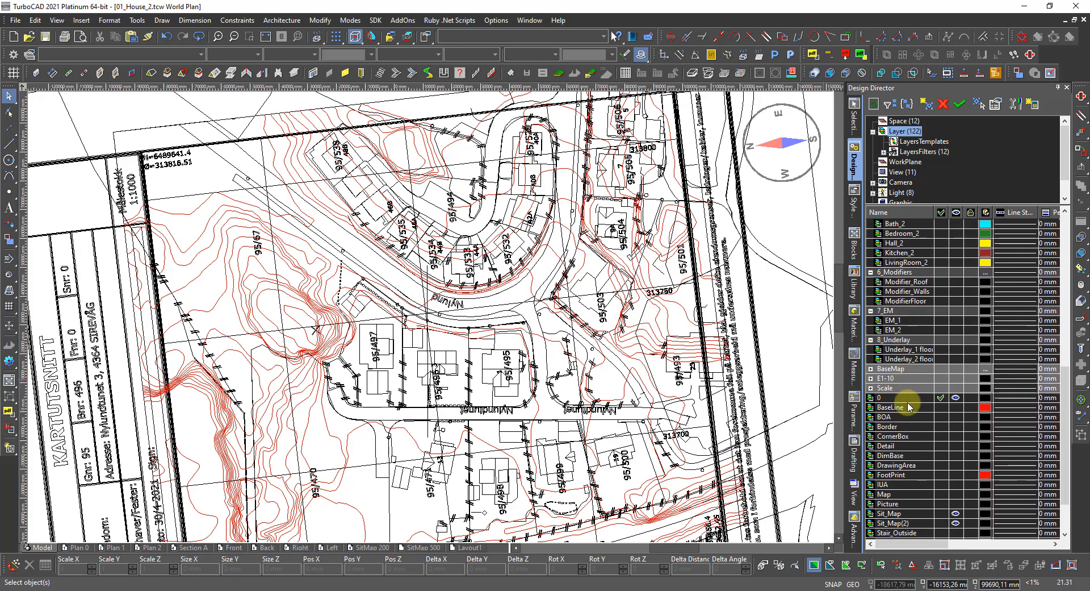
left_click(906, 370)
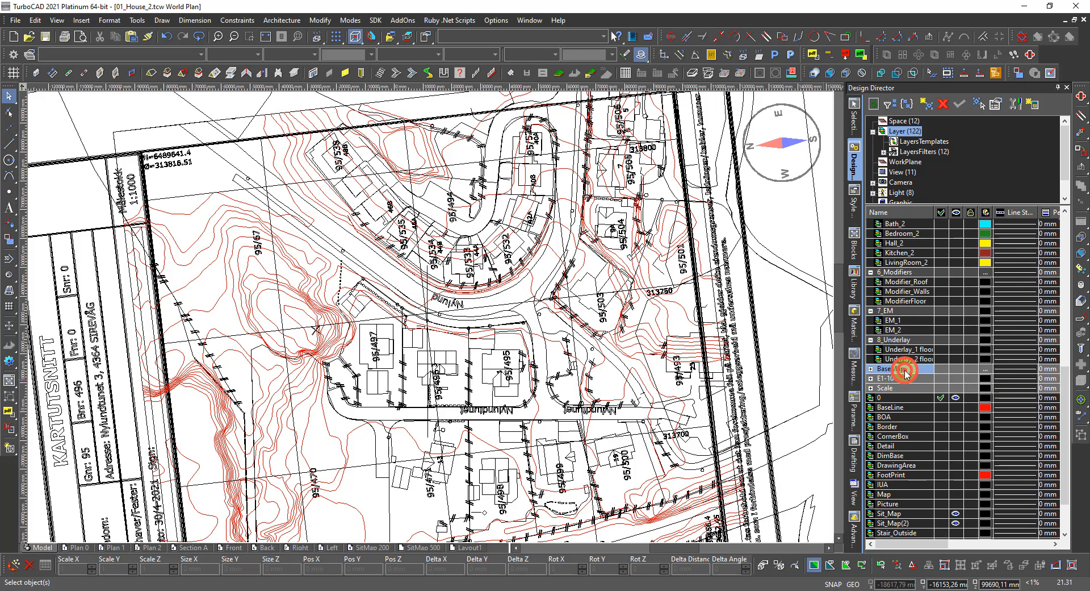
right_click(906, 371)
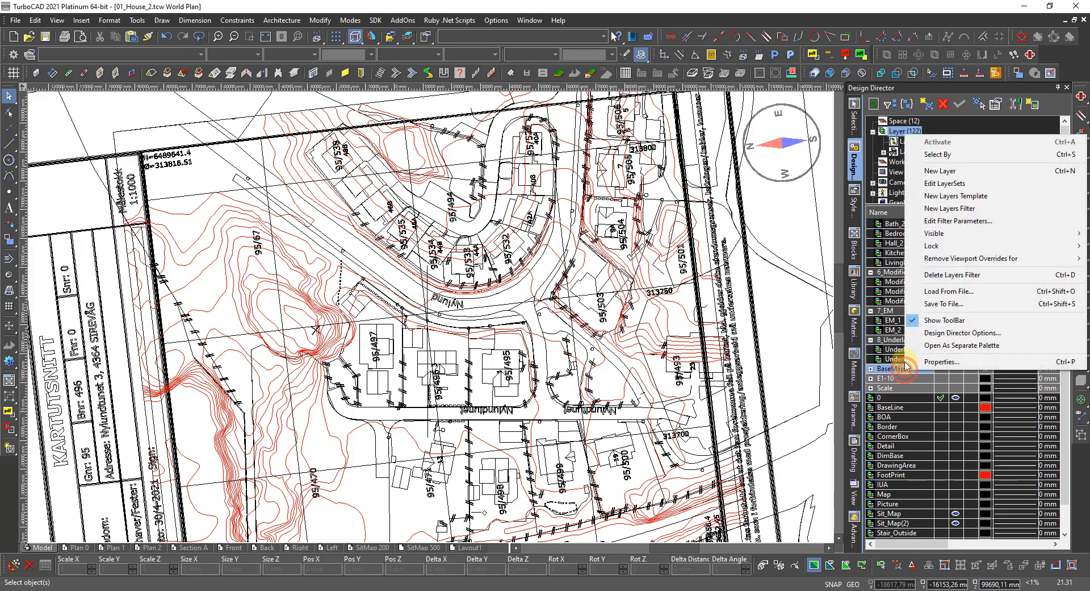
left_click(941, 155)
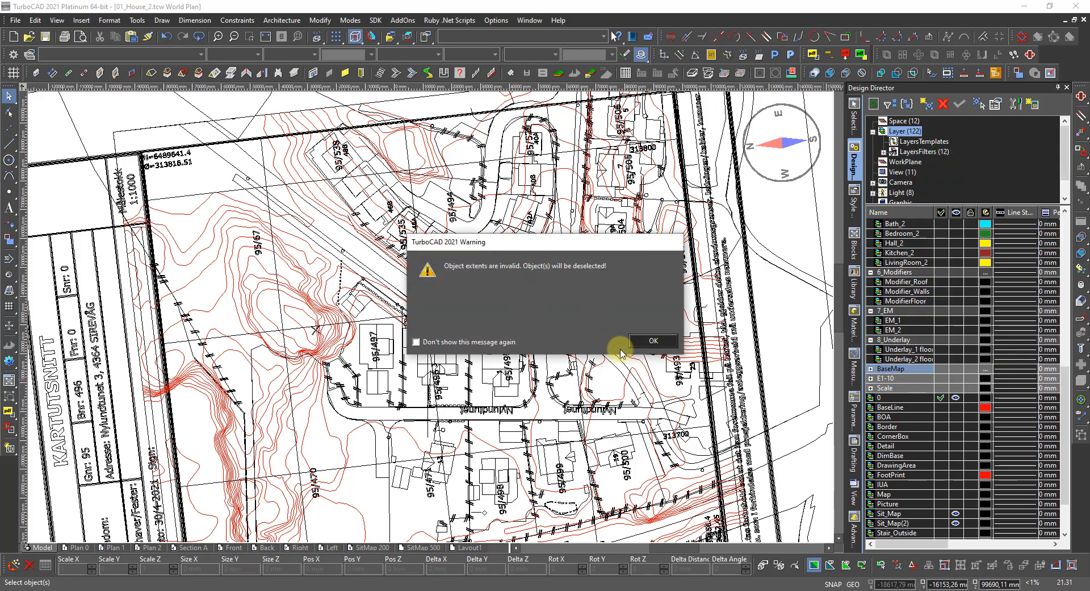
left_click(640, 340)
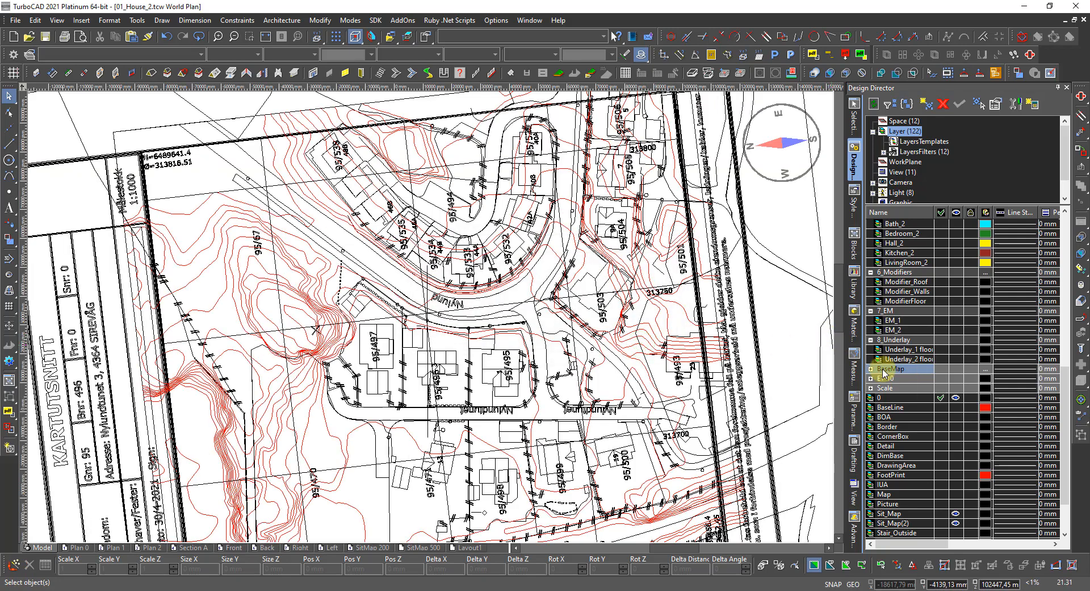
left_click(955, 369)
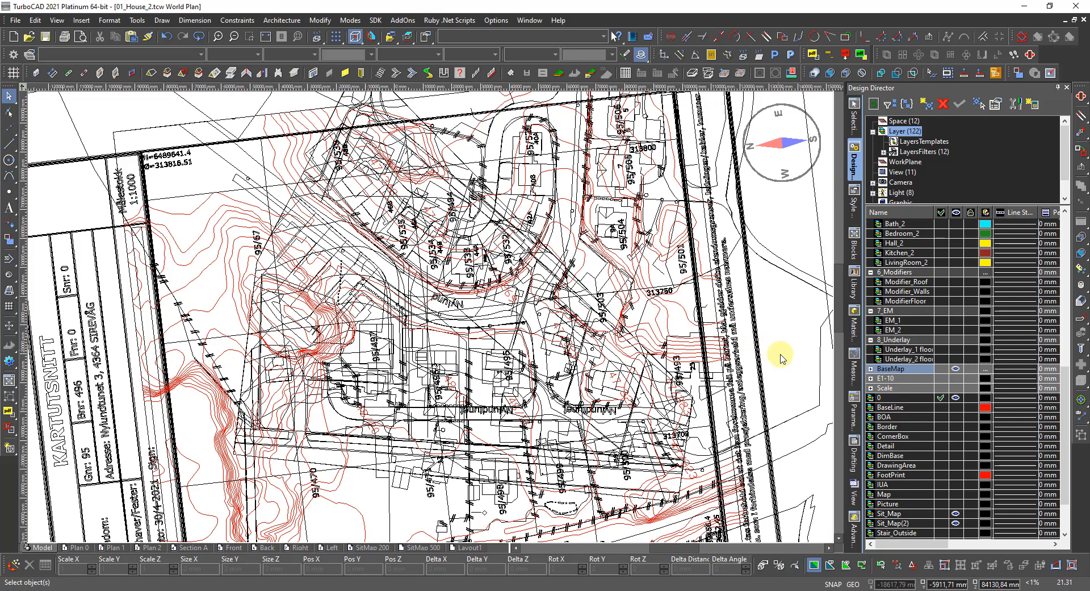
Select then deselect the BaseMap objects, and delete the BaseMap layers filter.
right_click(889, 373)
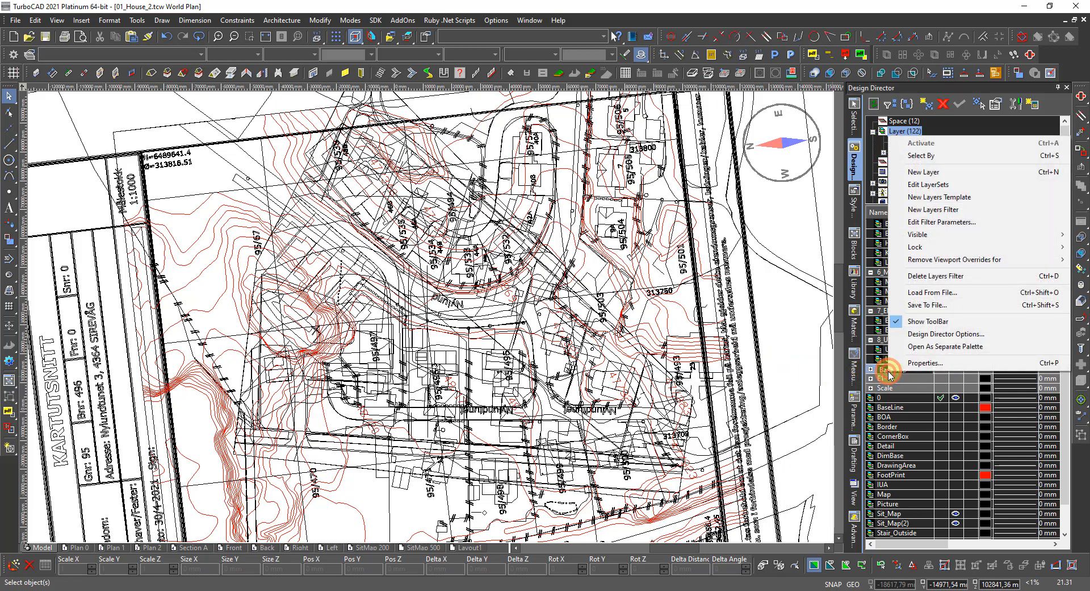
left_click(923, 158)
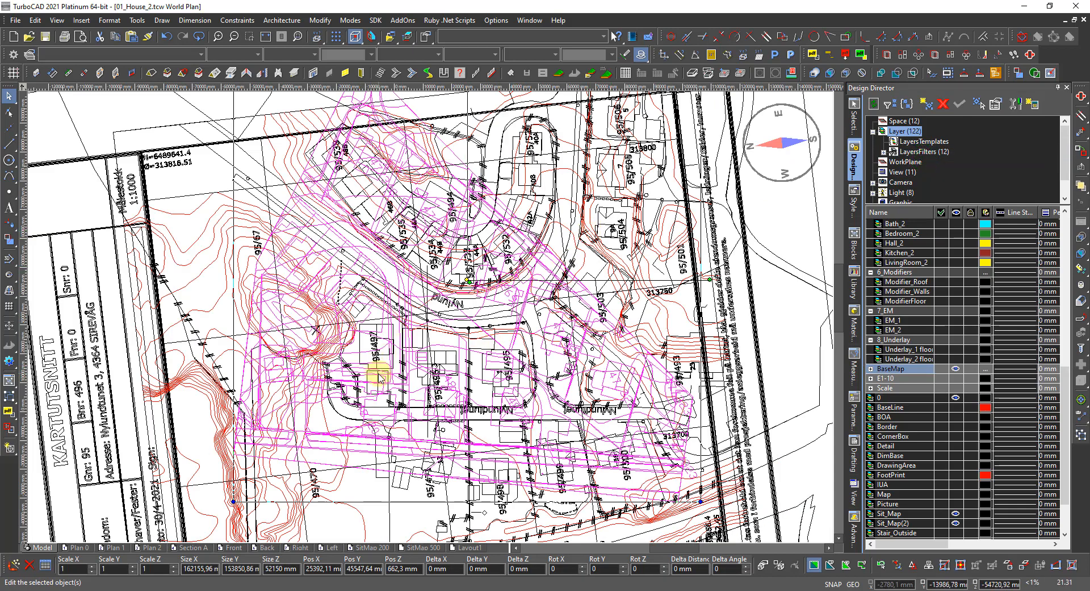
left_click(362, 388)
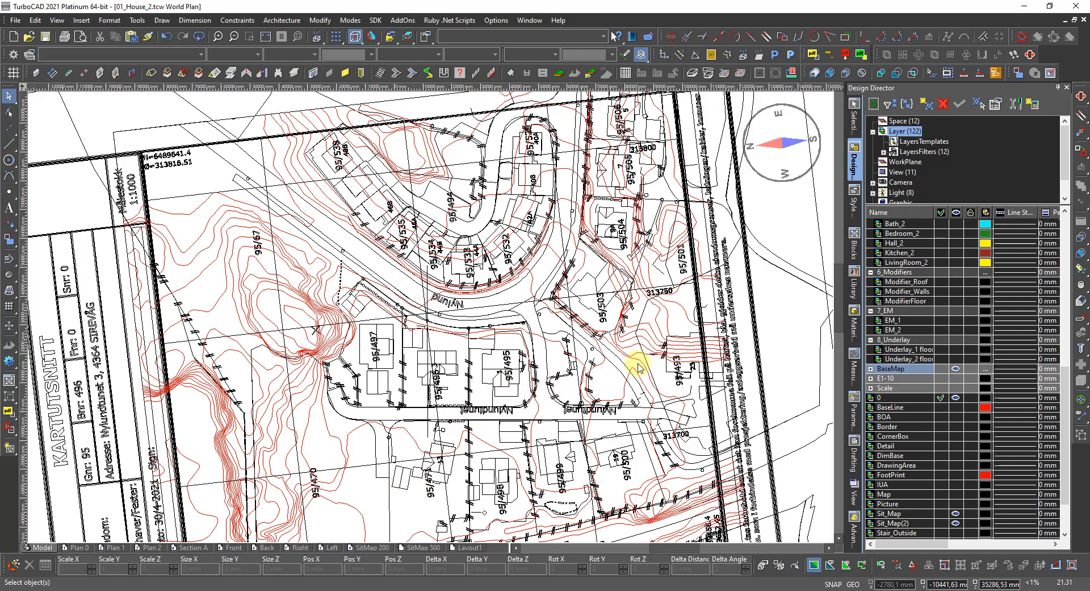
right_click(899, 370)
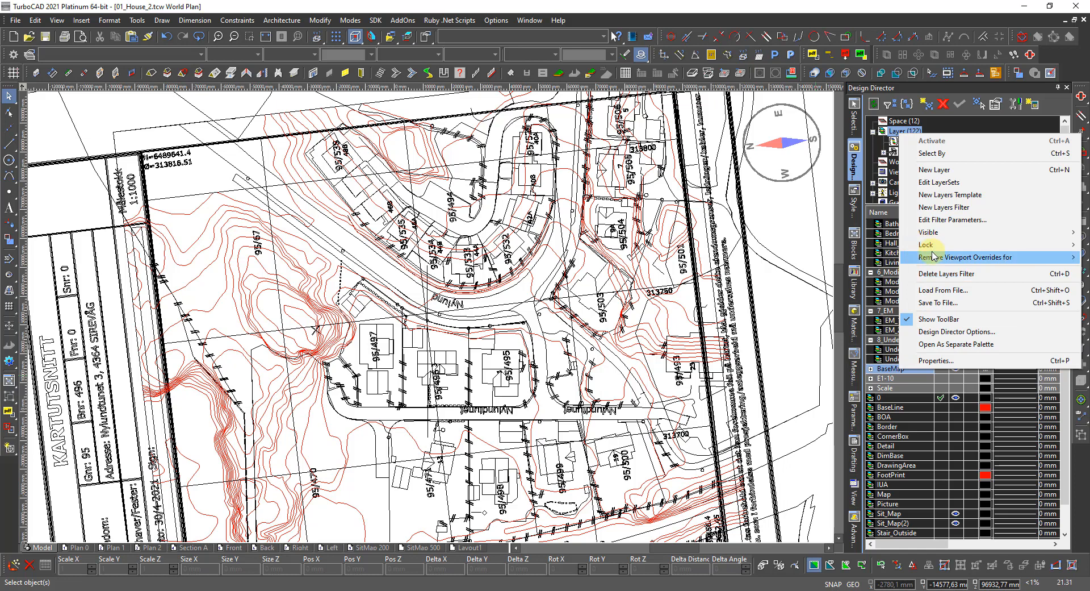
mouse_move(958, 248)
left_click(953, 273)
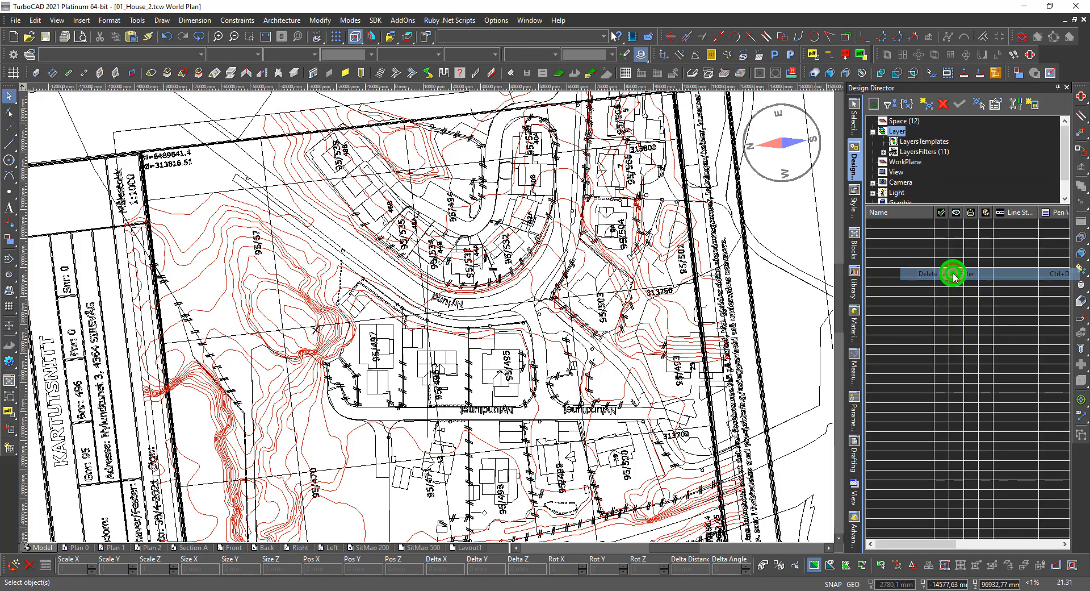
Expand the E1-10 layer group and select the ANLEGGSOMRÅDE layer.
scroll(898, 355, "down", 12)
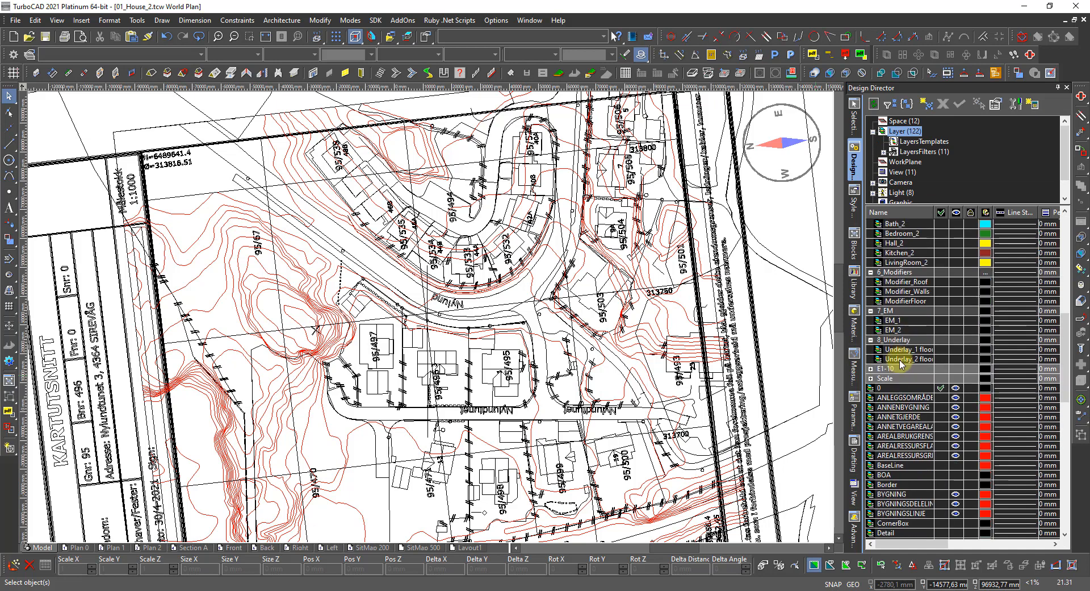
left_click(872, 370)
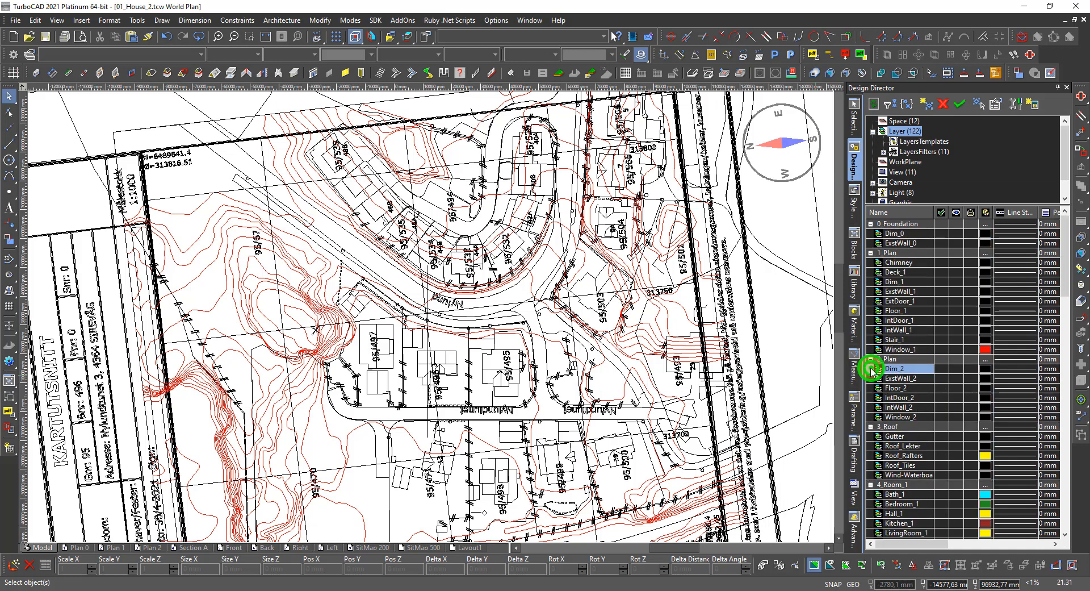
scroll(879, 386, "down", 9)
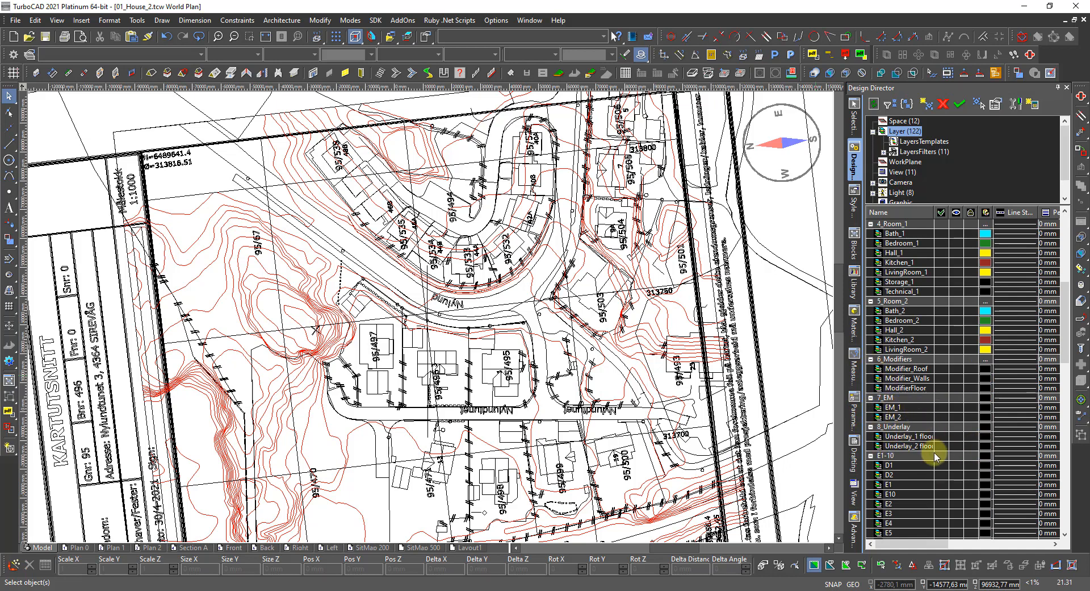
scroll(937, 451, "down", 6)
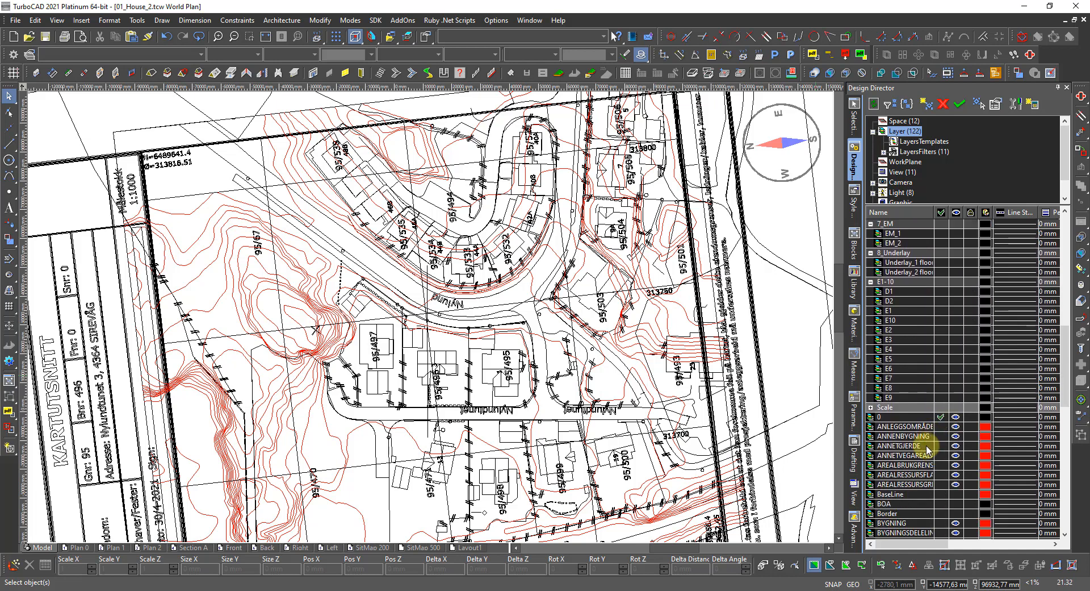
scroll(919, 450, "down", 2)
scroll(919, 451, "down", 4)
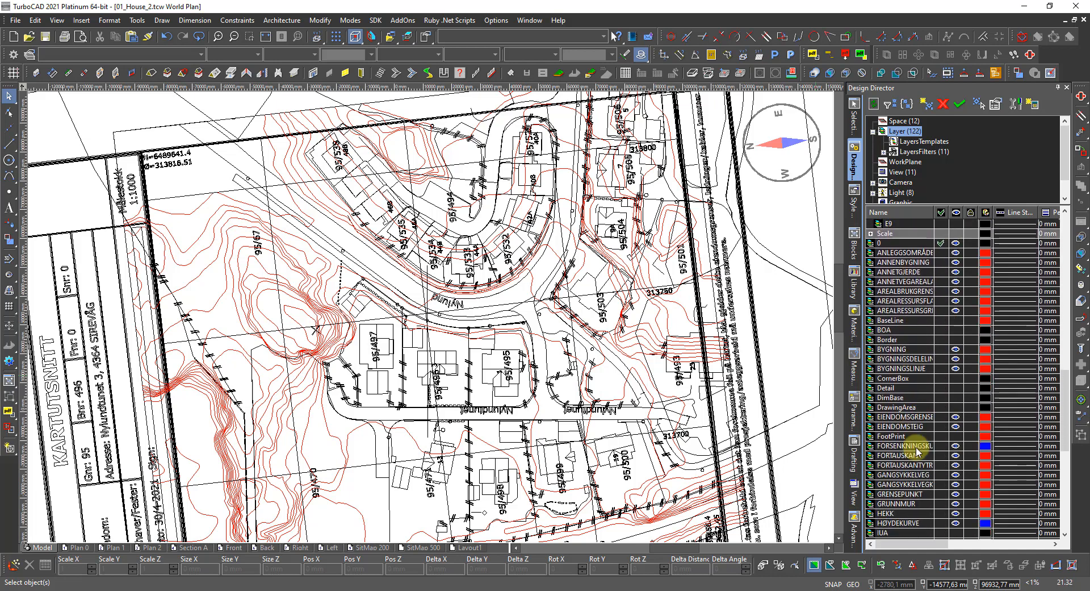
scroll(918, 450, "up", 2)
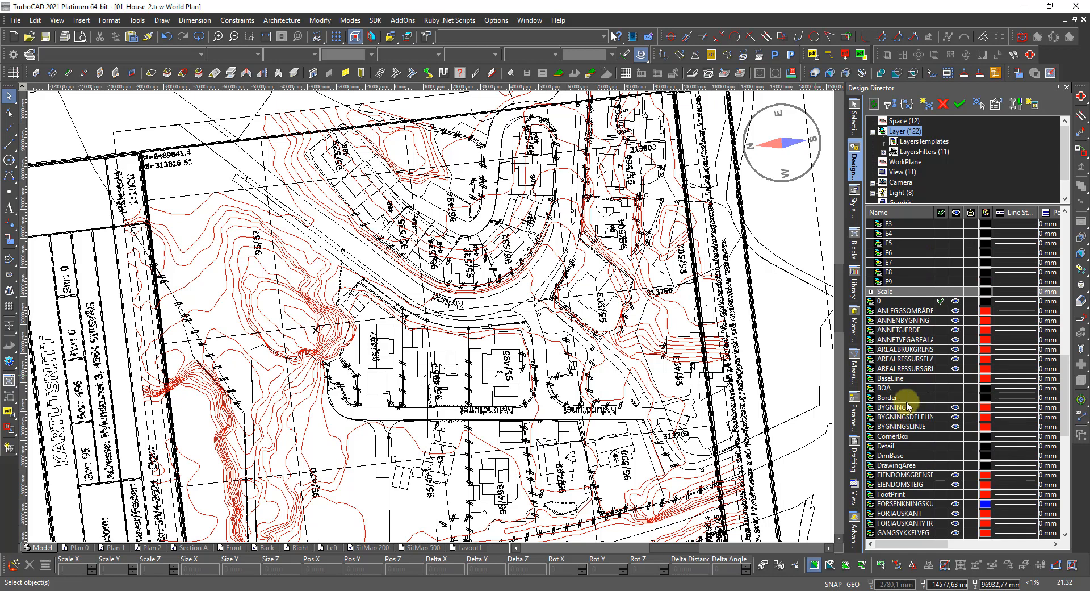
left_click(890, 311)
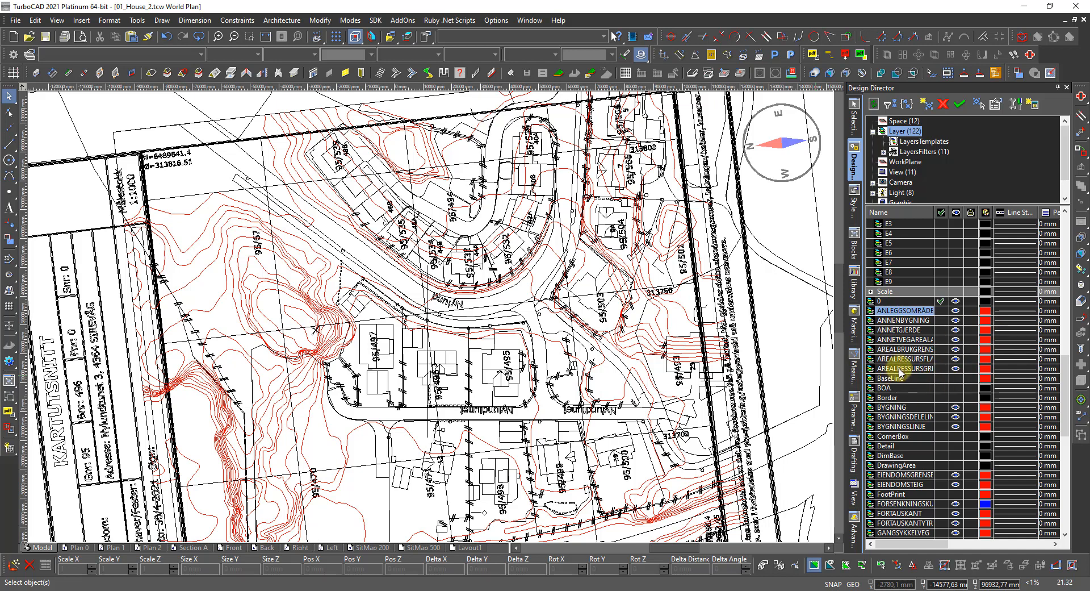
Add the AREAL, BYGNING, BYGNINGSLINJE, EIENDOMSGRENSE and FORTAUSKANT layers to the selection.
left_click(899, 369, "shift")
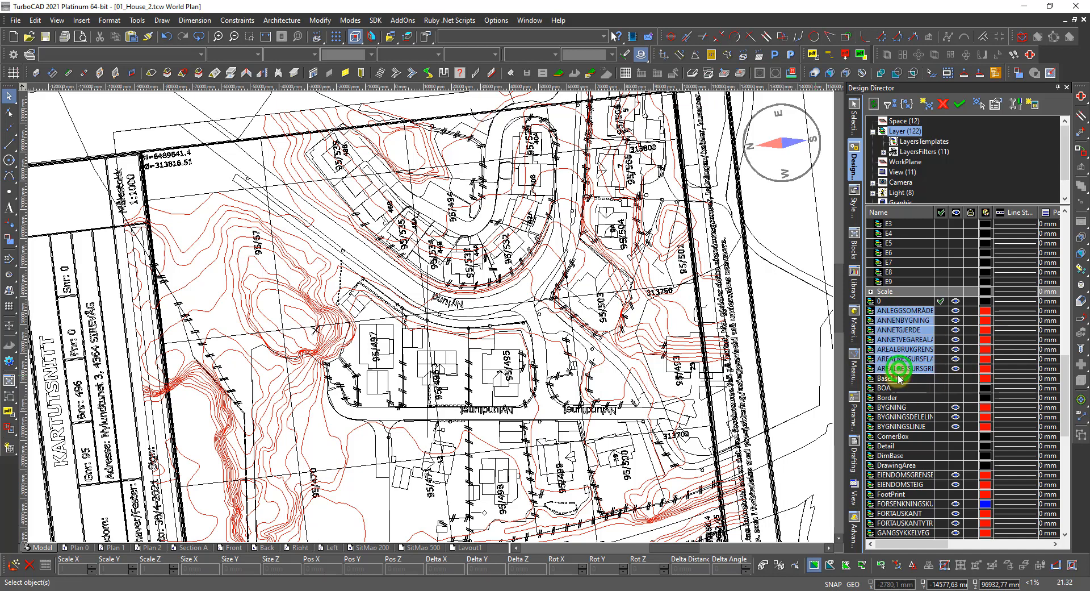
left_click(892, 409, "ctrl")
left_click(894, 416, "ctrl")
left_click(894, 426, "ctrl")
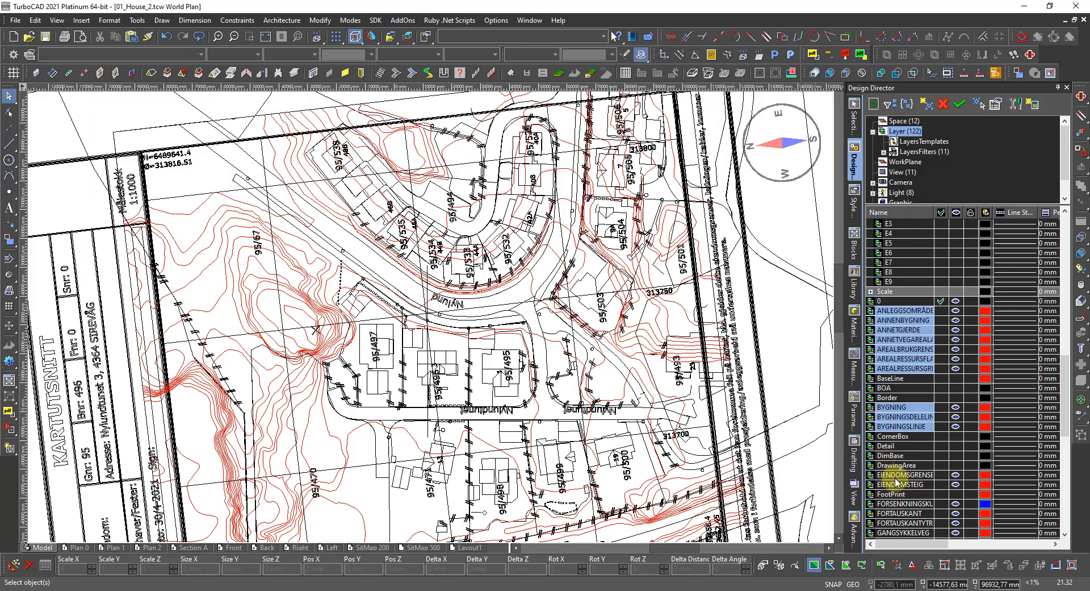
left_click(895, 477, "ctrl")
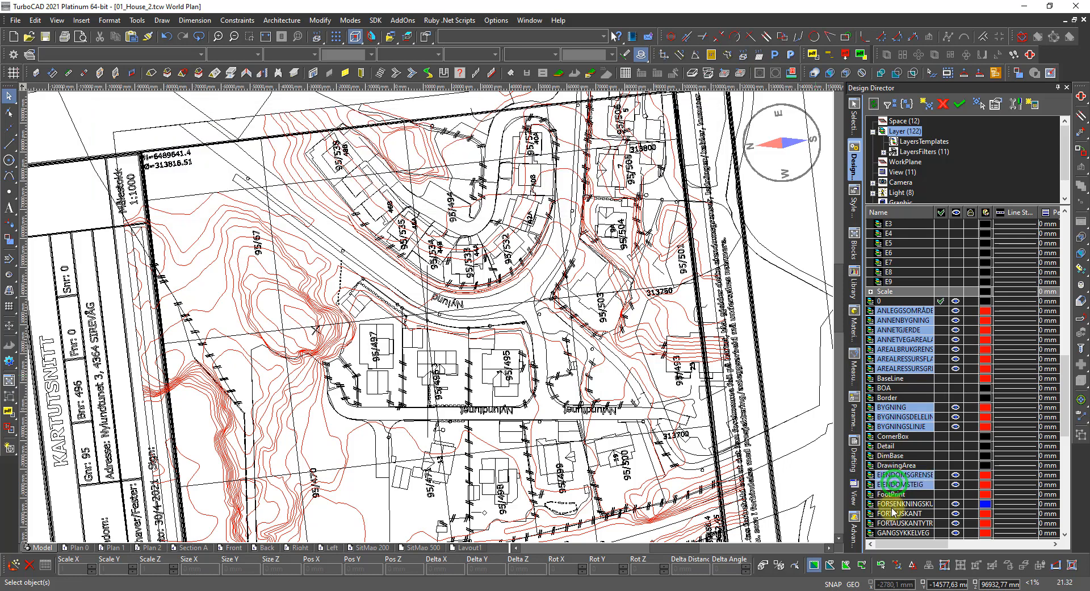
left_click(893, 504, "ctrl")
left_click(892, 513, "ctrl")
left_click(893, 522, "ctrl")
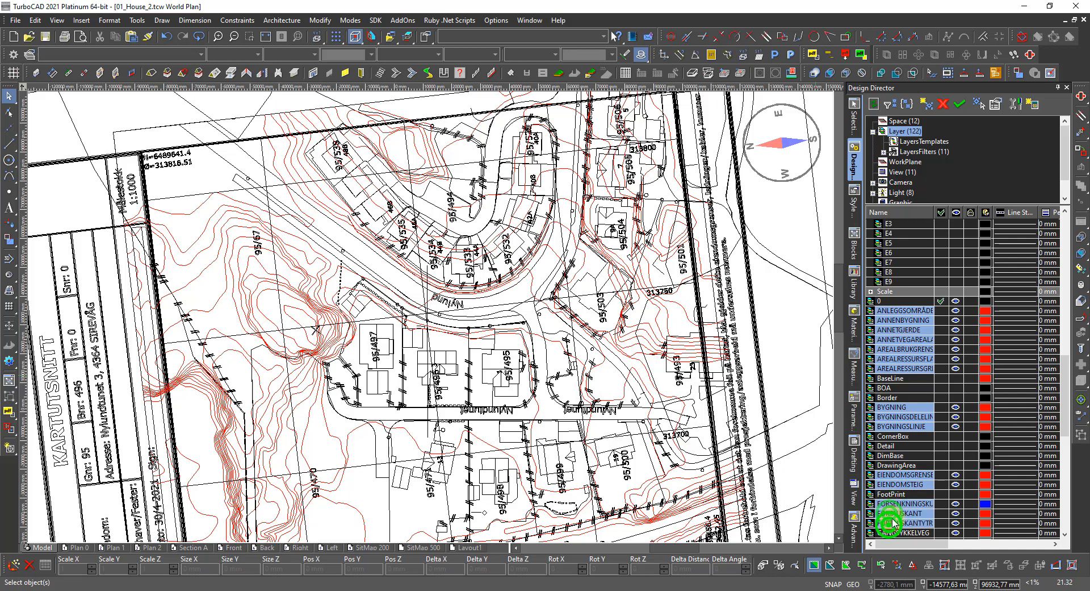
Add GANGSYKKELVEG, GRENSEPUNKT, GRUNNMUR, HEKK, HØYDEKURVE, JEIENDOM, MASTVEILYS through SKJERM layers.
scroll(893, 521, "down", 5)
scroll(893, 521, "down", 2)
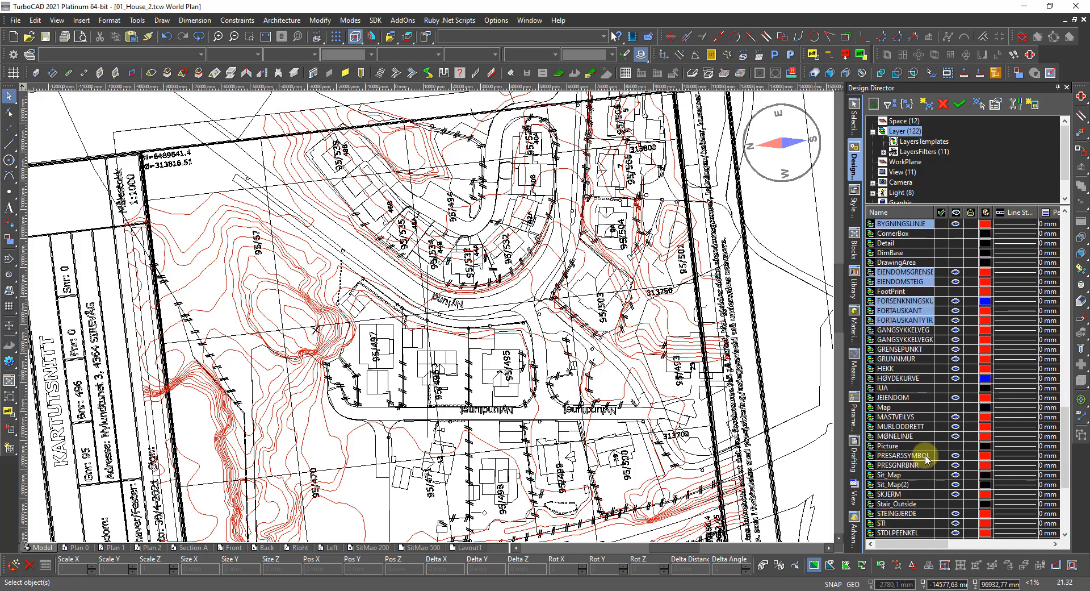
left_click(902, 331, "ctrl")
left_click(898, 339, "ctrl")
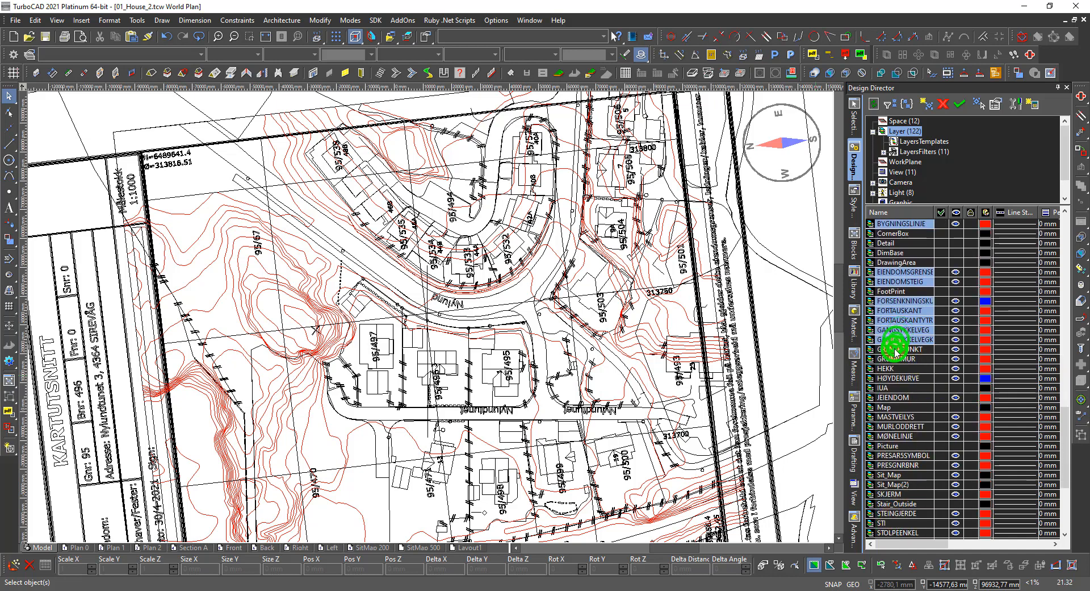
left_click(896, 349, "ctrl")
left_click(895, 359, "ctrl")
left_click(892, 368, "ctrl")
left_click(887, 377, "ctrl")
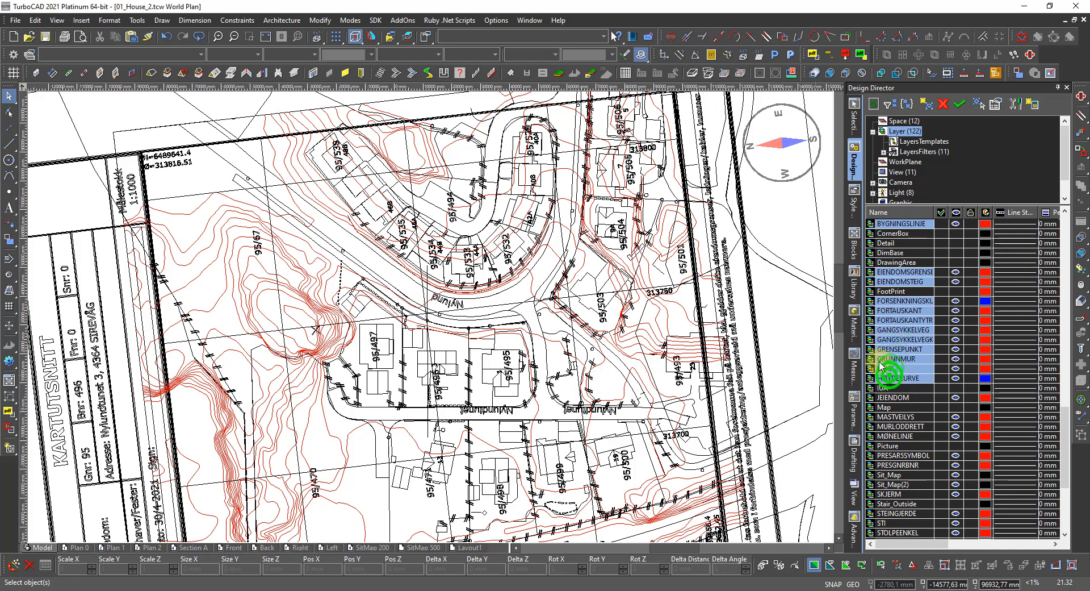
left_click(890, 397, "ctrl")
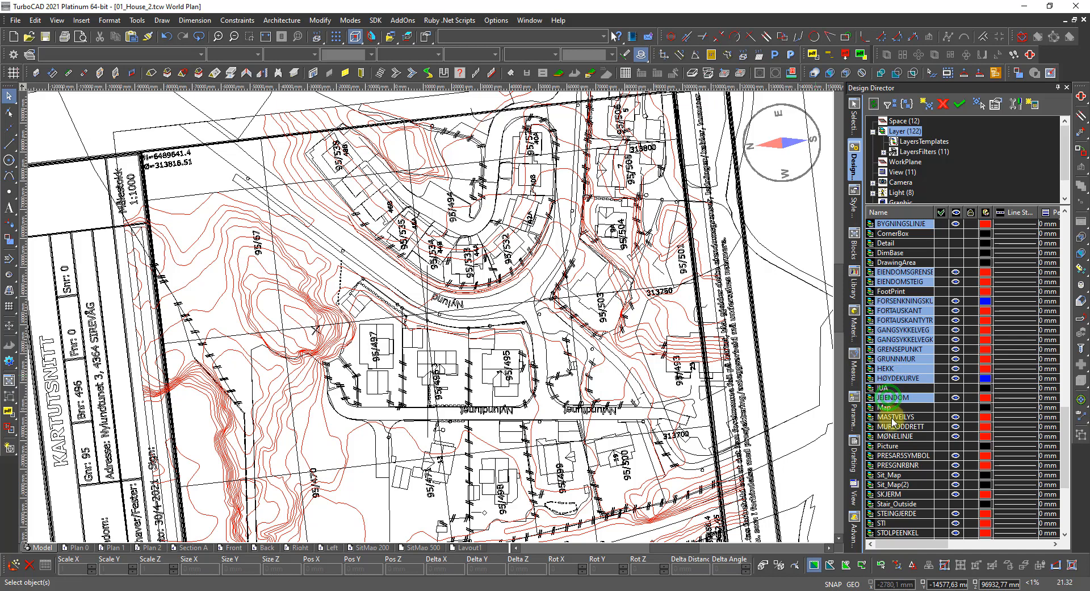
left_click(890, 417, "ctrl")
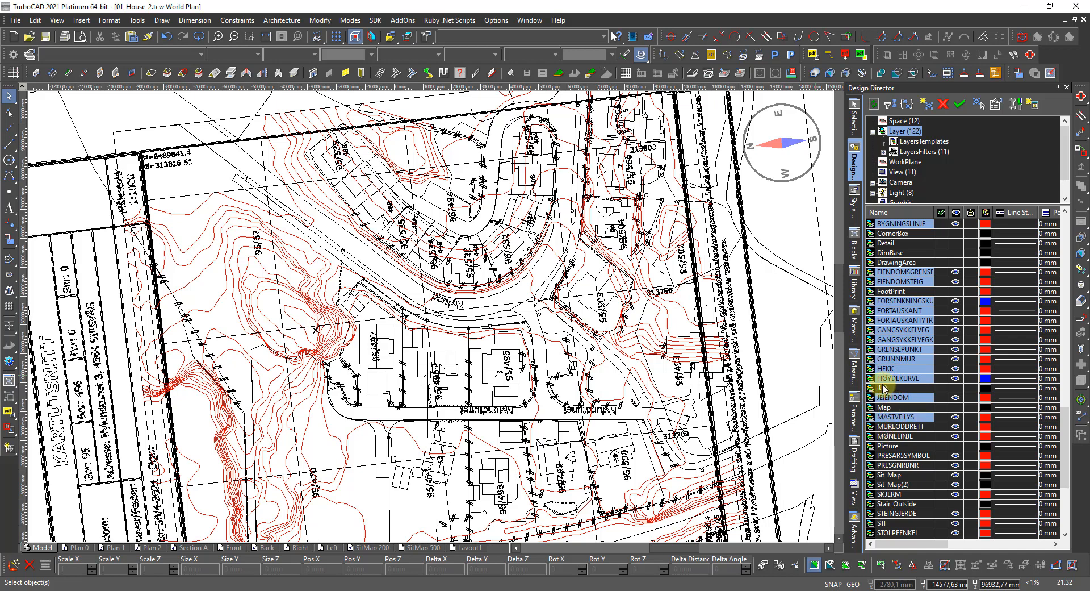
left_click(895, 428, "ctrl")
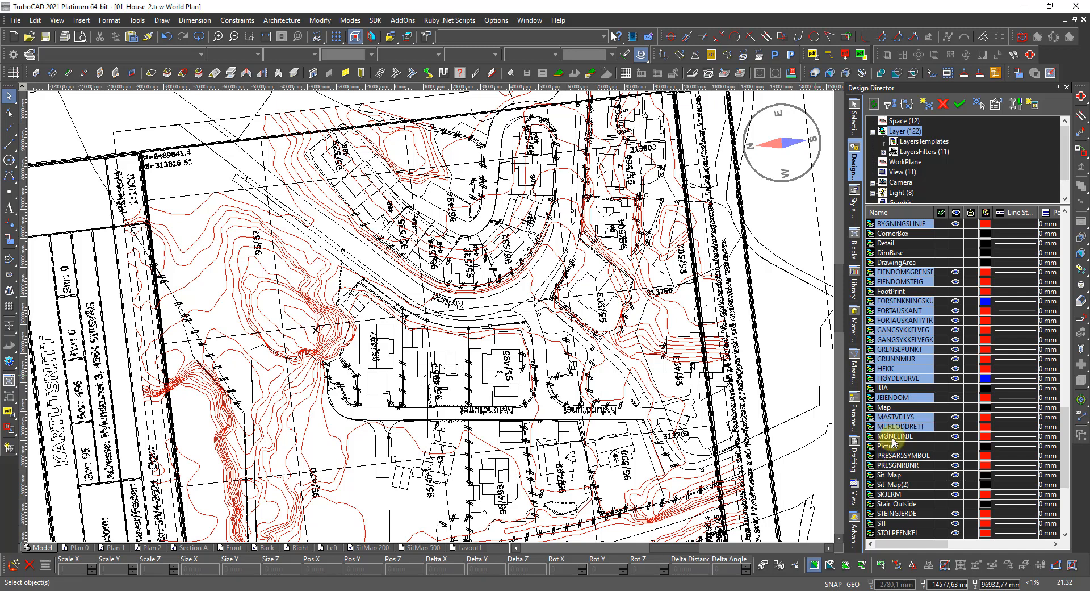
left_click(893, 436, "ctrl")
left_click(884, 456, "ctrl")
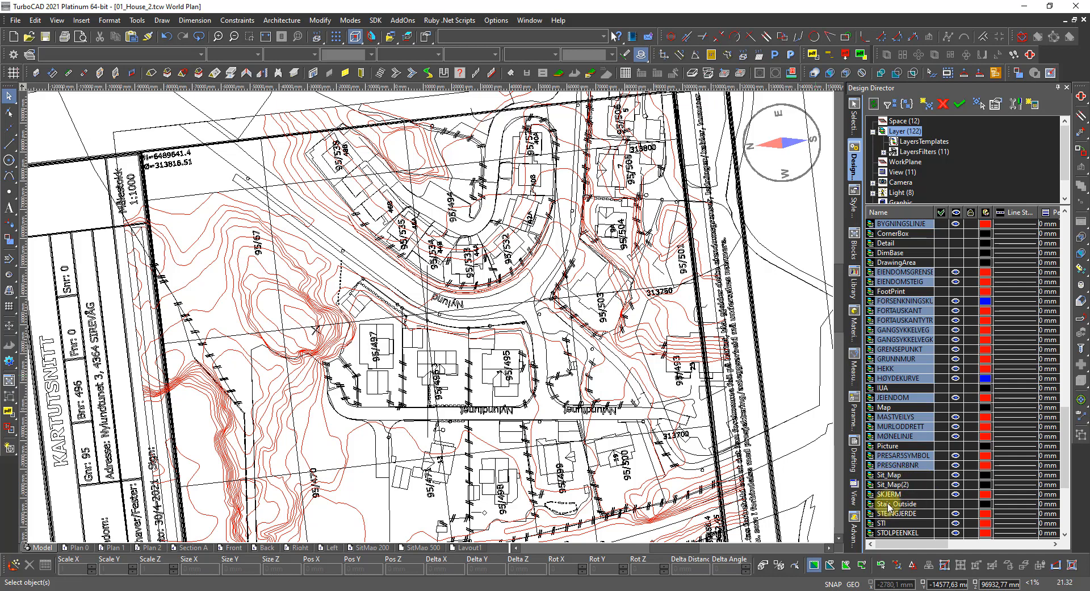
left_click(889, 493, "ctrl")
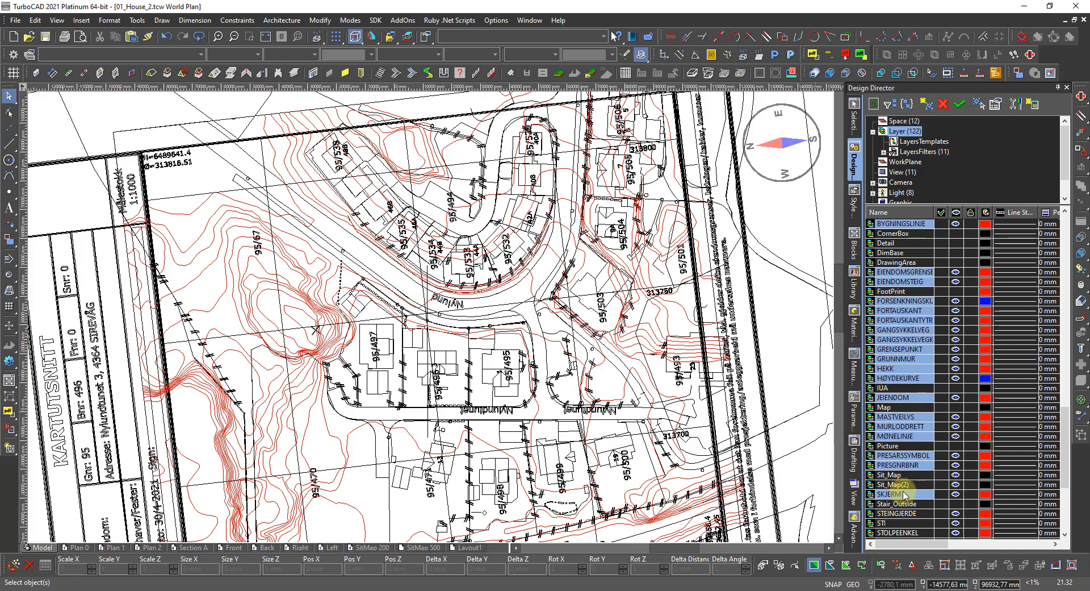
Add STEINGJERDE, STI, STOLPEENKEL, TAKKANT, TAKSPRANG, TERRENGPUNKT, VEG layers through VERANDA.
scroll(907, 494, "down", 6)
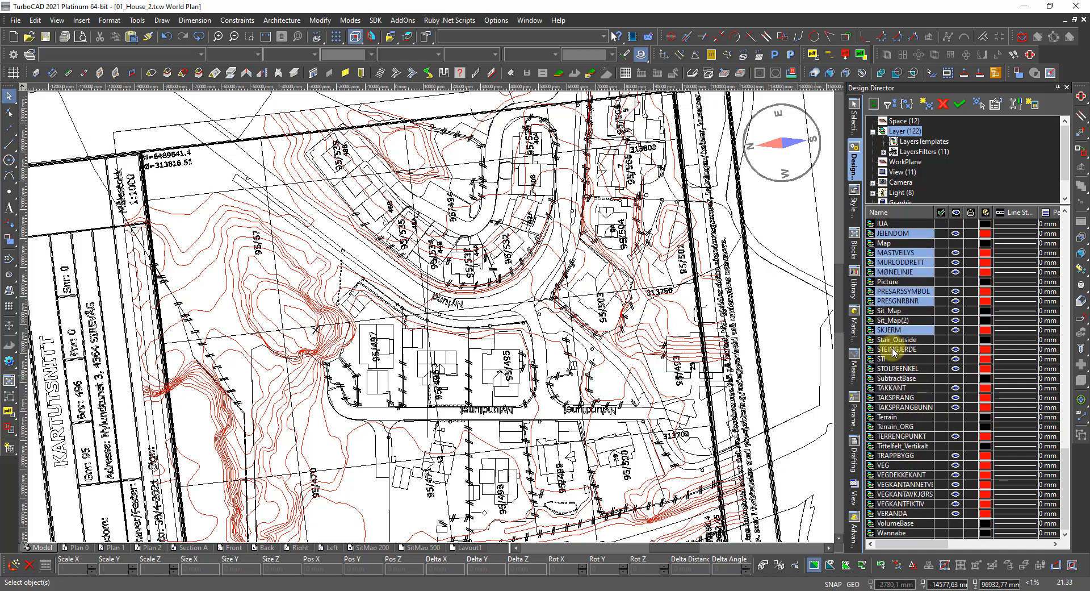
left_click(892, 350, "ctrl")
left_click(885, 359, "ctrl")
left_click(883, 368, "ctrl")
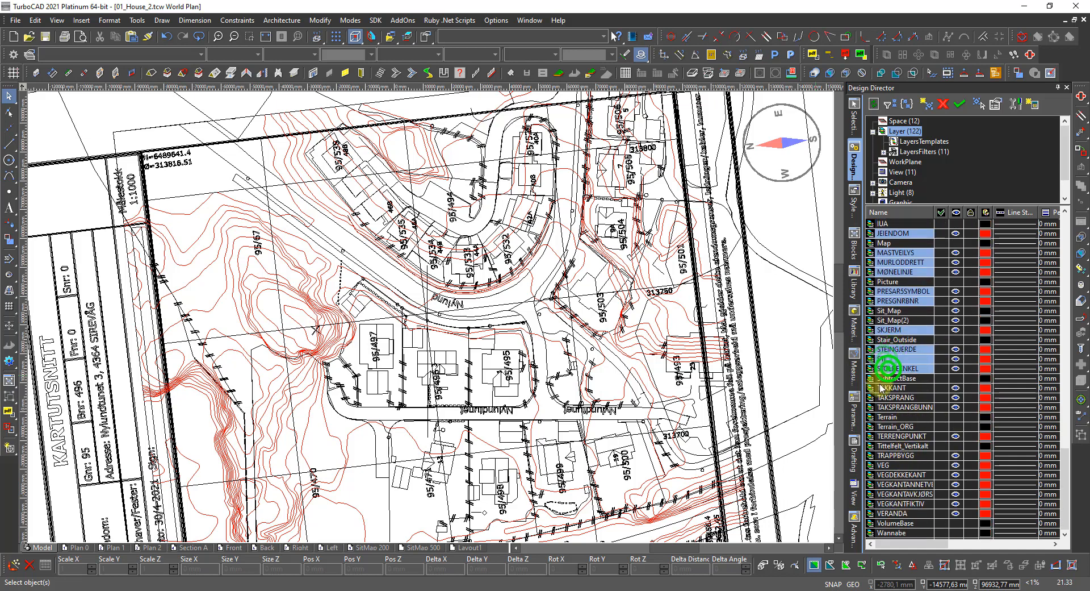
left_click(887, 389, "ctrl")
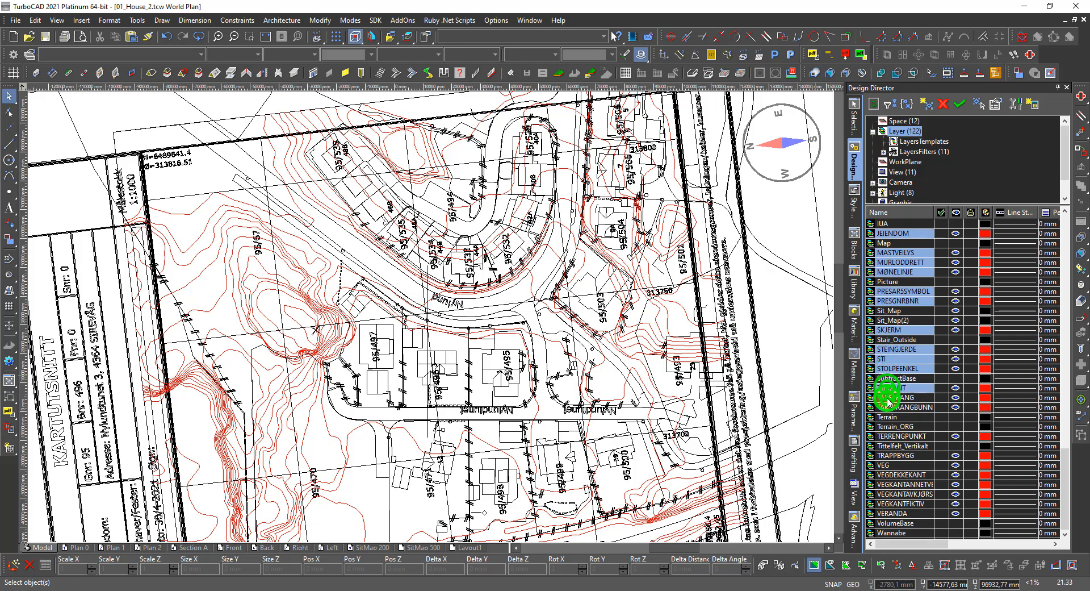
left_click(886, 398, "ctrl")
left_click(885, 406, "ctrl")
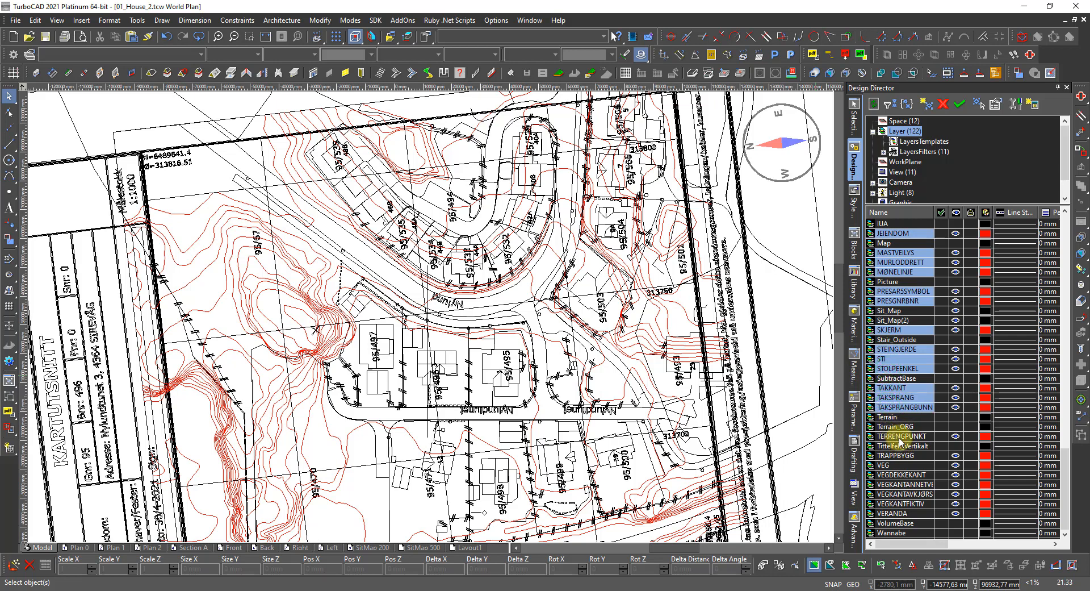
left_click(888, 436, "ctrl")
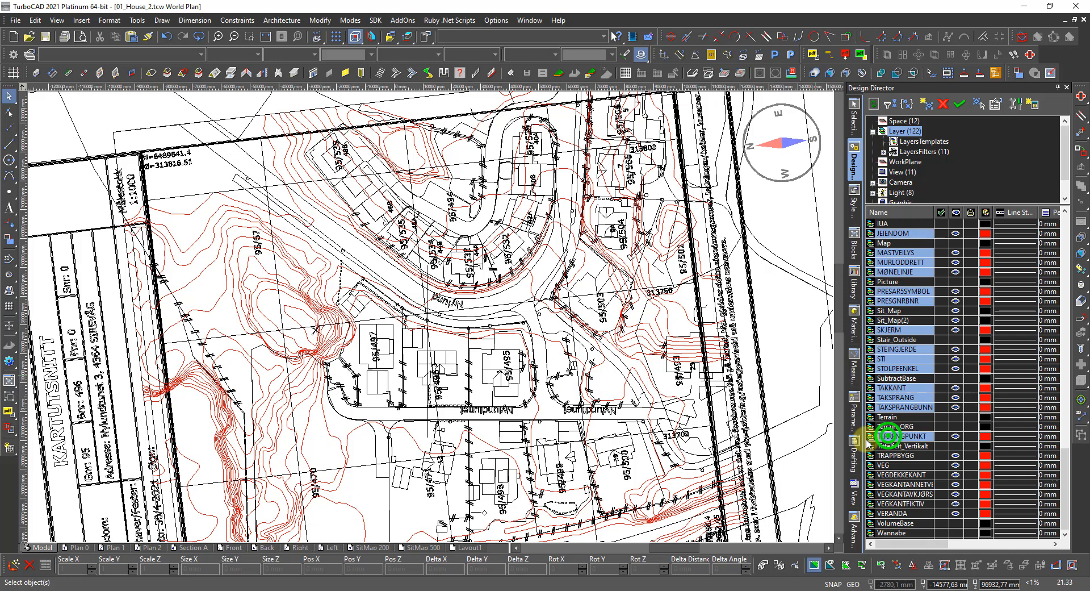
left_click(889, 465, "ctrl")
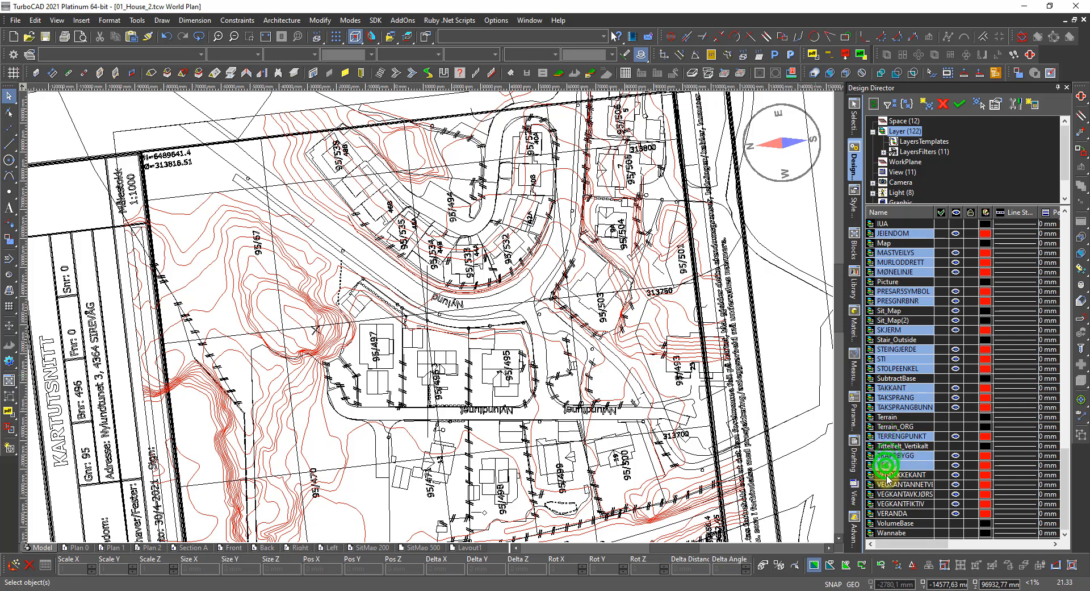
left_click(889, 475, "ctrl")
left_click(889, 484, "ctrl")
left_click(889, 495, "ctrl")
left_click(892, 504, "ctrl")
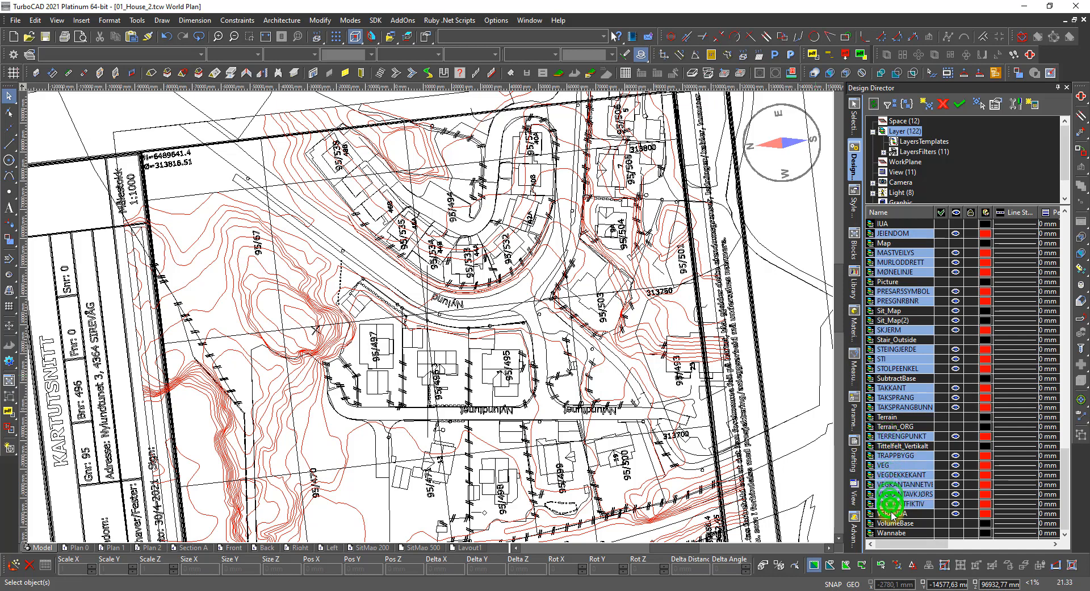
left_click(892, 513, "ctrl")
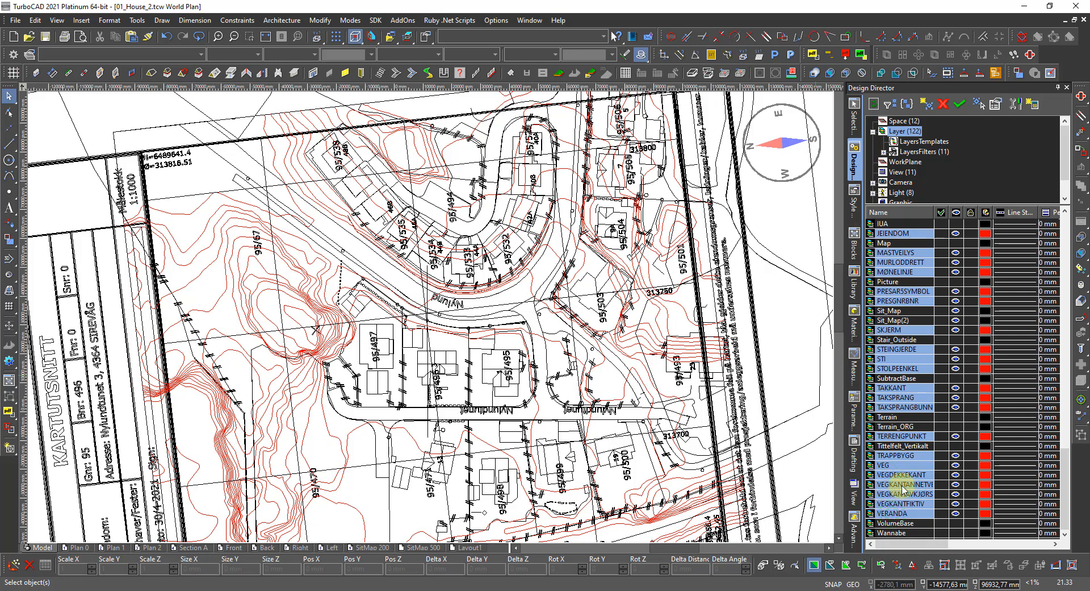
scroll(894, 491, "up", 9)
scroll(903, 490, "up", 5)
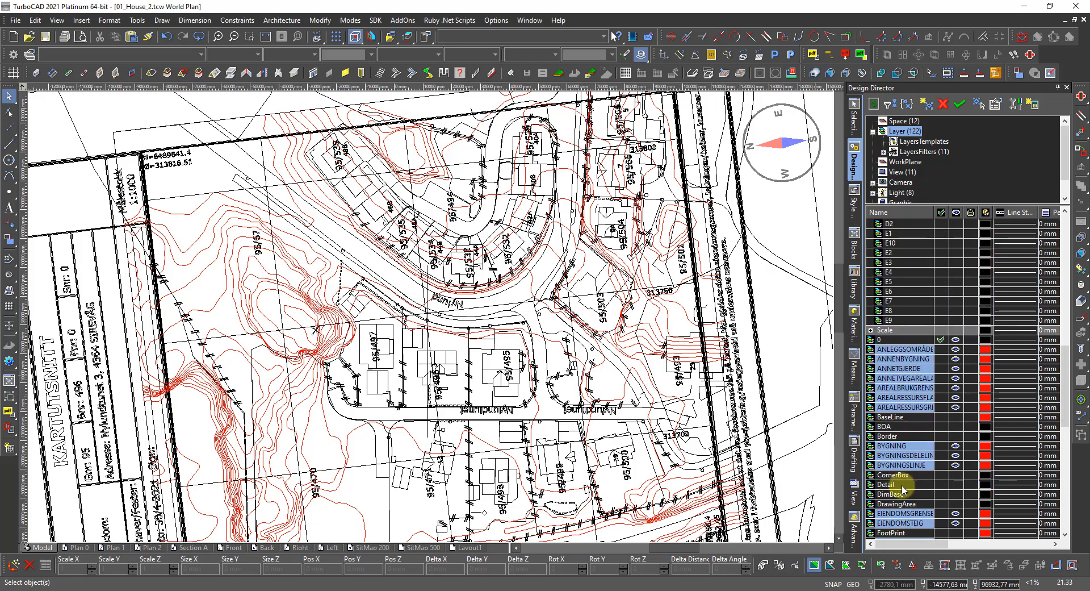
Delete the selected base map layers, leaving 80 house layers.
right_click(908, 378)
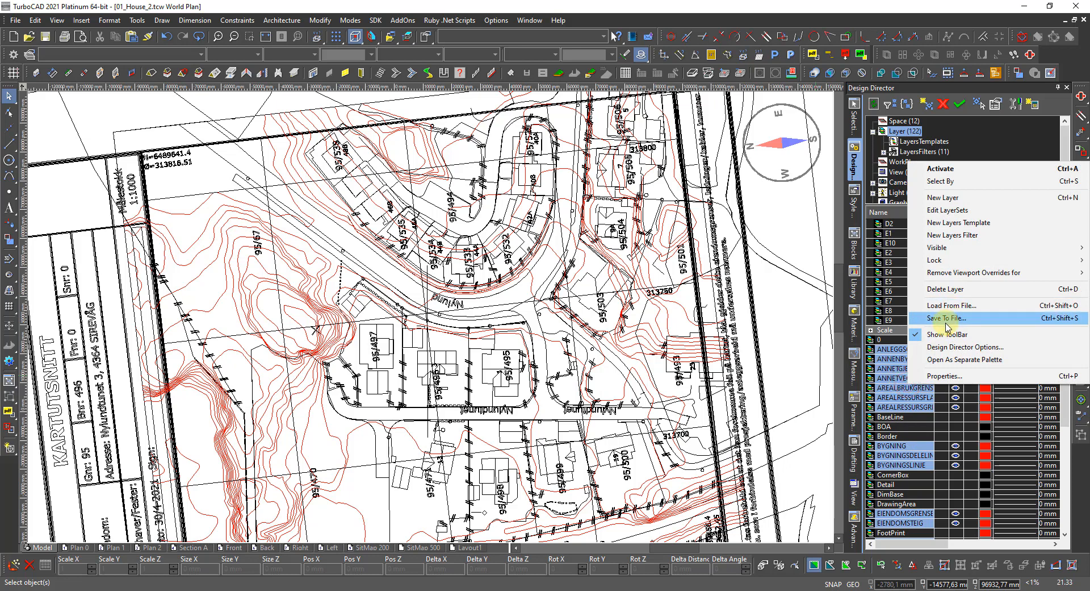
left_click(952, 289)
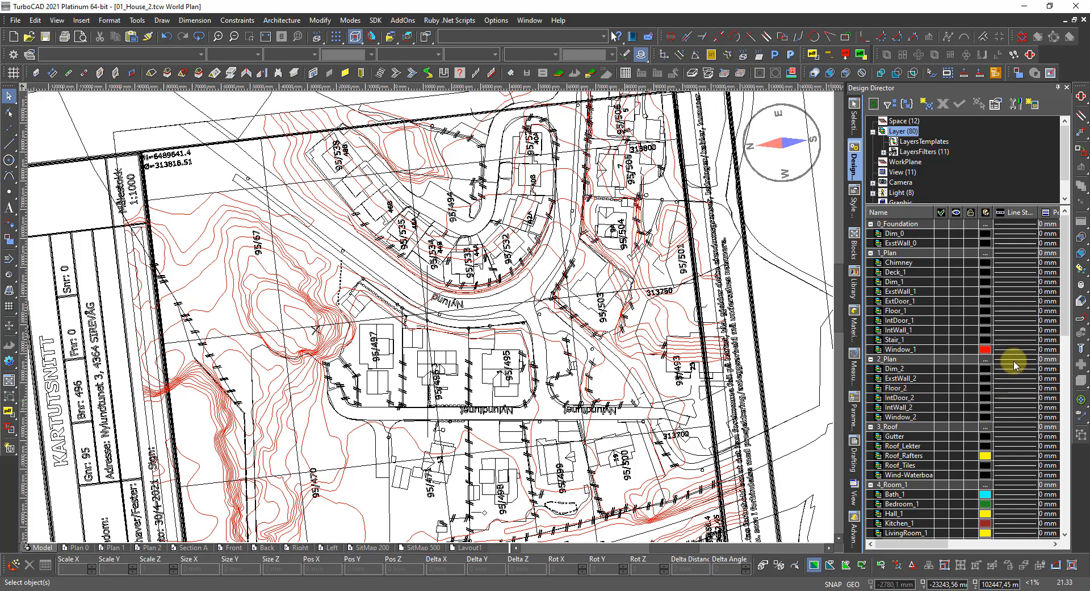
Make the Window_1 layer black and the BaseLine layer Forest Green.
left_click(985, 349)
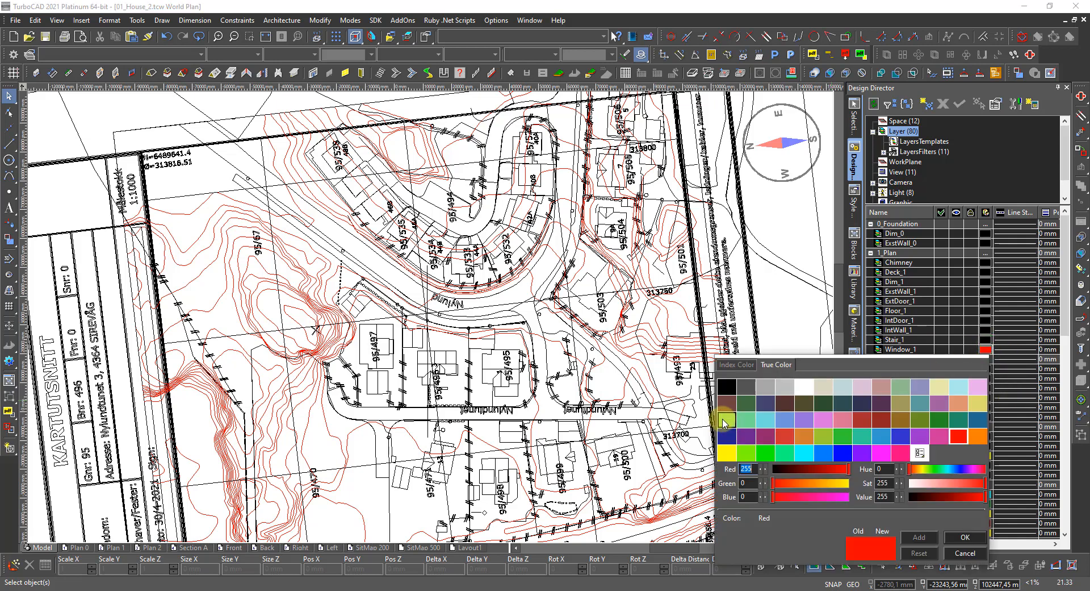
double_click(727, 386)
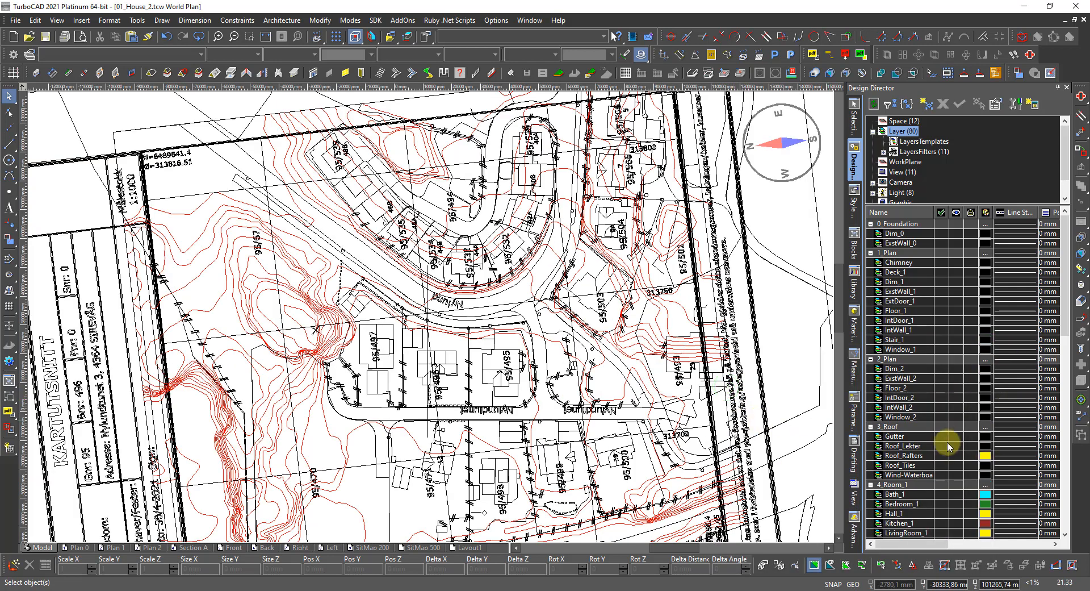
scroll(947, 447, "down", 11)
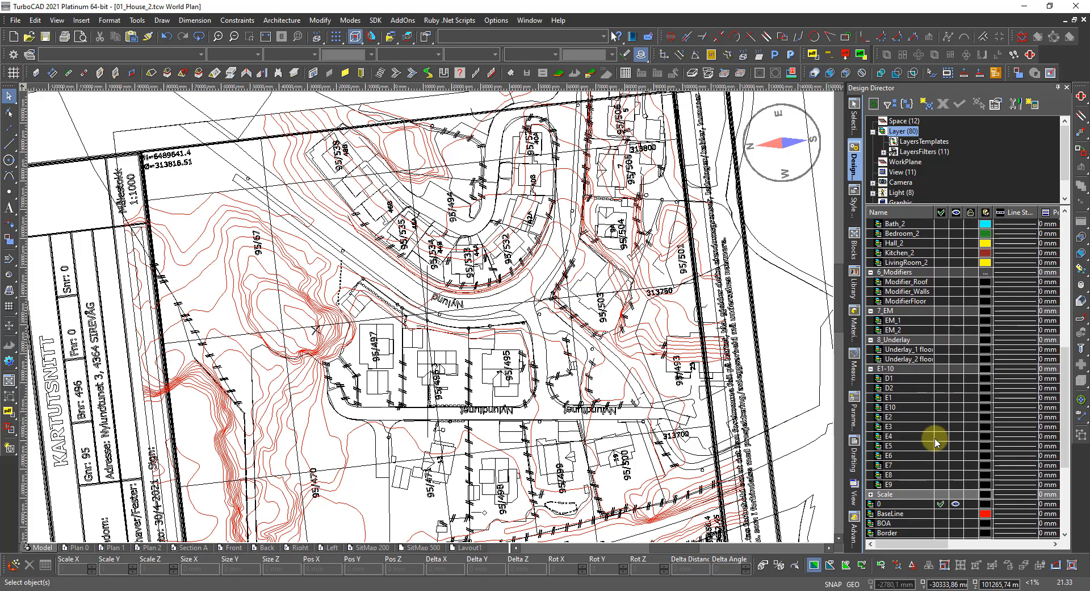
scroll(936, 442, "down", 3)
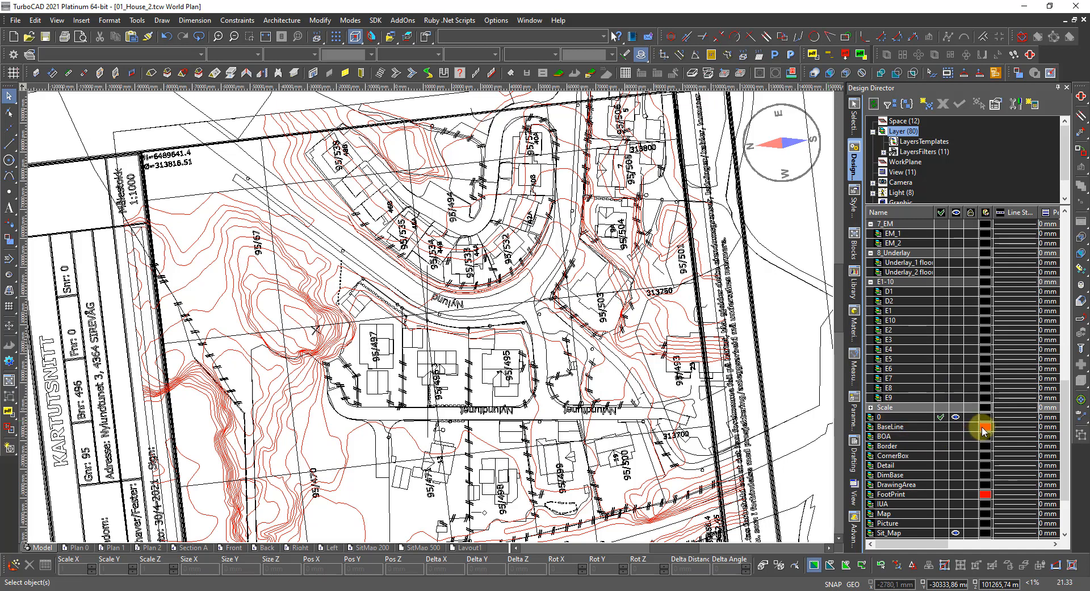
left_click(985, 430)
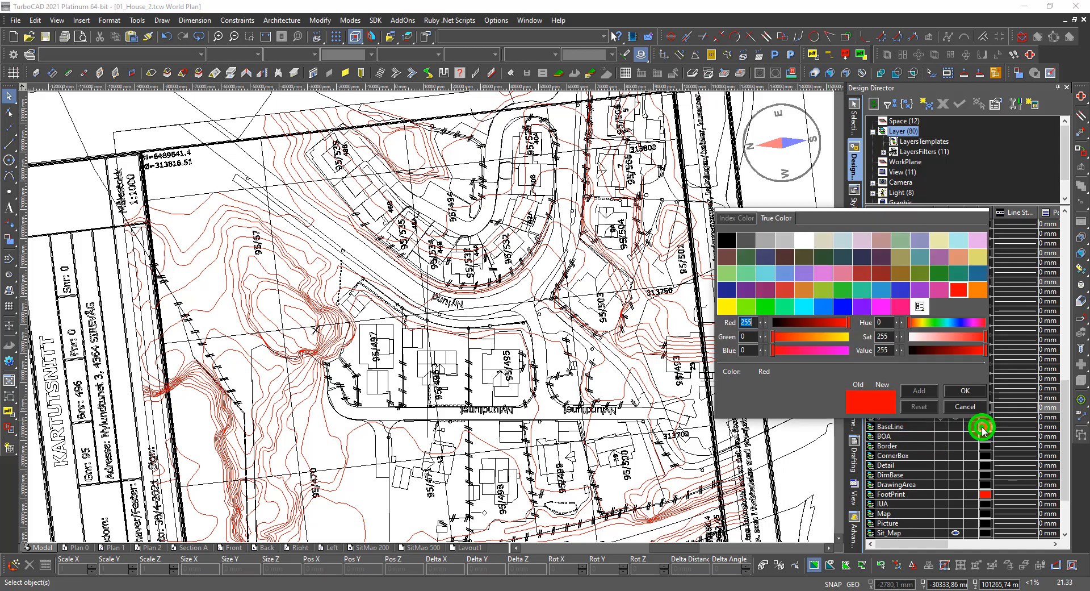
double_click(940, 276)
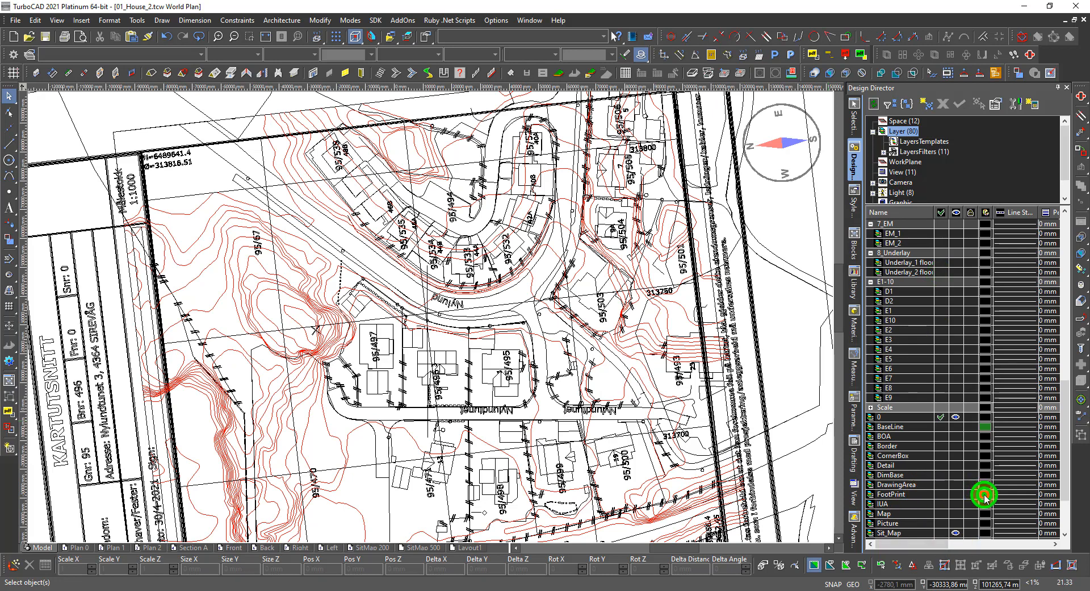
Give the FootPrint layer the same green colour in place of red.
left_click(984, 495)
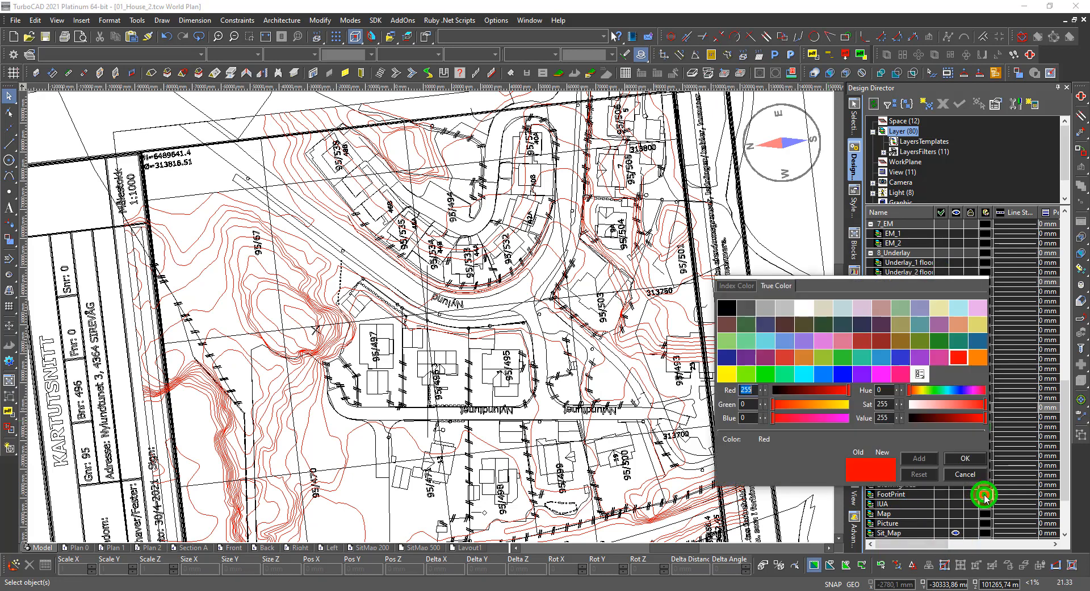
double_click(940, 340)
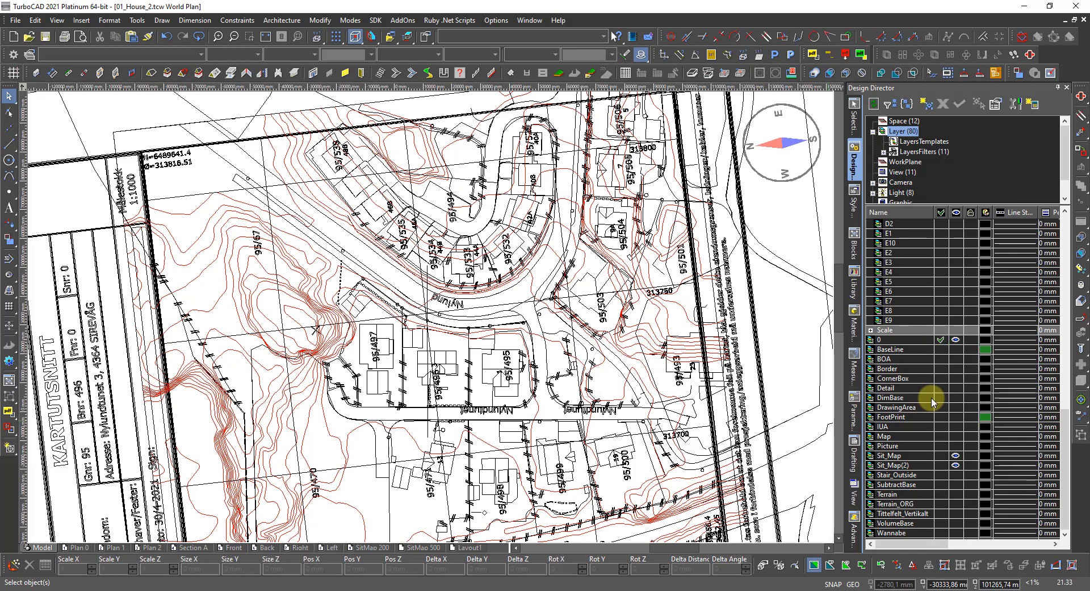
scroll(920, 470, "up", 7)
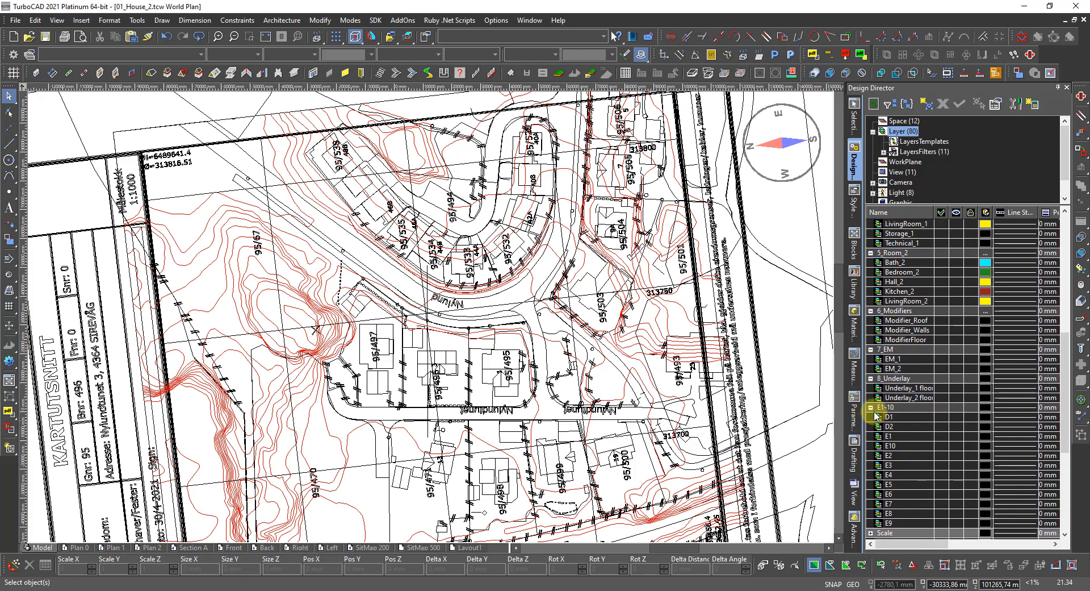
scroll(877, 414, "up", 1)
scroll(878, 414, "up", 6)
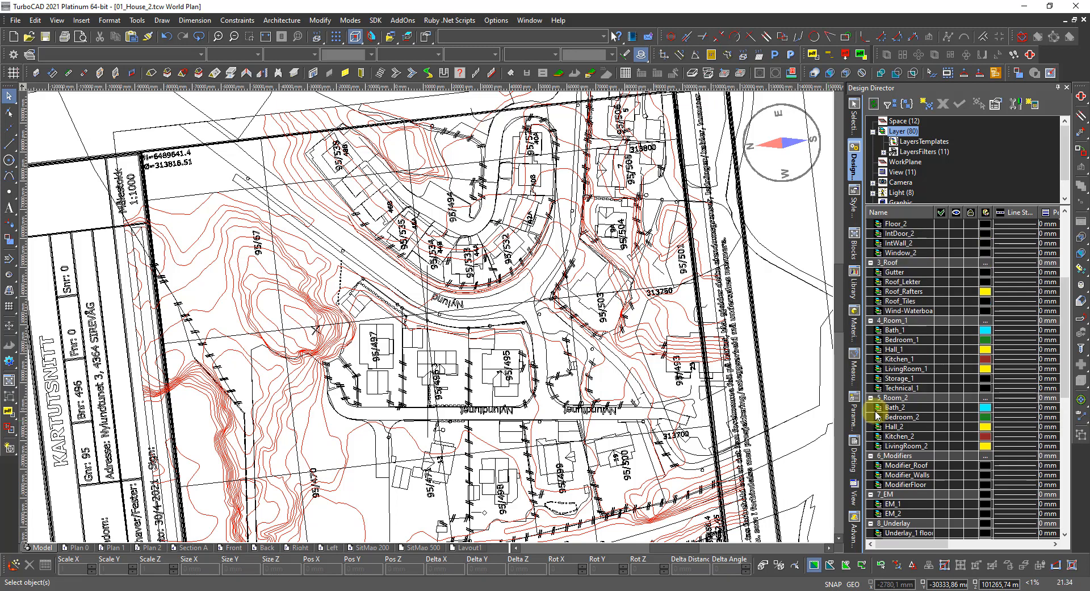
scroll(877, 414, "up", 2)
scroll(878, 414, "up", 2)
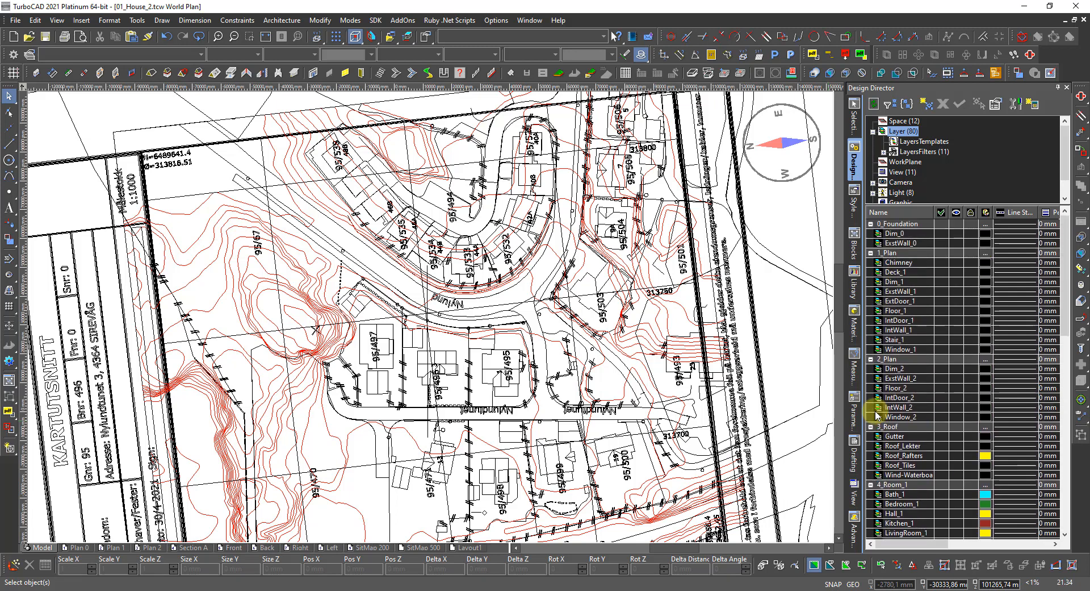
Use Select by Colors with Red chosen to select every red contour line.
scroll(419, 308, "down", 5)
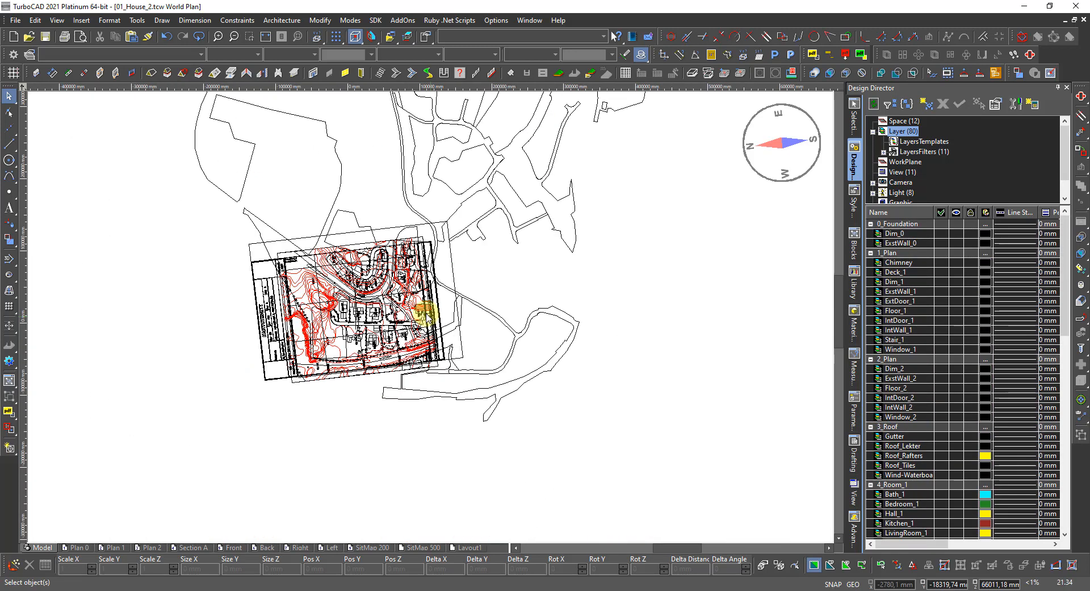
scroll(400, 292, "up", 3)
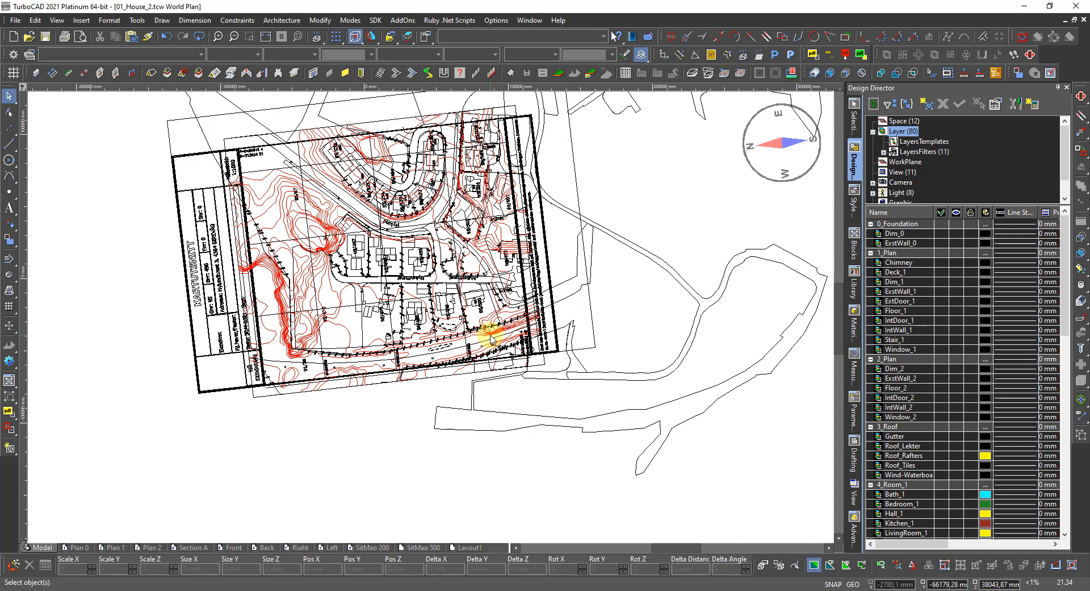
left_click(465, 230)
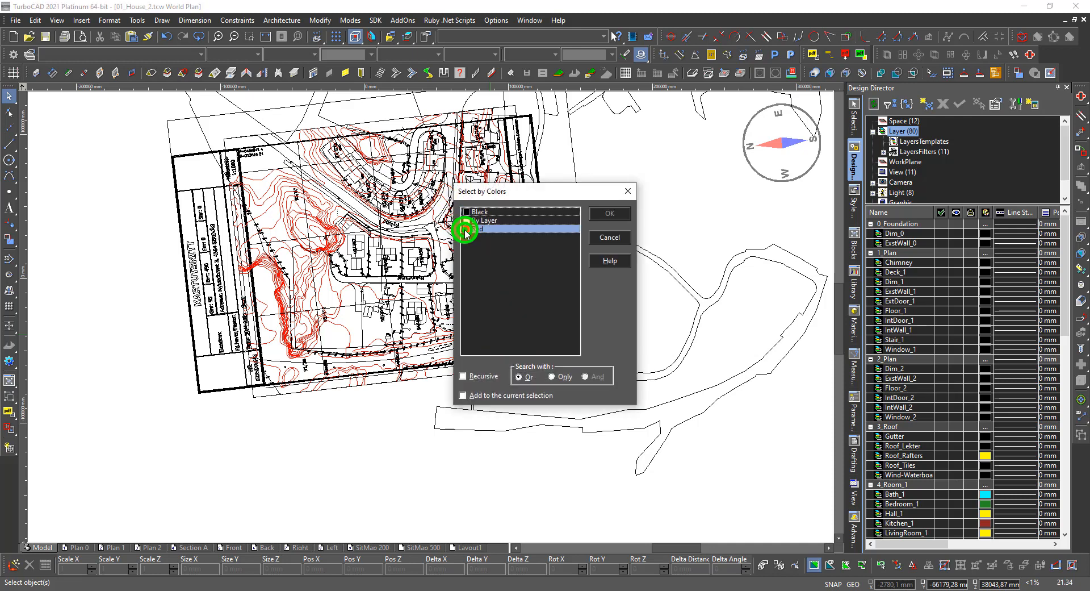
left_click(610, 214)
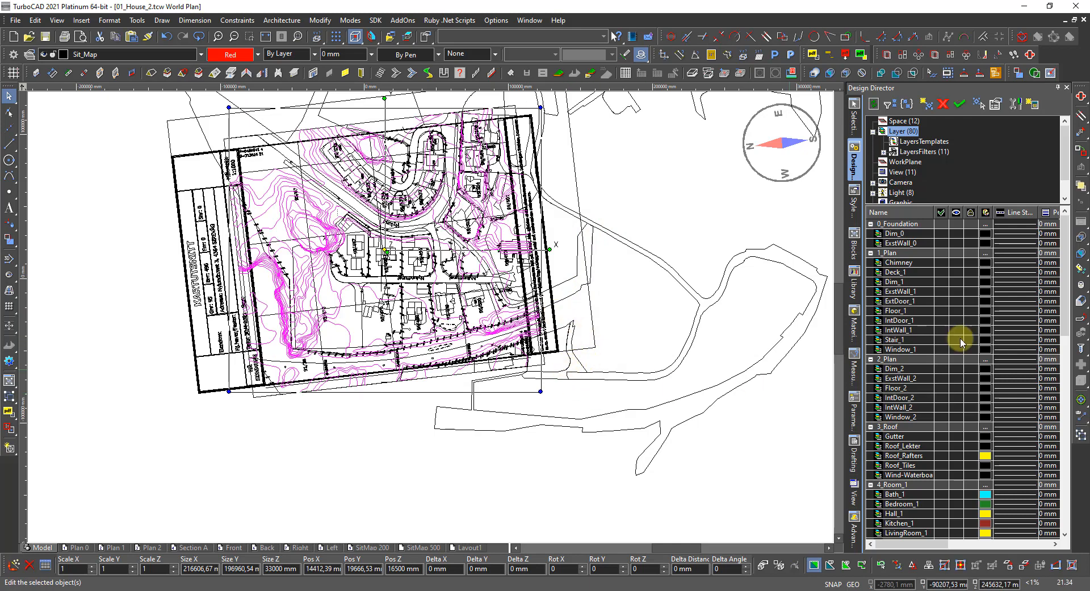
scroll(954, 330, "down", 9)
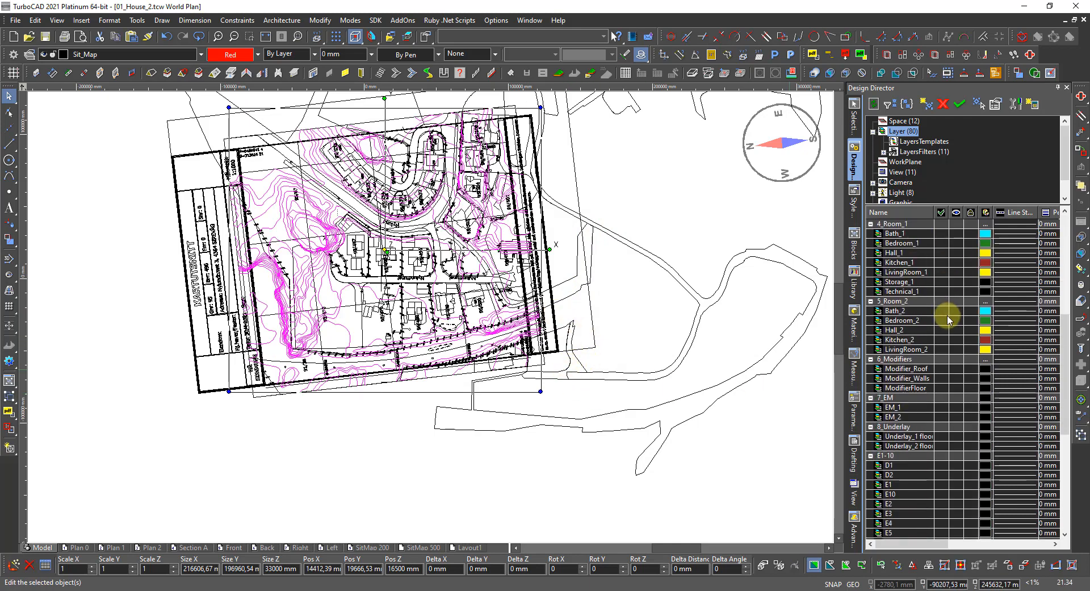
scroll(946, 336, "down", 6)
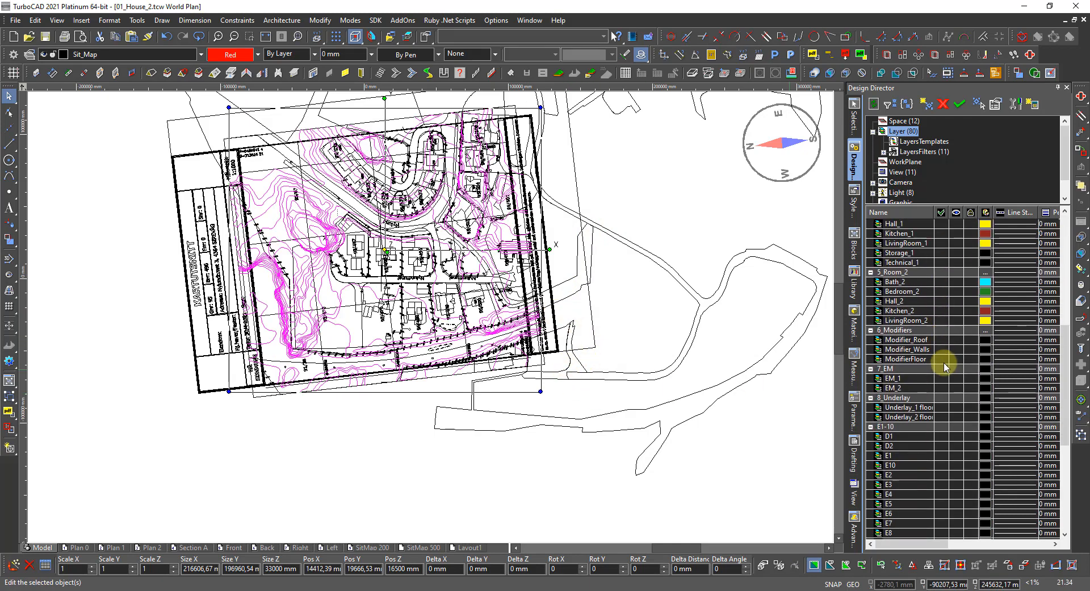
scroll(945, 366, "down", 2)
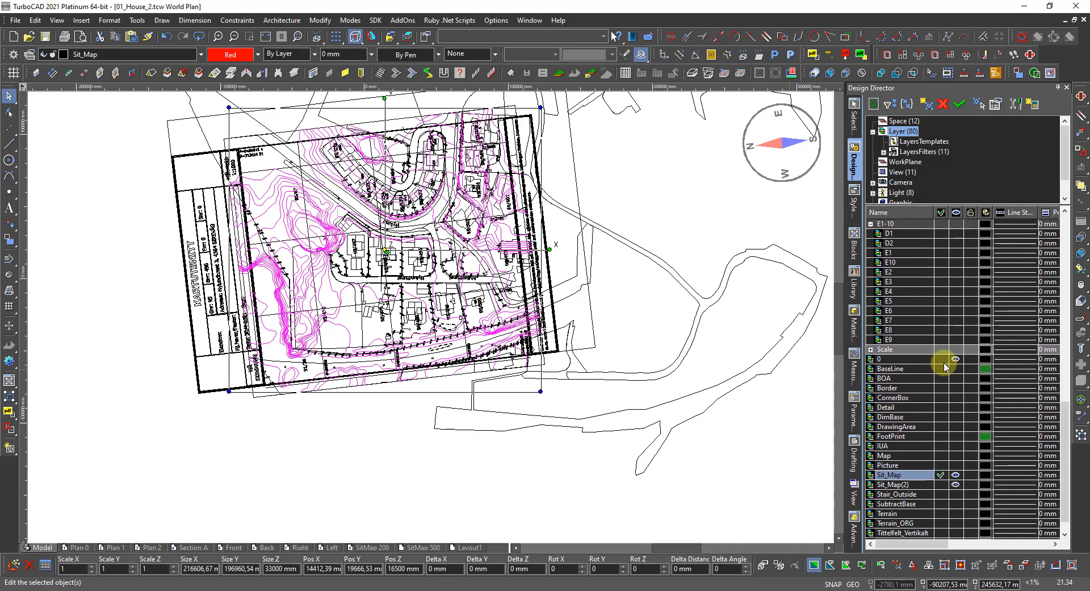
scroll(945, 366, "down", 1)
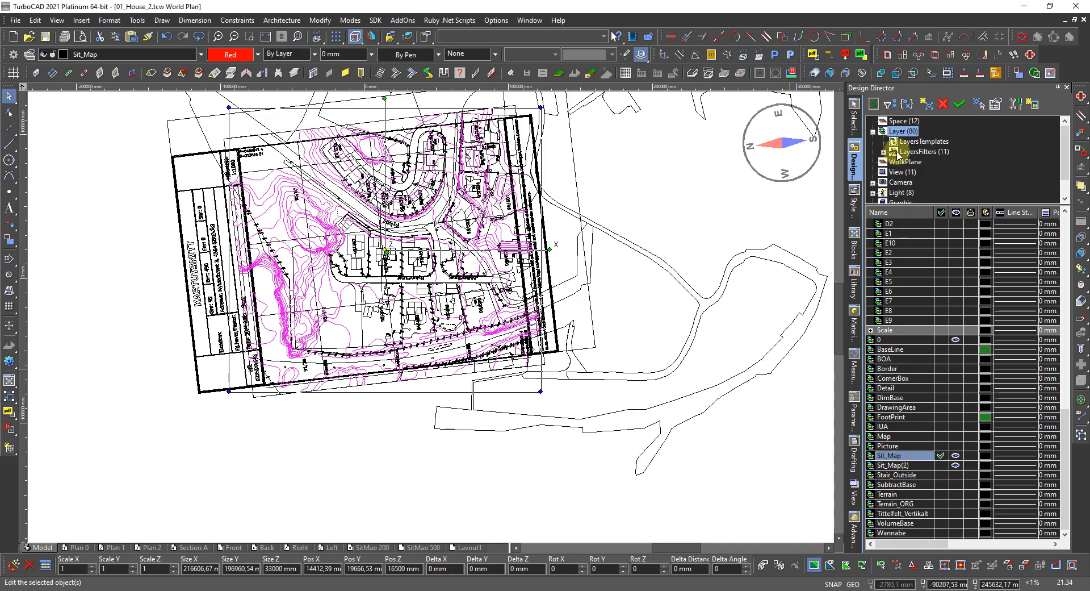
Create a TerrainLine layer, make it current, and clear the red contour selection.
left_click(921, 104)
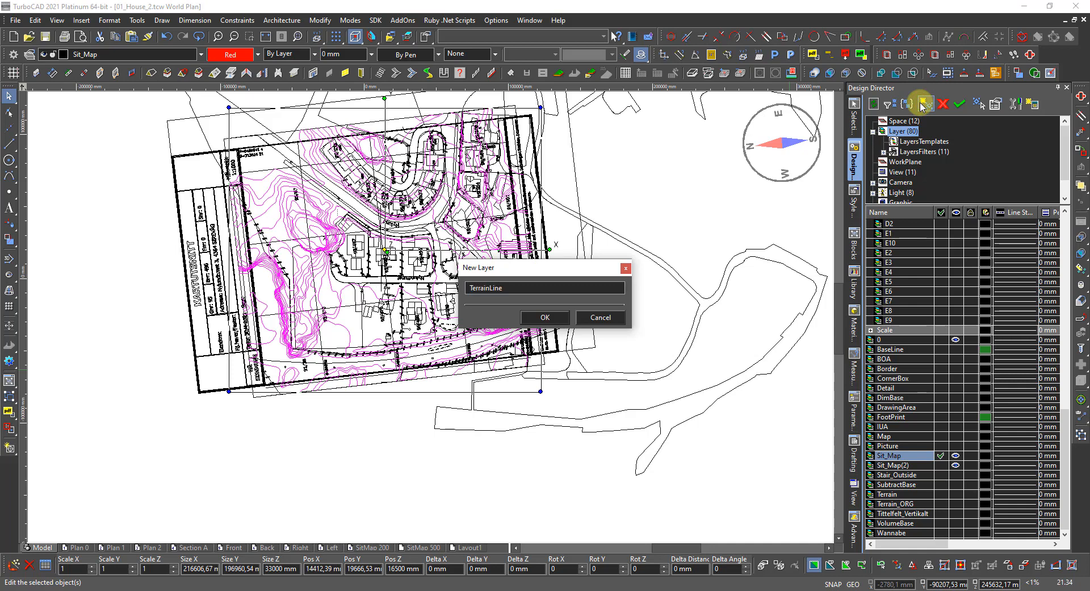
key("Return")
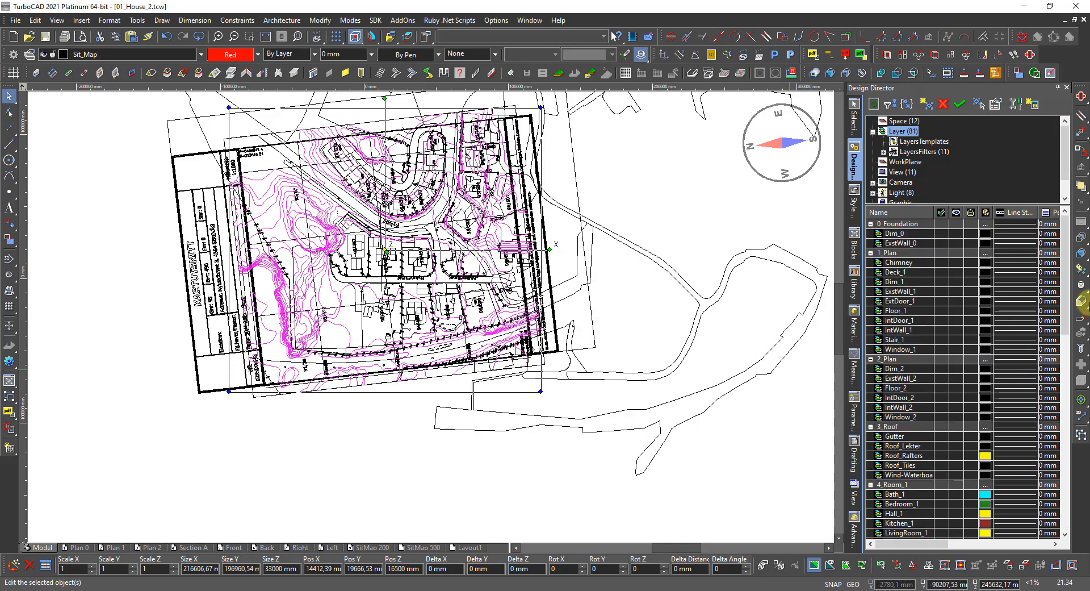
scroll(949, 338, "down", 15)
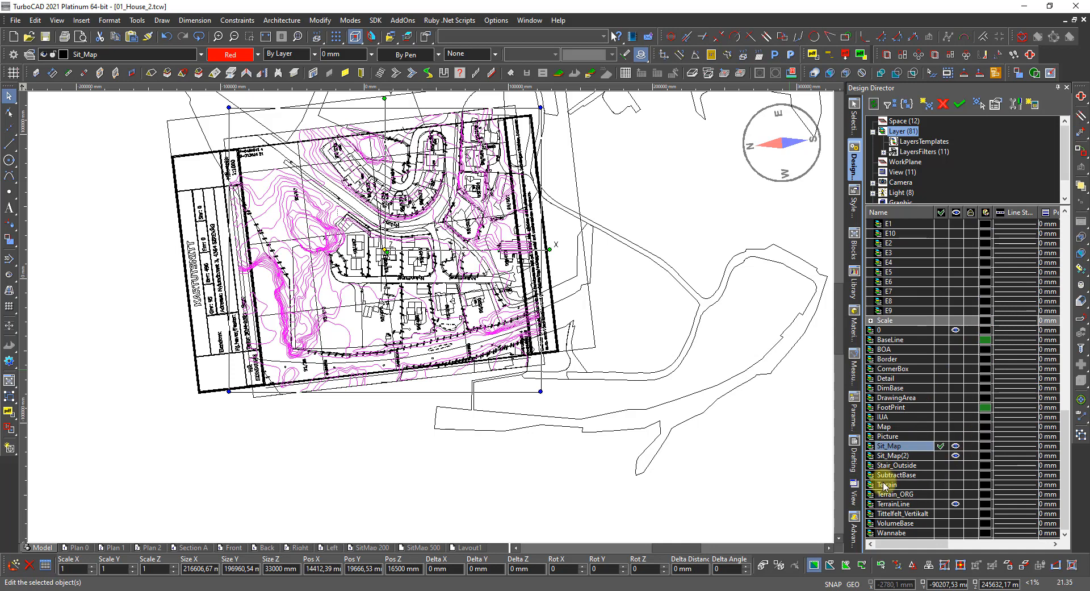
left_click(942, 505)
left_click(779, 477)
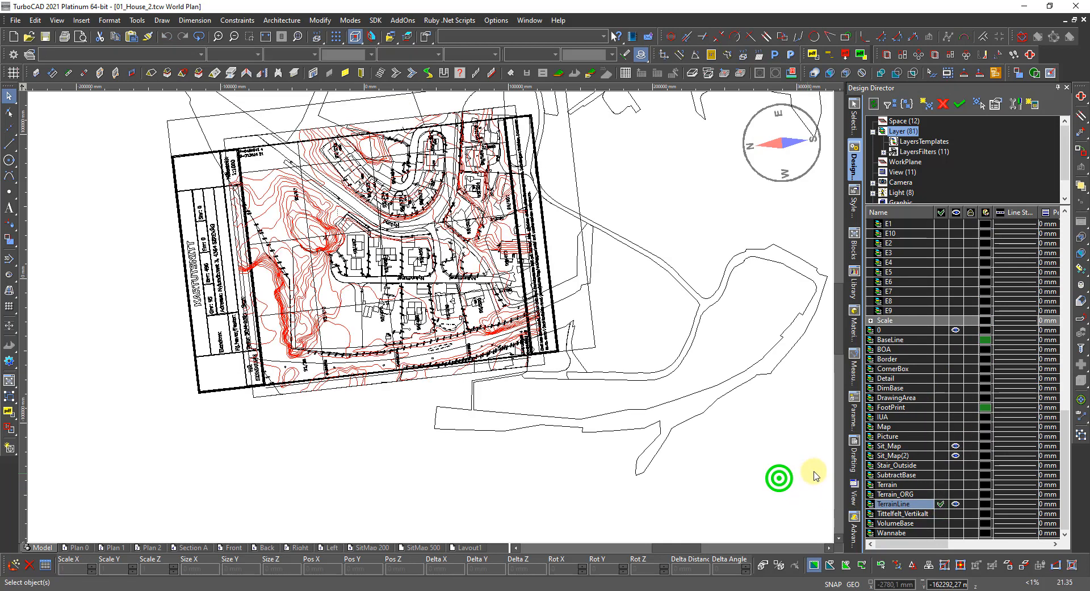
Hide the Sit_Map layer, select everything on Sit_Map(2), then delete the Sit_Map(2) layer.
left_click(955, 447)
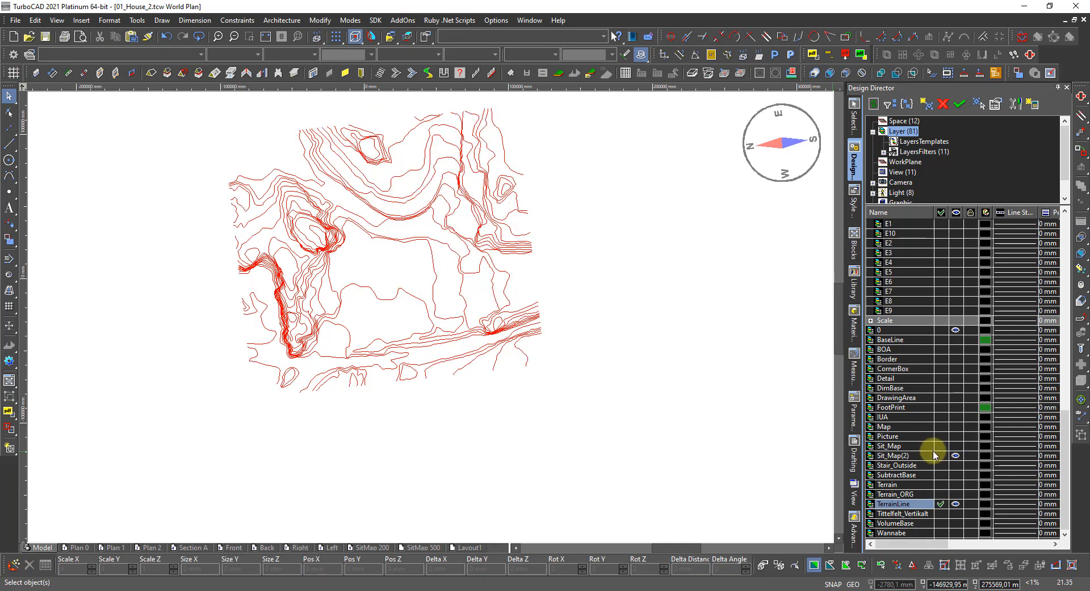
left_click(955, 455)
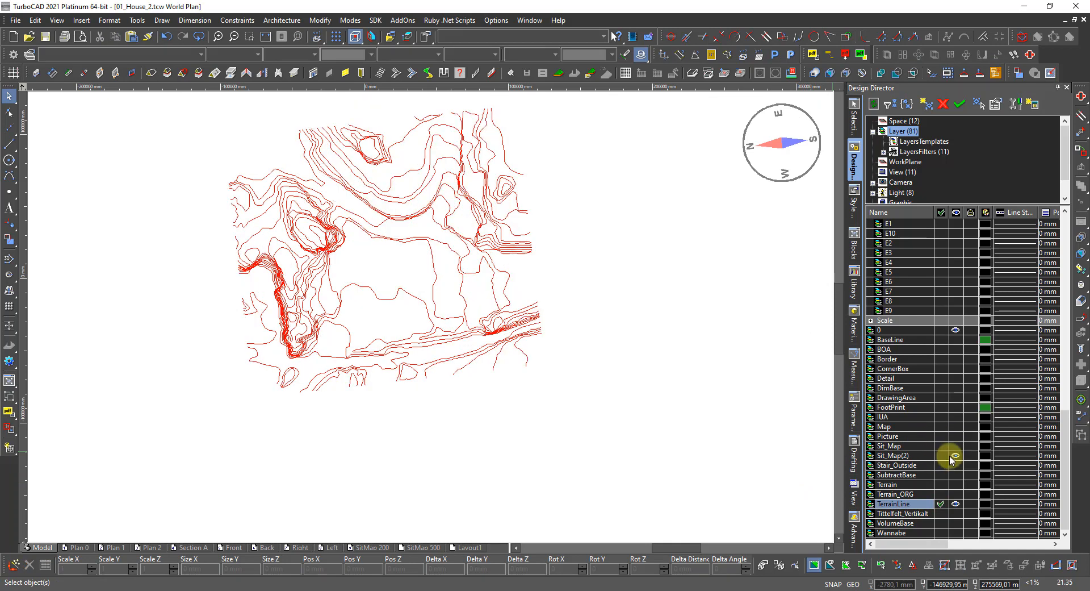
left_click(919, 456)
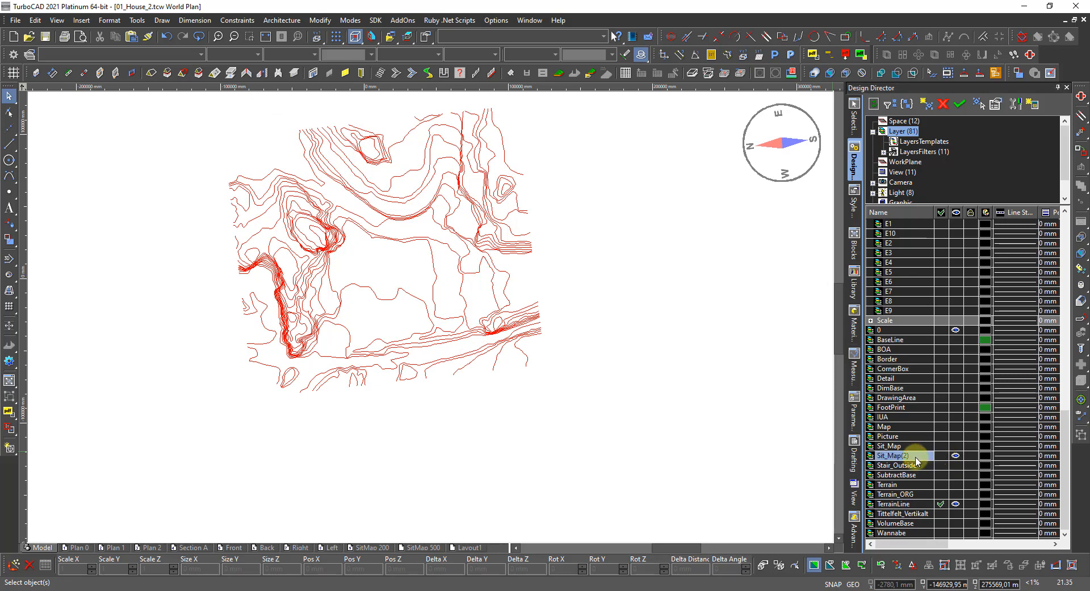
right_click(919, 456)
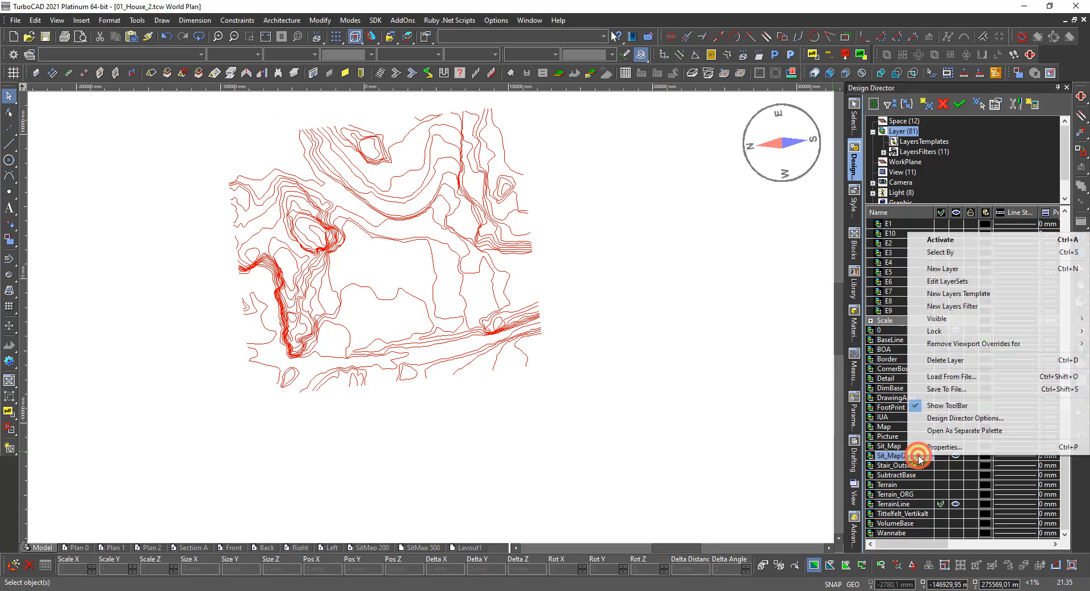
left_click(959, 253)
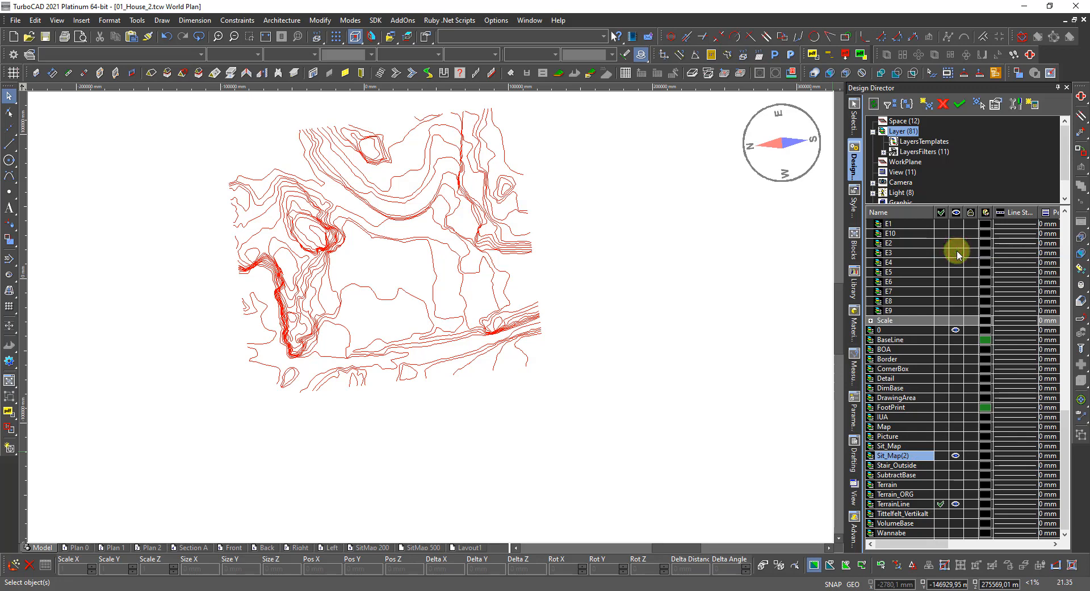
left_click(903, 456)
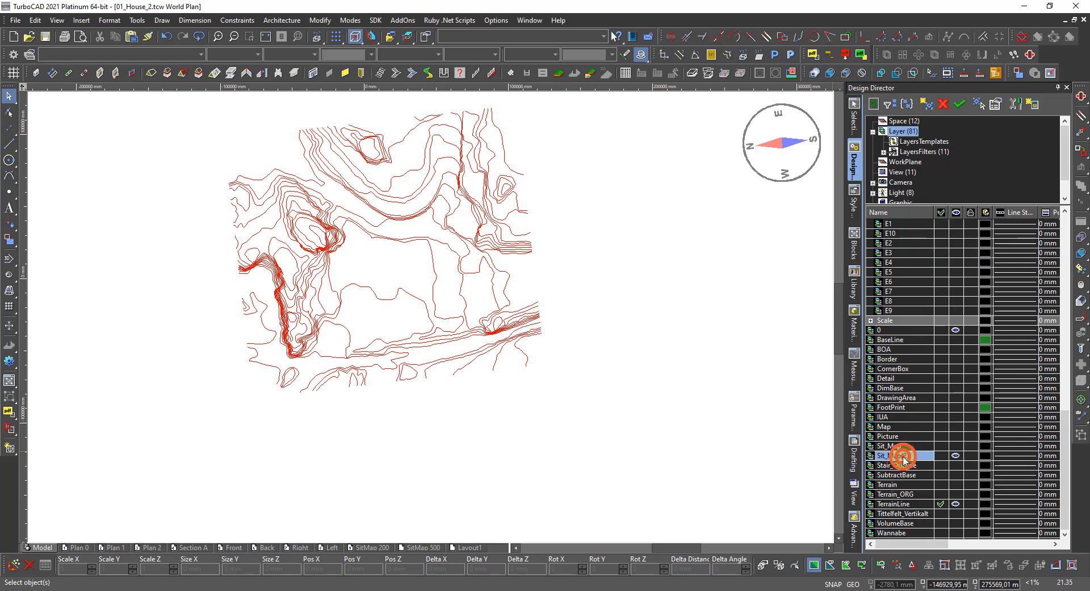
right_click(903, 456)
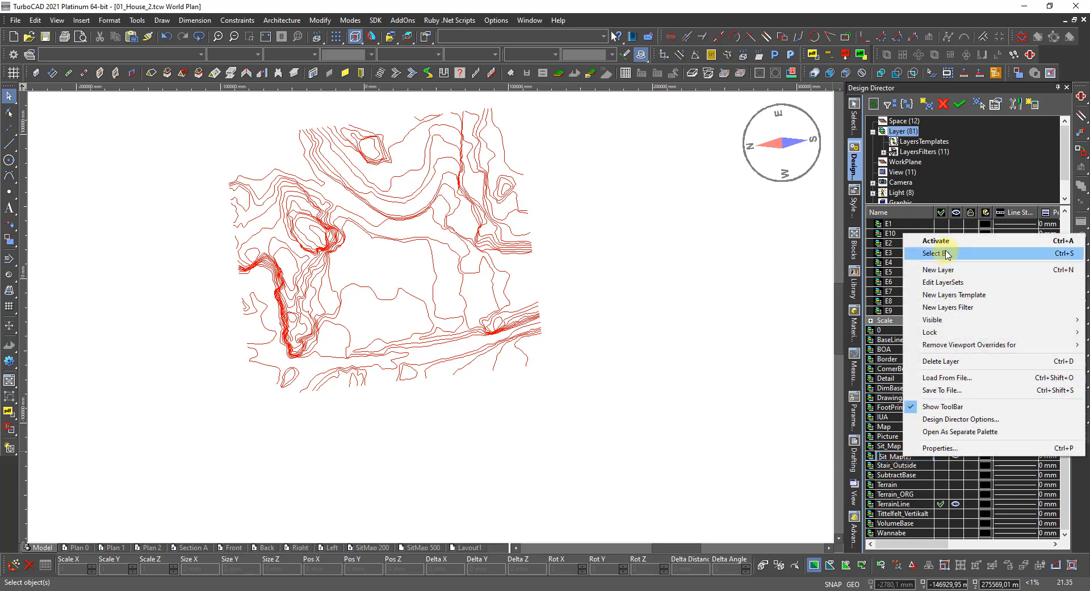
left_click(944, 361)
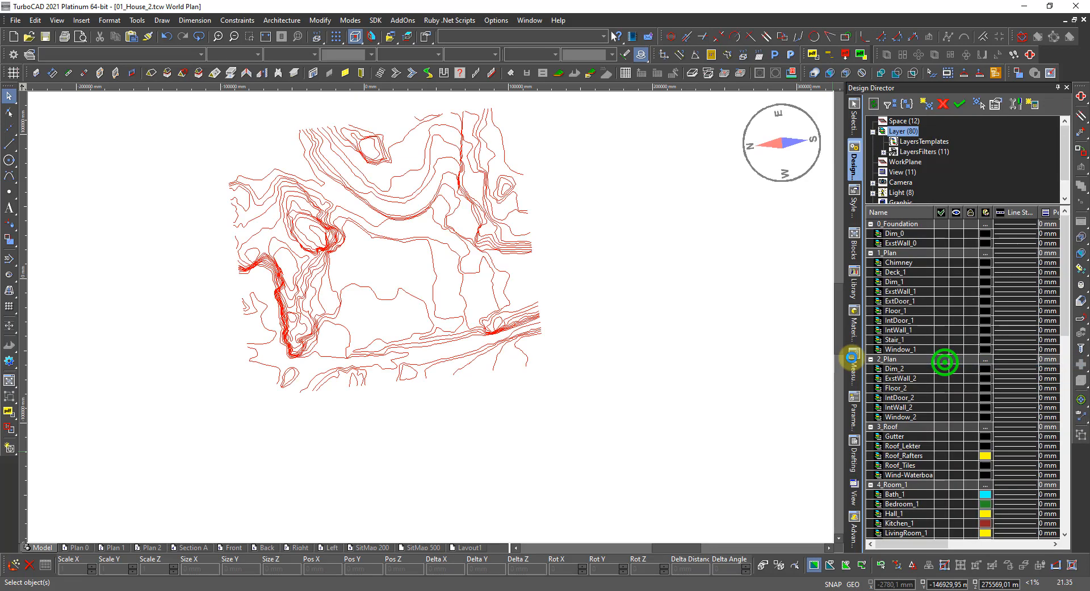
Select all the terrain contour lines with a right-to-left crossing window.
scroll(352, 279, "down", 3)
scroll(352, 279, "up", 3)
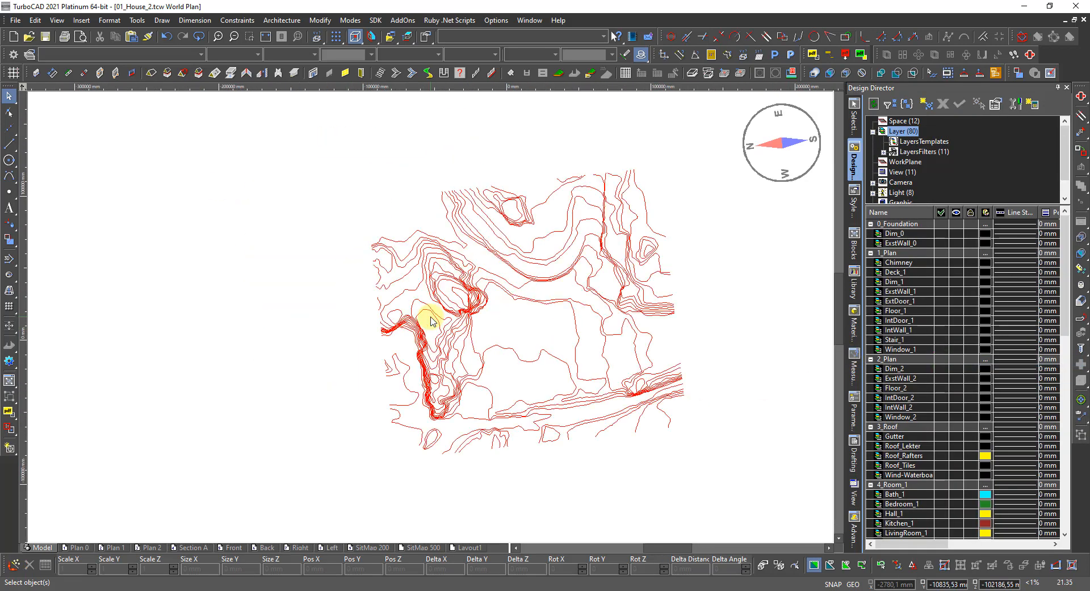
scroll(446, 333, "down", 5)
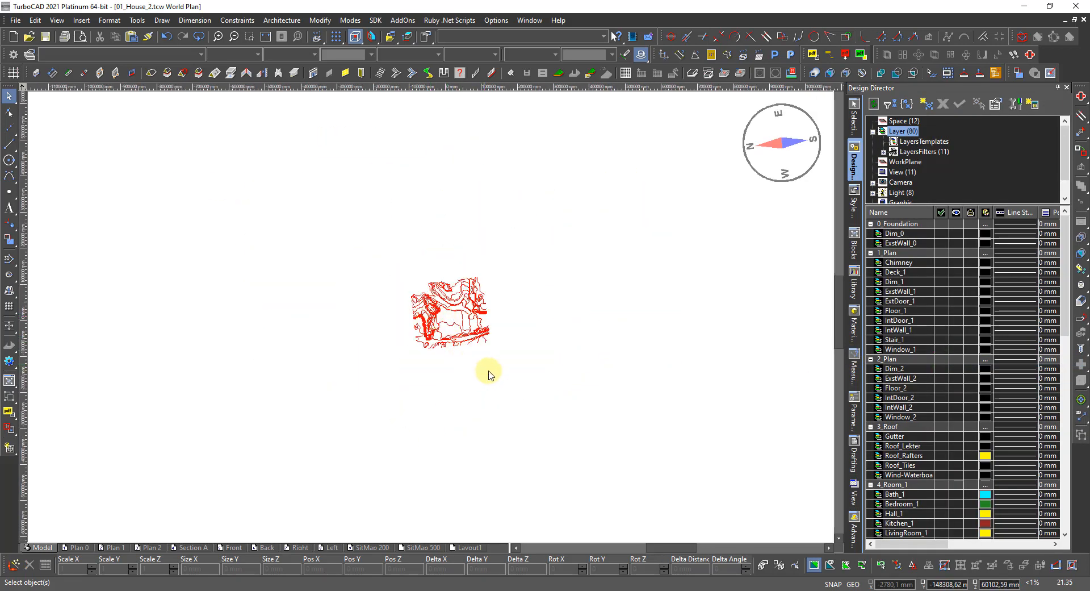
scroll(455, 333, "up", 3)
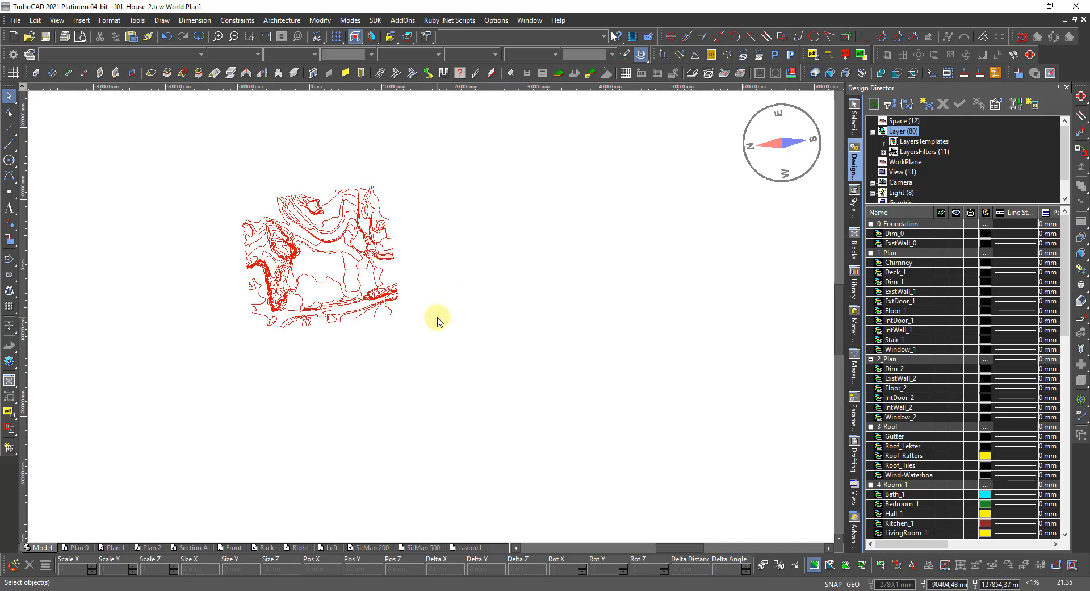
scroll(430, 302, "down", 5)
scroll(430, 302, "up", 2)
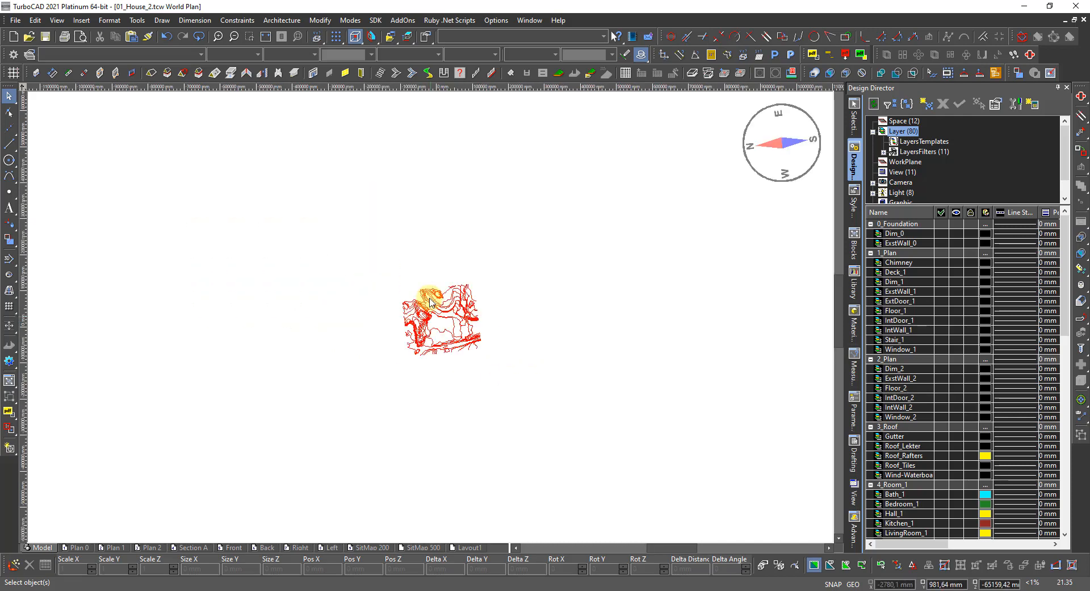
scroll(429, 304, "up", 3)
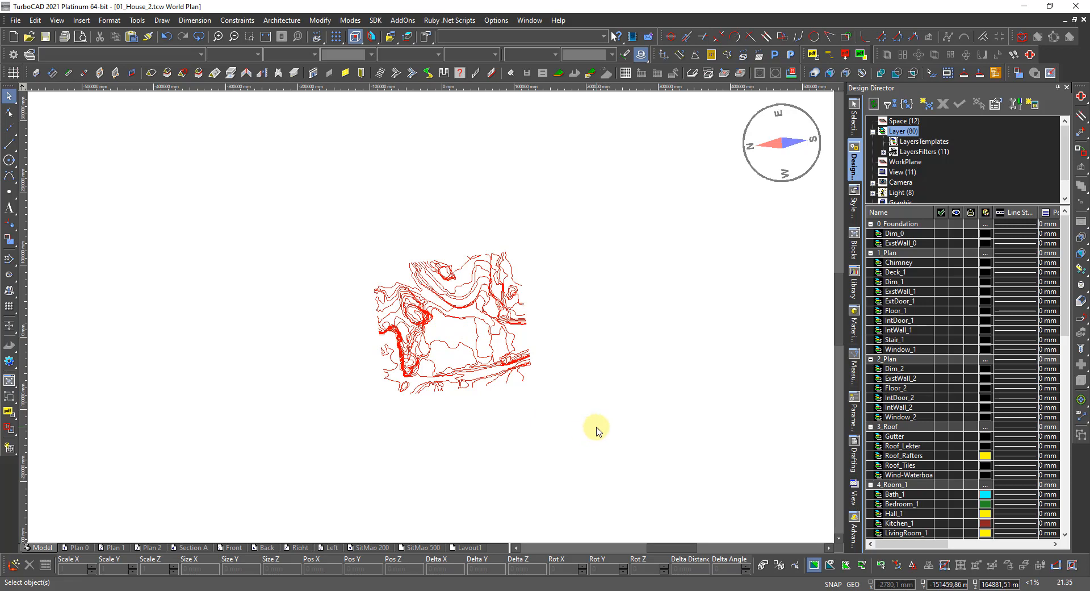
mouse_move(628, 446)
left_mouse_down()
mouse_move(336, 214)
mouse_move(284, 187)
left_mouse_up()
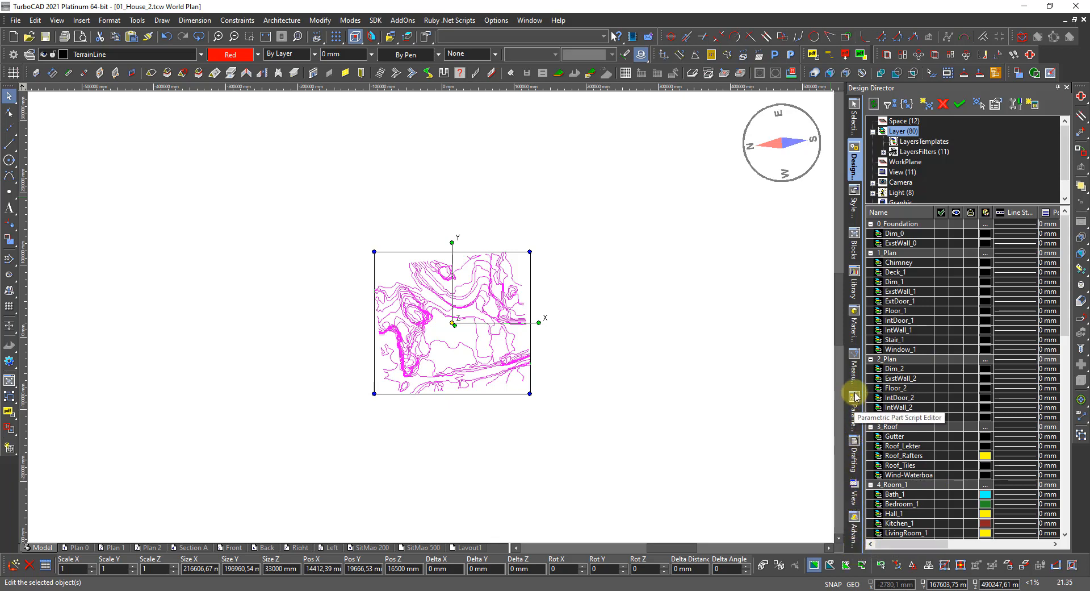
Enable the TC Coordinates palette in Customize > Palettes.
right_click(913, 89)
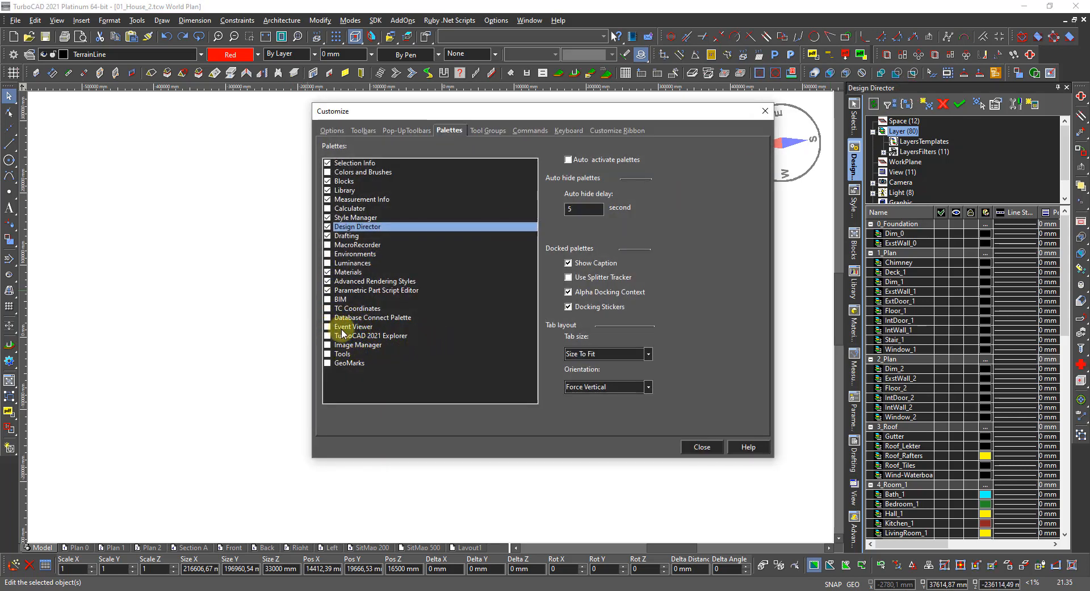
left_click(328, 308)
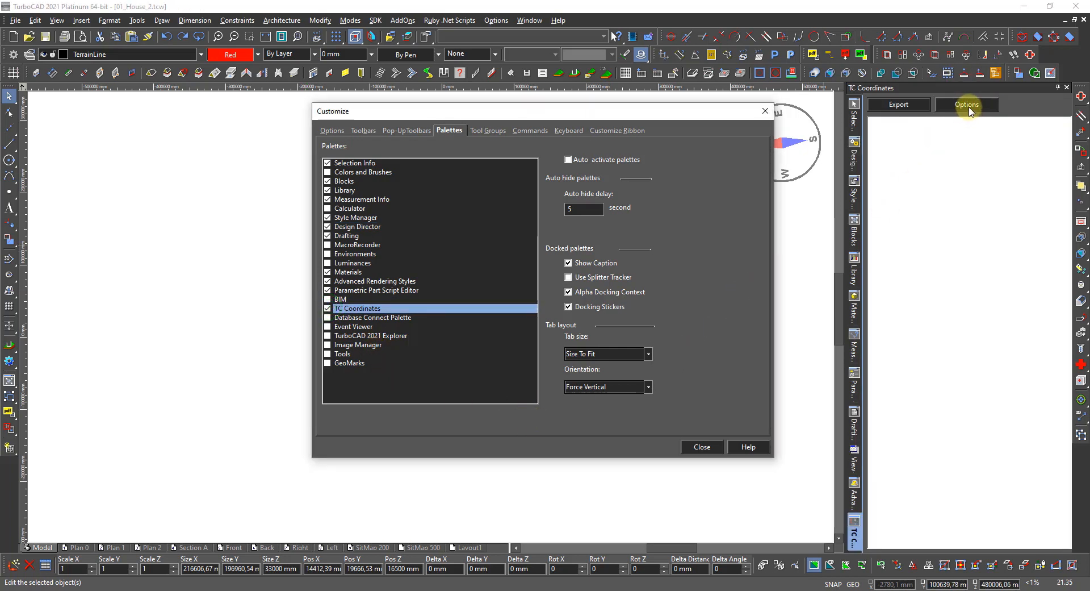
left_click(694, 447)
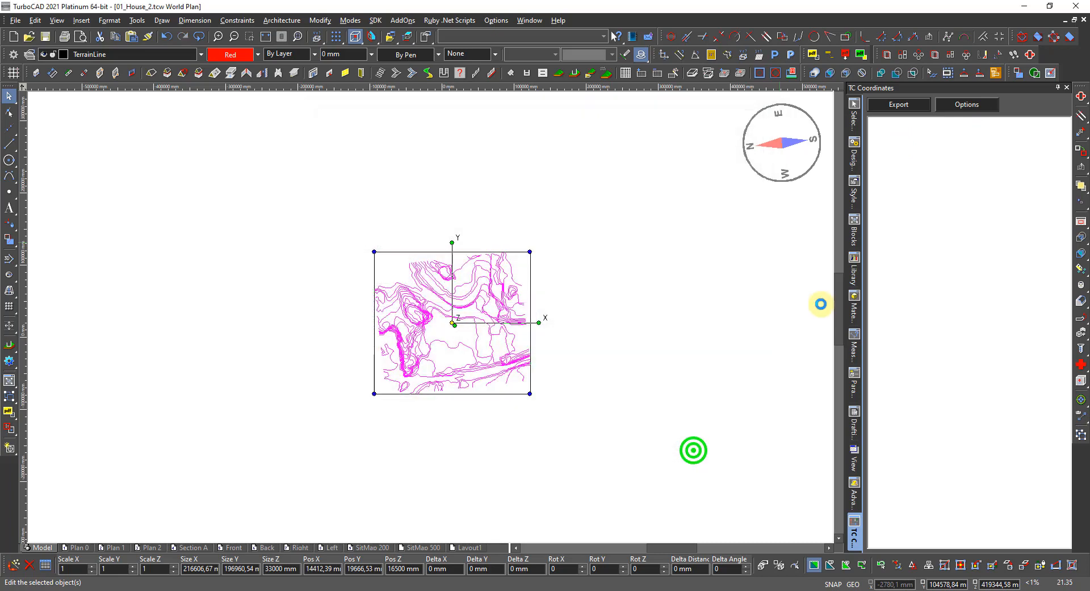
Turn off Add point's CS mode in the coordinate export's advanced options.
left_click(957, 108)
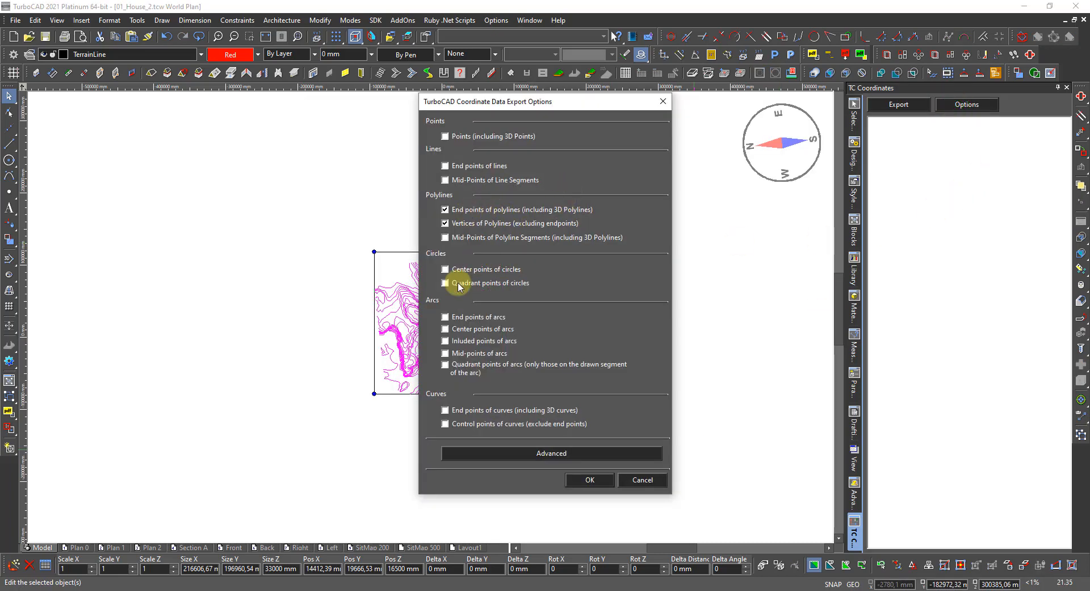
left_click(562, 453)
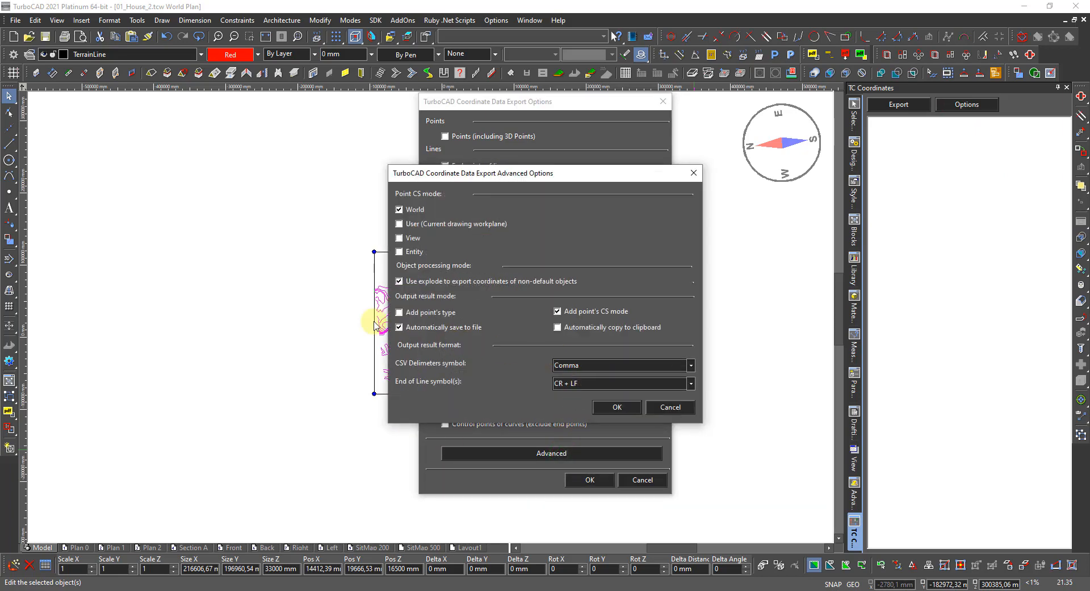
left_click(558, 311)
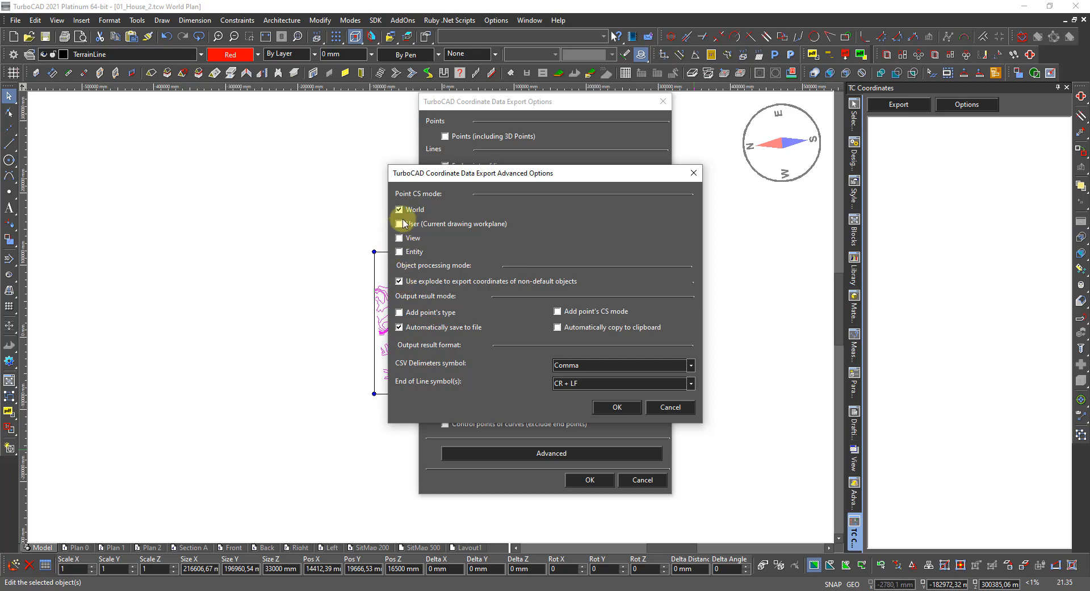
left_click(620, 408)
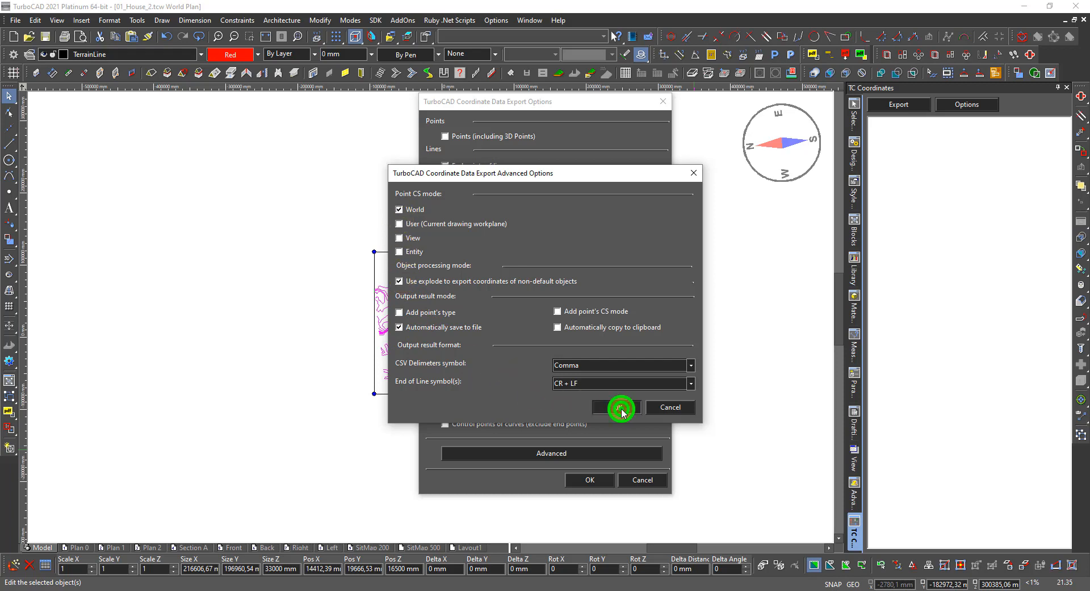
left_click(592, 479)
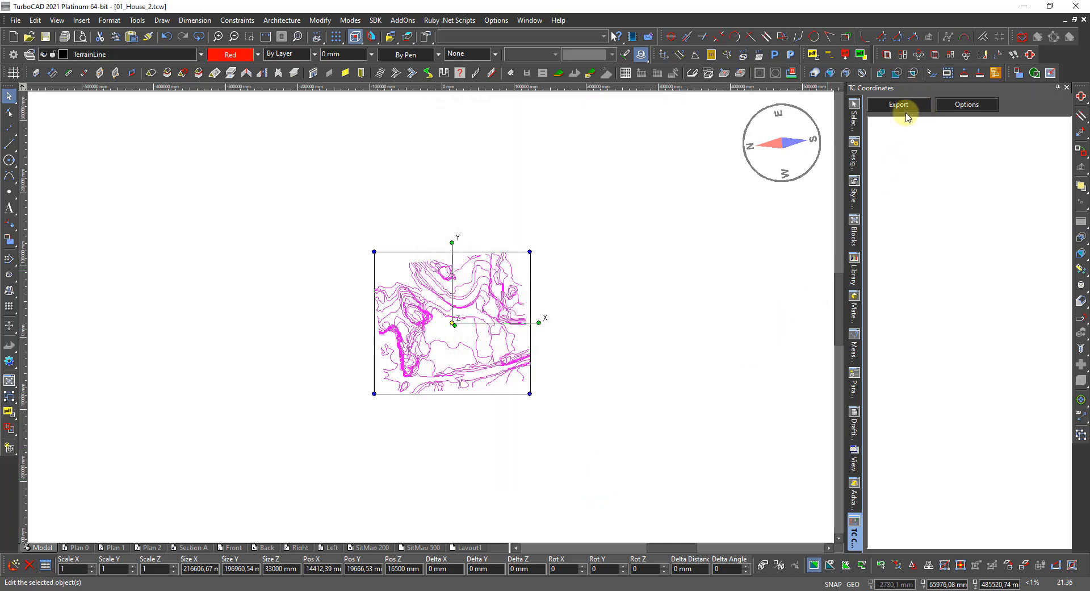
Export the selected terrain's coordinates as a .txt file named 01_House_2-B.txt.
left_click(902, 106)
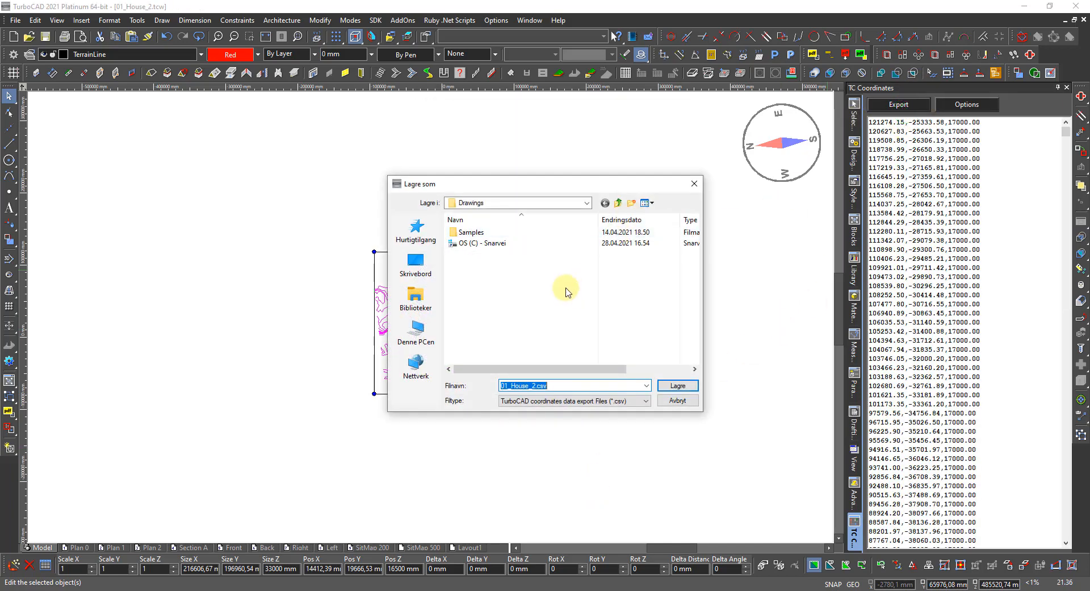
left_click(566, 402)
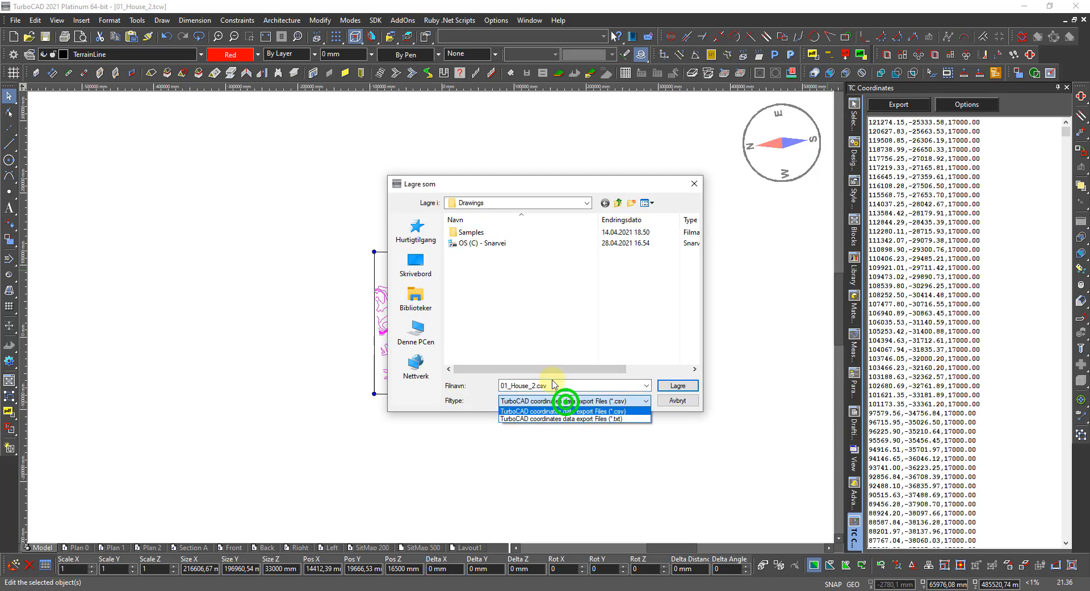
left_click(575, 419)
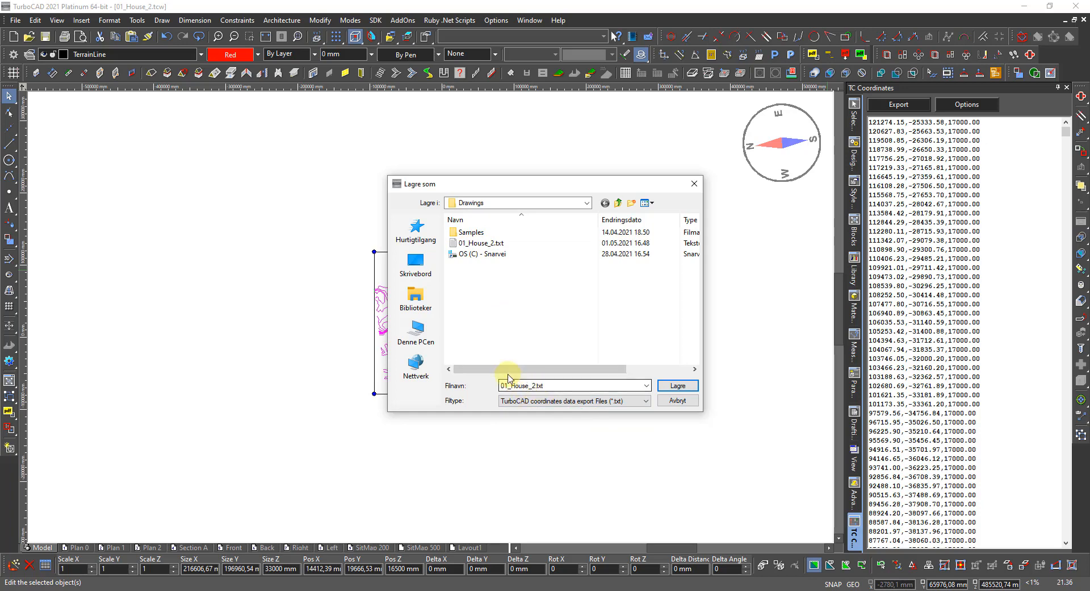
double_click(535, 384)
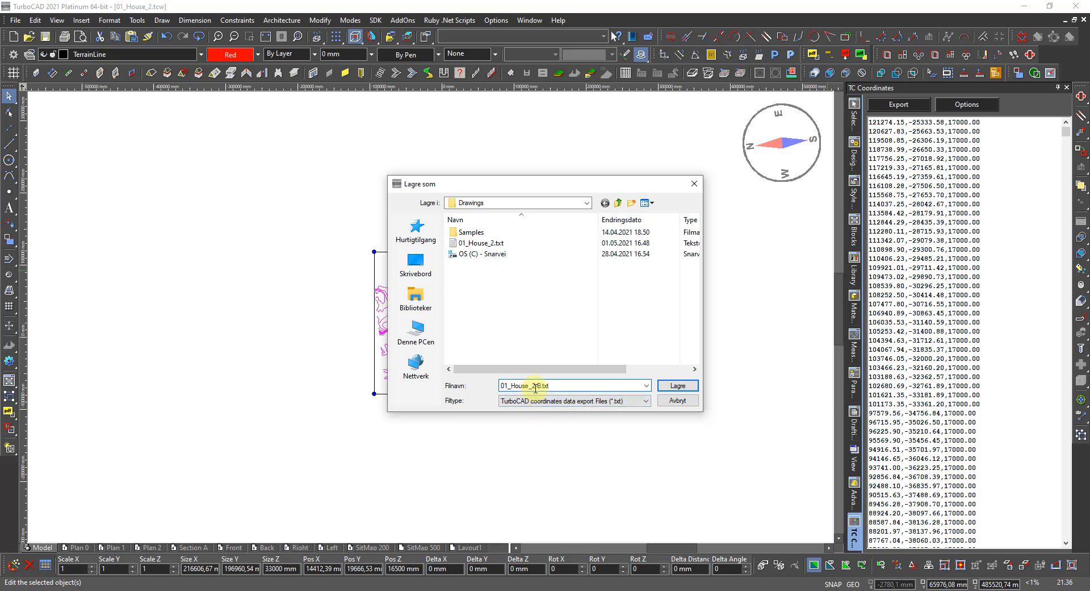
type("-")
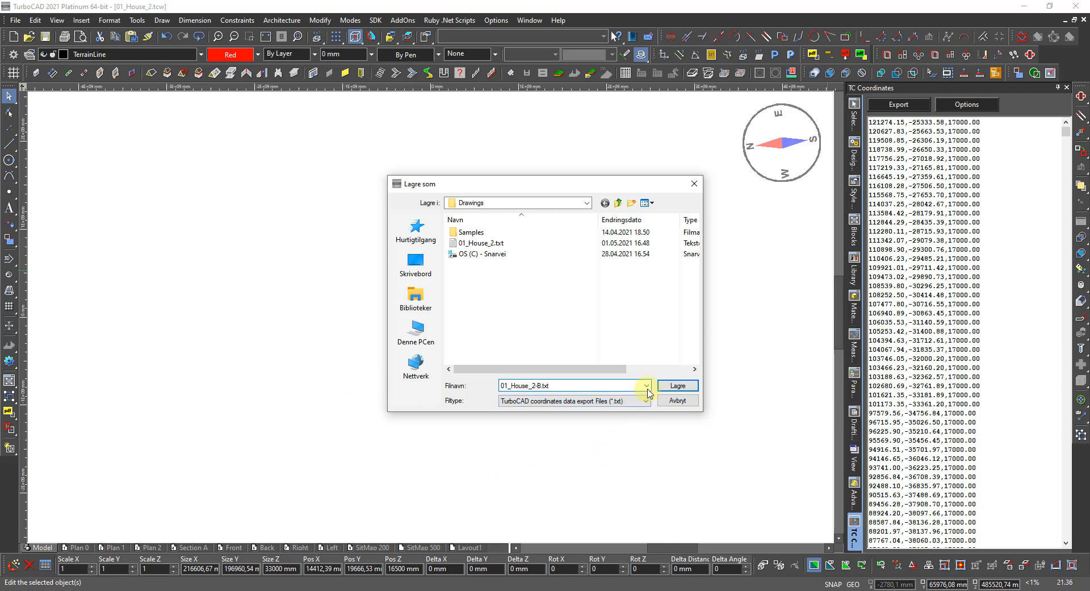
left_click(677, 386)
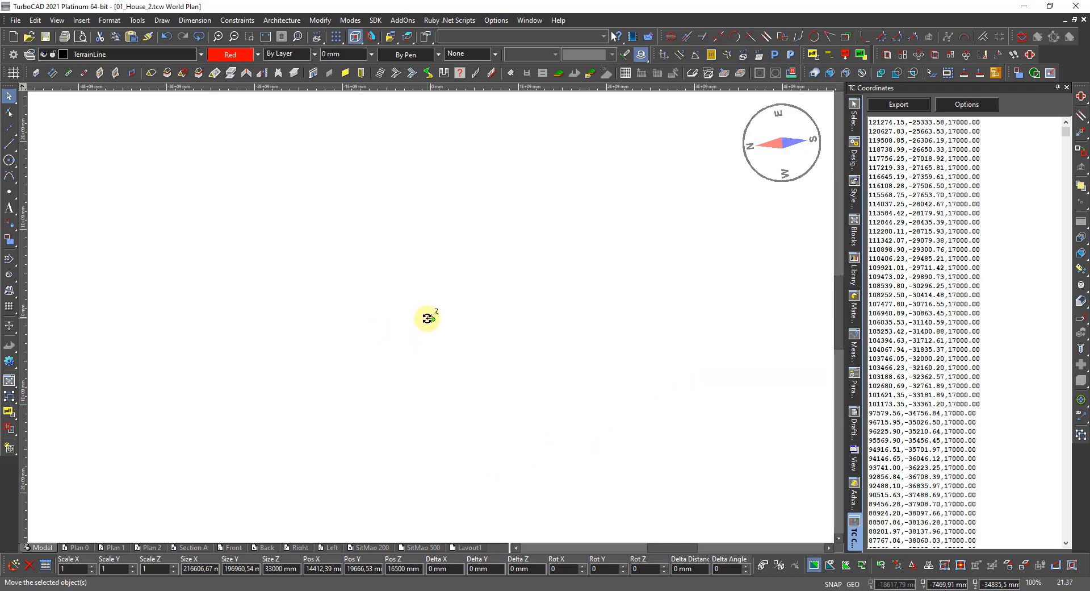
Deselect the terrain, review the exported points at 12000–18000 elevations, and open Customize > Palettes.
scroll(427, 318, "up", 4)
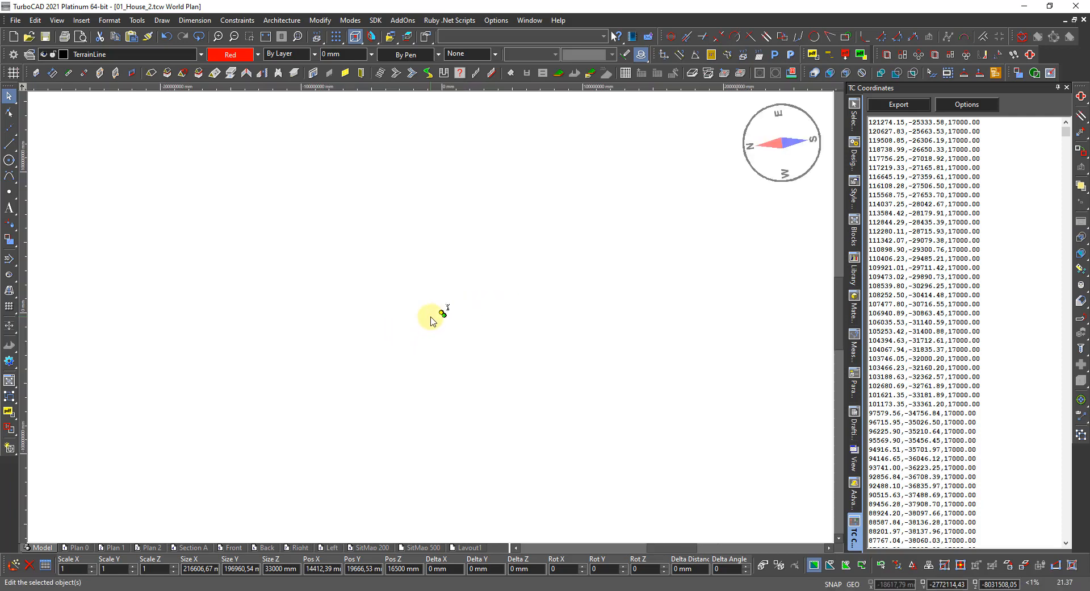
scroll(430, 313, "up", 10)
scroll(429, 315, "down", 2)
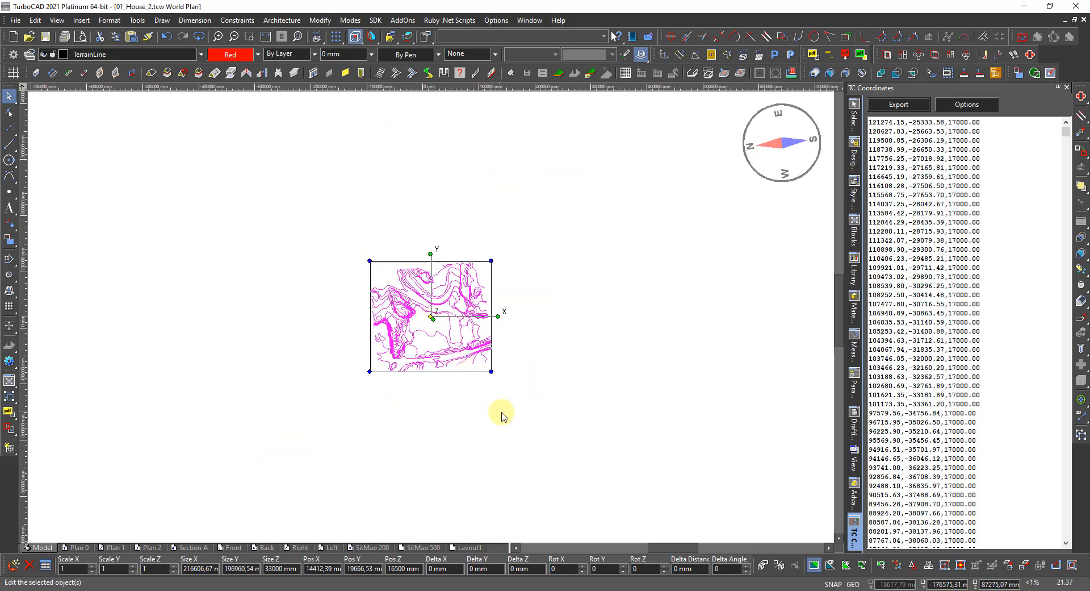
left_click(531, 452)
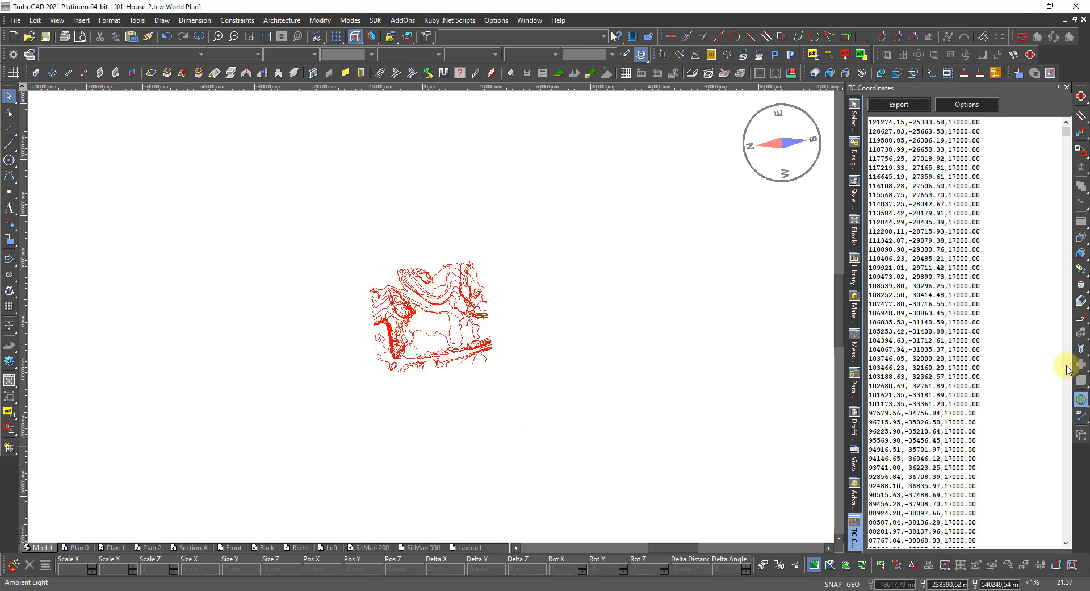
scroll(999, 364, "down", 15)
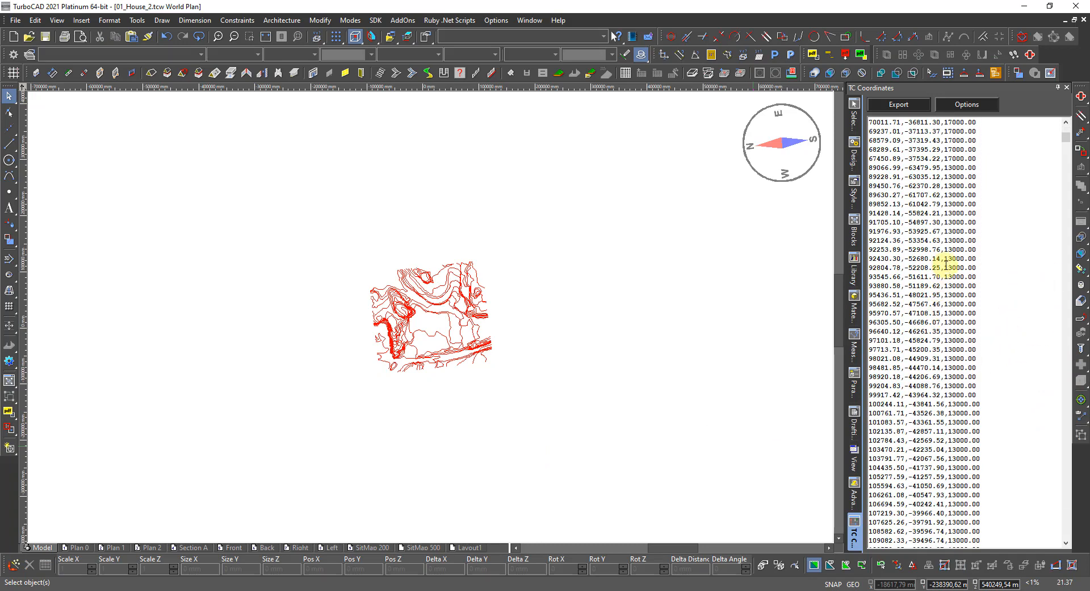
scroll(987, 307, "down", 9)
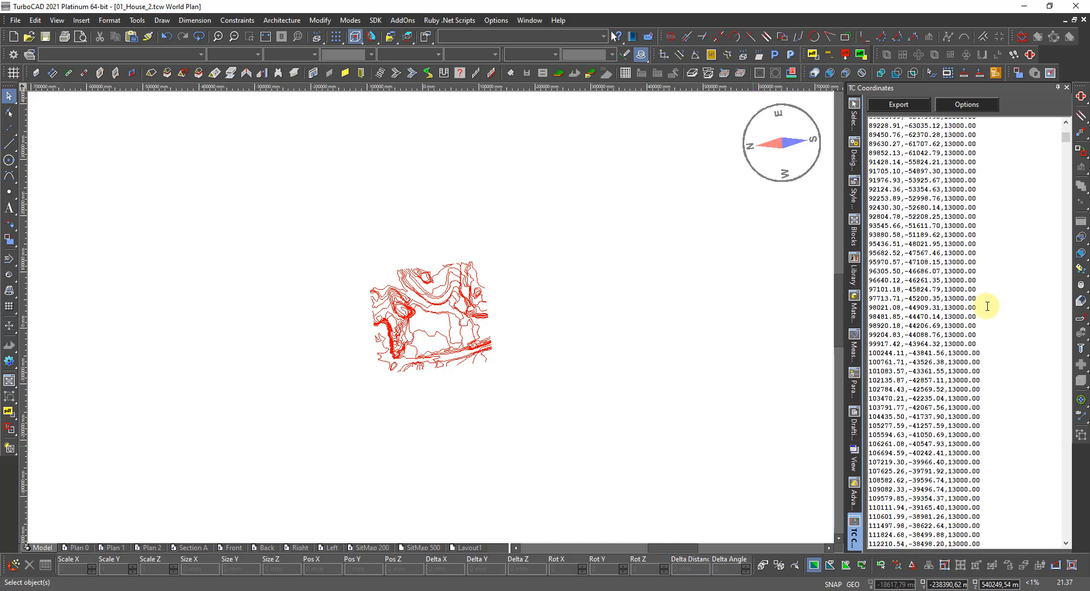
scroll(988, 306, "down", 9)
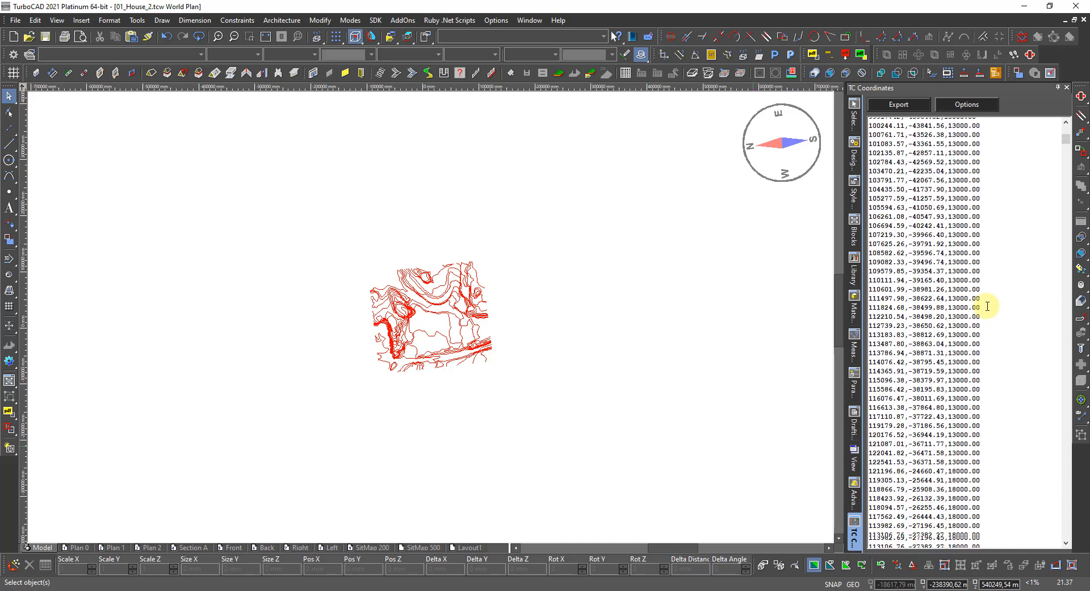
scroll(988, 306, "down", 15)
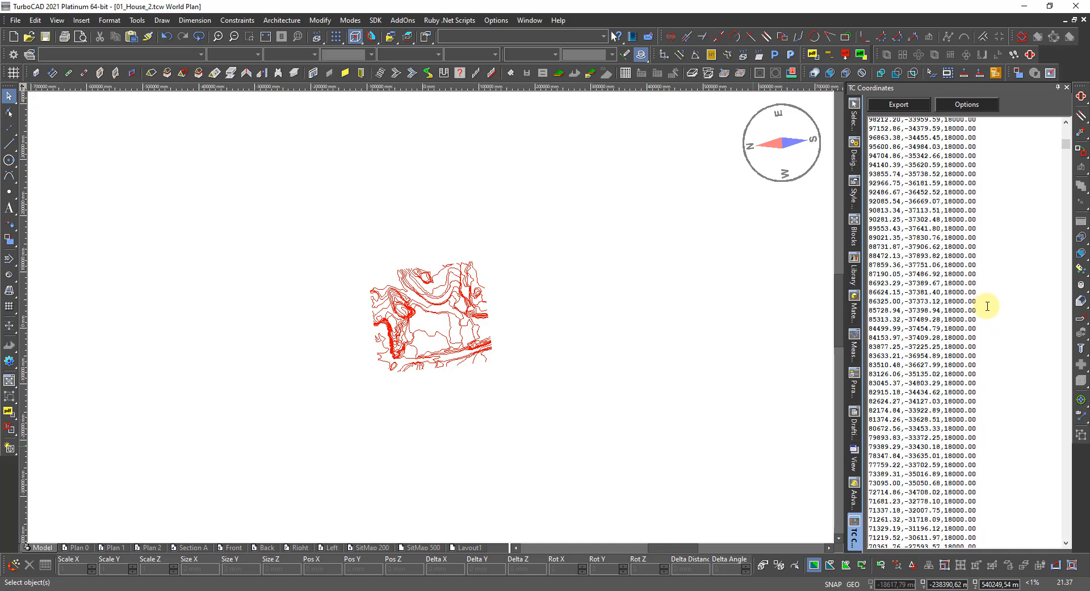
scroll(988, 306, "down", 15)
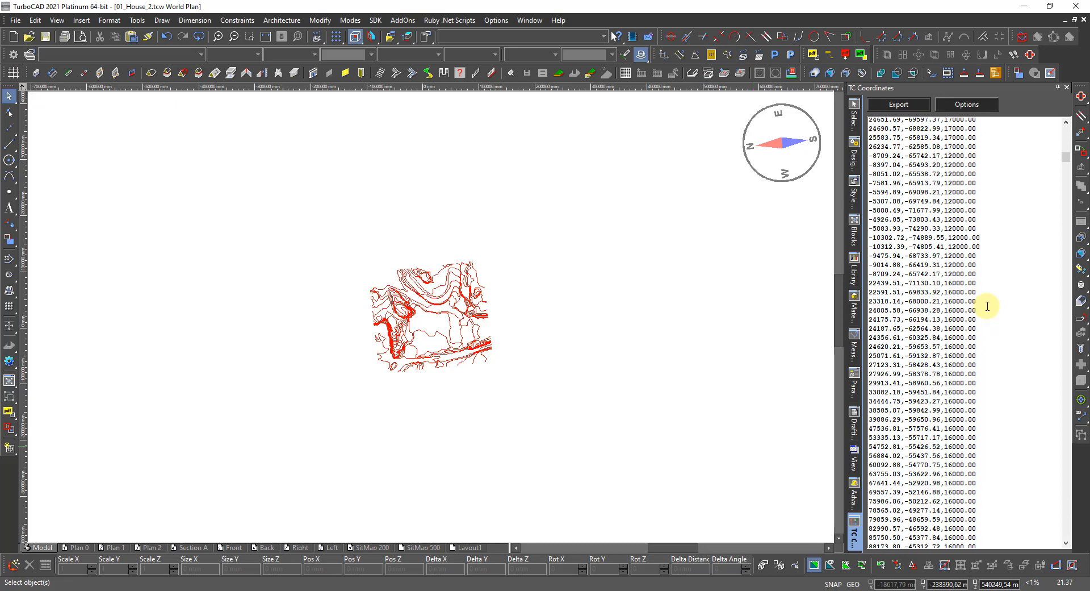
left_click(526, 411)
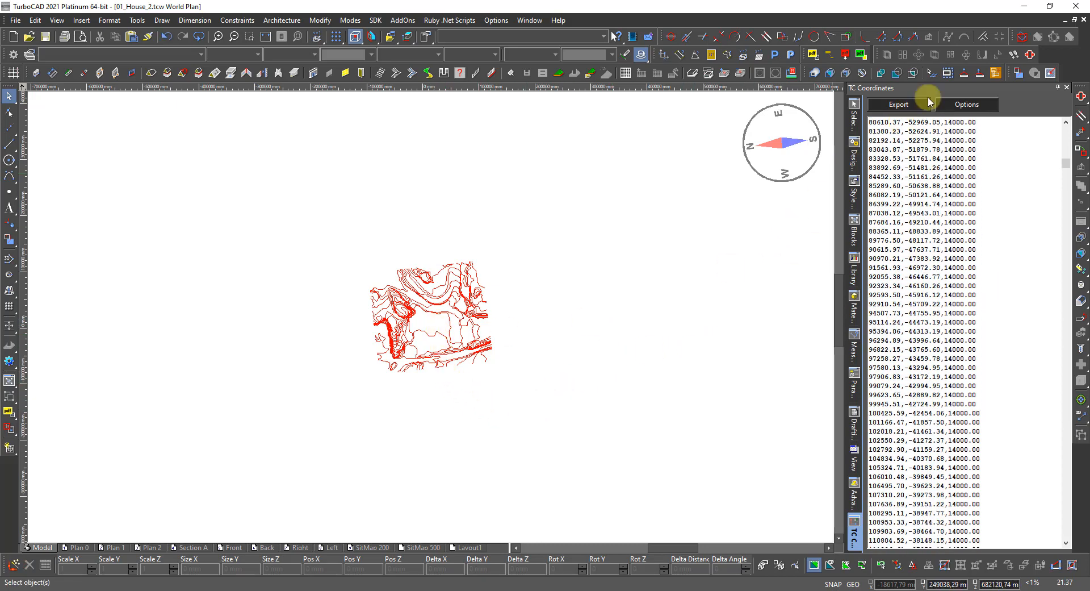
right_click(857, 532)
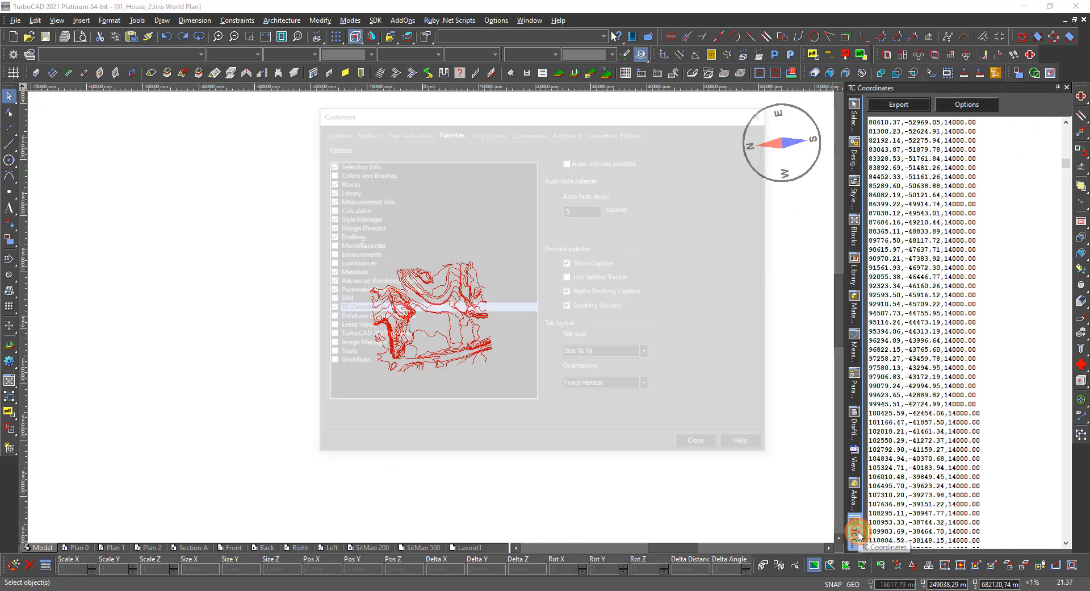
Turn off the TC Coordinates palette and build a terrain from 01_House_2-B.txt at a picked origin.
left_click(327, 308)
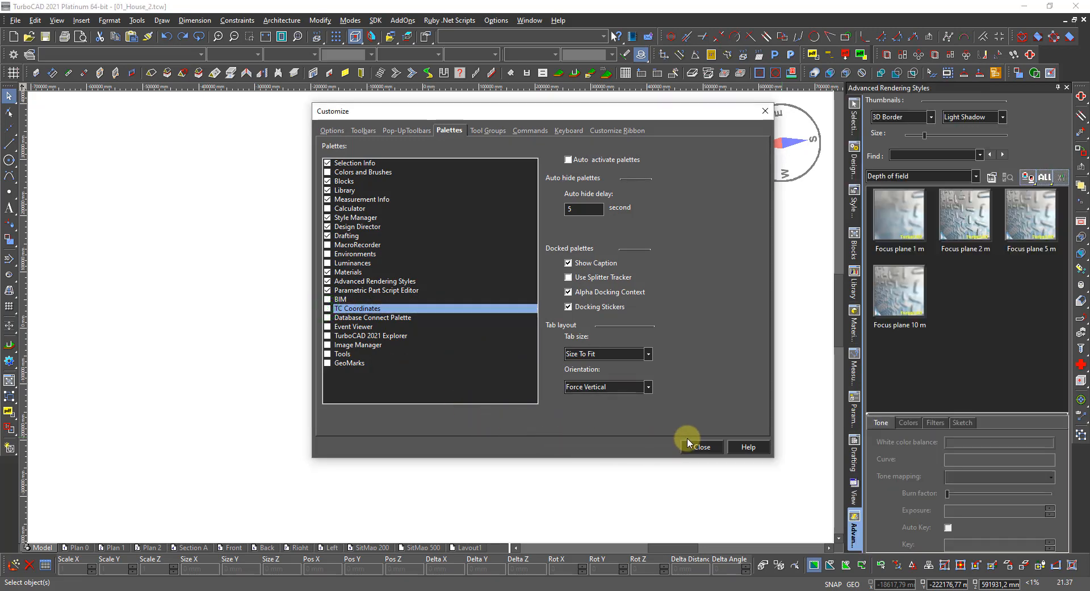
left_click(699, 446)
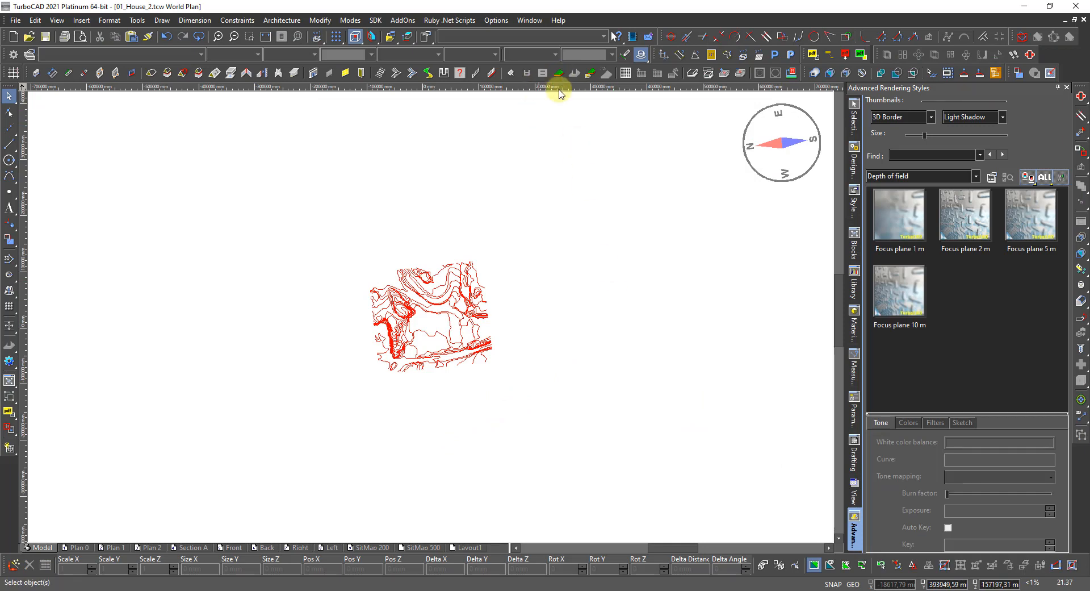
left_click(586, 73)
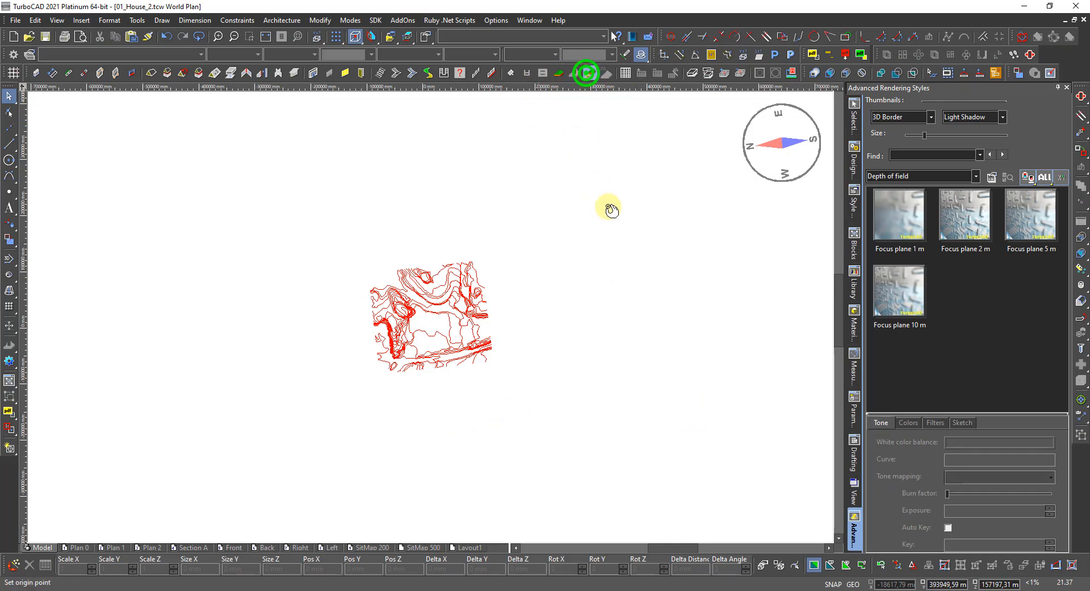
left_click(595, 379)
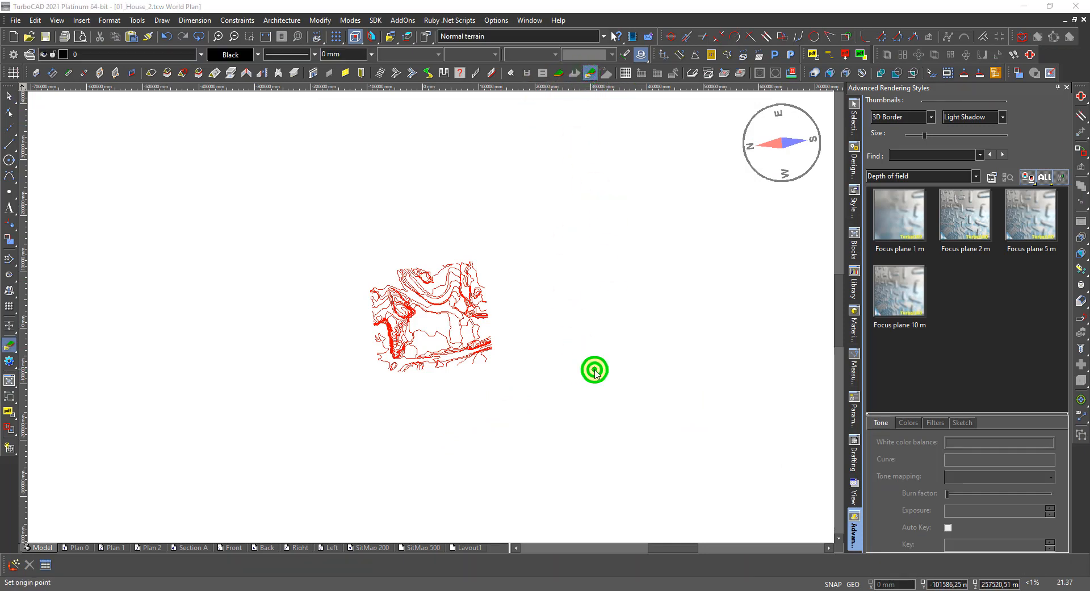
left_click(504, 233)
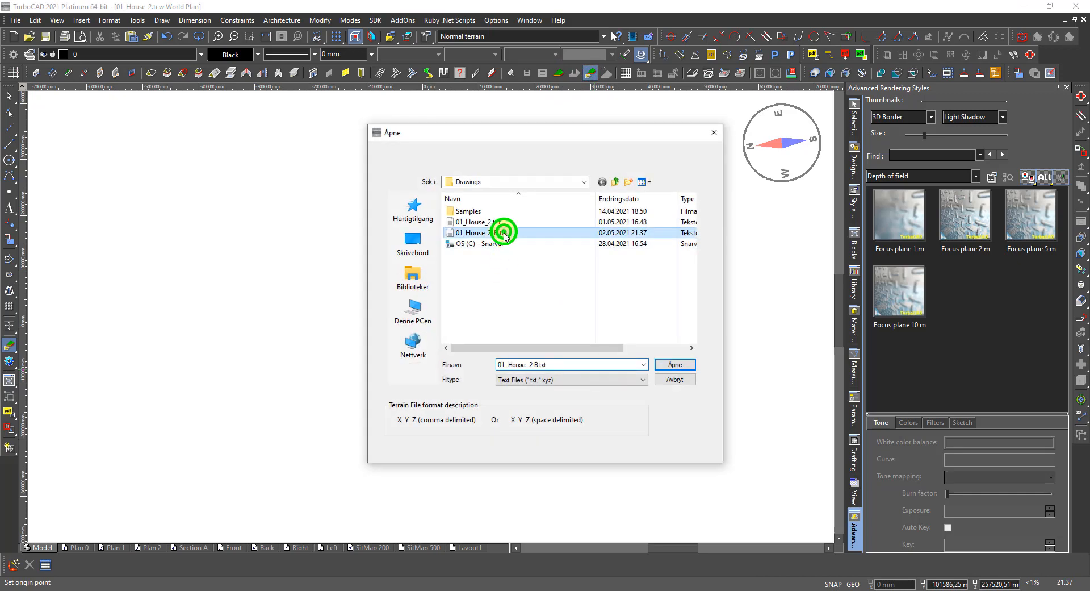
left_click(675, 367)
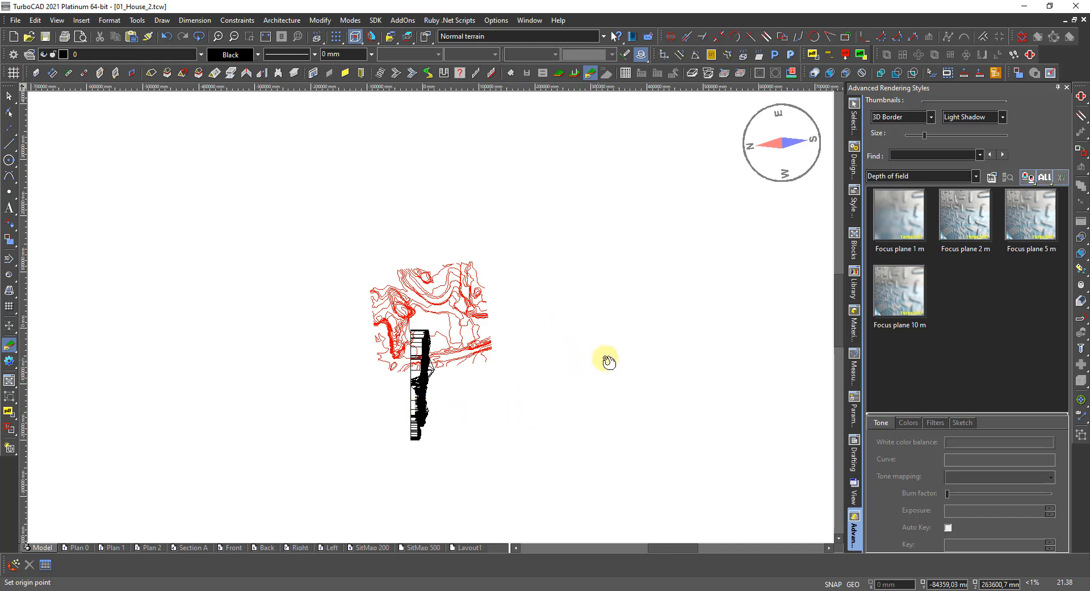
Load 01_House_2-B.txt as a second terrain at a new origin, then exit the tool.
right_click(616, 350)
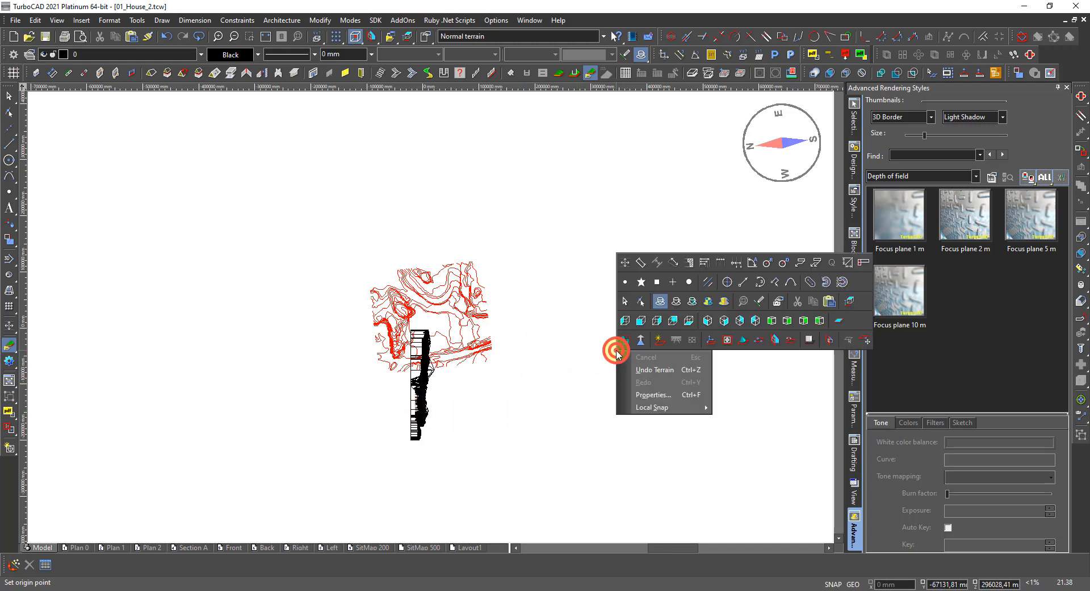
left_click(707, 339)
left_click(604, 367)
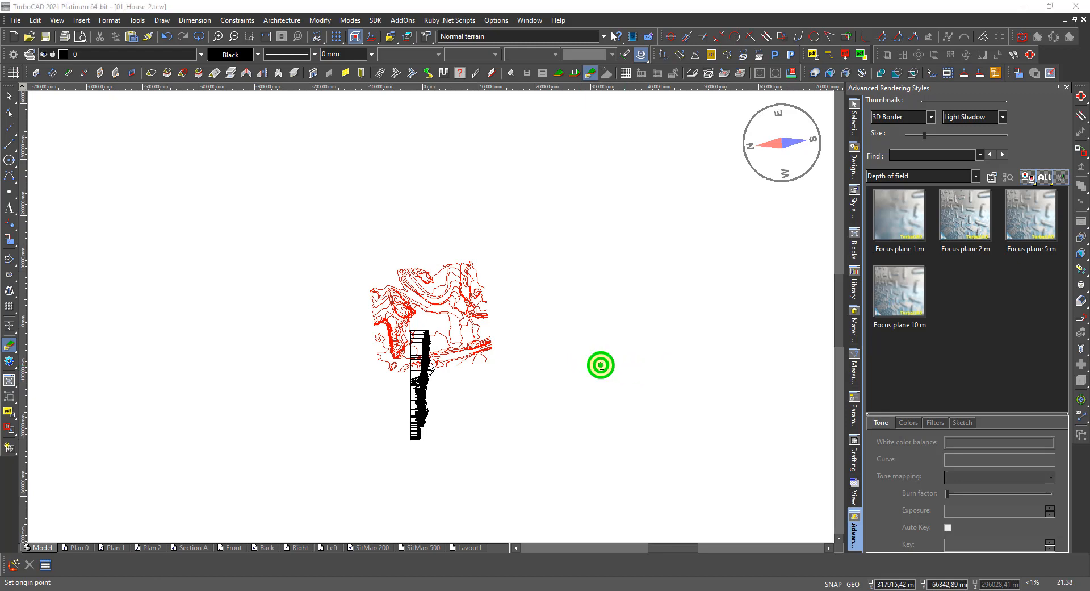
left_click(492, 233)
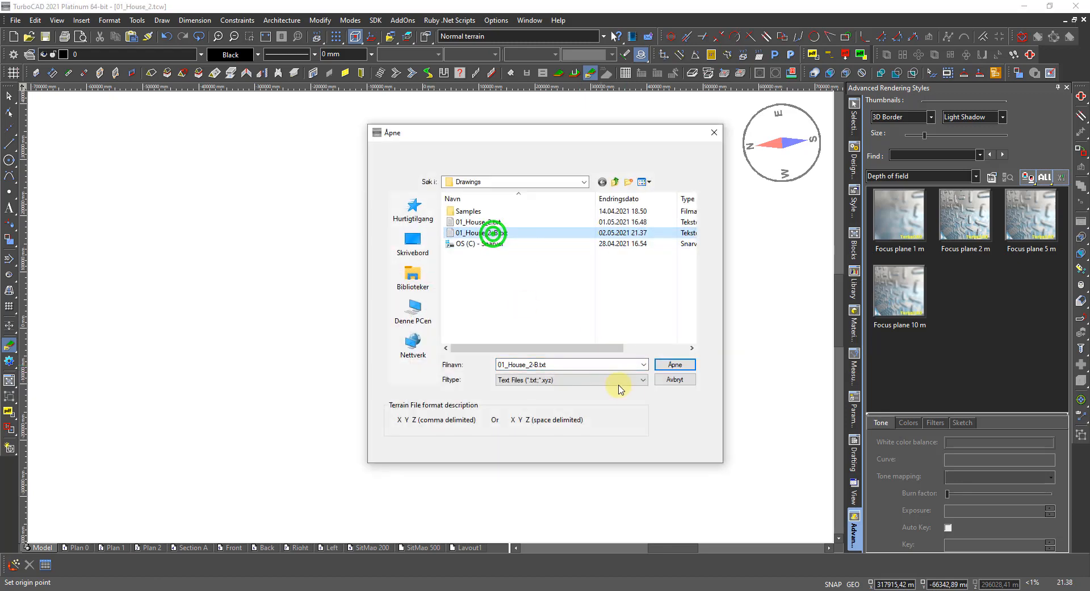
left_click(668, 364)
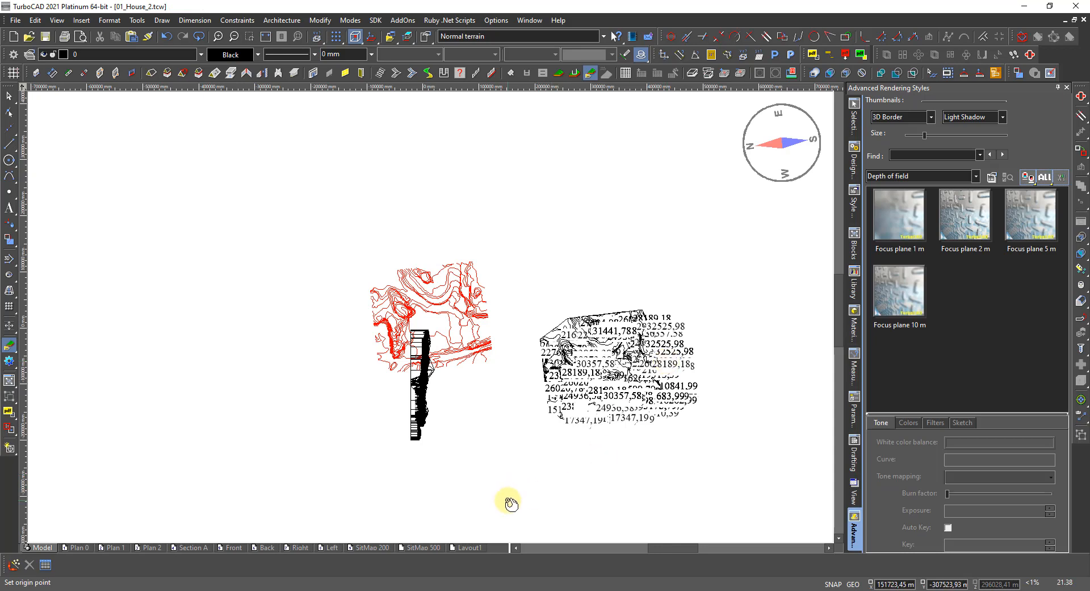
key("Escape")
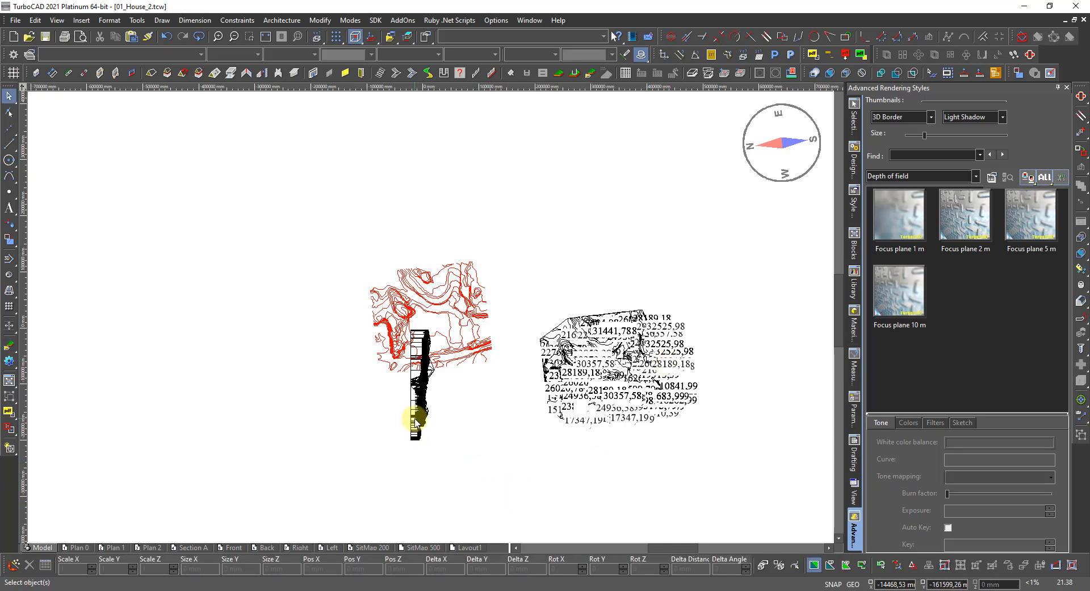
Delete the black strip terrain and open the labelled terrain's Terrain properties.
left_click(415, 418)
key("Escape")
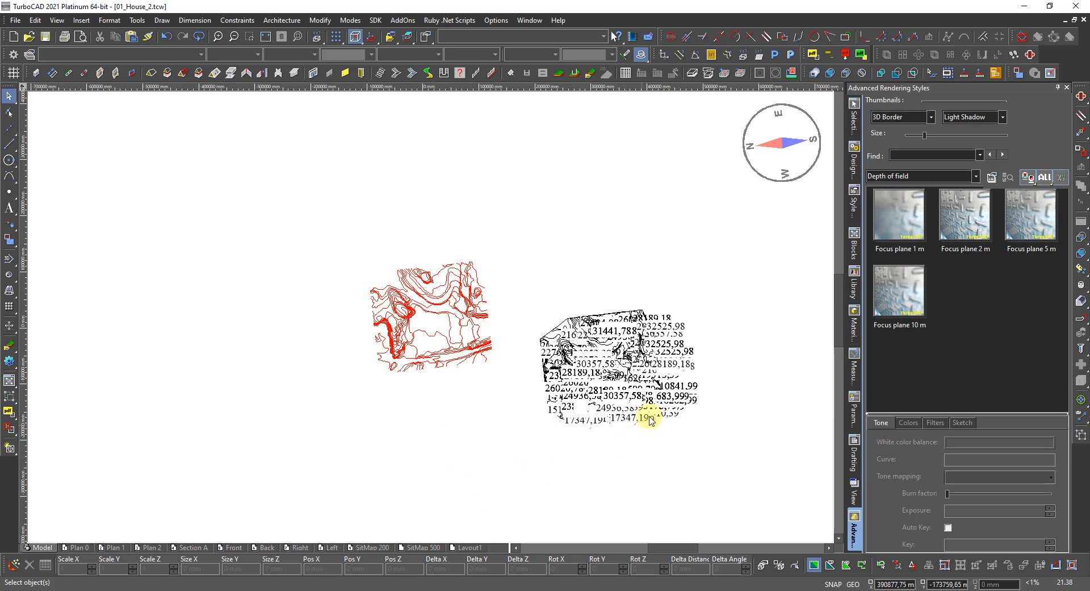
left_click(655, 401)
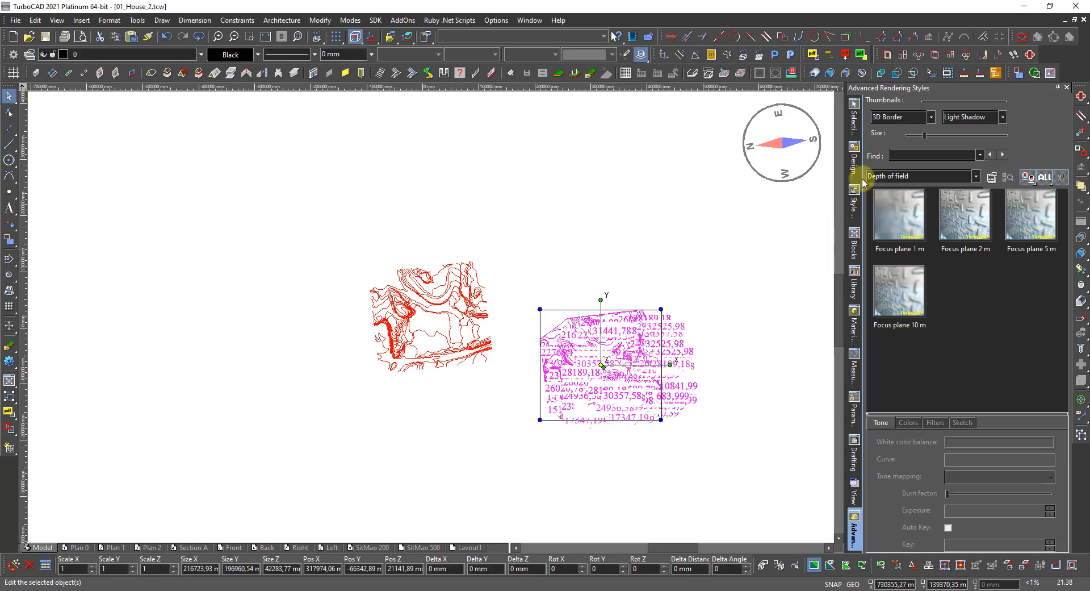
left_click(854, 112)
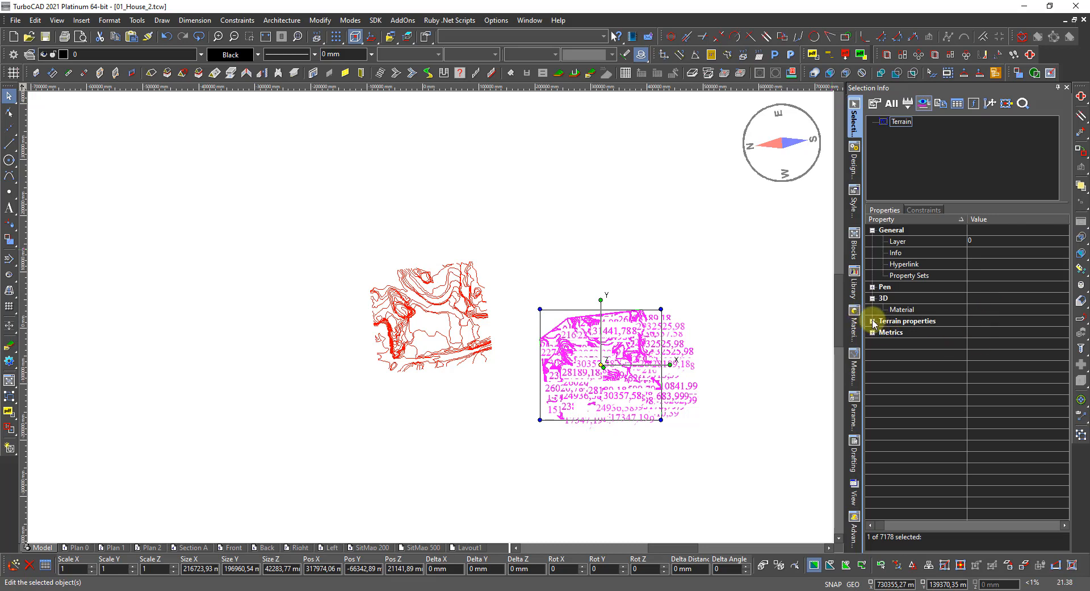
left_click(872, 320)
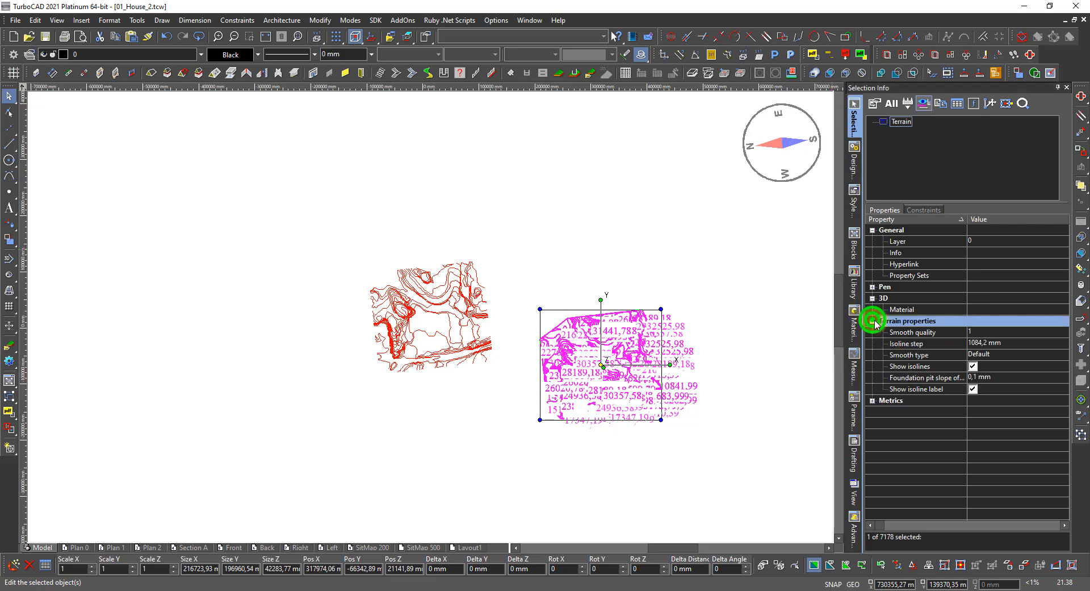
Set the isoline step to 1000 mm and turn off Show isoline label.
left_click(985, 343)
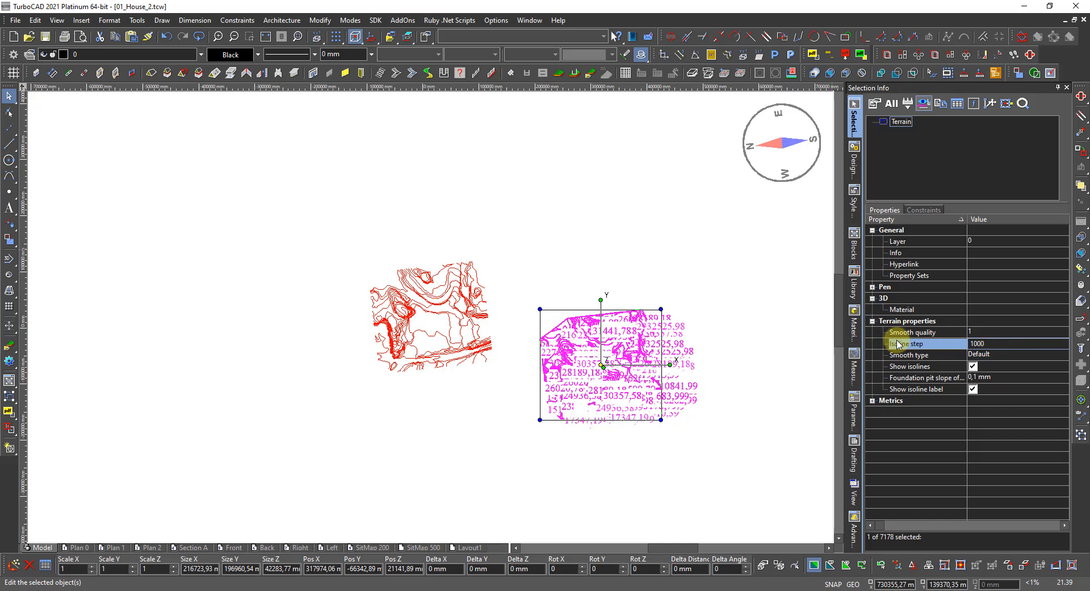
type("1000")
key("Return")
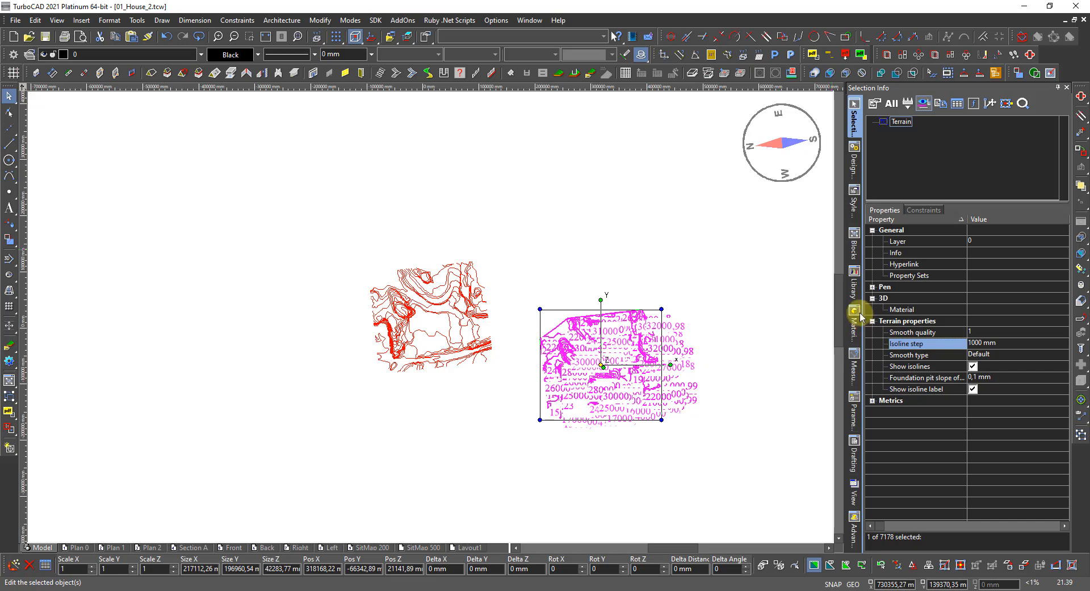
left_click(974, 389)
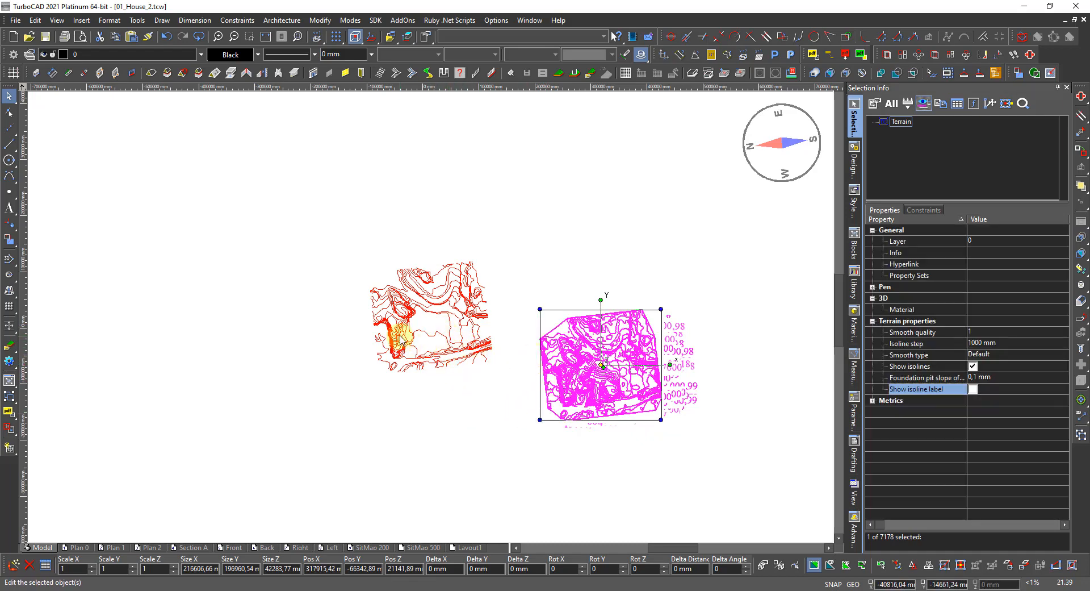
Zoom to the terrain's upper-left corner and drag that vertex to move the terrain beside the red contours.
scroll(616, 373, "up", 1)
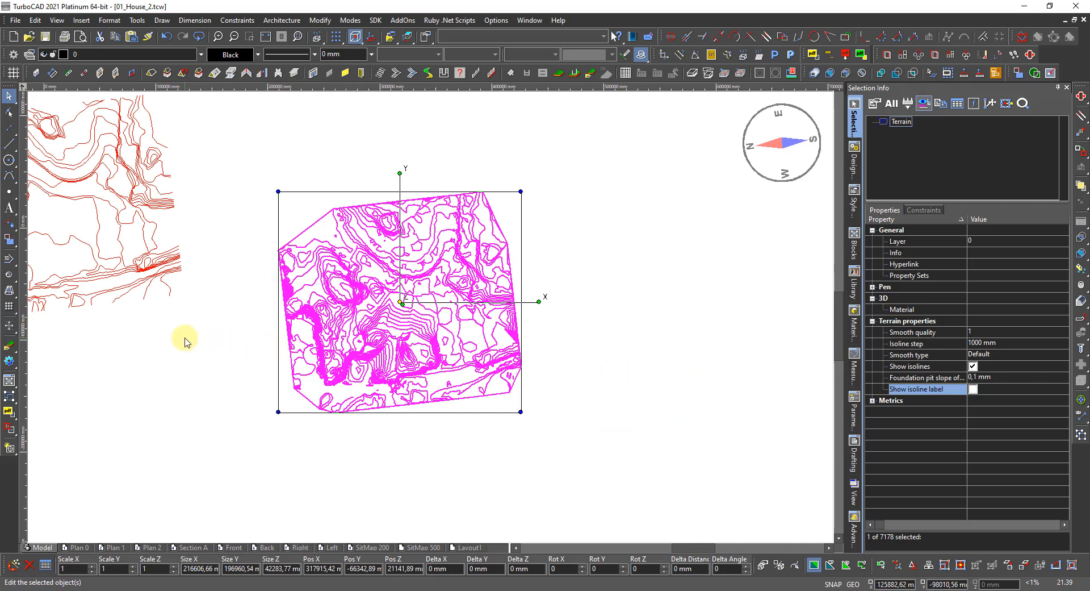
scroll(178, 334, "down", 1)
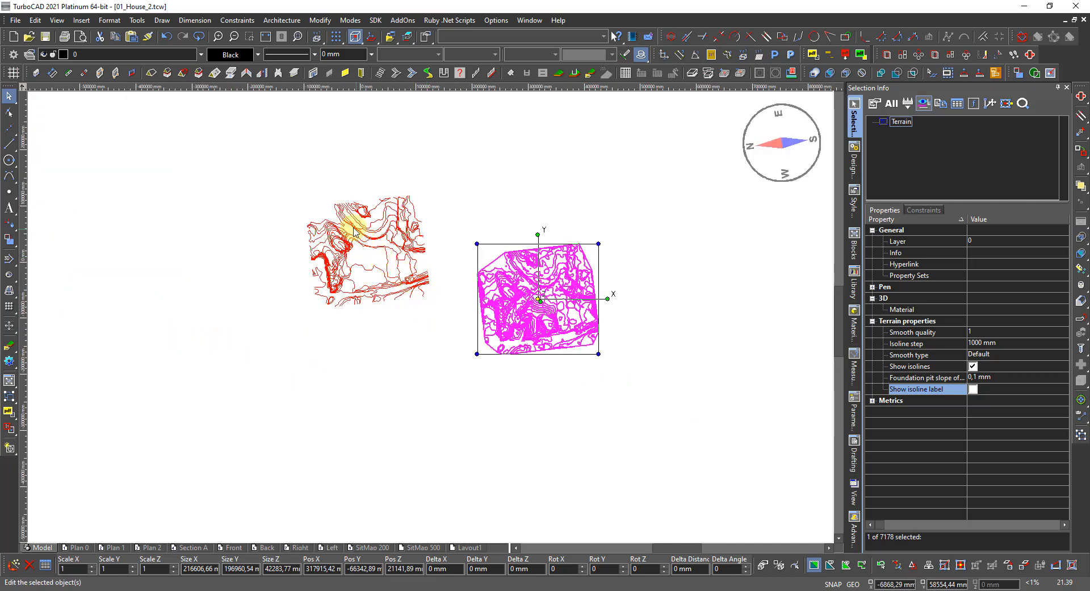
scroll(500, 262, "up", 1)
scroll(454, 324, "up", 1)
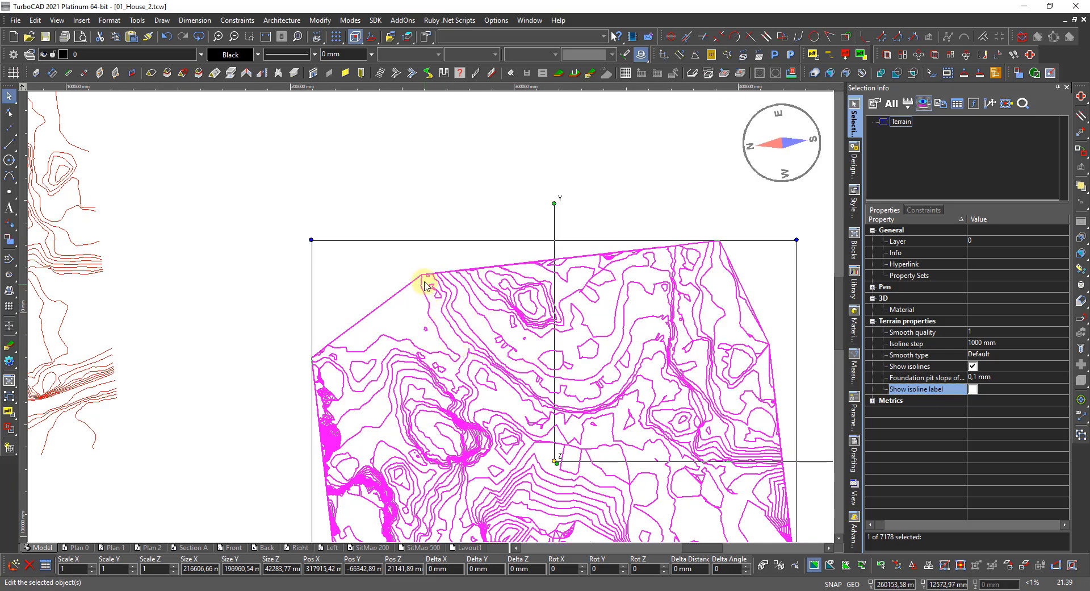
scroll(425, 284, "up", 5)
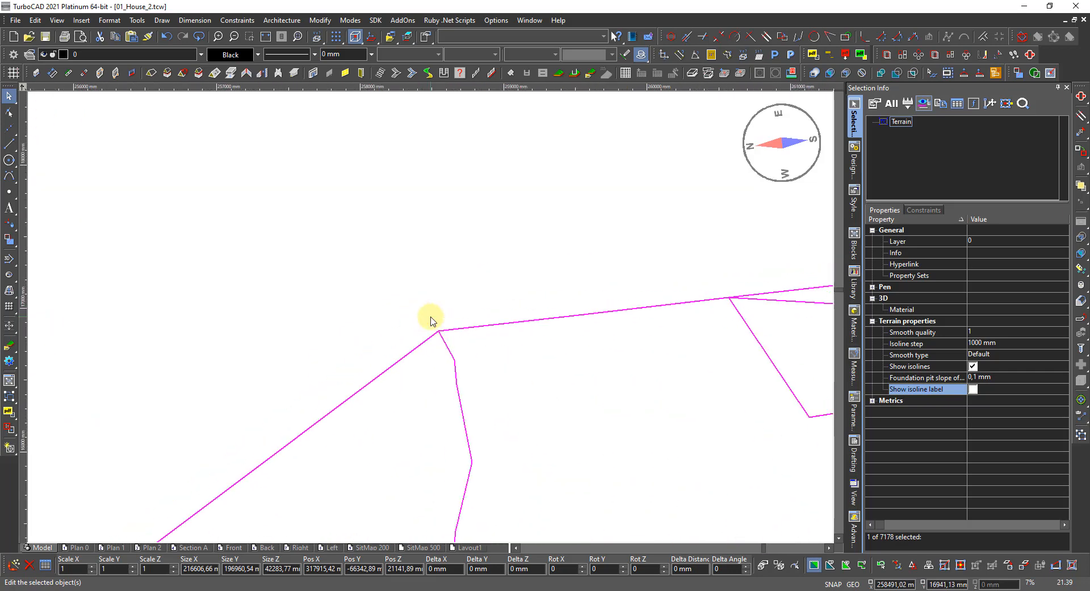
scroll(430, 320, "up", 2)
scroll(438, 377, "down", 1)
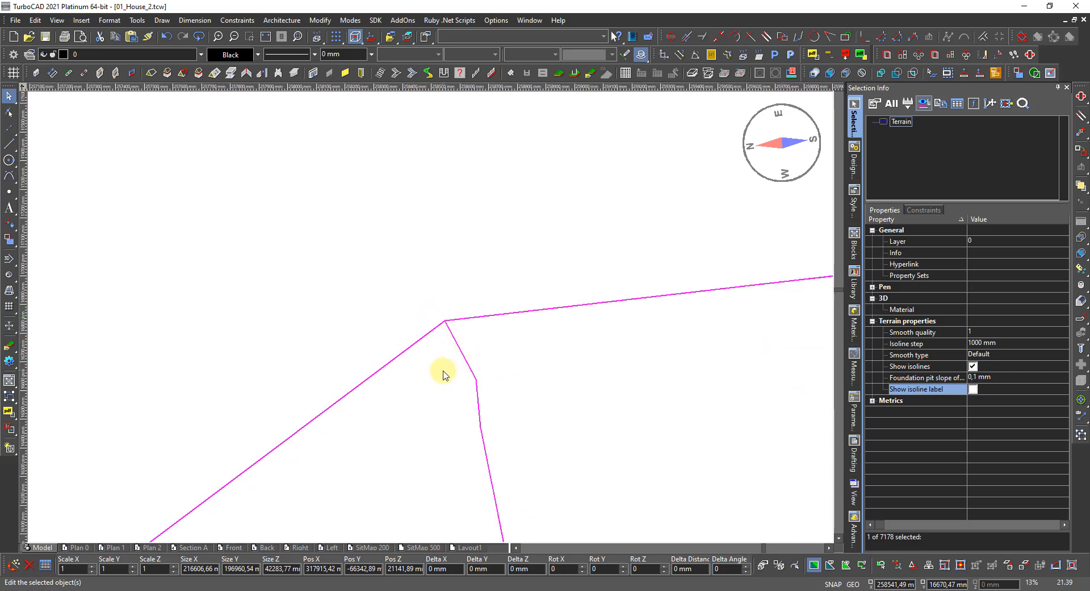
scroll(442, 375, "down", 1)
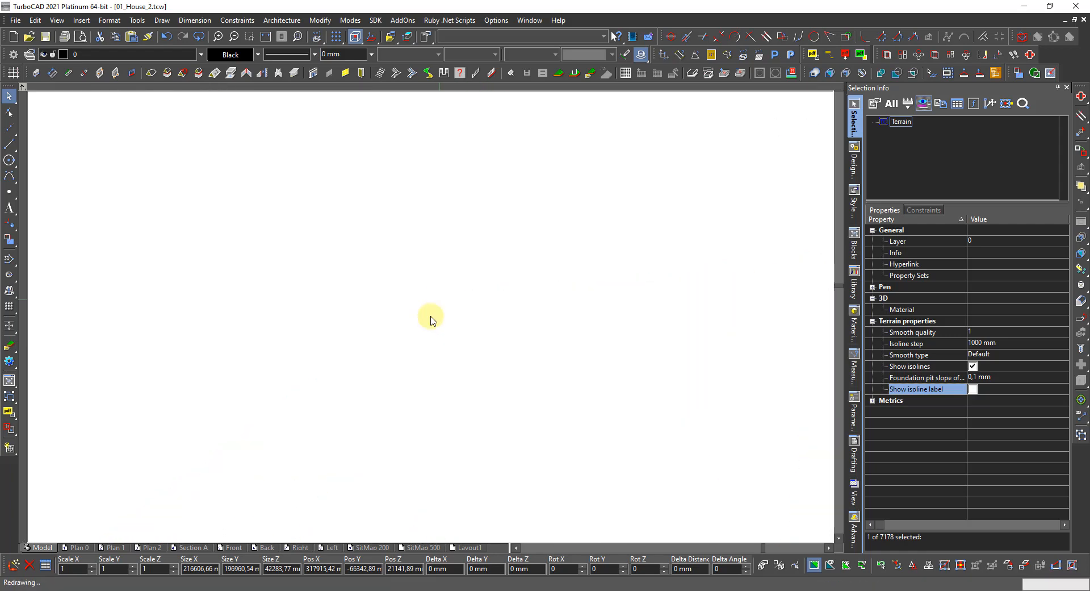
left_click_drag(405, 321, 431, 316)
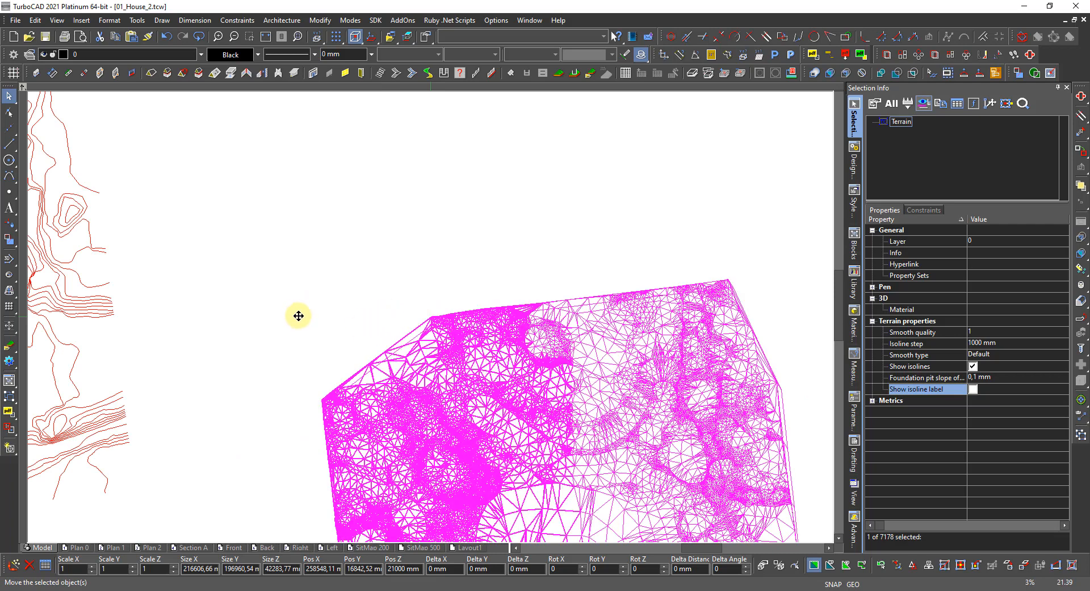
Switch to World Plan view and pick up the terrain by its upper-left corner to place it.
right_click(452, 316)
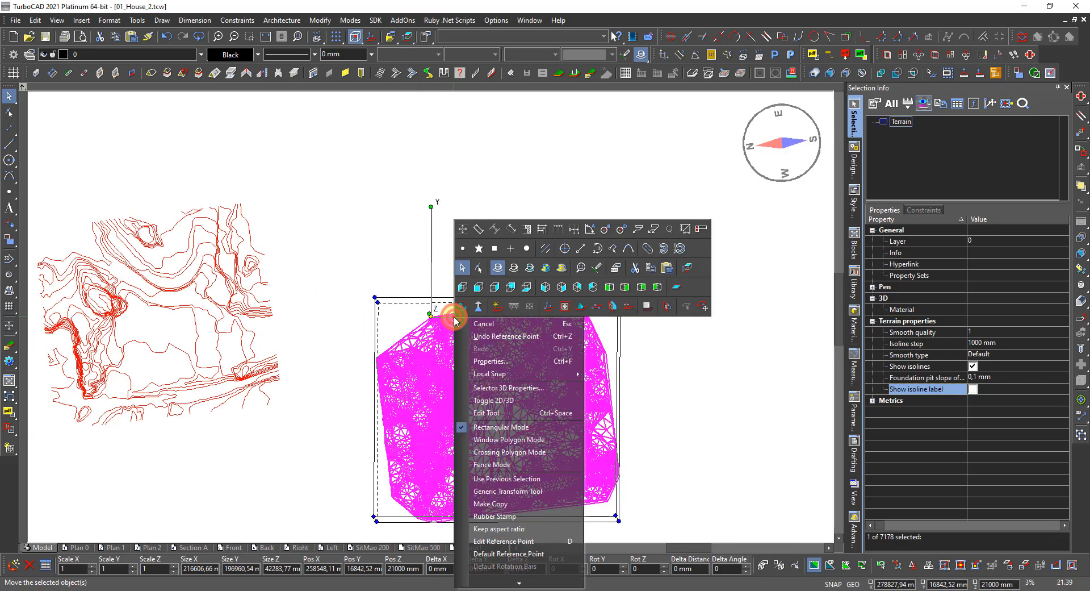
left_click(685, 268)
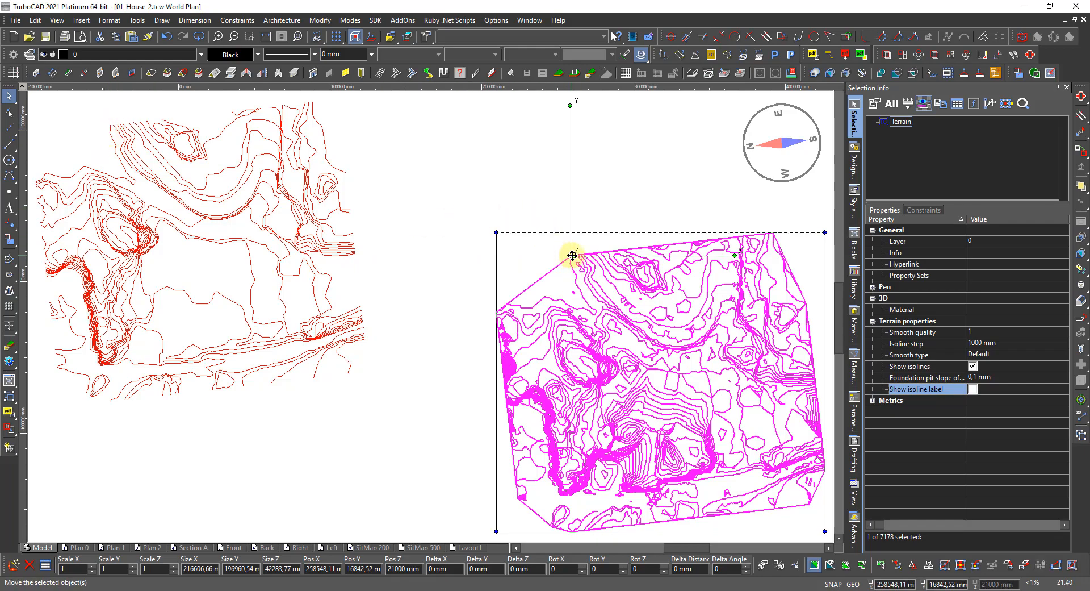
left_click(572, 256)
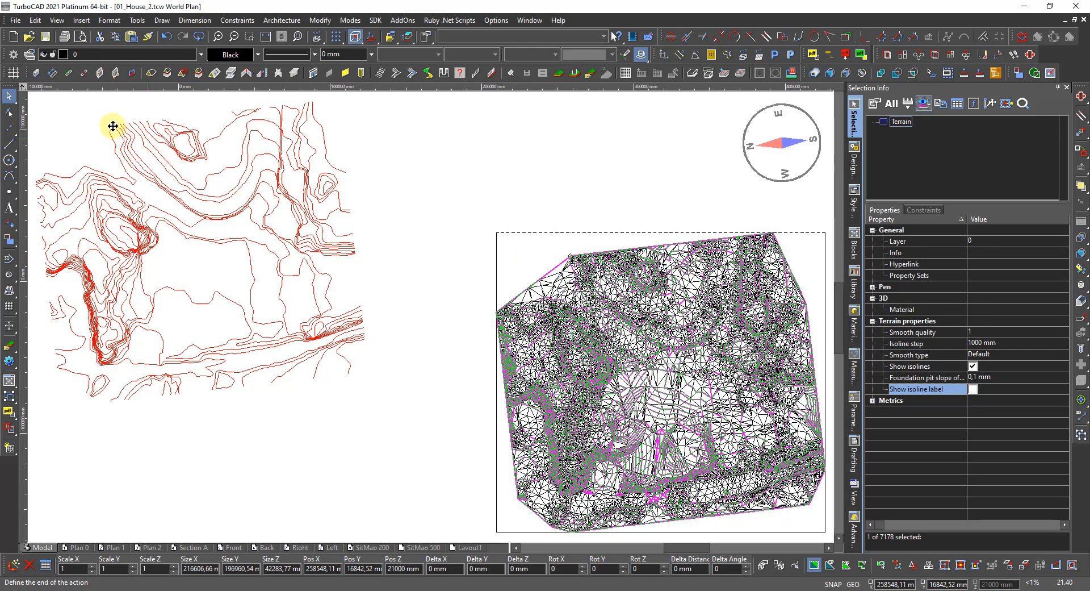
scroll(110, 123, "up", 1)
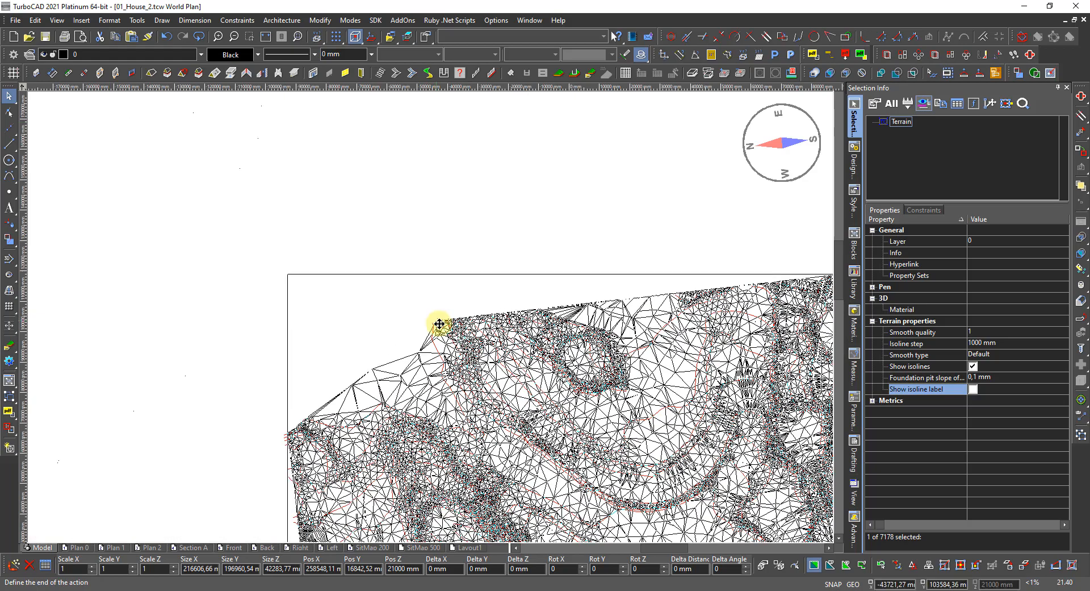
scroll(441, 329, "up", 1)
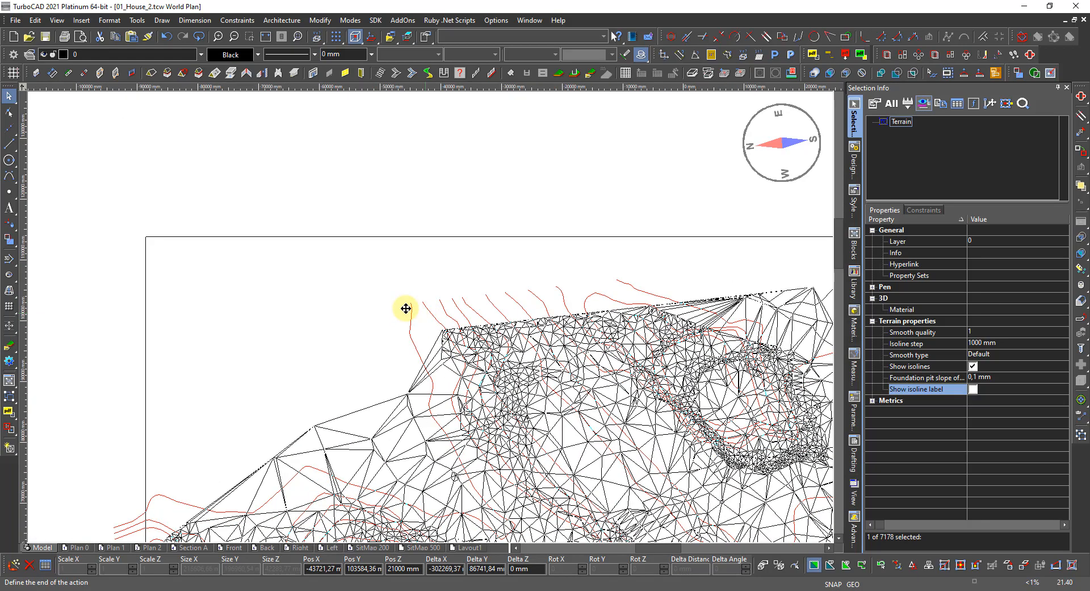
scroll(431, 317, "up", 3)
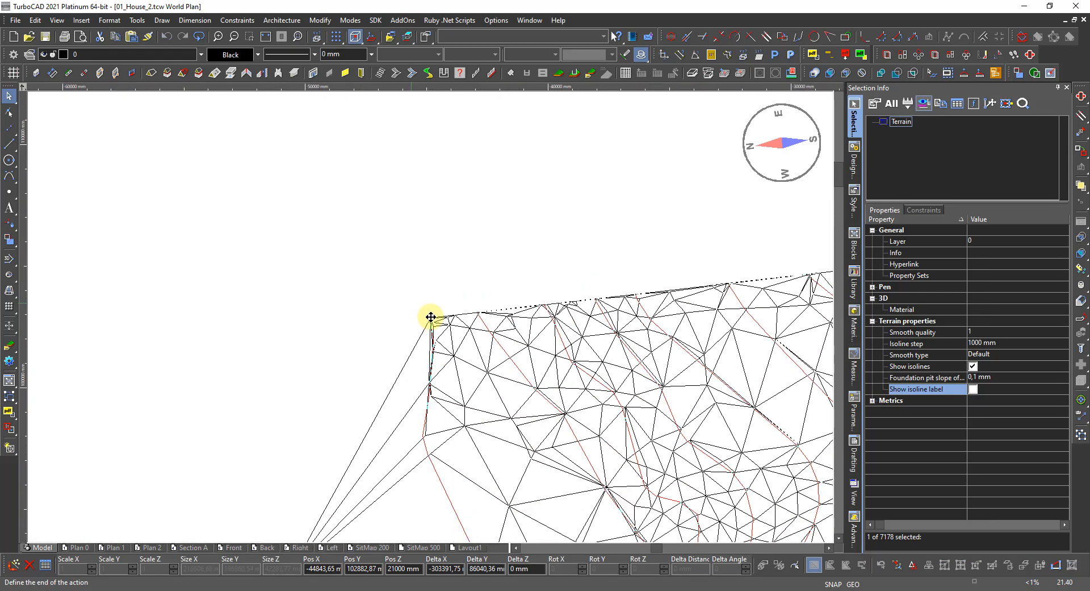
scroll(431, 316, "up", 1)
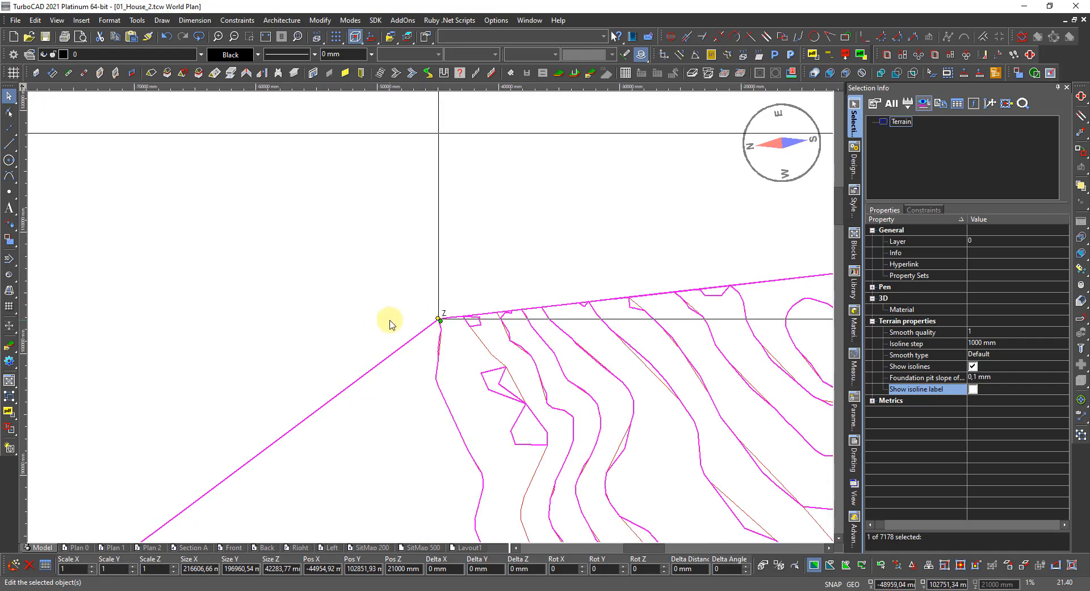
Zoom out to view the terrain placed on the red contour map's corner.
scroll(390, 321, "down", 1)
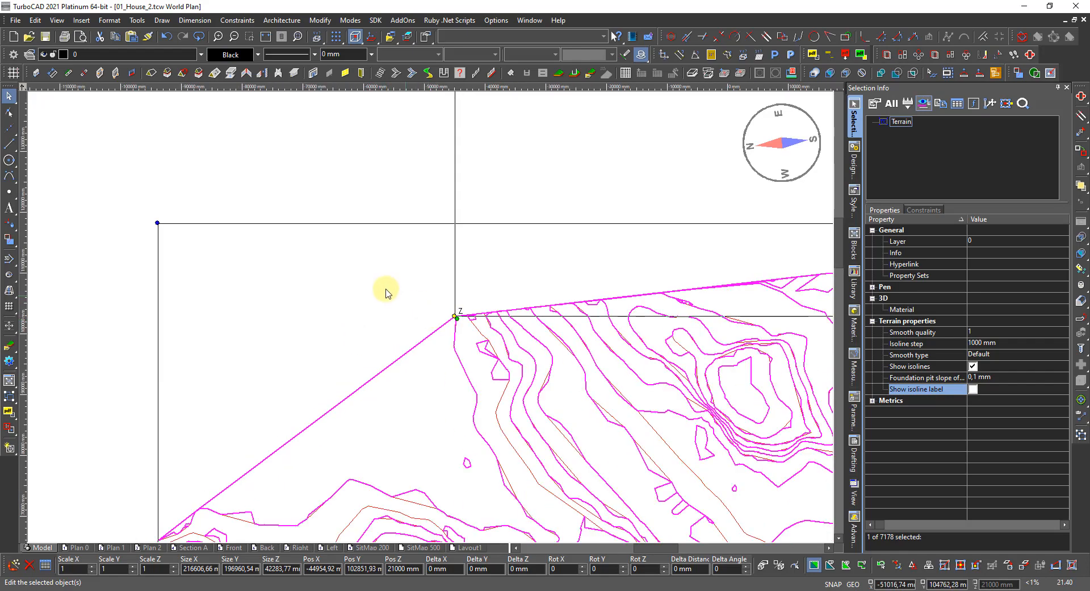
Deselect the terrain and switch to the Dimetric_SE view to see it as a wireframe block.
left_click(373, 307)
scroll(430, 310, "down", 5)
right_click(464, 382)
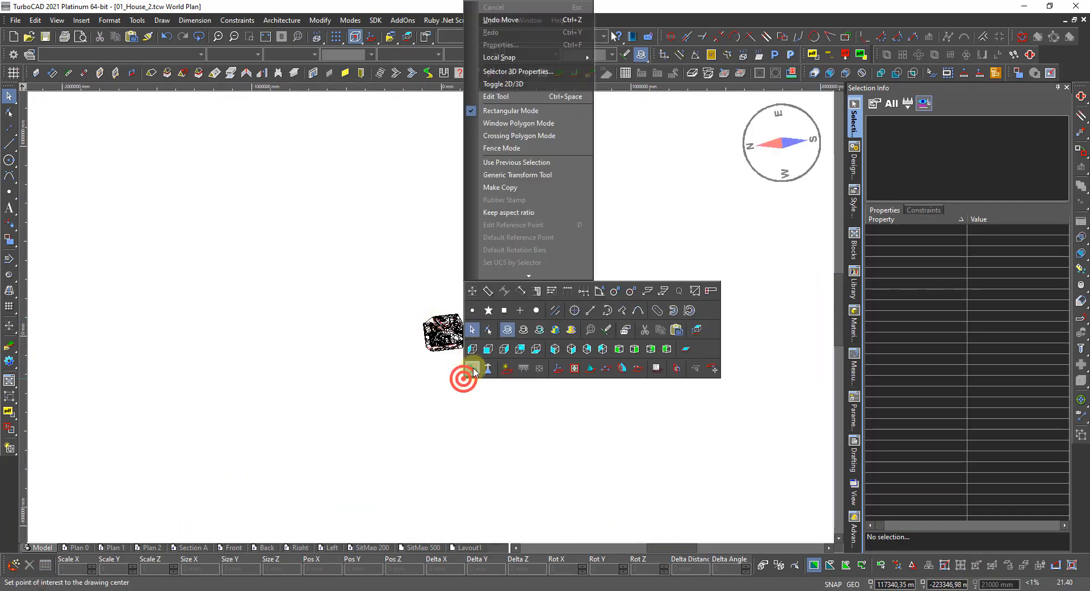
left_click(635, 352)
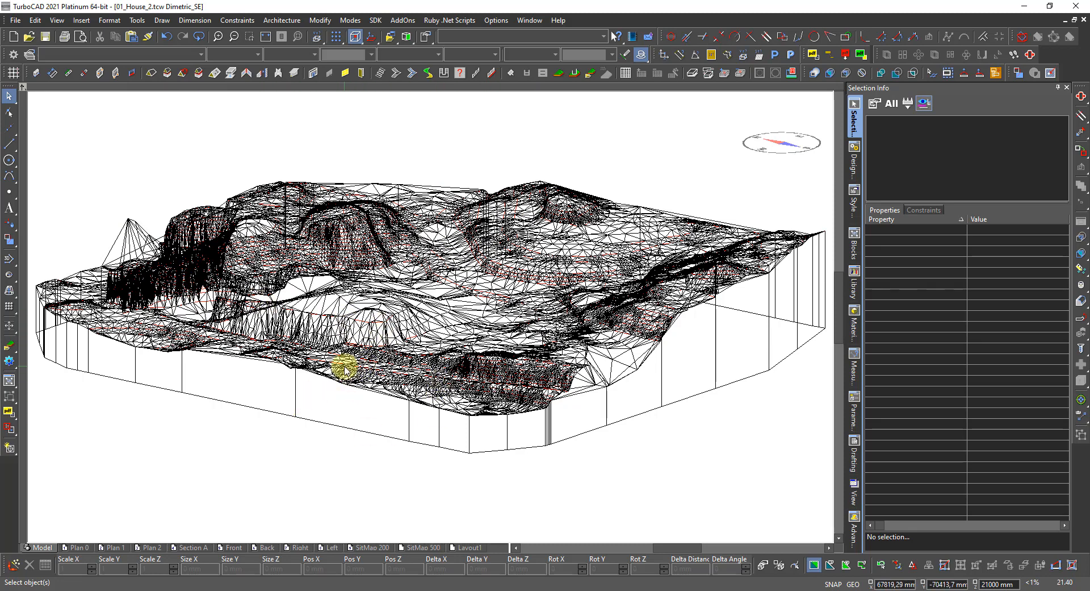
Zoom and orbit the view down to a lower angle to inspect the terrain's spiky front edge.
scroll(138, 230, "up", 3)
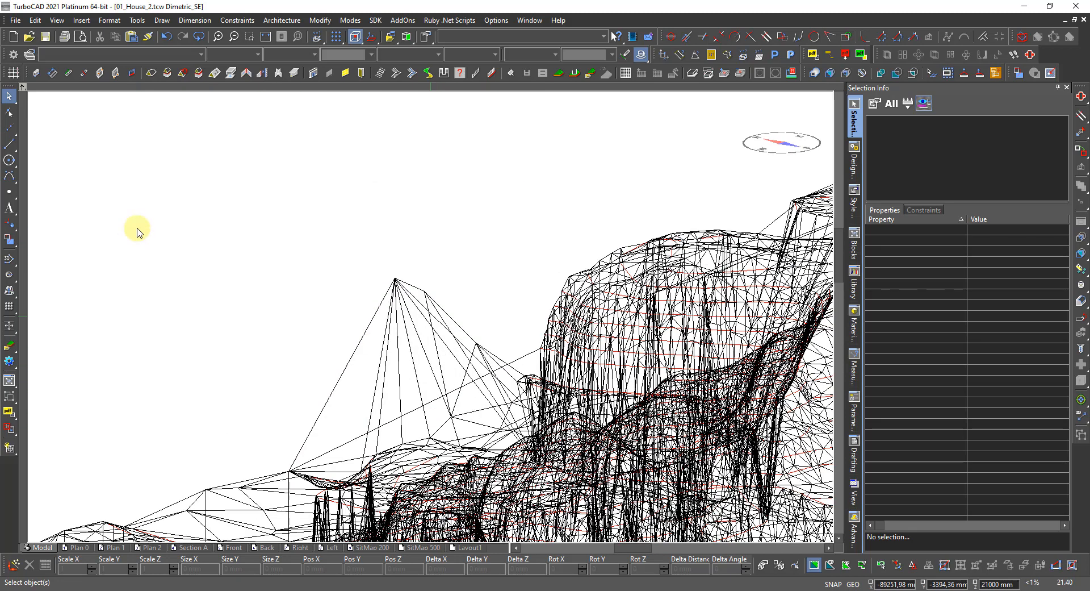
scroll(387, 317, "down", 2)
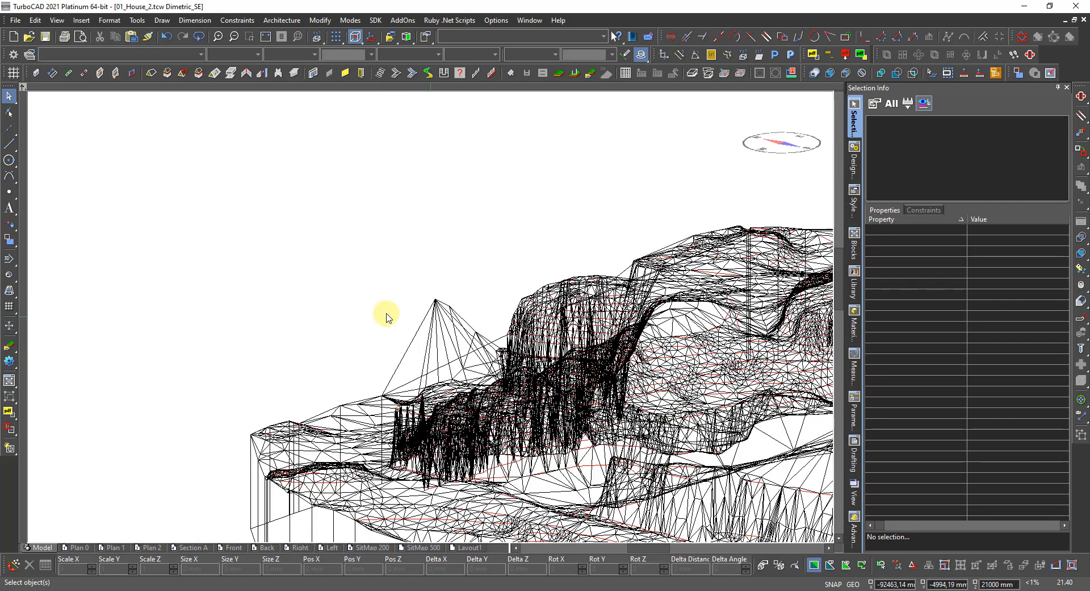
middle_click_drag(318, 341, 534, 372, "shift")
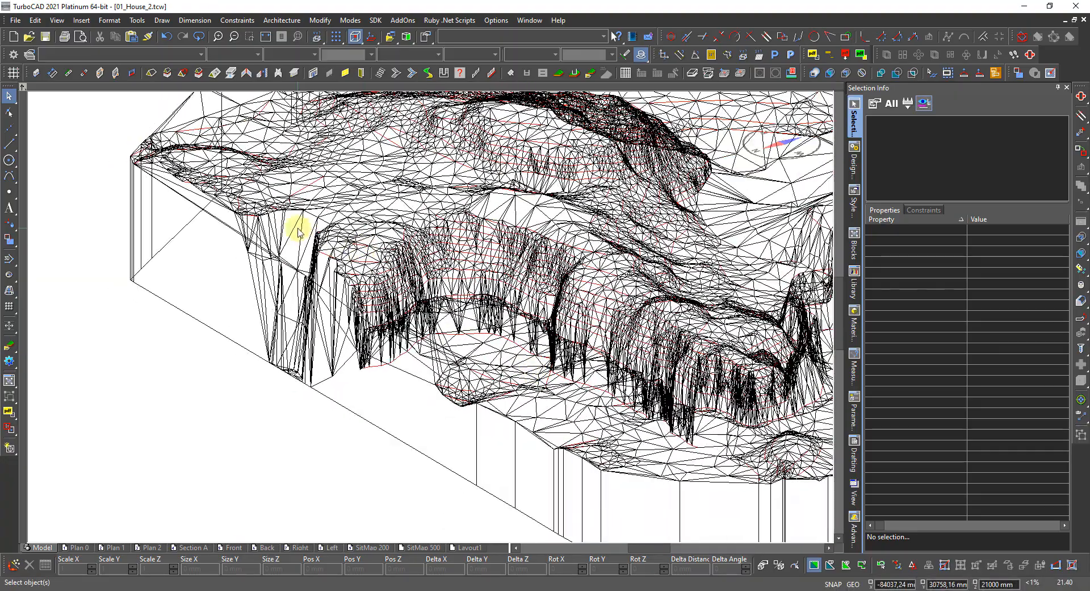
scroll(284, 358, "up", 3)
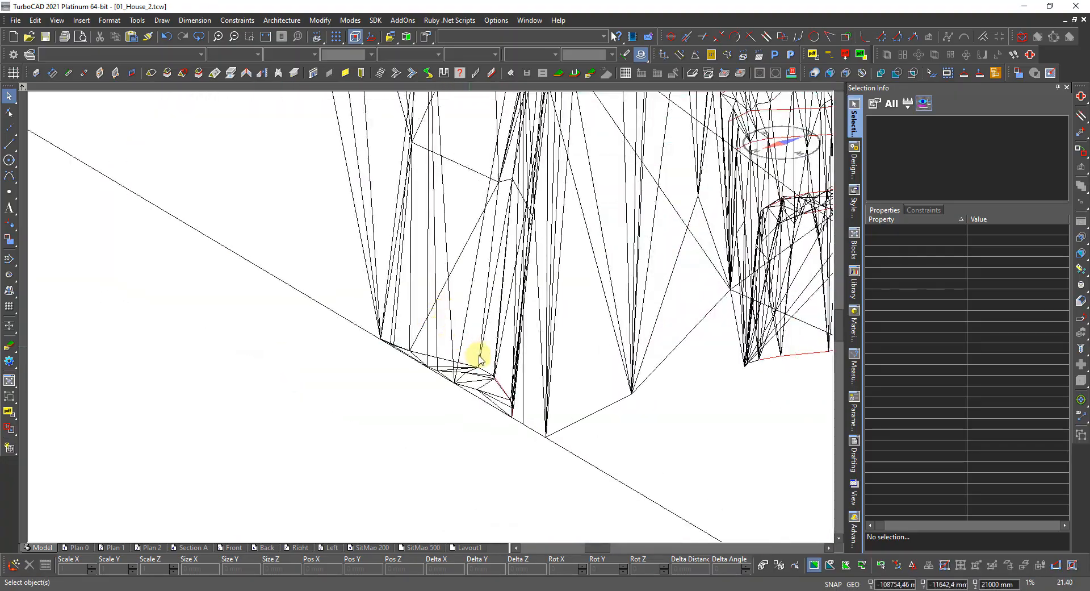
scroll(432, 319, "down", 2)
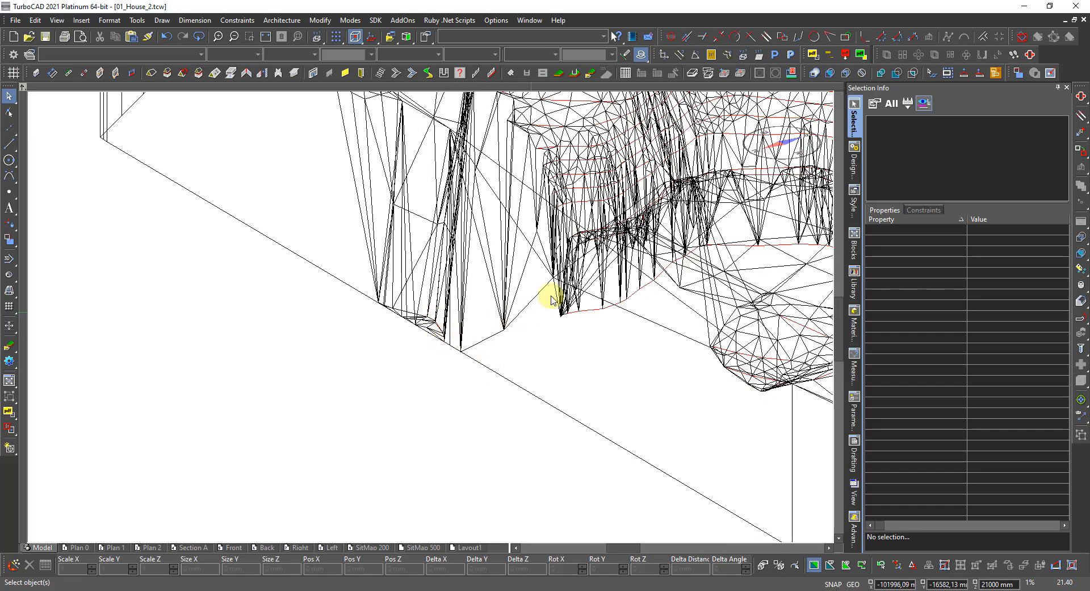
scroll(432, 312, "down", 3)
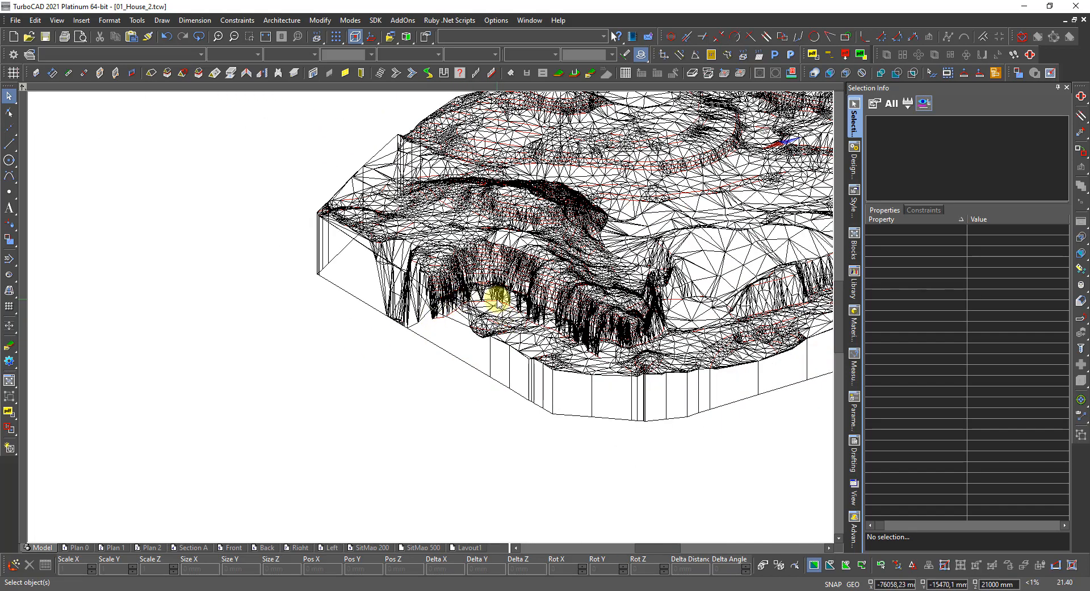
scroll(476, 306, "up", 2)
middle_click_drag(356, 340, 368, 285, "shift")
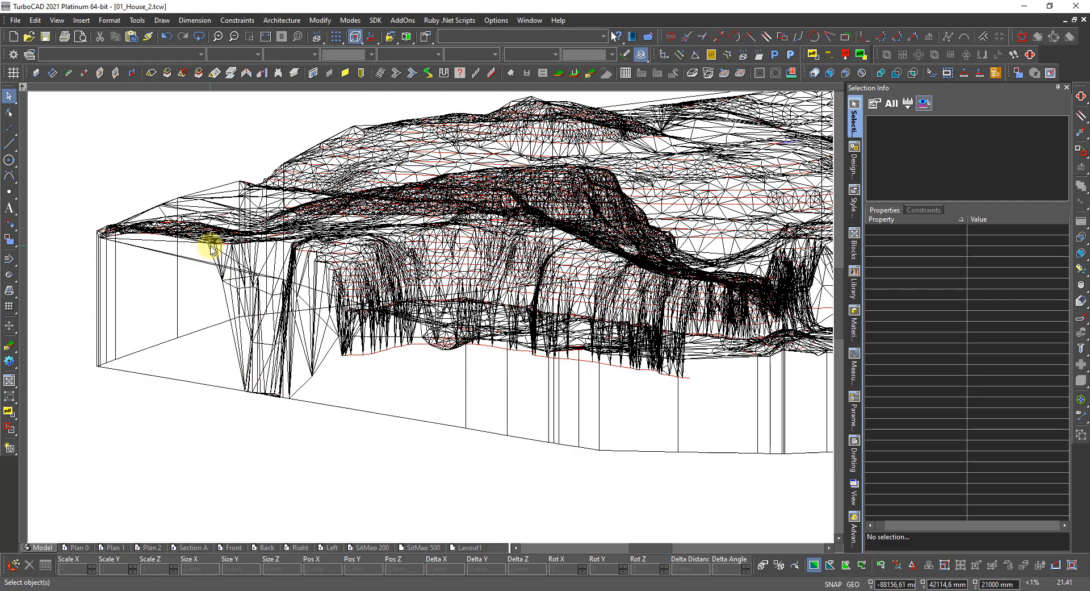
scroll(453, 309, "up", 3)
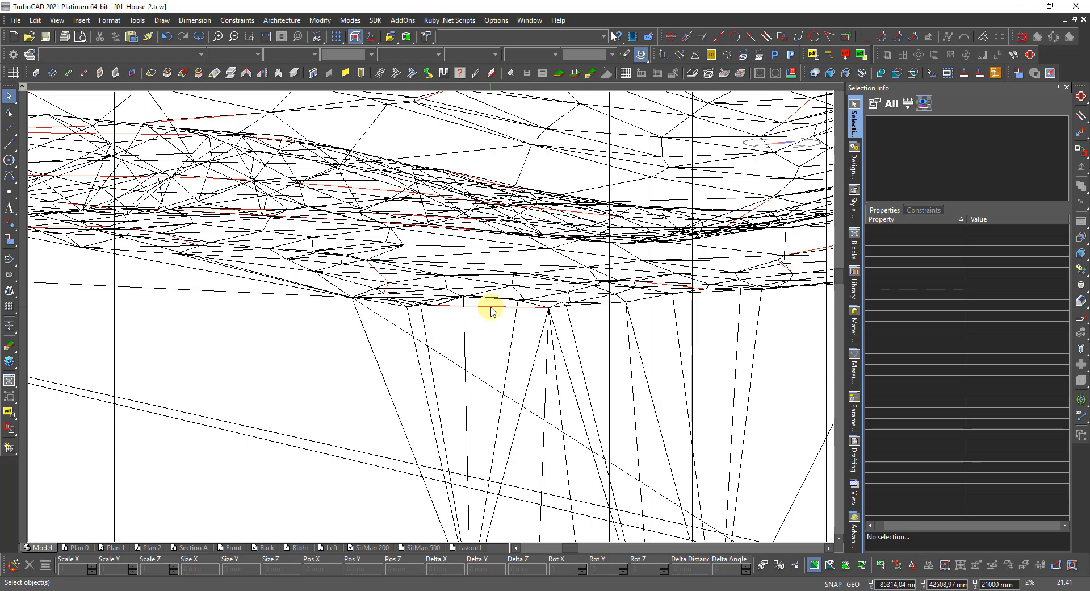
Select the contour Polyline from the pick list and orbit the view along its path across the mesh.
right_click(492, 310)
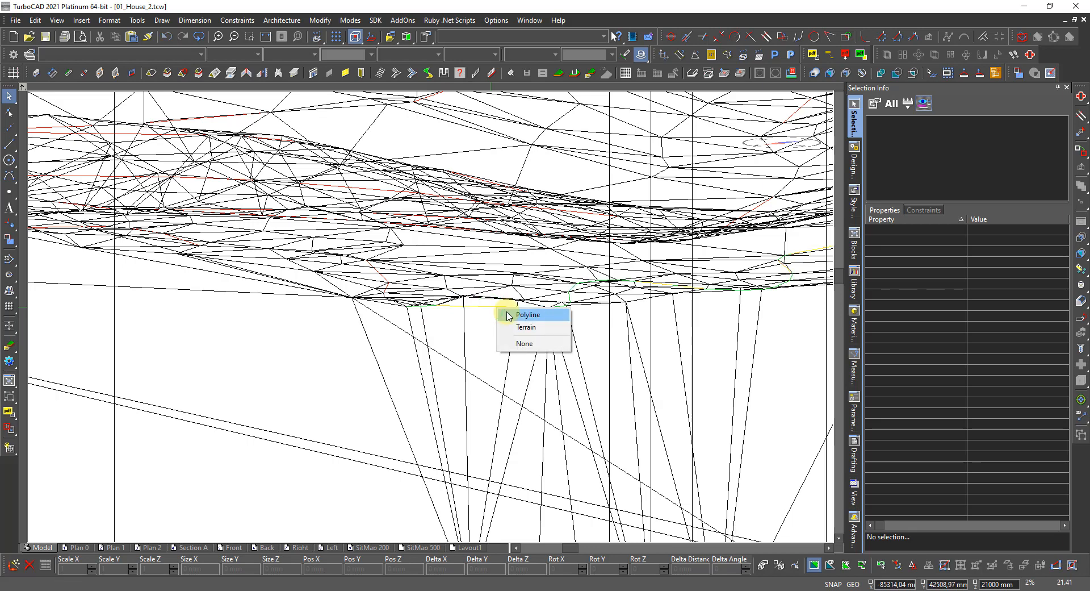
left_click(511, 314)
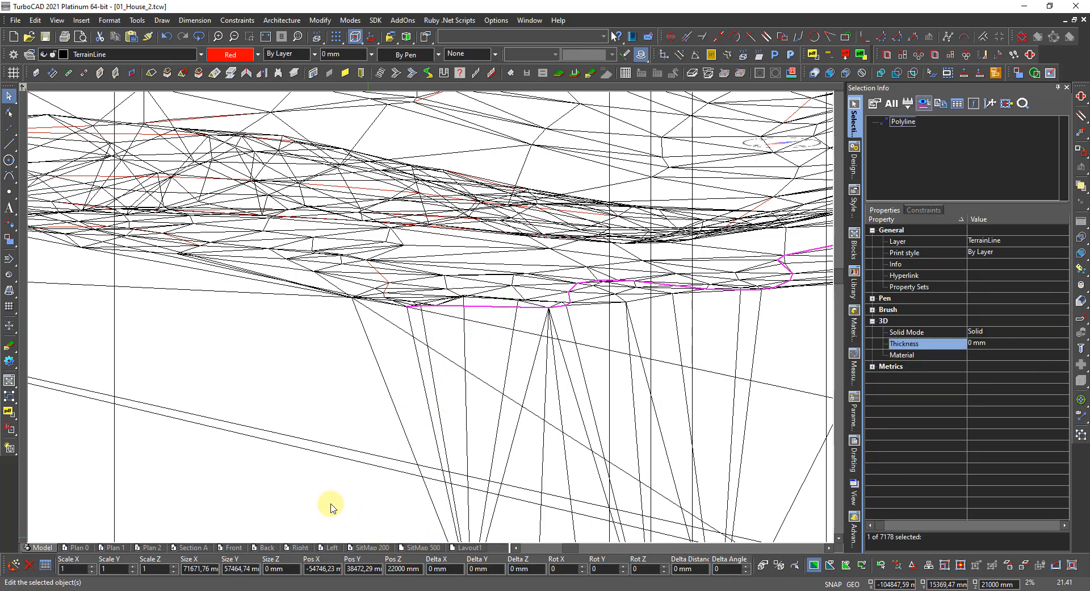
scroll(433, 318, "down", 3)
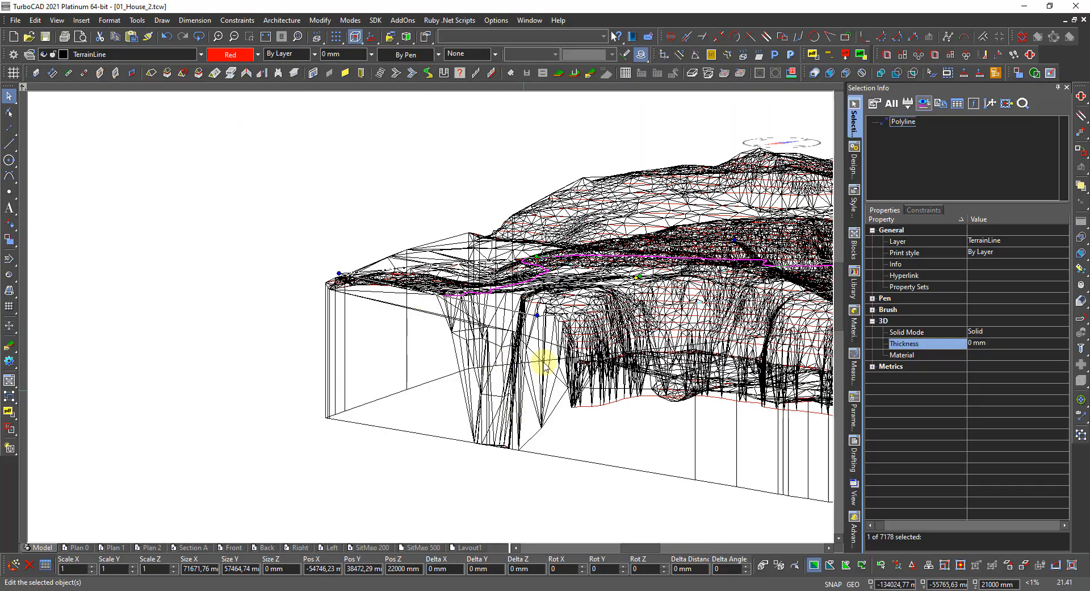
scroll(568, 318, "up", 5)
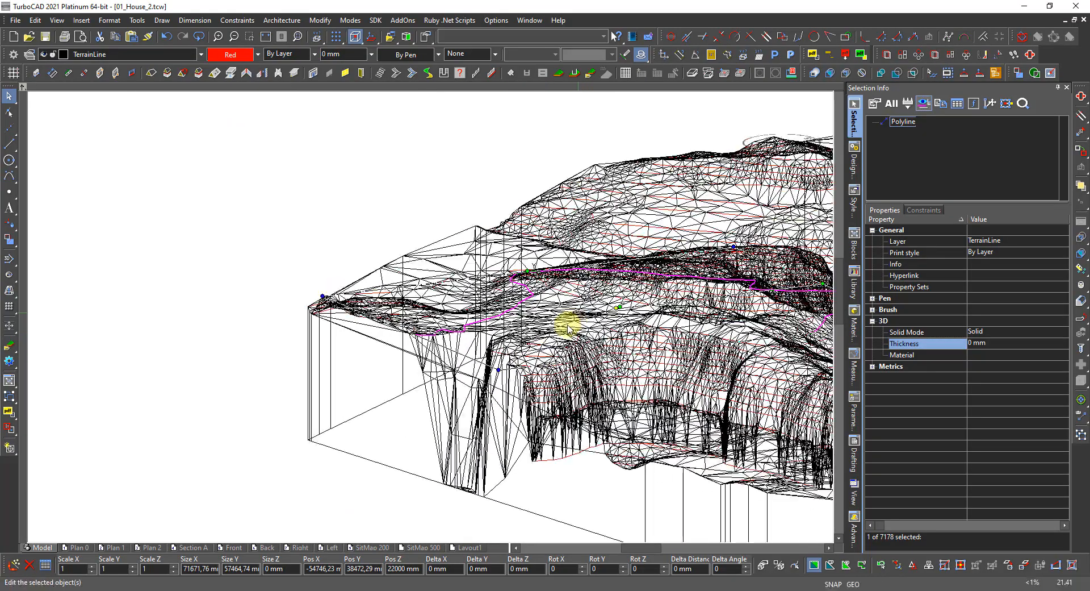
middle_click_drag(517, 366, 474, 379, "shift")
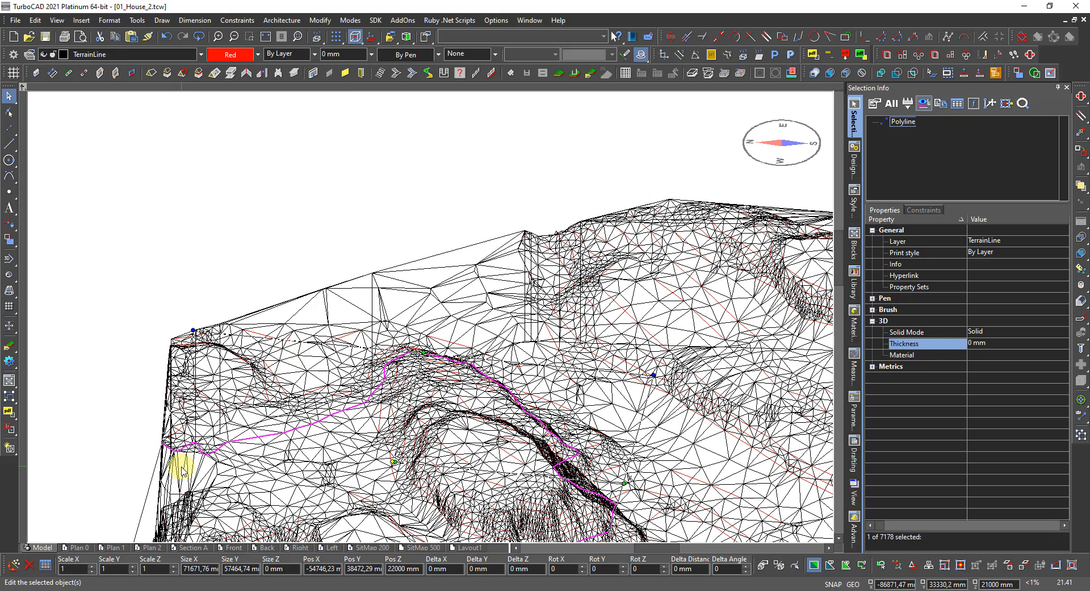
middle_click_drag(176, 462, 549, 341, "shift")
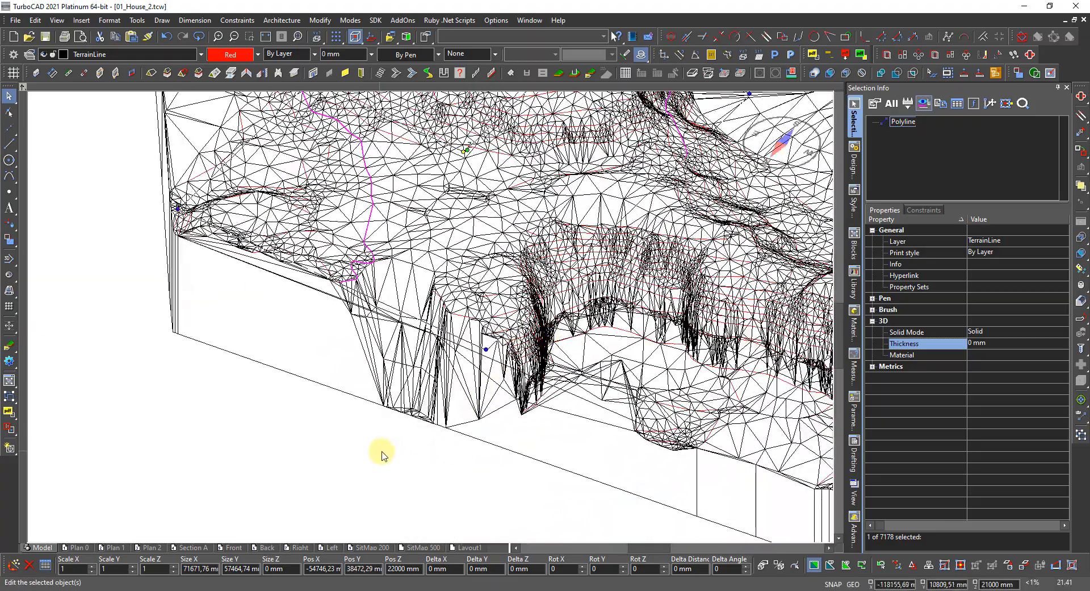
left_click(390, 445)
scroll(431, 316, "up", 5)
With Select and Edit on the terrain, window-select the sunken nodes along its front edge.
right_click(435, 334)
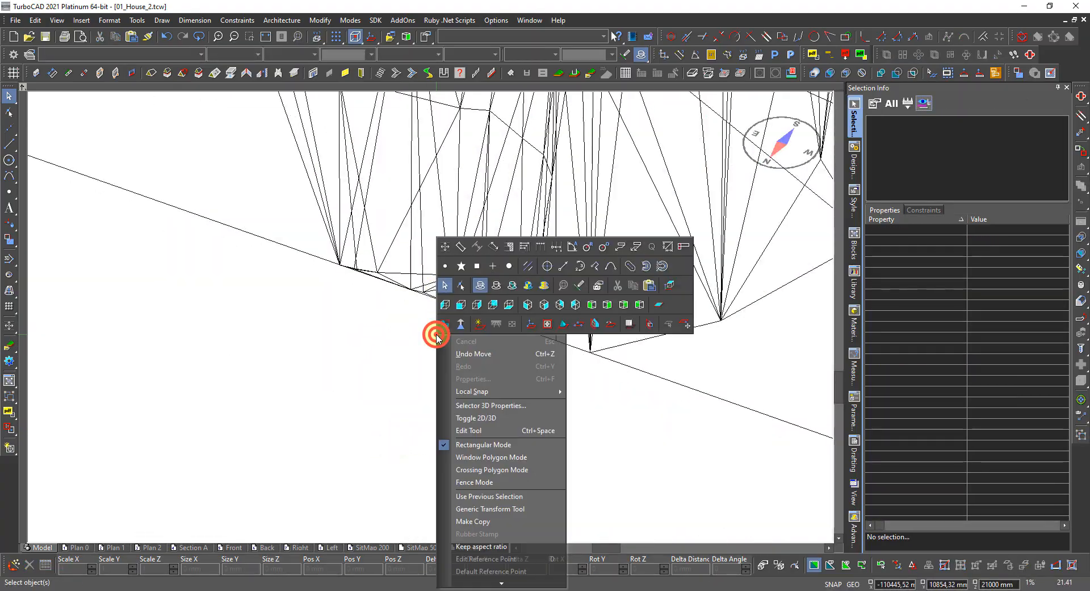
left_click(464, 288)
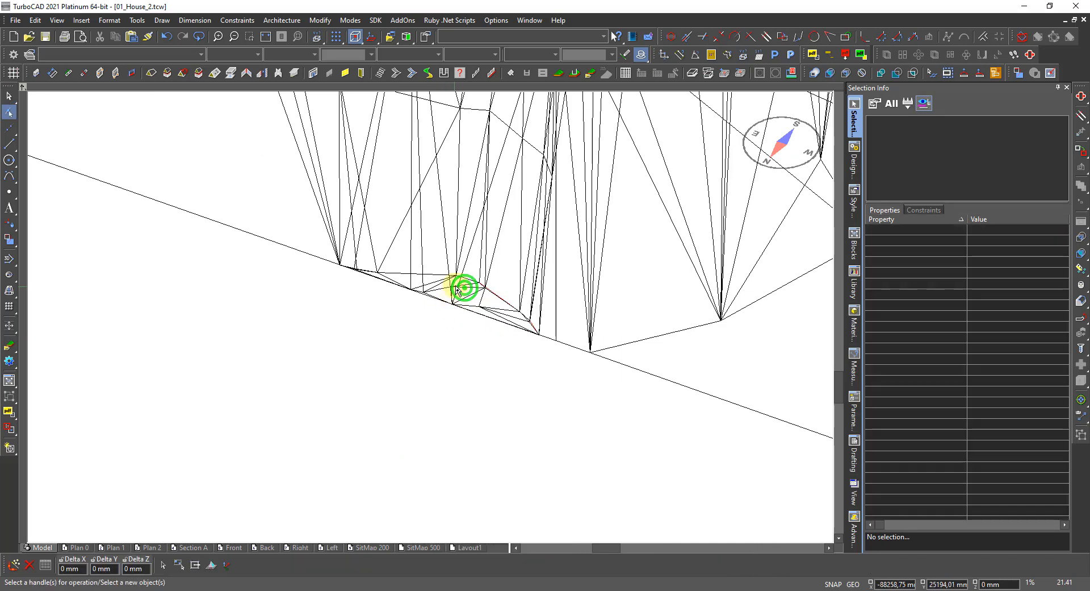
left_click(463, 310)
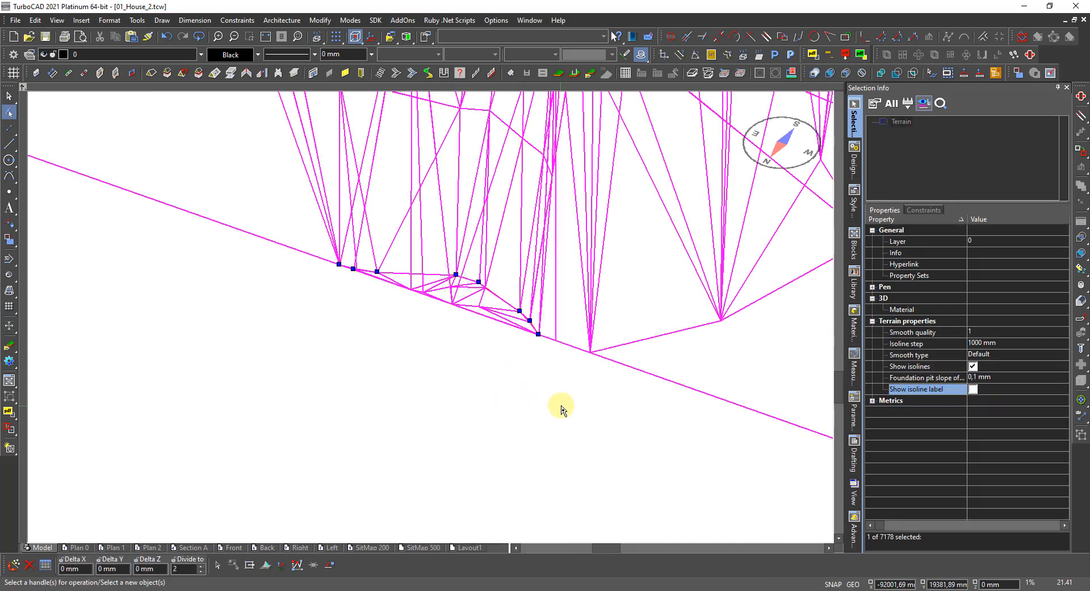
left_click_drag(560, 403, 311, 241)
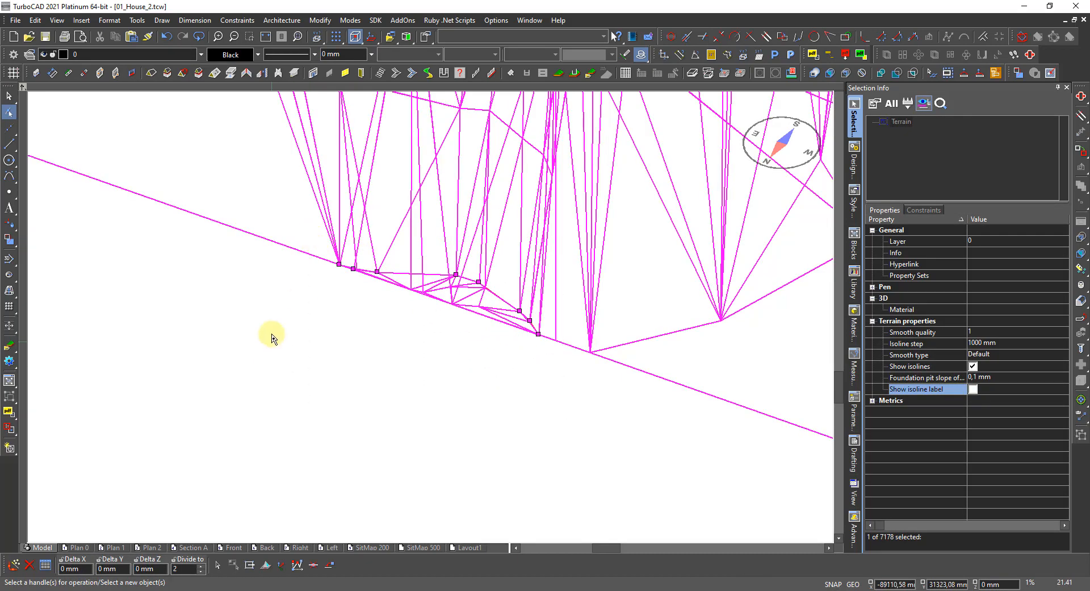
Raise the selected nodes by a Delta Z of 23000 mm and zoom to check the result.
left_click(160, 568)
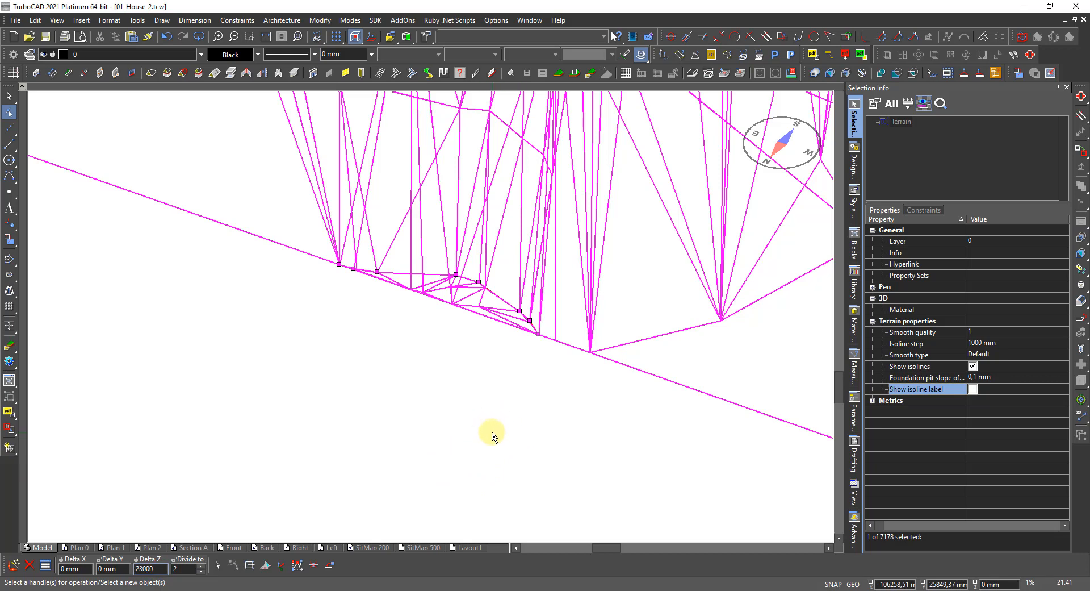
key("Return")
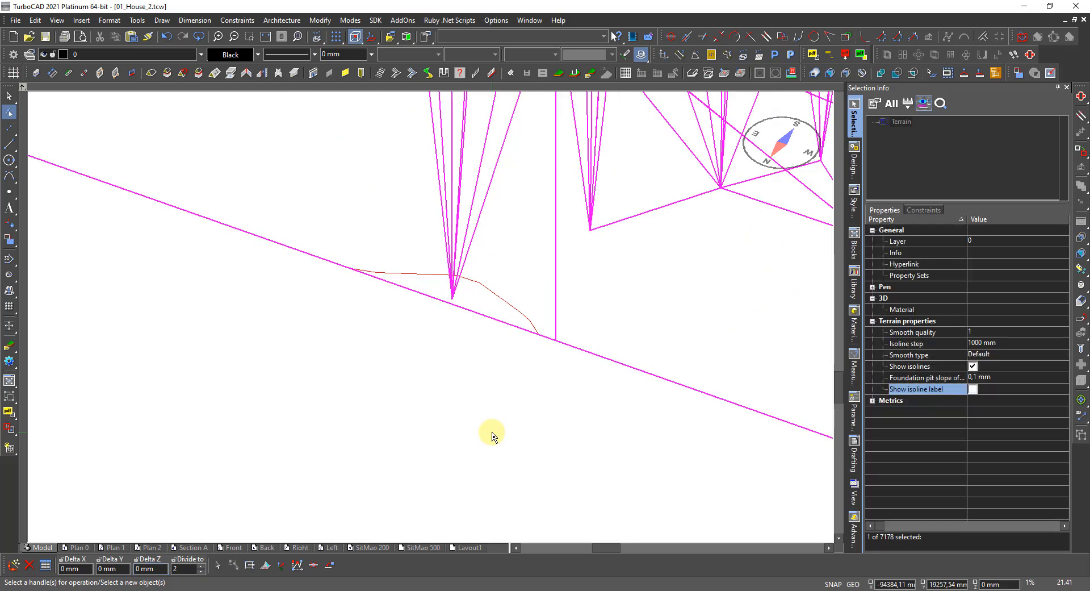
scroll(492, 436, "down", 2)
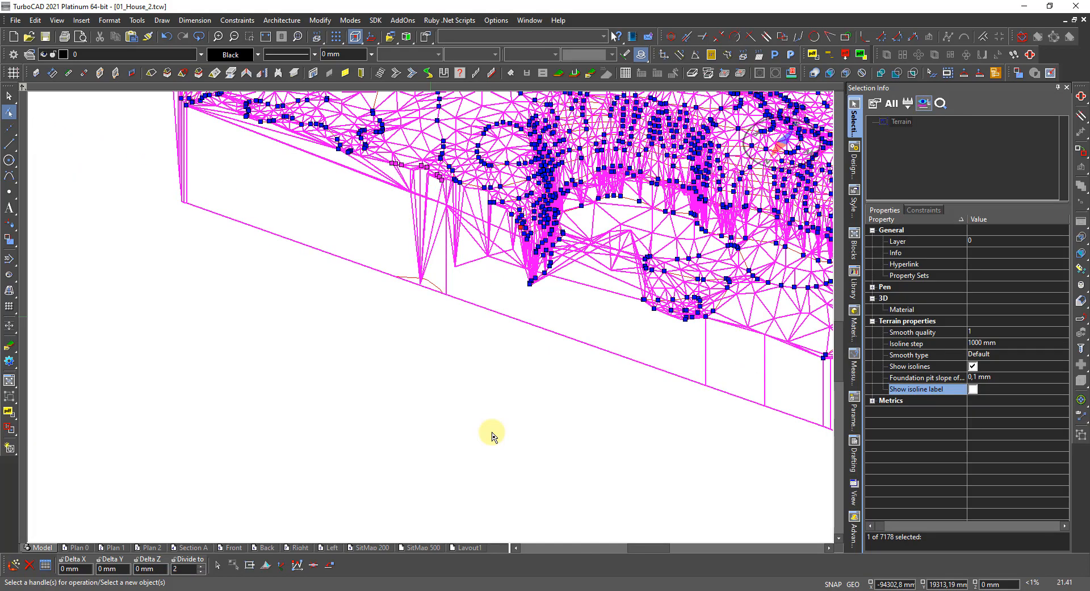
scroll(413, 262, "up", 2)
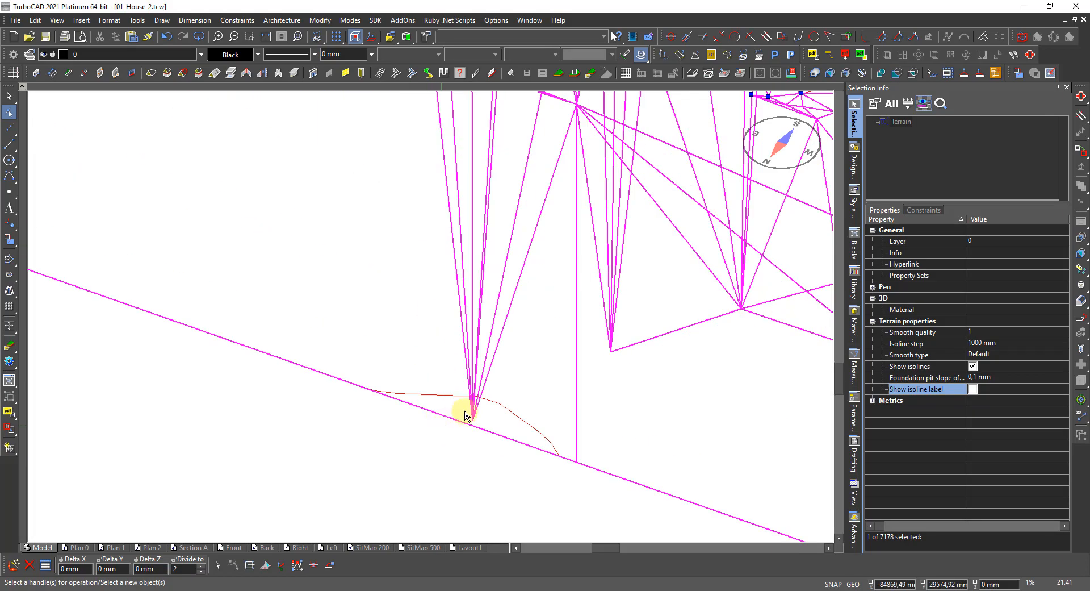
scroll(468, 409, "up", 2)
scroll(474, 404, "down", 1)
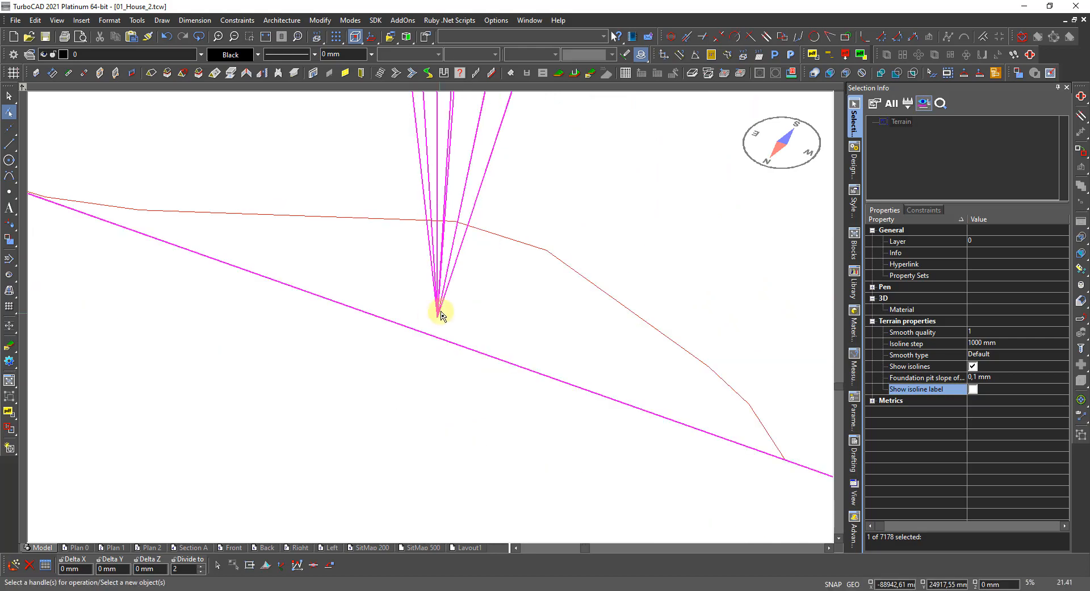
scroll(441, 311, "up", 2)
scroll(296, 421, "down", 3)
scroll(431, 326, "down", 3)
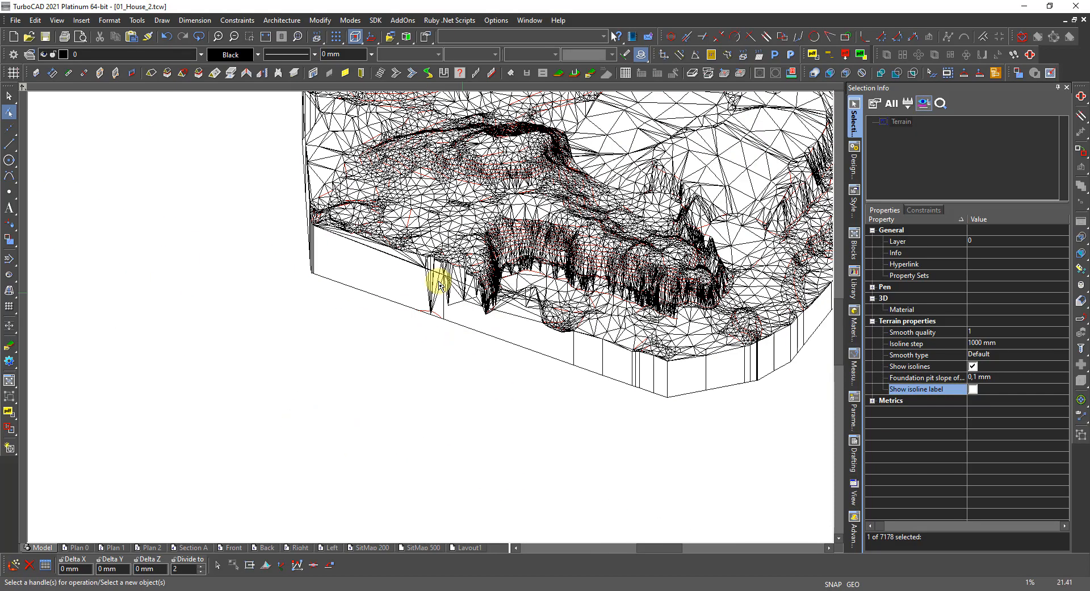
Reselect the terrain for node editing and zoom in on its front edge.
key("Escape")
scroll(434, 296, "up", 1)
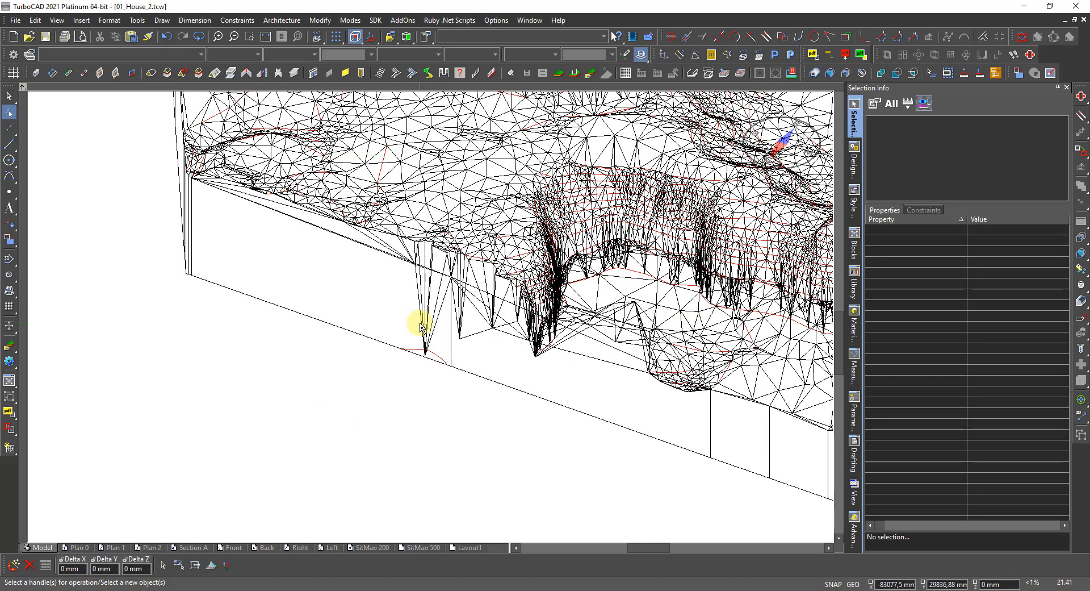
left_click(430, 335)
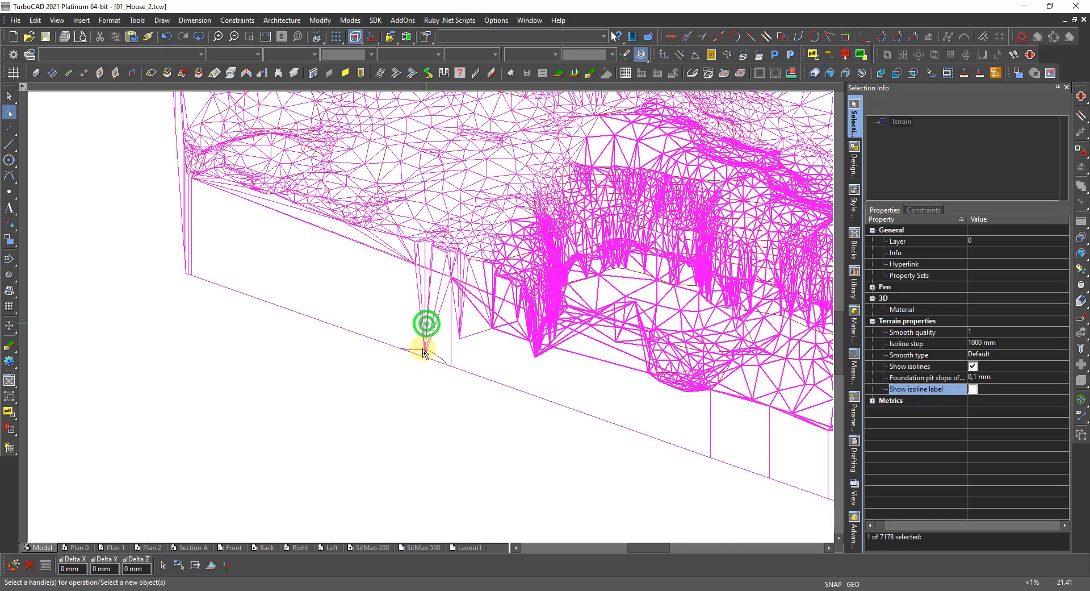
scroll(431, 359, "up", 3)
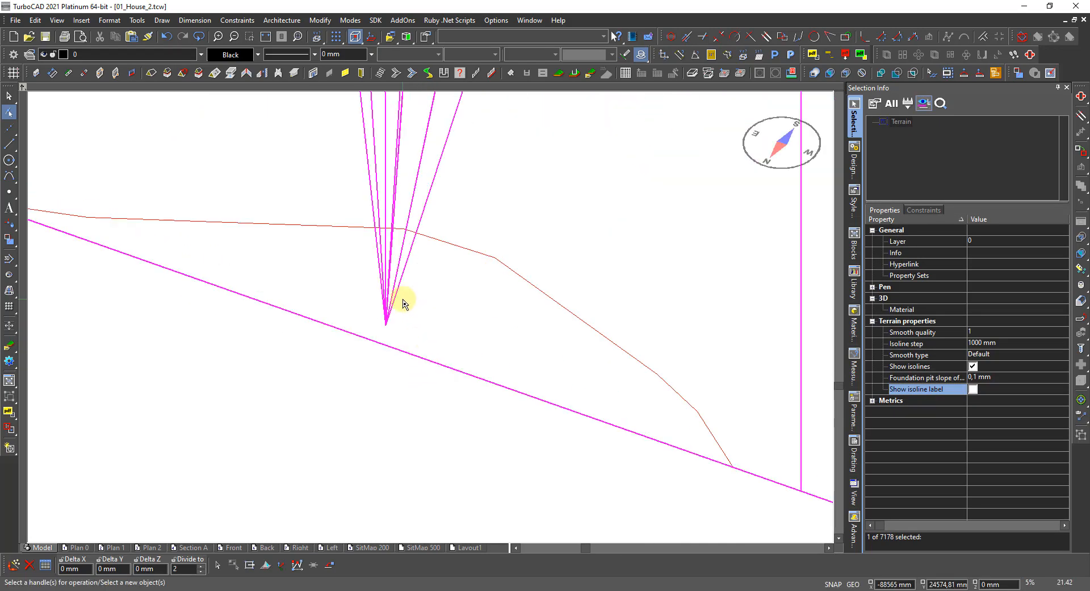
scroll(391, 328, "down", 4)
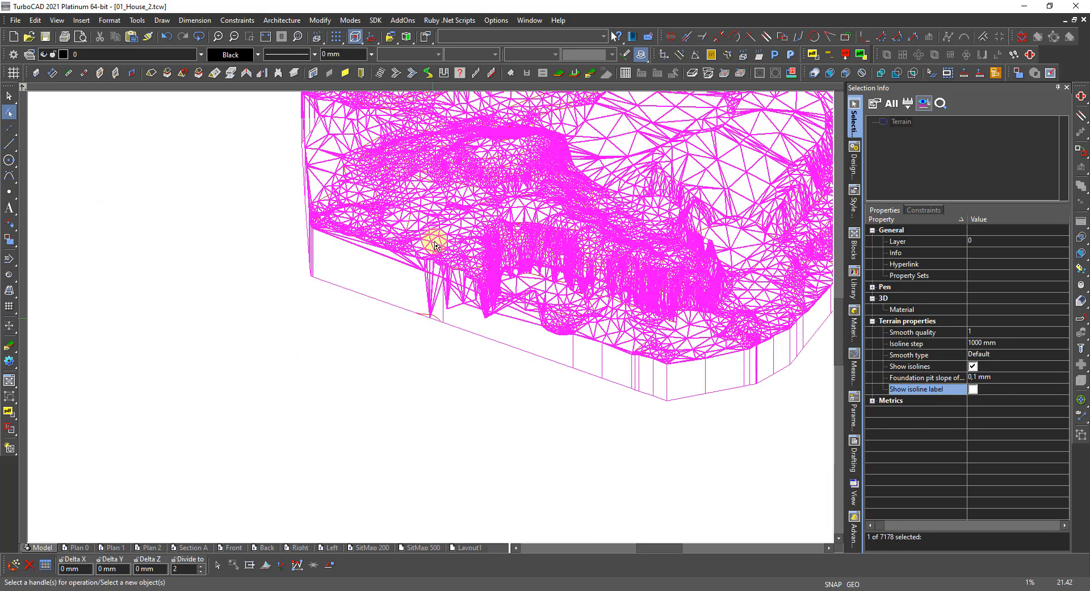
scroll(414, 338, "up", 2)
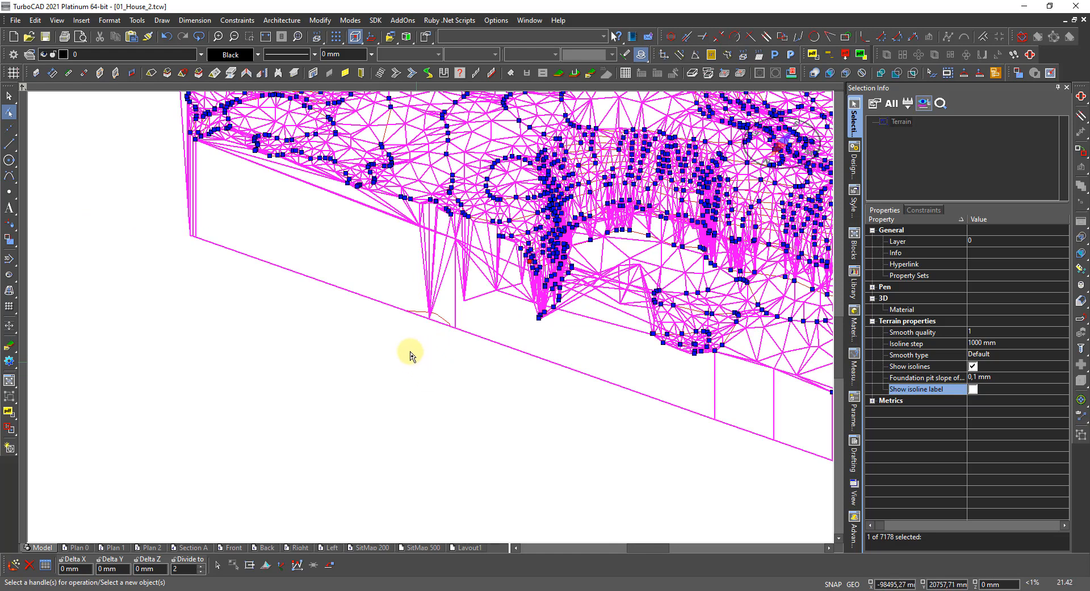
Orbit the view low toward the terrain base and reselect the terrain to expose its bottom nodes.
left_click(425, 377)
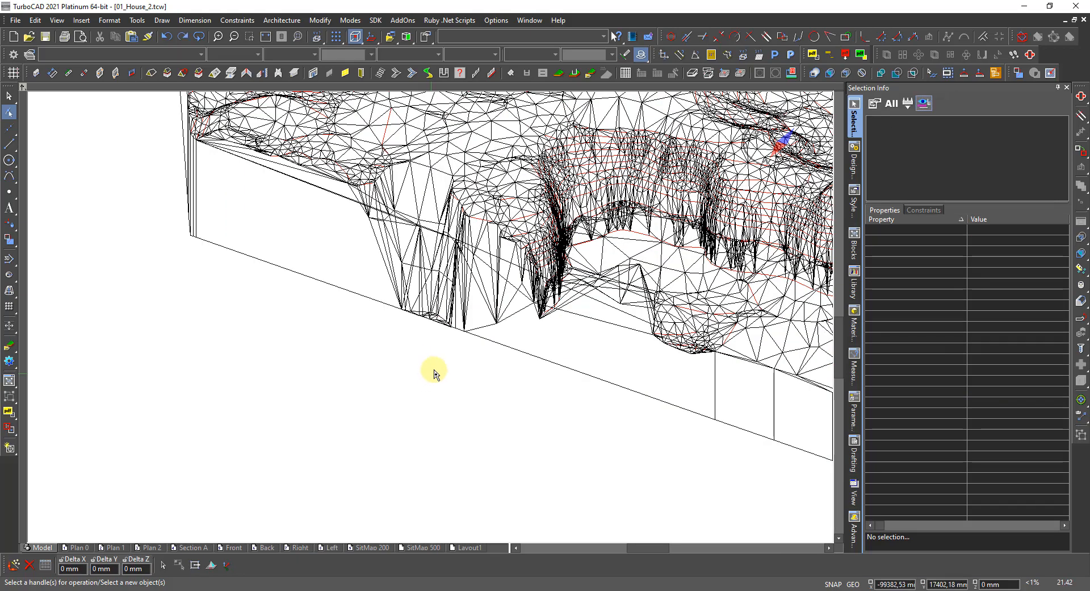
left_click(424, 301)
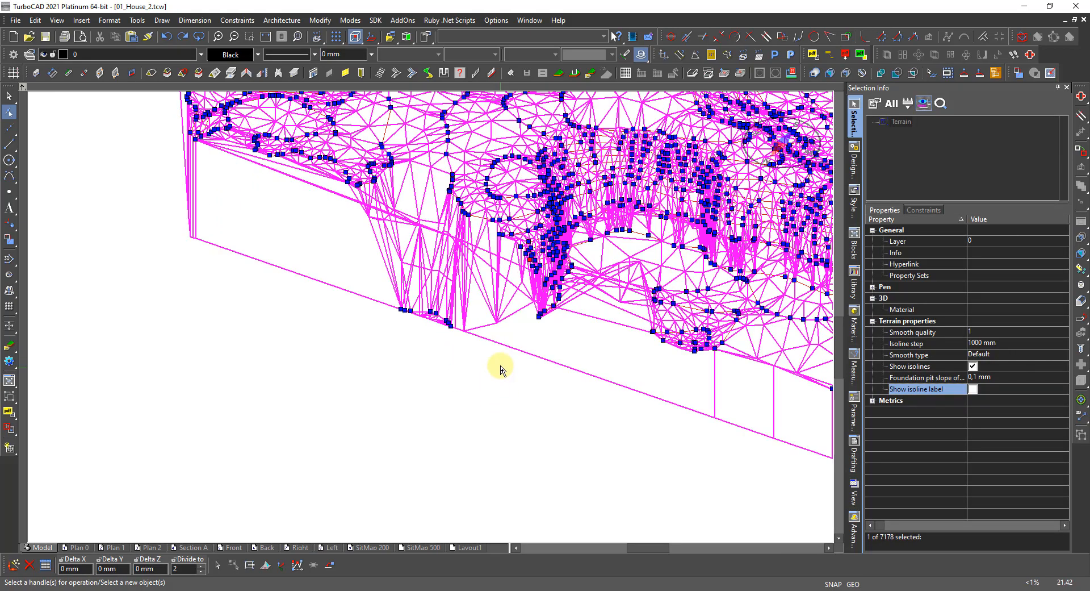
middle_click_drag(500, 367, 498, 335, "shift")
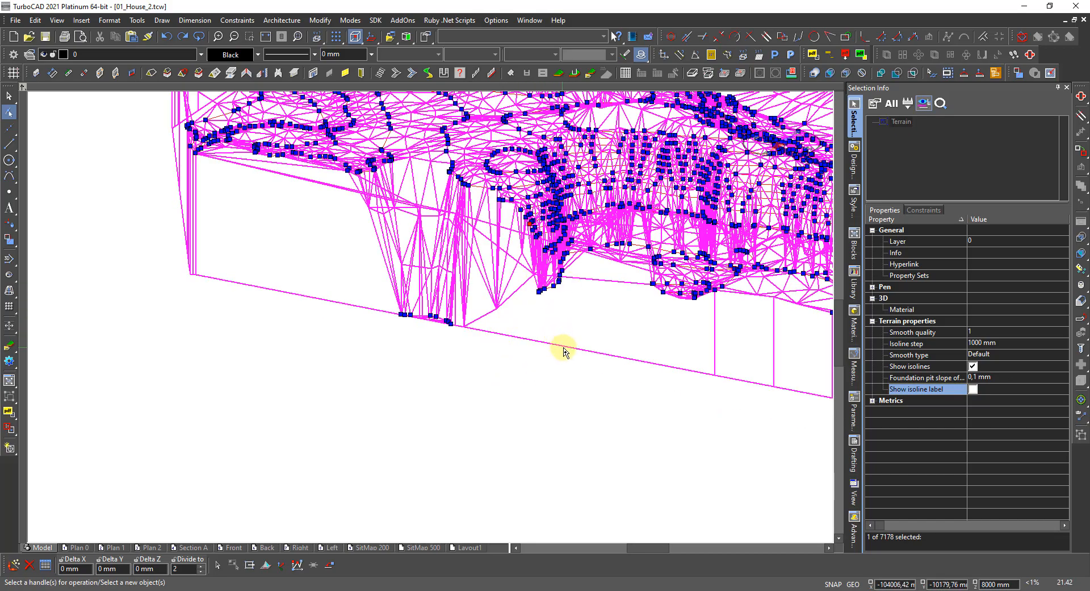
middle_click_drag(562, 349, 450, 330, "shift")
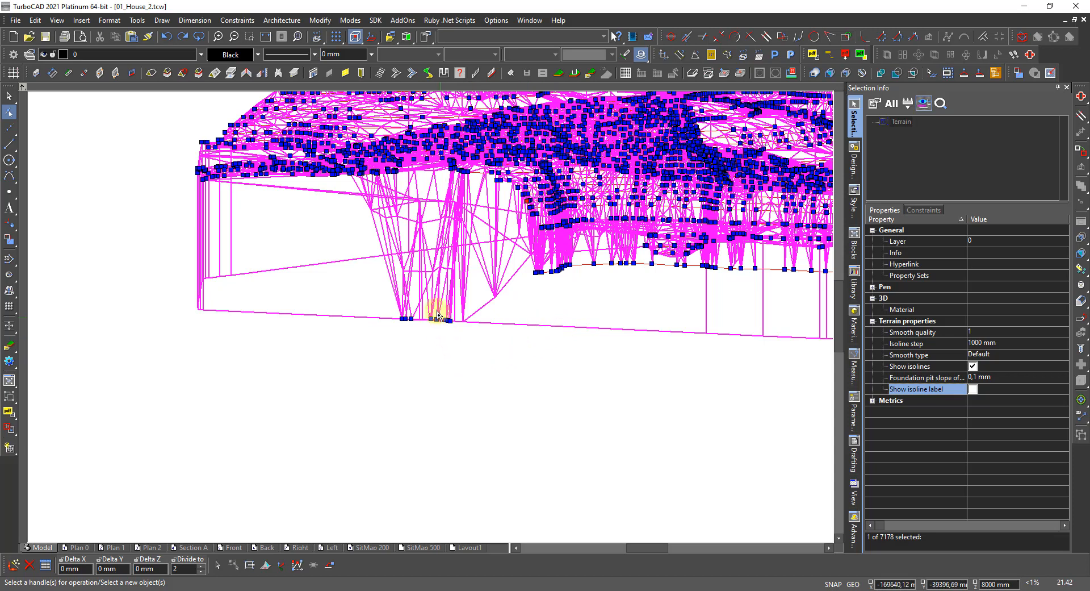
left_click(462, 345)
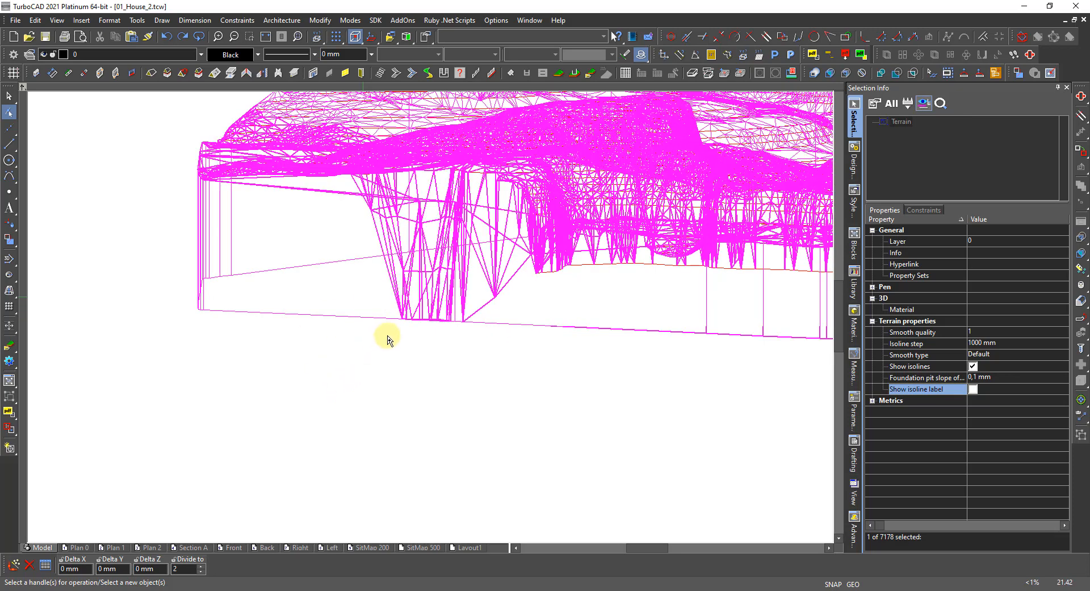
left_click(400, 334)
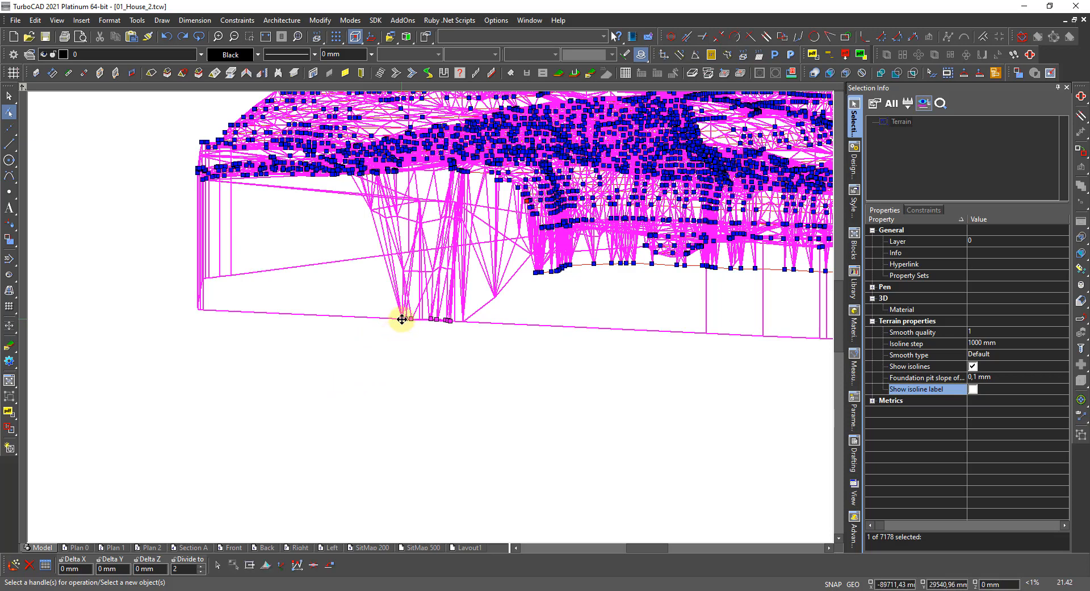
Delete the stray bottom-edge node with Delete Node(s), then zoom out and deselect the terrain.
right_click(402, 319)
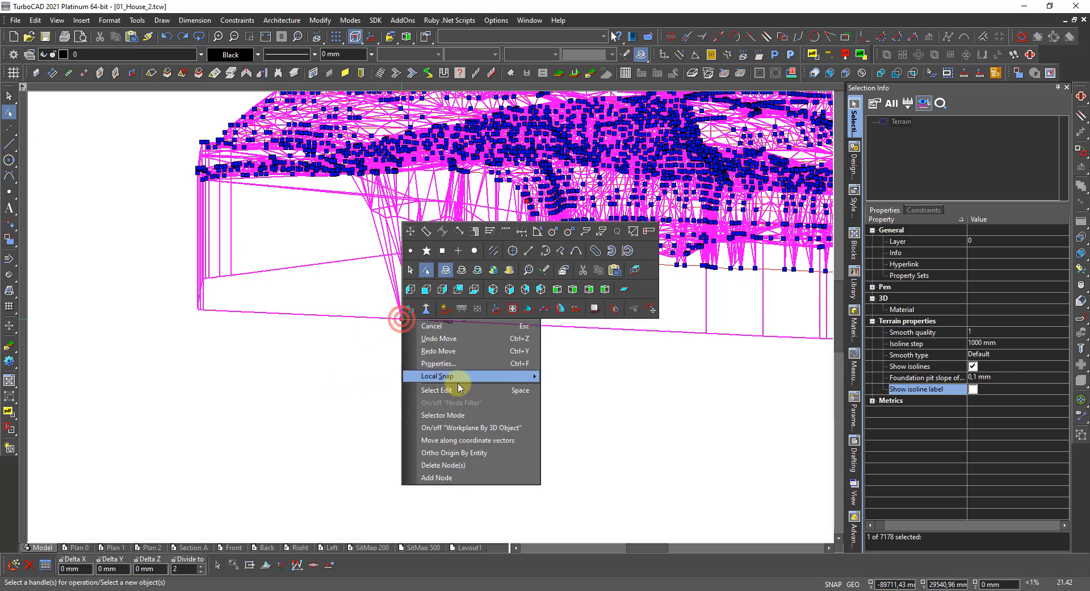
left_click(461, 464)
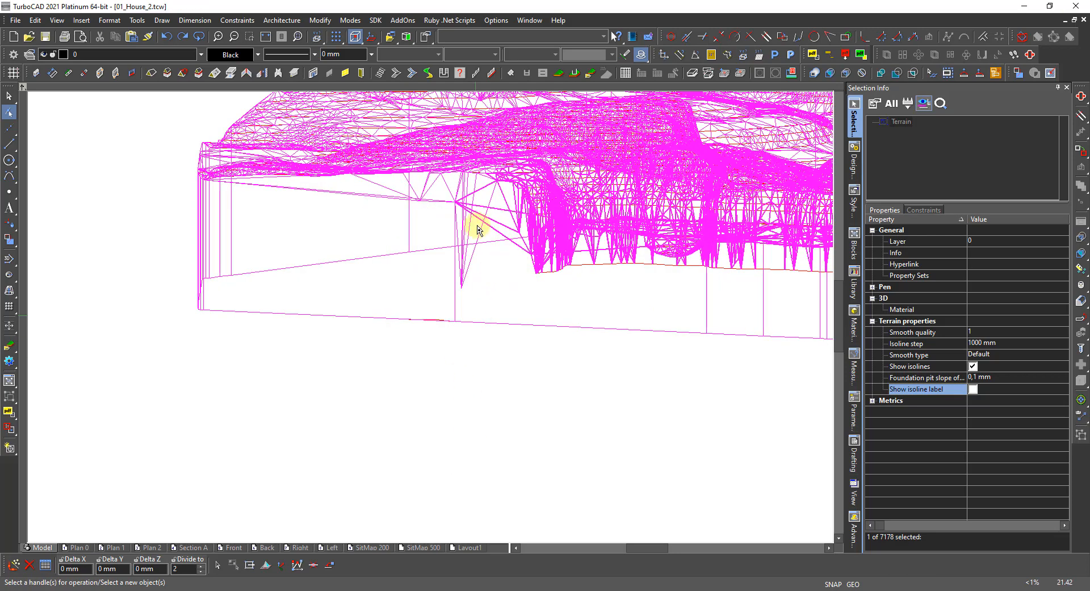
scroll(479, 214, "down", 3)
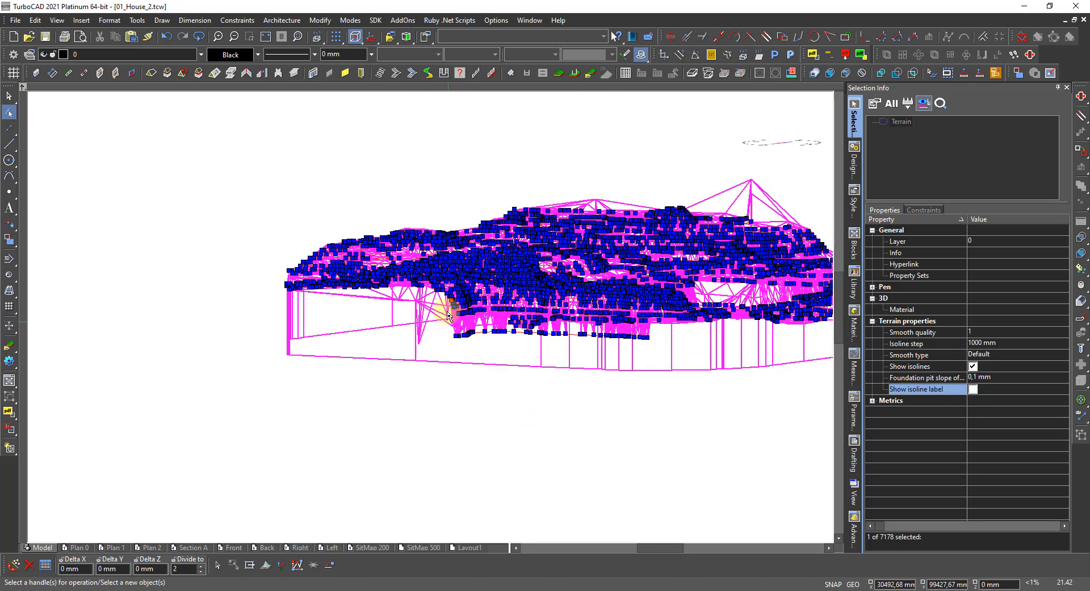
left_click(456, 369)
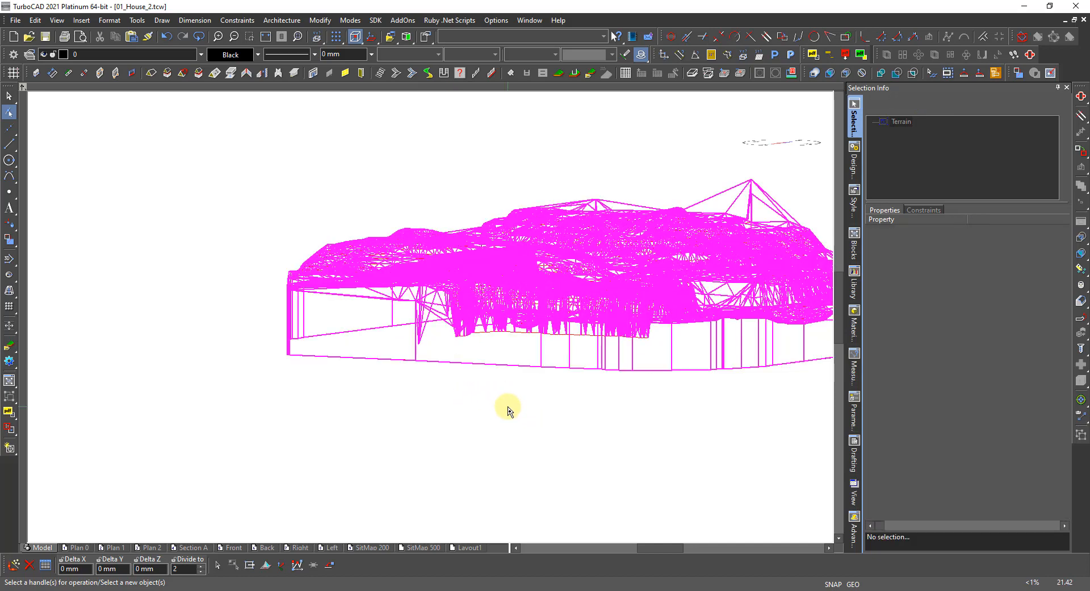
Return to Select mode and show the whole terrain in the Dimetric_SE view, zoomed toward the left peak.
key("space")
scroll(508, 407, "down", 3)
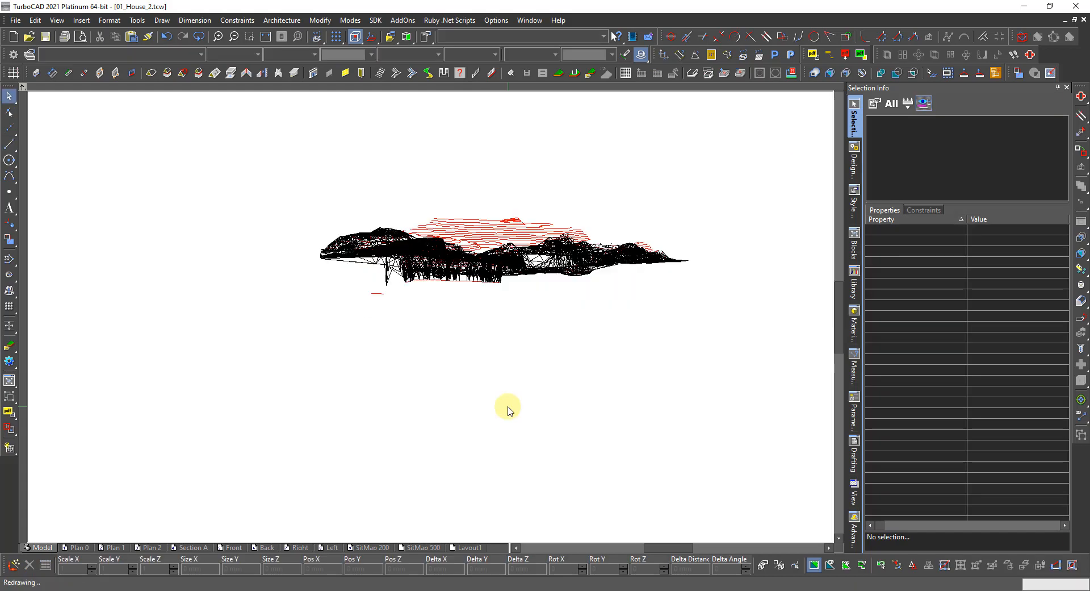
middle_click_drag(619, 331, 529, 371)
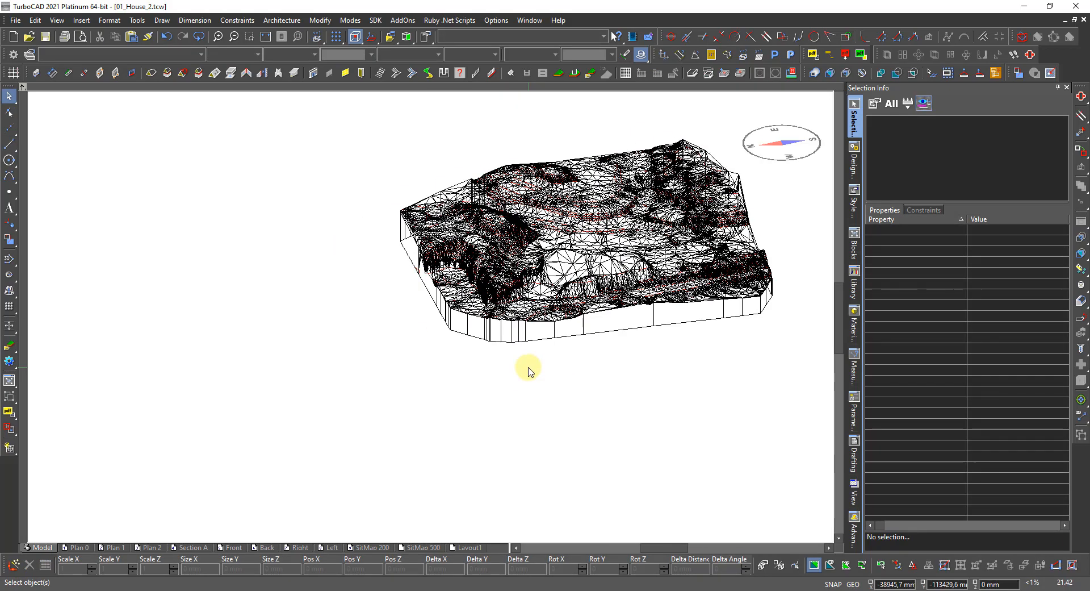
right_click(530, 361)
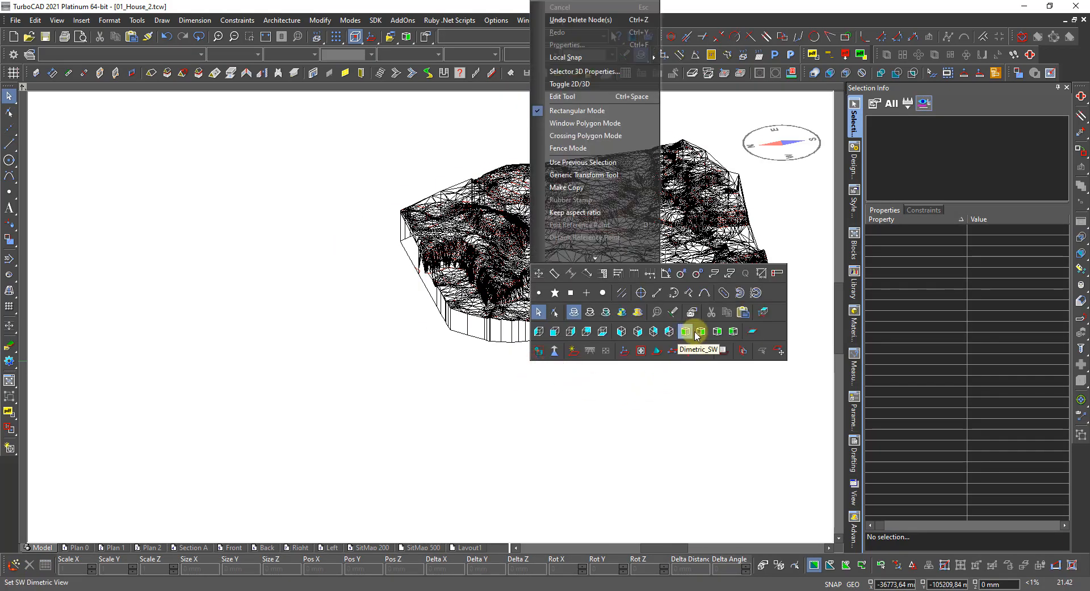
left_click(700, 332)
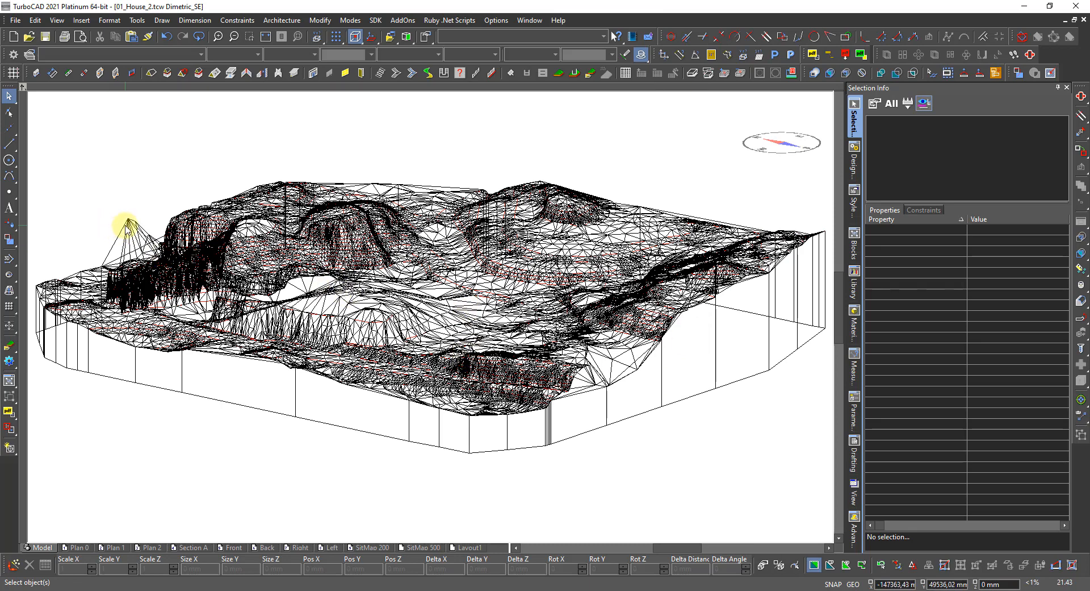
scroll(128, 226, "up", 5)
Enter node editing on the terrain's left peak, window-select a group of nodes, and orbit lower.
right_click(398, 290)
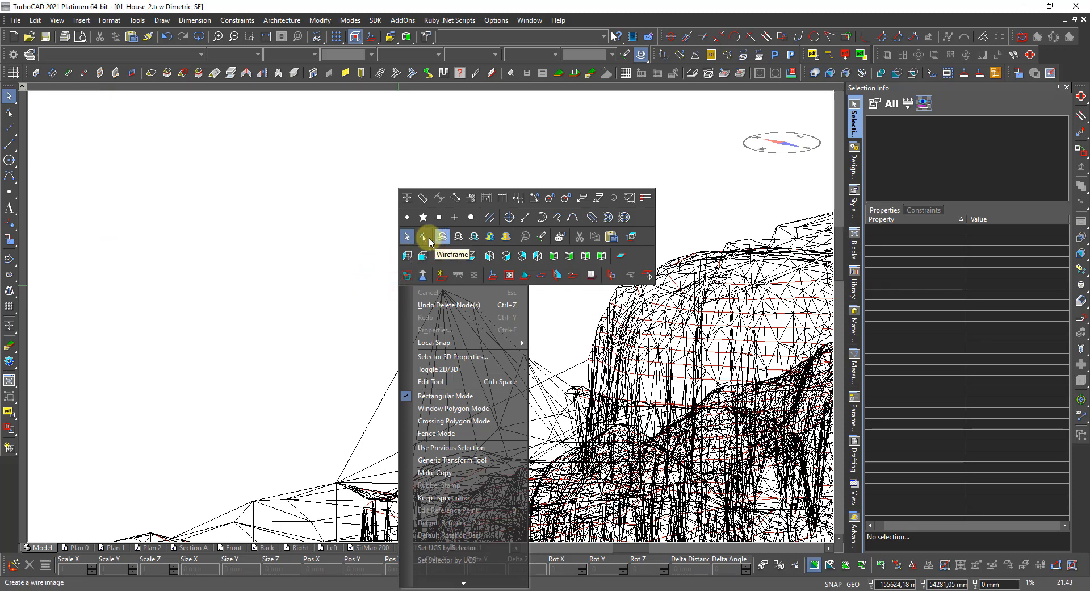
left_click(422, 239)
left_click(452, 305)
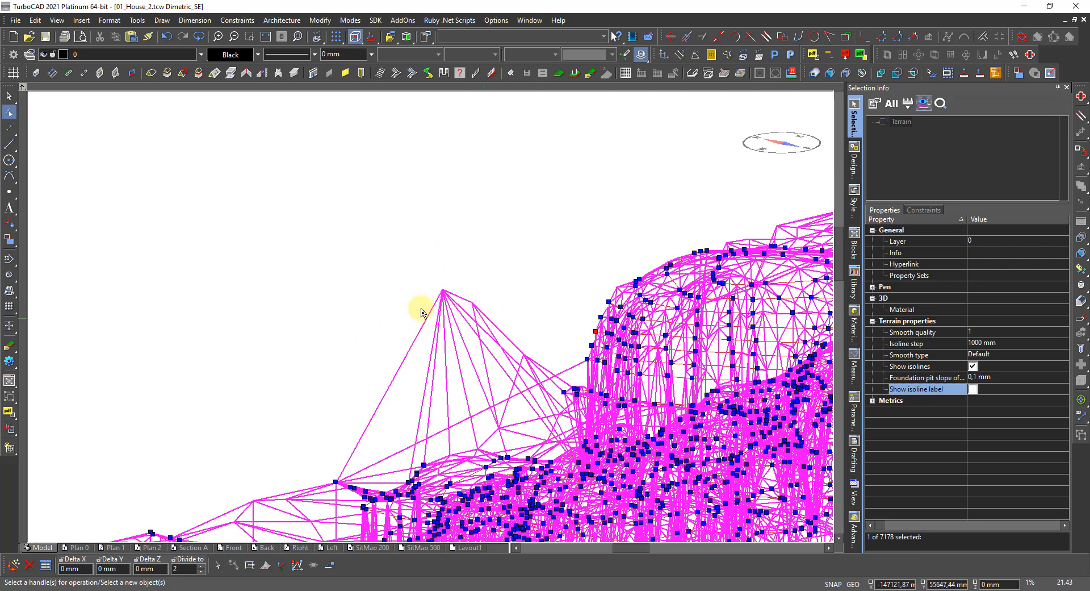
left_click_drag(499, 283, 402, 337)
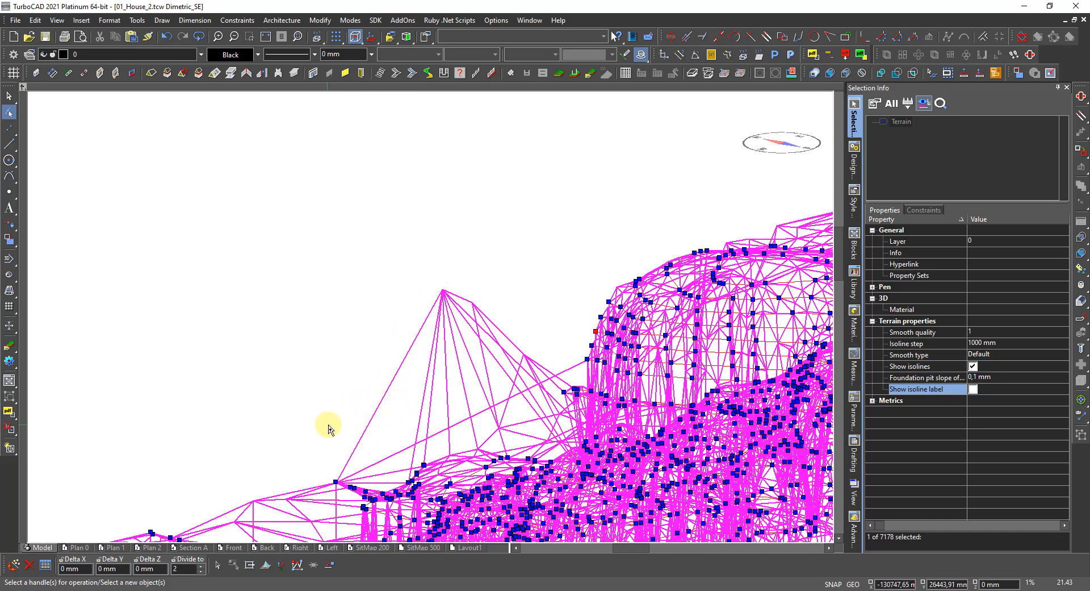
mouse_move(484, 379)
middle_mouse_down("shift")
mouse_move(424, 452)
mouse_move(427, 497)
mouse_move(390, 321)
mouse_move(591, 355)
mouse_move(458, 379)
mouse_move(459, 430)
middle_mouse_up("shift")
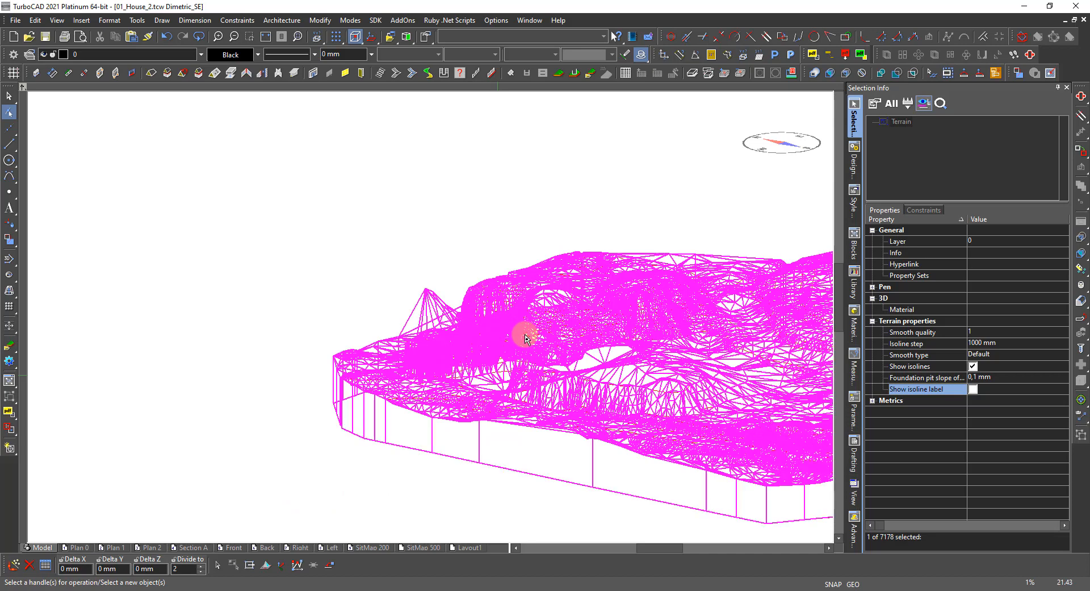
Exit node editing back to ordinary selection and select the whole terrain.
key("Escape")
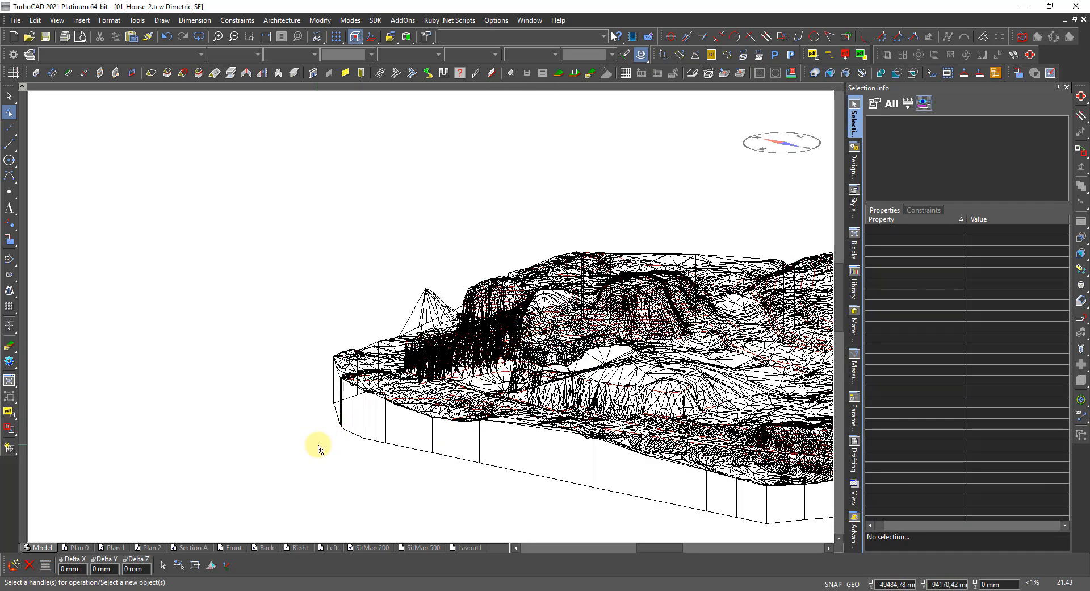
key("Escape")
scroll(531, 340, "down", 2)
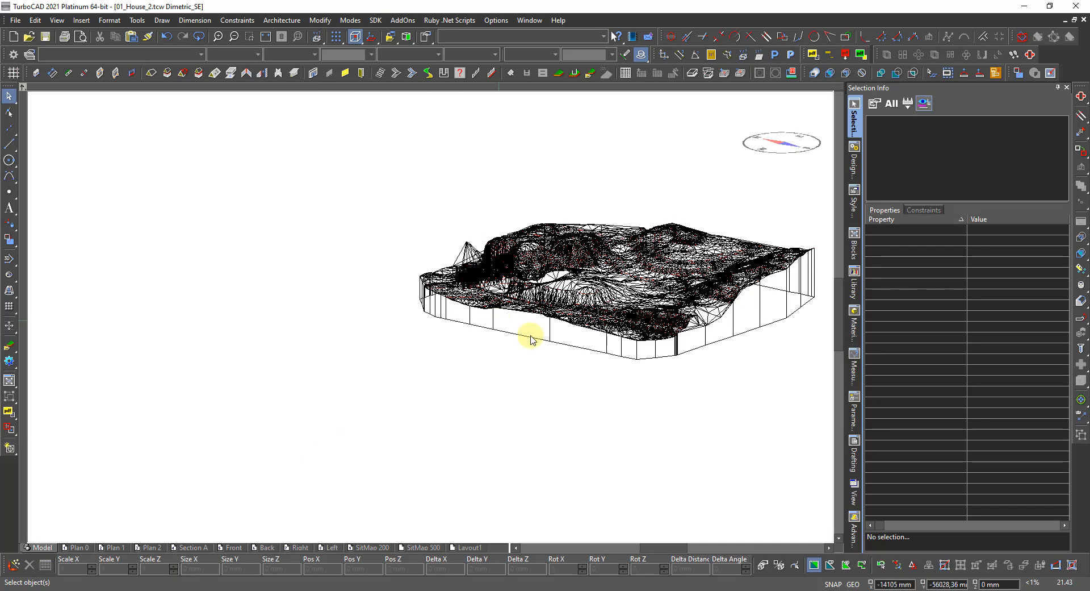
left_click(727, 318)
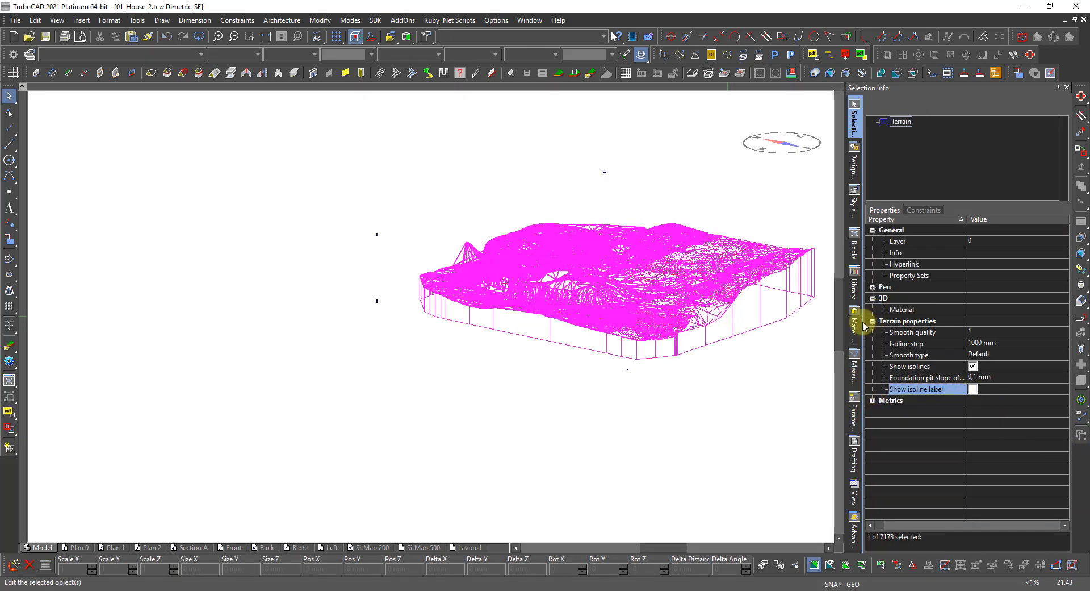
Open the terrain's Materials dialog and show the material list, from None through Ground.
double_click(982, 309)
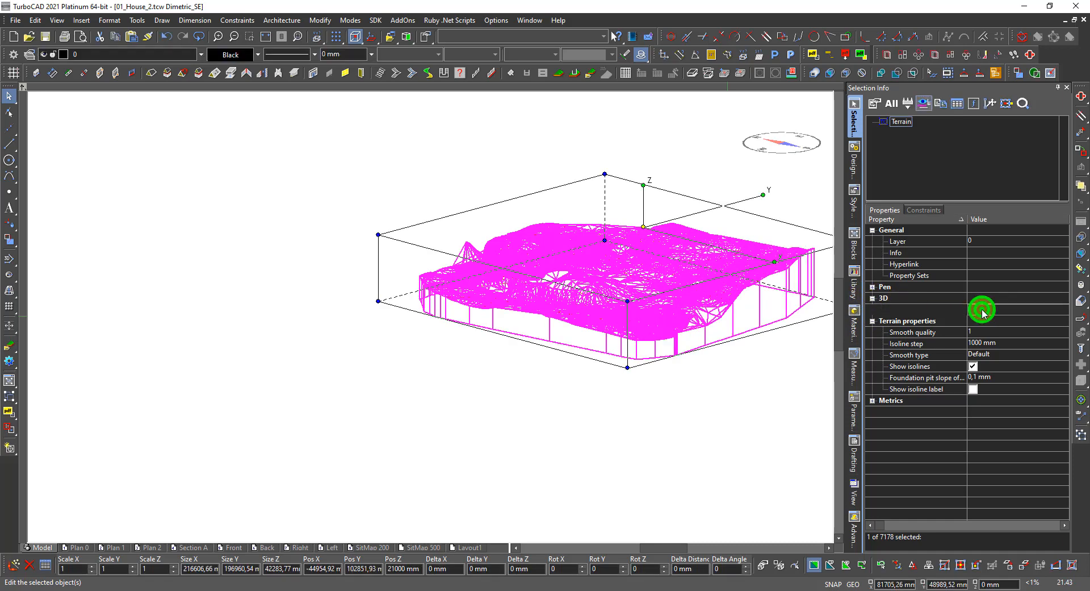
left_click(983, 389)
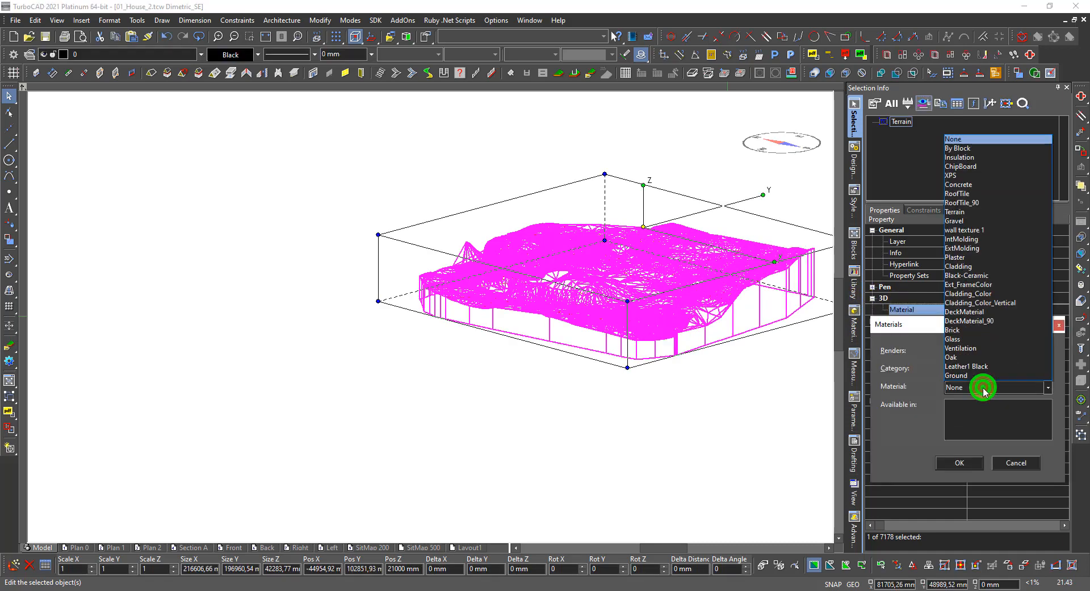
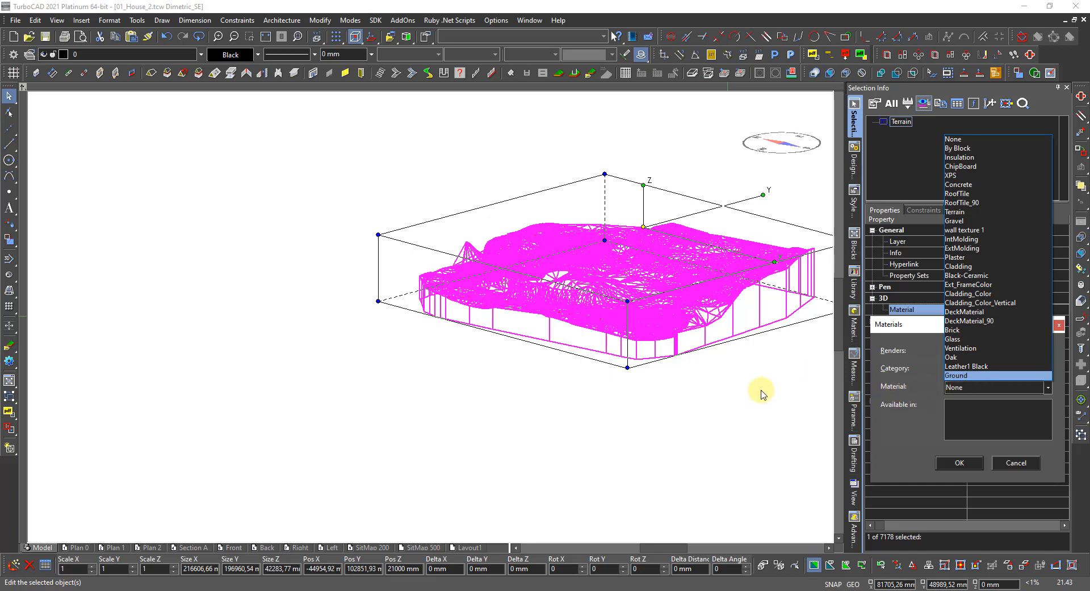
Dismiss the material list and cancel the Materials dialog, leaving the terrain without a material.
left_click(1015, 462)
left_click(745, 413)
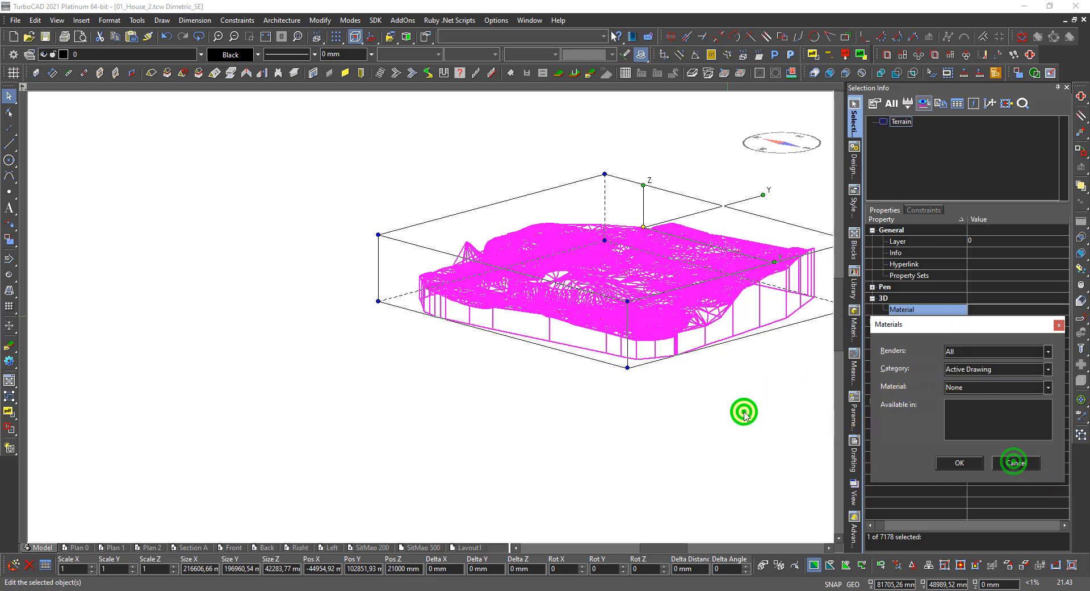
left_click(1014, 462)
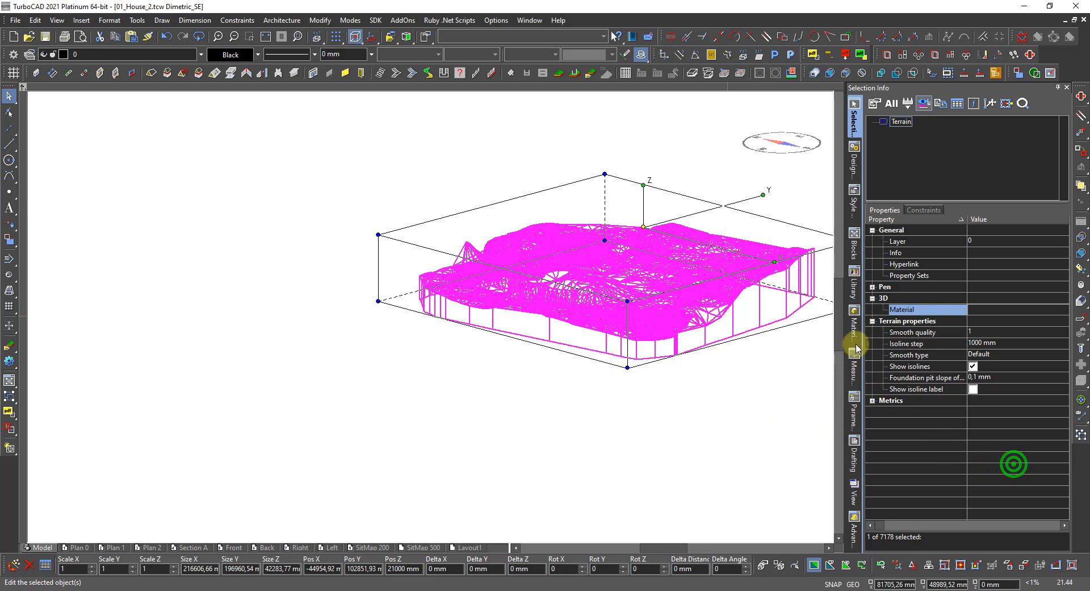
Drag the Terrain material from the Materials palette onto the terrain mesh.
left_click(854, 329)
left_click(897, 384)
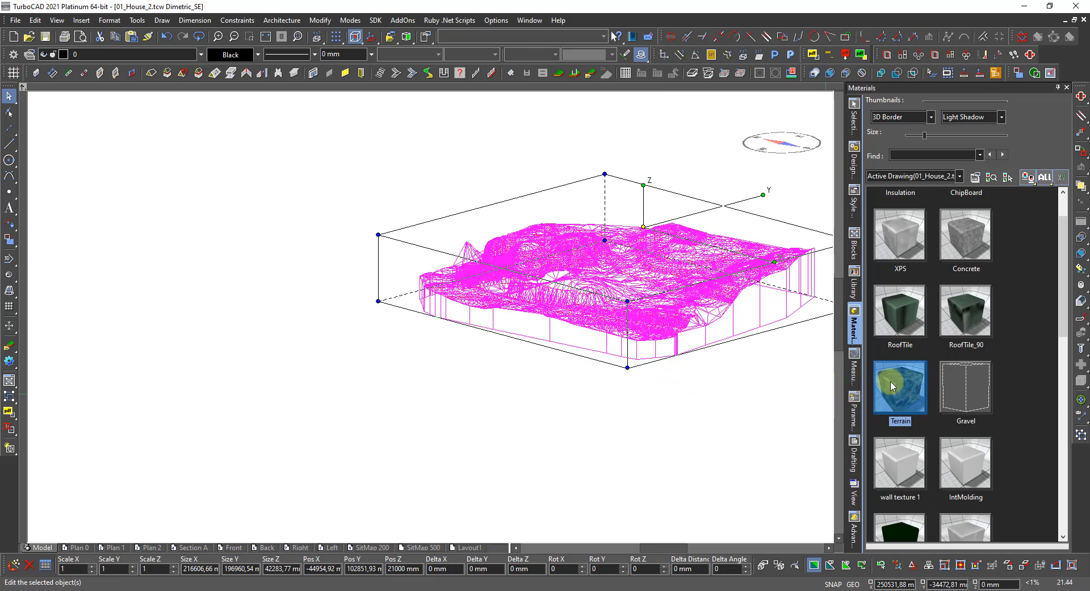
left_click_drag(891, 385, 706, 407)
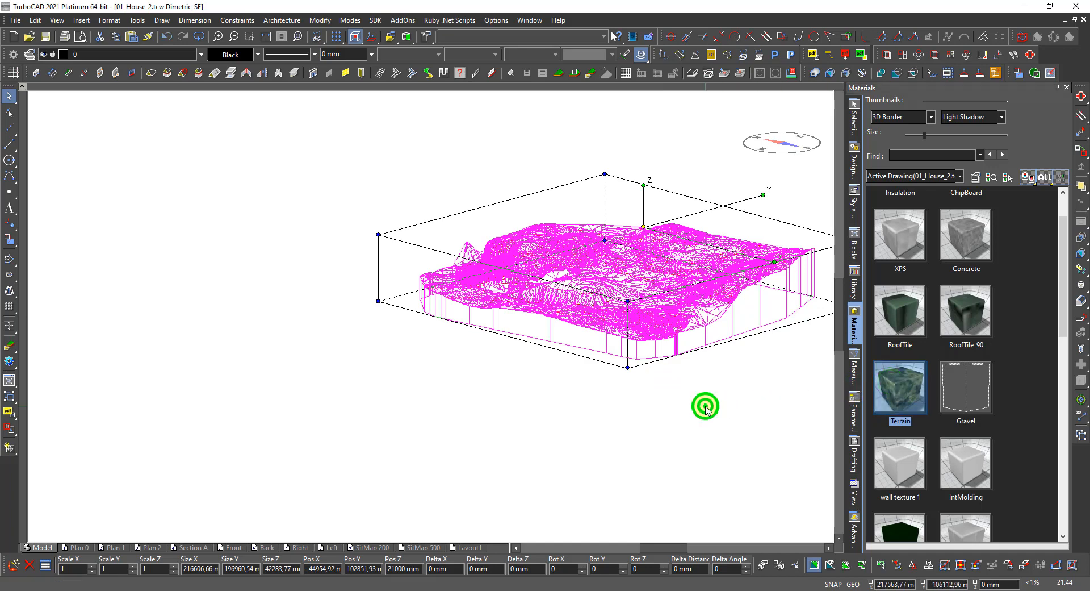
right_click(645, 389)
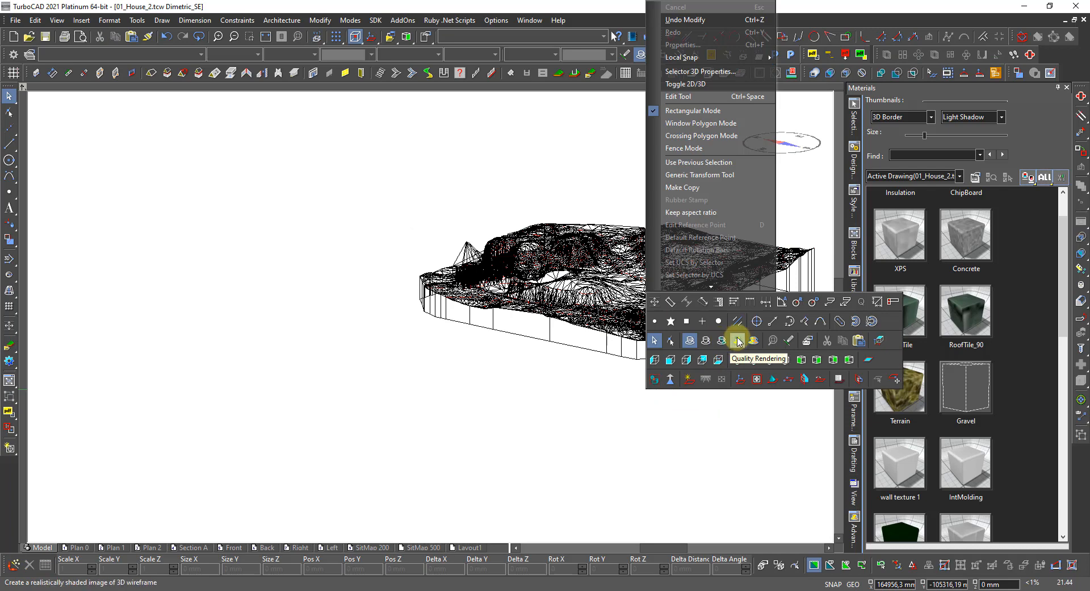
Render the terrain with Quality Rendering and bring up the Terrain material's options.
left_click(738, 340)
scroll(649, 306, "up", 3)
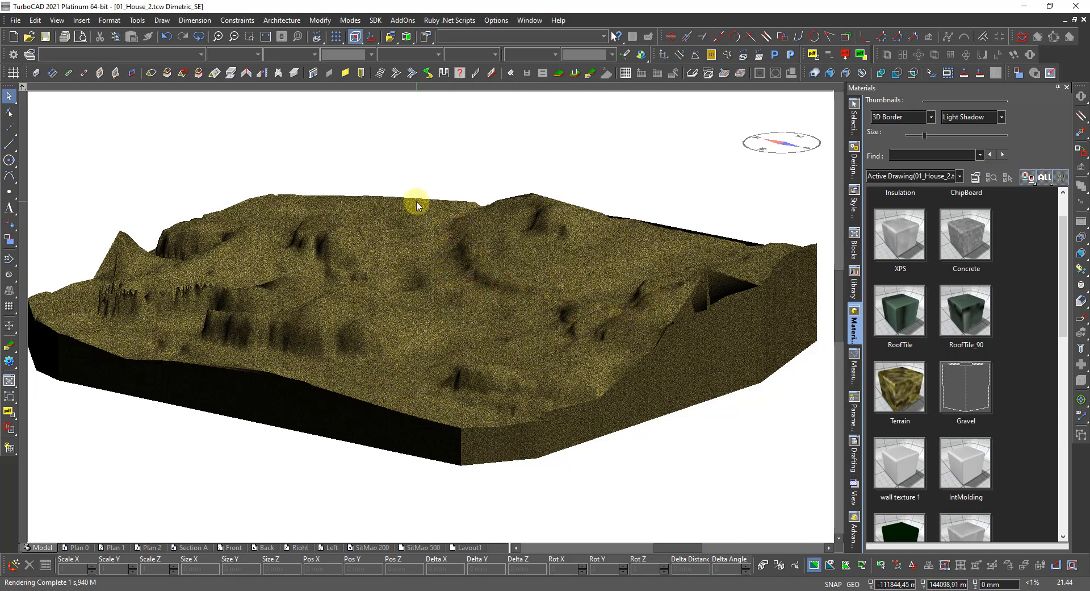
left_click(897, 401)
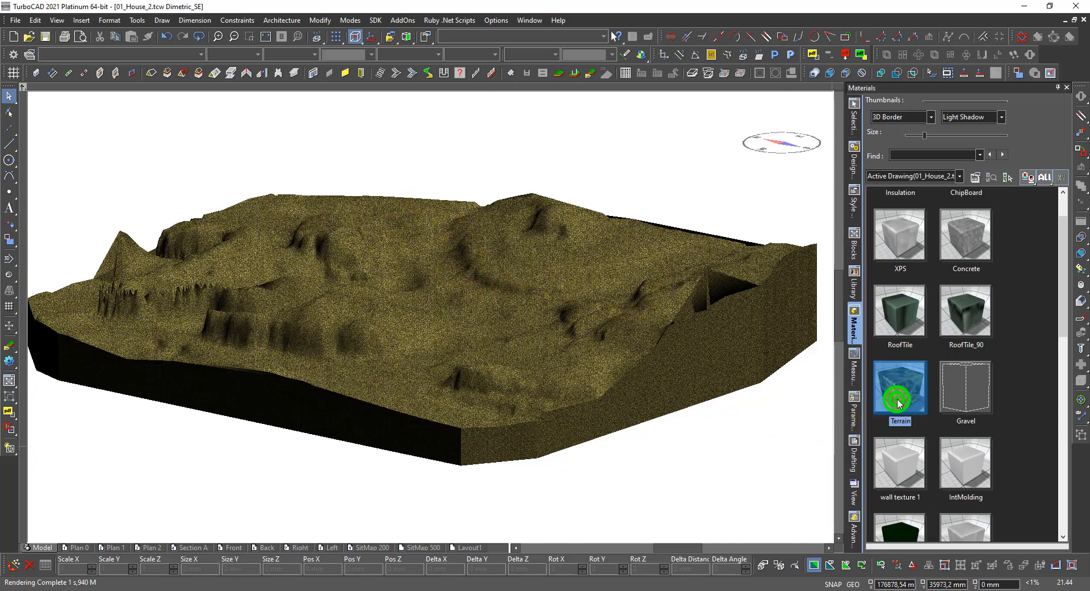
right_click(898, 401)
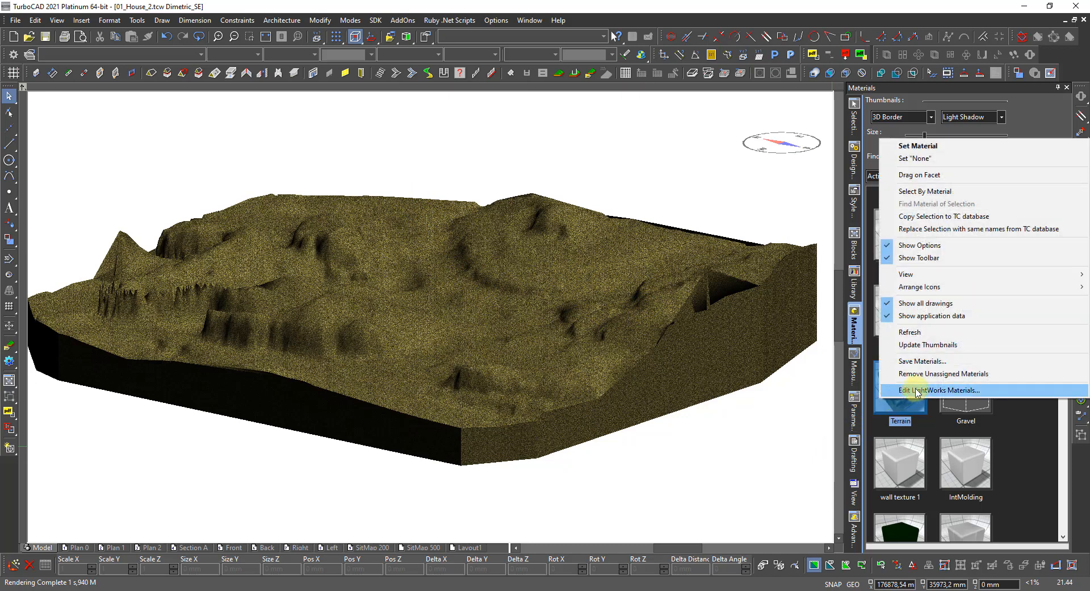
Set the Terrain material's LightWorks texture scale to 50000 and apply it.
left_click(914, 389)
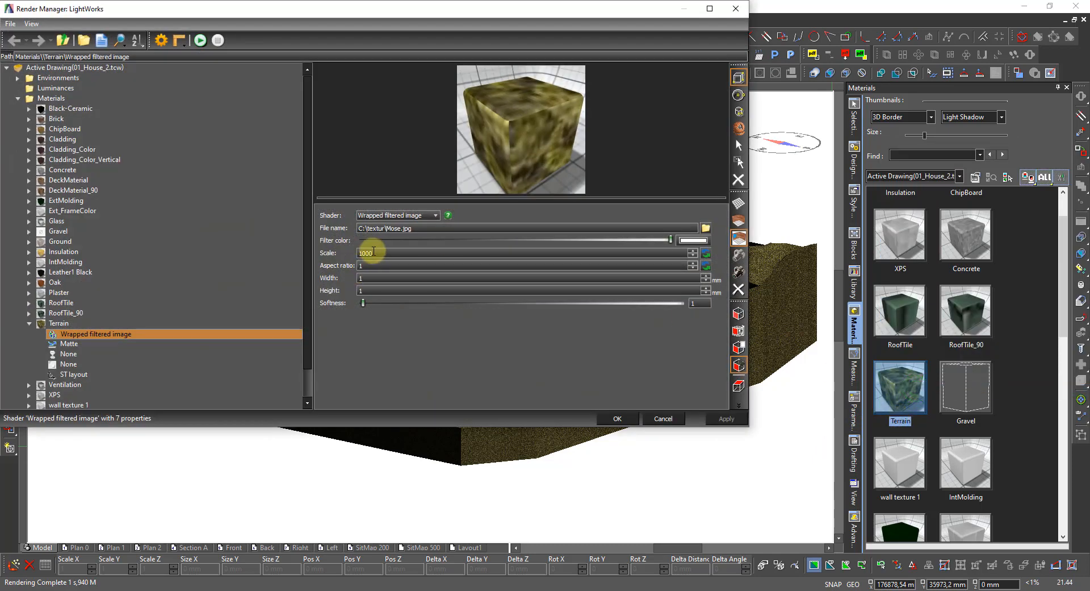
double_click(373, 252)
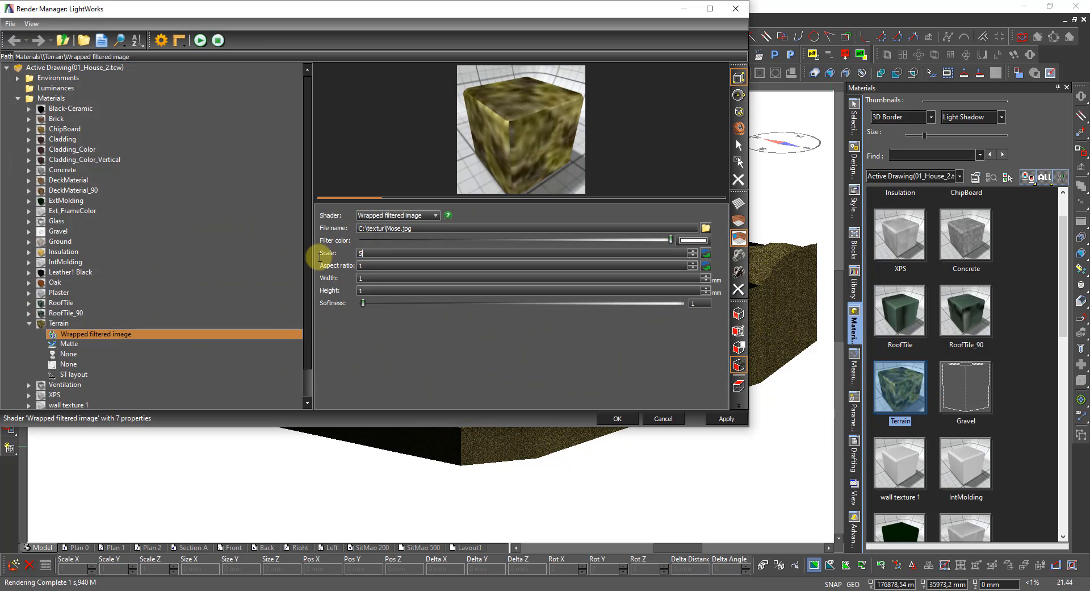
key("Return")
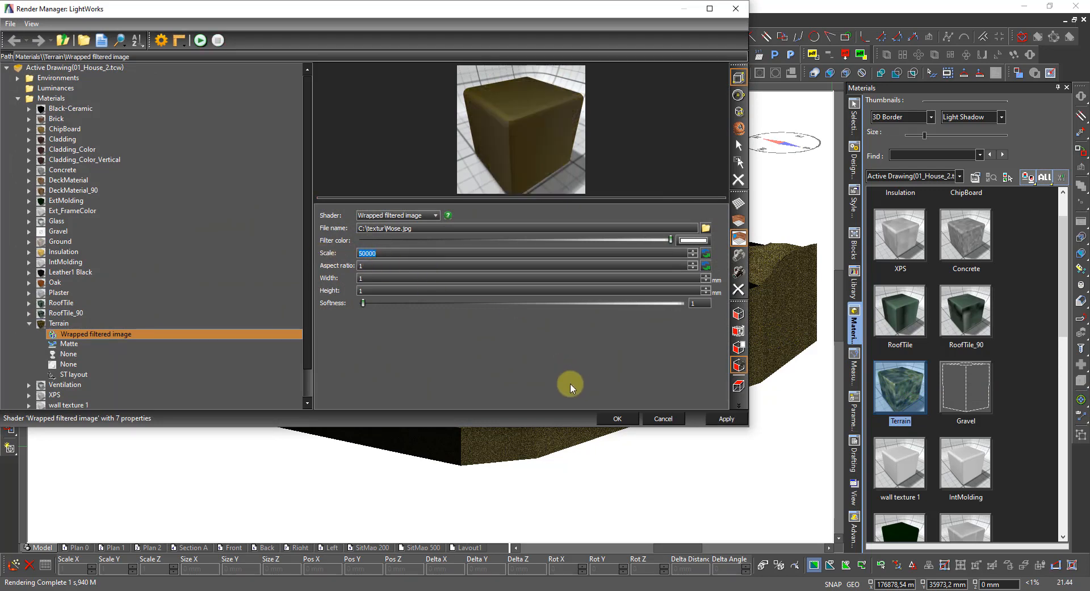
left_click(717, 418)
left_click(619, 419)
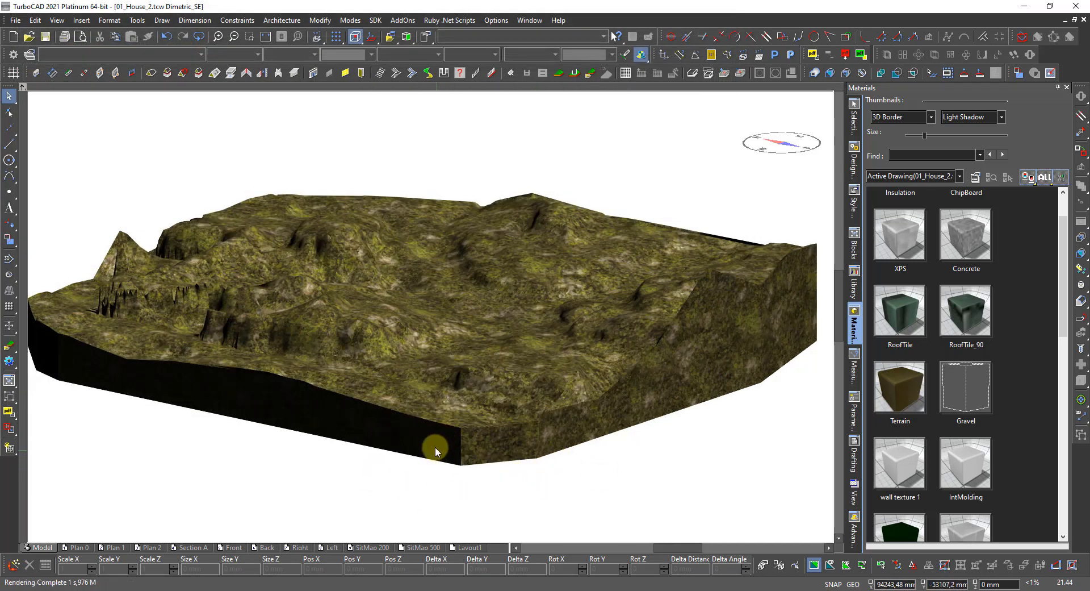
scroll(166, 307, "up", 5)
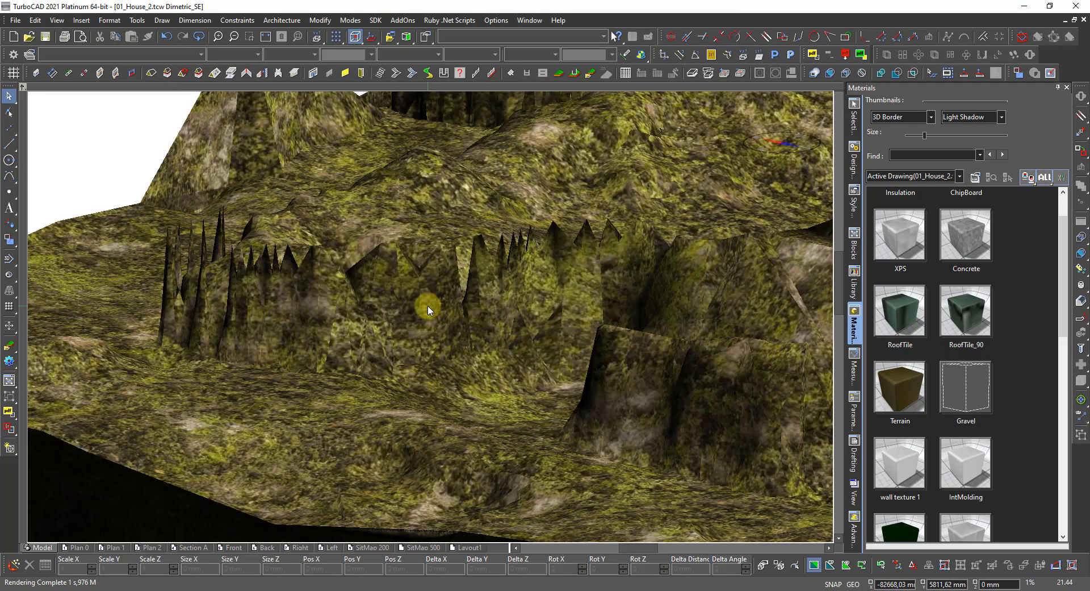
scroll(650, 289, "down", 3)
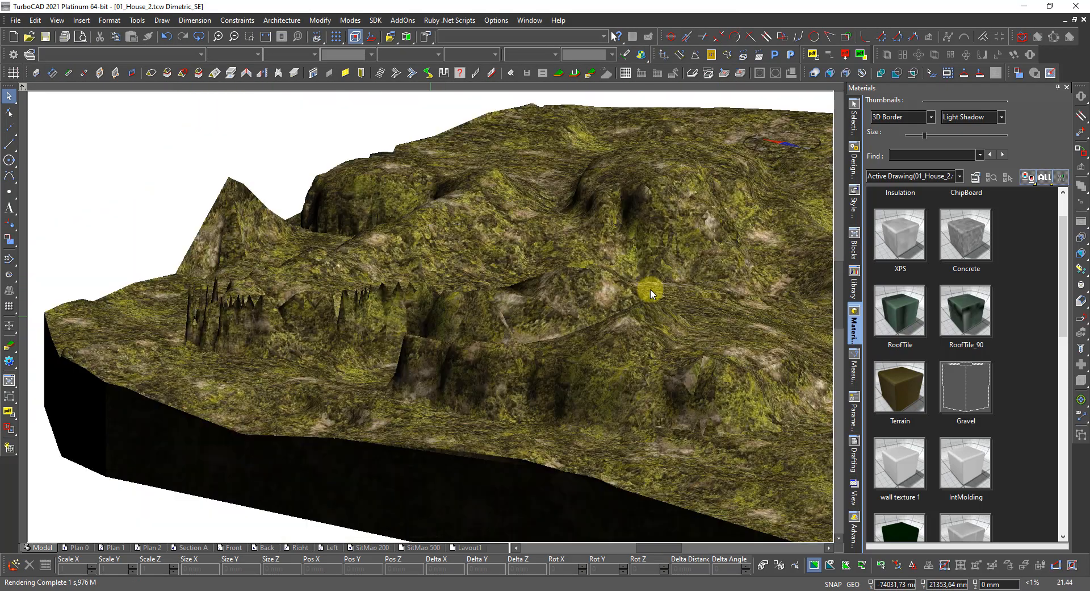
mouse_move(421, 315)
middle_mouse_down("shift")
mouse_move(438, 390)
mouse_move(408, 408)
mouse_move(690, 438)
mouse_move(487, 434)
mouse_move(426, 309)
mouse_move(434, 315)
mouse_move(458, 263)
mouse_move(585, 258)
mouse_move(407, 366)
mouse_move(452, 281)
mouse_move(435, 312)
mouse_move(245, 279)
mouse_move(339, 311)
middle_mouse_up("shift")
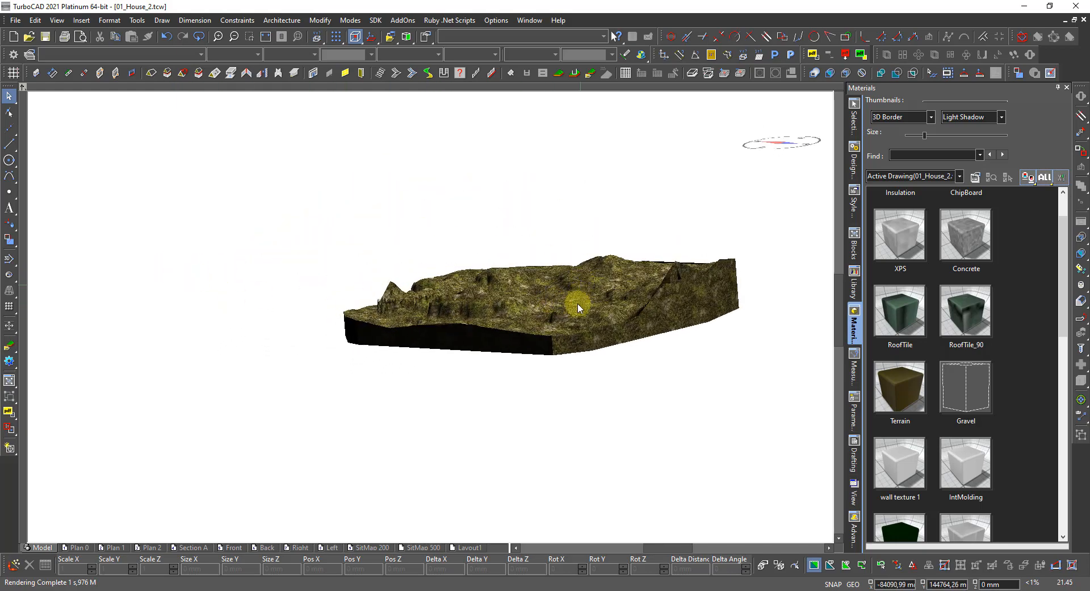
middle_click_drag(577, 302, 767, 306, "shift")
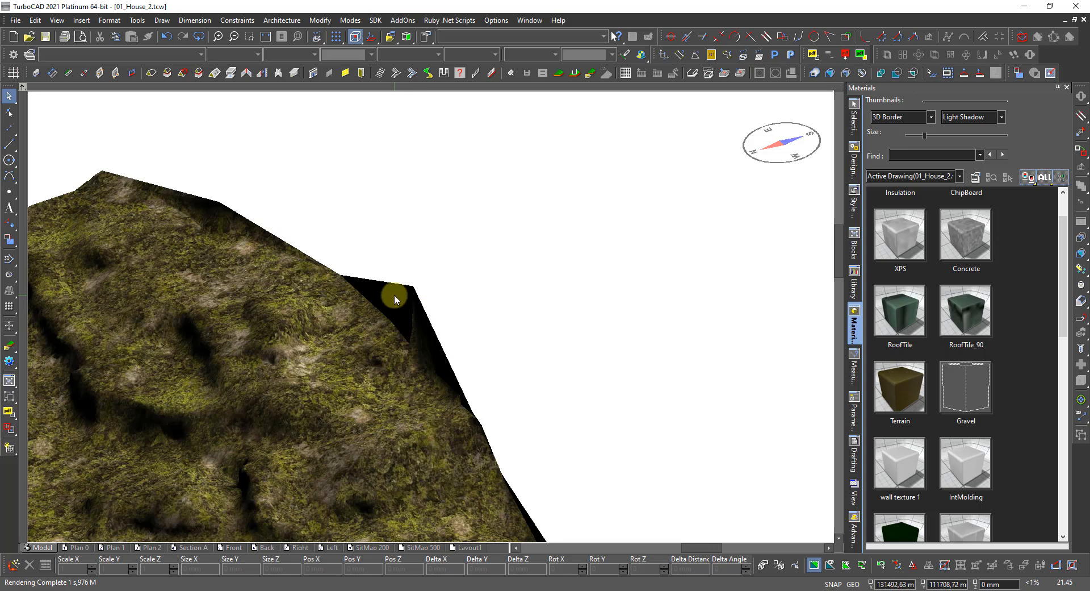
scroll(473, 378, "down", 3)
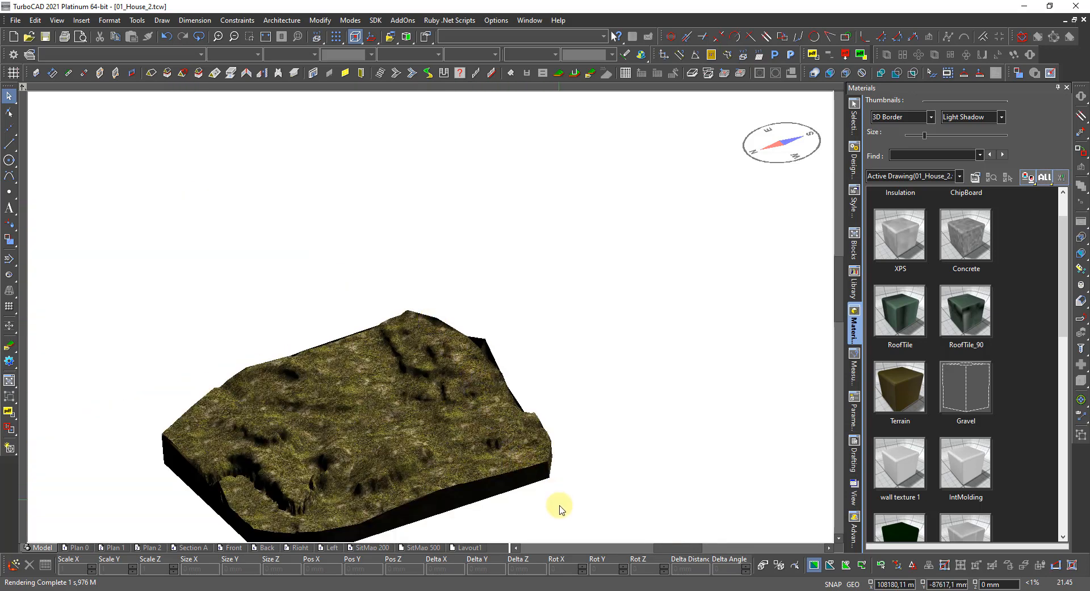
scroll(500, 487, "down", 2)
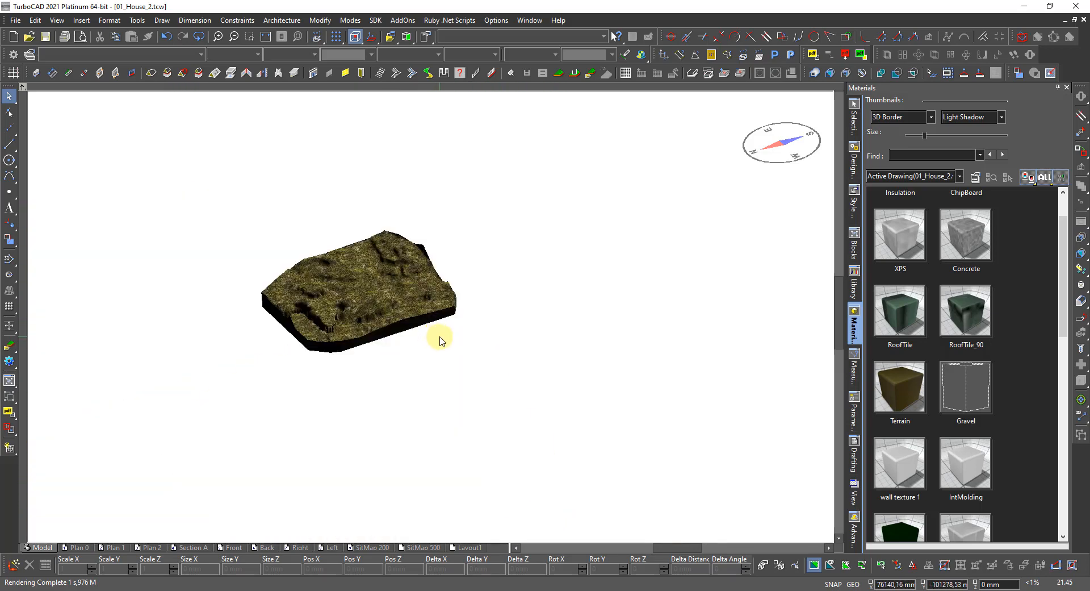
middle_click_drag(423, 360, 308, 328)
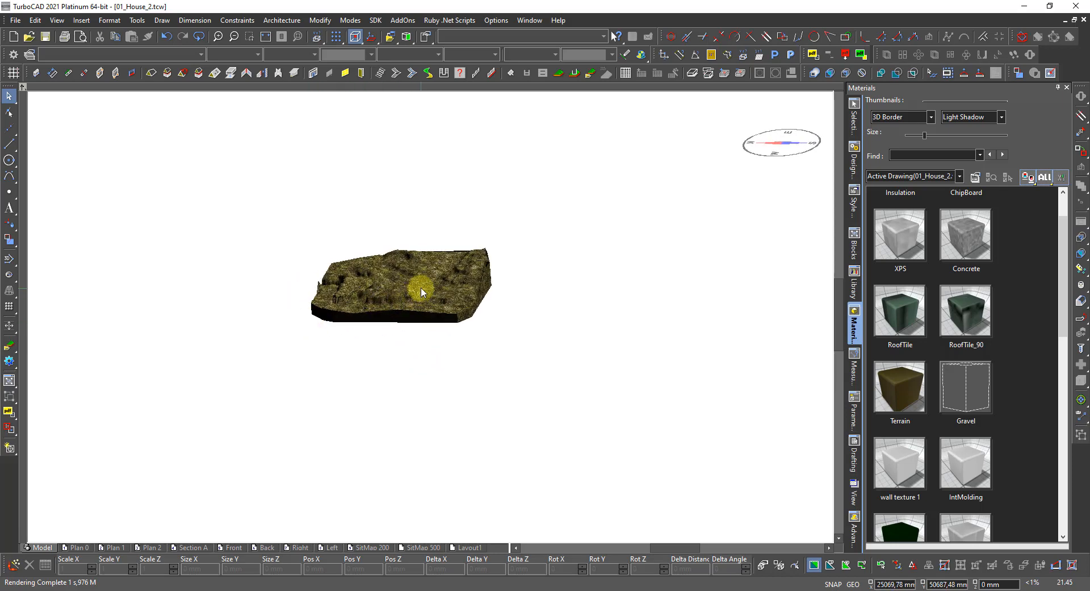
scroll(422, 292, "up", 4)
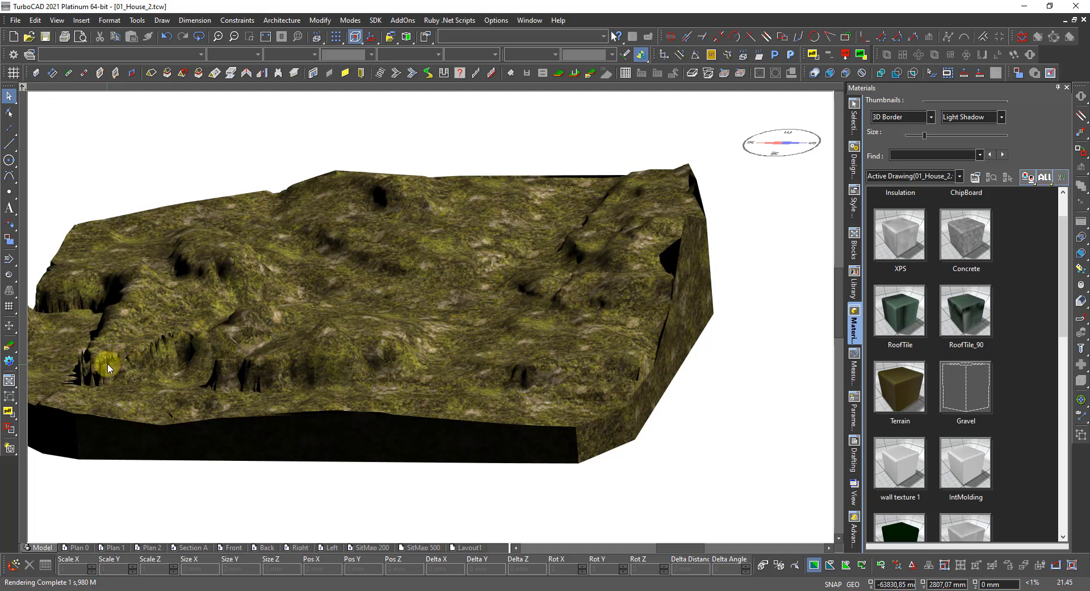
left_click_drag(107, 366, 432, 320)
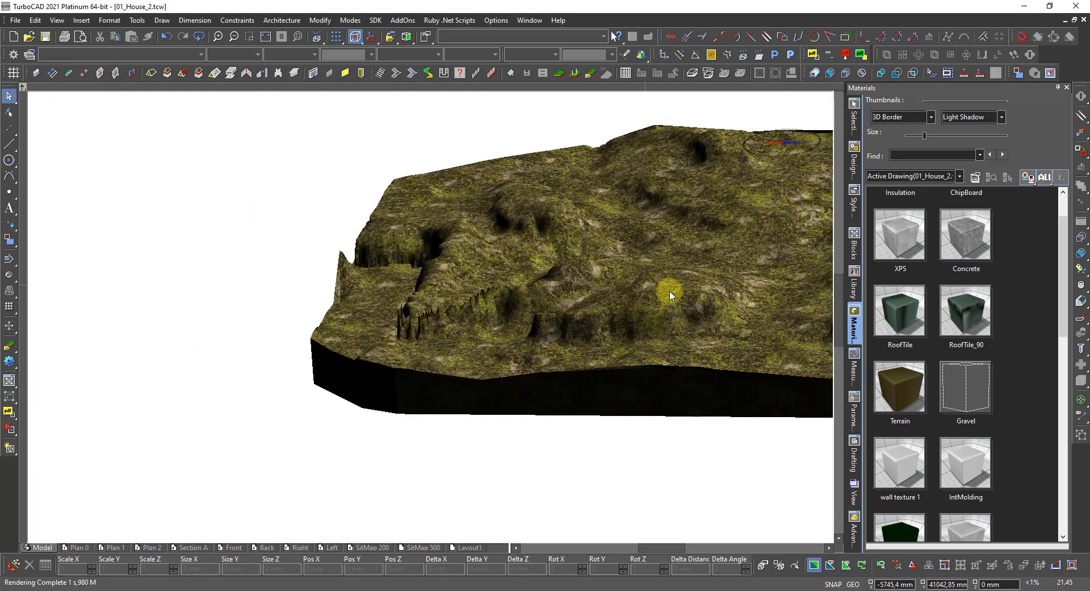
scroll(516, 261, "down", 3)
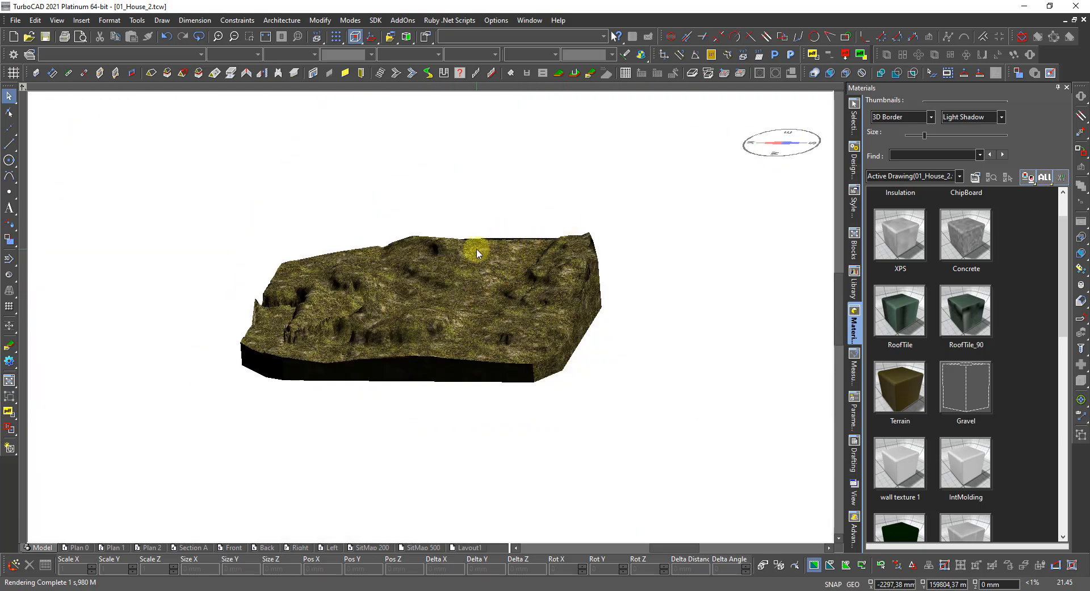
scroll(477, 250, "up", 3)
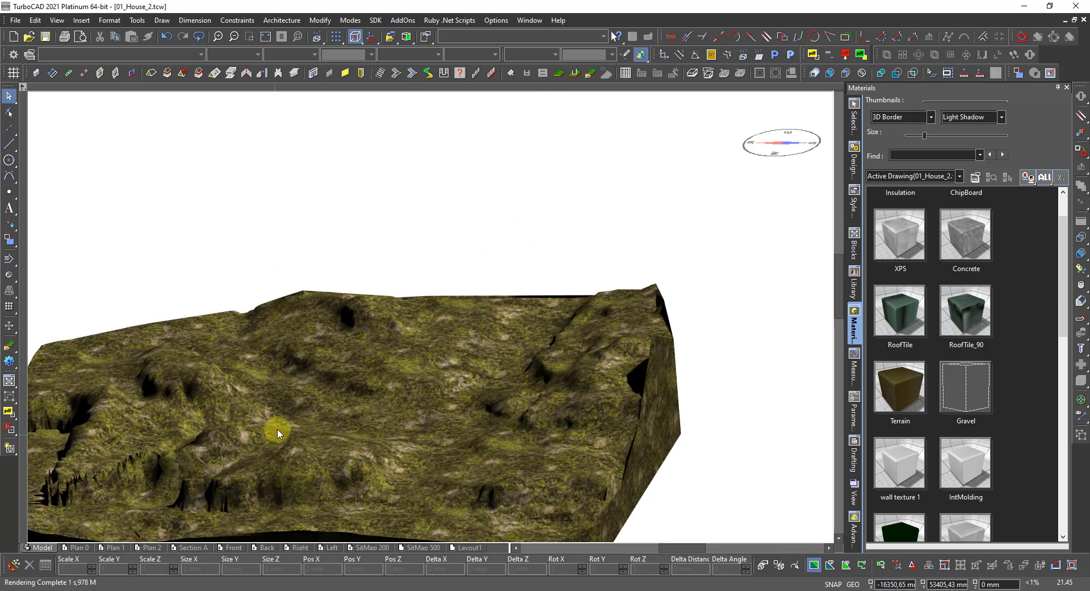
scroll(274, 438, "down", 3)
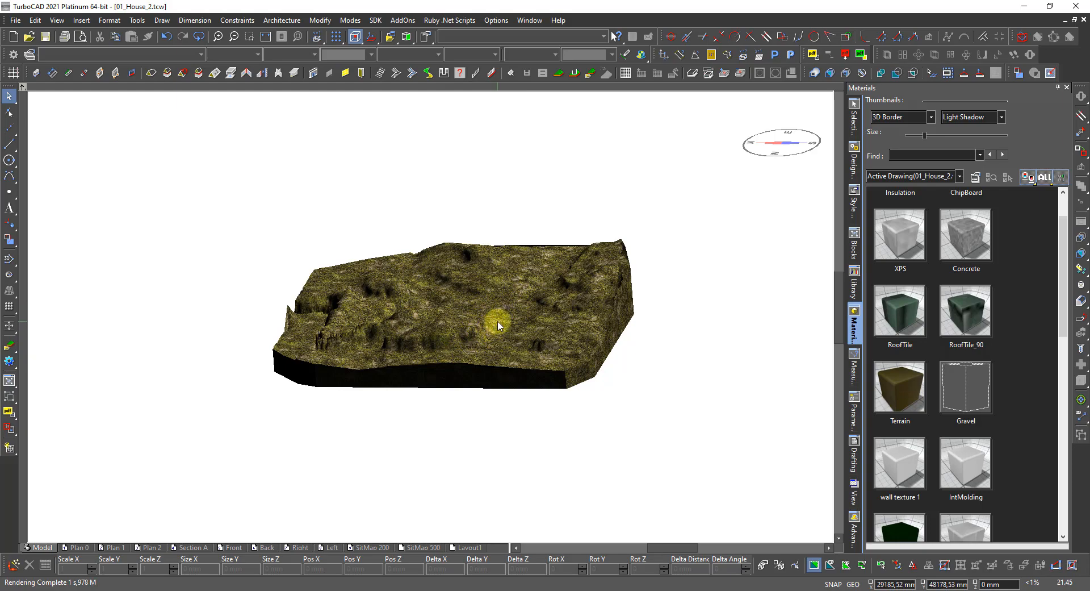
scroll(498, 325, "up", 3)
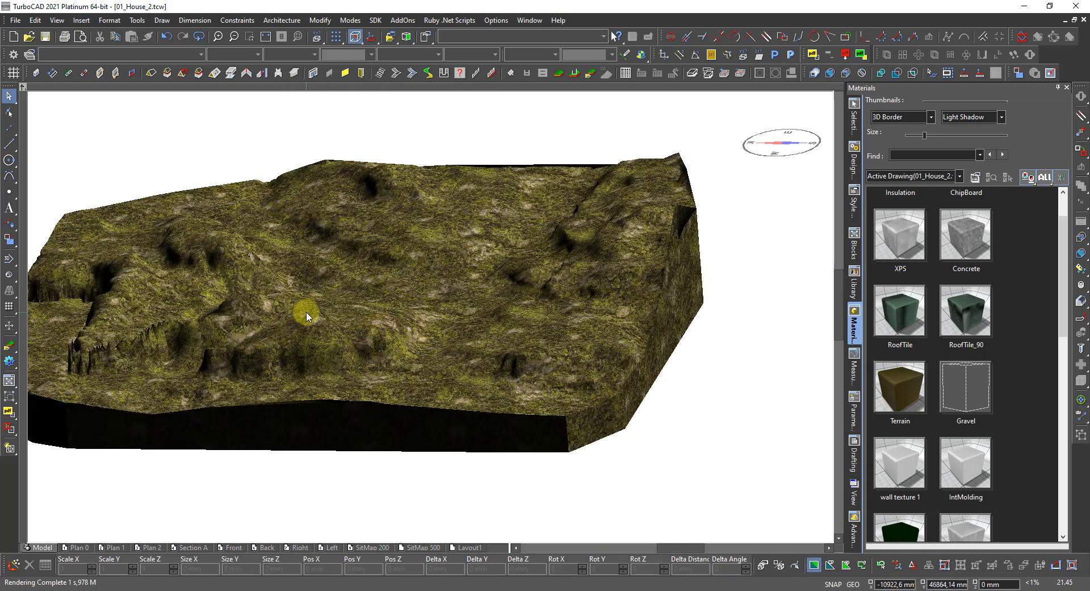
scroll(453, 323, "up", 5)
middle_click_drag(550, 344, 433, 310)
scroll(433, 306, "down", 4)
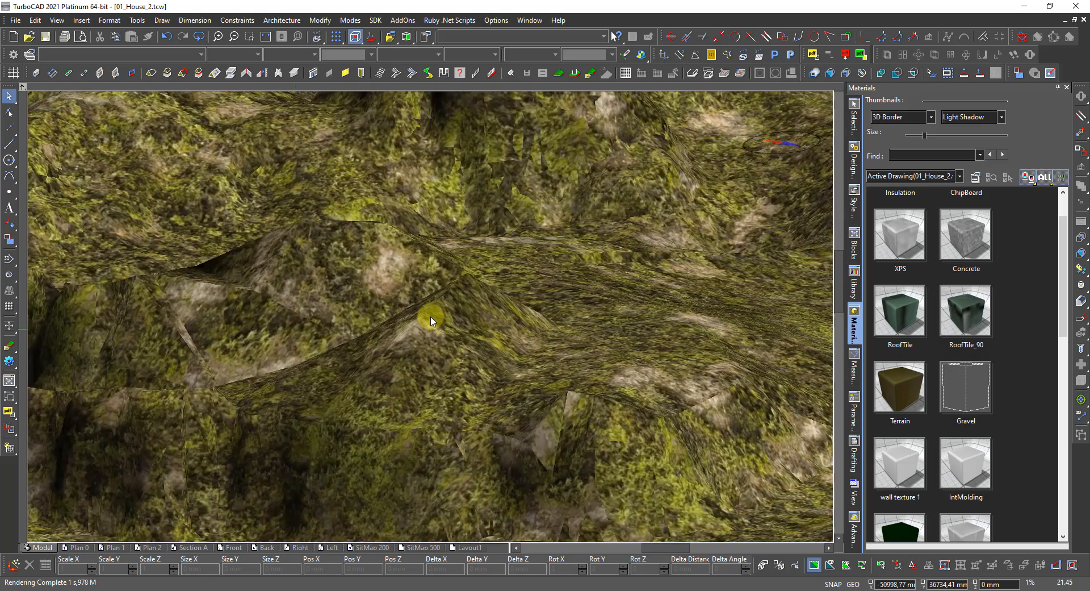
scroll(390, 313, "down", 3)
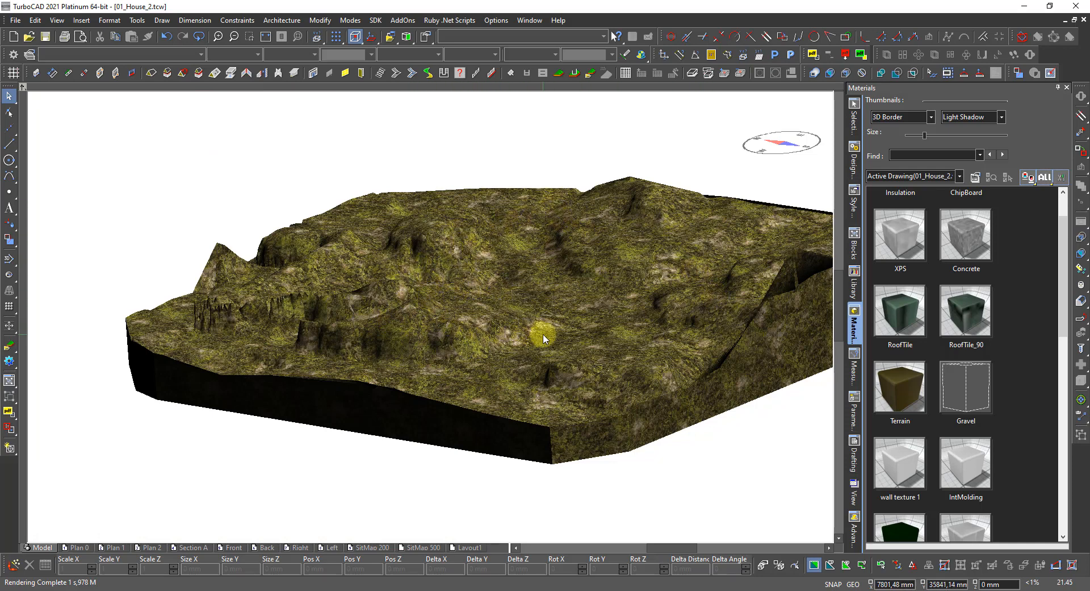
scroll(520, 321, "up", 3)
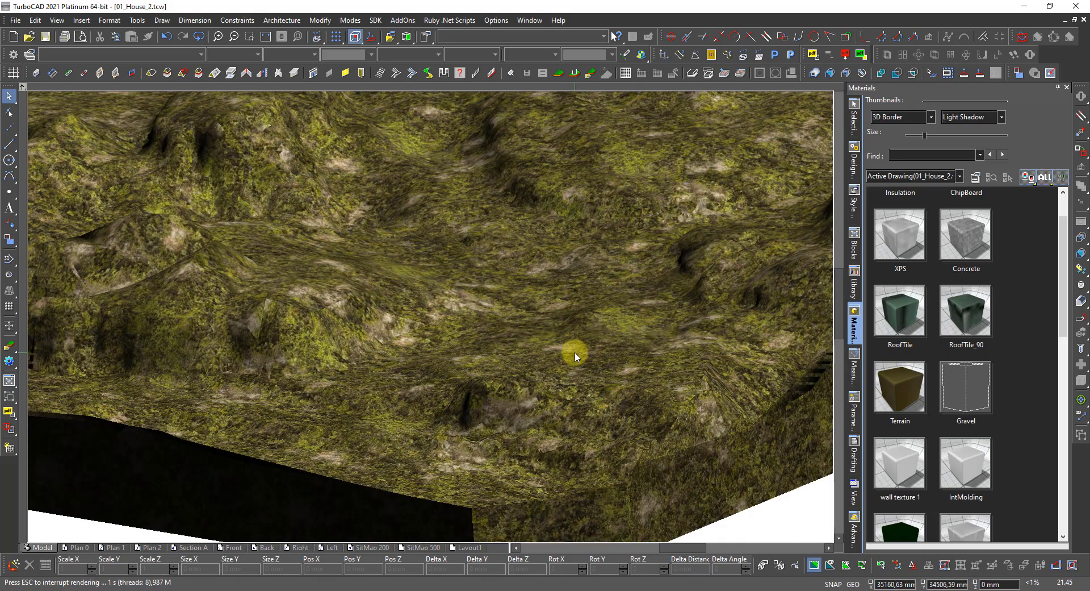
scroll(526, 356, "down", 3)
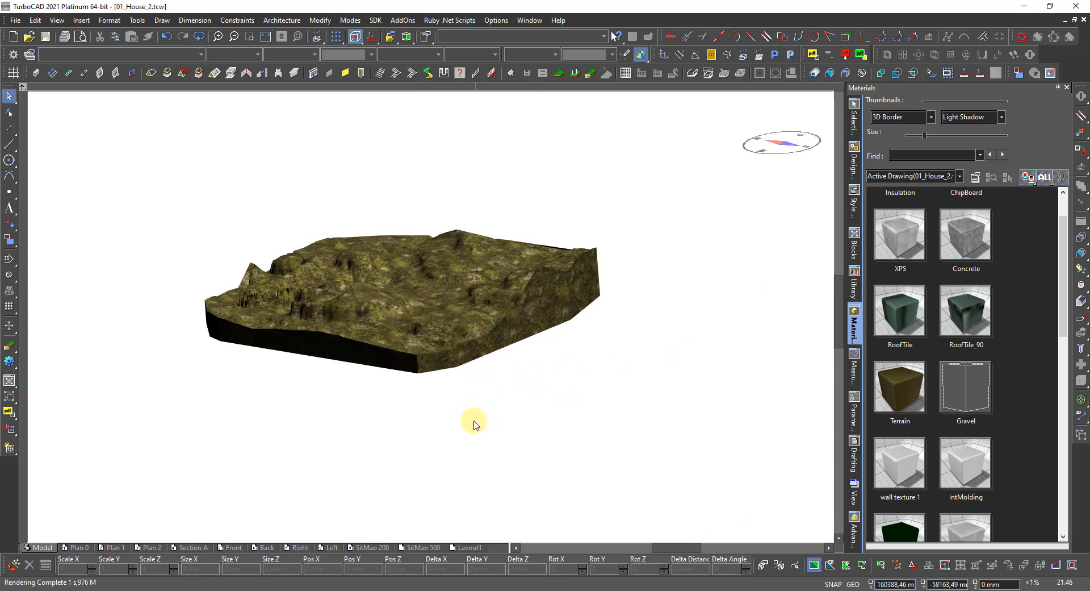
Turn the Terrain_ORG layer visible in the Design Director and bring up the view-mode palette.
left_click(857, 164)
scroll(888, 370, "down", 15)
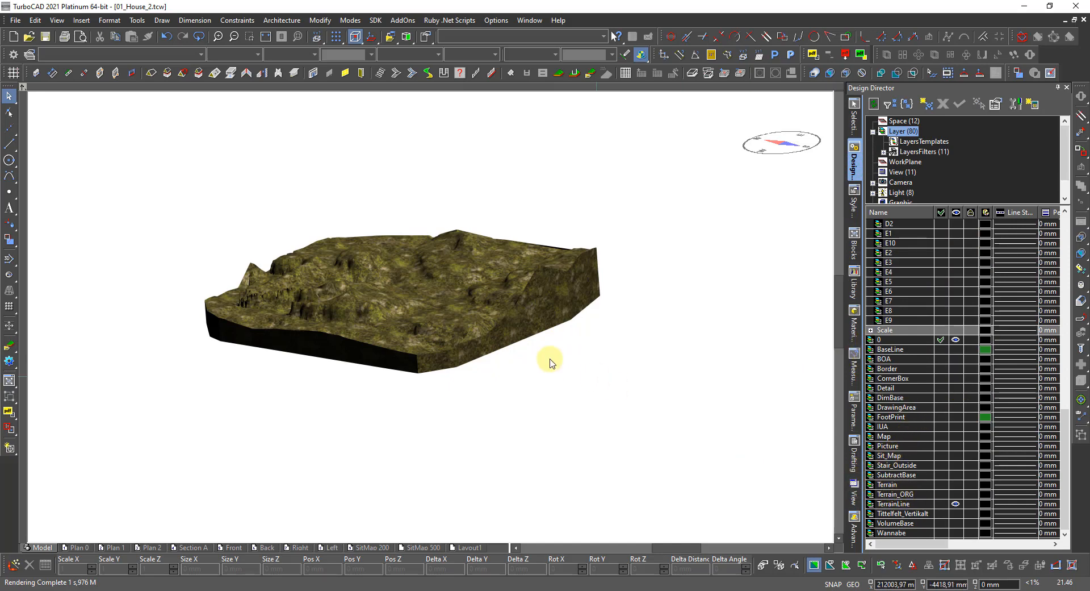
left_click(521, 327)
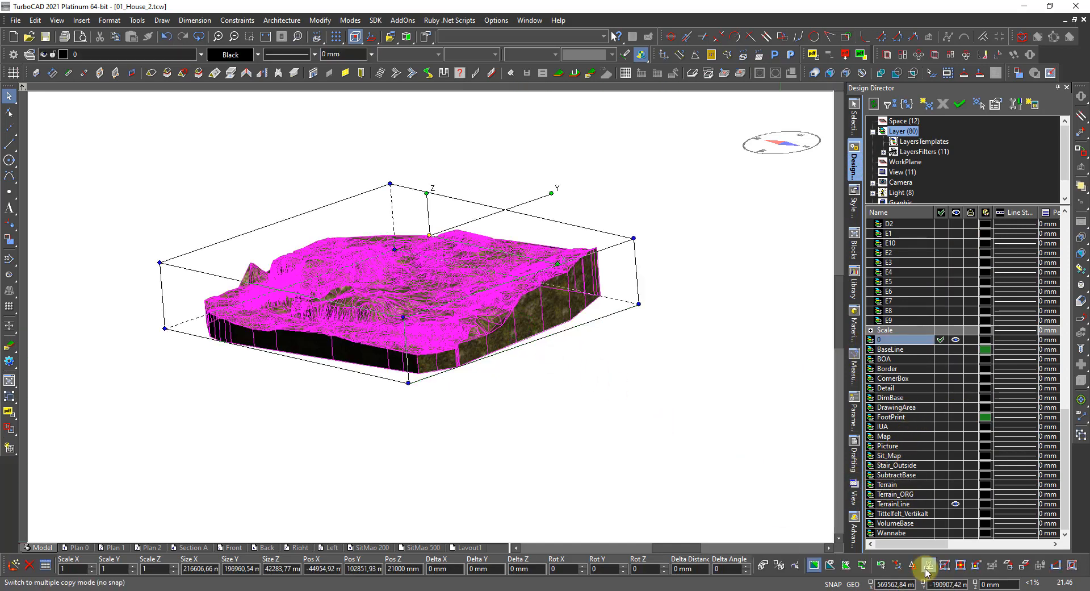
left_click(955, 495)
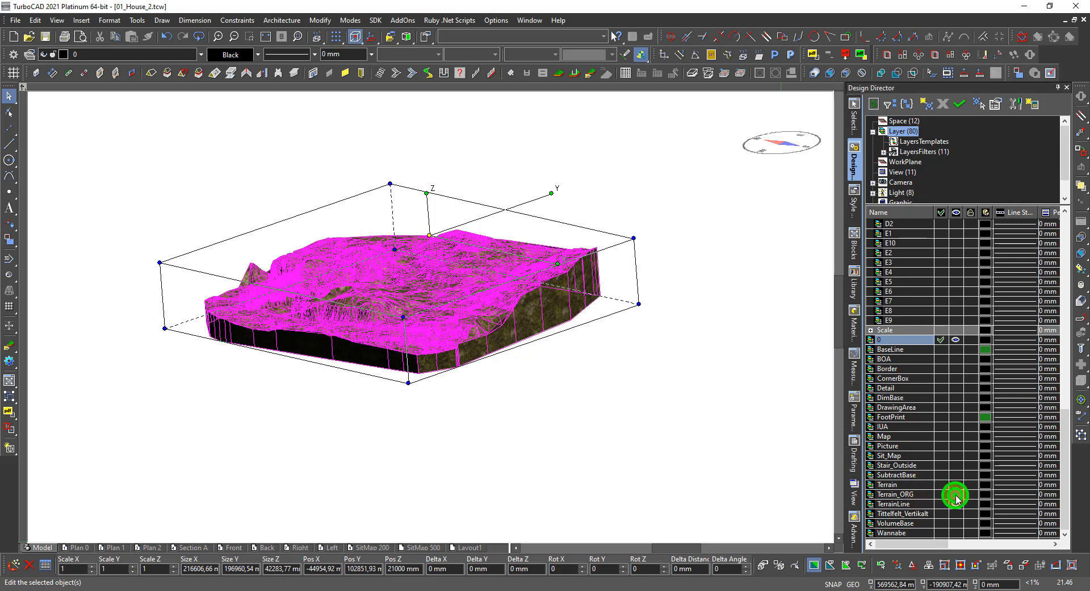
left_click(530, 489)
right_click(519, 471)
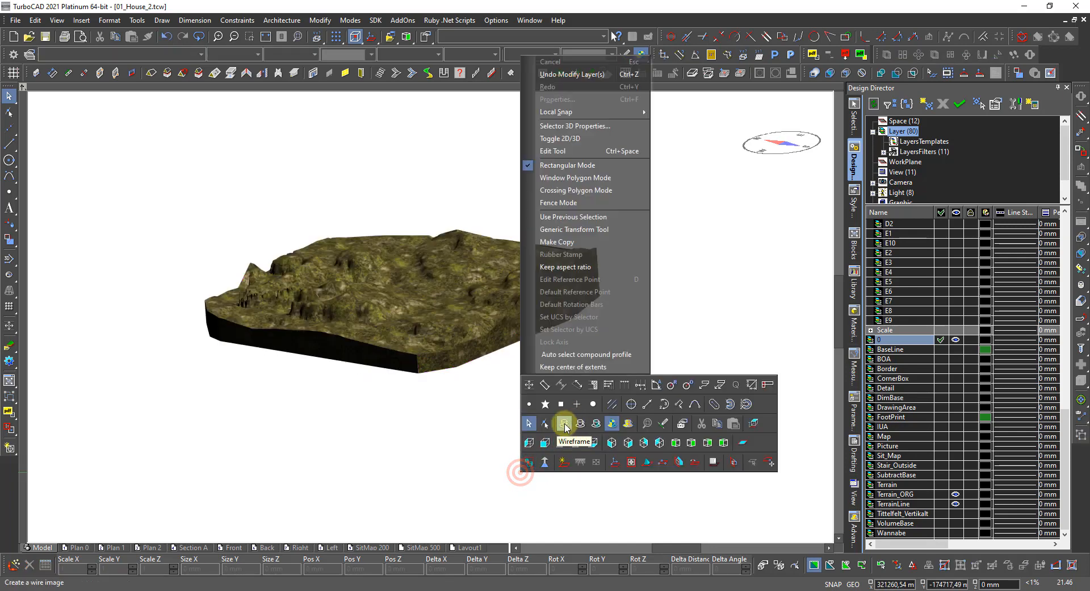
Switch to Wireframe display and select the terrain mesh among the overlapping objects.
left_click(564, 423)
left_click(537, 314)
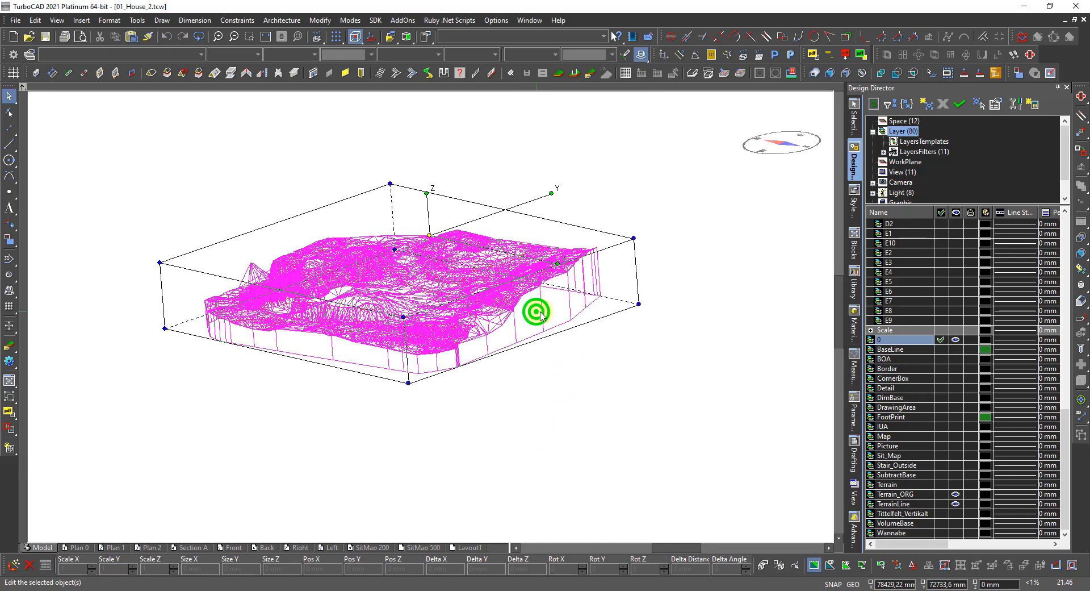
left_click(912, 565)
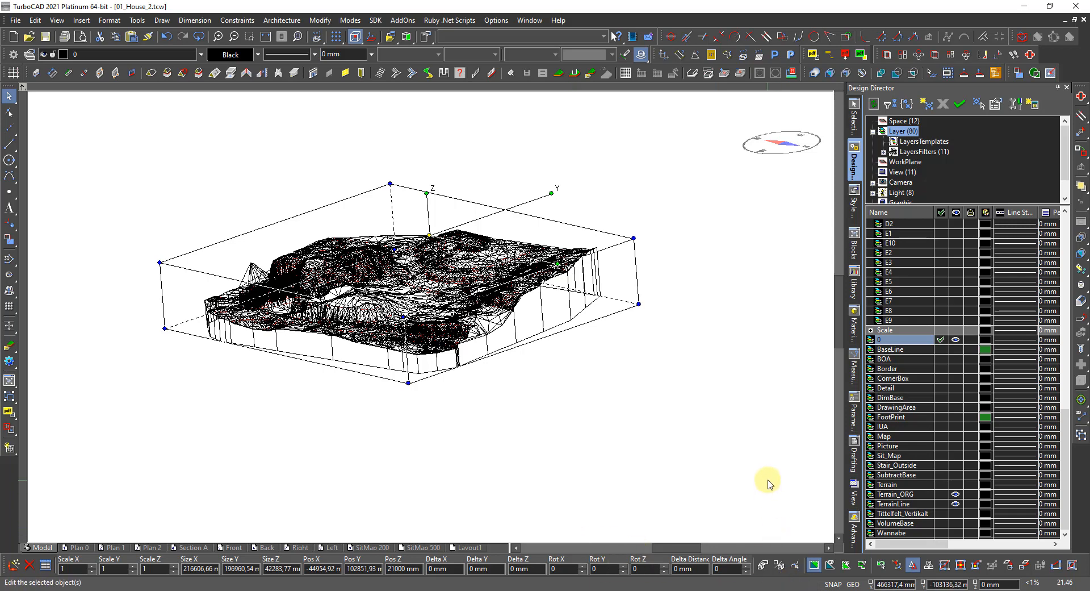
left_click(561, 381)
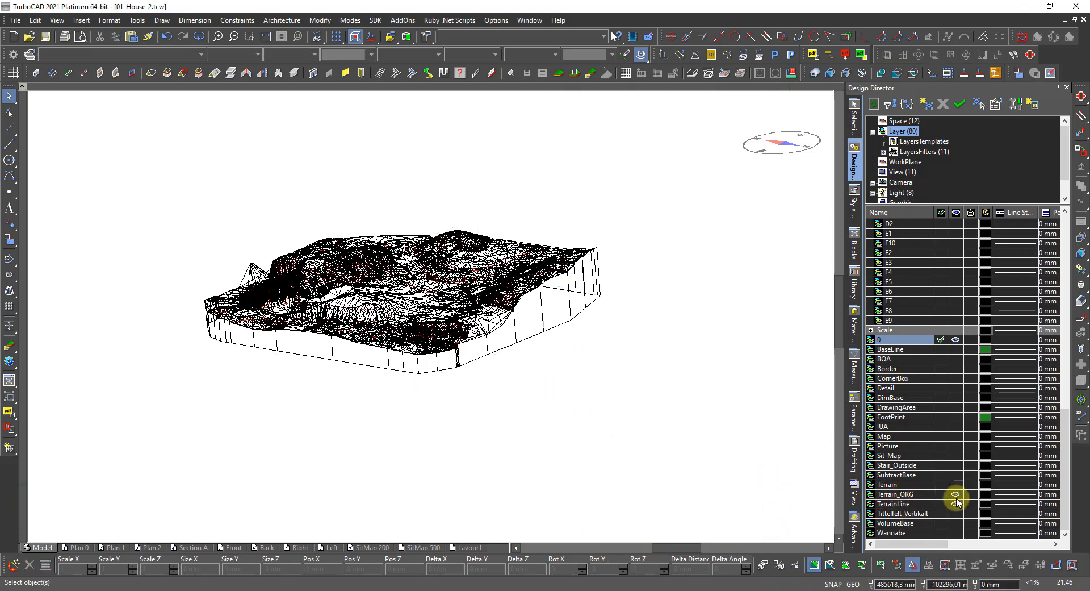
left_click(532, 336)
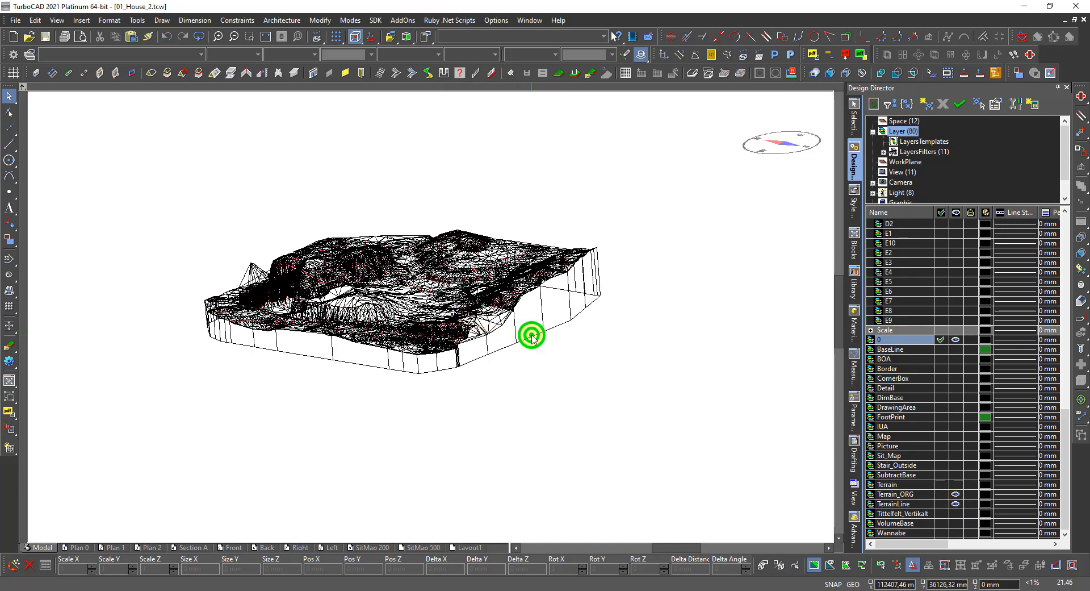
left_click(563, 356)
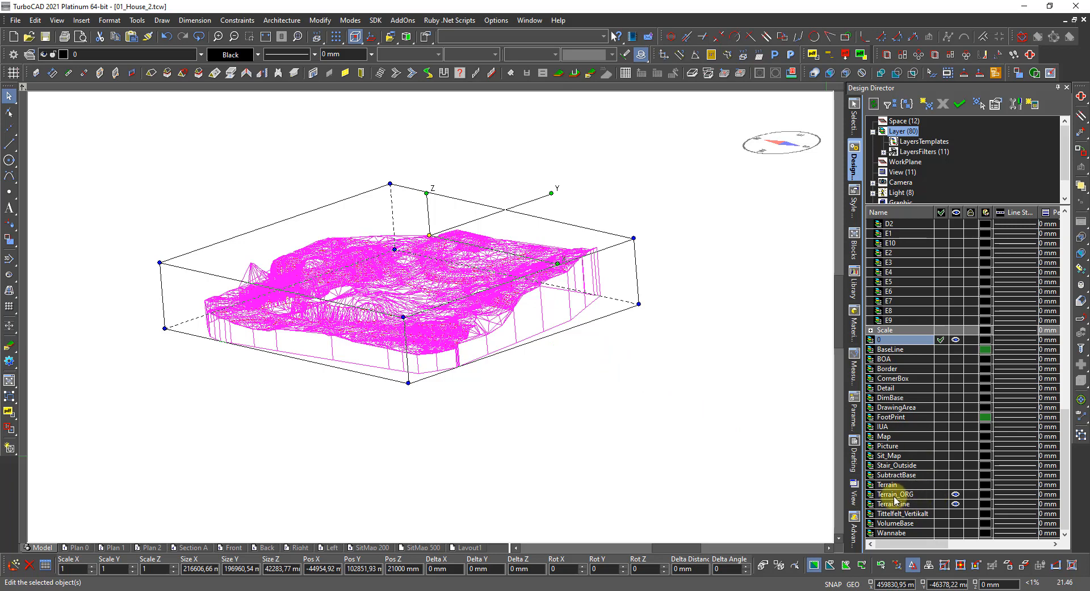
Set Terrain then Terrain_ORG current, hide Terrain_ORG and TerrainLine, and show the Terrain layer.
left_click(941, 484)
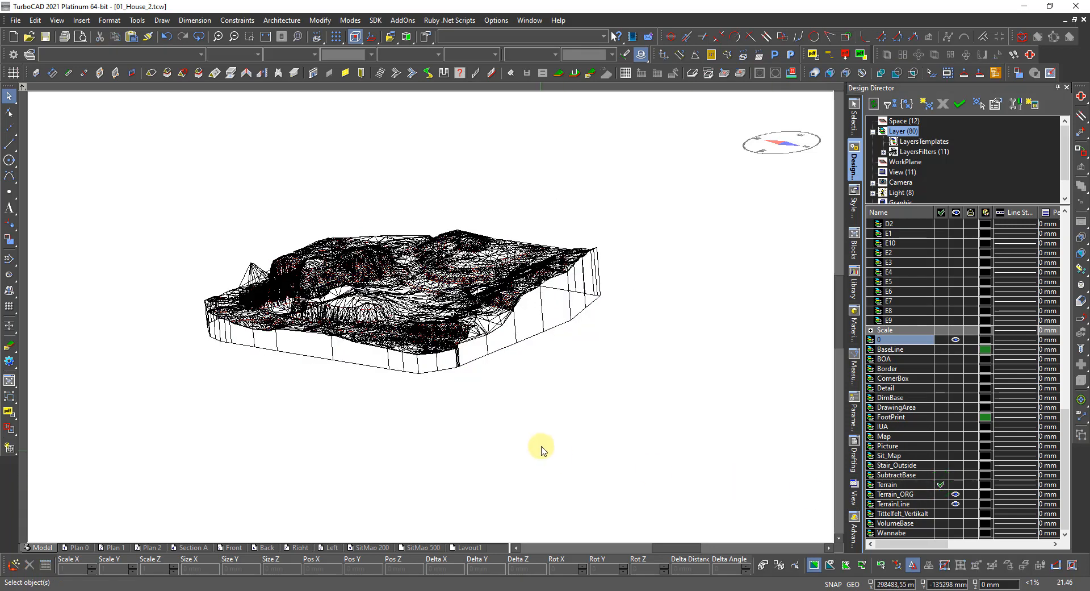
left_click(527, 343)
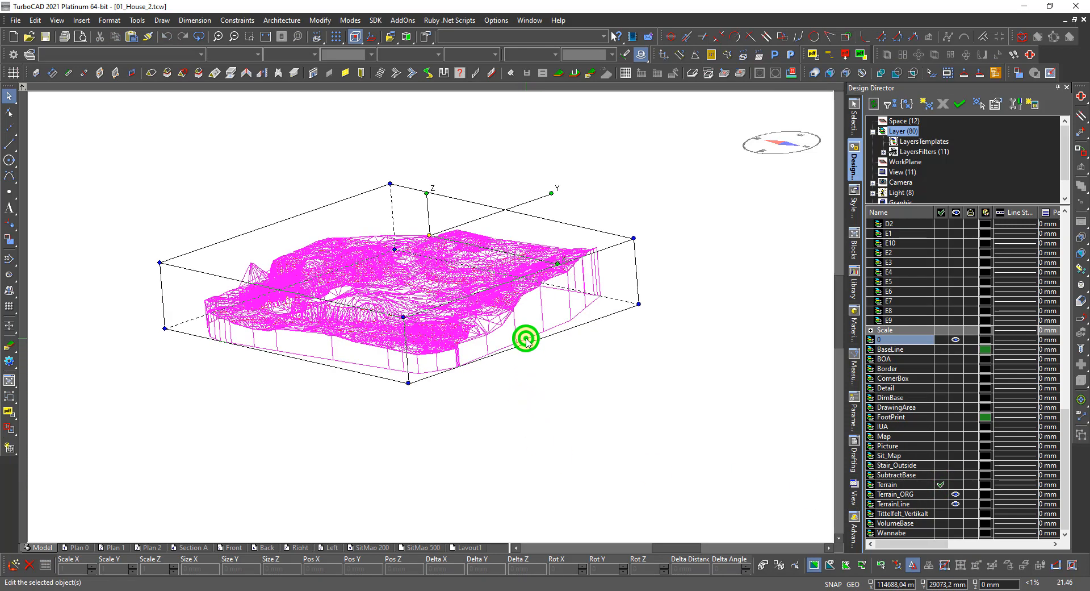
left_click(938, 494)
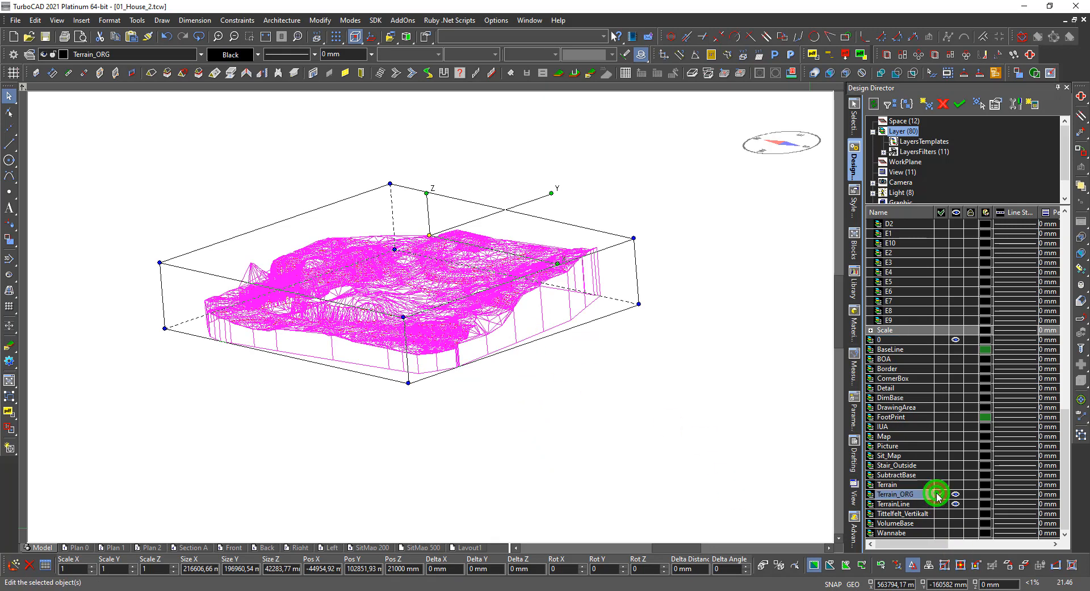
left_click(565, 486)
left_click(956, 494)
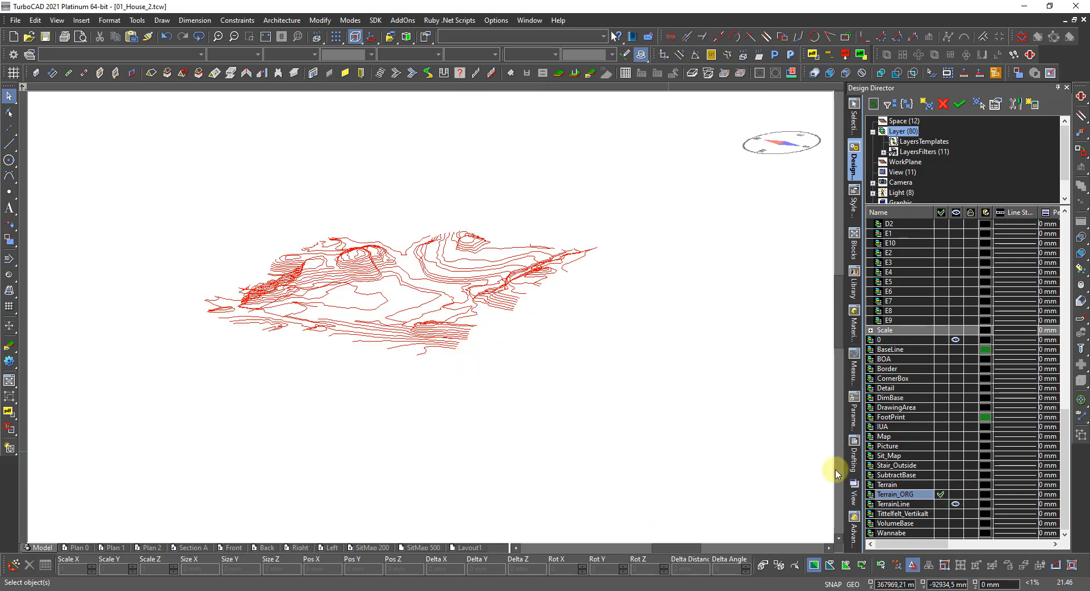
left_click(956, 504)
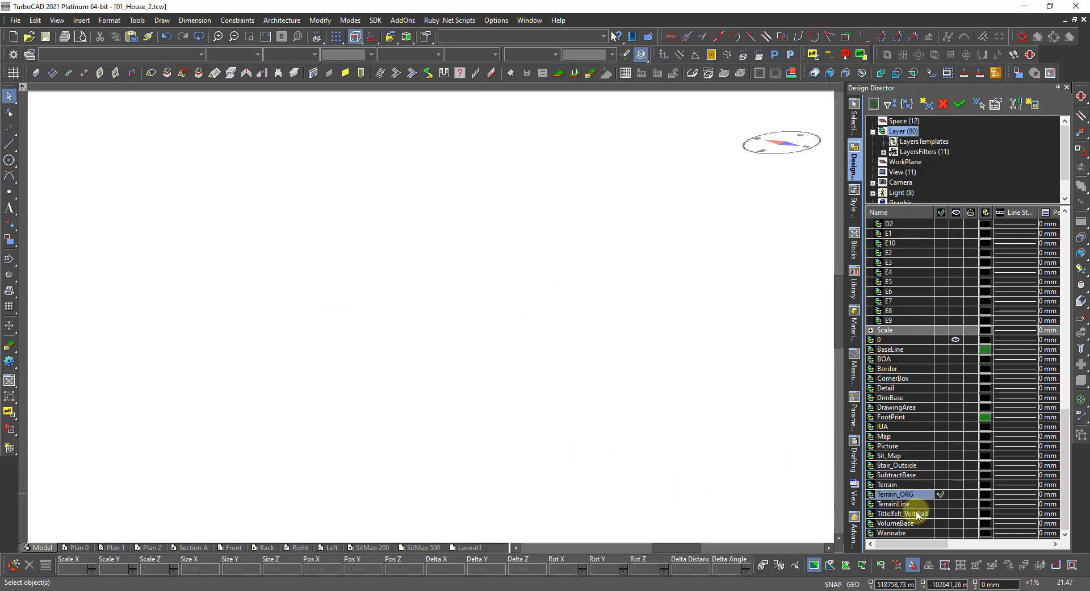
left_click(956, 484)
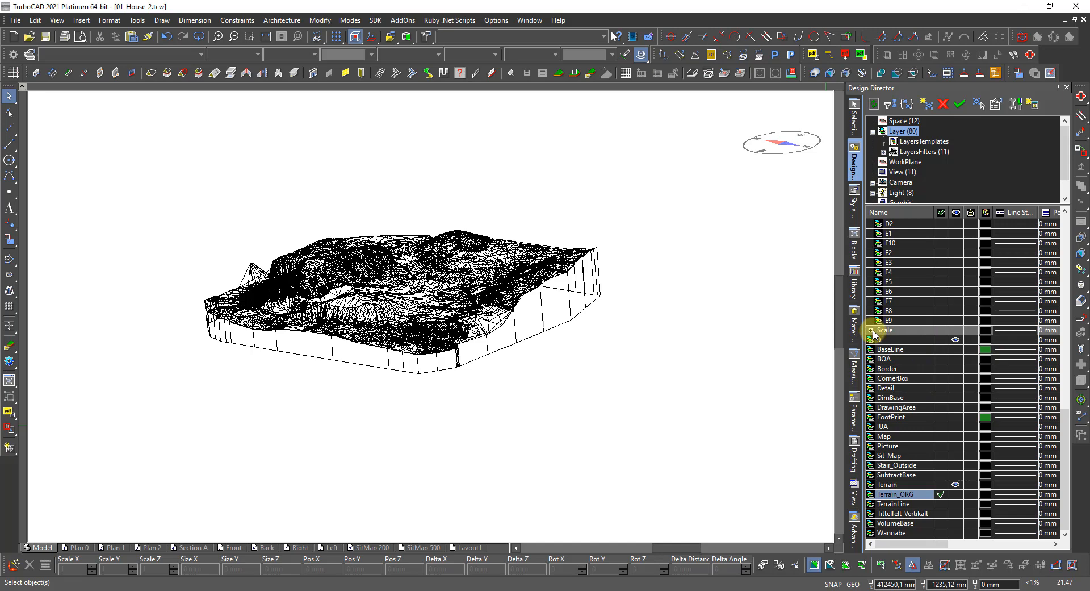
Collapse the E1-10 group and the 1_Plan through 8_Underlay layer groups.
scroll(892, 359, "up", 3)
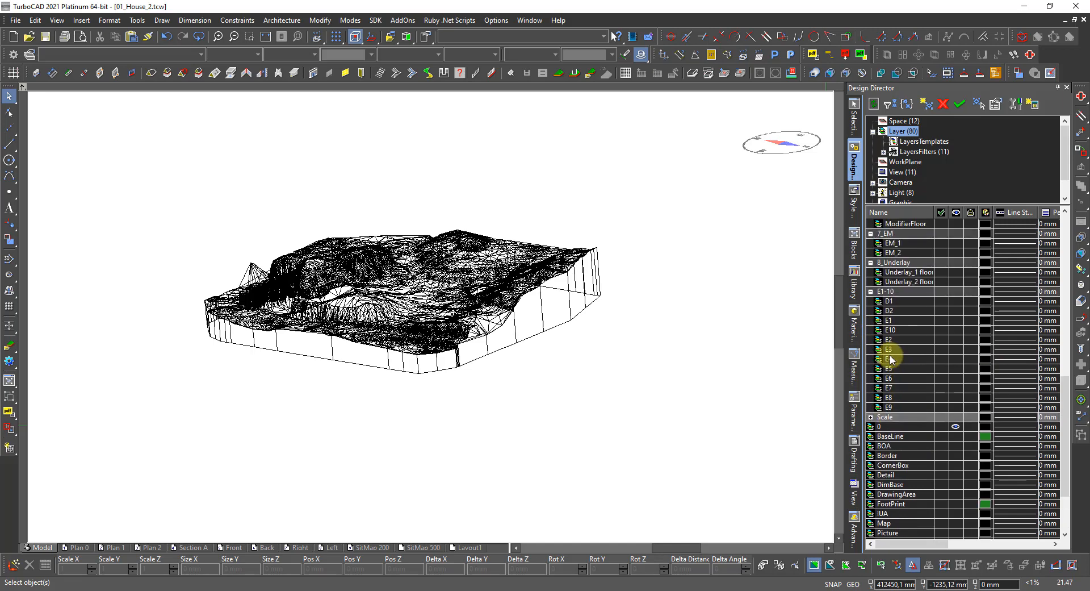
left_click(871, 292)
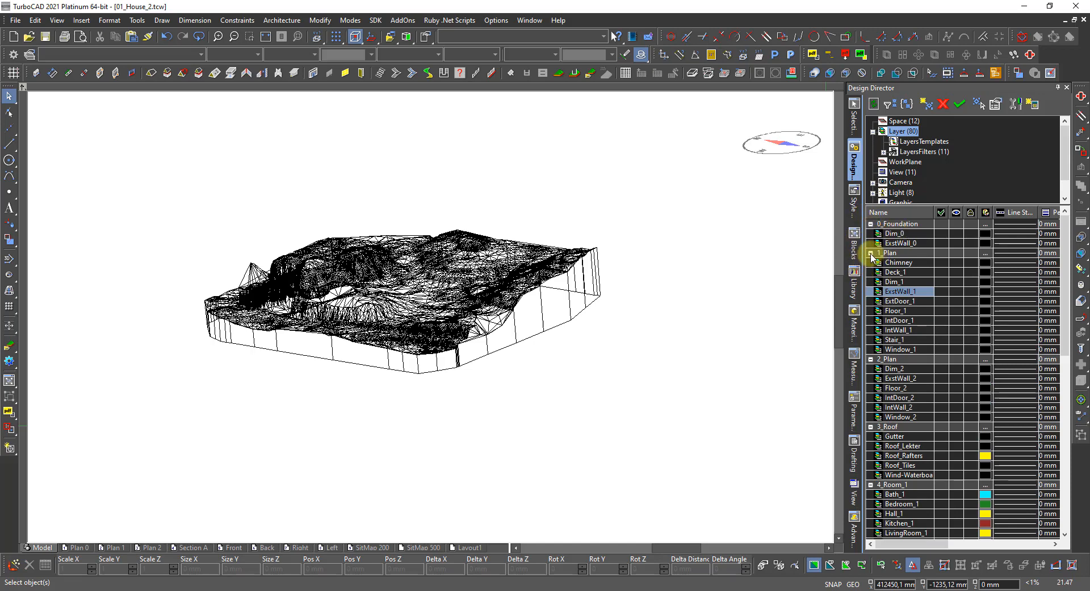
left_click(870, 254)
left_click(871, 262)
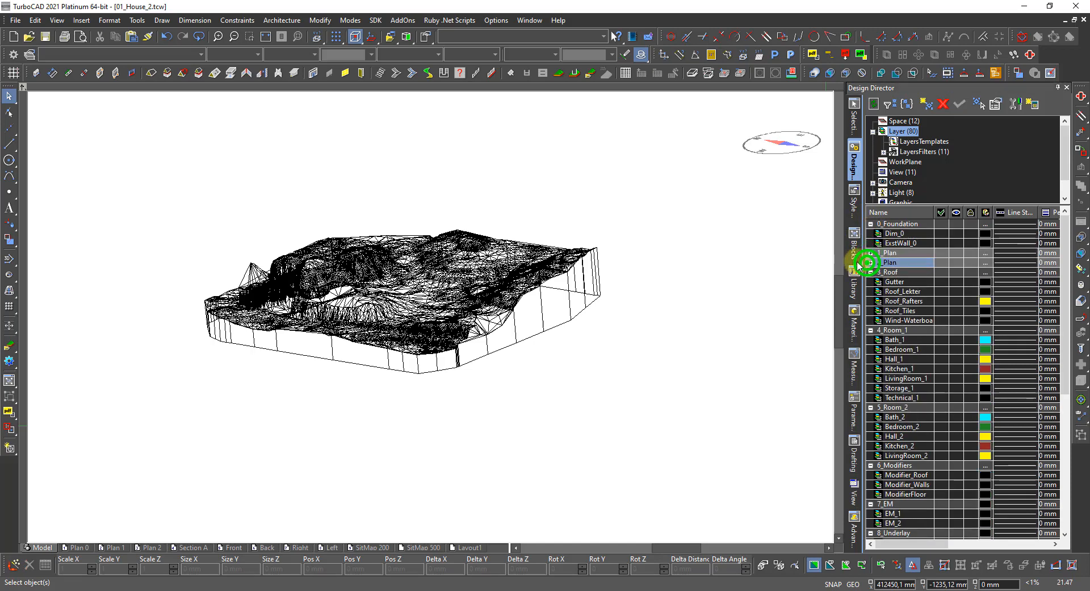
left_click(871, 272)
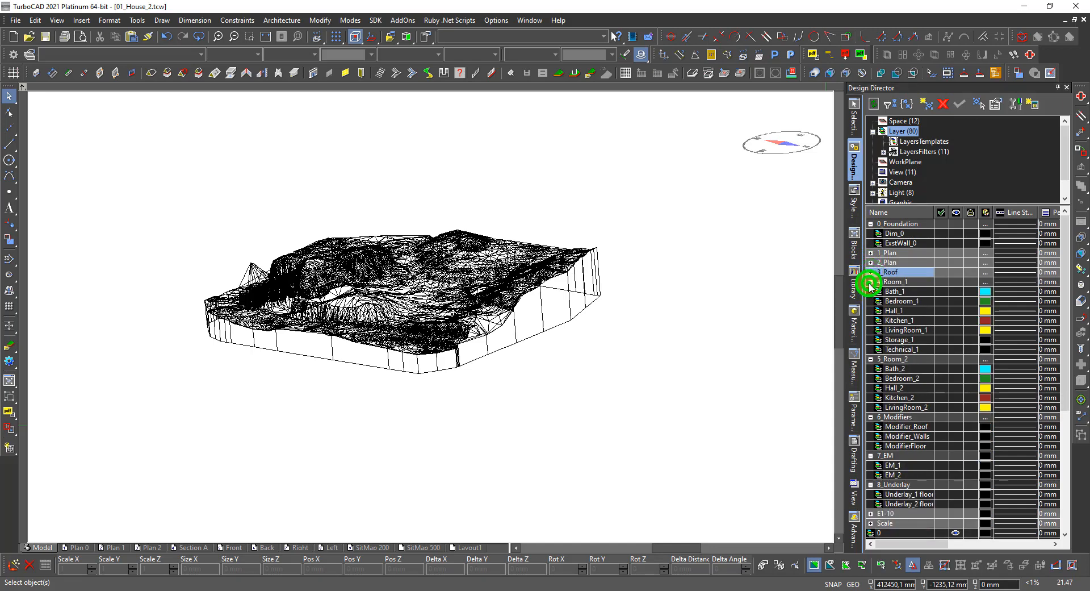
left_click(870, 281)
left_click(871, 291)
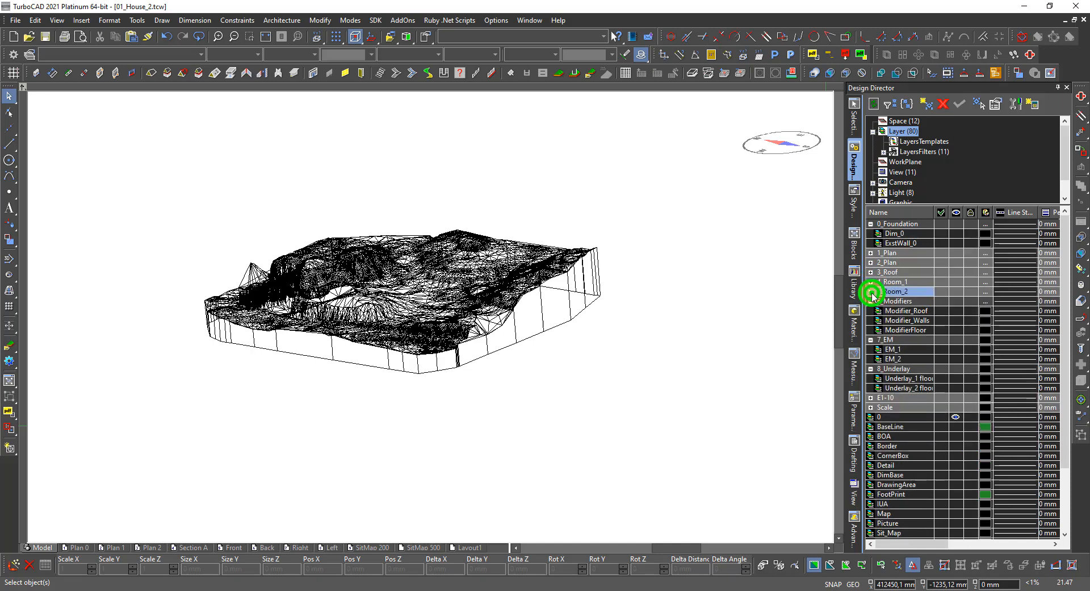
left_click(870, 301)
left_click(870, 311)
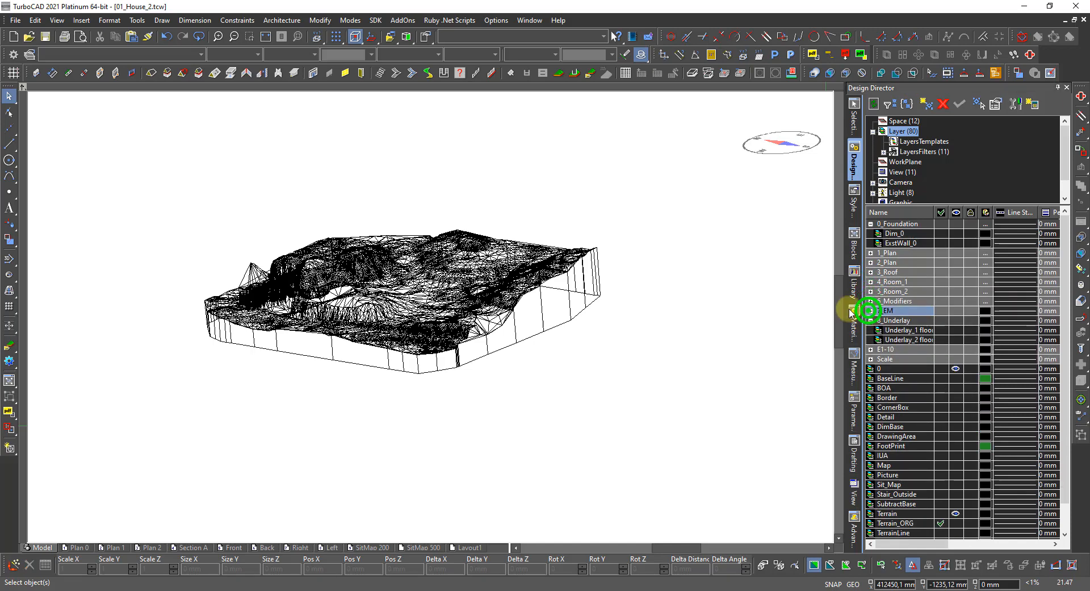
left_click(870, 320)
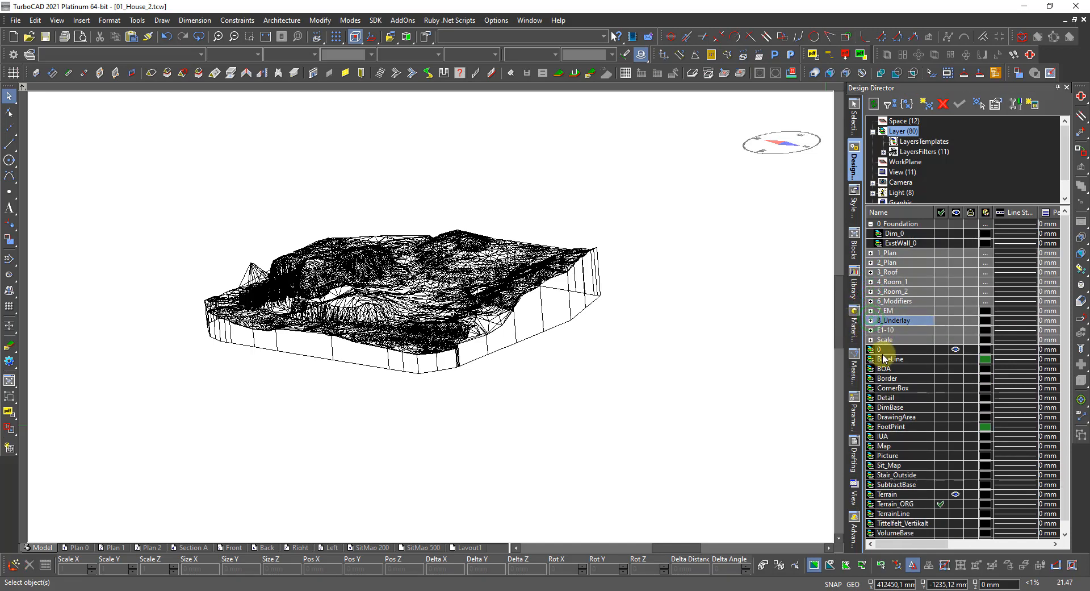
Expand the 3_Roof group to list Gutter, Roof_Lekter, Roof_Rafters and Roof_Tiles.
scroll(954, 360, "down", 1)
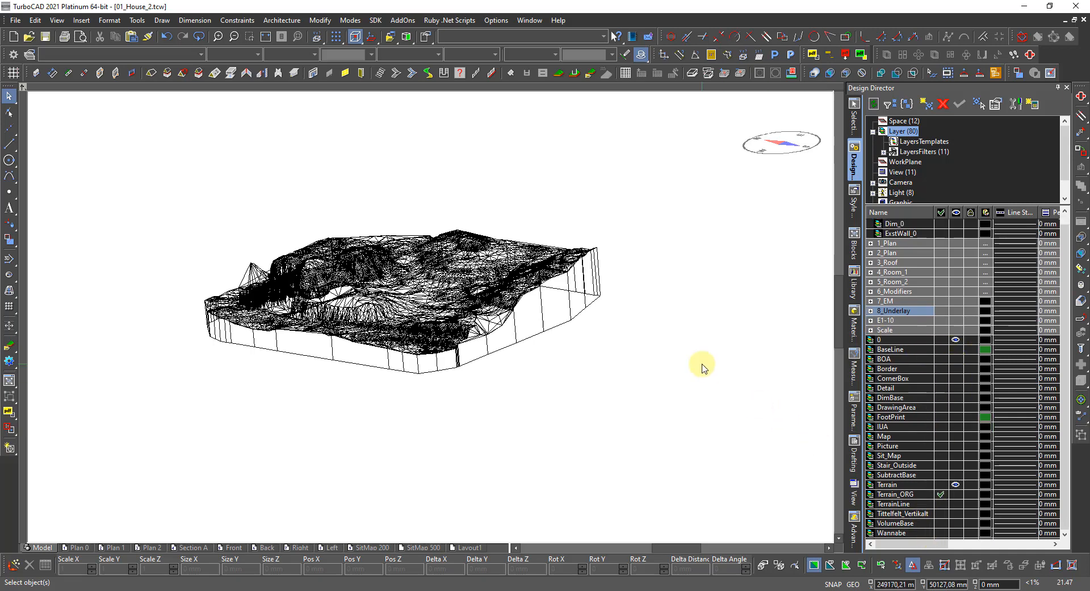
scroll(487, 292, "up", 3)
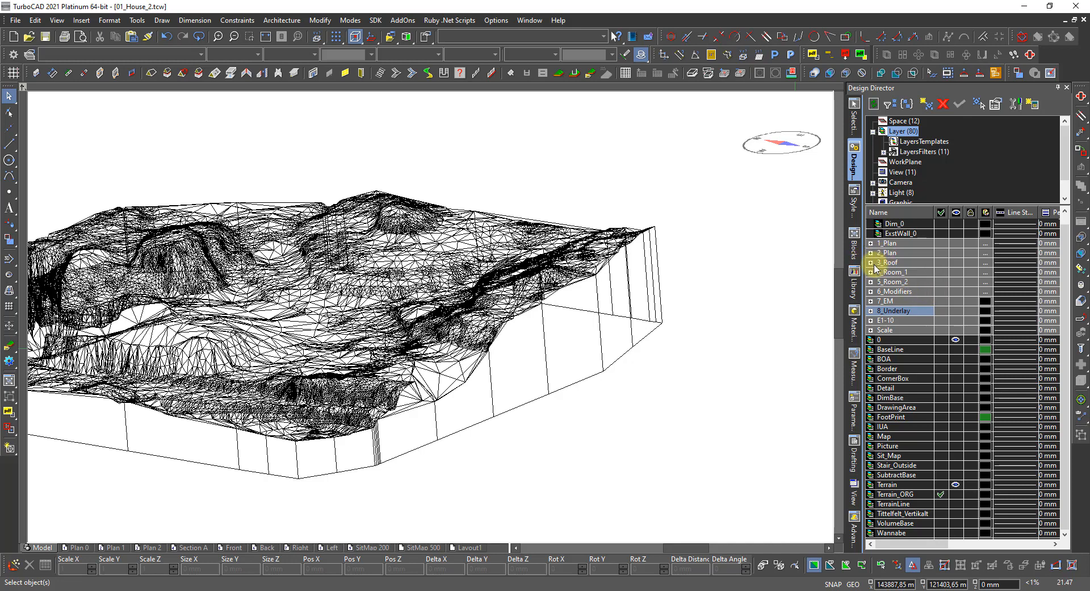
left_click(869, 263)
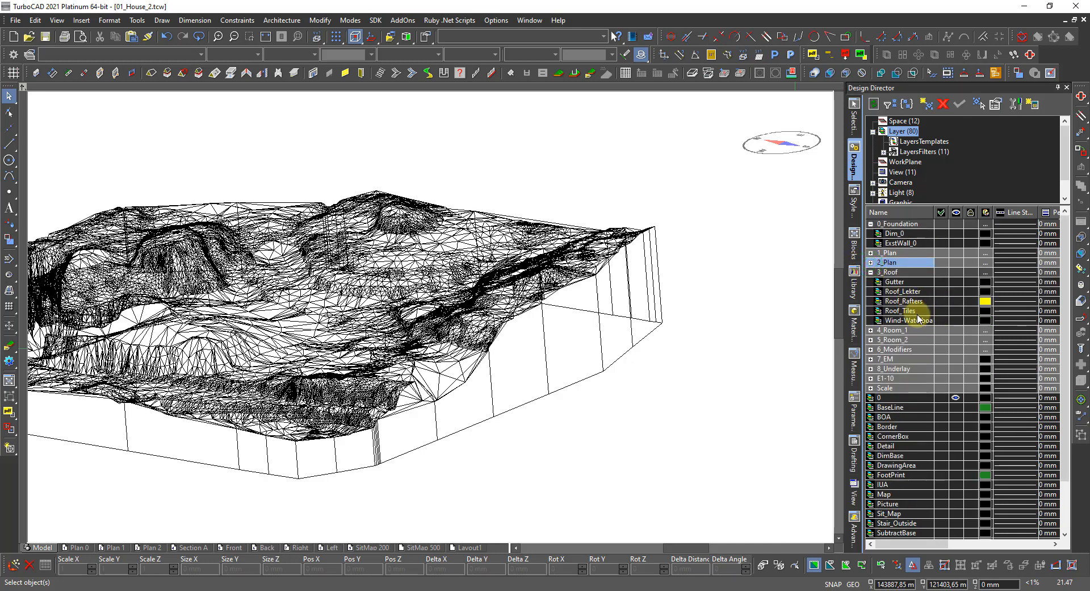
Make the Roof_Tiles layer visible and give it a red colour.
left_click(956, 310)
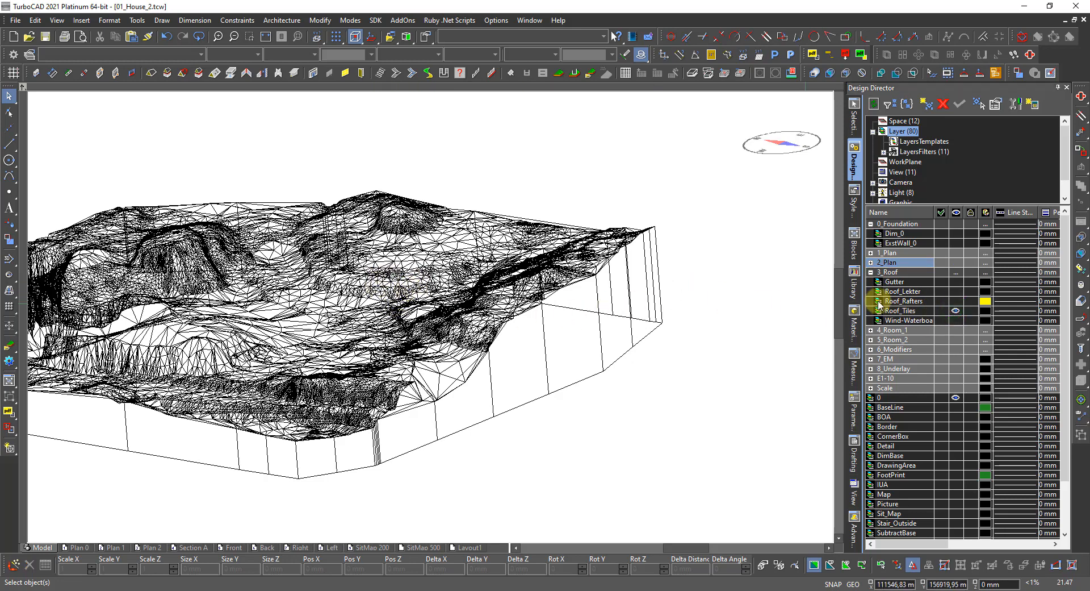
left_click(985, 310)
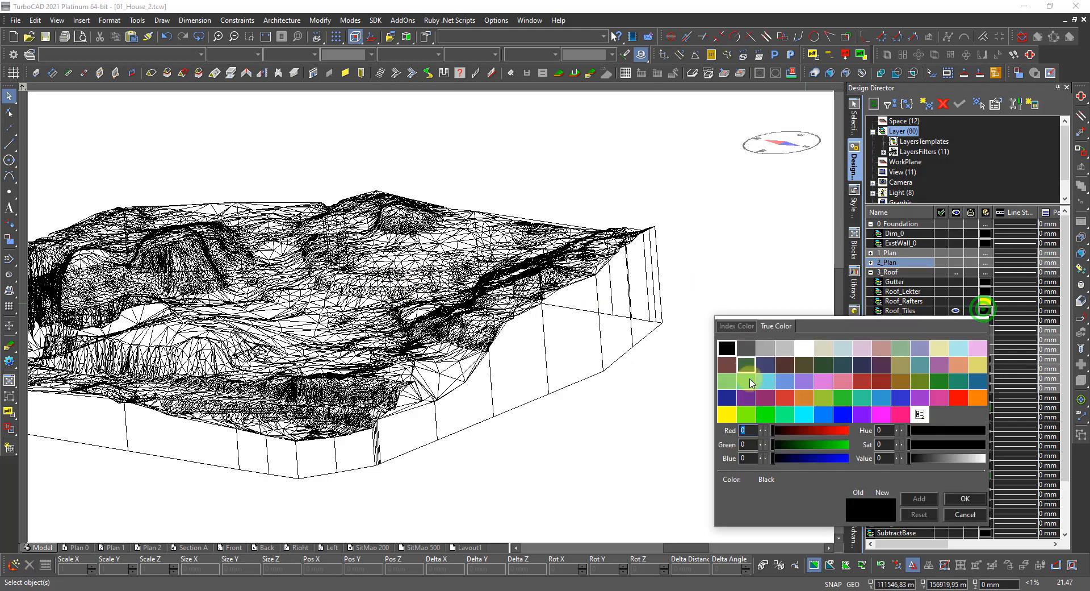
left_click(956, 398)
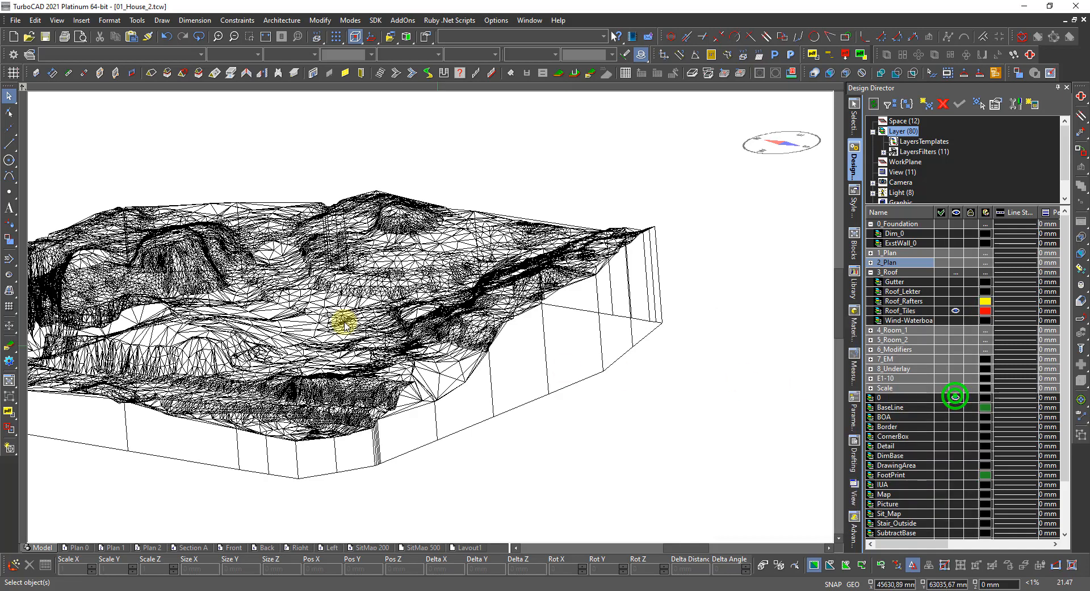
scroll(277, 339, "down", 2)
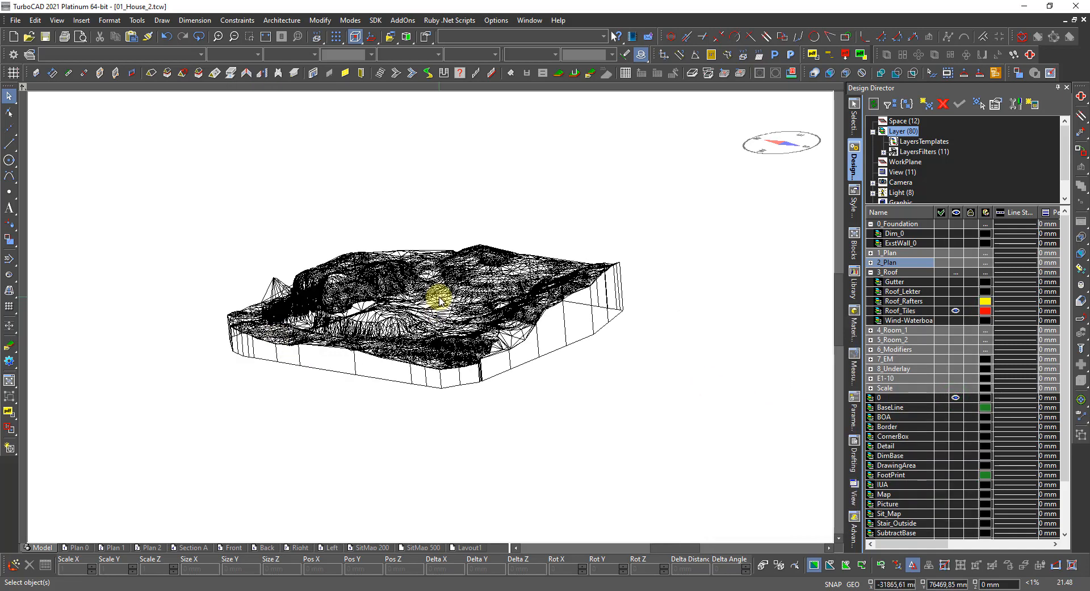
scroll(401, 325, "up", 3)
scroll(415, 339, "down", 3)
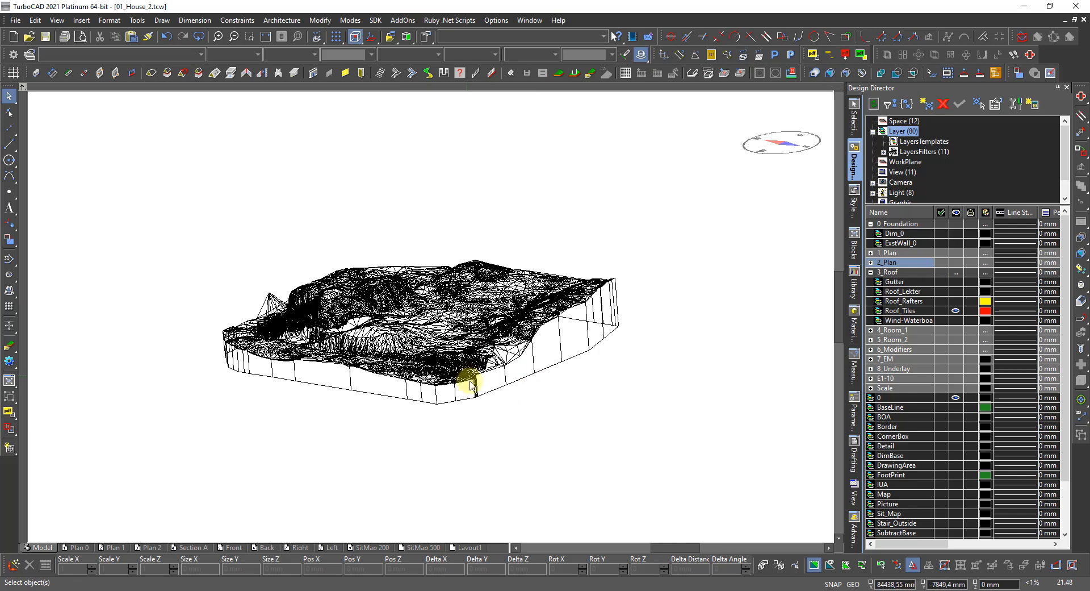
Select all objects on the Roof_Tiles layer using Select By.
left_click(507, 425)
right_click(487, 389)
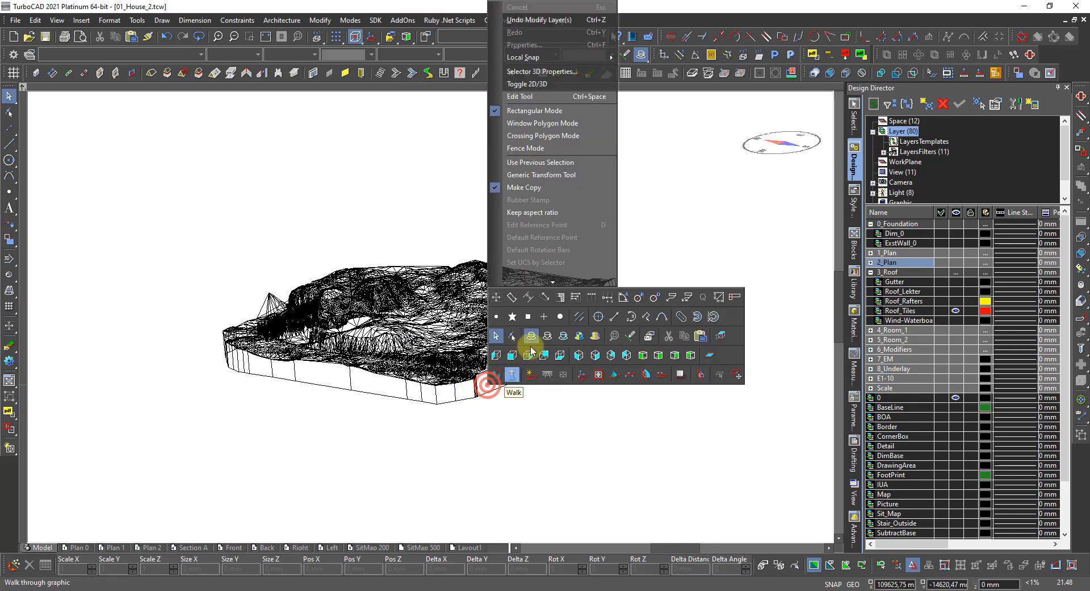
left_click(532, 341)
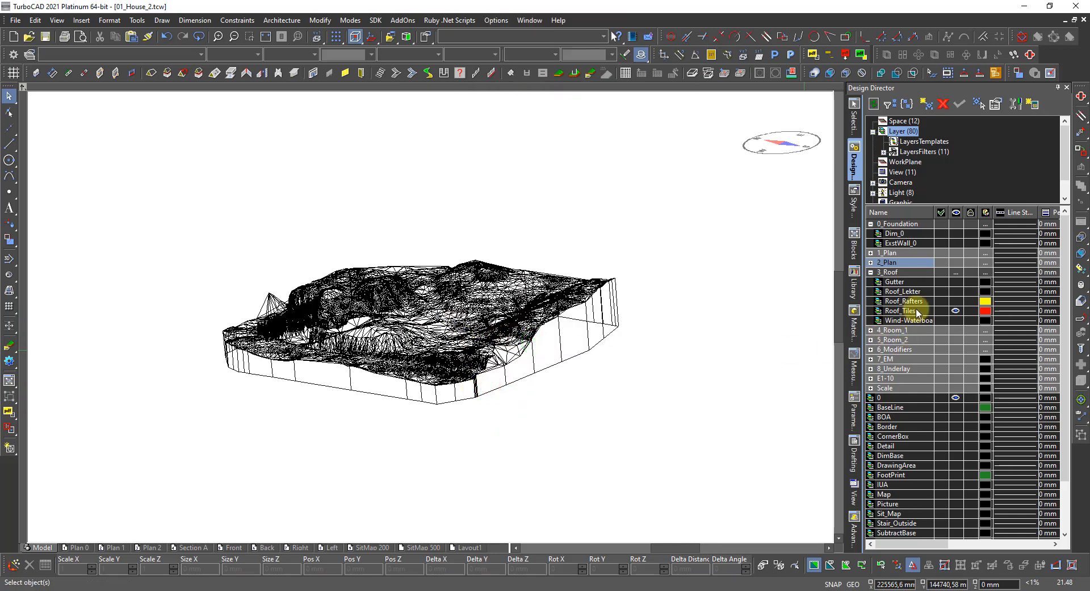
left_click(907, 312)
right_click(908, 315)
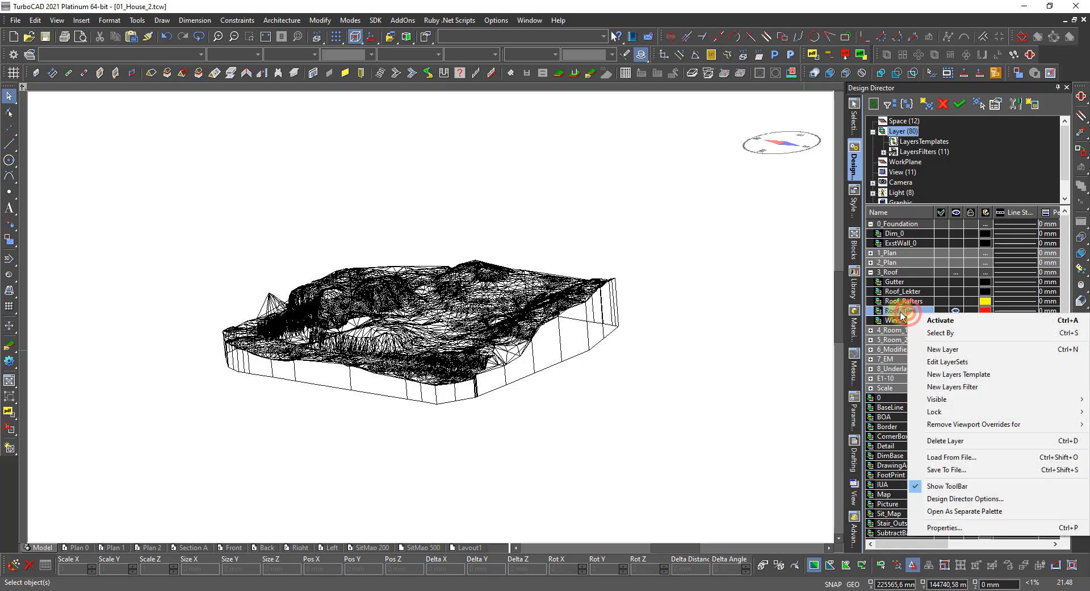
left_click(929, 334)
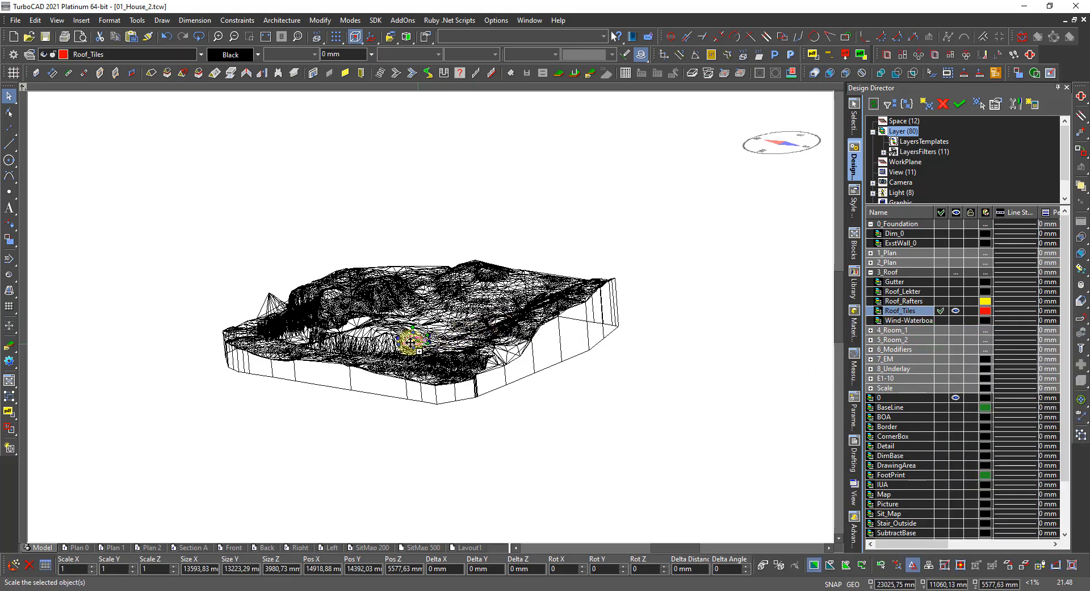
Zoom and orbit closely around the roof where it sits on the terrain mesh.
scroll(415, 340, "up", 5)
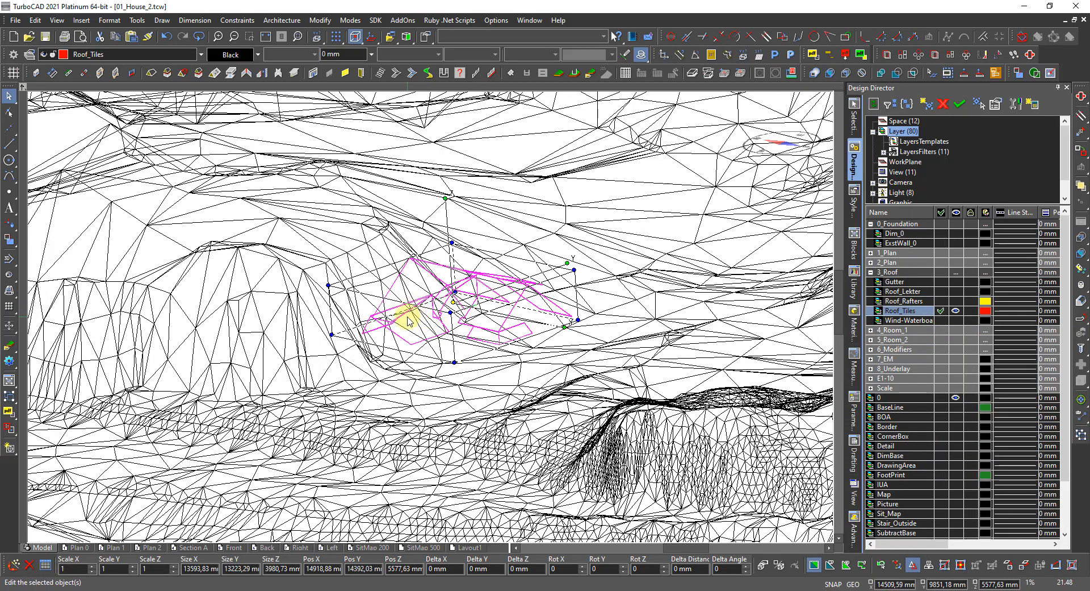
scroll(408, 321, "up", 2)
scroll(430, 335, "down", 2)
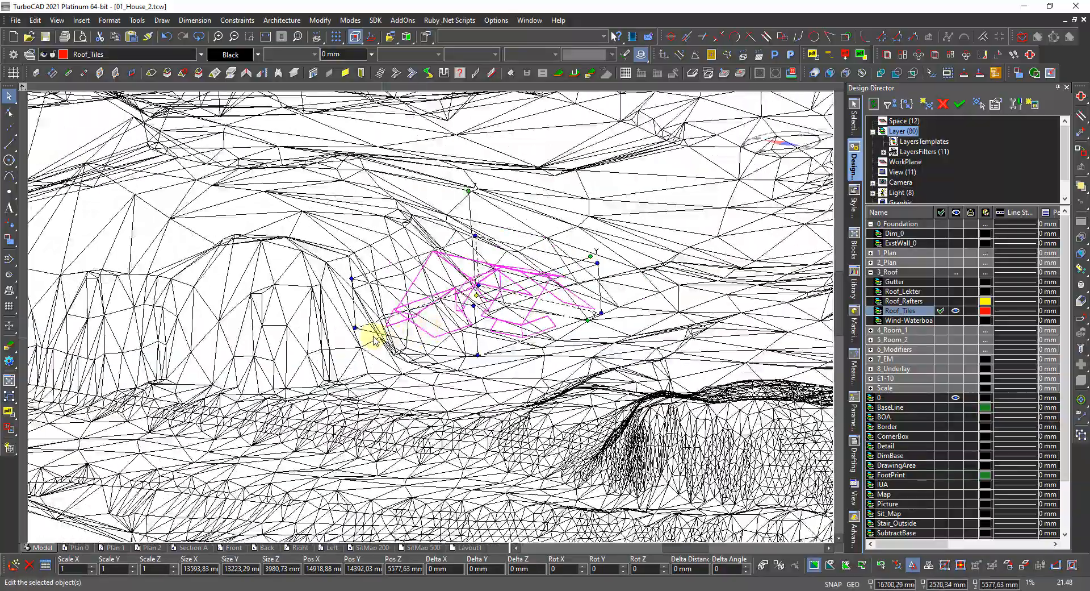
scroll(457, 347, "down", 2)
middle_click_drag(439, 362, 532, 372, "shift")
scroll(531, 372, "down", 5)
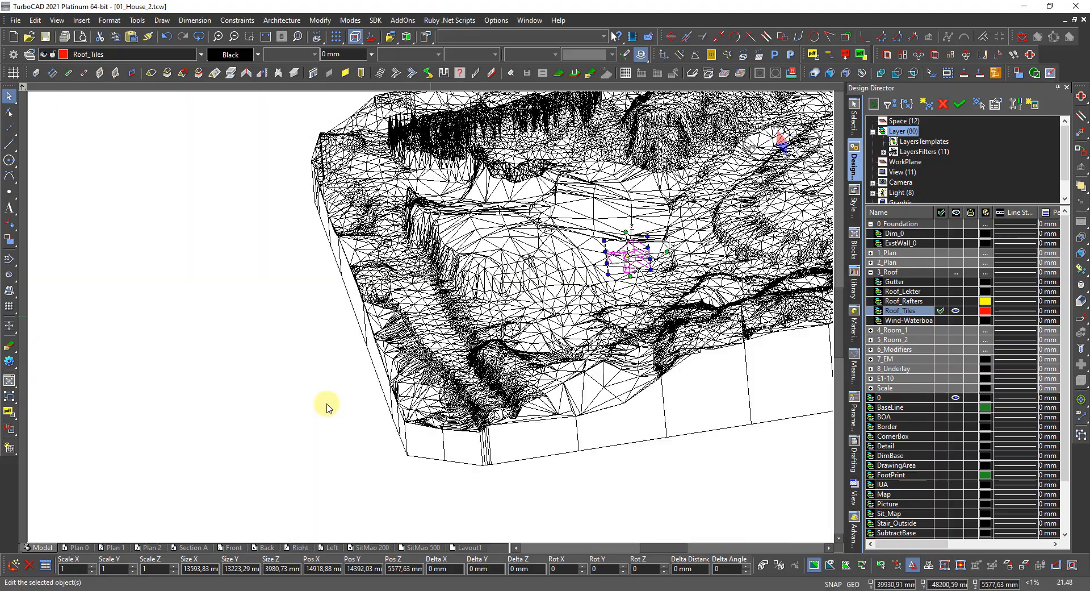
scroll(519, 319, "up", 5)
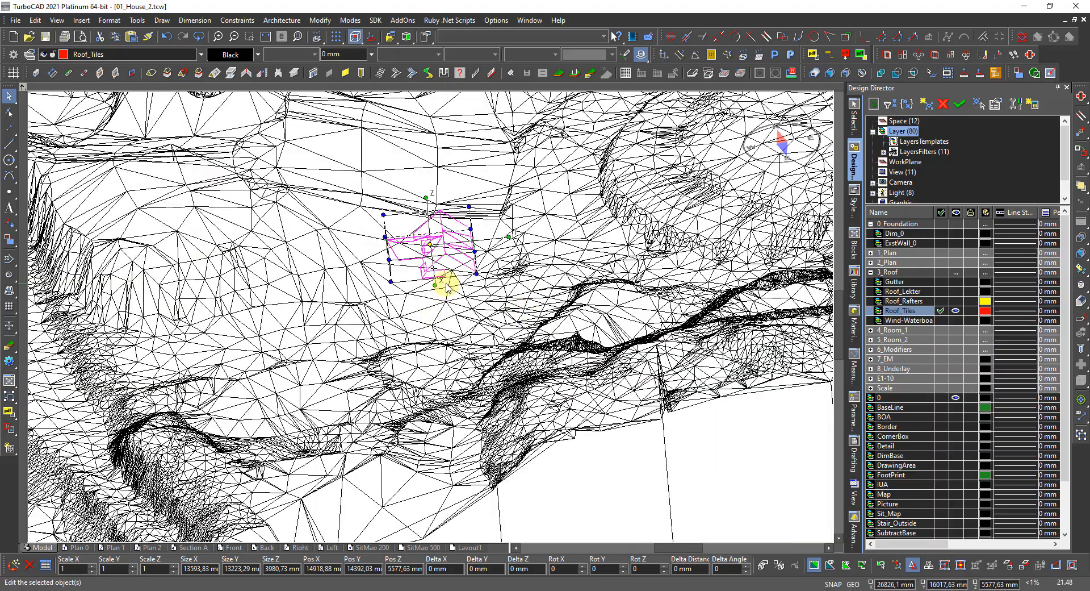
scroll(446, 288, "up", 2)
middle_click_drag(436, 333, 437, 302, "shift")
middle_click_drag(435, 301, 454, 323)
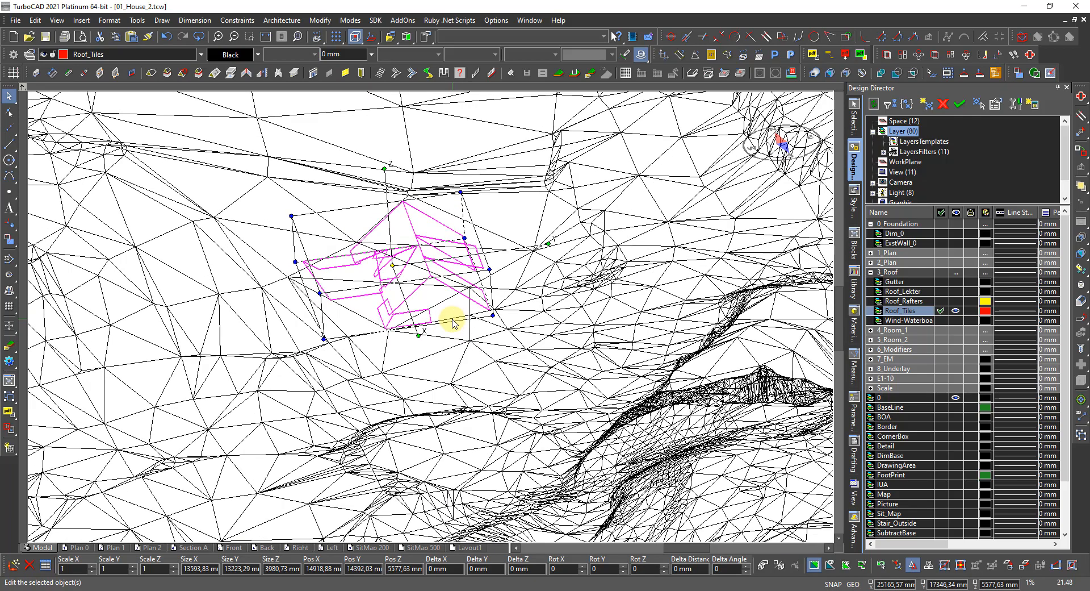
Zoom back out and select the whole terrain mesh.
scroll(431, 316, "up", 5)
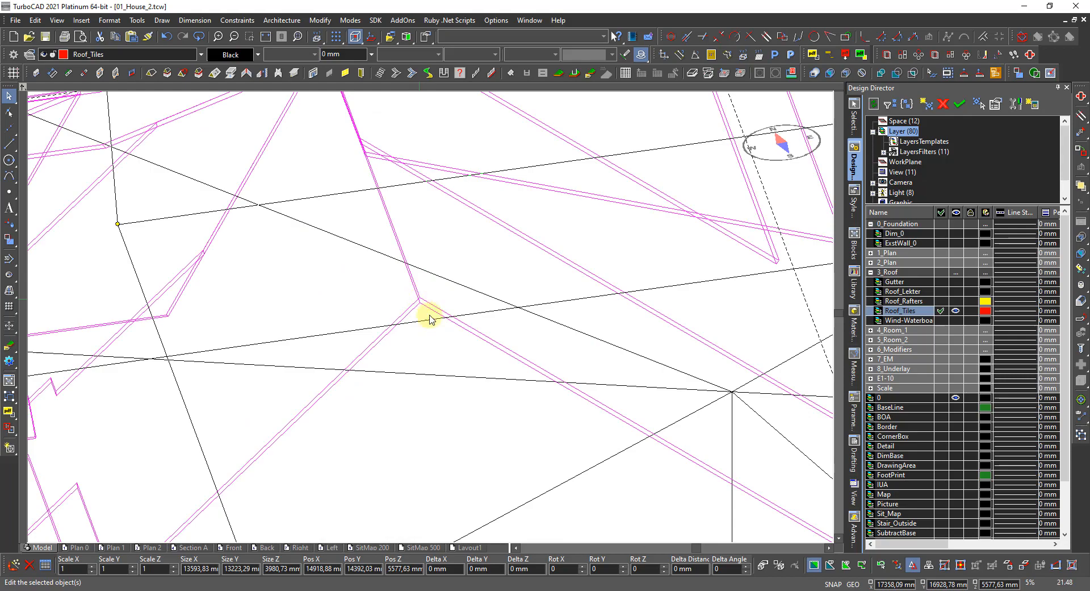
scroll(428, 315, "down", 5)
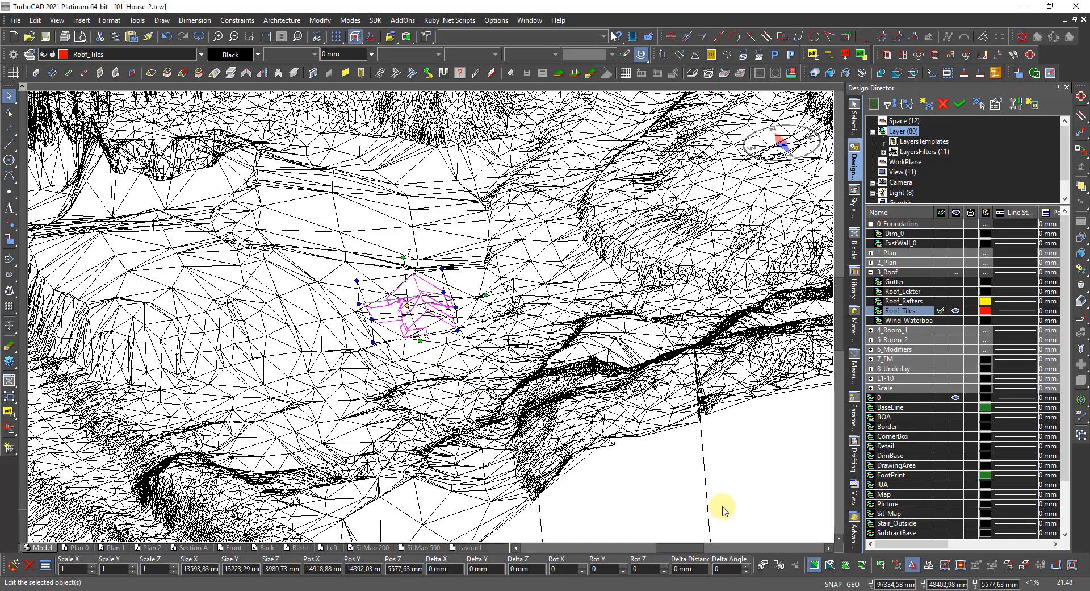
left_click(762, 484)
scroll(761, 484, "down", 3)
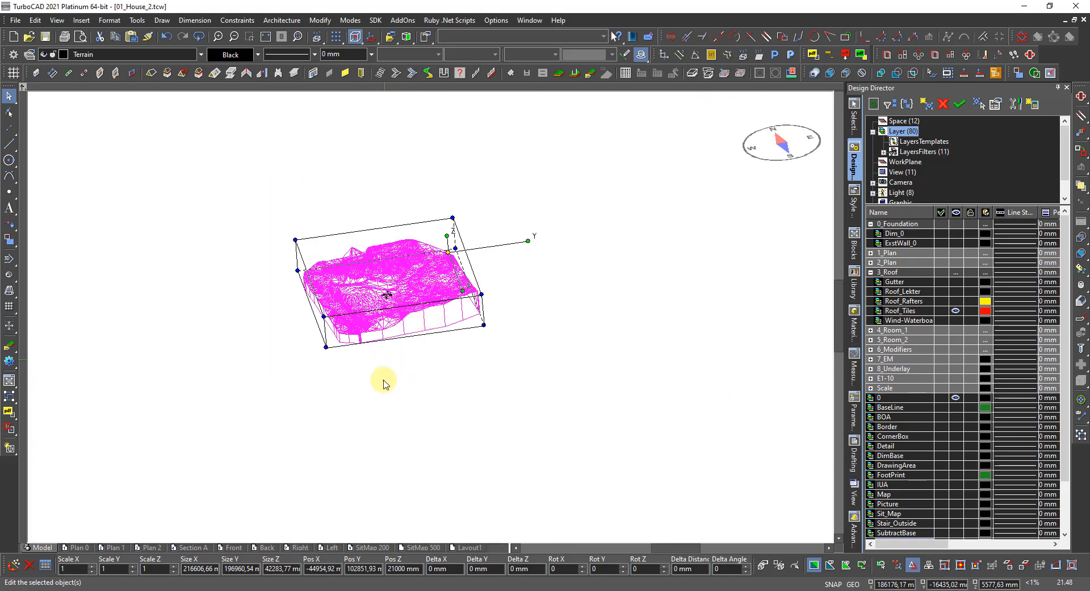
Deselect the terrain mesh and hide the Terrain layer.
left_click(482, 365)
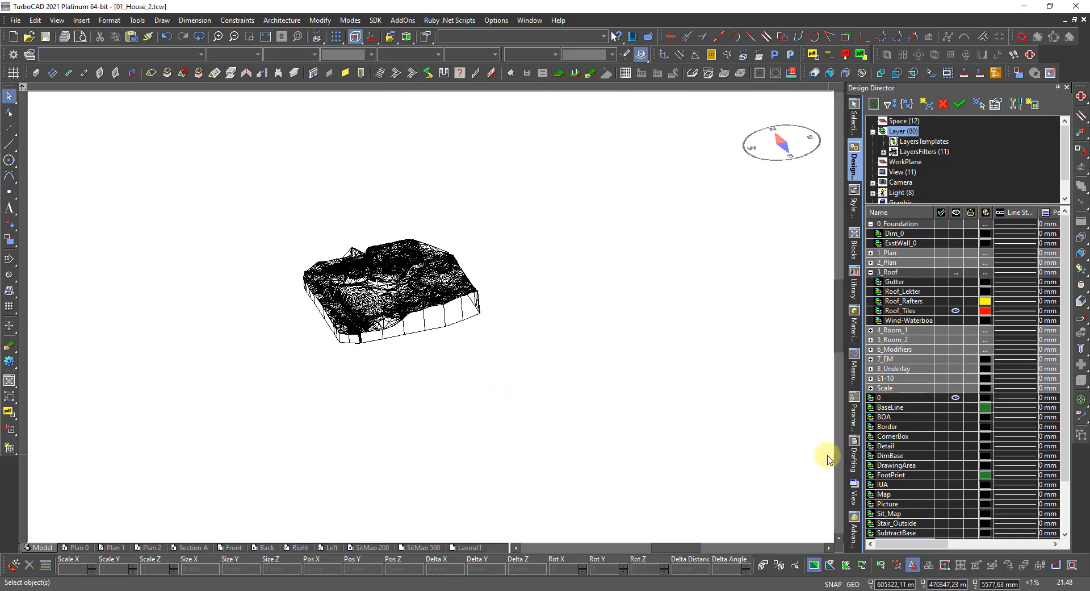
scroll(926, 483, "down", 2)
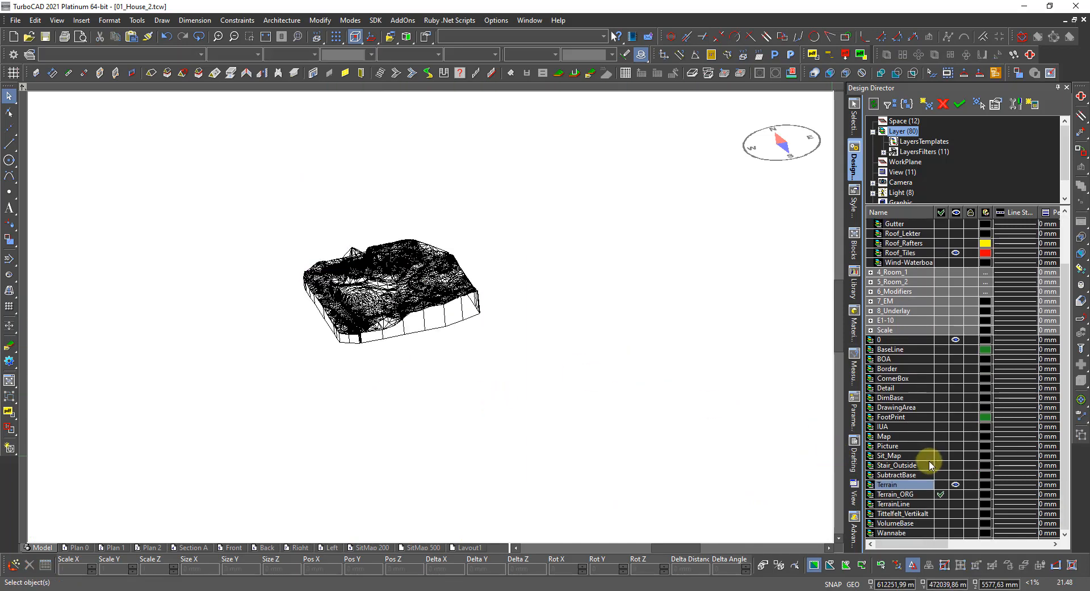
left_click(956, 484)
Turn on the Picture layer and zoom to the drawing extents.
scroll(428, 318, "up", 5)
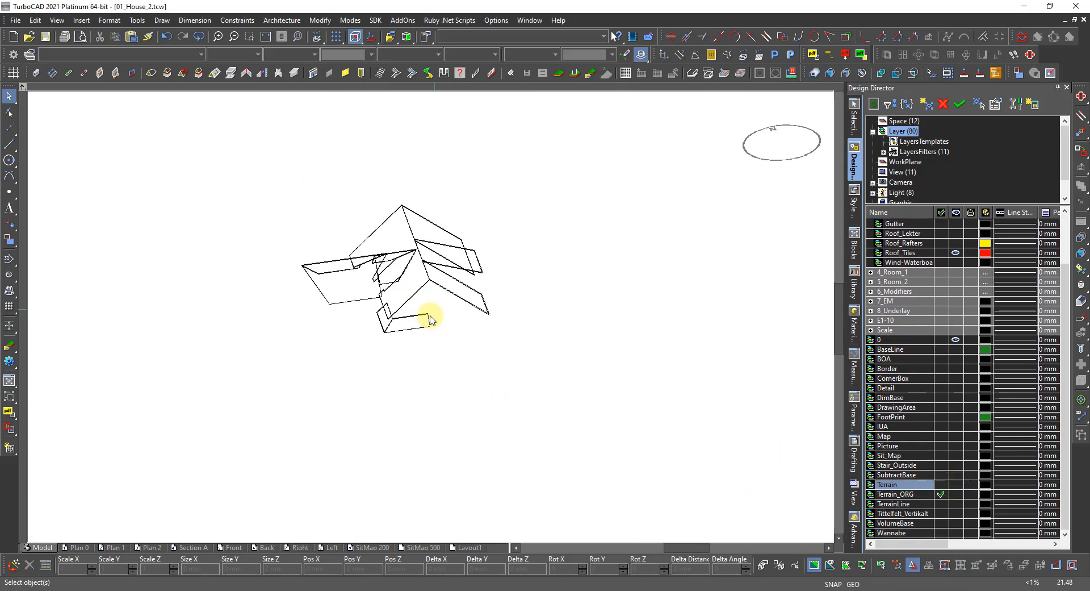
scroll(413, 267, "up", 2)
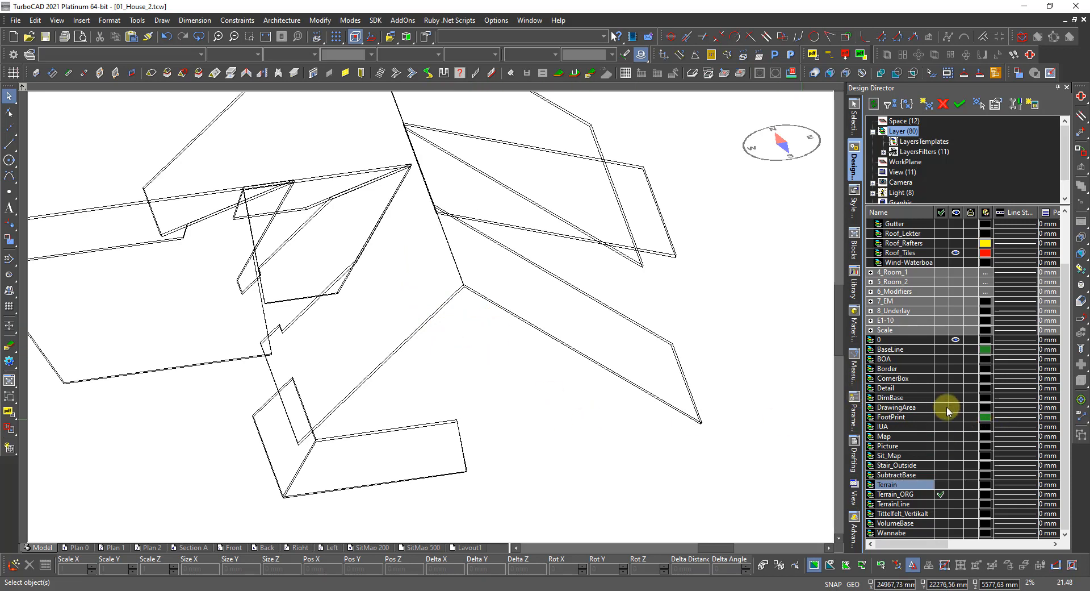
left_click(956, 445)
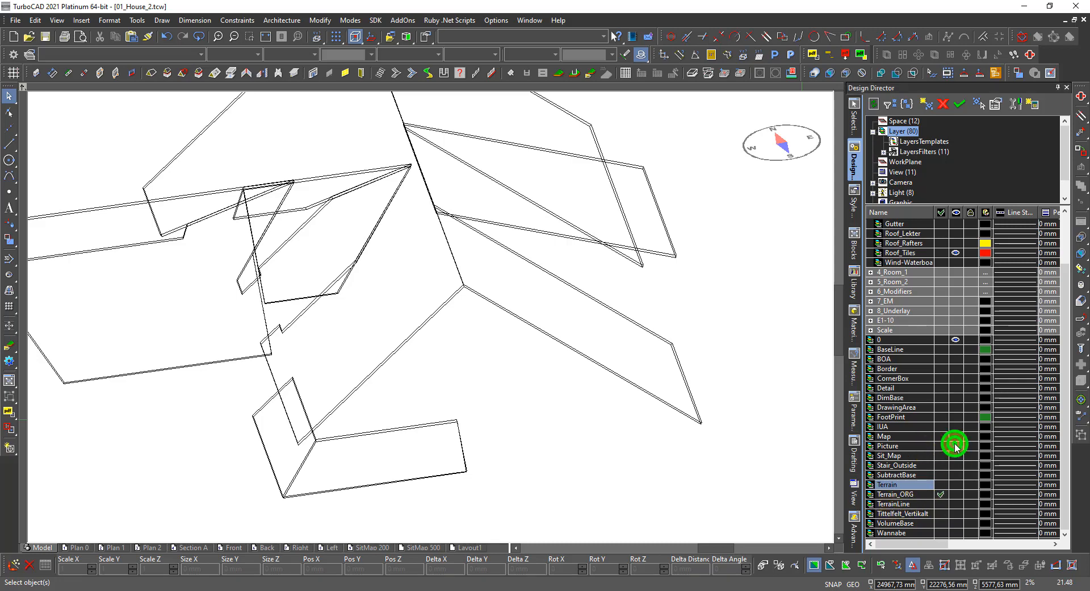
middle_click(548, 399)
middle_click(548, 400)
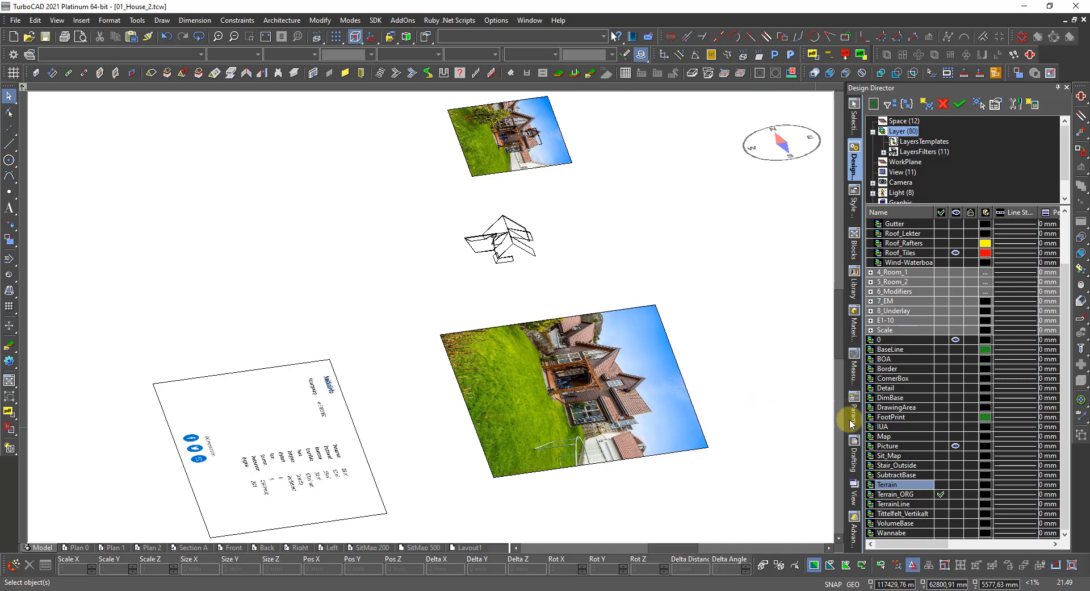
Show the Map layer and view the 23.13 height point in World Plan view.
left_click(957, 436)
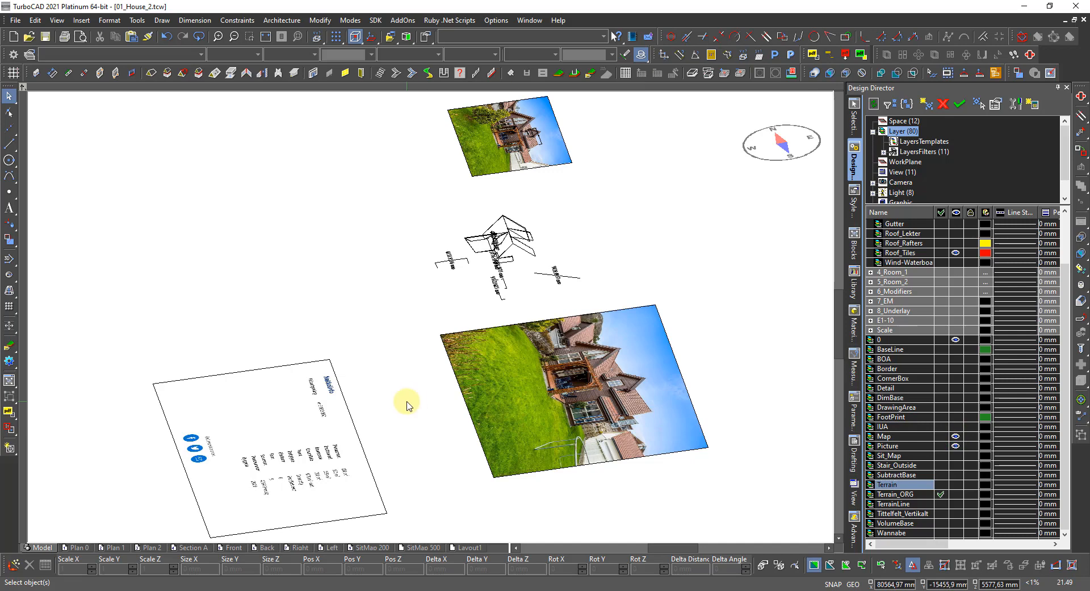
scroll(408, 404, "down", 2)
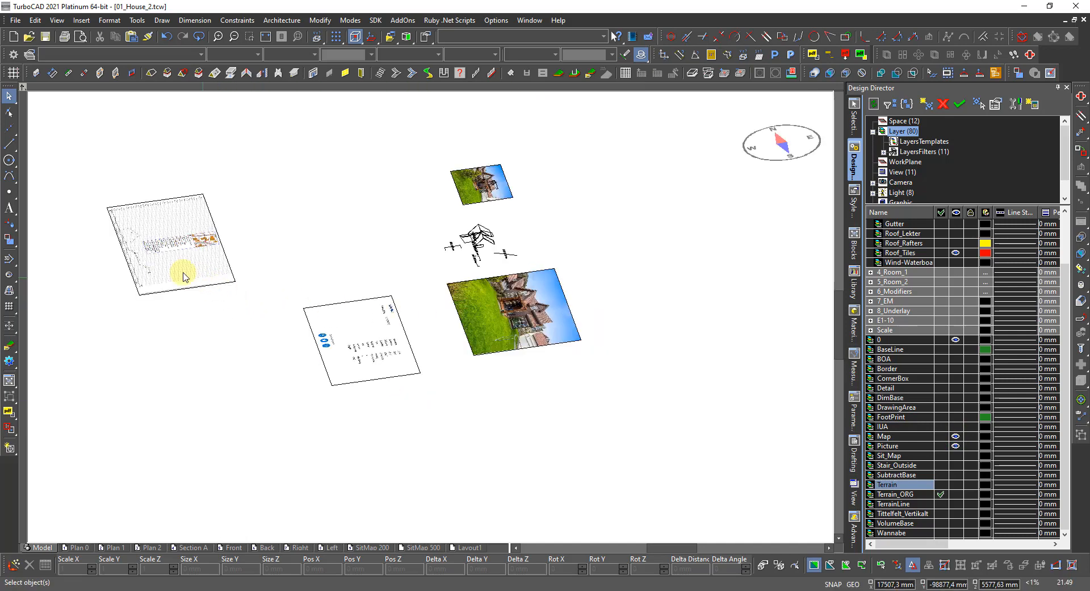
scroll(140, 261, "up", 2)
right_click(594, 384)
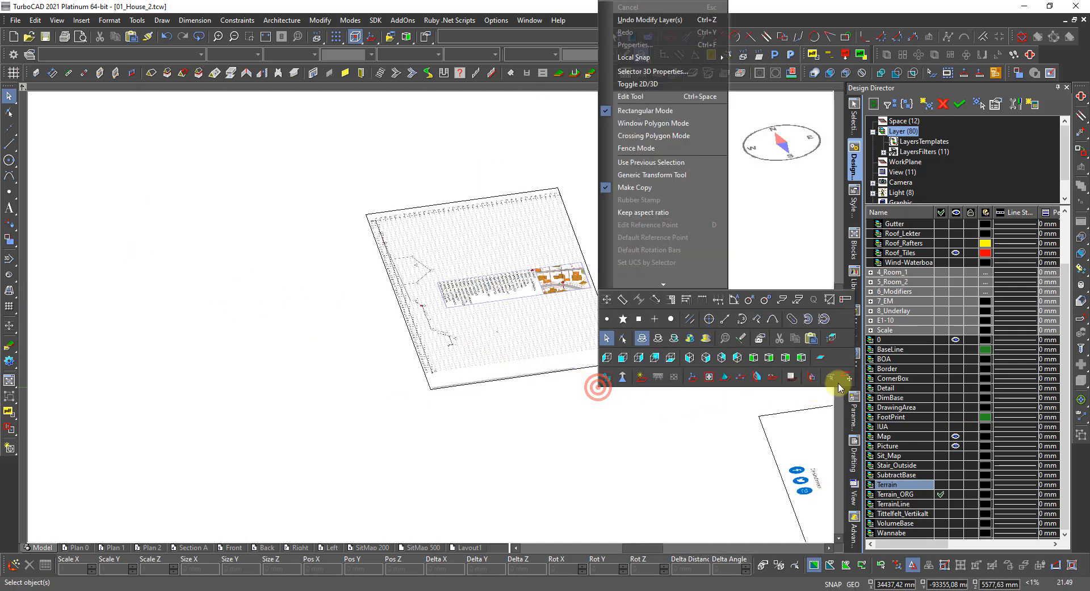
left_click(831, 339)
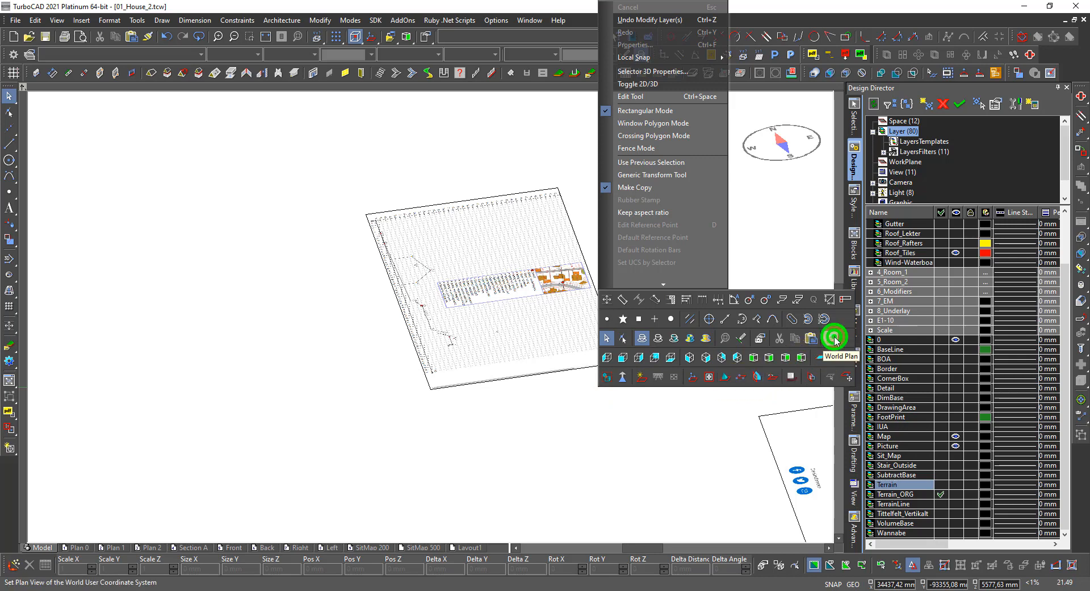
scroll(320, 527, "up", 8)
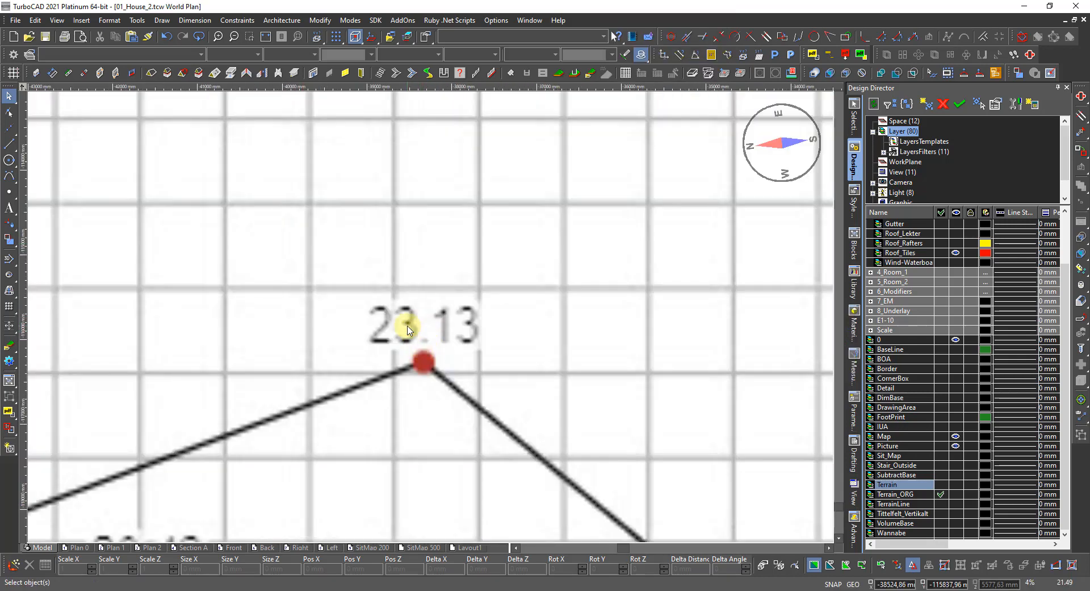
scroll(408, 330, "down", 8)
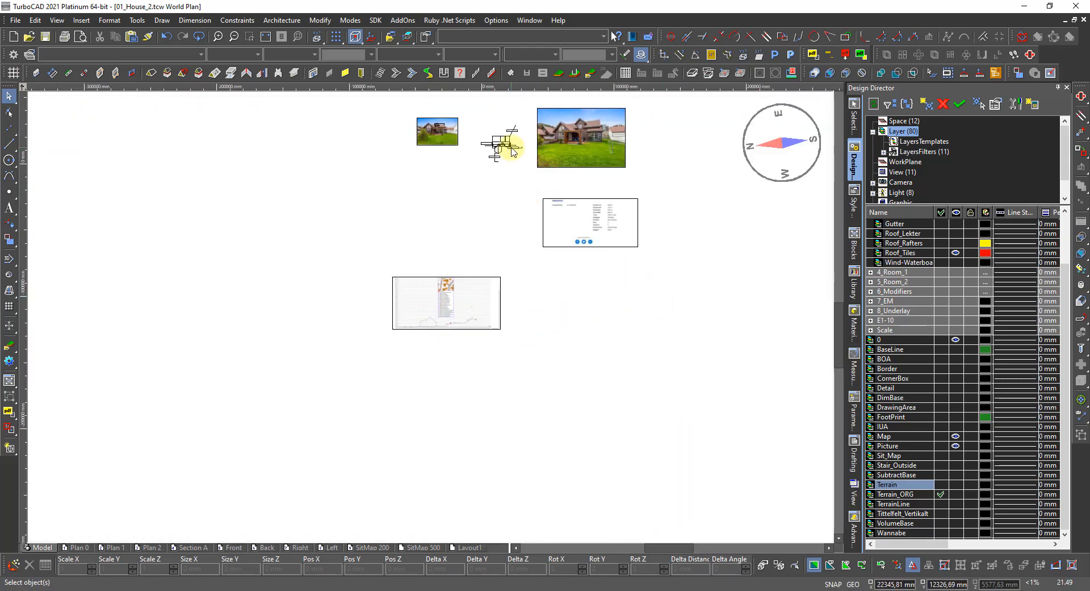
scroll(505, 165, "up", 5)
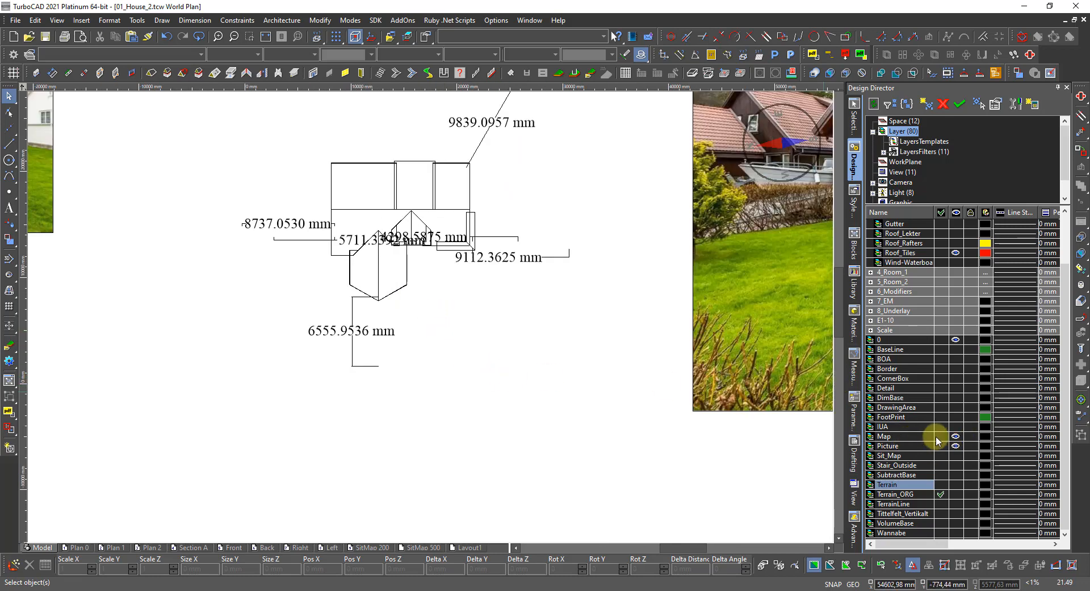
Hide the Map layer and orbit and zoom in to the house roof in 3D.
left_click(956, 436)
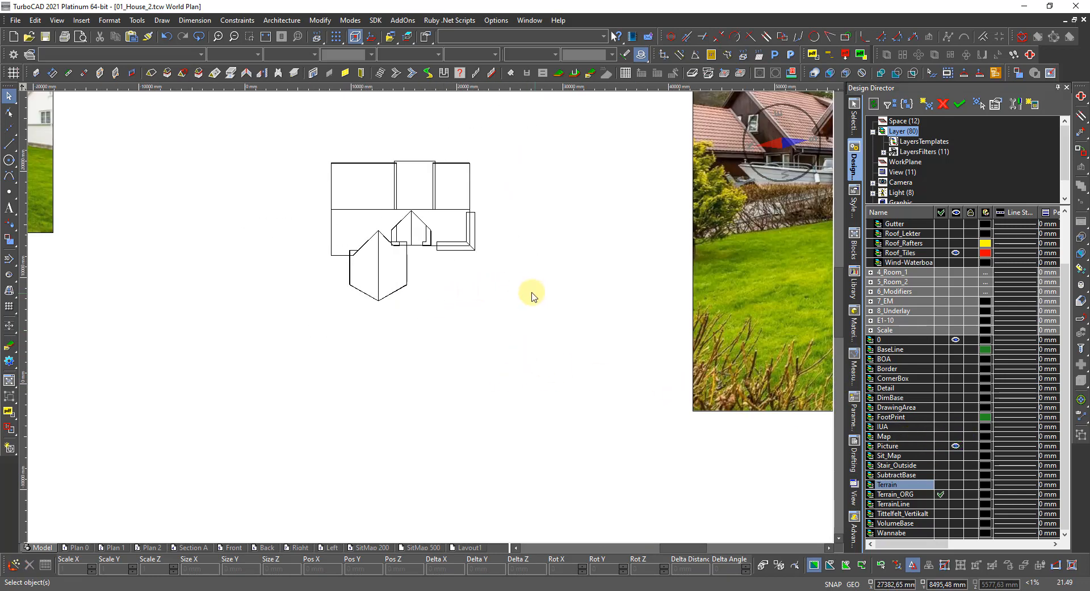
middle_click_drag(532, 293, 391, 250, "shift")
scroll(400, 209, "up", 1)
middle_click_drag(409, 204, 432, 312)
scroll(431, 313, "up", 2)
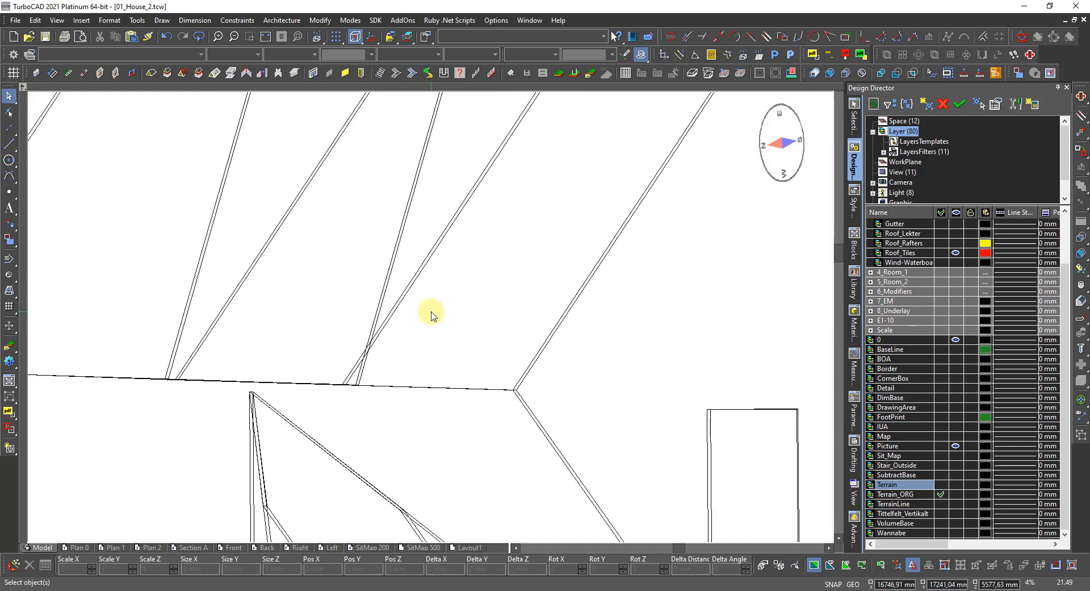
scroll(409, 302, "down", 2)
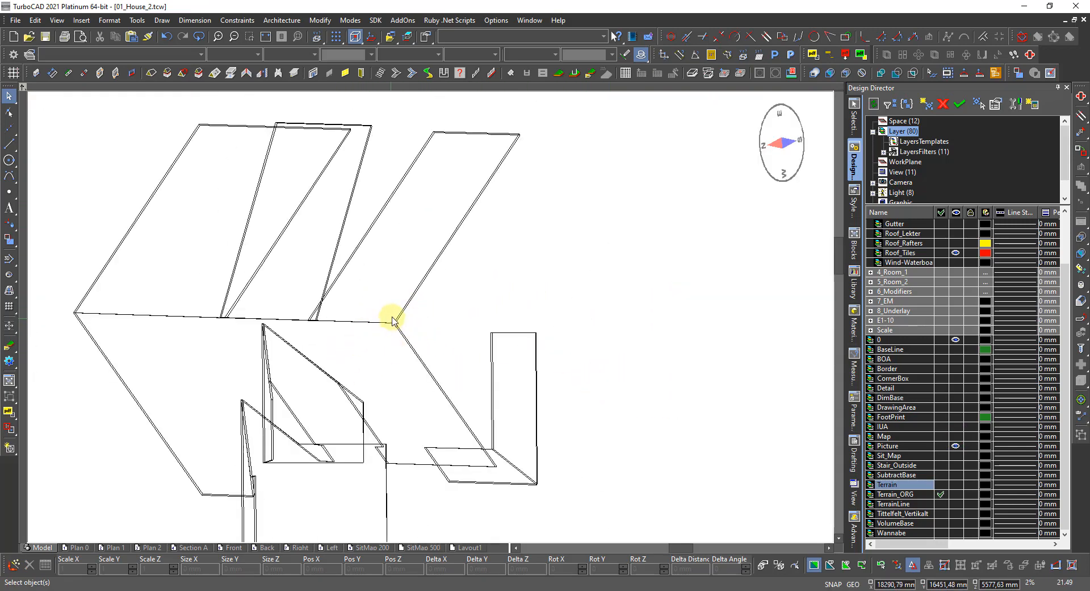
scroll(393, 321, "up", 2)
Snap the roof tiles object onto the roof corner point and select its Pos Z value, 7568 mm.
left_click(449, 313)
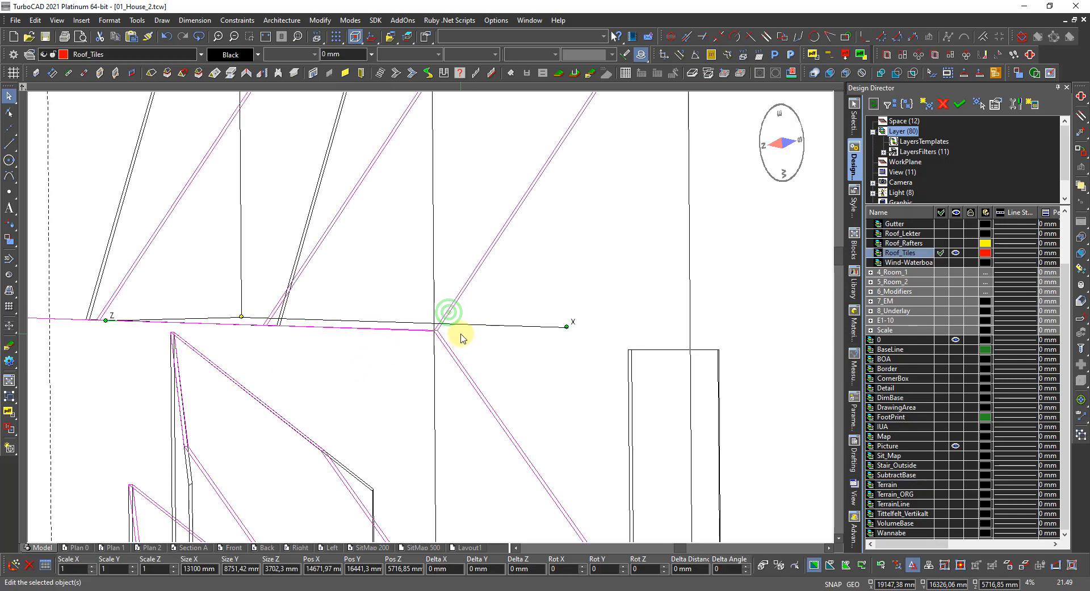
scroll(418, 348, "up", 4)
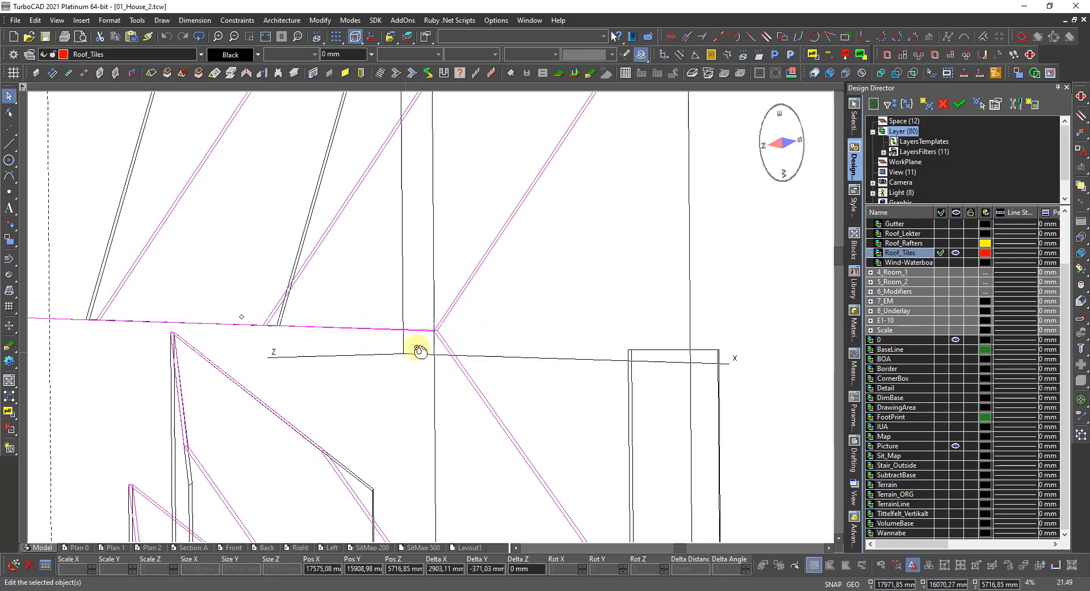
scroll(412, 308, "up", 6)
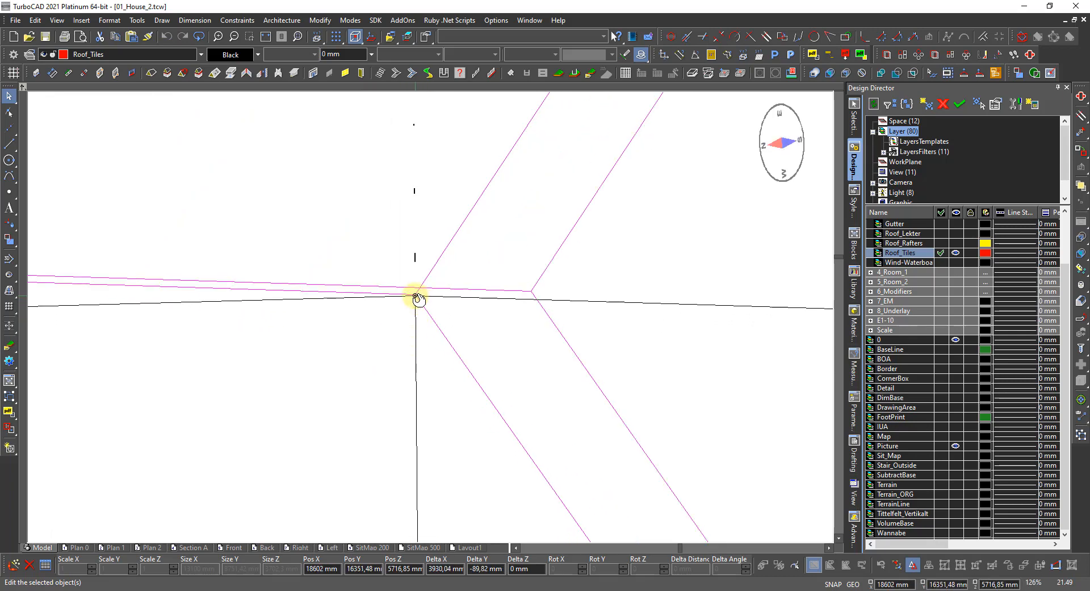
scroll(433, 319, "down", 10)
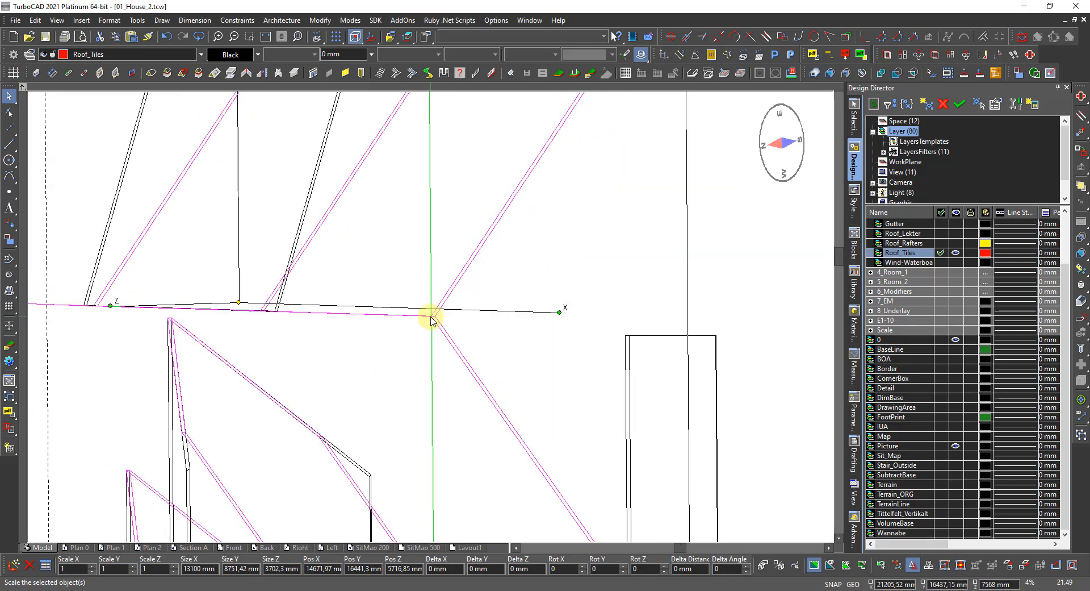
scroll(382, 328, "down", 3)
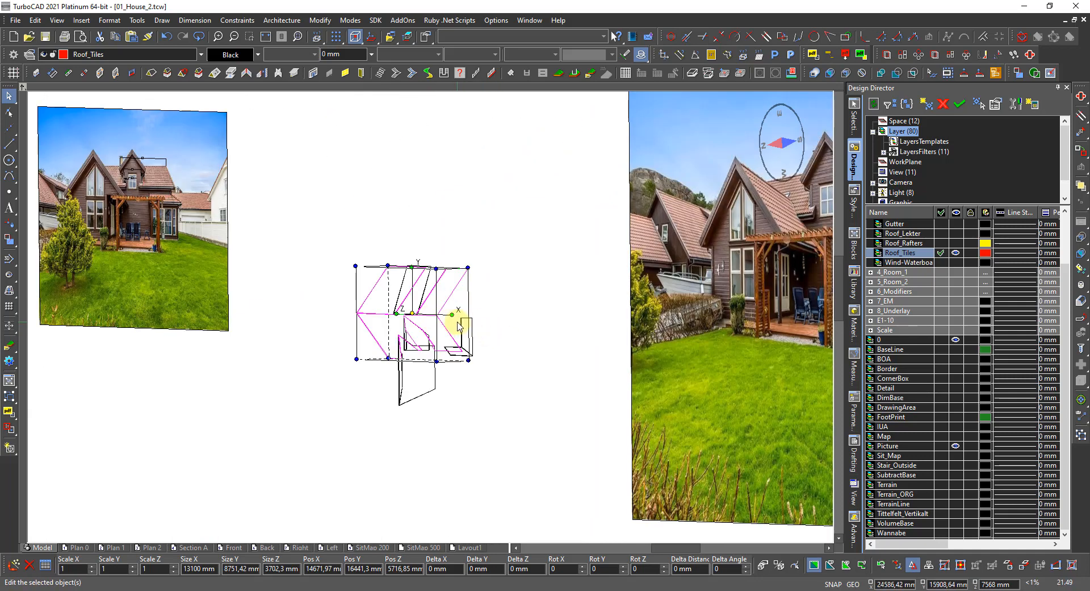
scroll(365, 287, "up", 8)
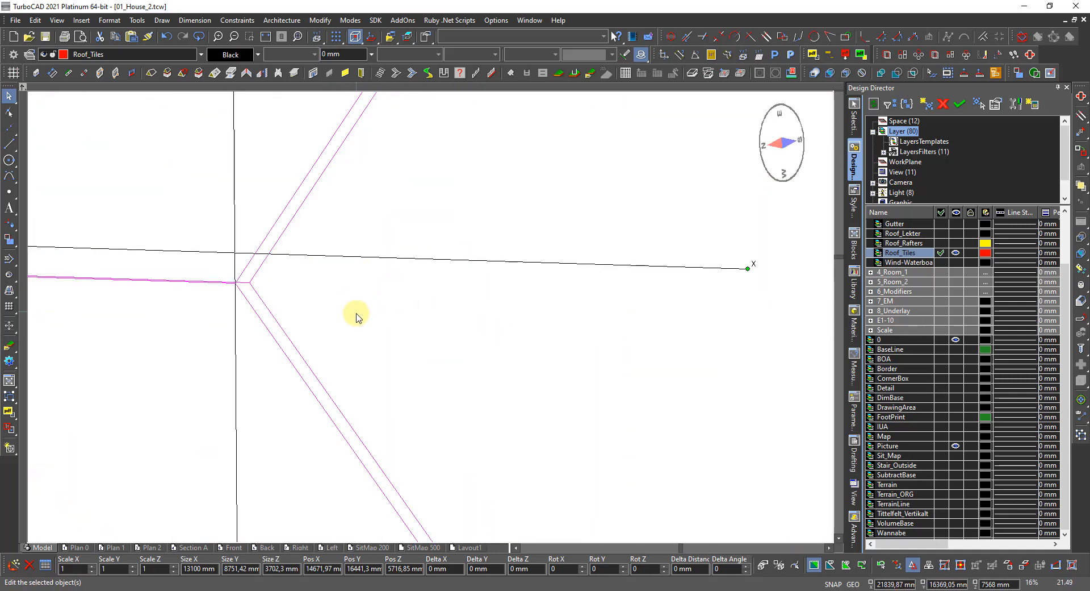
scroll(255, 284, "up", 10)
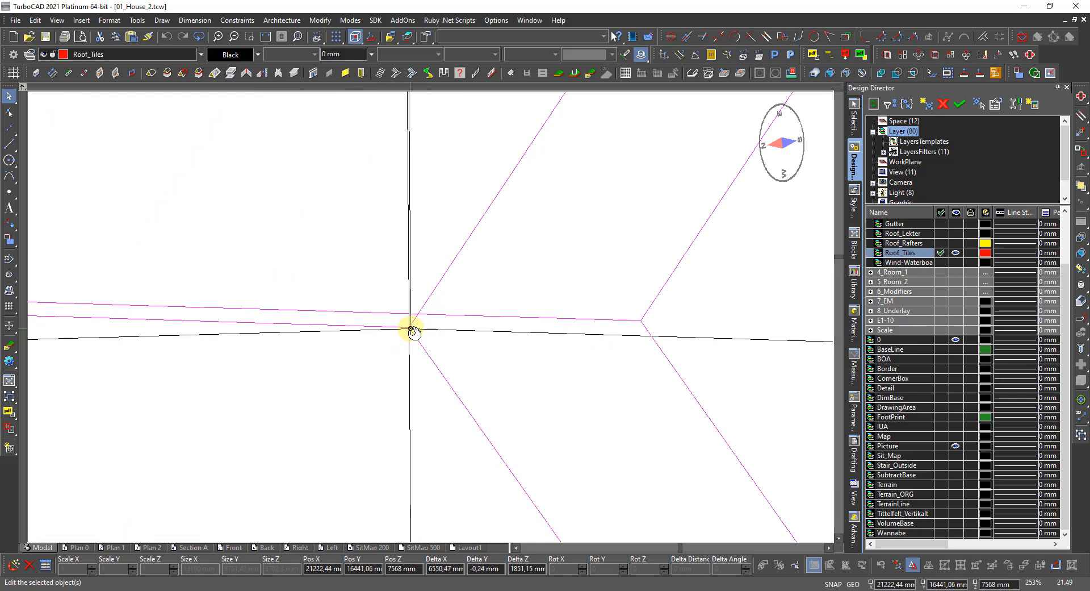
left_click(412, 329)
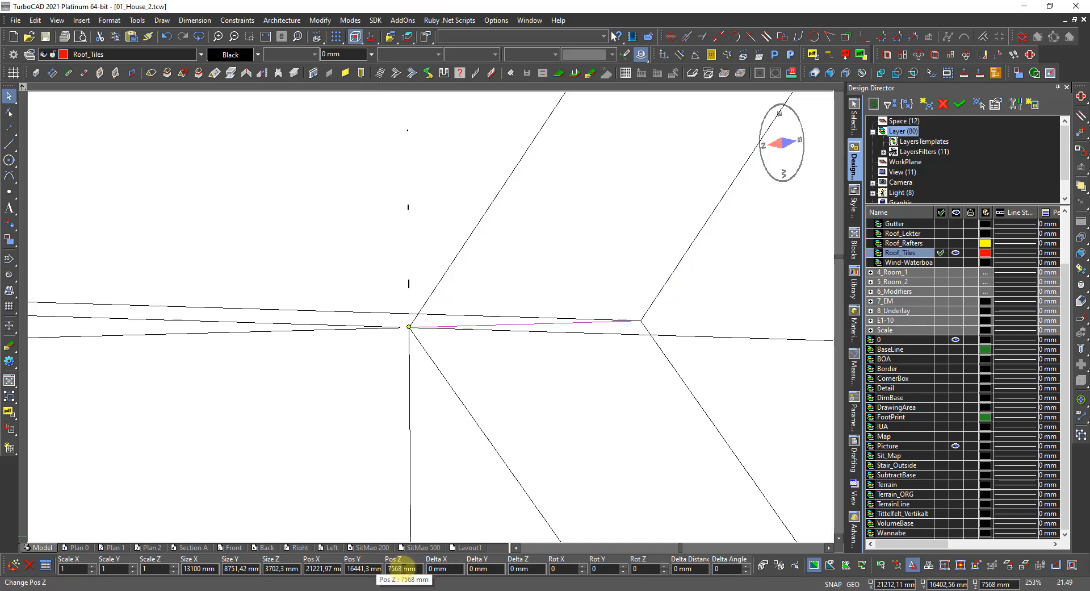
double_click(397, 568)
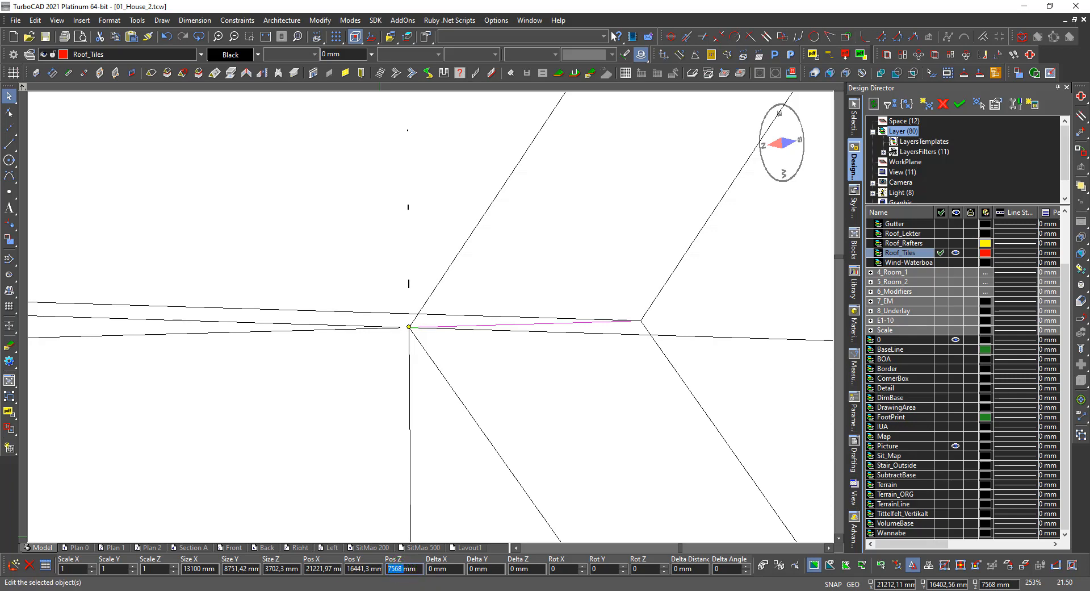
Calculate 23130 − 7568 = 15 562 in Calculator, copy the result with Kopier, and close it.
left_click(491, 587)
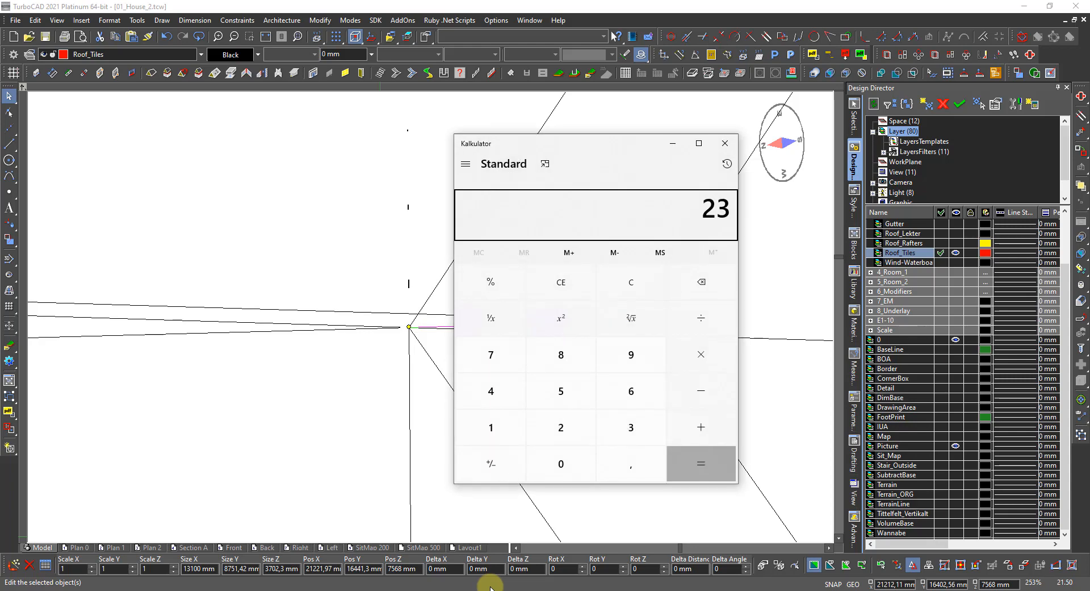
type("30")
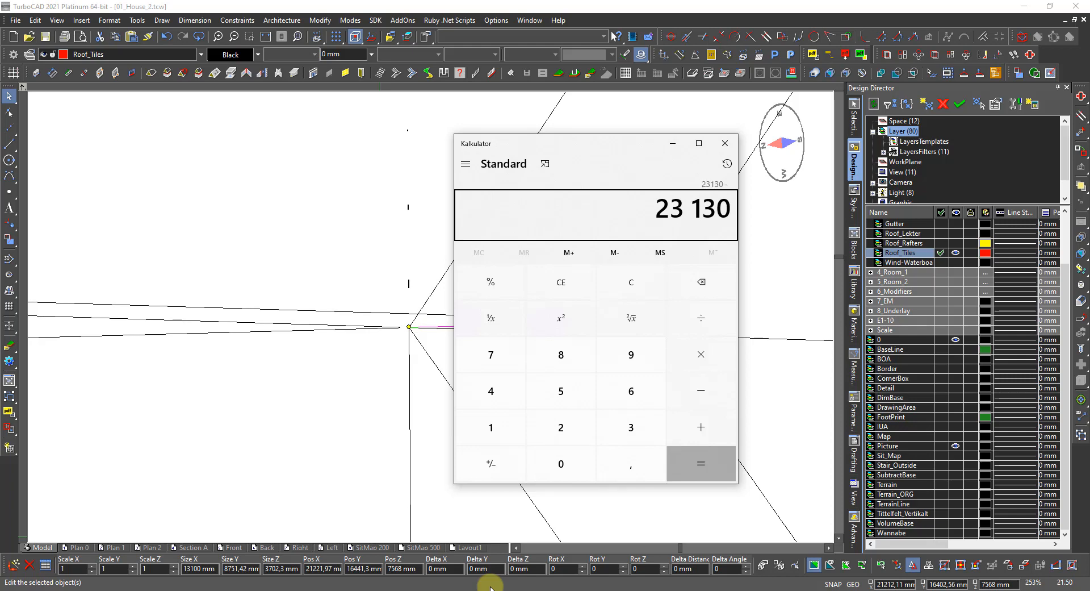
type("7568")
key("Return")
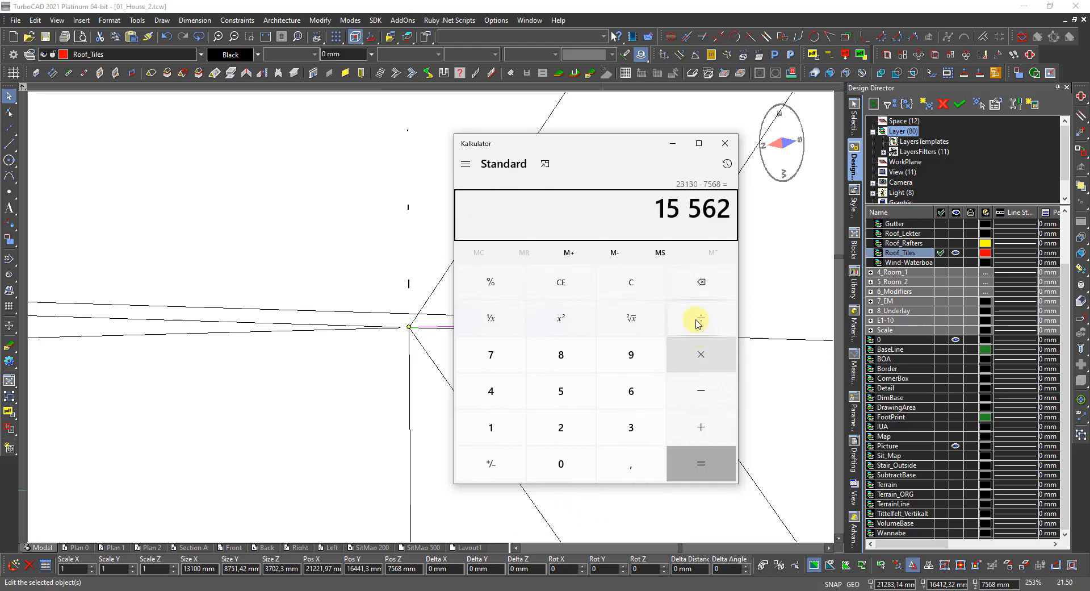
left_click(653, 213)
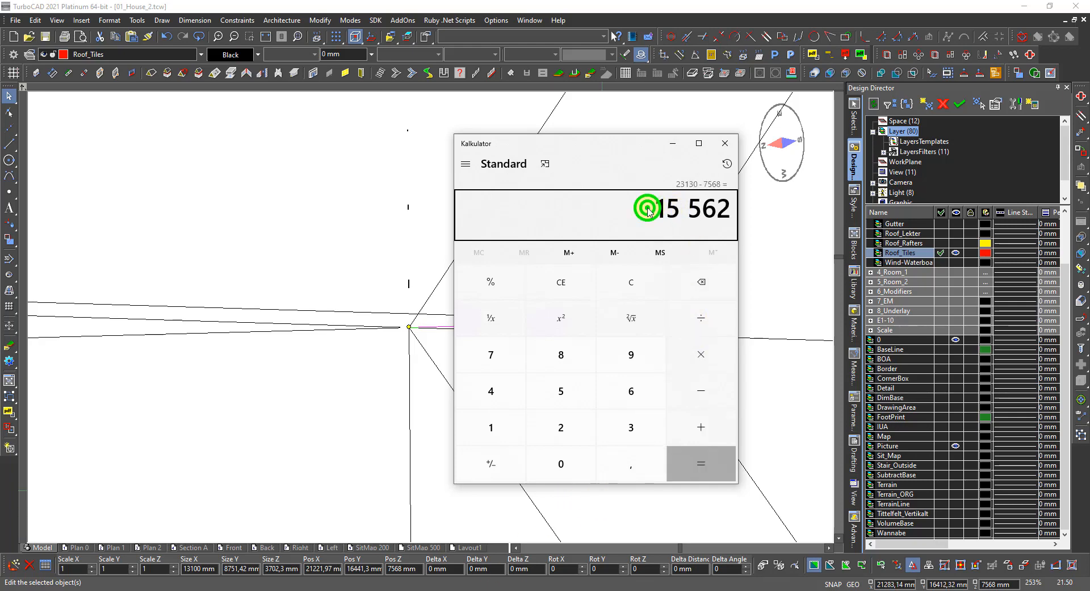
right_click(653, 213)
left_click(675, 220)
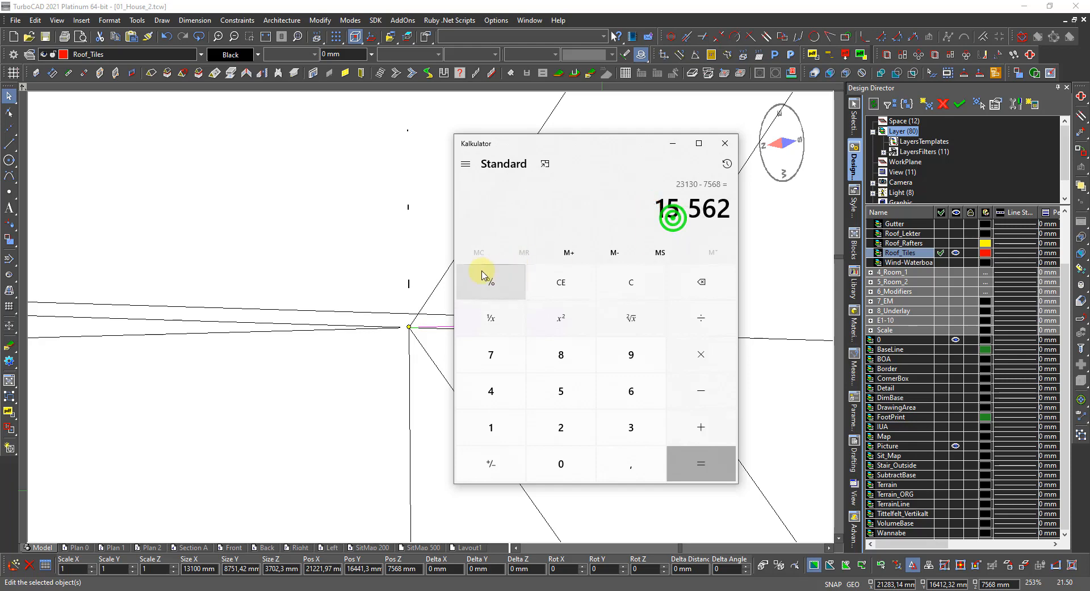
scroll(430, 316, "down", 12)
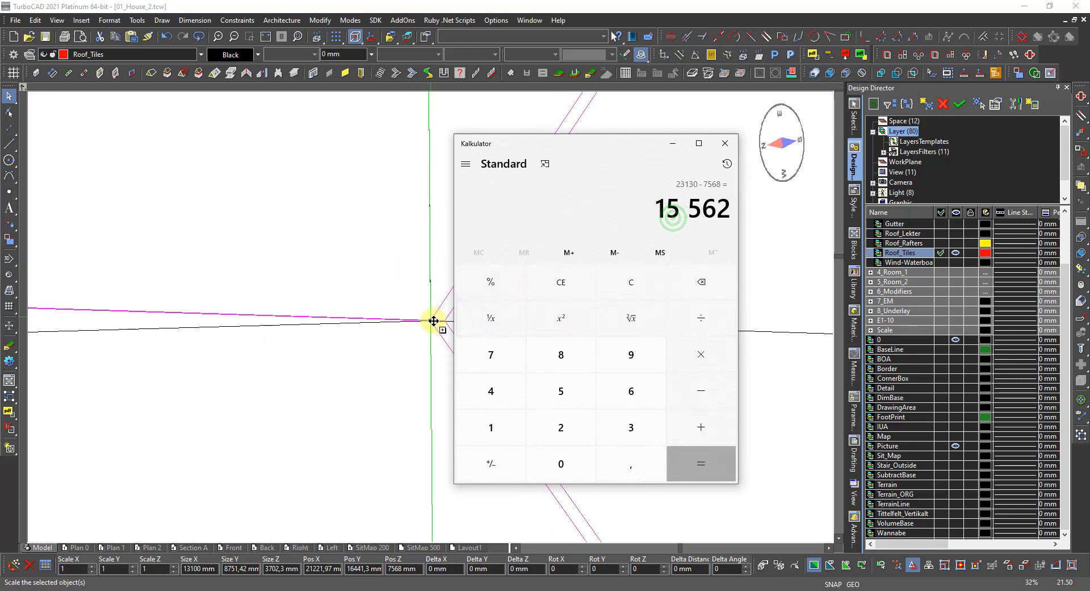
left_click(725, 144)
Hide the Picture layer holding the house reference pictures.
scroll(445, 343, "down", 5)
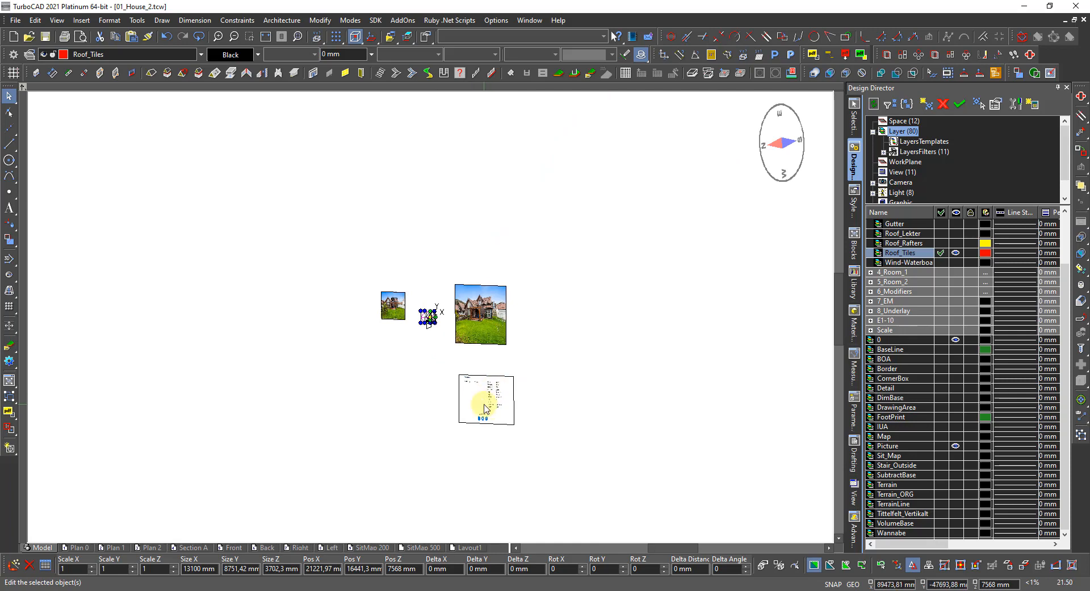
left_click(508, 314)
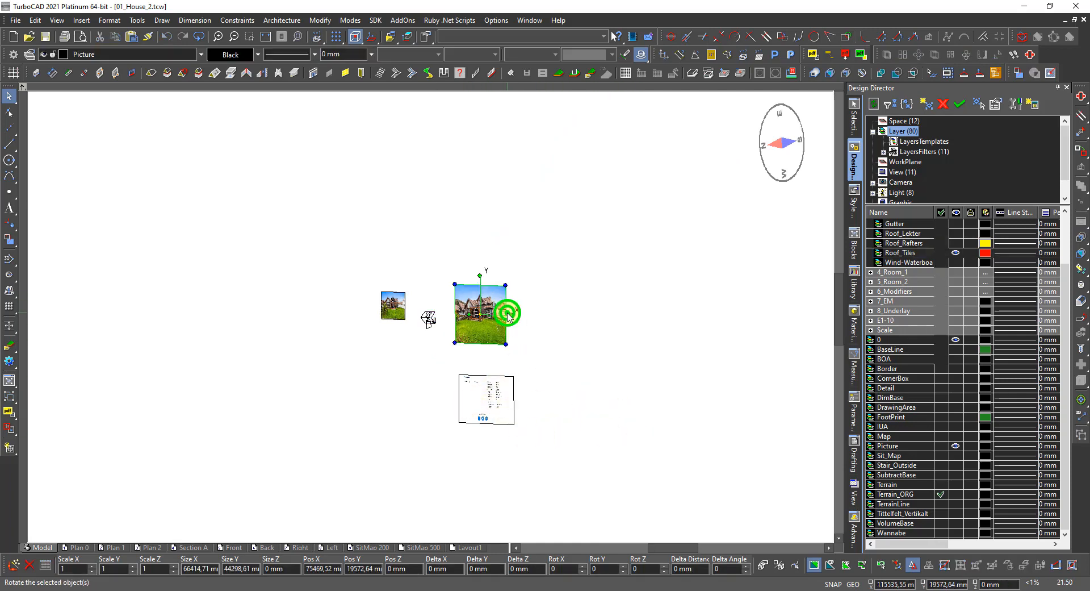
left_click(42, 52)
left_click(572, 410)
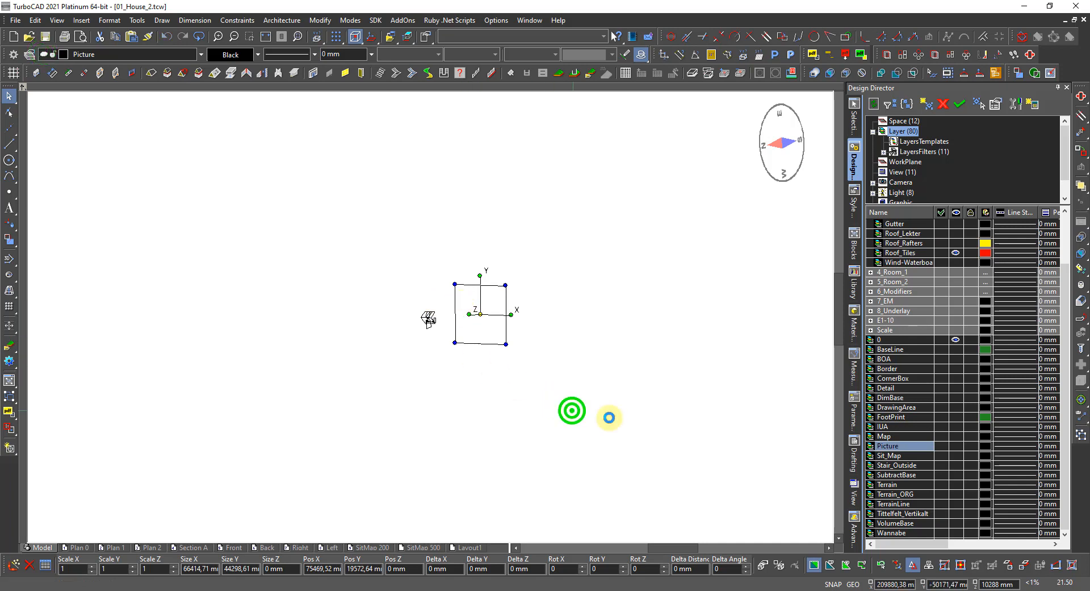
Show the Terrain and Terrain_ORG layers and review the two terrain meshes in Selection Info.
left_click(956, 485)
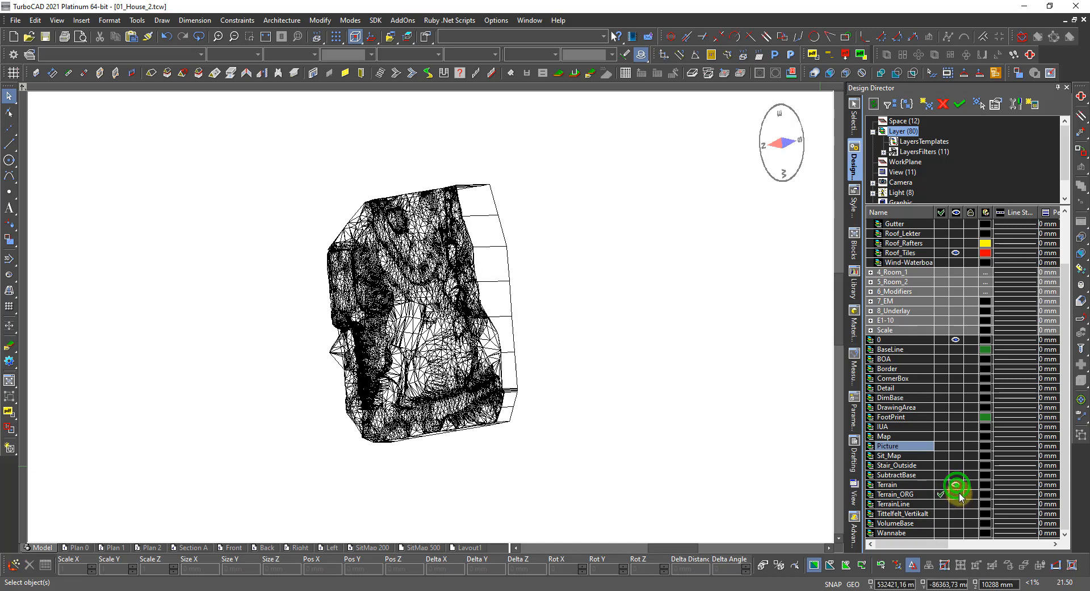
left_click(957, 494)
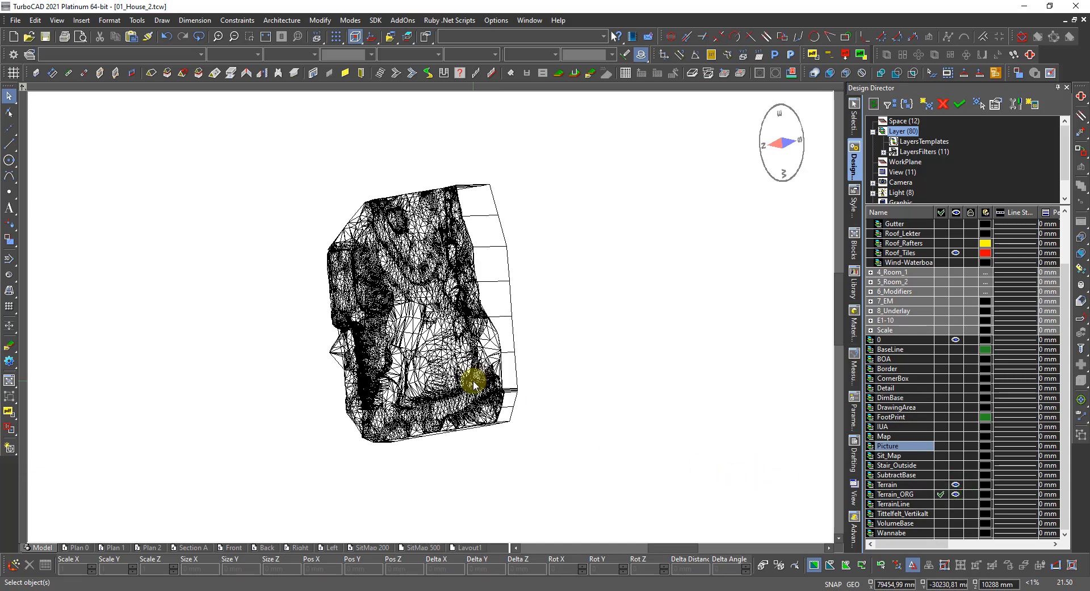
left_click_drag(547, 219, 473, 169)
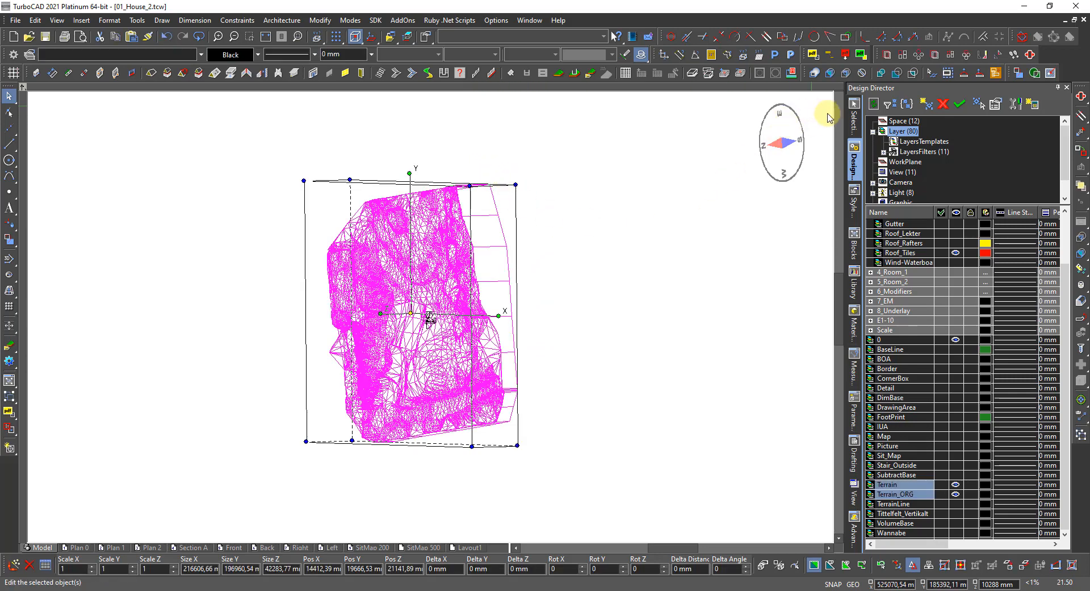
left_click(857, 122)
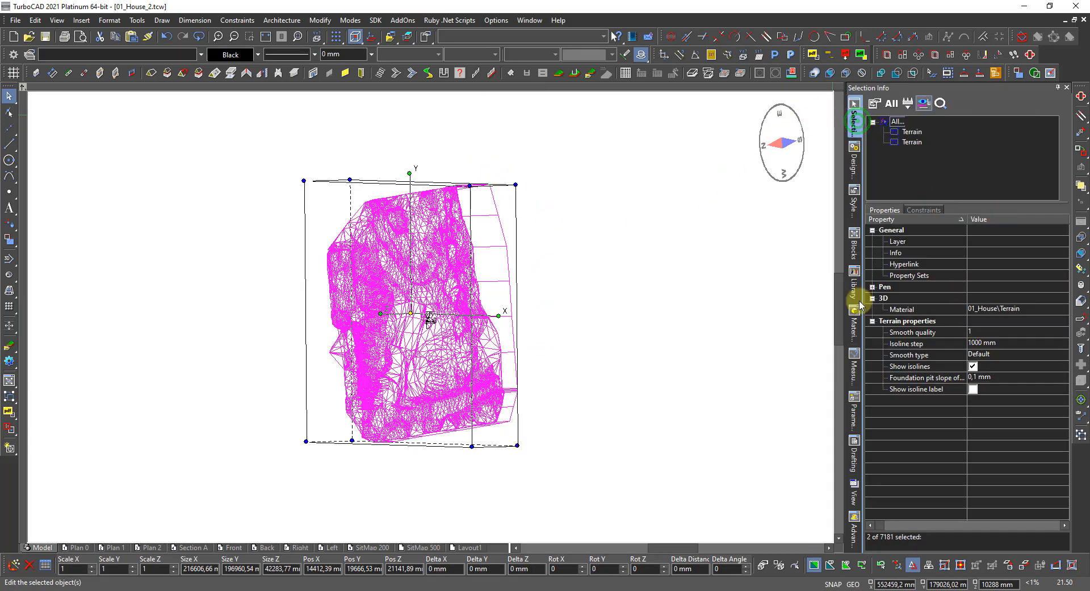
left_click(687, 360)
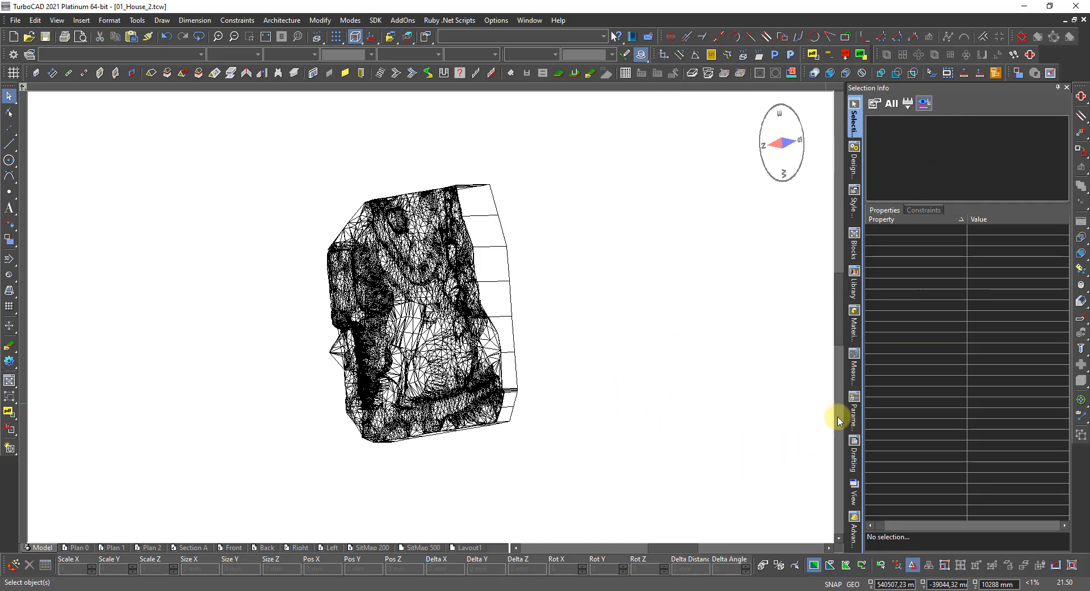
Make Terrain_ORG the current layer and show TerrainLine, adding it to the chosen terrain layers.
left_click(855, 164)
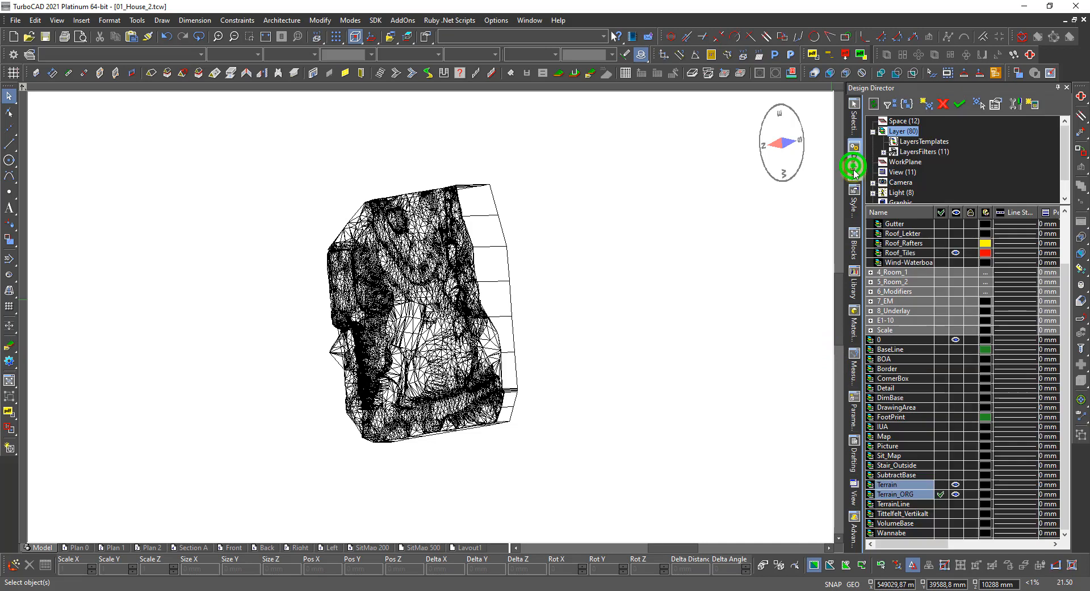
left_click(941, 493)
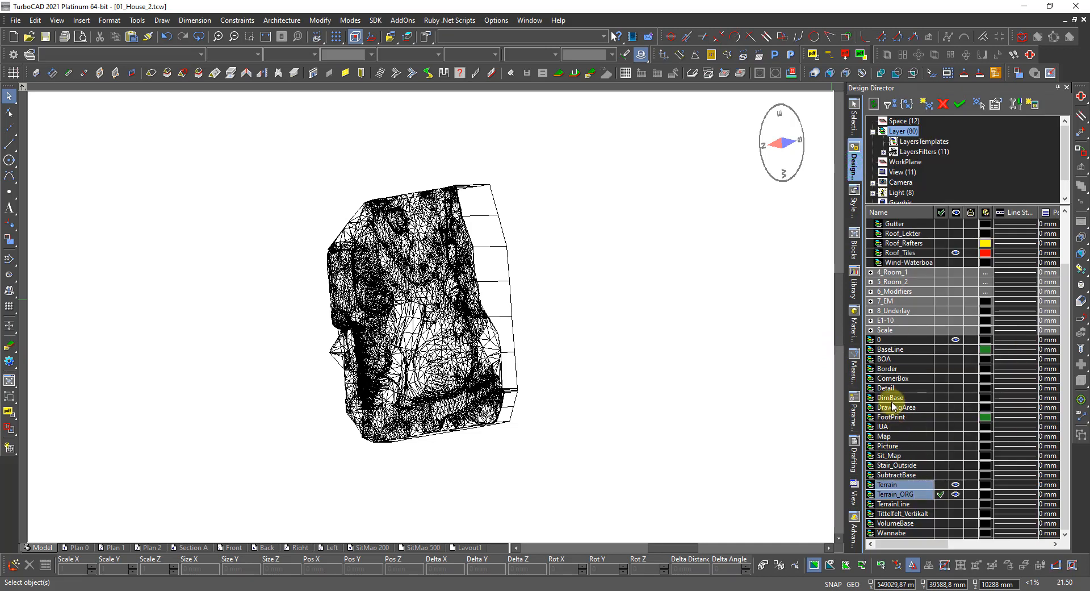
left_click(957, 504)
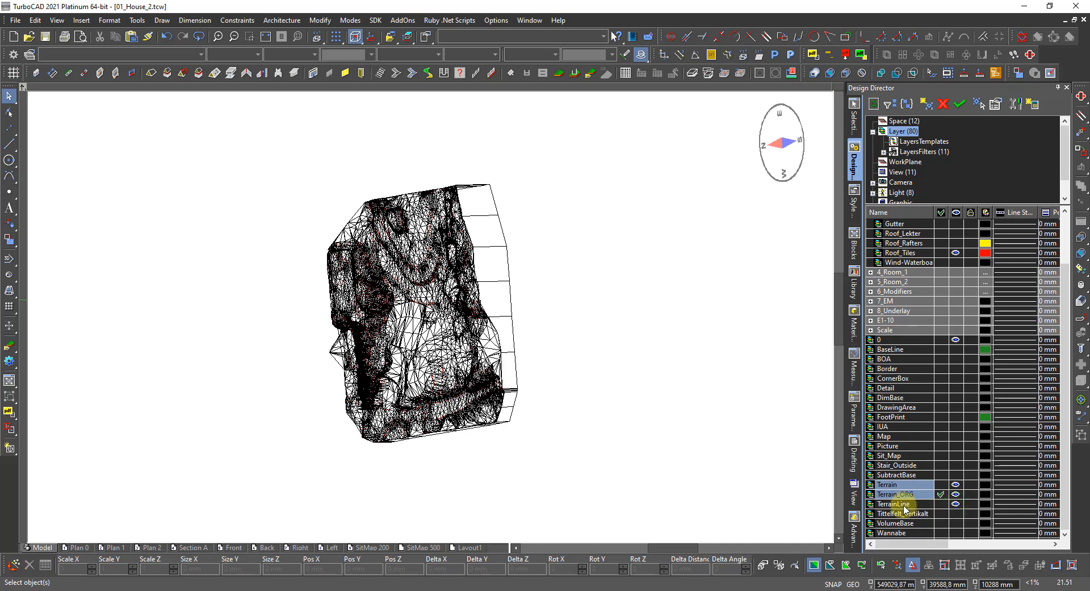
left_click(904, 506)
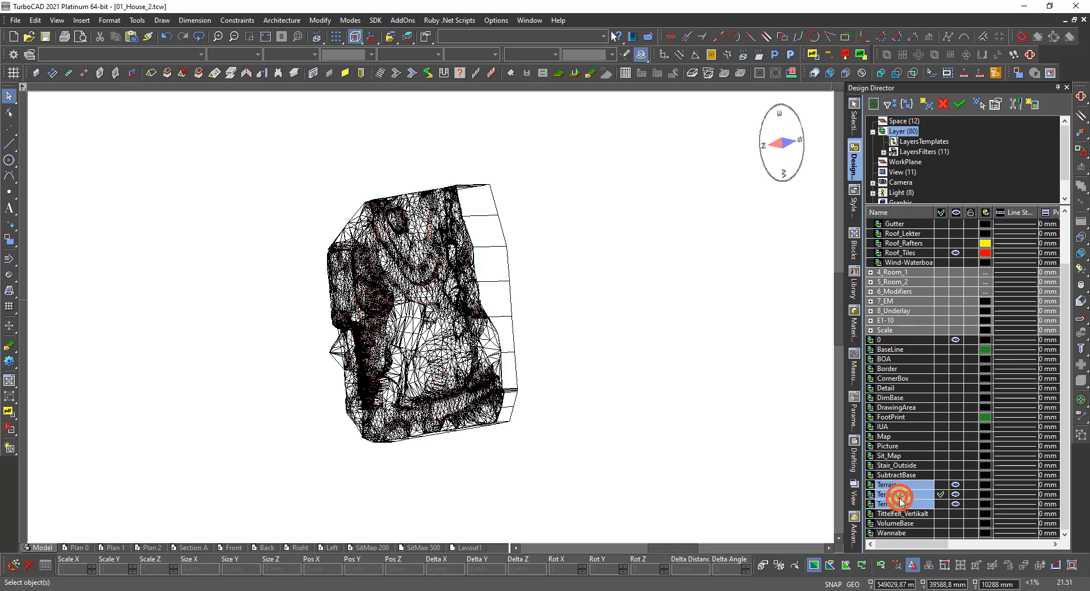
Select all objects on the terrain layers and lower them by Delta Z −15562 mm.
right_click(900, 498)
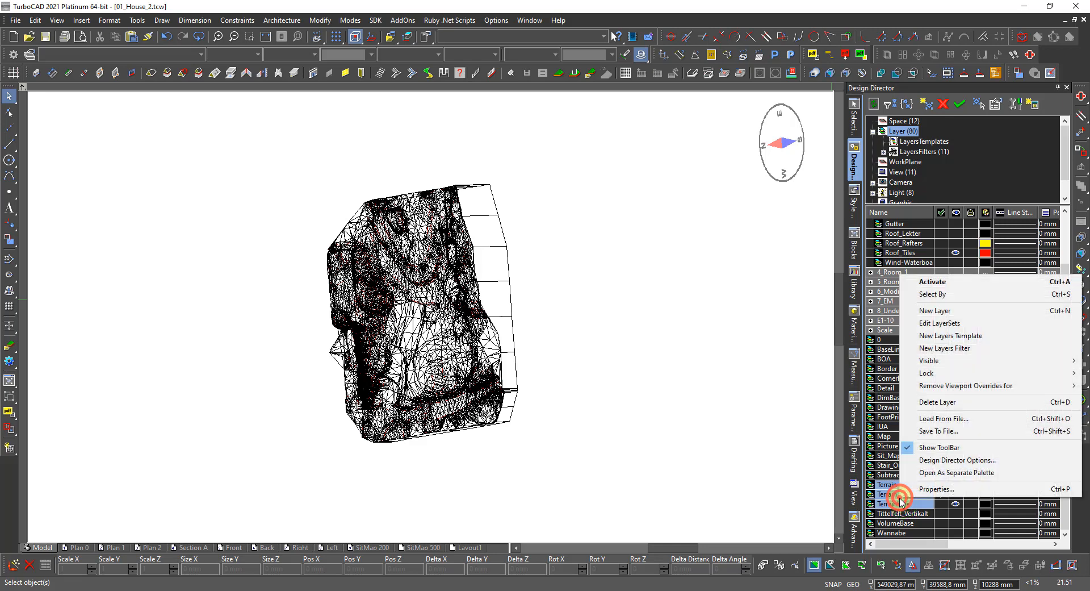
left_click(964, 295)
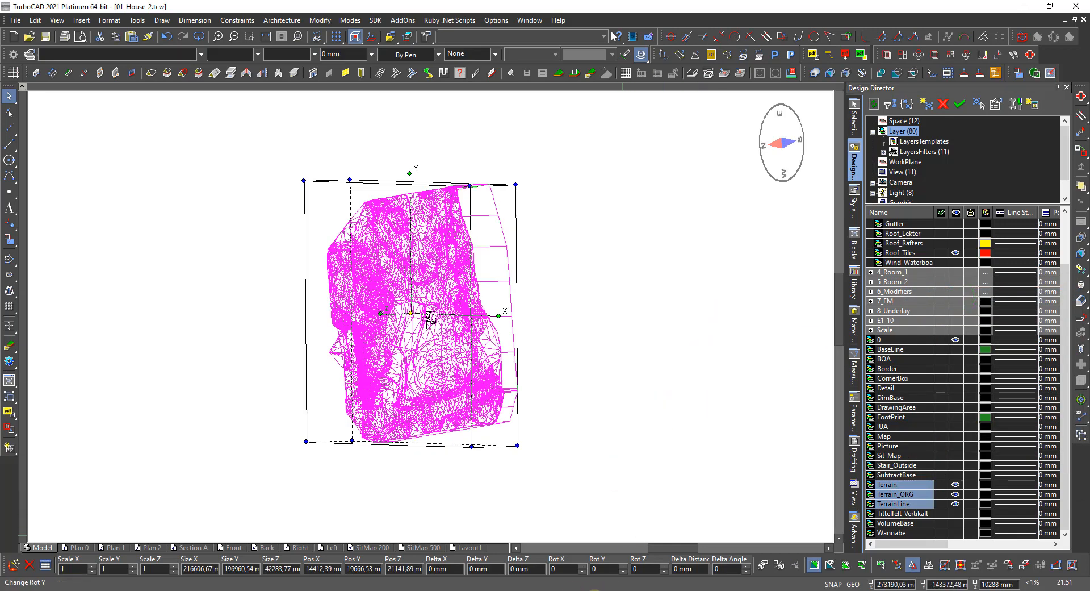
left_click(533, 569)
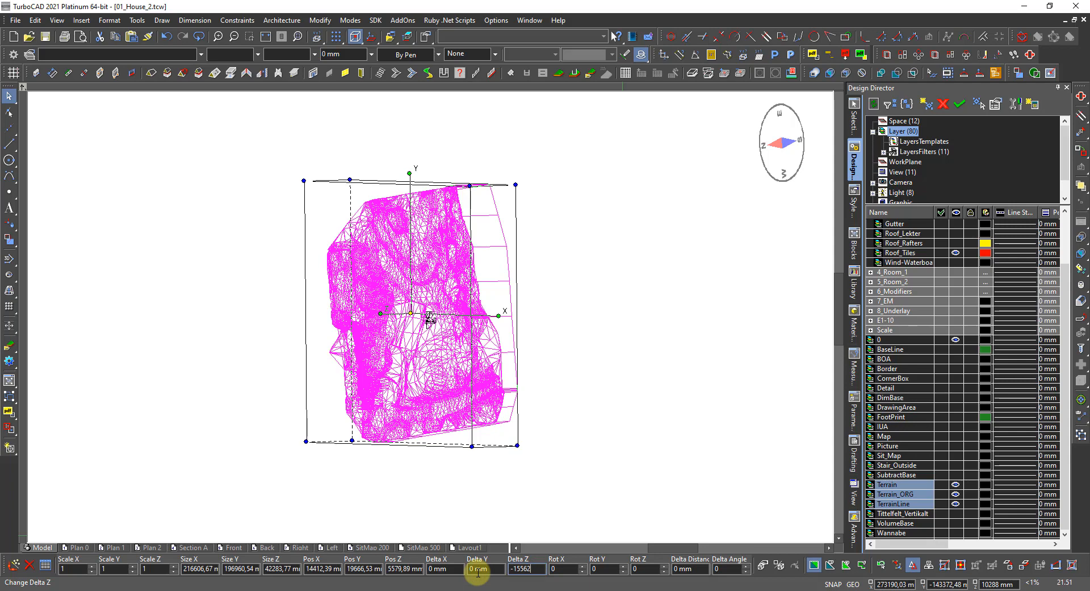
key("Return")
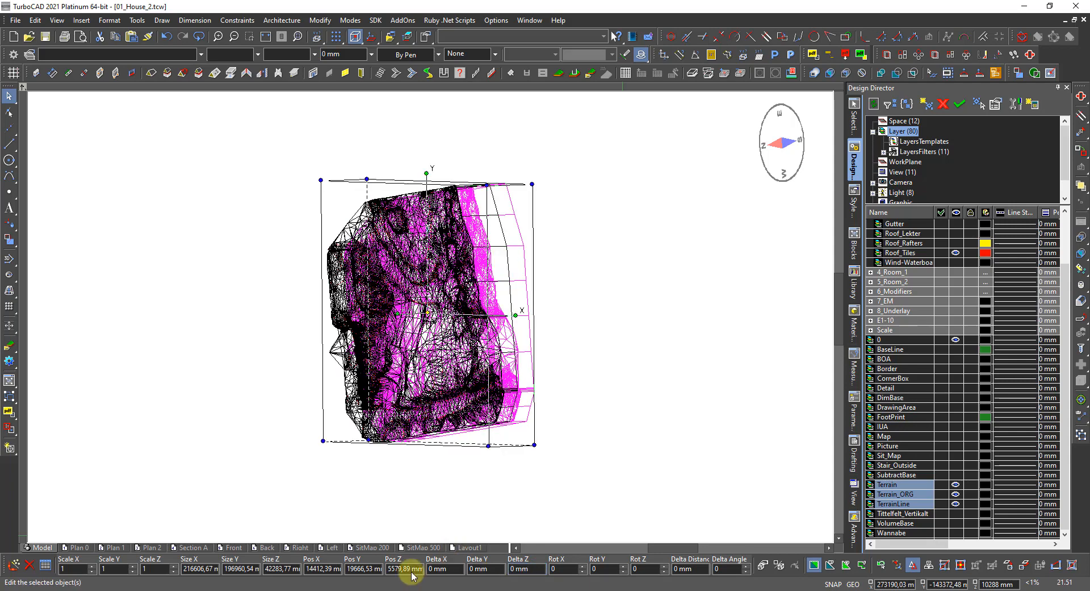
left_click(427, 520)
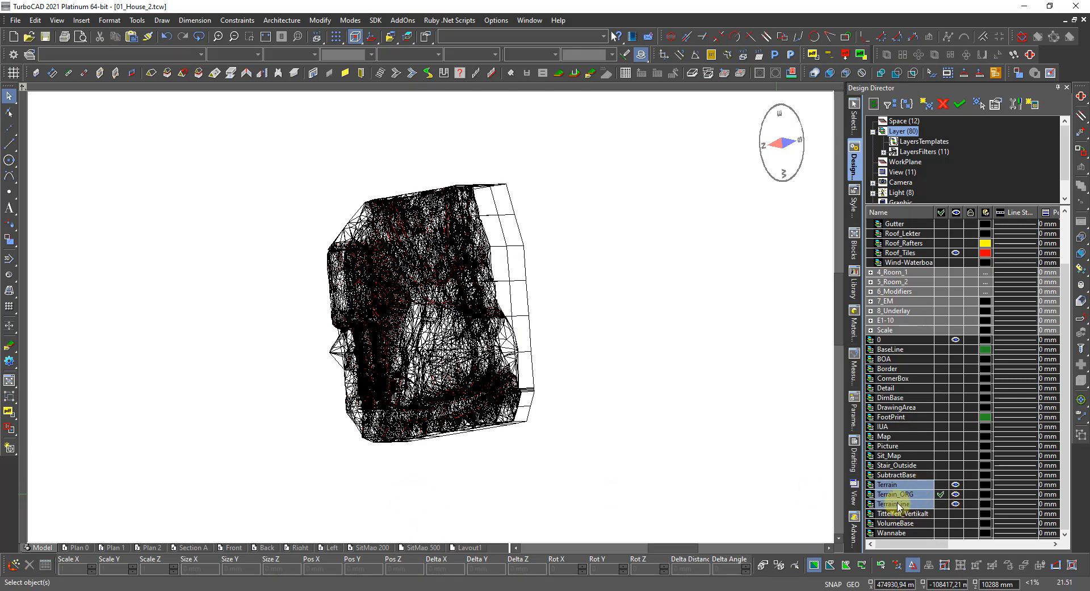
Hide the terrain layers, then make Terrain the only chosen, visible layer.
left_click(956, 504)
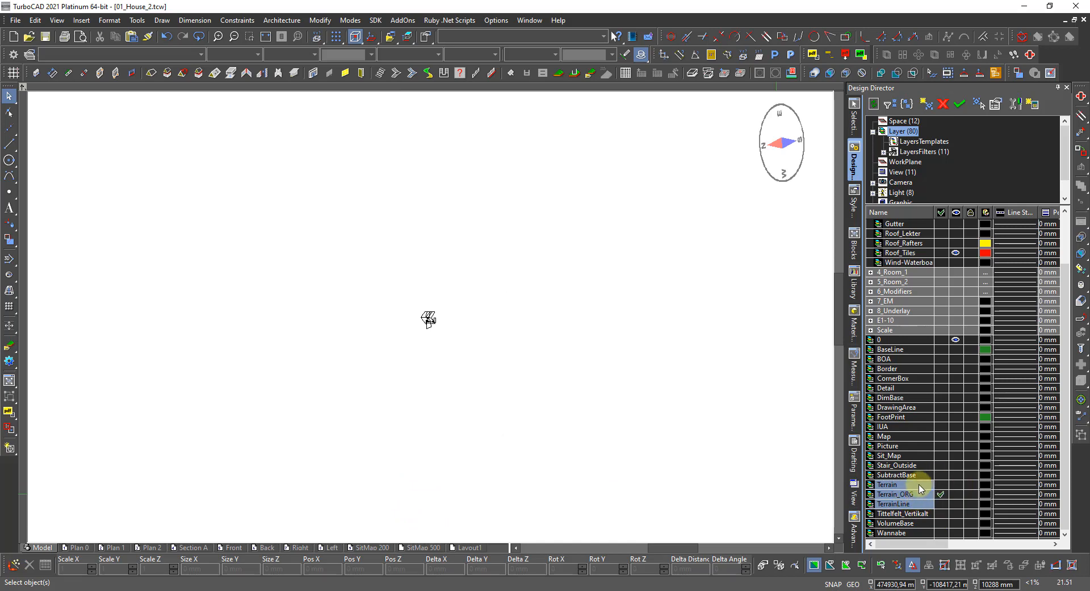
left_click(921, 485)
left_click(956, 484)
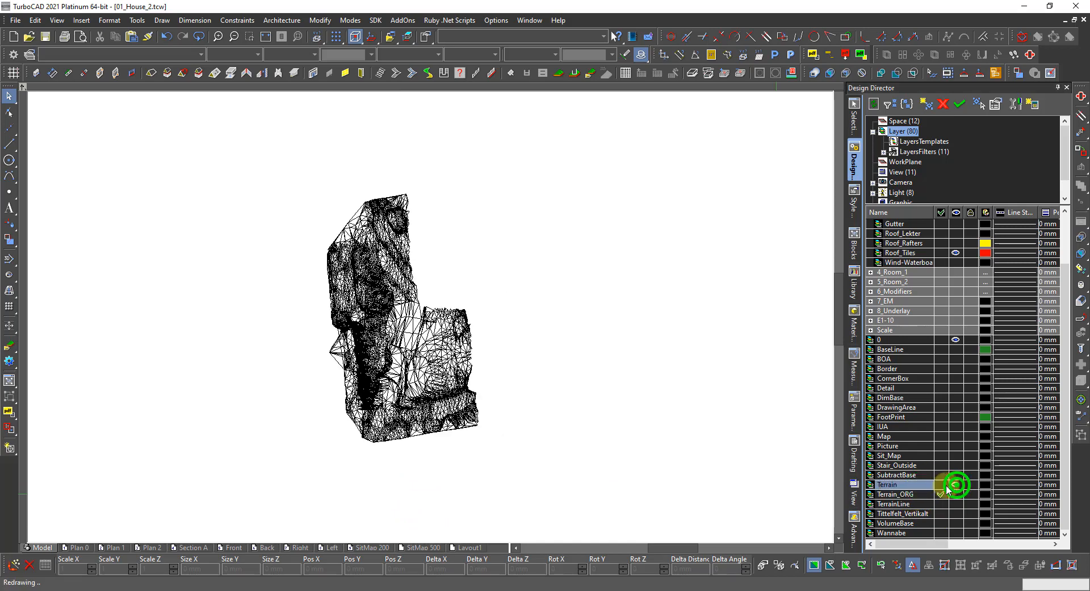
View the terrain from the southeast dimetric angle, change its wireframe rendering, and select the mesh.
right_click(432, 368)
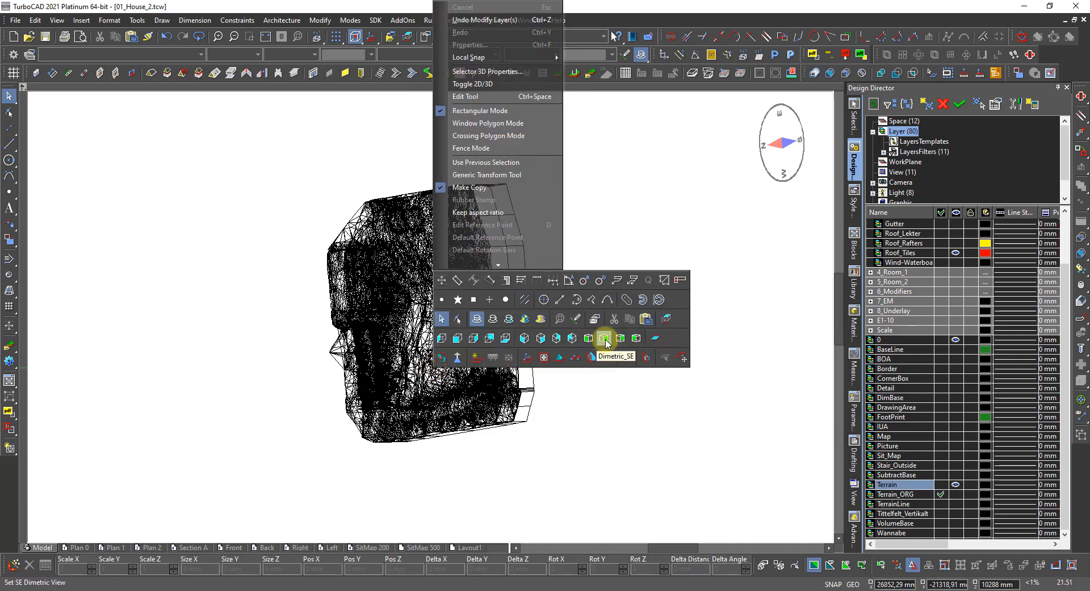
left_click(605, 340)
right_click(494, 331)
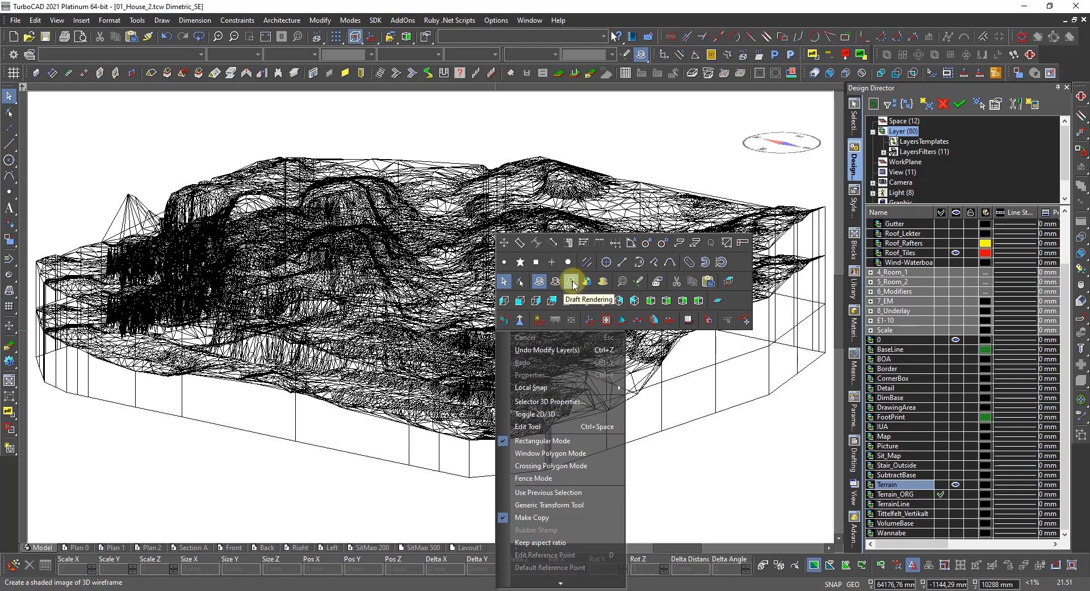
left_click(555, 280)
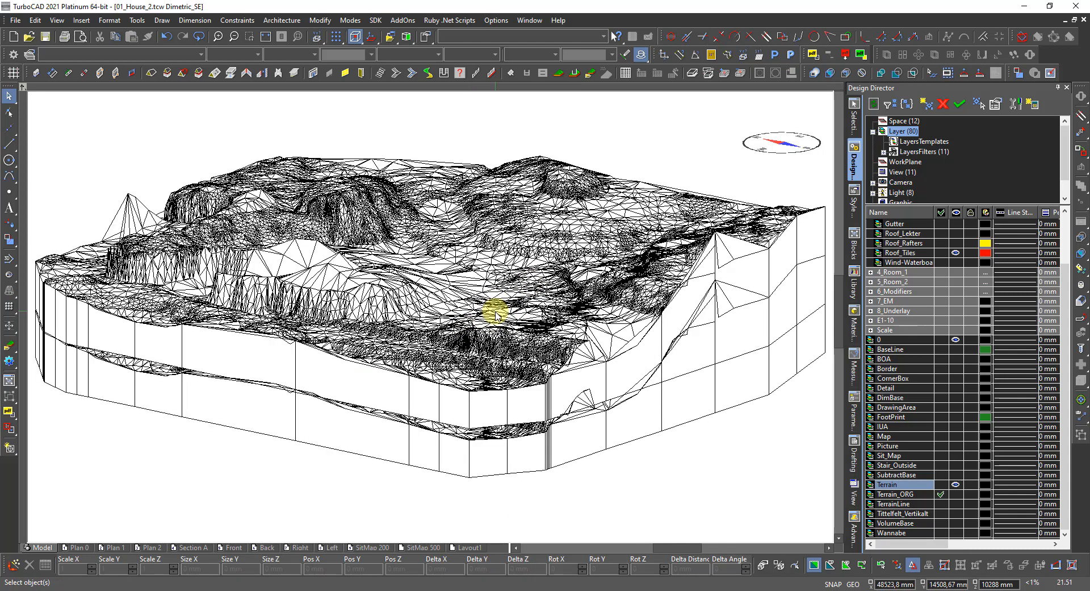
scroll(448, 368, "down", 2)
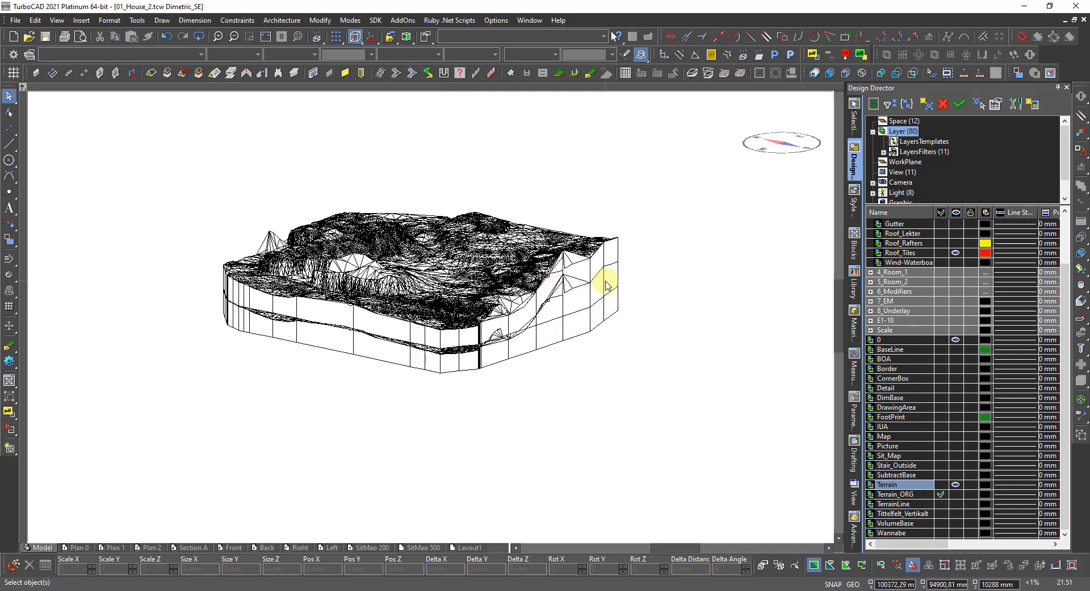
left_click(618, 246)
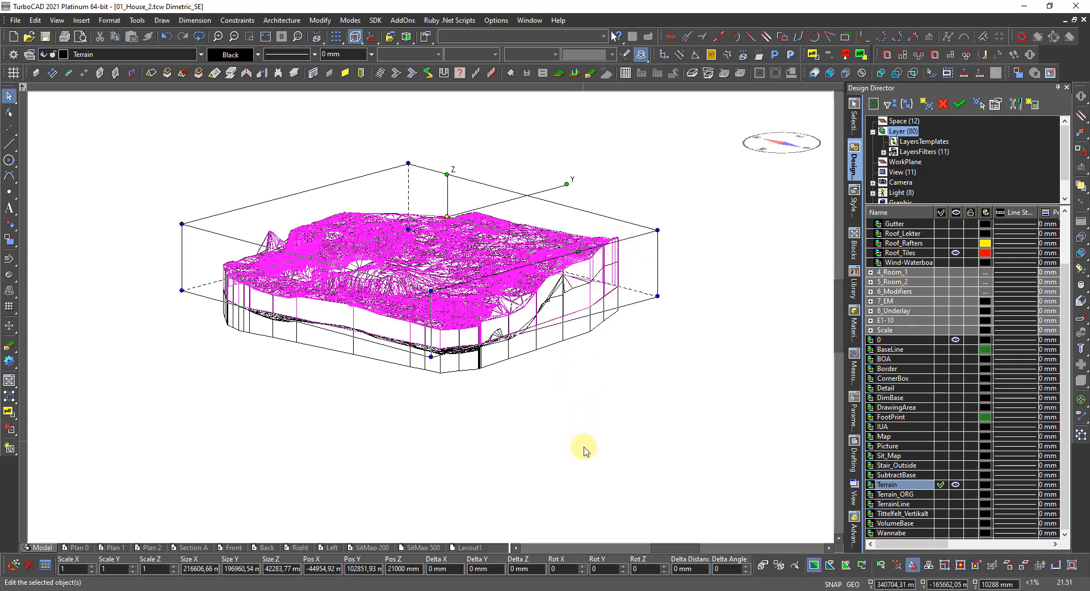
Lower the Terrain mesh by Delta Z −15562 mm to Pos Z 5438 mm, then deselect it.
left_click(534, 567)
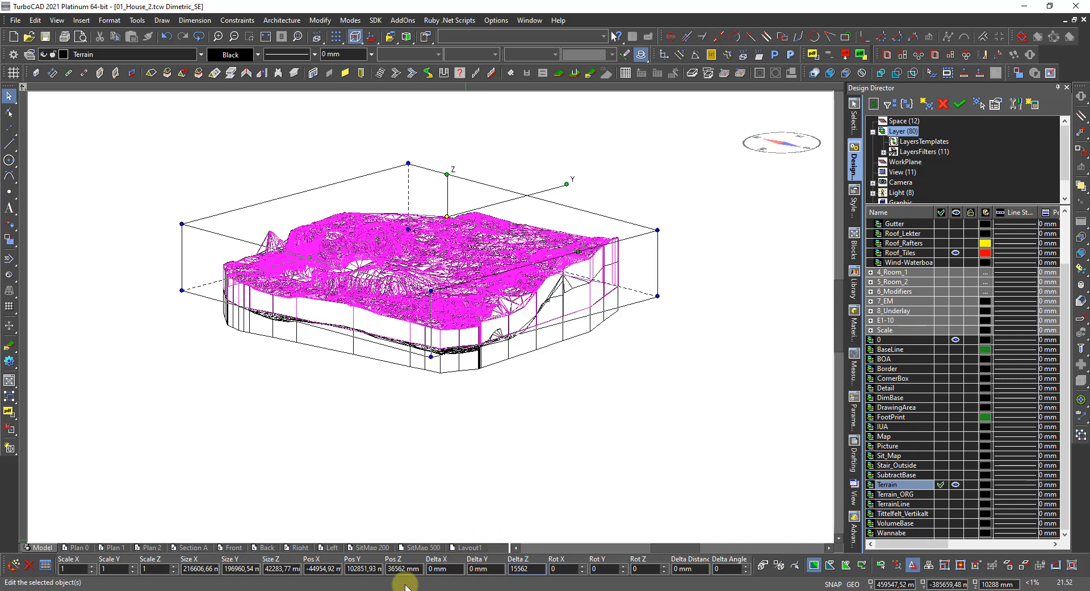
left_click(510, 568)
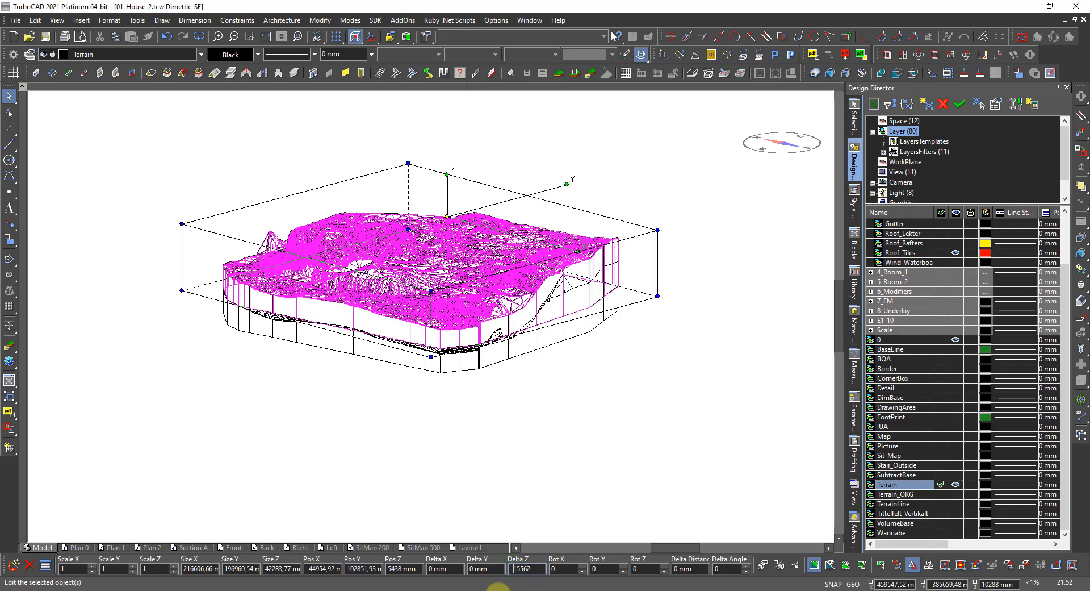
key("Return")
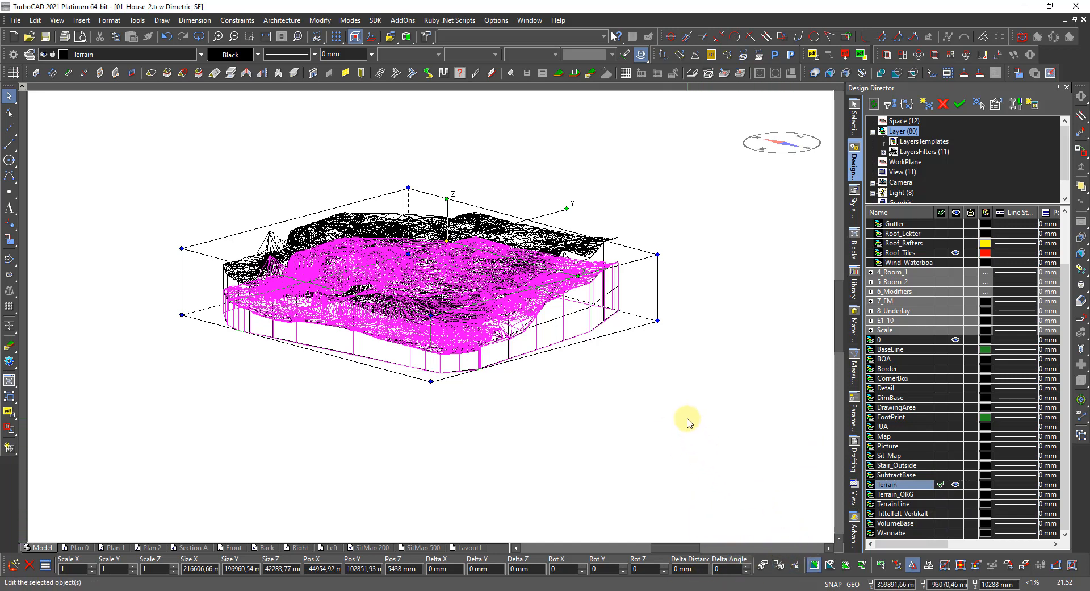
key("Delete")
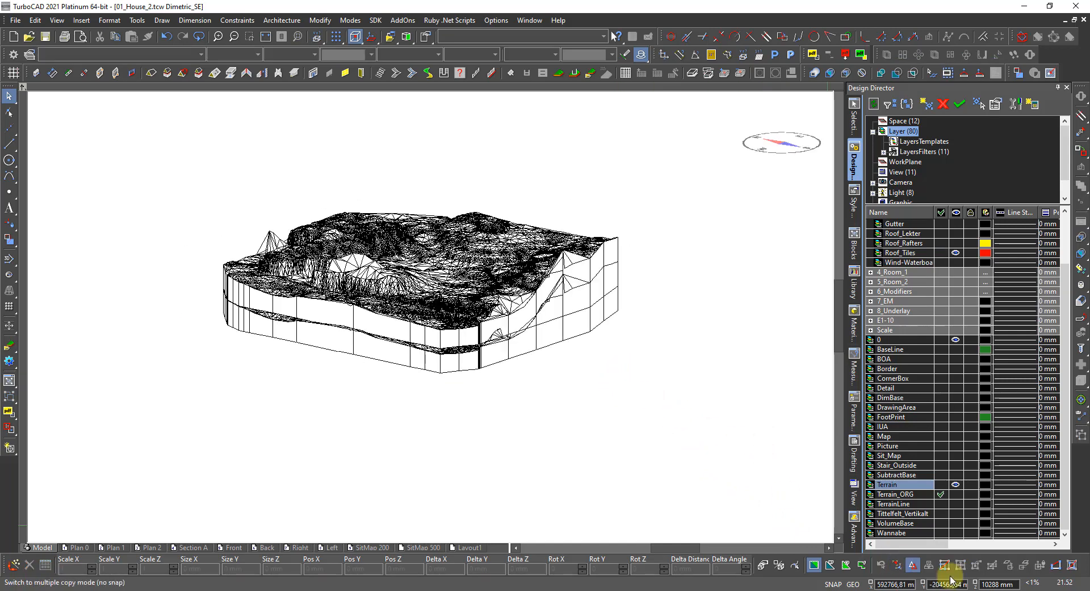
Turn on copy mode, window-select the terrain, and check its properties.
left_click(907, 566)
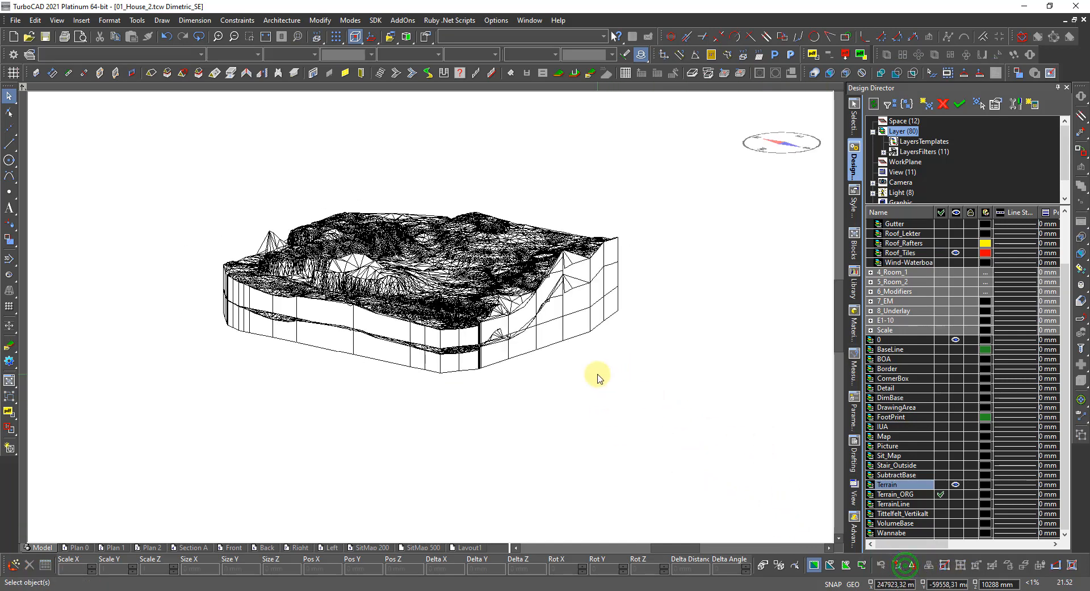
scroll(604, 282, "up", 1)
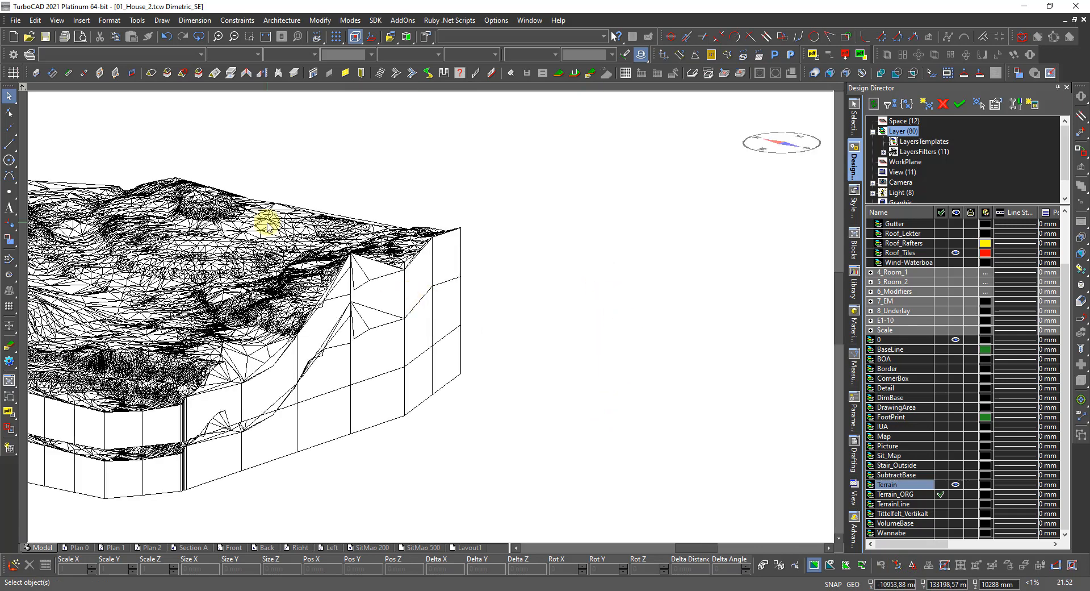
left_click(457, 396)
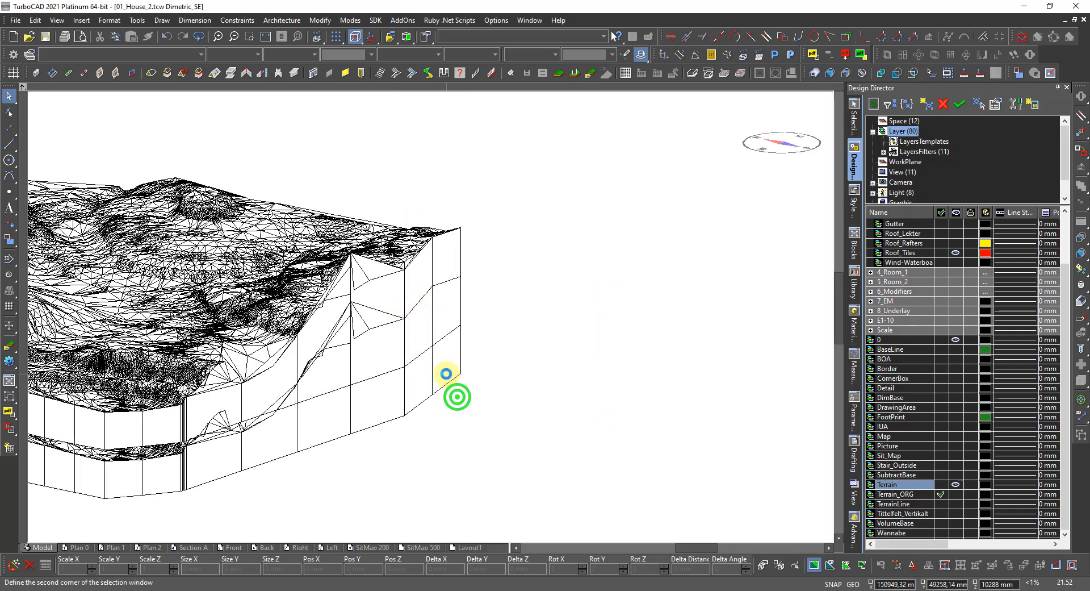
left_click(445, 373)
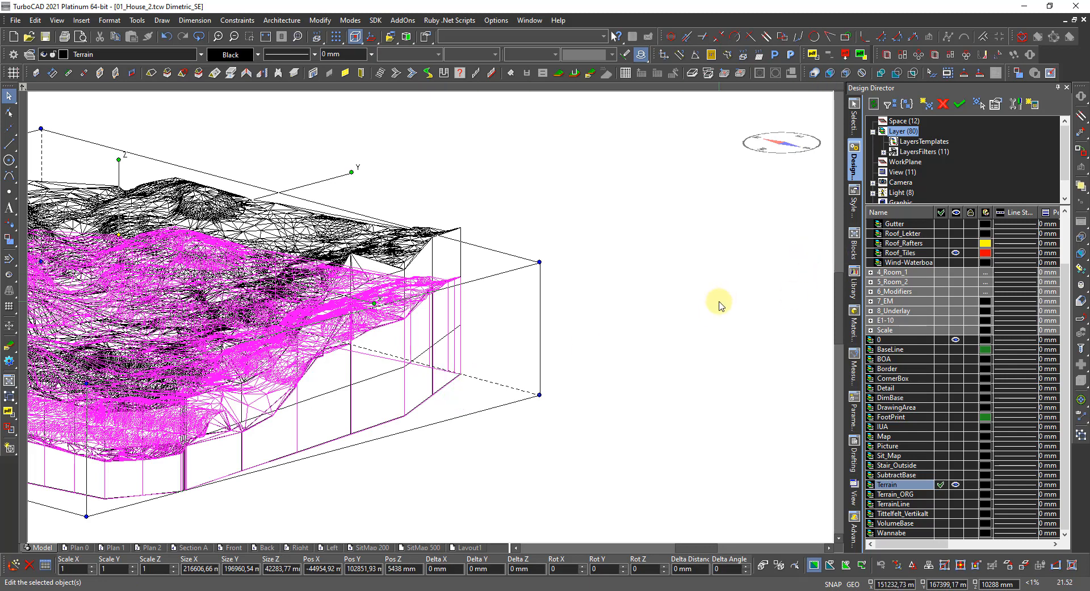
left_click(854, 118)
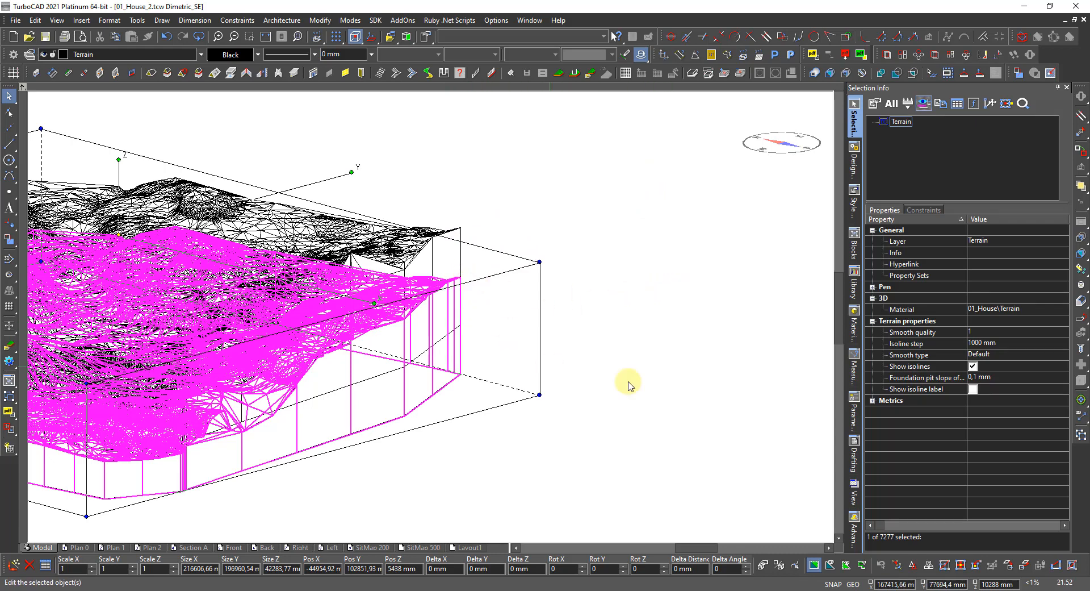
left_click(853, 162)
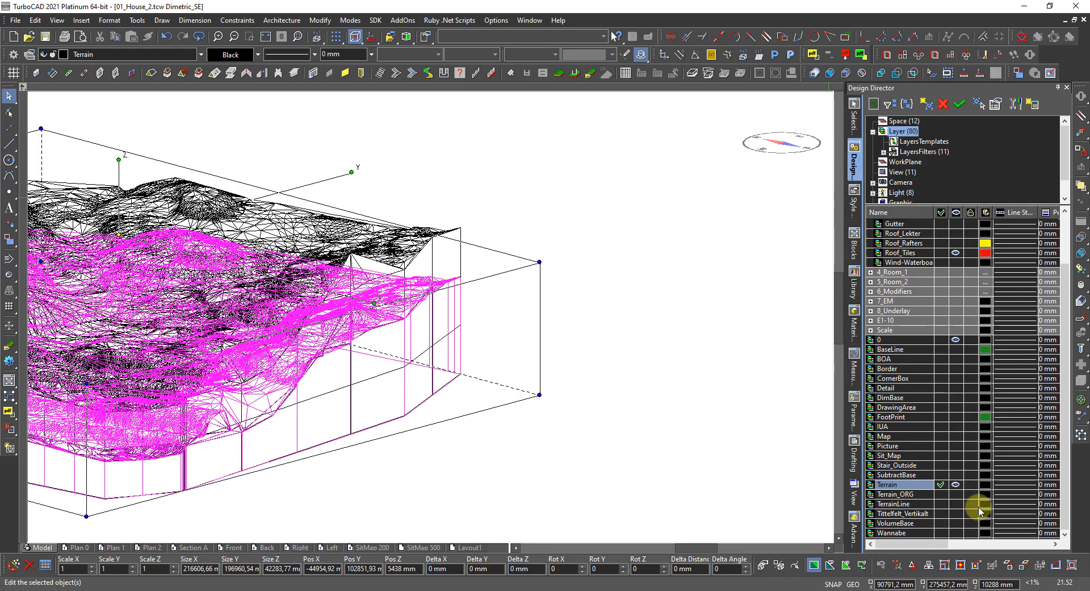
left_click(701, 438)
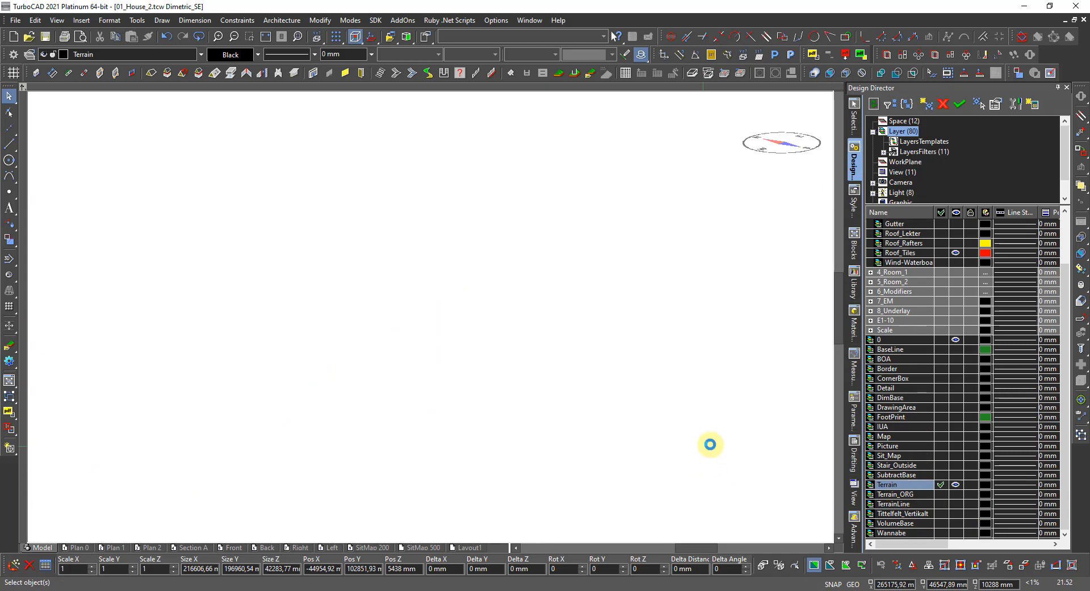
Make Terrain_ORG current and visible, then window-select both terrain meshes.
left_click(942, 494)
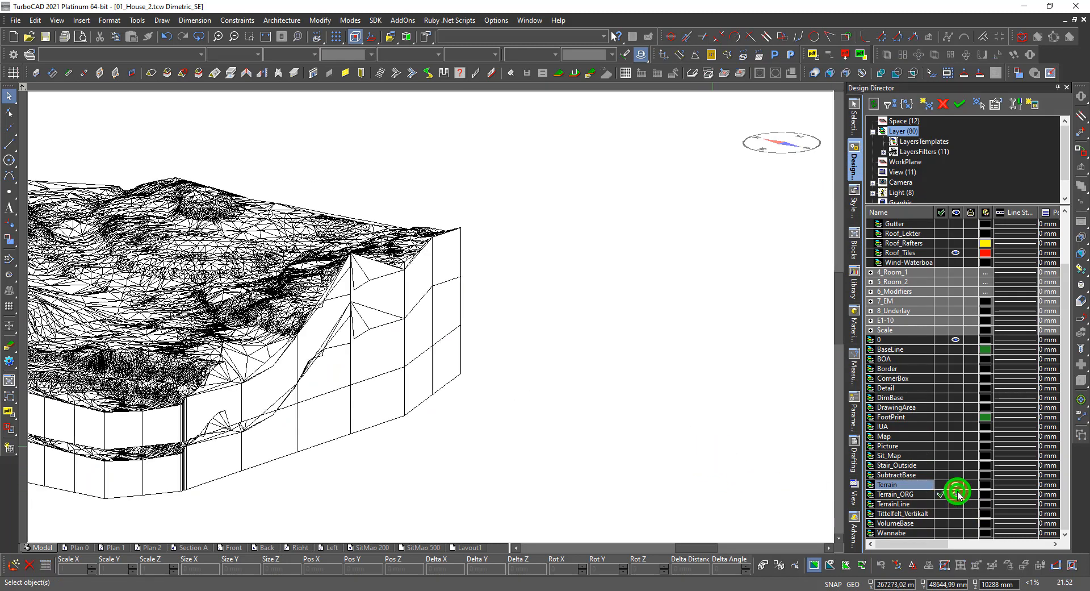
left_click(957, 494)
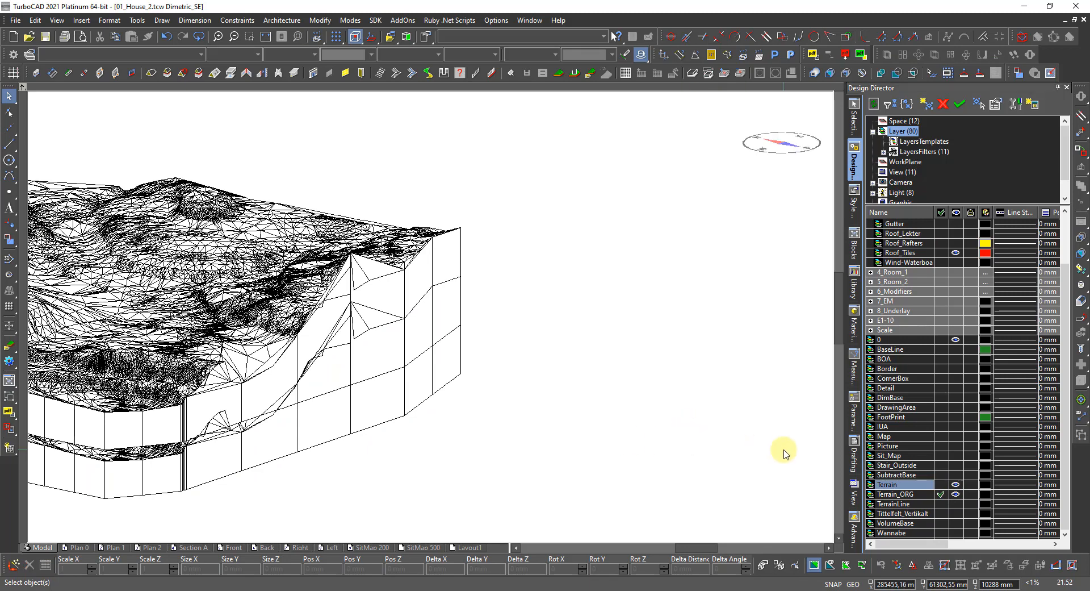
left_click_drag(471, 399, 438, 367)
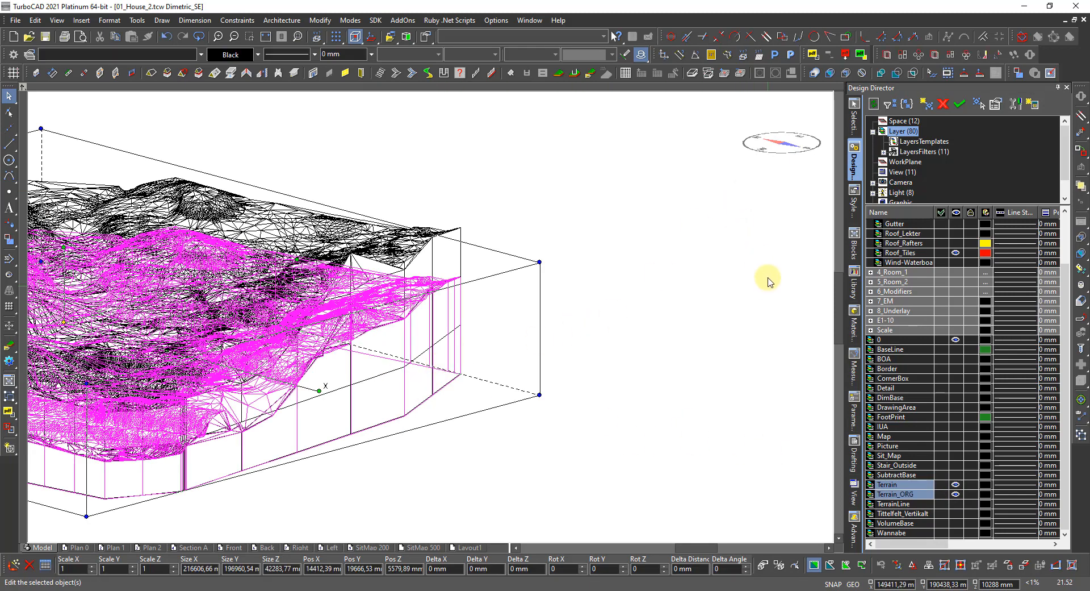
Review the two Terrain objects in Selection Info, reselect them, then clear the selection.
left_click(854, 122)
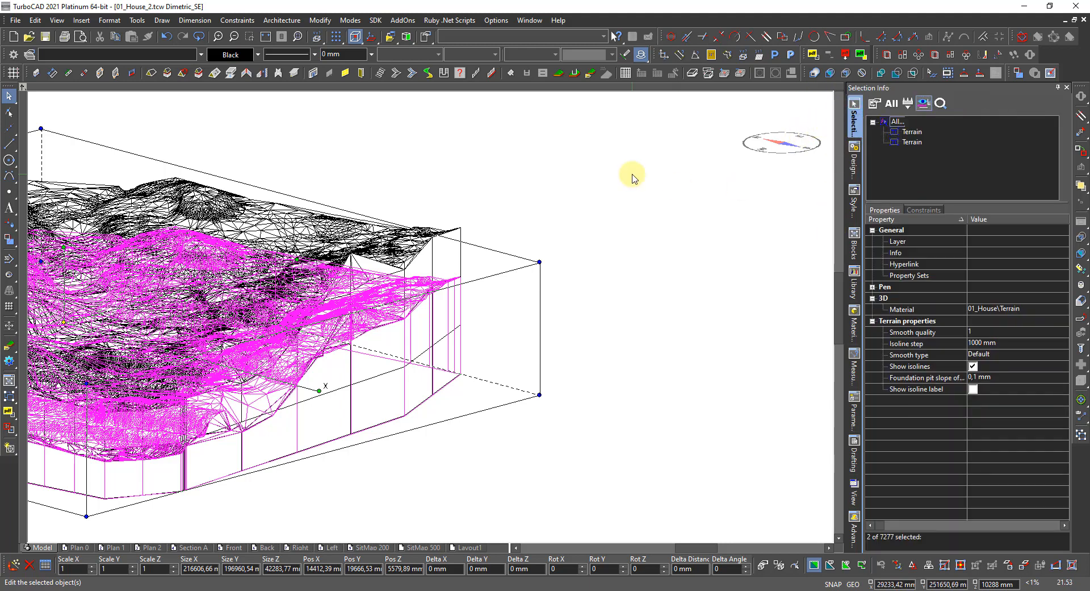
left_click(406, 458)
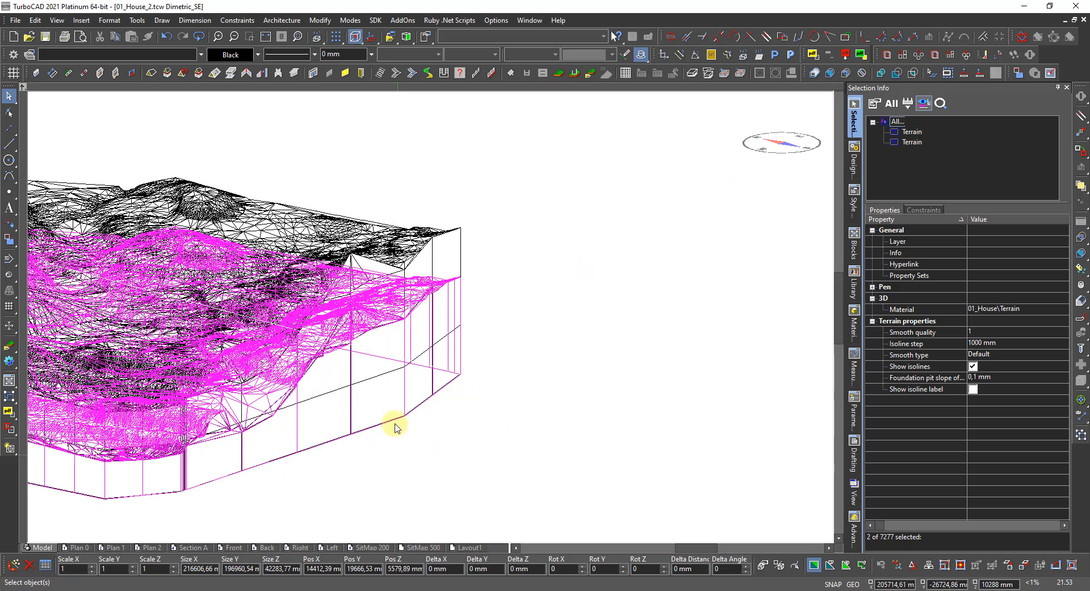
left_click(445, 237)
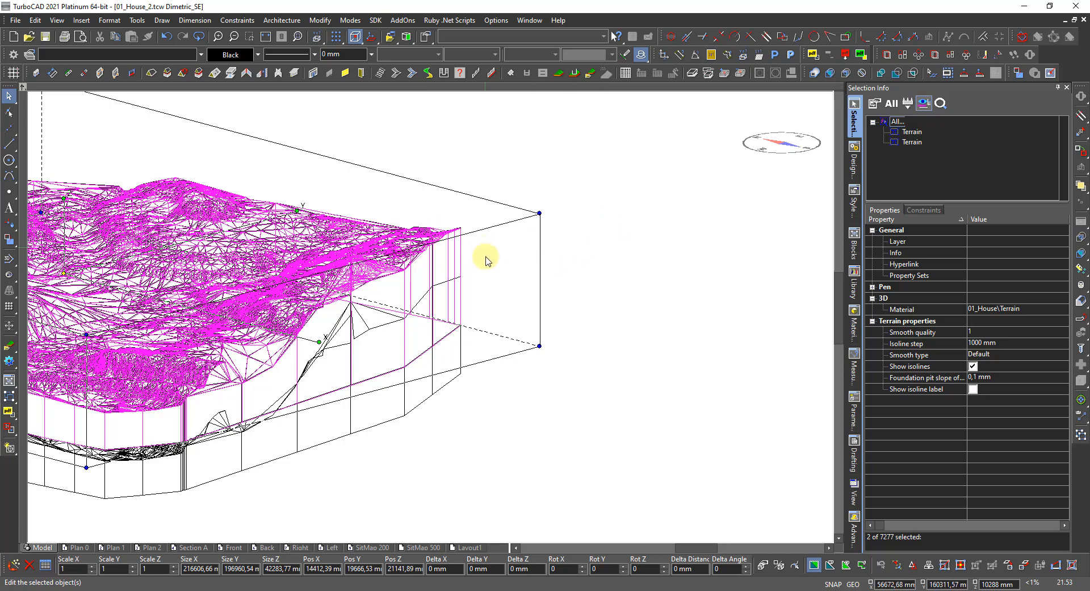
left_click(576, 322)
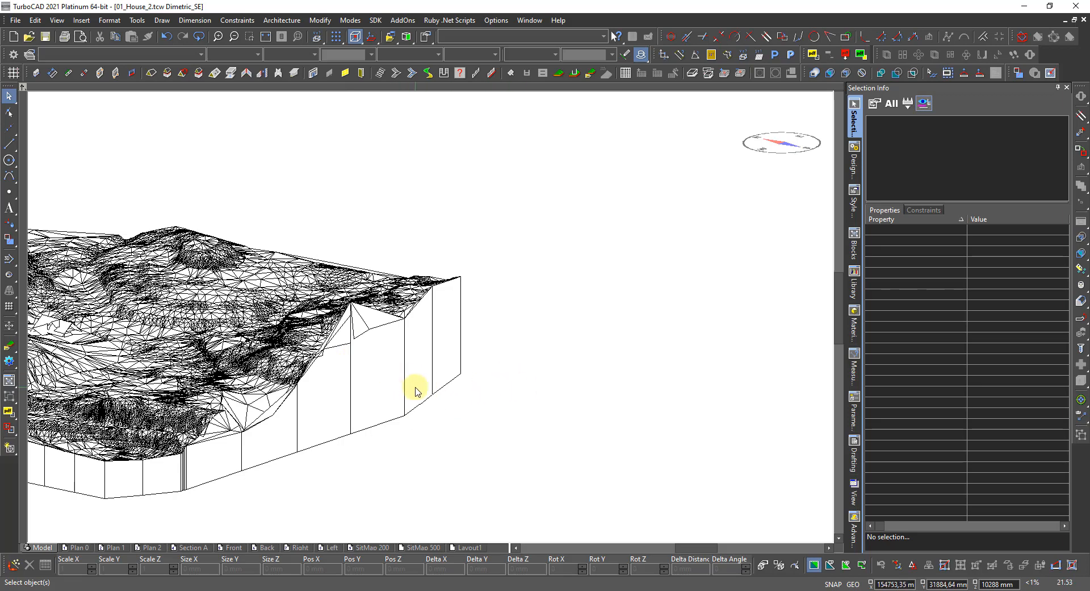
scroll(415, 380, "down", 2)
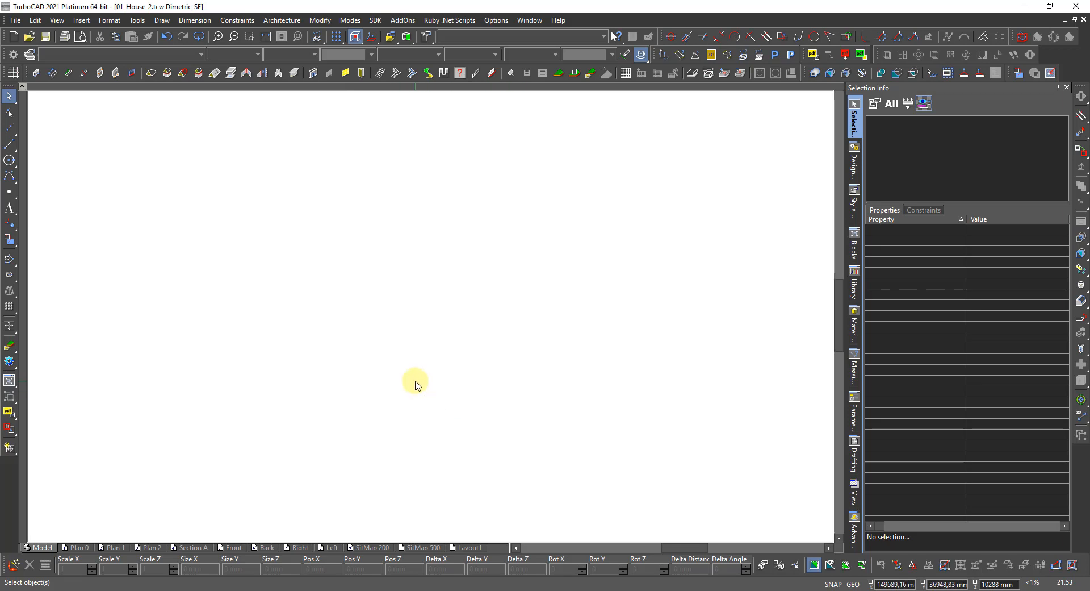
scroll(462, 333, "up", 2)
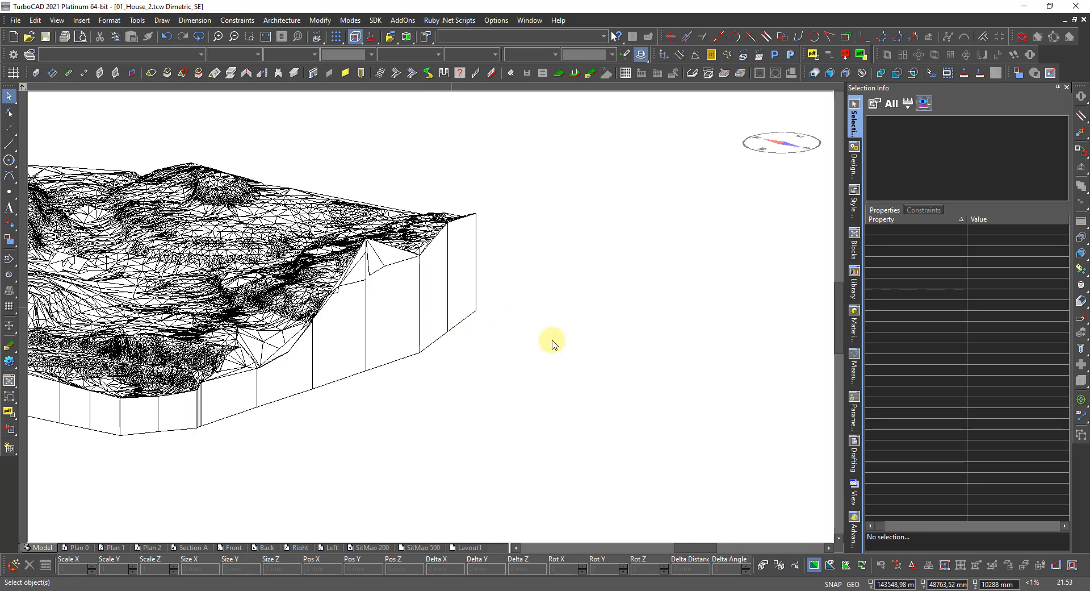
Hide and lock the Terrain_ORG layer and hide the Terrain layer.
left_click(851, 165)
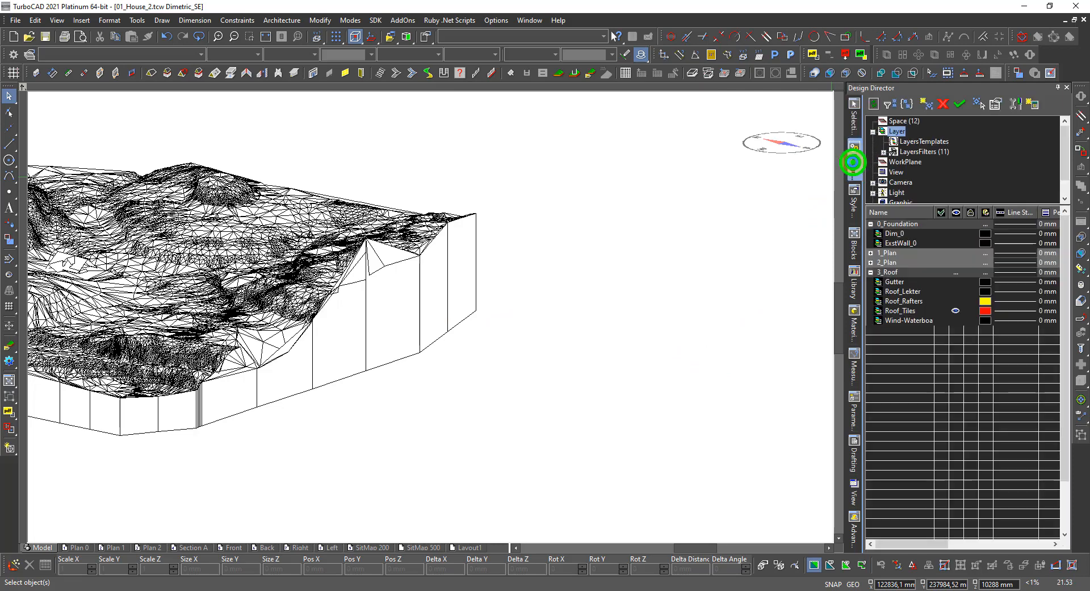
scroll(879, 453, "down", 2)
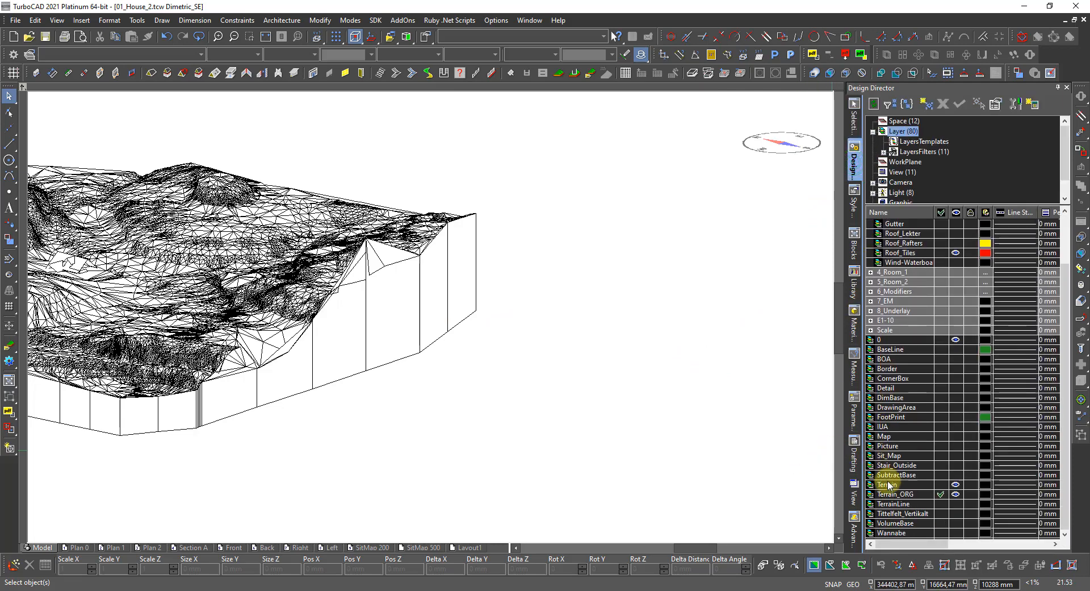
left_click(956, 494)
left_click(957, 494)
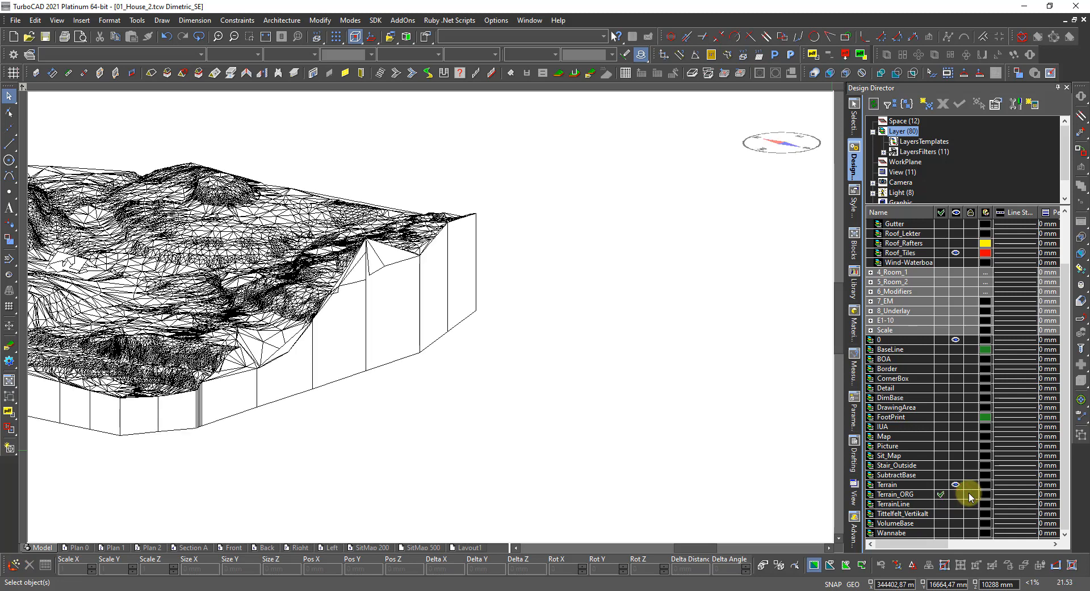
left_click(974, 495)
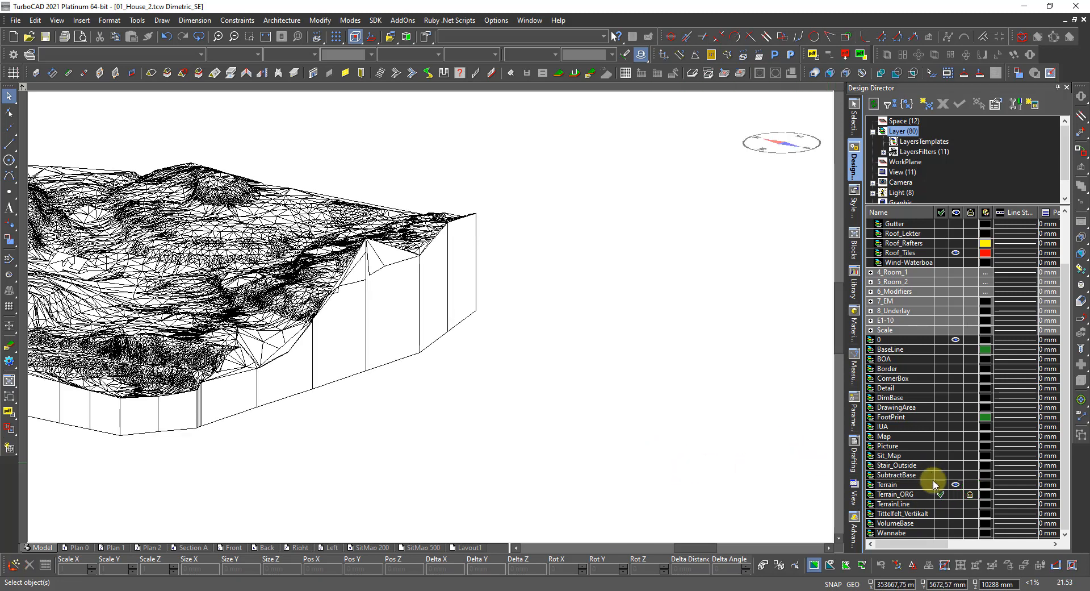
left_click(955, 484)
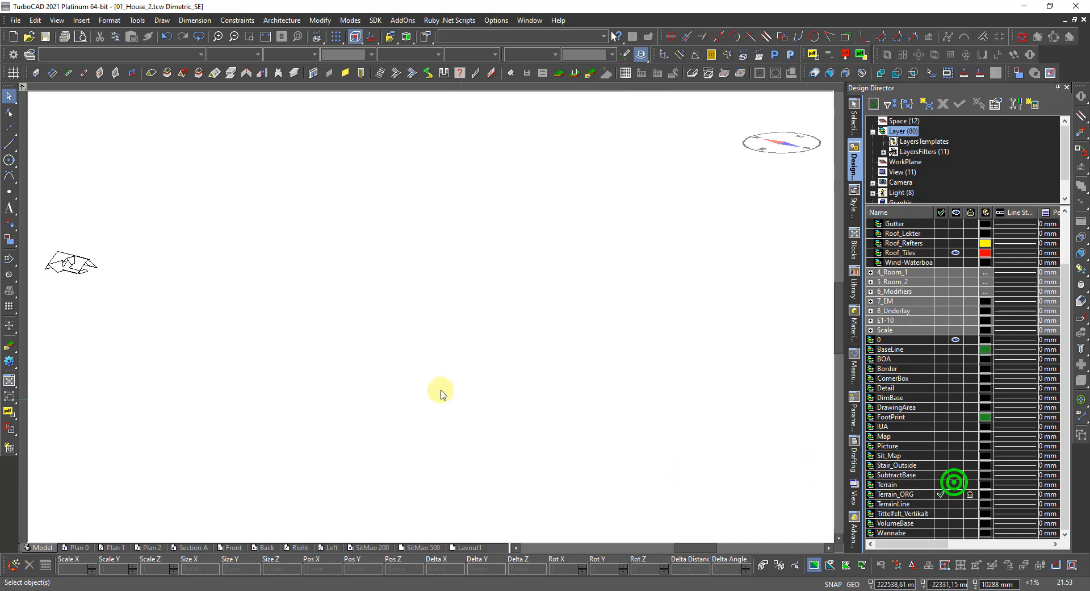
Switch the display to wireframe and show the red TerrainLine contour layer.
right_click(304, 361)
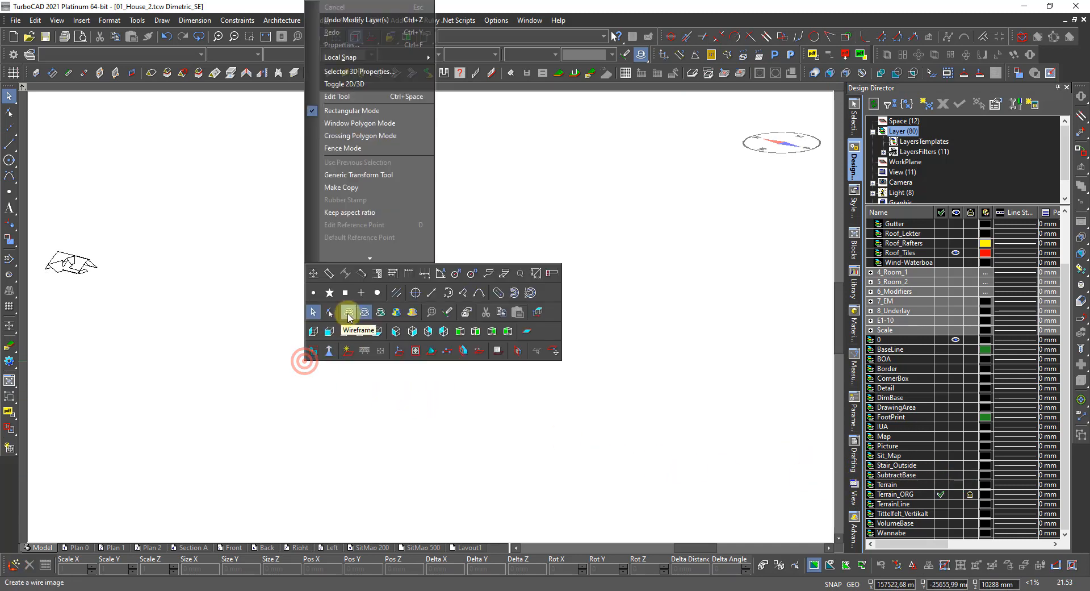
left_click(347, 313)
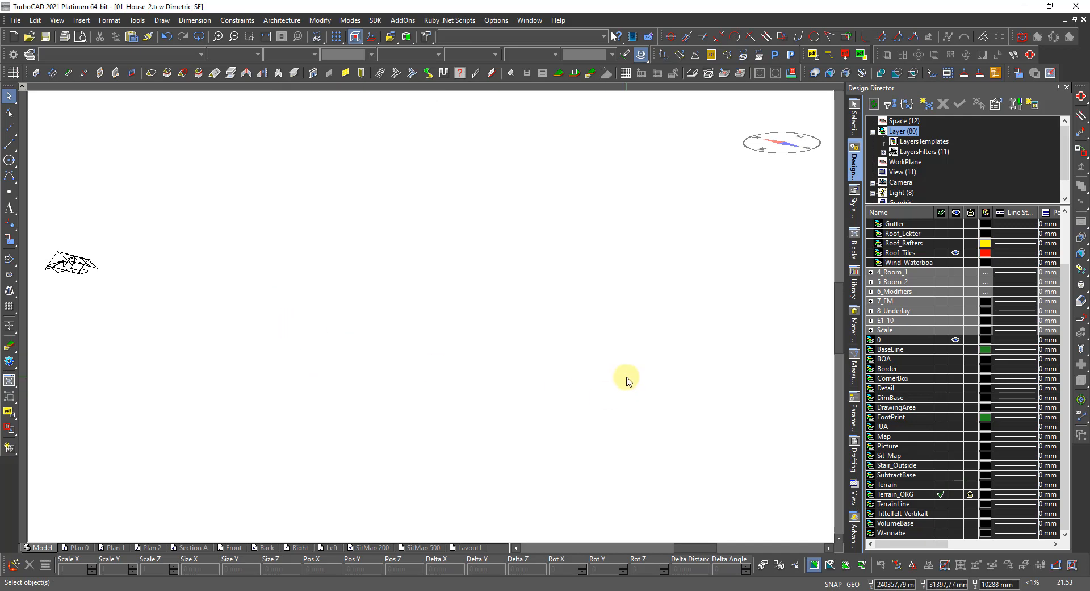
left_click(956, 504)
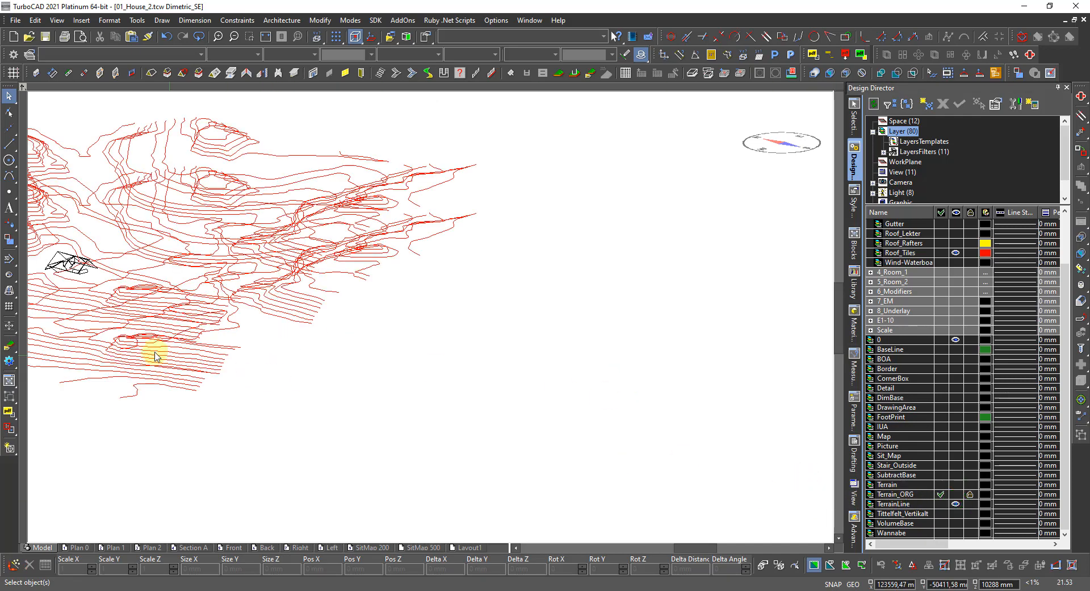
Orbit to a flat, side-on view of the red TerrainLine contours.
middle_click_drag(196, 363, 433, 321)
middle_click_drag(611, 312, 435, 318)
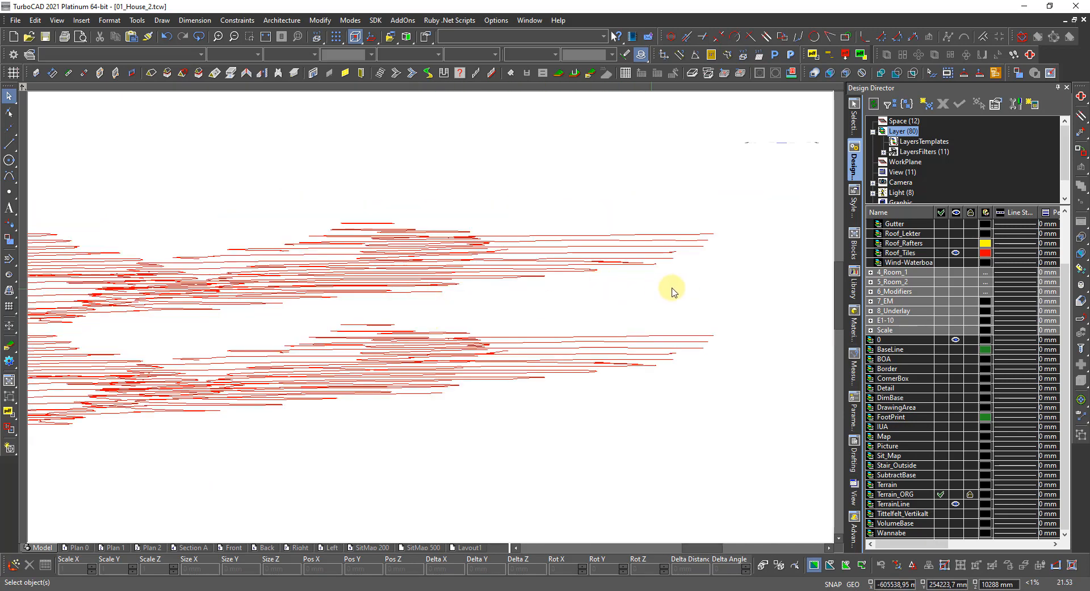
Window-select and delete two groups of far-off stray contour lines.
left_click(731, 291)
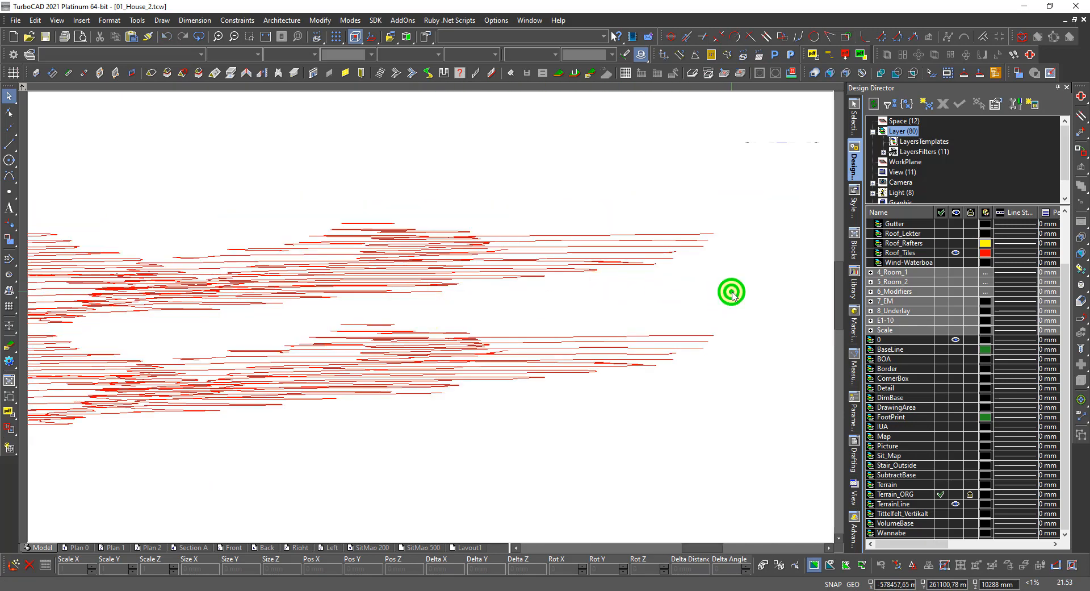
left_click(299, 203)
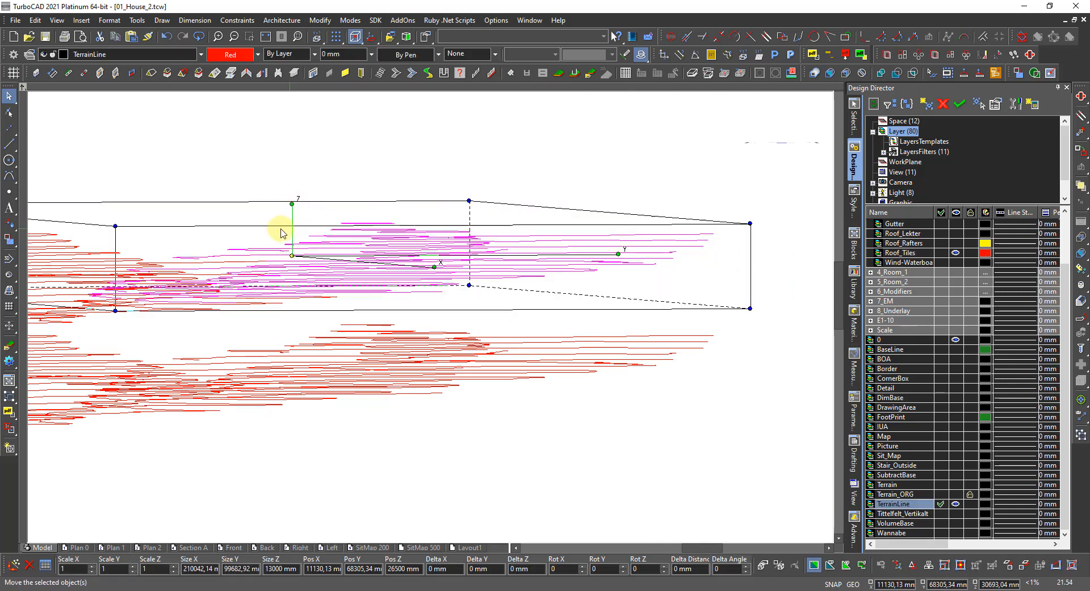
key("Delete")
left_click(279, 312)
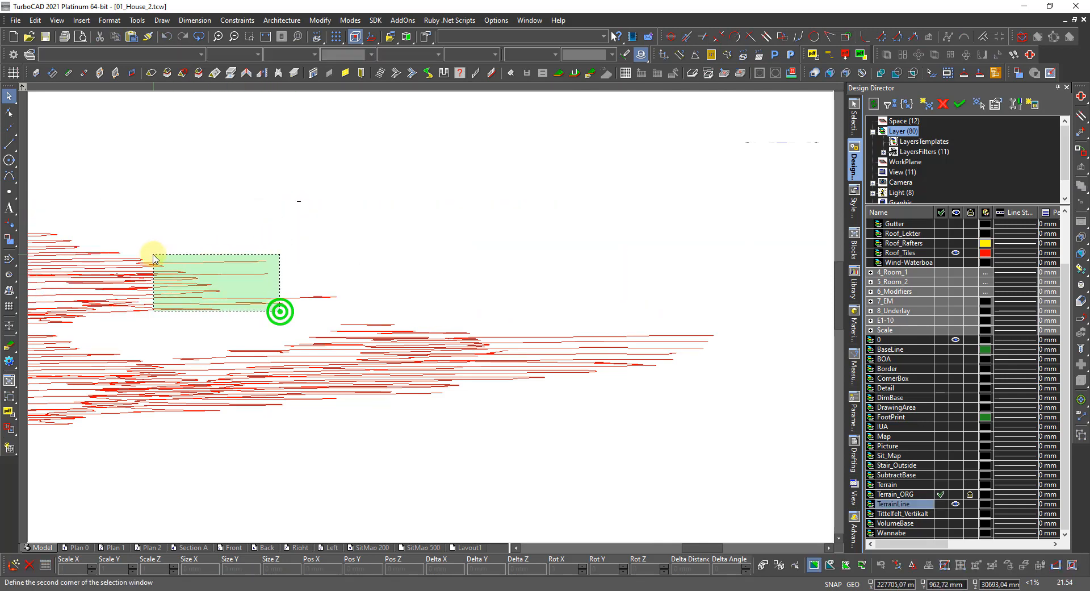
left_click(129, 242)
key("Delete")
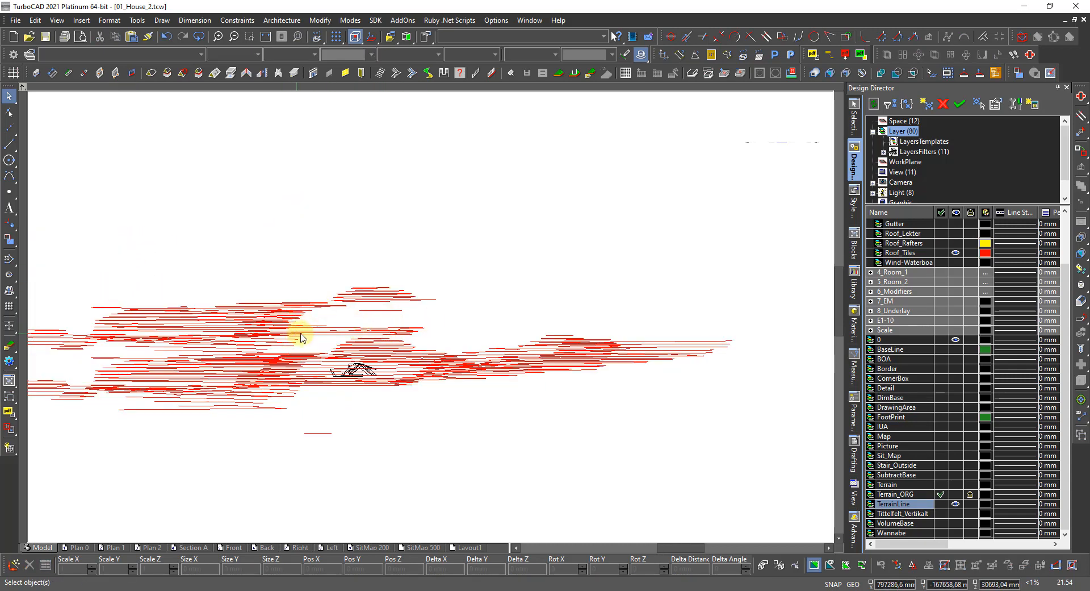
Zoom in and delete the upper band of stray contours.
scroll(435, 319, "up", 2)
scroll(514, 329, "up", 2)
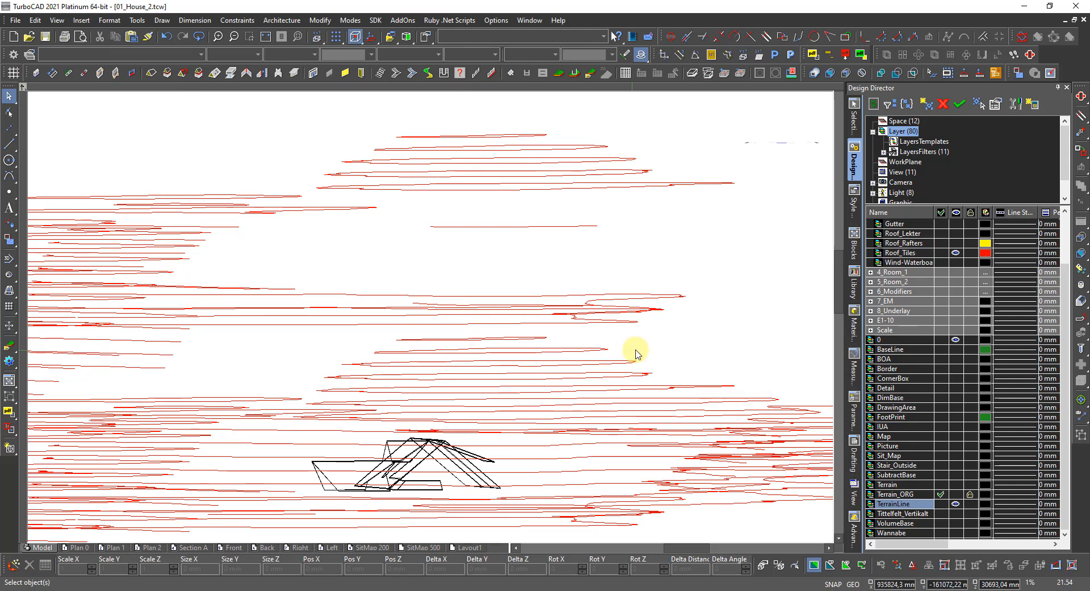
left_click(626, 331)
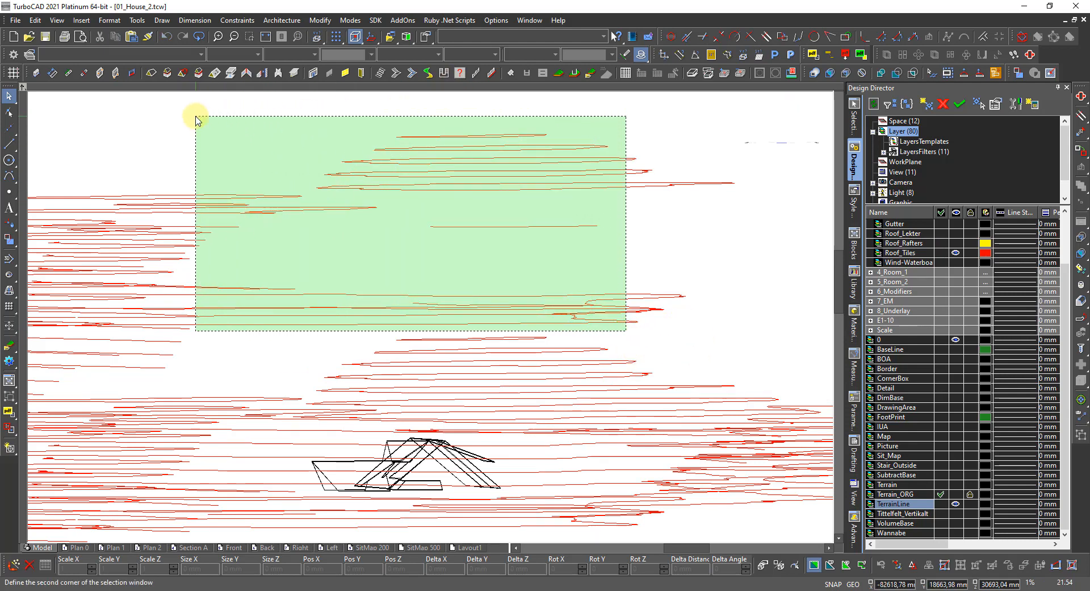
left_click(247, 118)
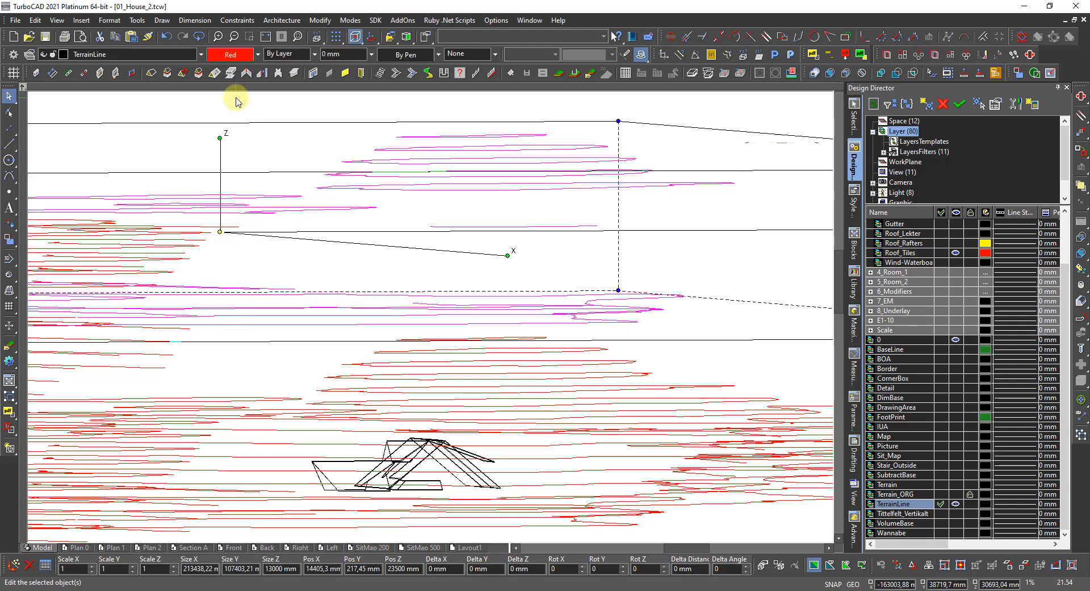
key("Delete")
Tilt the view to spread the contours, then delete the stray lines at upper left and left.
scroll(430, 322, "down", 5)
scroll(378, 367, "up", 3)
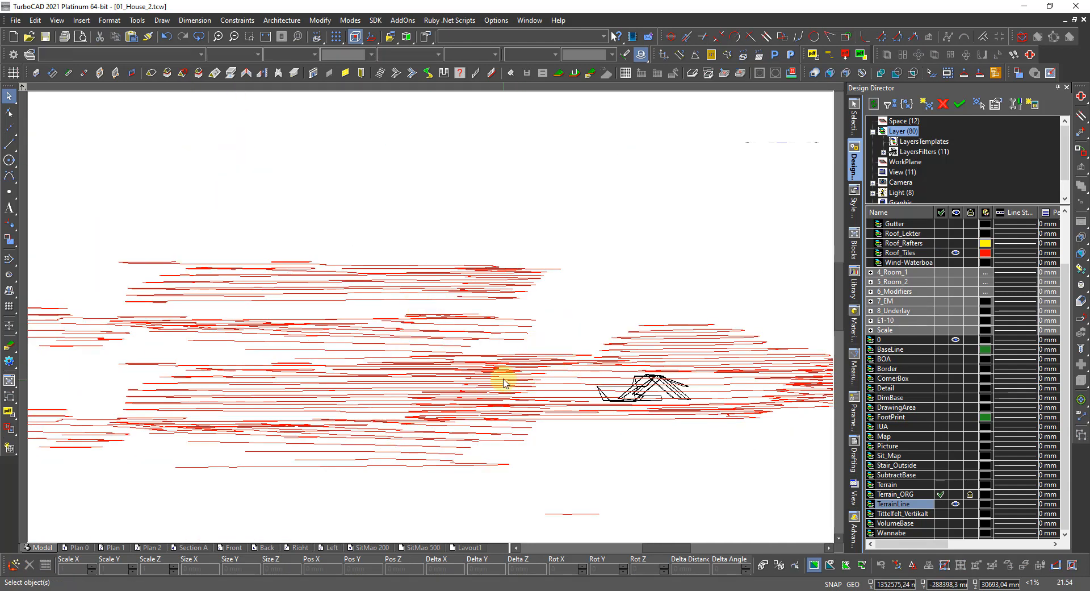
scroll(533, 358, "up", 5)
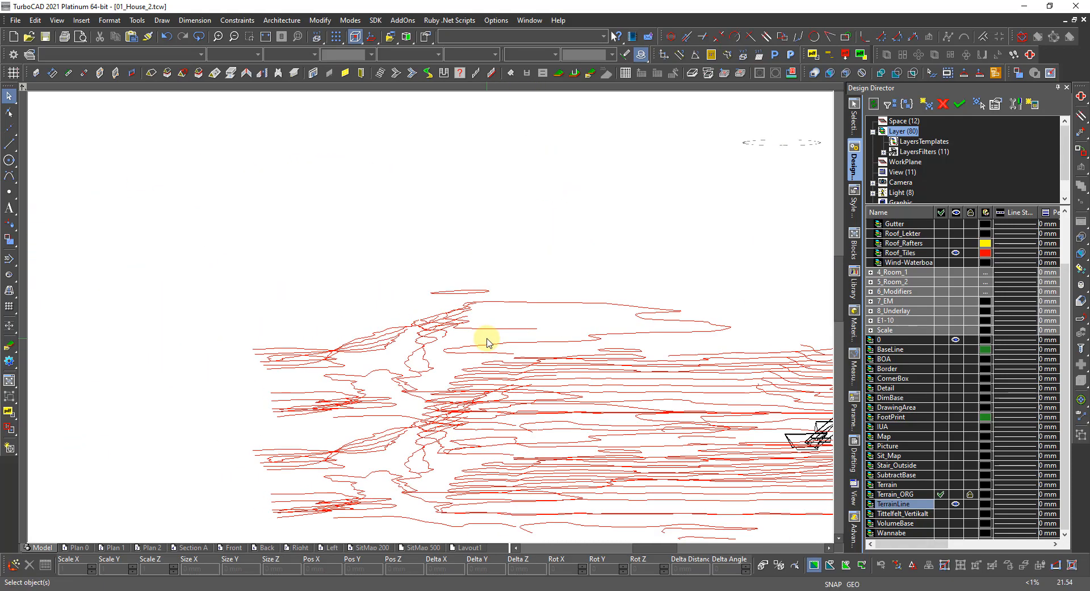
middle_click_drag(470, 345, 418, 363, "shift")
scroll(418, 365, "down", 3)
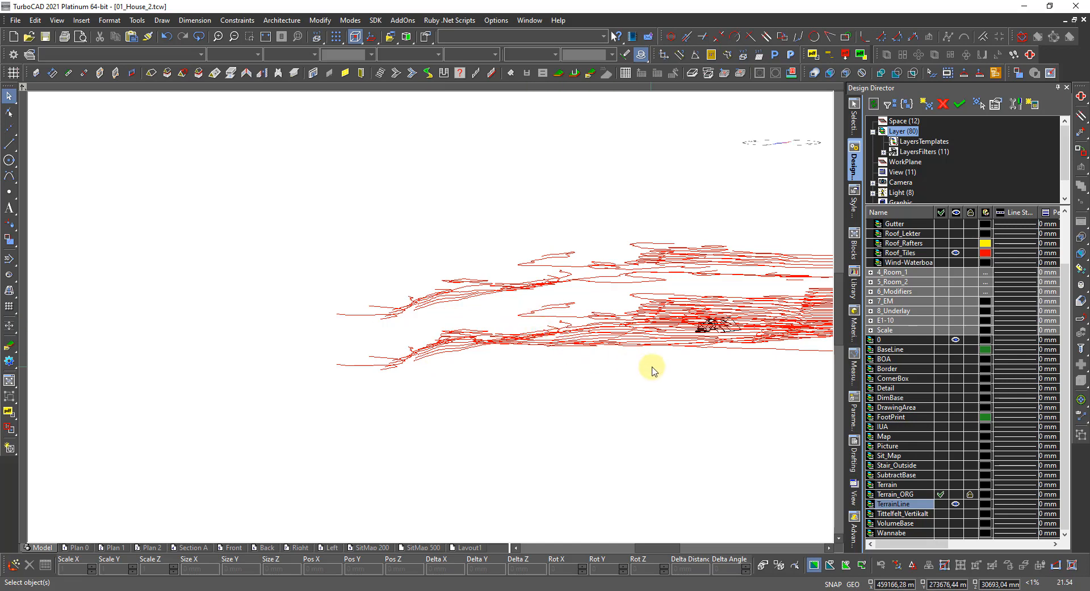
scroll(676, 378, "down", 3)
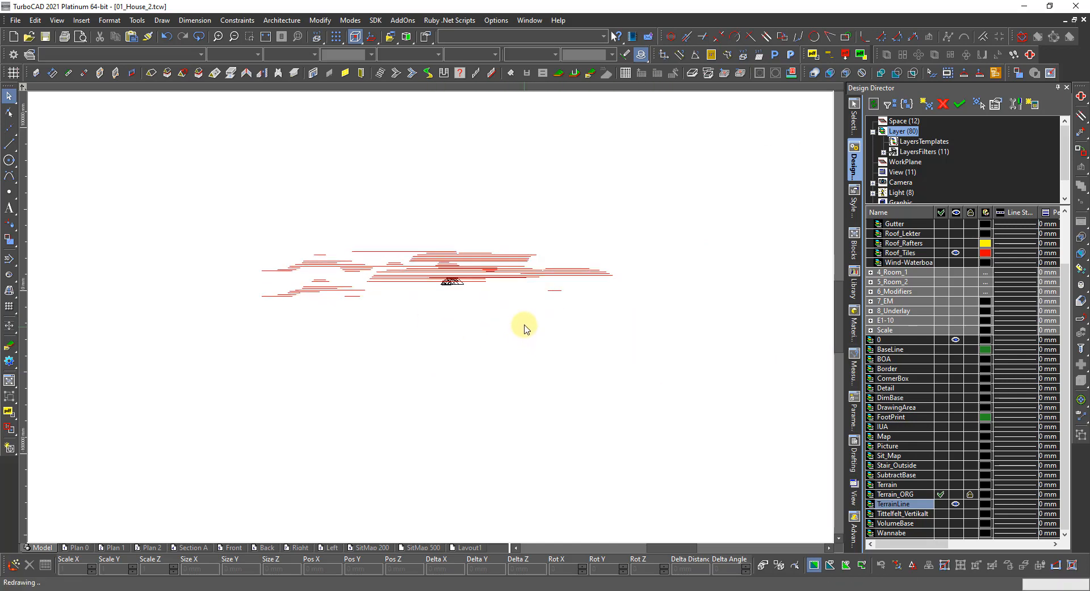
mouse_move(526, 337)
middle_mouse_down("shift")
mouse_move(530, 357)
mouse_move(532, 348)
middle_mouse_up("shift")
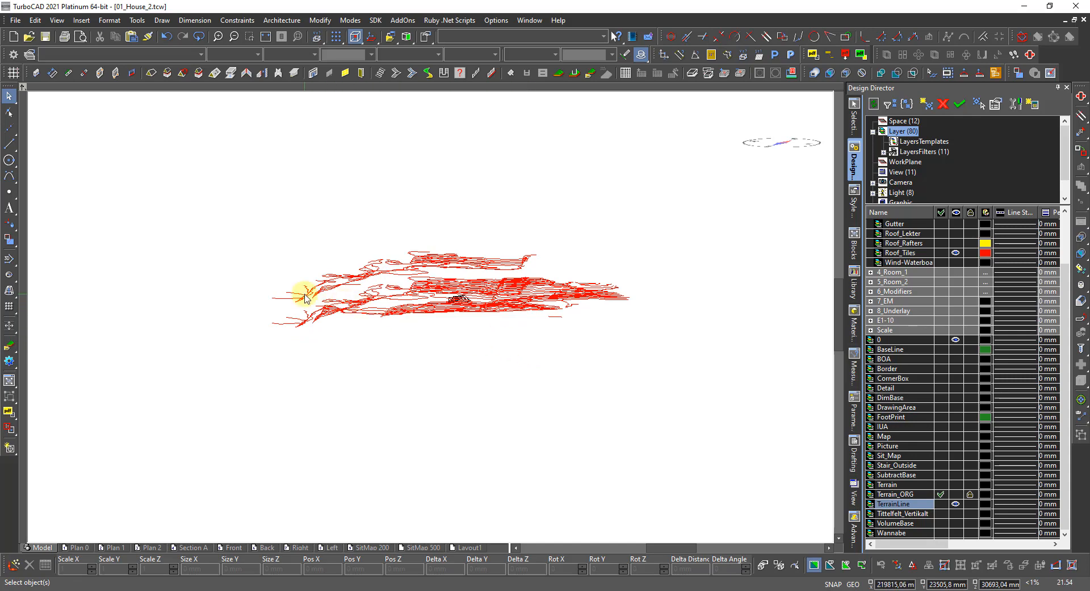
scroll(305, 299, "up", 3)
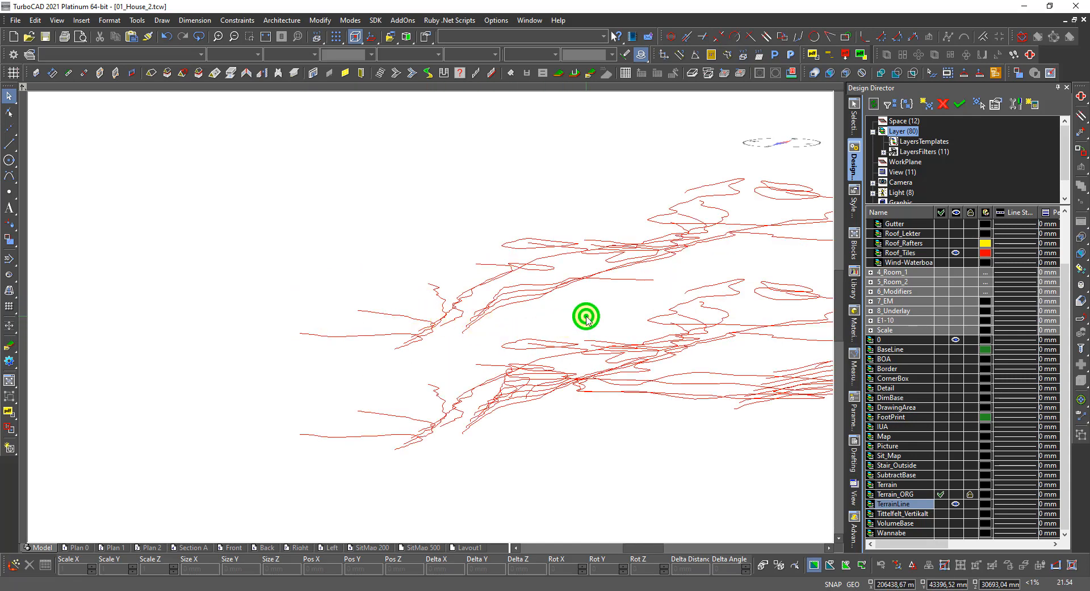
left_click_drag(587, 320, 448, 236)
key("Delete")
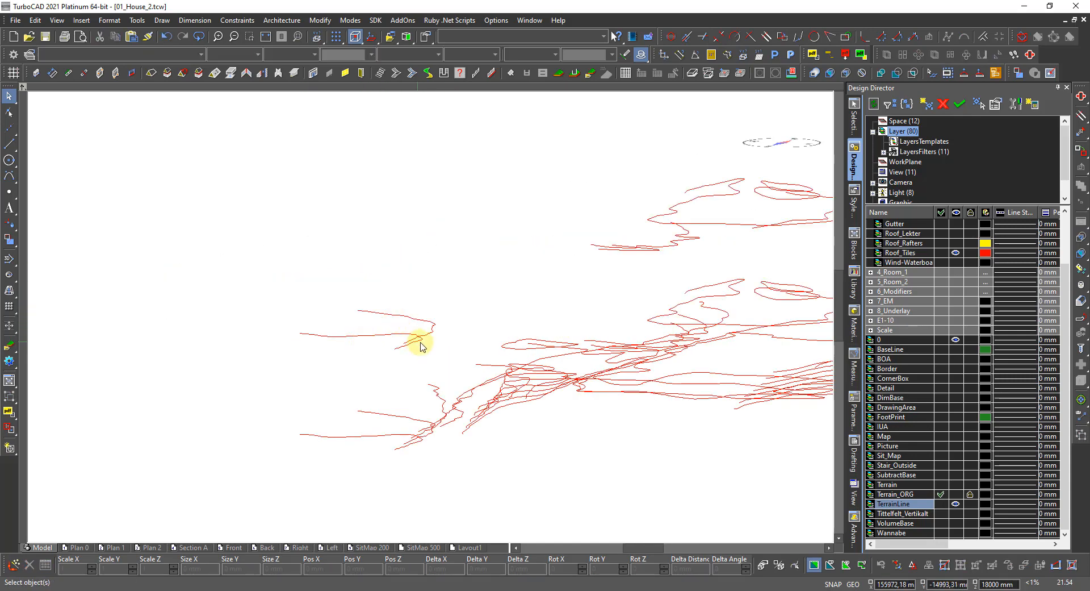
left_click_drag(433, 353, 348, 297)
key("Delete")
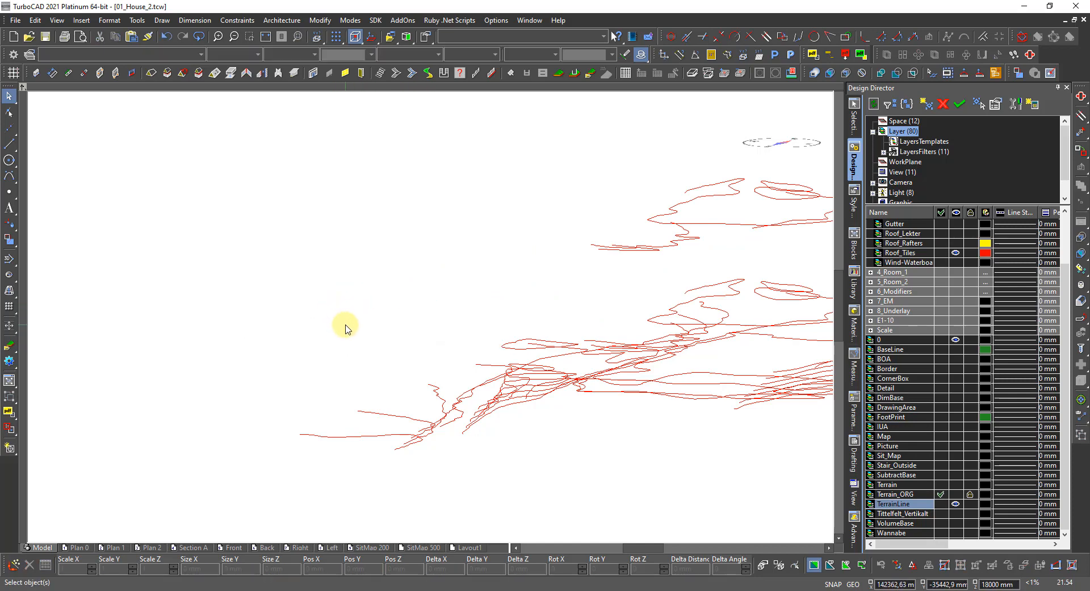
Delete the stray upper and middle terrain lines.
left_click_drag(738, 252, 535, 205)
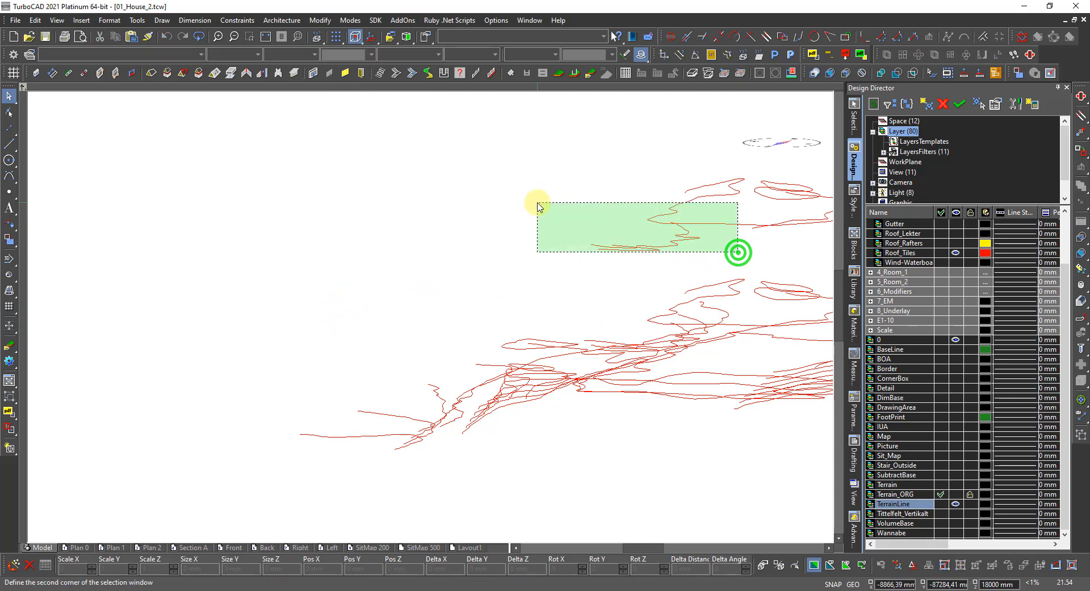
key("Delete")
scroll(552, 211, "down", 1)
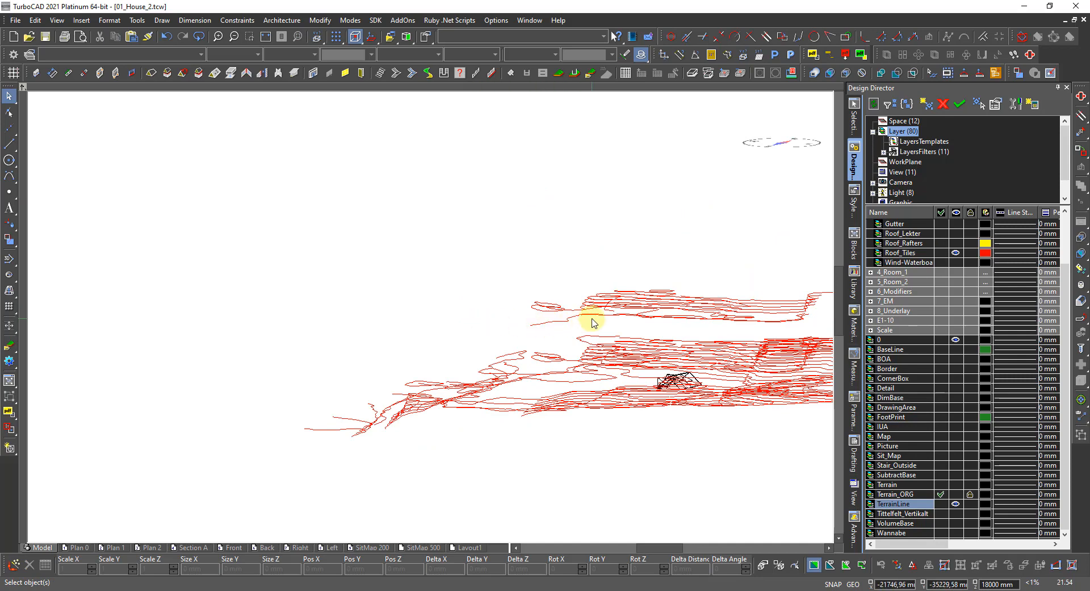
scroll(592, 317, "up", 2)
left_click_drag(564, 352, 138, 231)
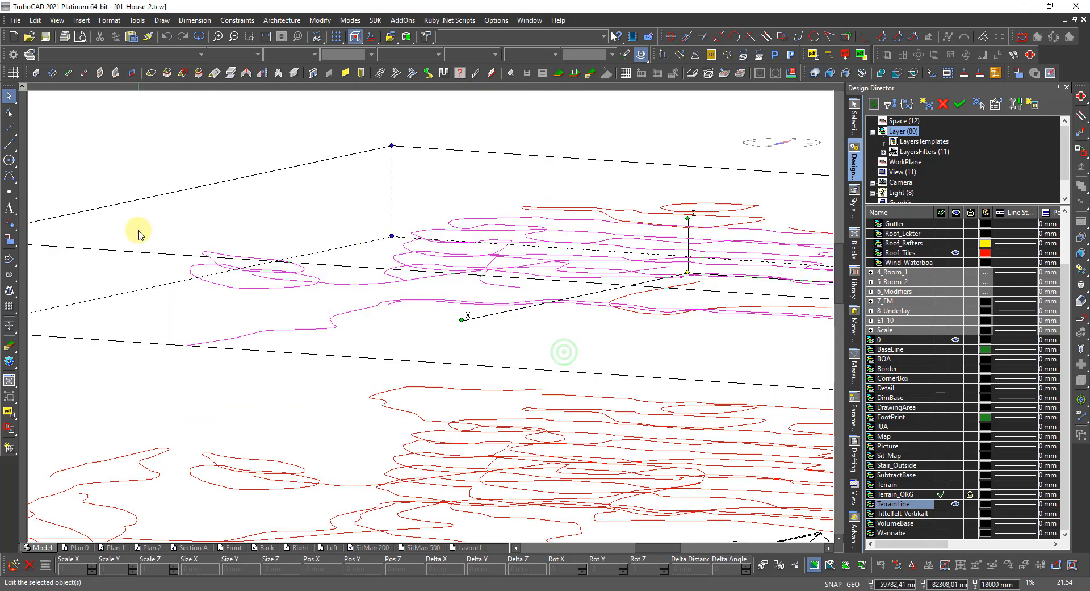
key("Delete")
Delete the remaining upper stray lines and orbit to a near top-down view.
scroll(534, 310, "down", 1)
scroll(444, 321, "down", 1)
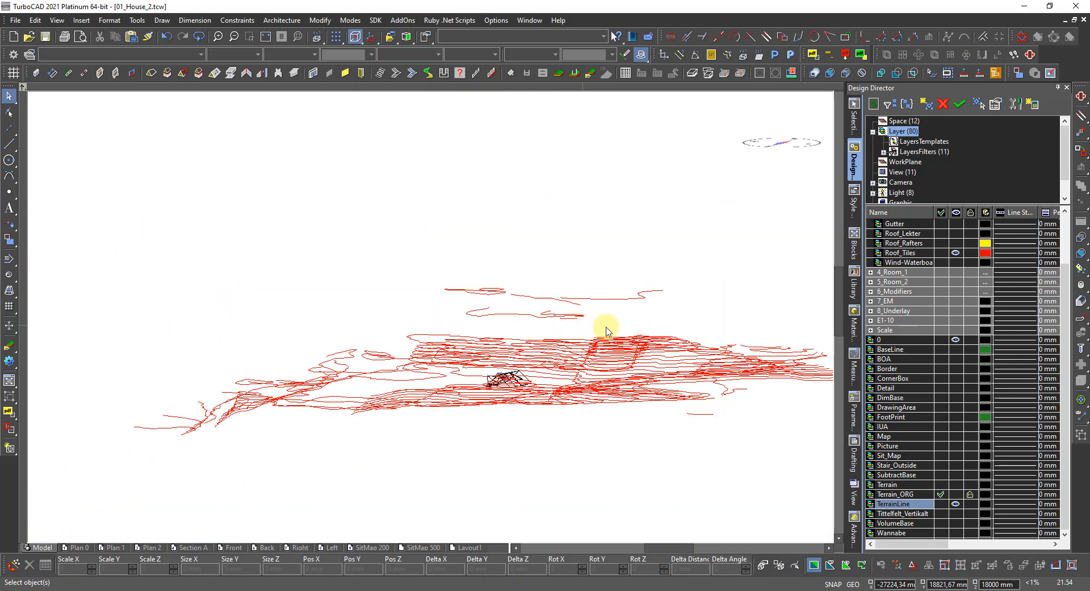
left_click_drag(682, 329, 392, 256)
key("Delete")
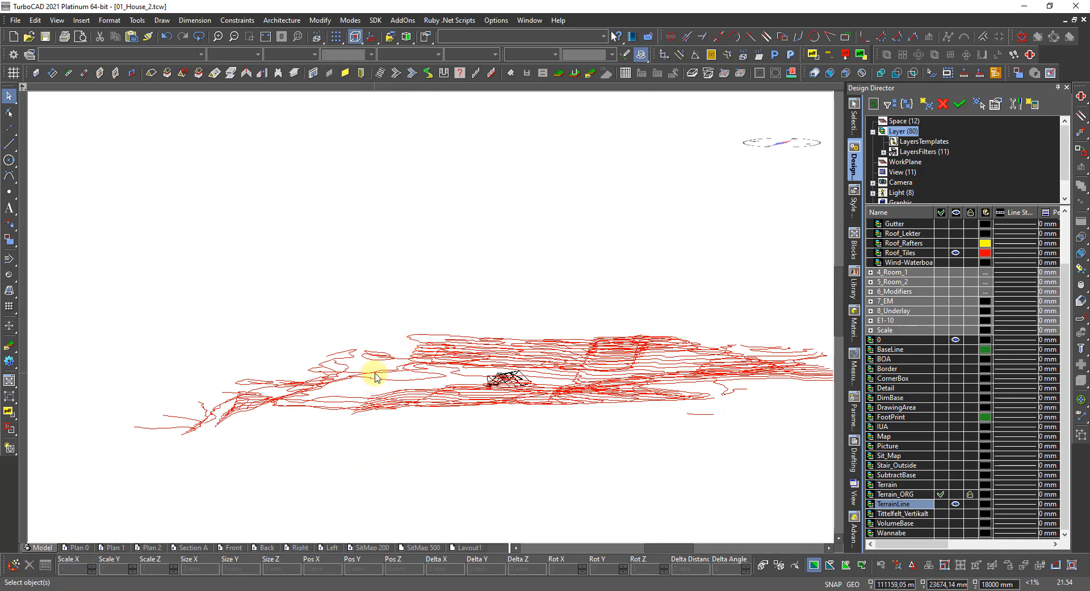
scroll(432, 321, "up", 3)
scroll(457, 301, "down", 3)
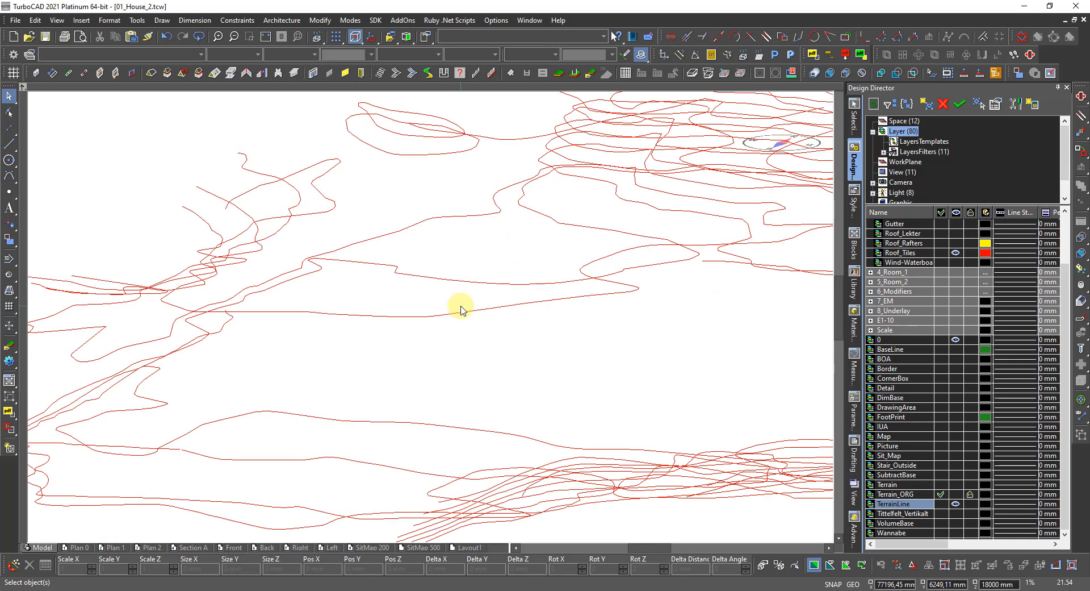
middle_click_drag(434, 310, 477, 372)
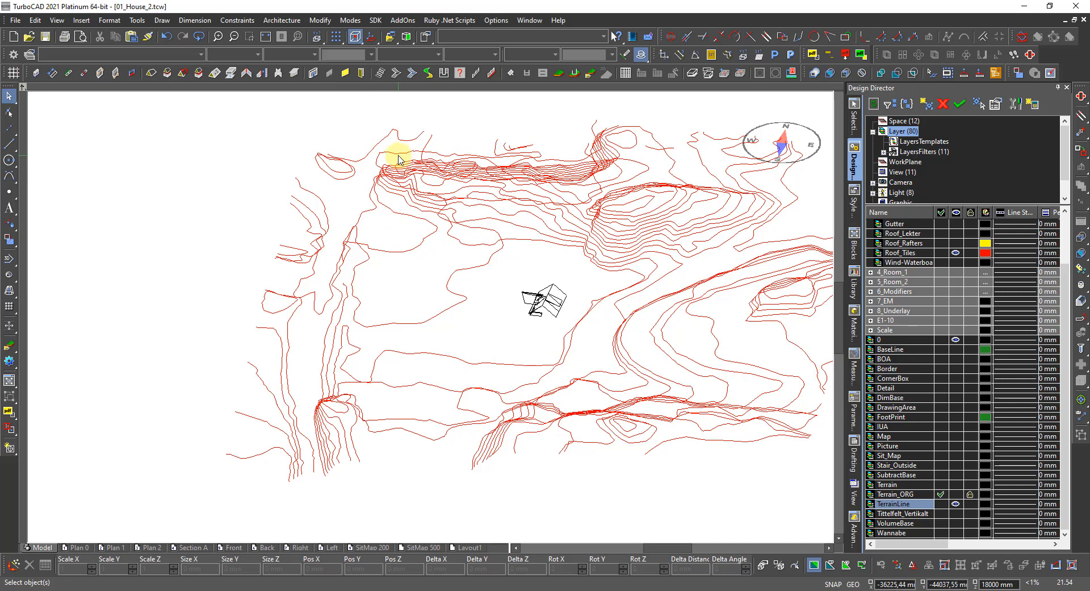
left_click(399, 160)
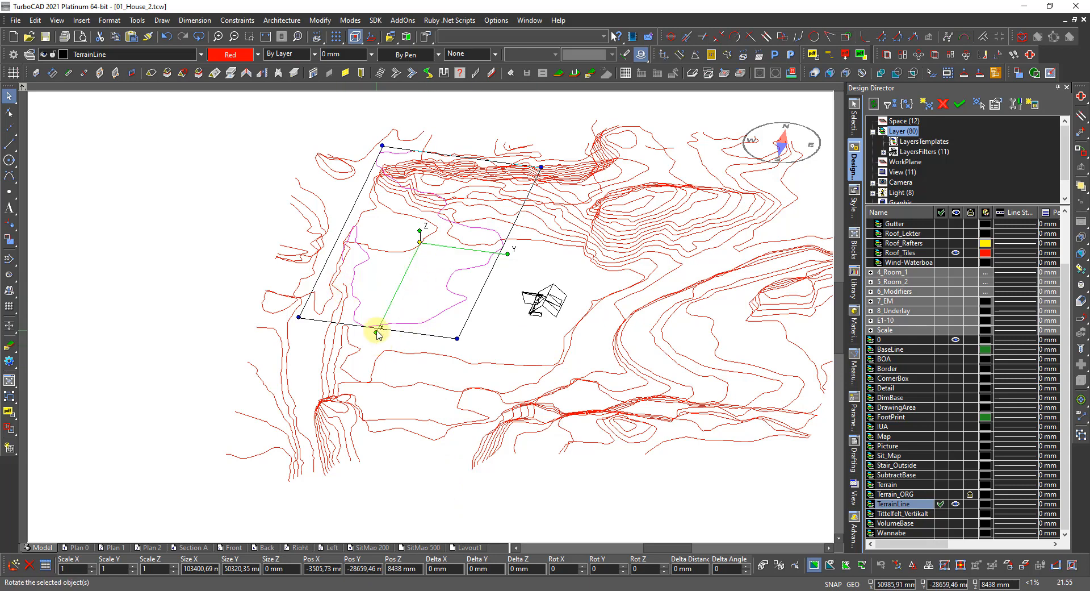
left_click(400, 351)
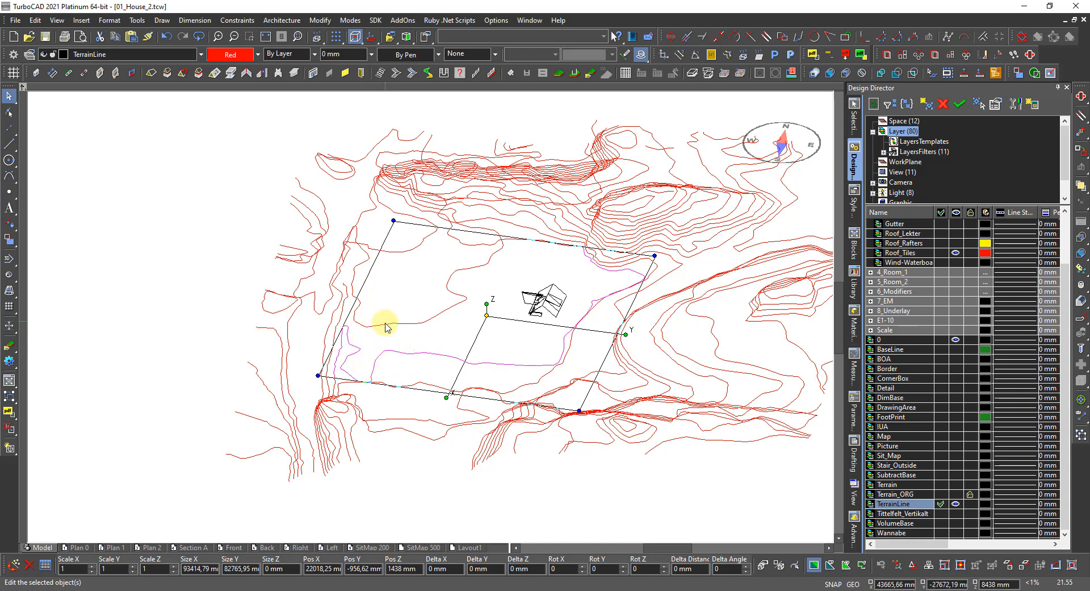
left_click(386, 327)
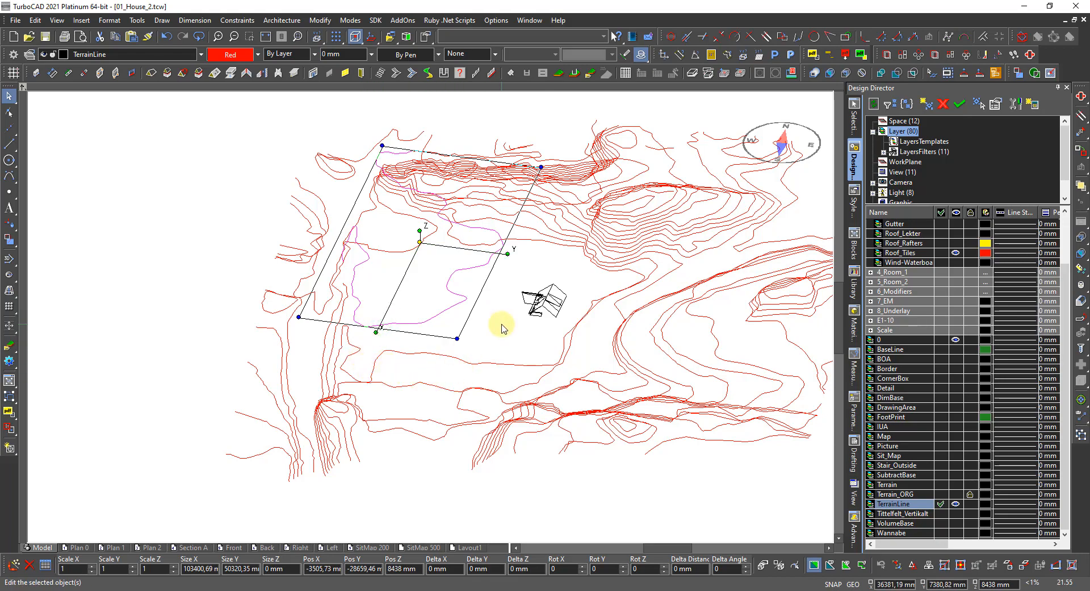
left_click(429, 244)
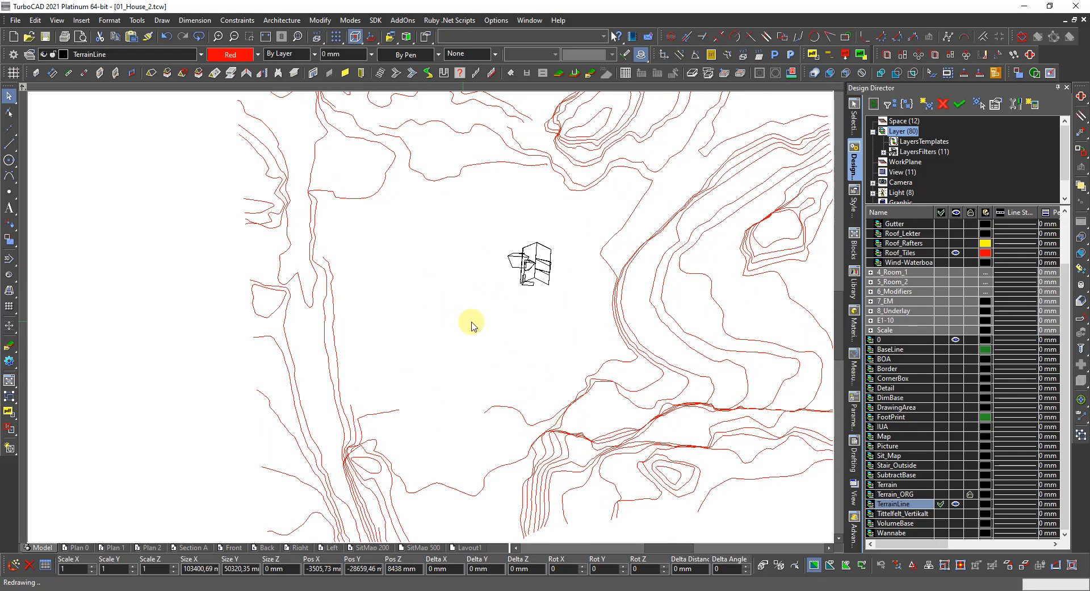
middle_click_drag(647, 329, 538, 336, "shift")
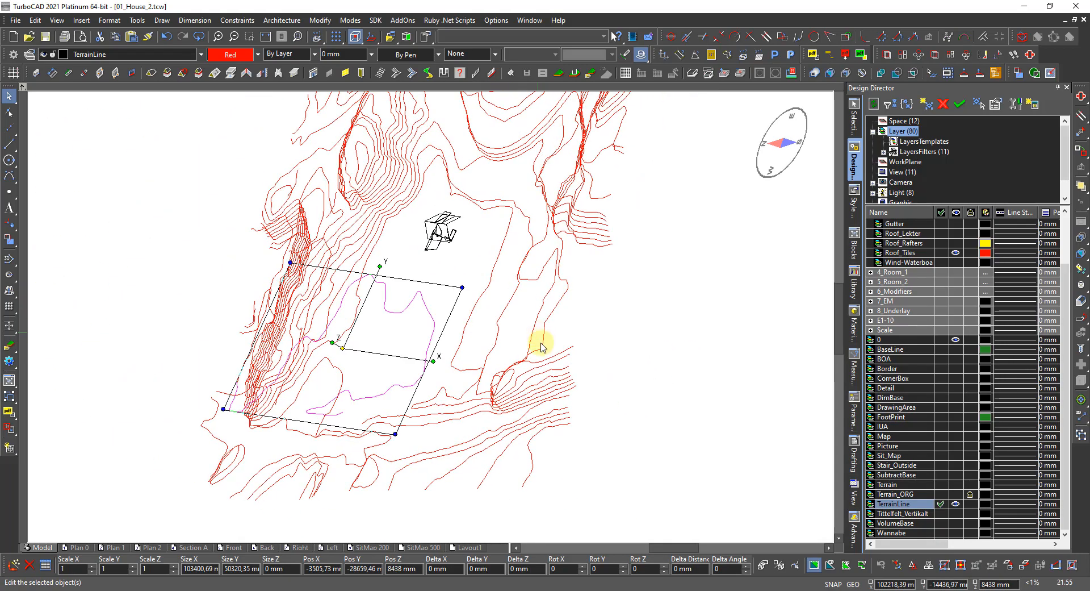
key("Escape")
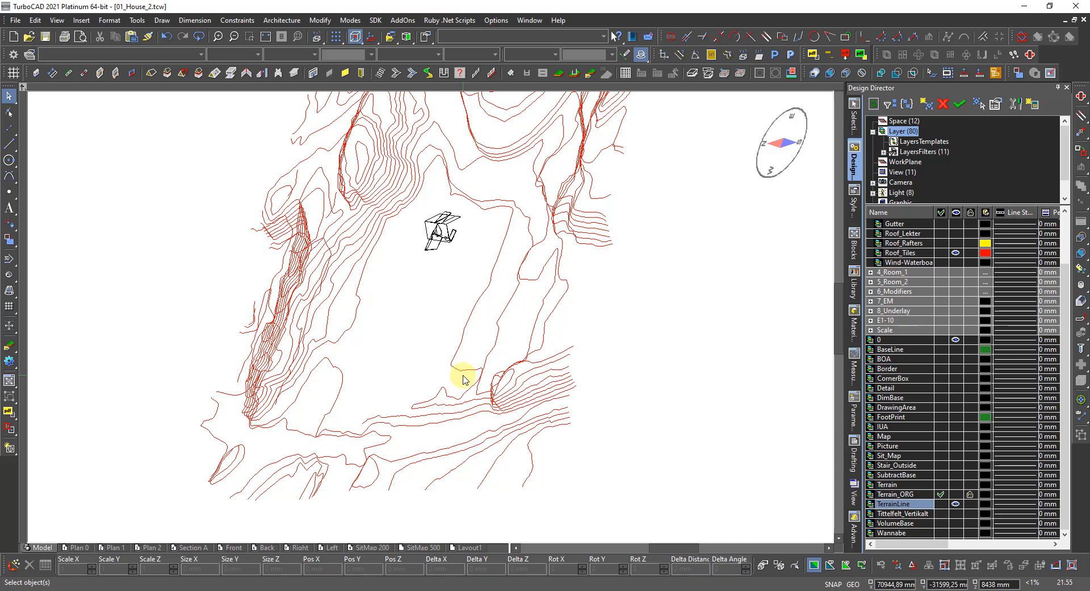
Zoom into the steep band and inspect the properties of two contour lines.
scroll(406, 447, "down", 3)
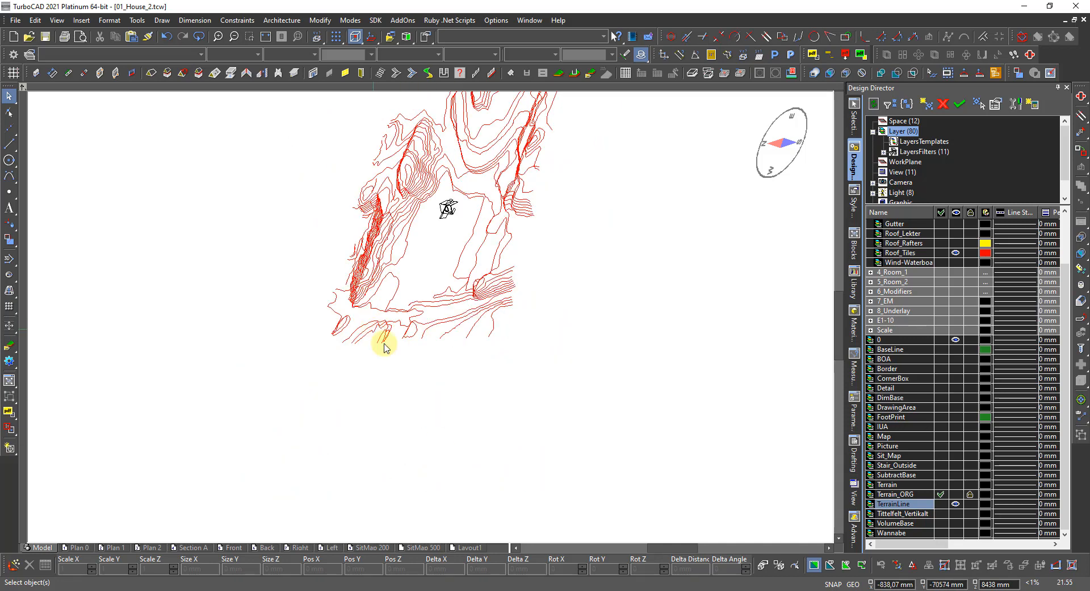
middle_click_drag(384, 338, 529, 324, "shift")
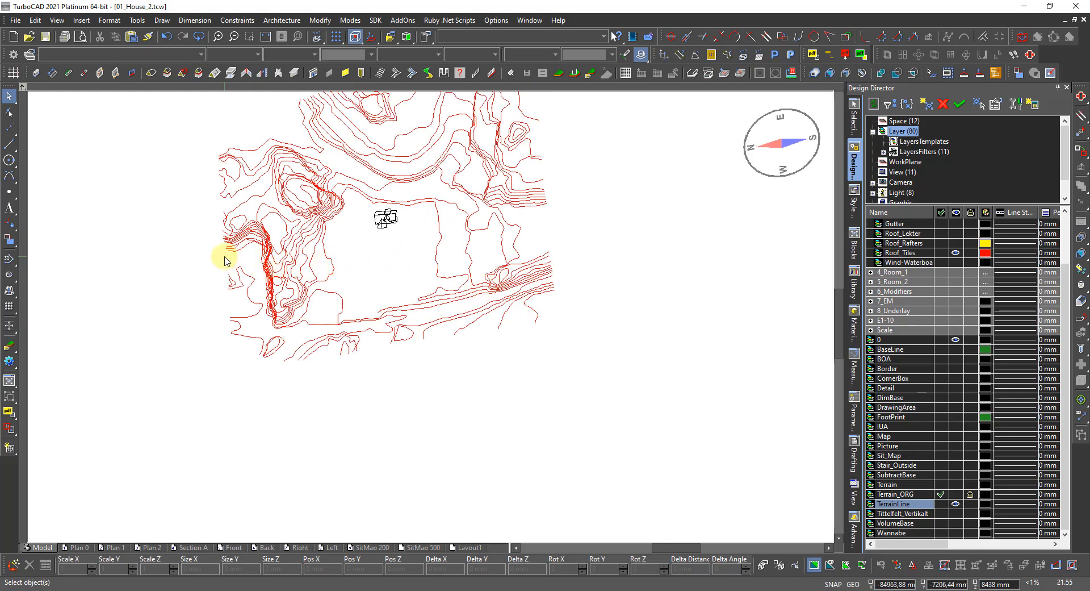
scroll(224, 251, "up", 5)
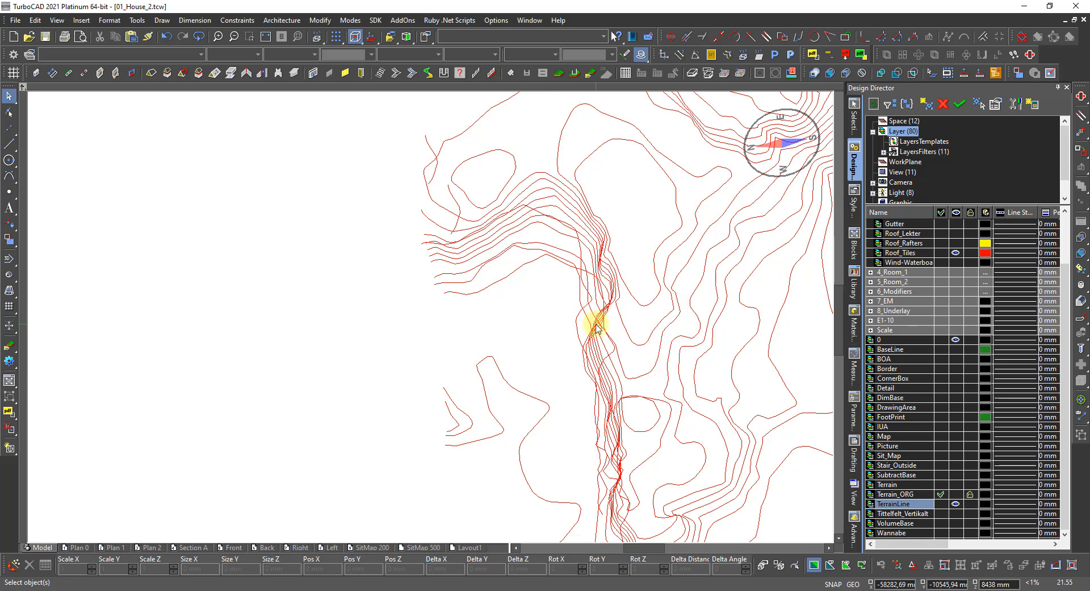
scroll(591, 324, "up", 3)
scroll(418, 322, "down", 3)
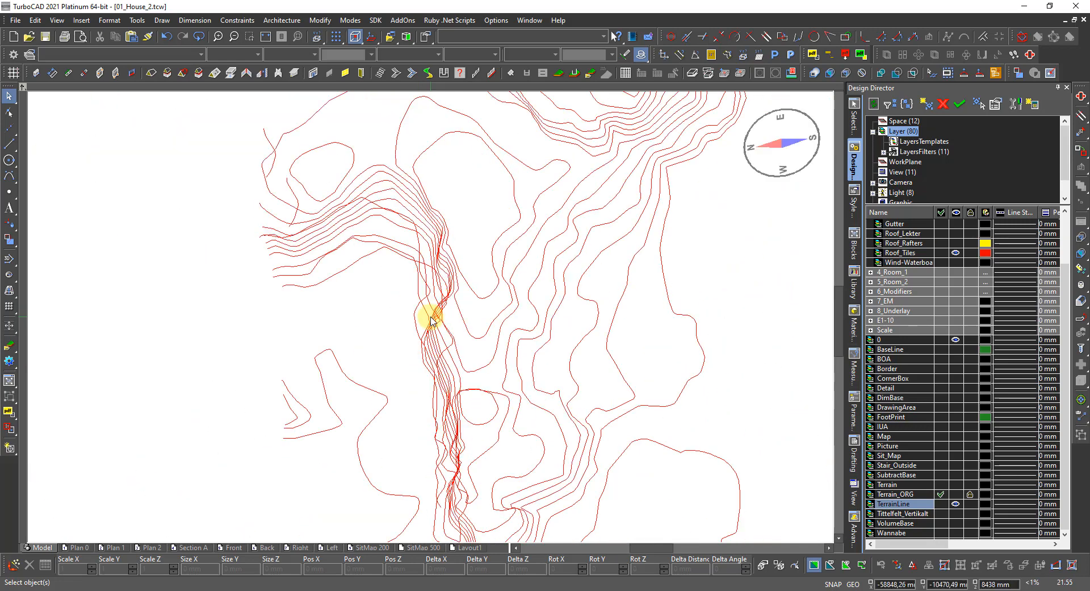
scroll(437, 299, "up", 2)
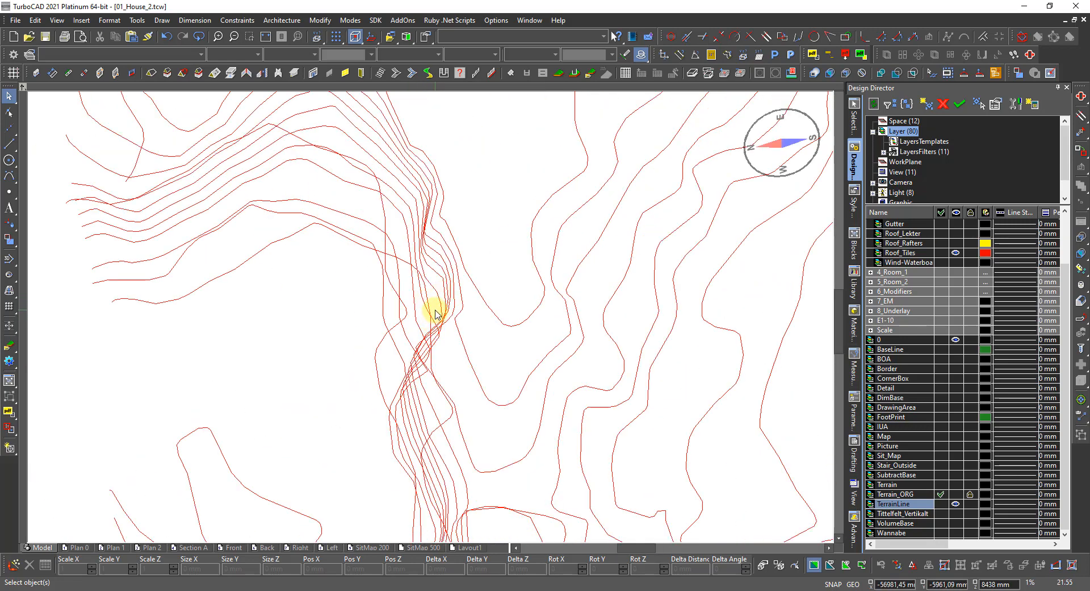
scroll(432, 308, "up", 2)
left_click(434, 293)
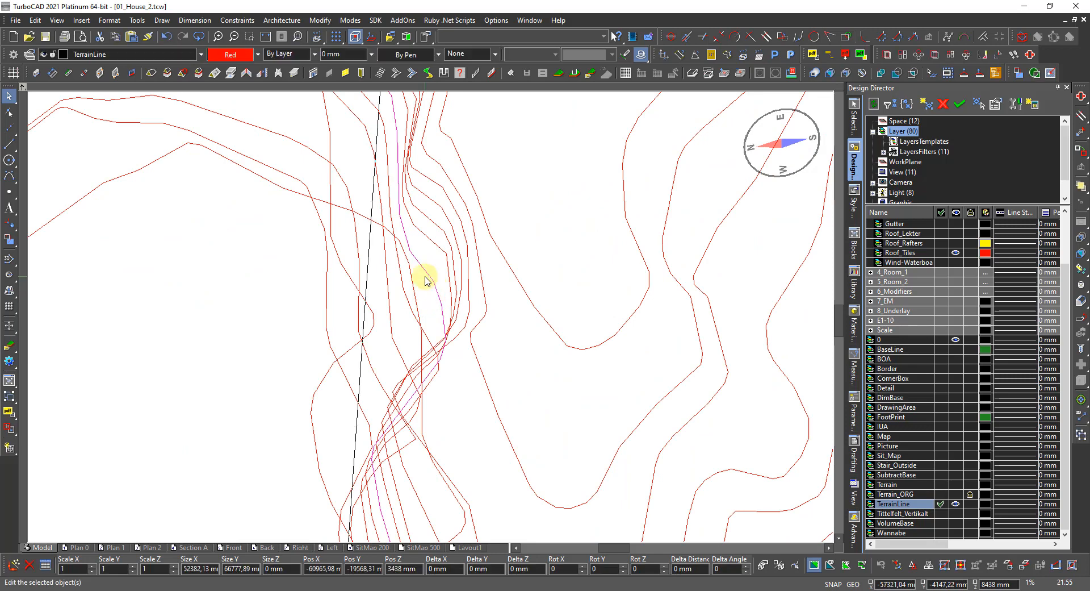
left_click(415, 290)
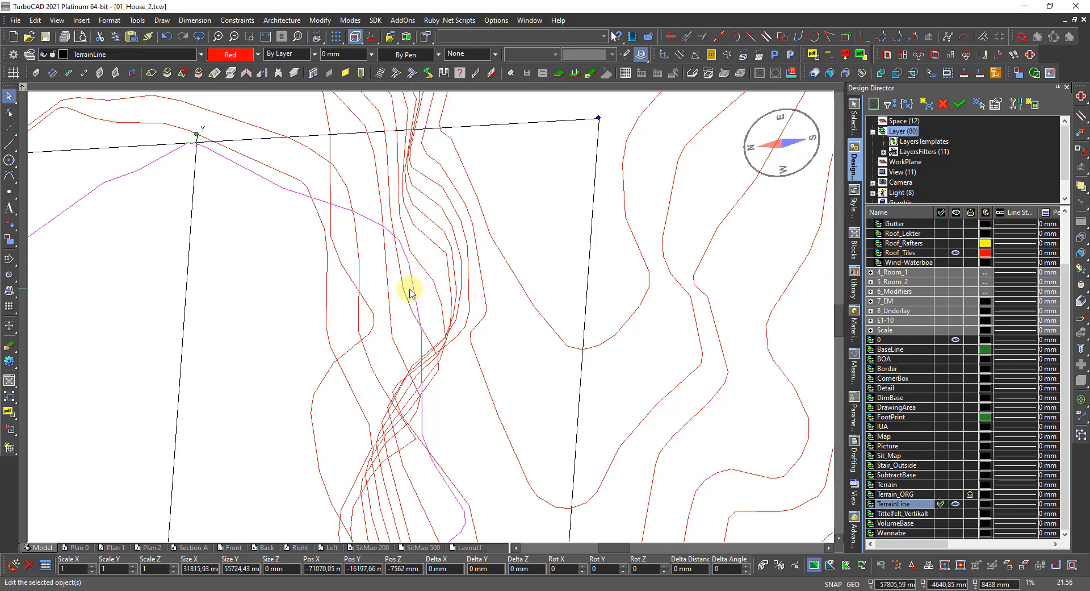
Inspect two more contour lines, then zoom out and hide the TerrainLine layer.
left_click(404, 294)
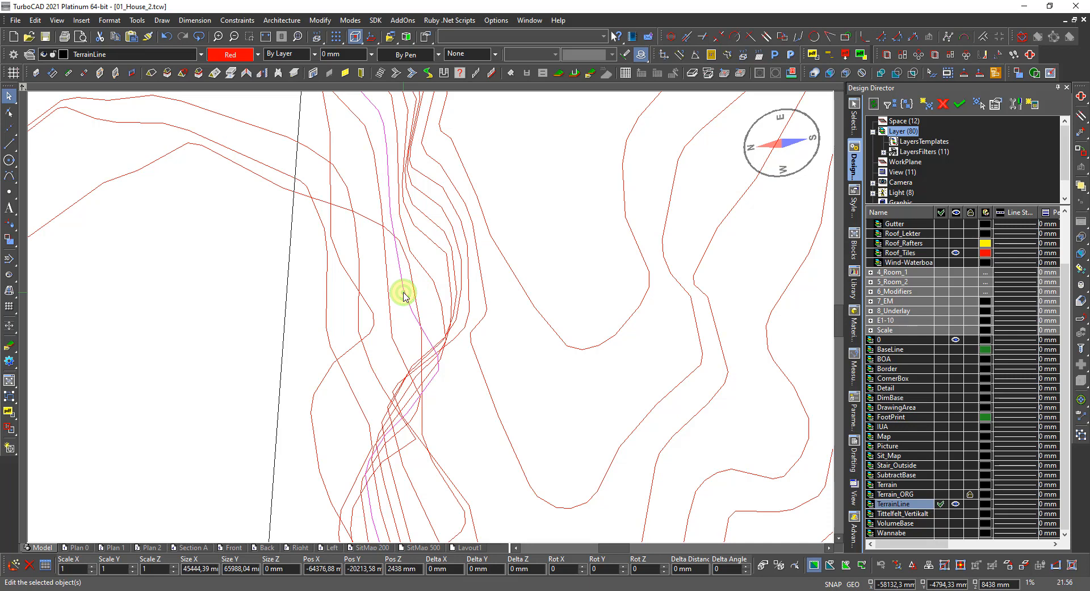
left_click(389, 307)
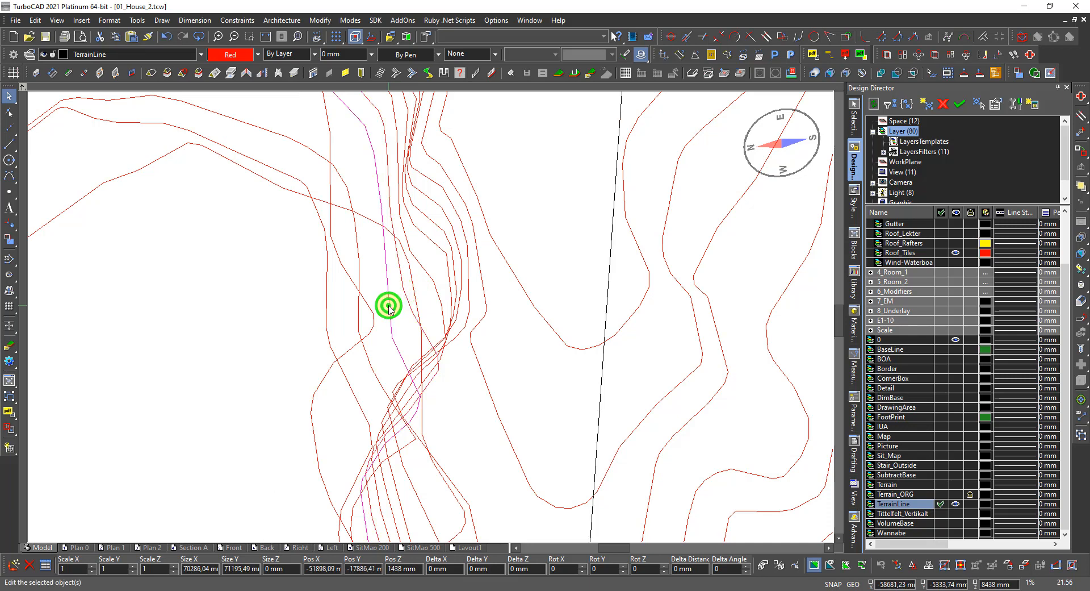
scroll(199, 304, "down", 5)
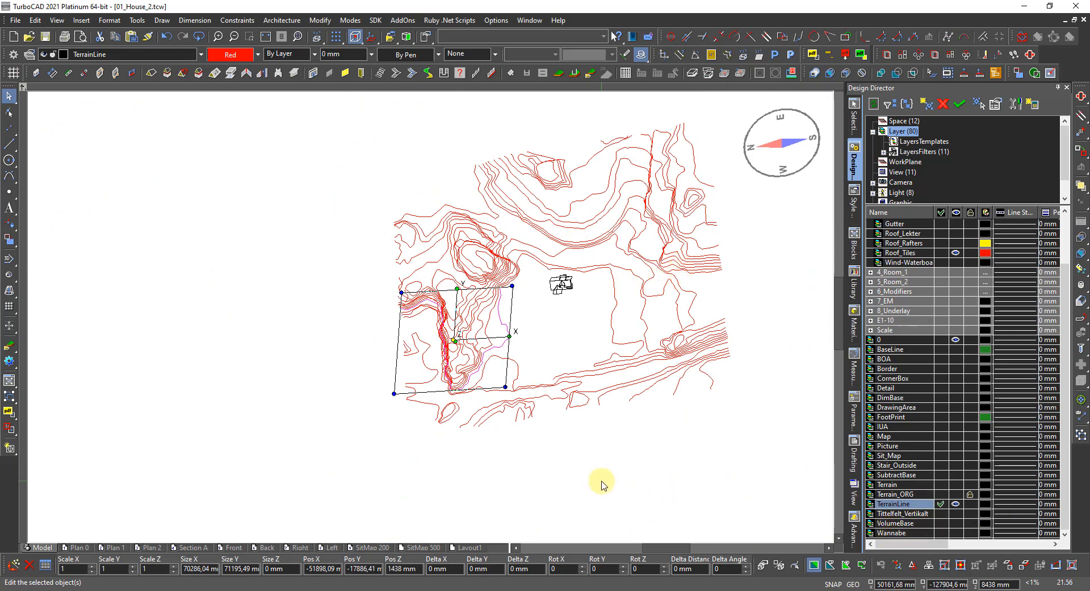
left_click(957, 504)
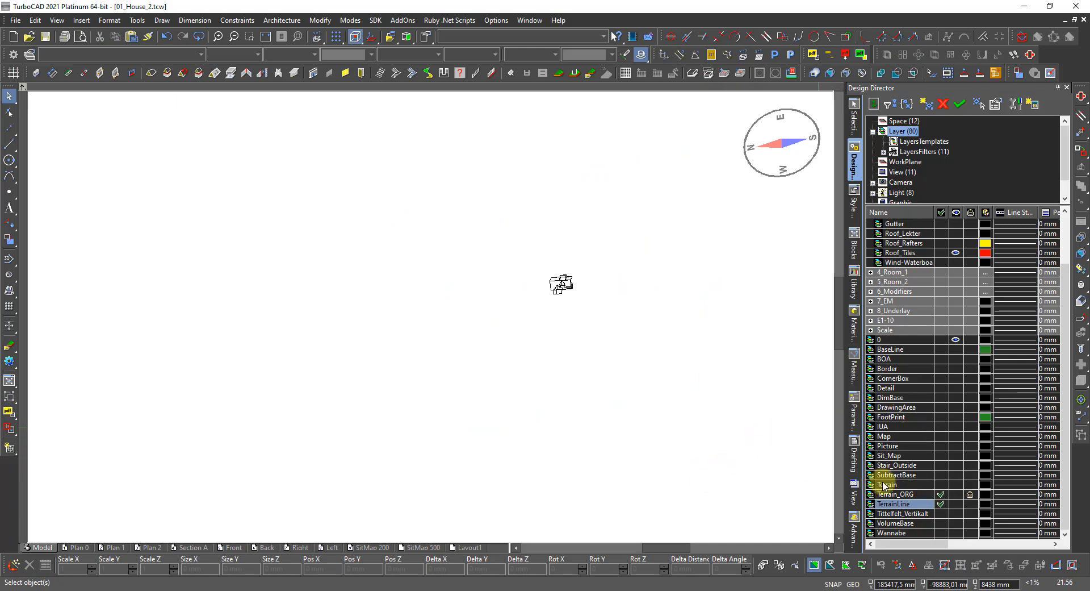
Show the Terrain mesh layer and switch to the Isometric_SE view.
left_click(957, 485)
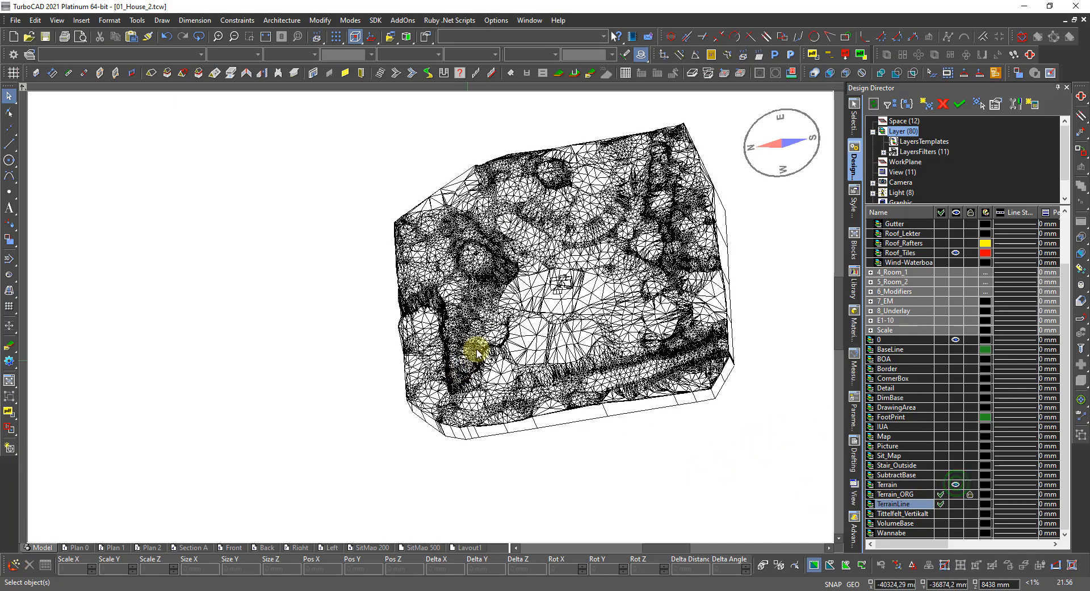
scroll(527, 321, "up", 5)
scroll(430, 332, "down", 1)
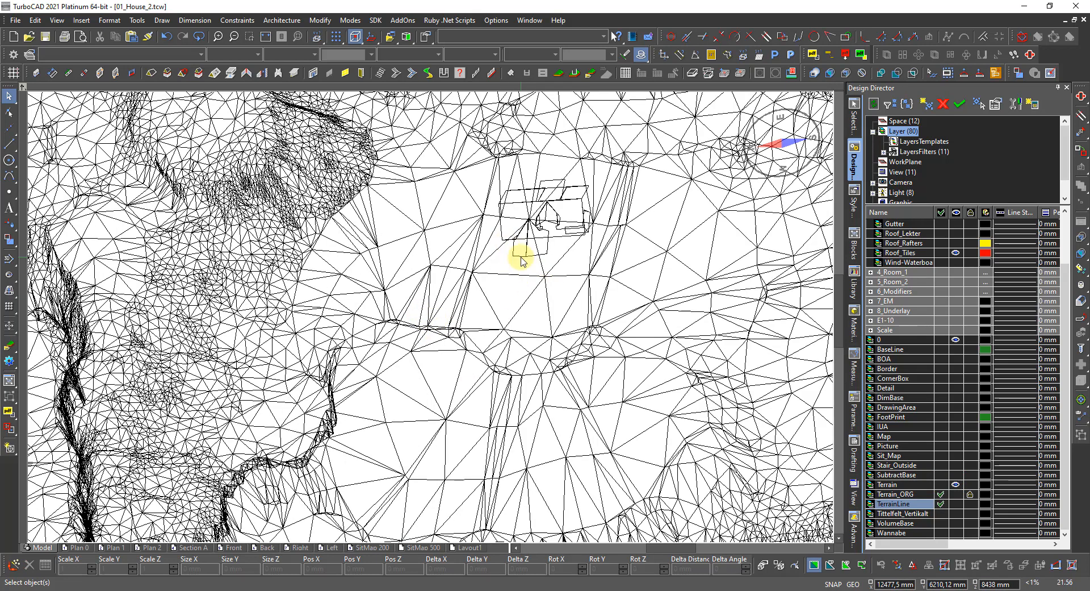
right_click(520, 256)
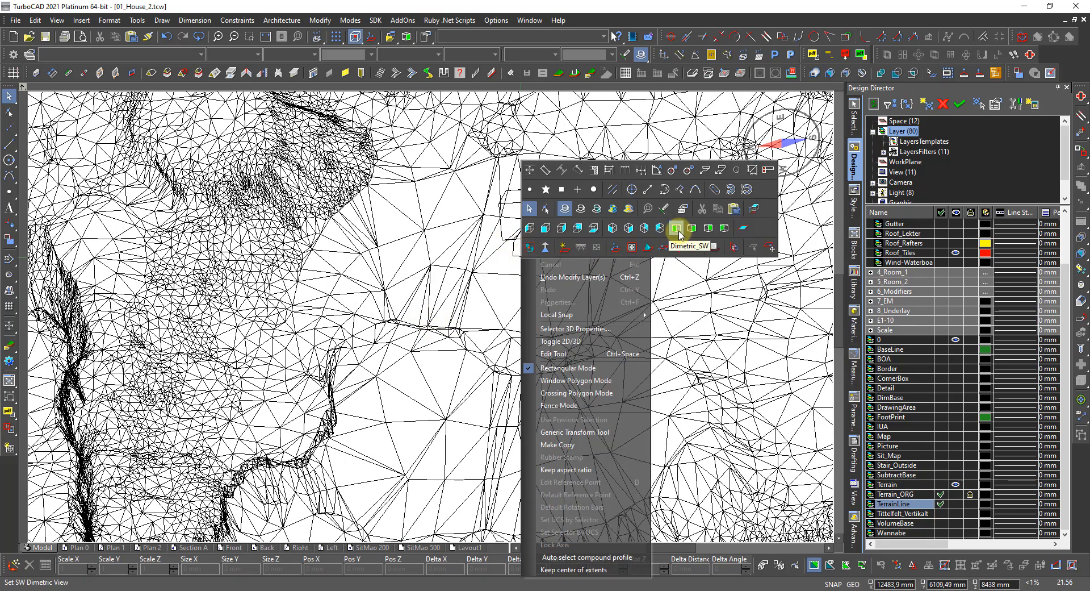
left_click(629, 227)
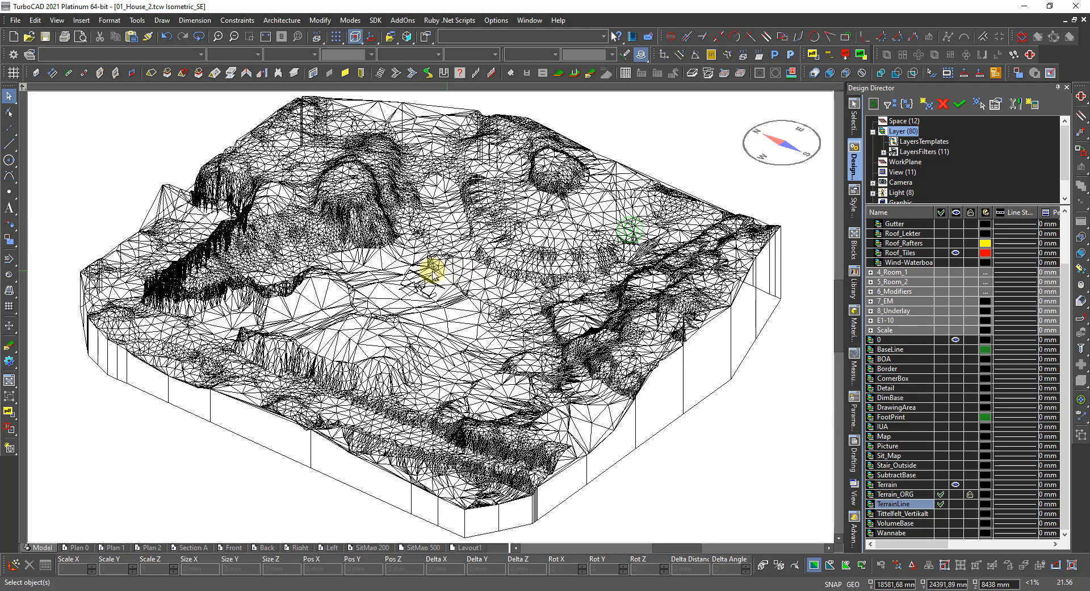
Set Hidden Line display and open the Camera Properties rendering settings.
scroll(433, 272, "up", 3)
right_click(417, 322)
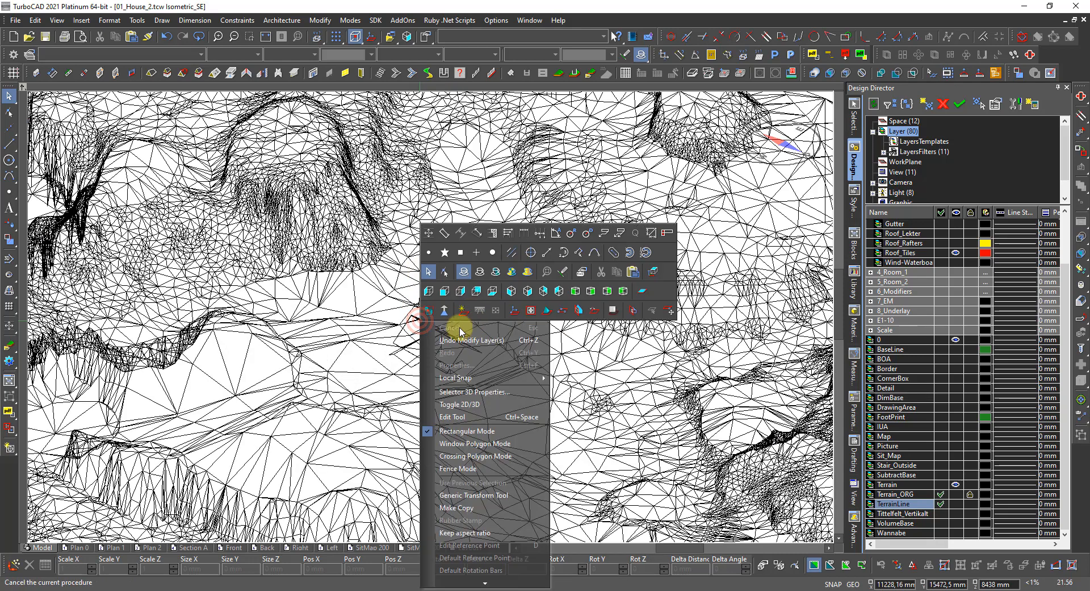
left_click(480, 273)
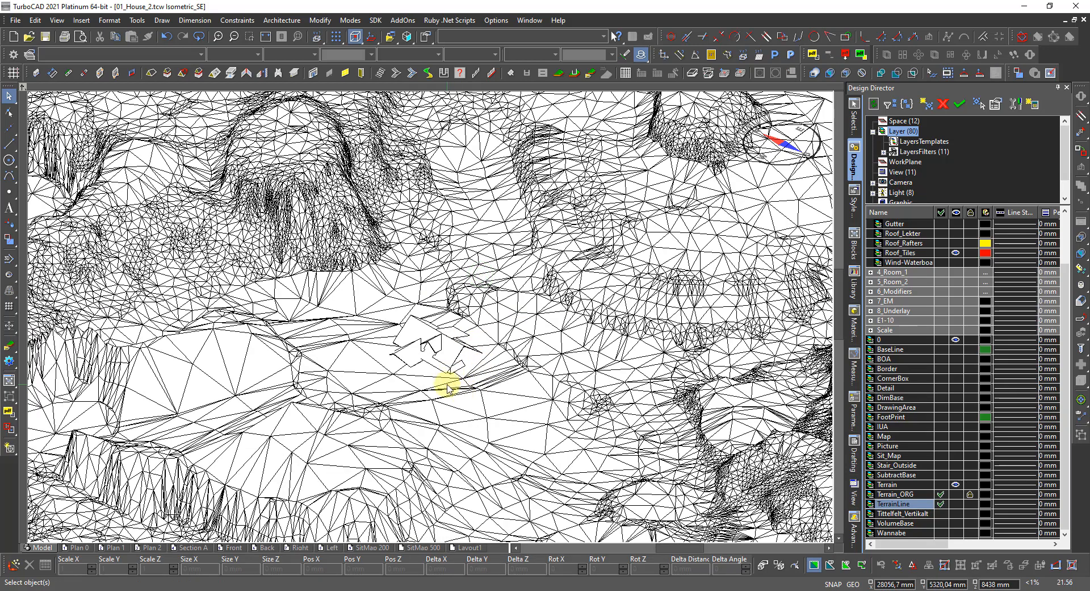
right_click(485, 384)
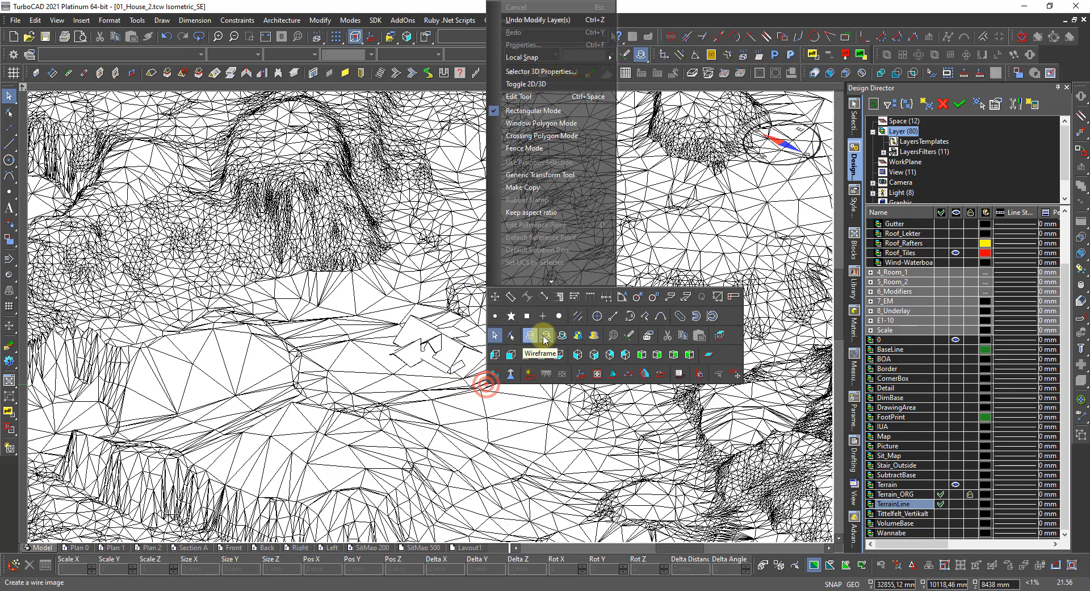
double_click(546, 336)
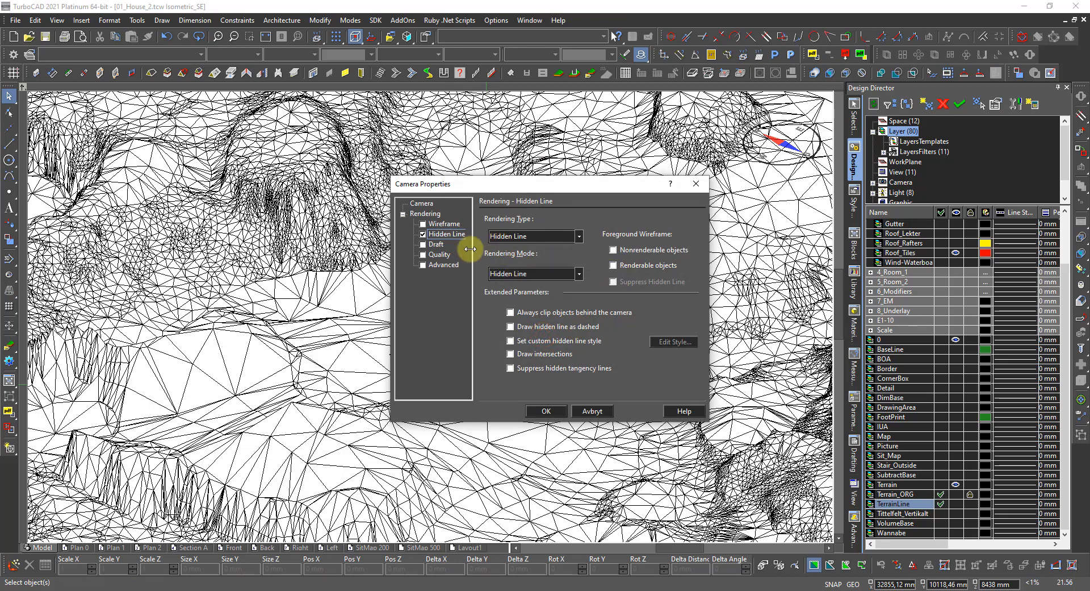
Choose the Quality page with LightWorks Raytrace Full rendering and apply it with OK.
left_click(436, 244)
left_click(429, 255)
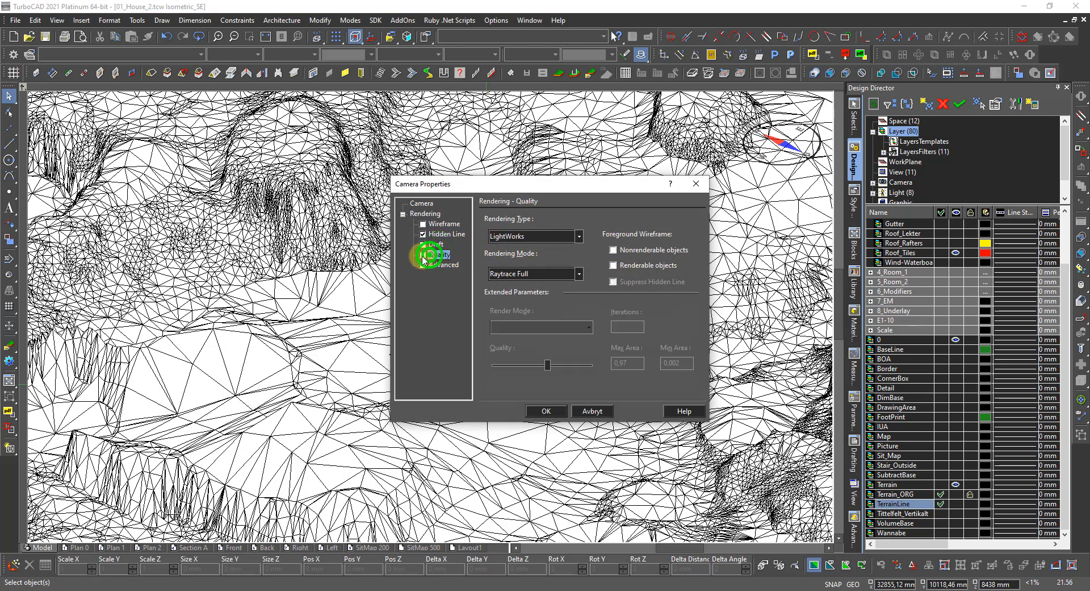
left_click(537, 409)
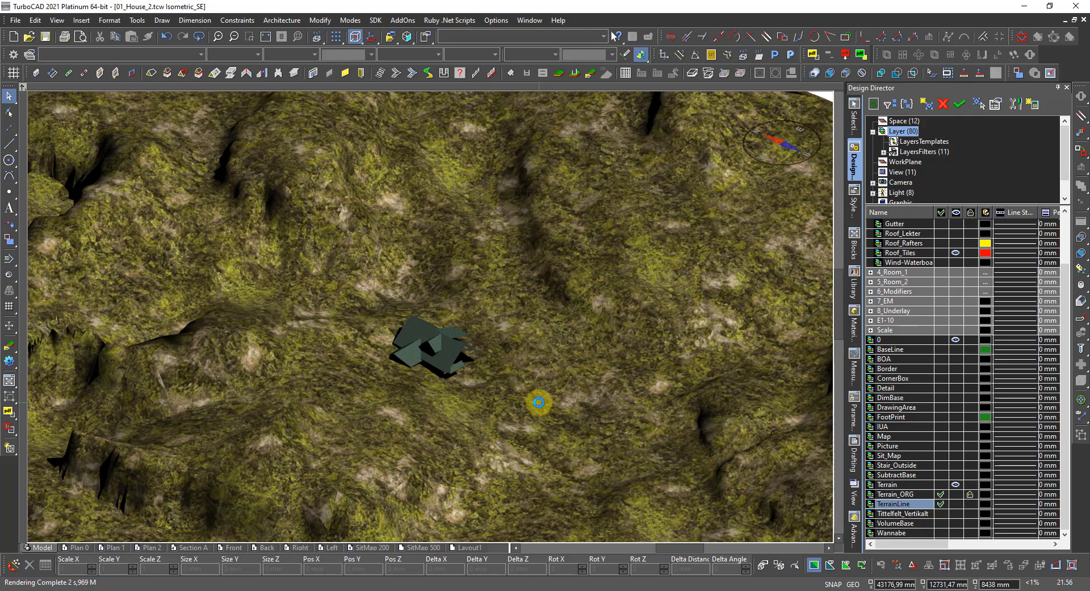
scroll(410, 368, "up", 5)
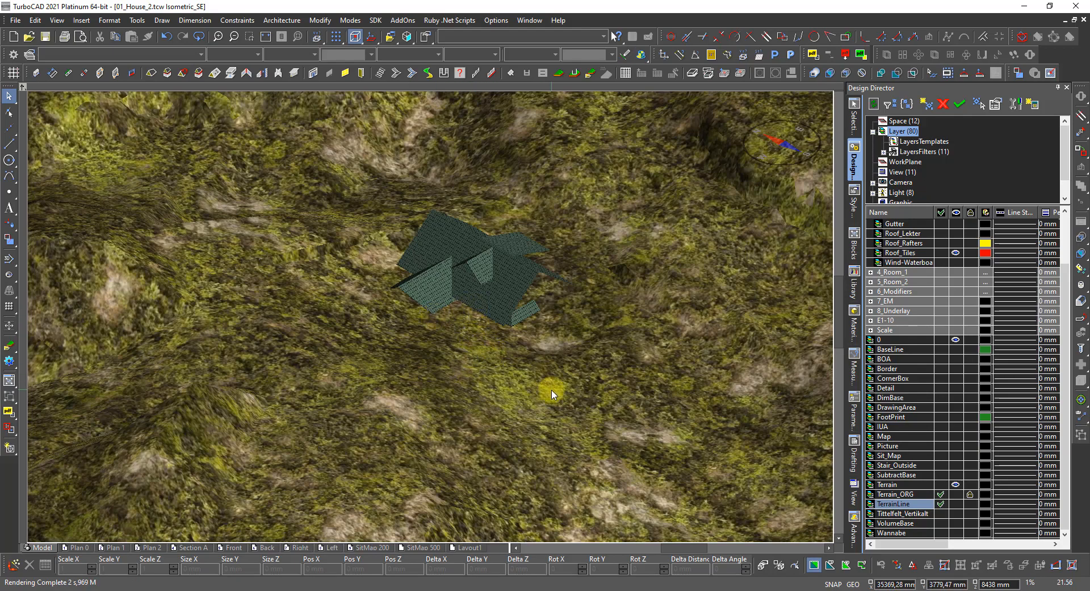
middle_click_drag(550, 386, 511, 379)
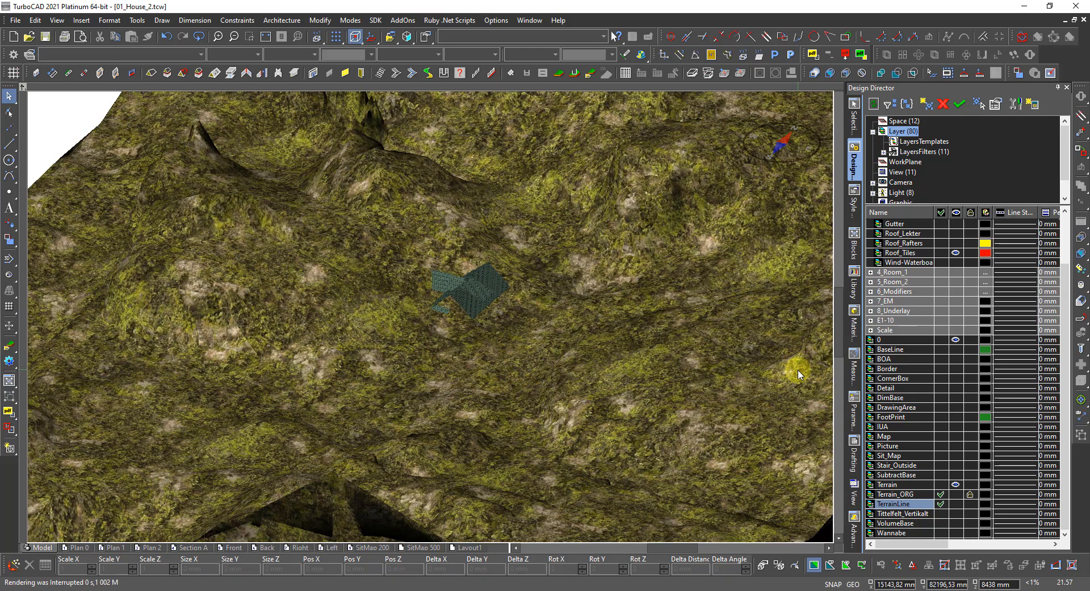
scroll(938, 286, "up", 2)
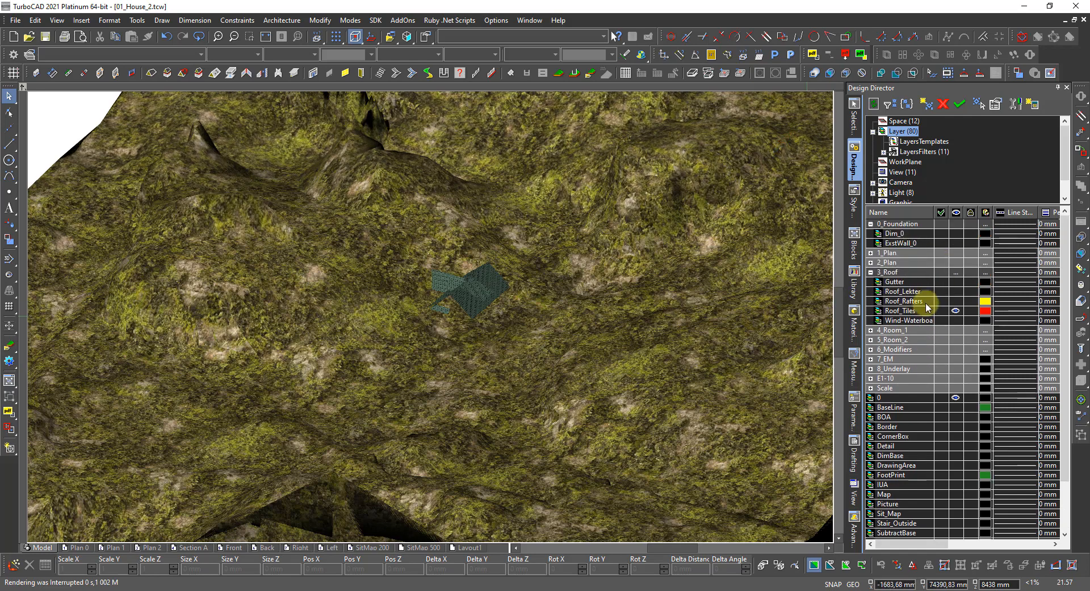
Turn on the 1_Plan, 2_Plan and ExstWall_0 layers to show the full house.
left_click(956, 253)
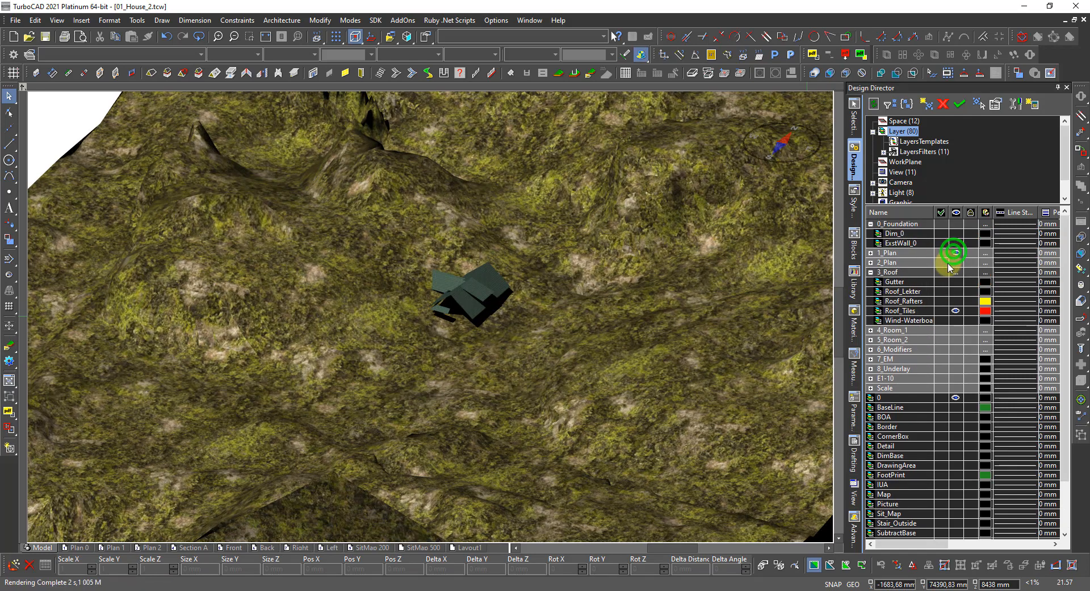
left_click(955, 262)
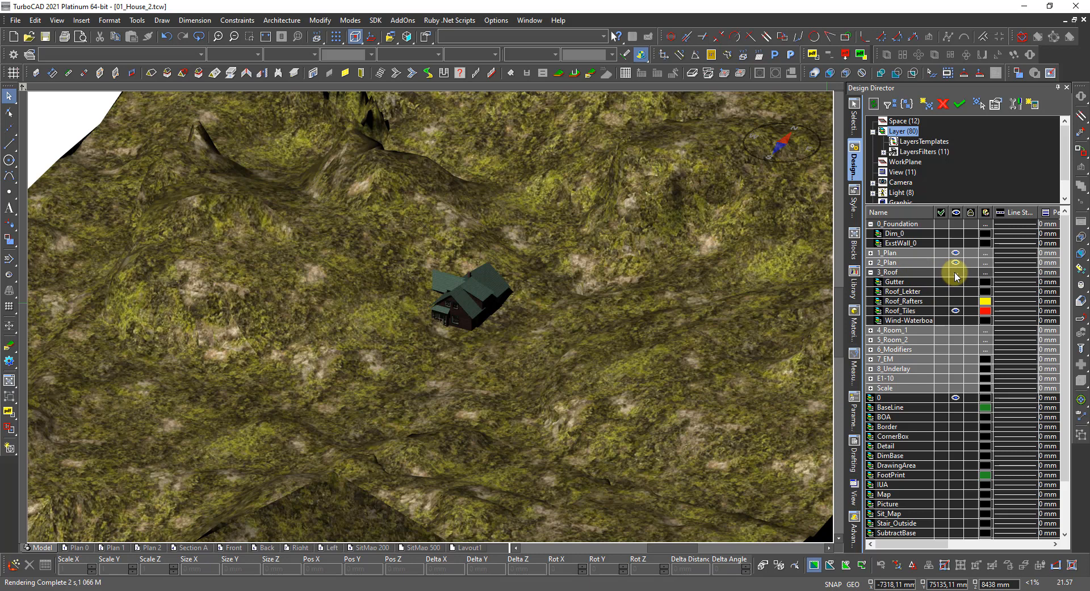
left_click(956, 243)
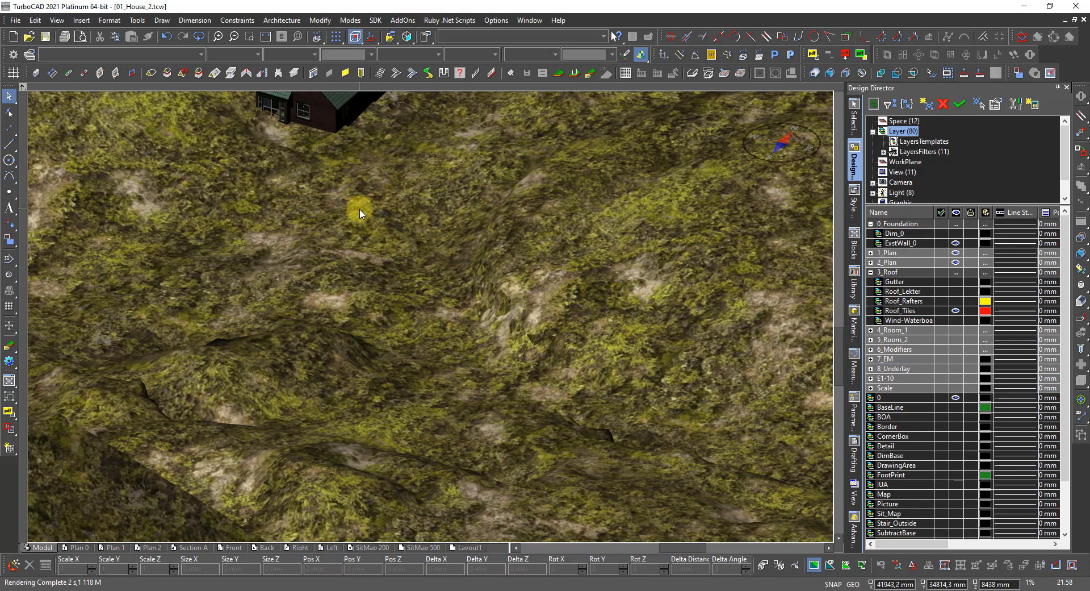
right_click(394, 207)
Switch back to a line-drawing display and orbit around the house and terrain.
left_click(450, 154)
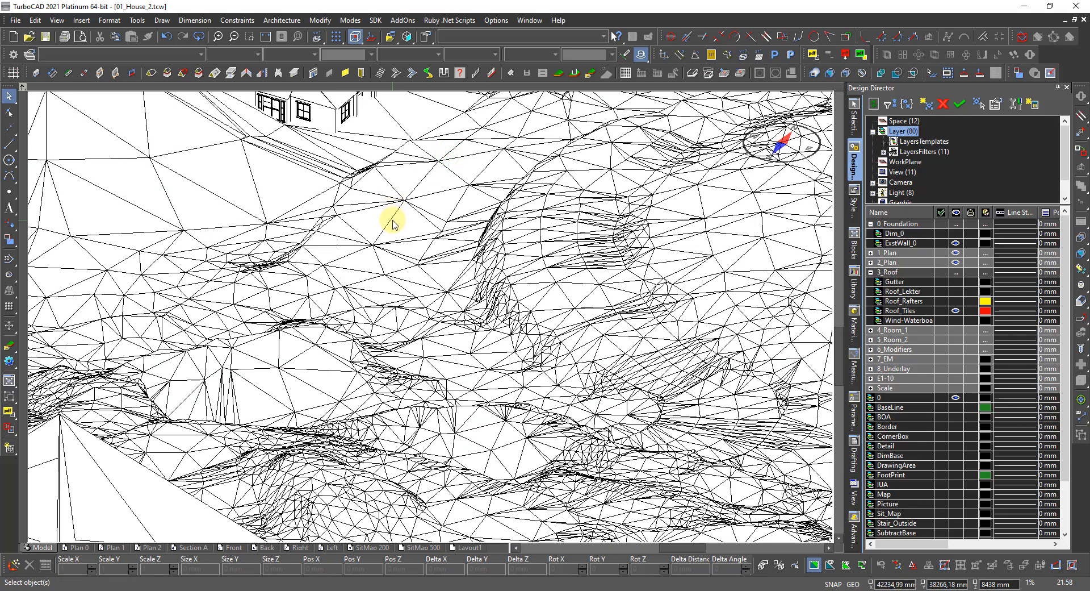
scroll(393, 224, "down", 2)
scroll(414, 304, "up", 1)
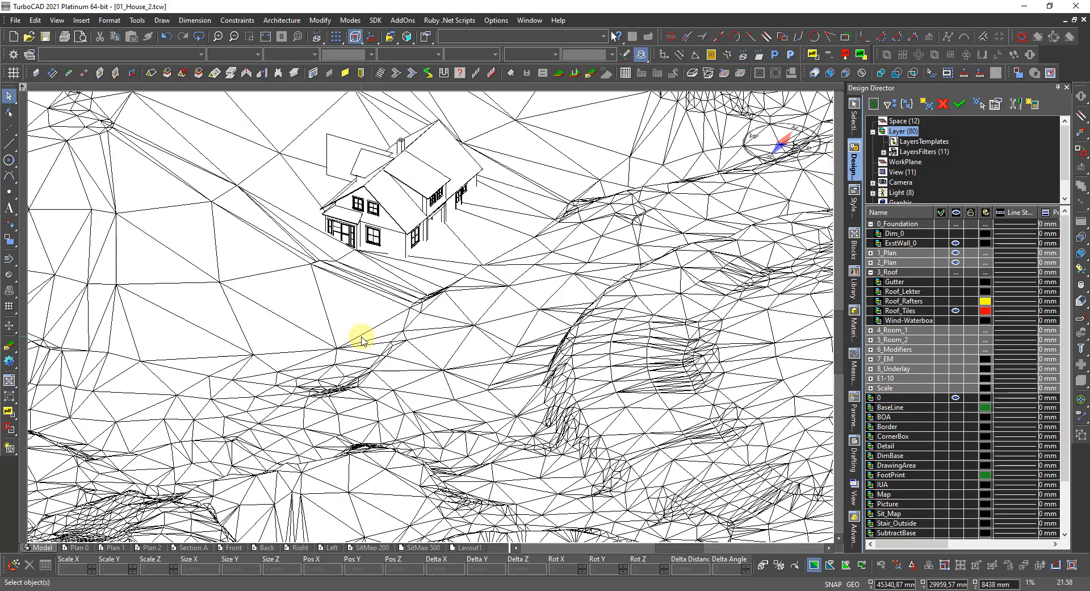
middle_click_drag(361, 337, 429, 329, "shift")
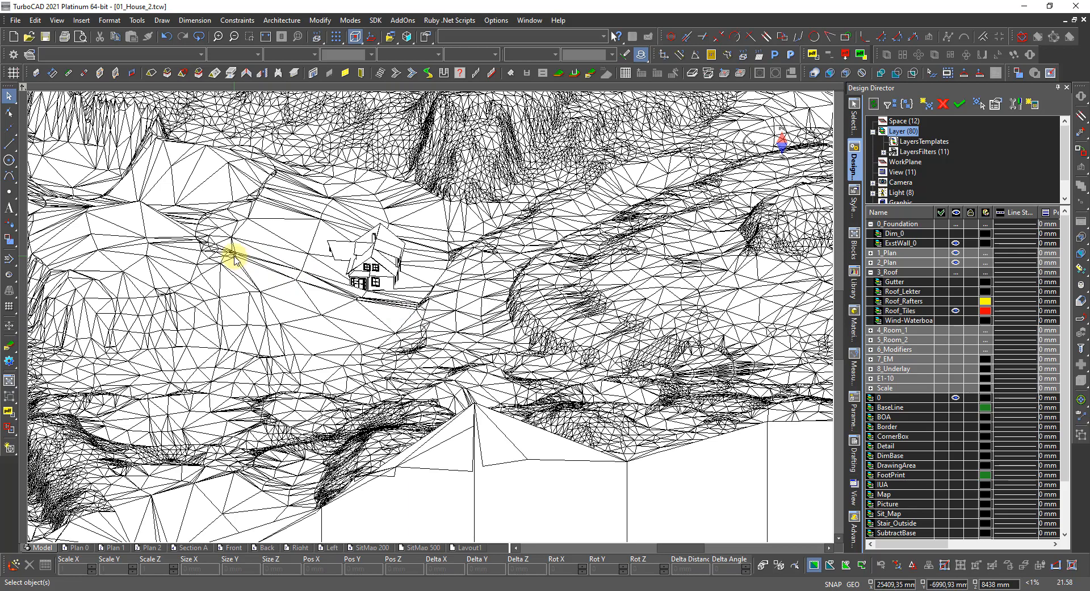
scroll(232, 259, "up", 2)
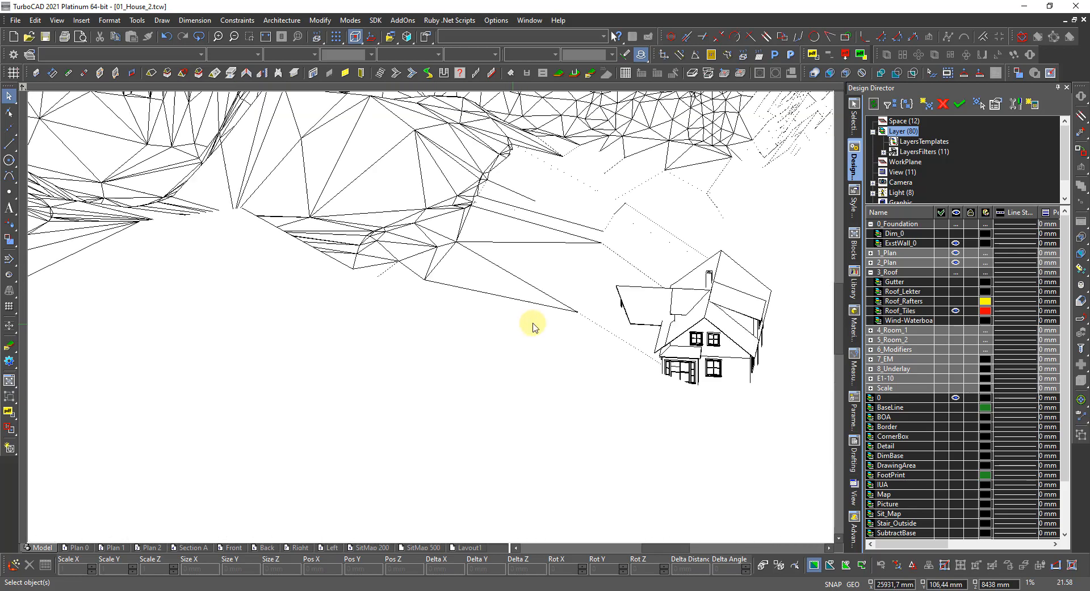
middle_click_drag(532, 326, 580, 324, "shift")
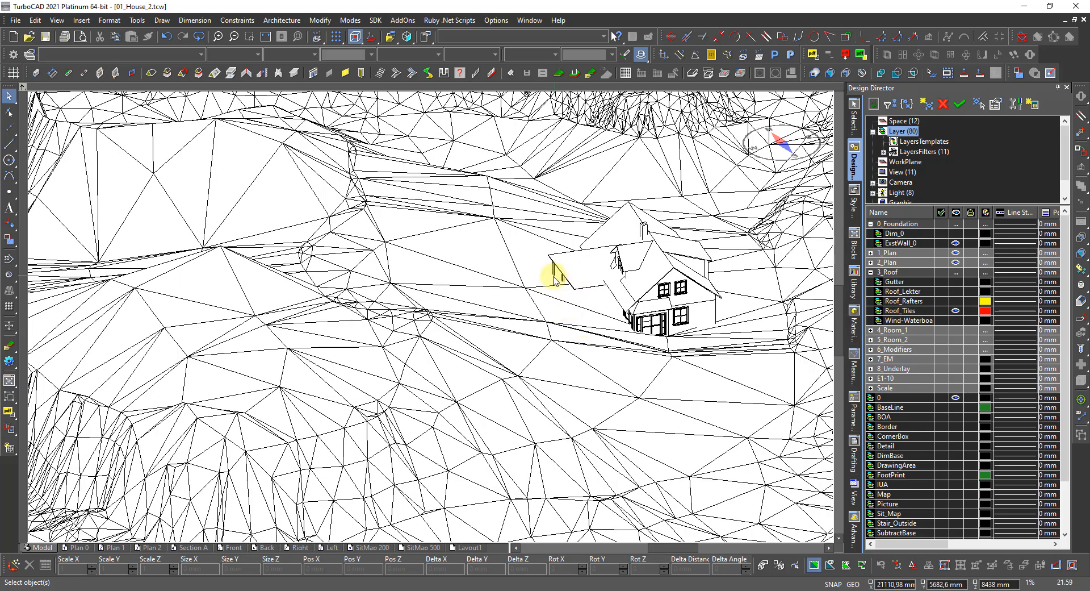
scroll(555, 276, "up", 1)
scroll(432, 323, "down", 5)
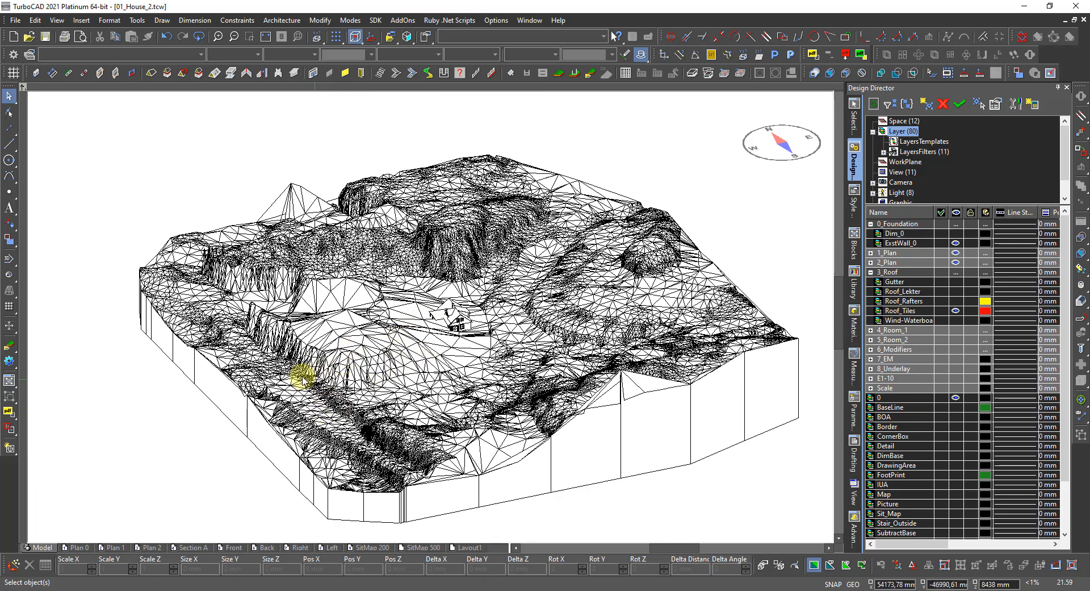
Orbit to higher viewpoints over the terrain, then bring up the Norgeskart browser window.
middle_click_drag(268, 387, 358, 402, "shift")
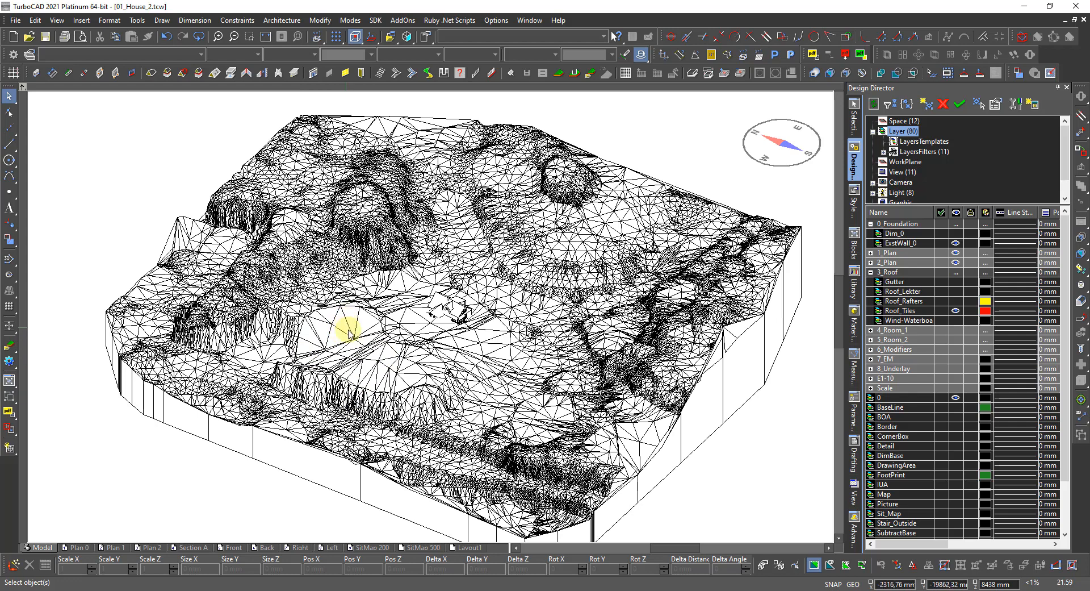
middle_click_drag(377, 335, 409, 340, "shift")
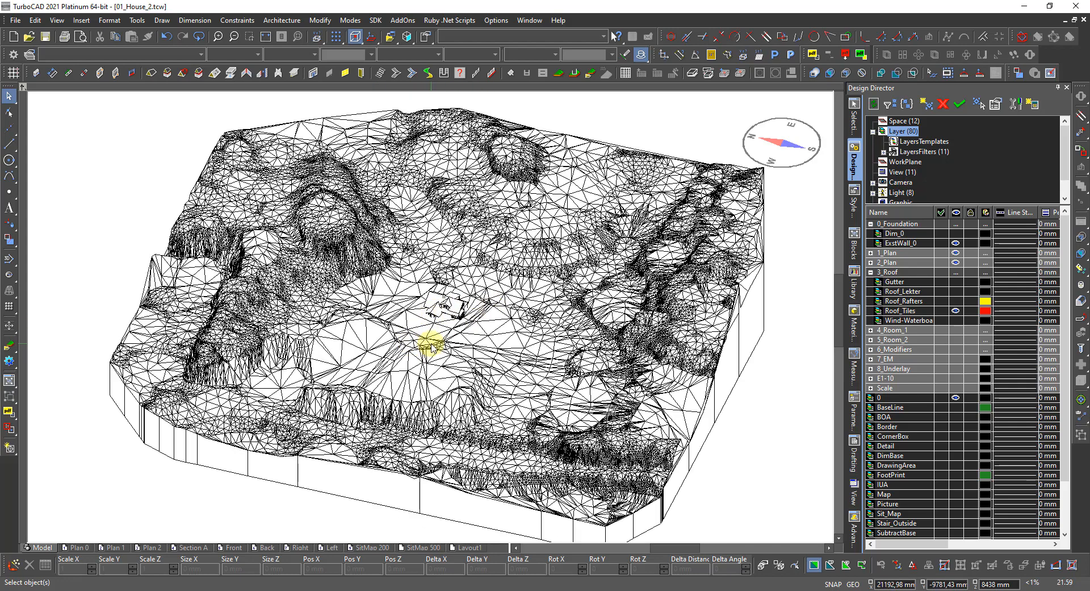
scroll(429, 345, "up", 3)
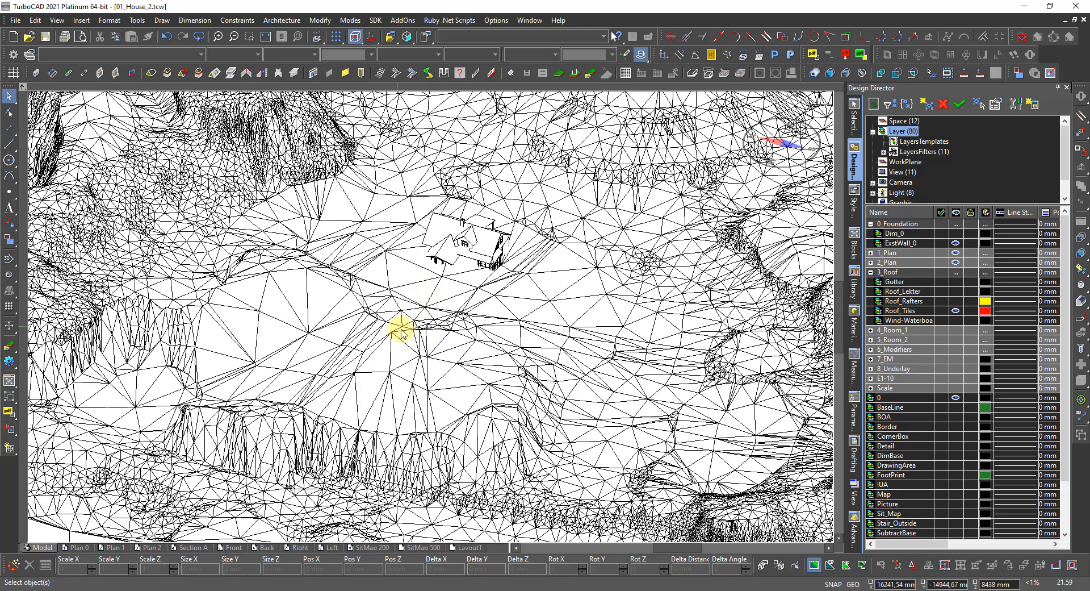
scroll(404, 339, "down", 3)
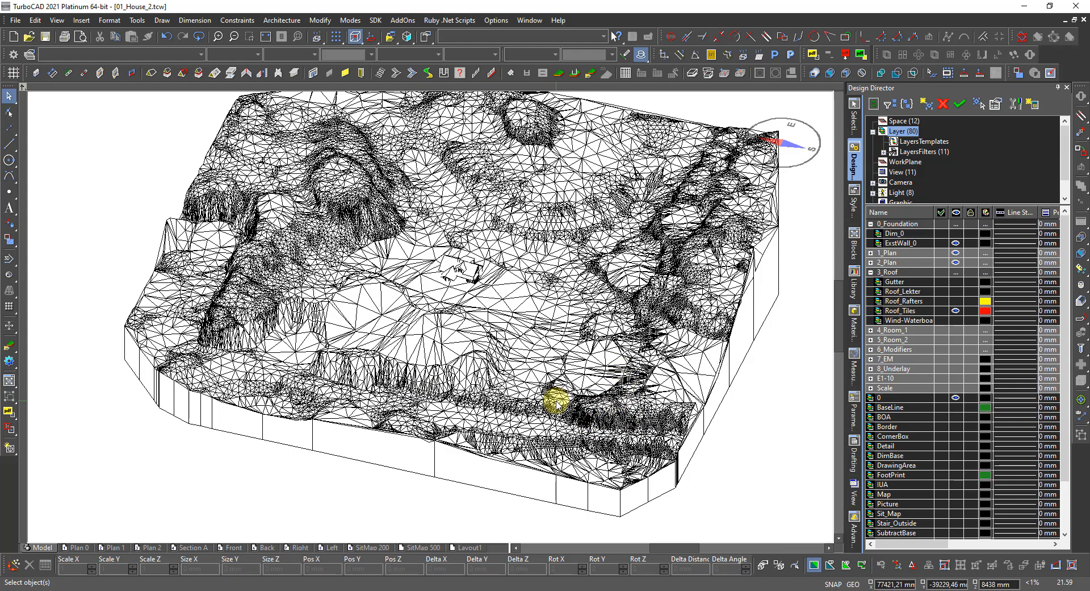
mouse_move(556, 401)
middle_mouse_down()
mouse_move(638, 390)
mouse_move(618, 382)
mouse_move(606, 397)
mouse_move(548, 404)
middle_mouse_up()
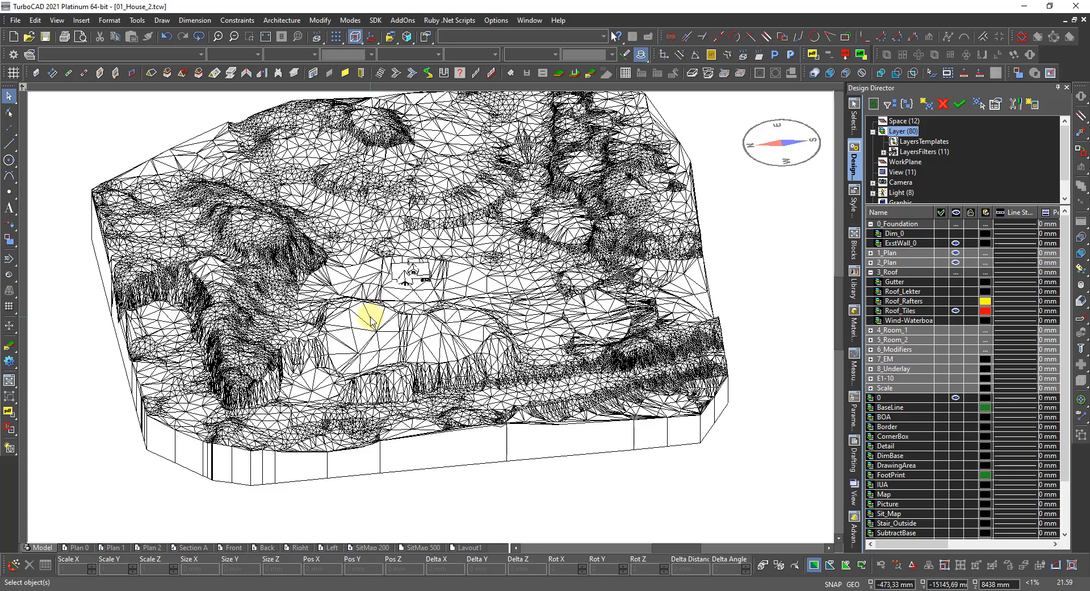
left_click(108, 588)
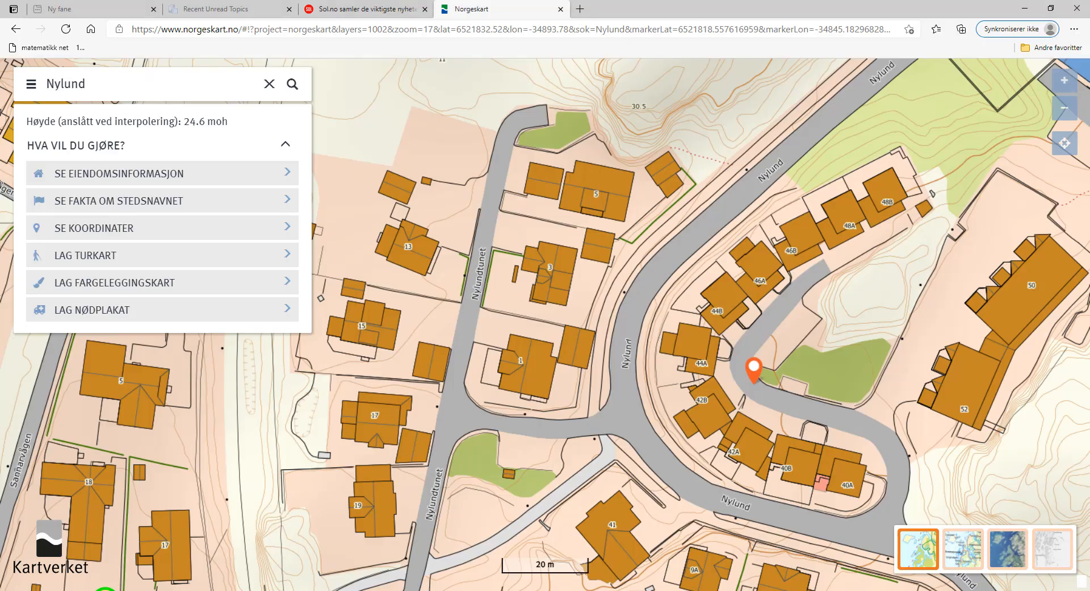
Clear the Nylund search, then zoom out and back in to zoom level 17.
left_click(270, 84)
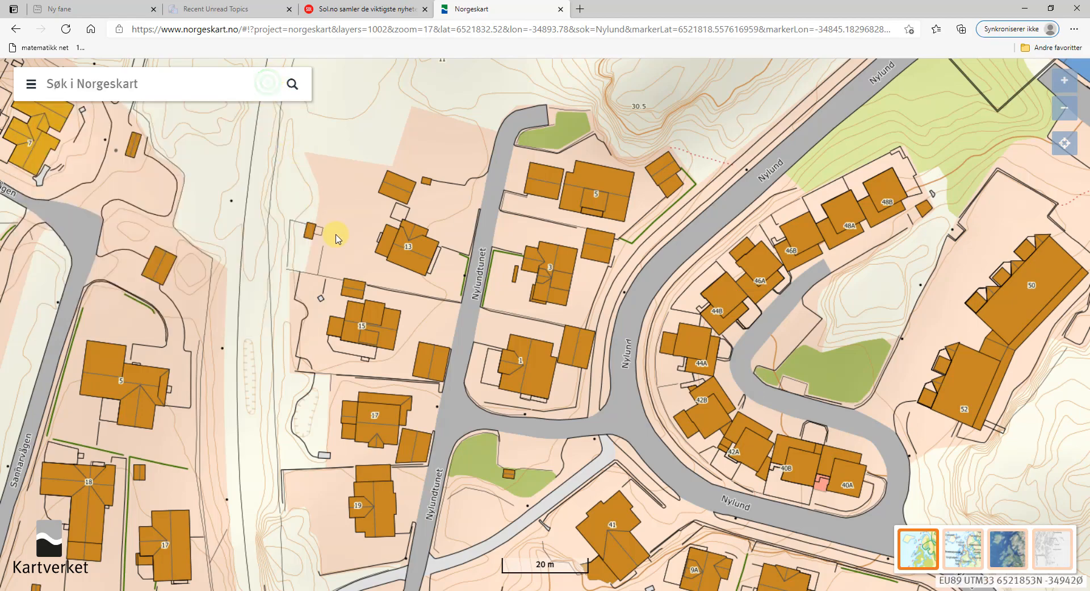
scroll(337, 238, "down", 2)
scroll(373, 333, "down", 1)
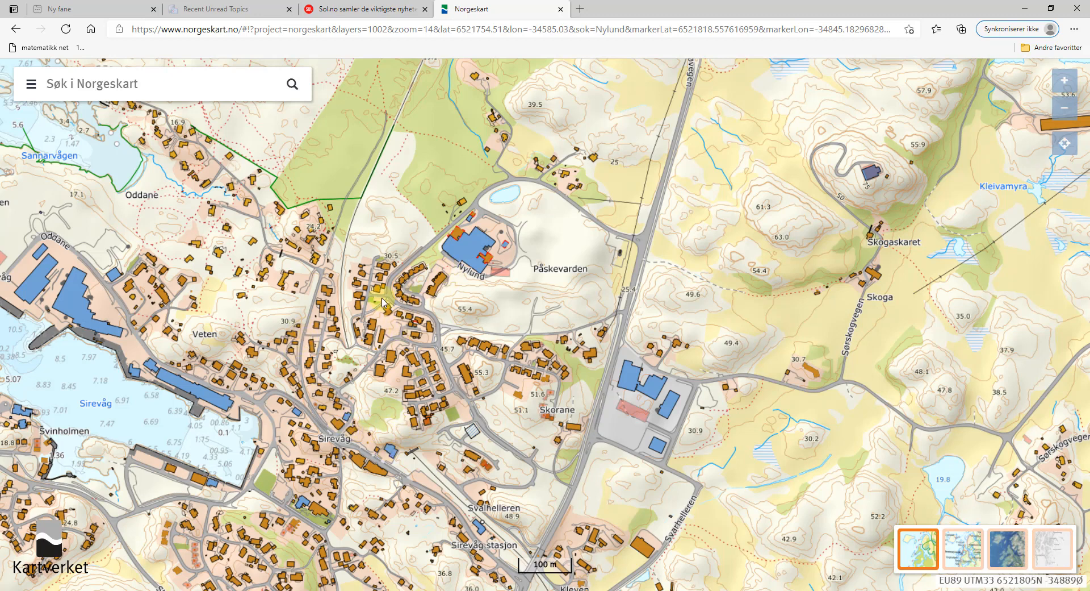
scroll(382, 287, "up", 1)
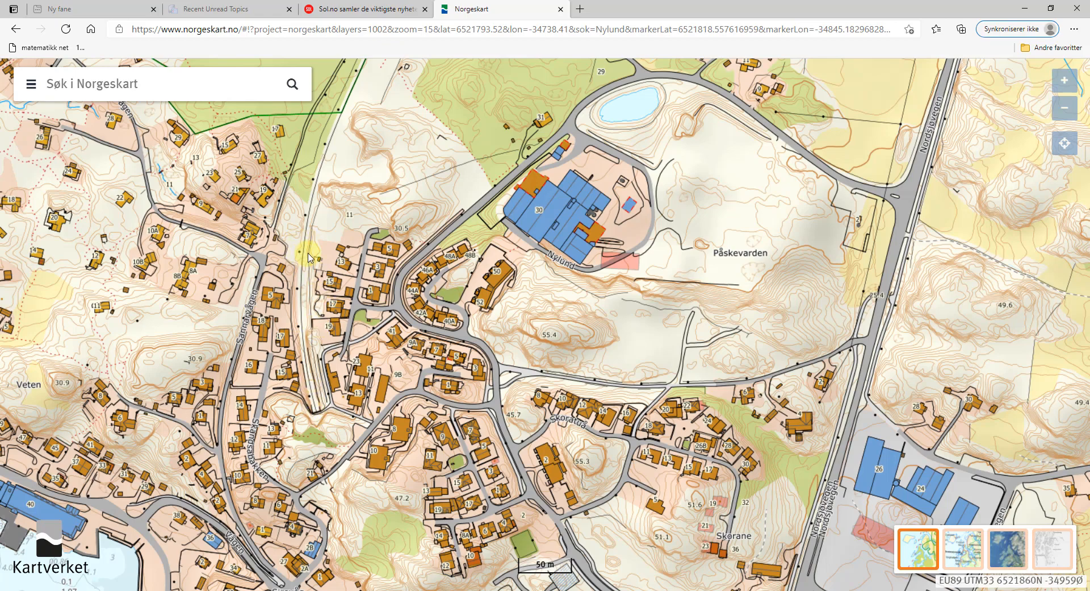
scroll(308, 257, "up", 1)
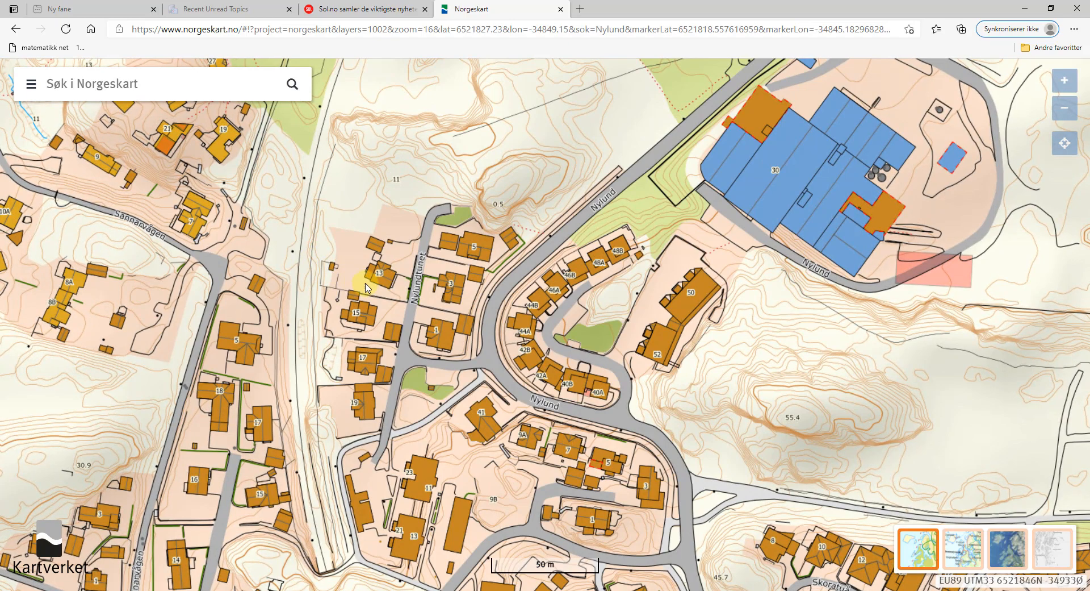
scroll(331, 256, "up", 1)
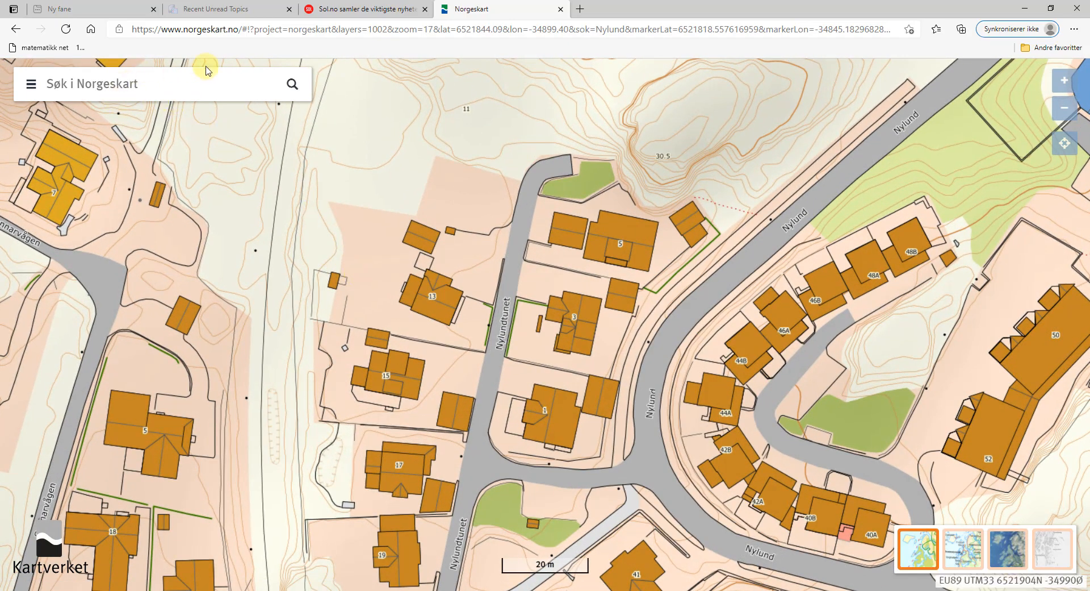
left_click(32, 86)
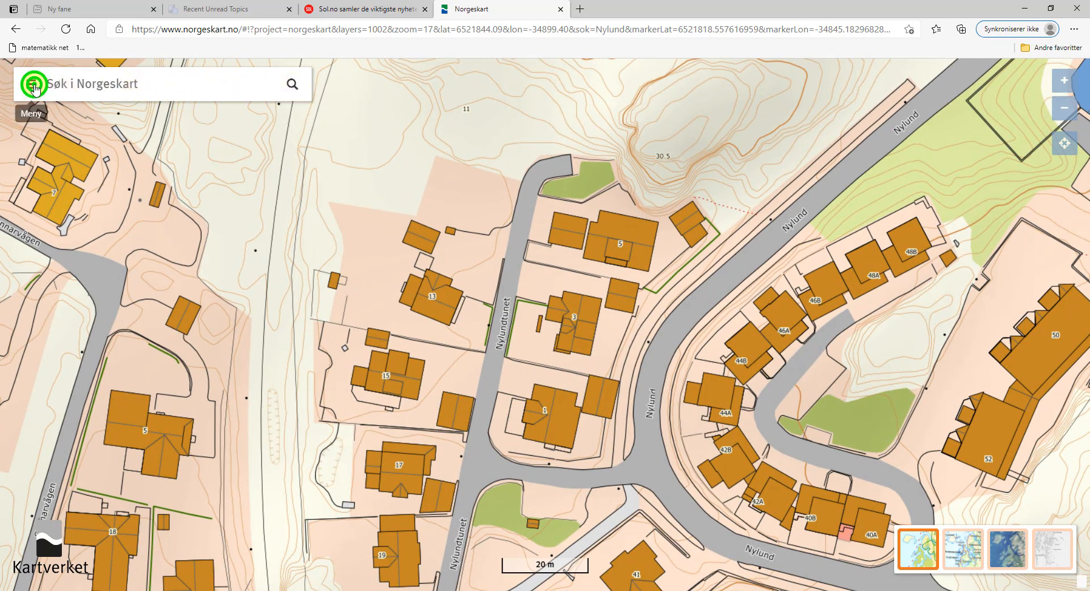
Turn on the Friluftsliv theme's Kartbladoversikt map-sheet coverage and close the menu.
left_click(140, 213)
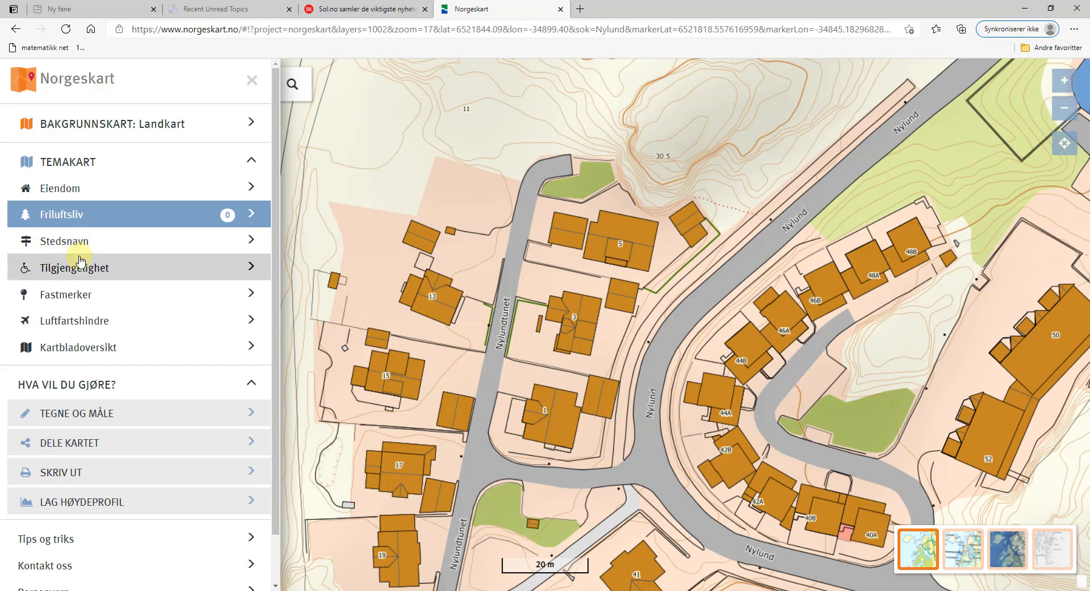
left_click(130, 351)
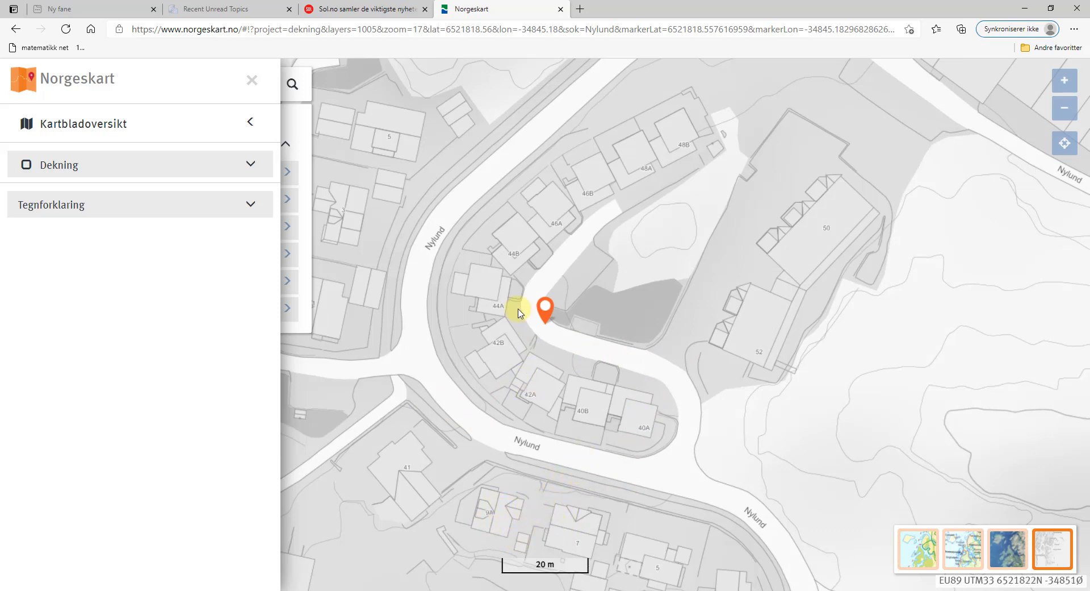
left_click(353, 218)
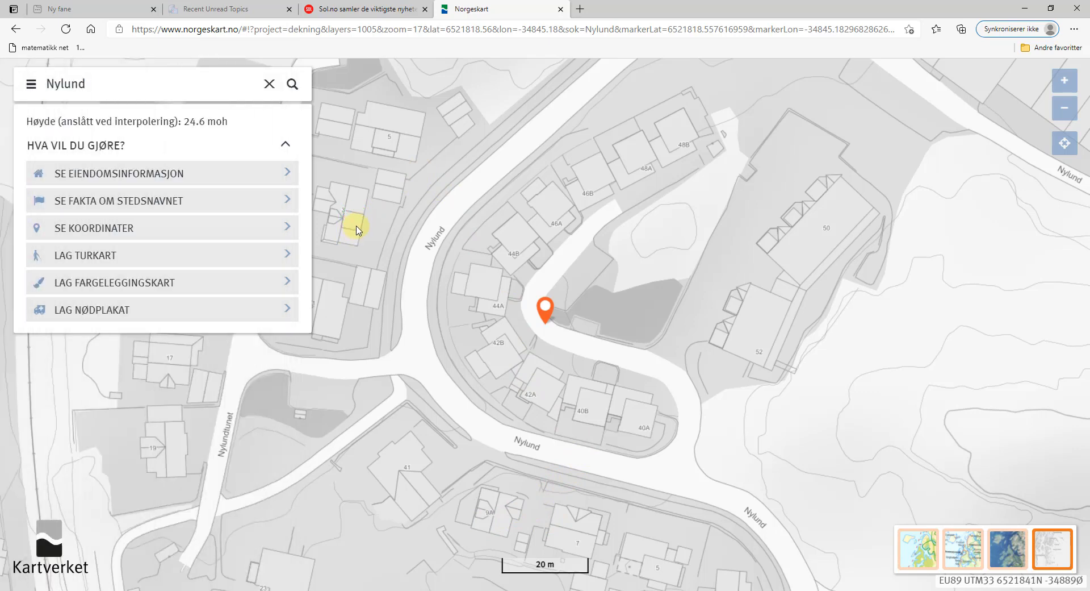
left_click(357, 227)
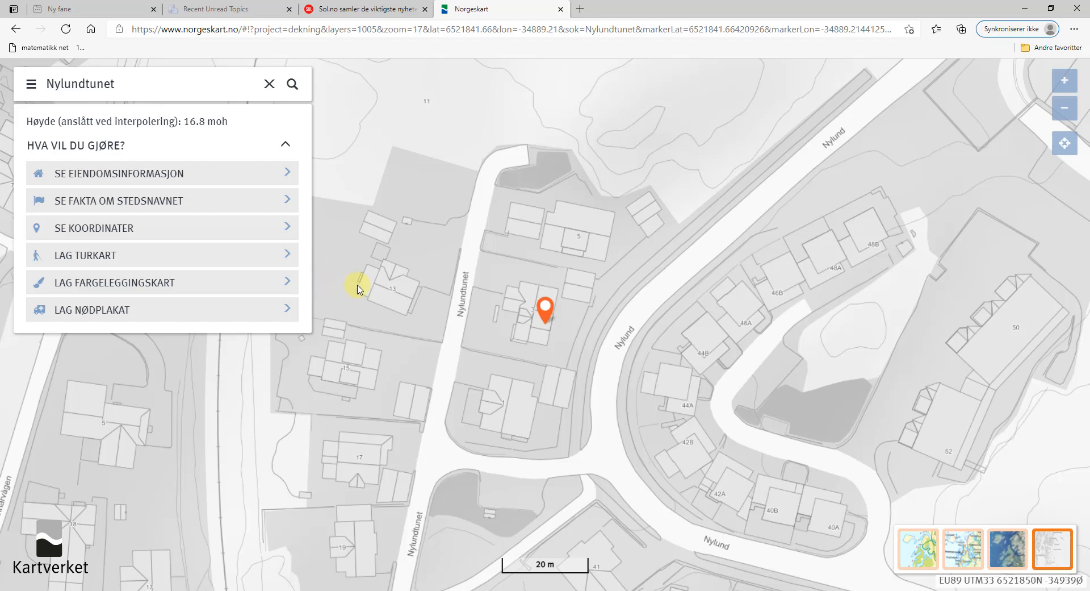
scroll(474, 349, "down", 2)
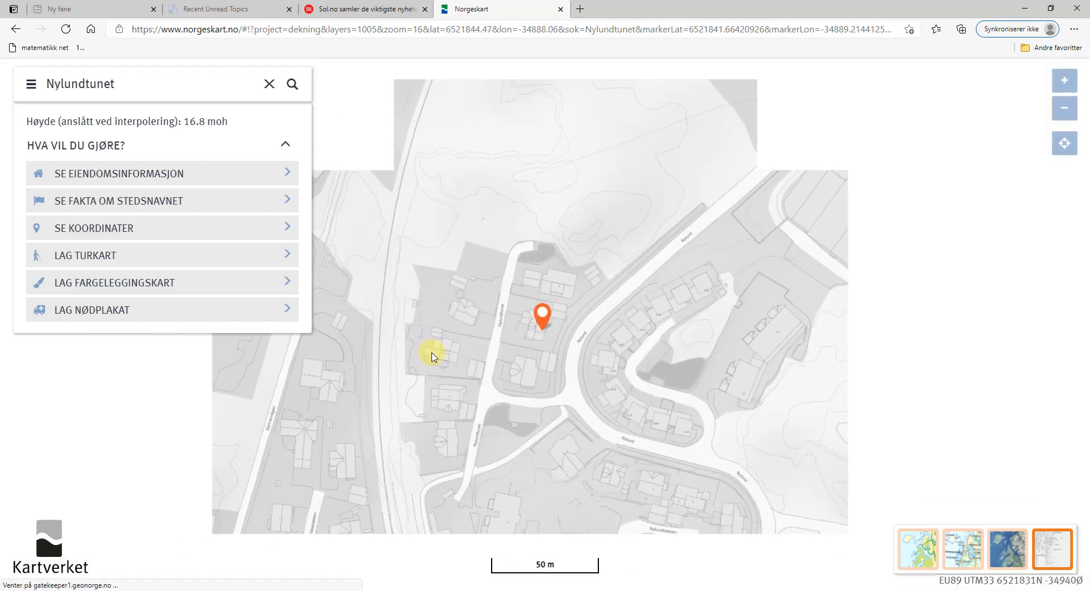
scroll(428, 348, "up", 1)
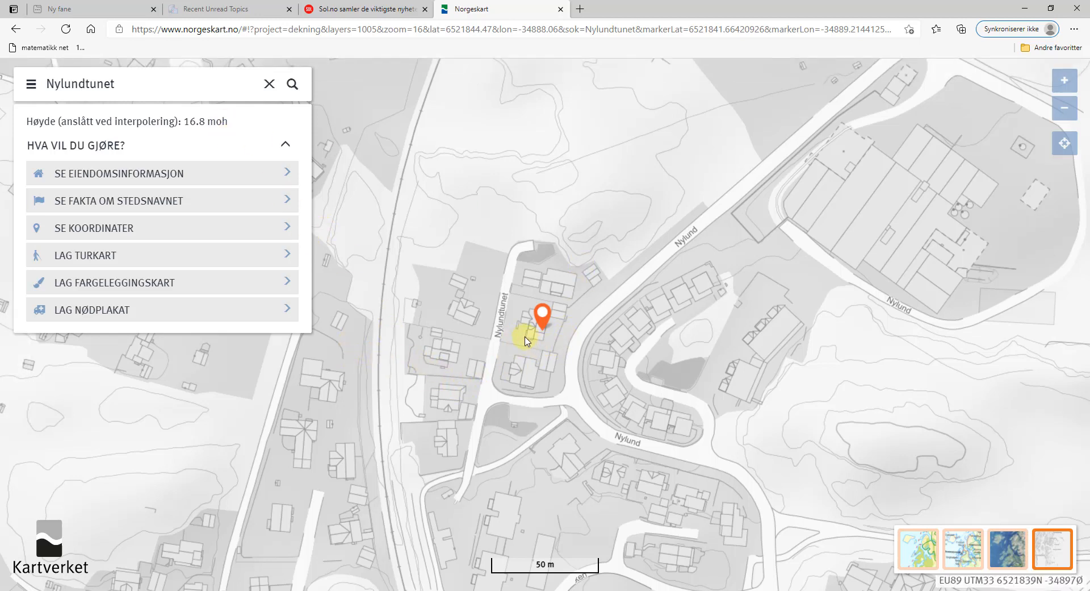
scroll(505, 335, "up", 1)
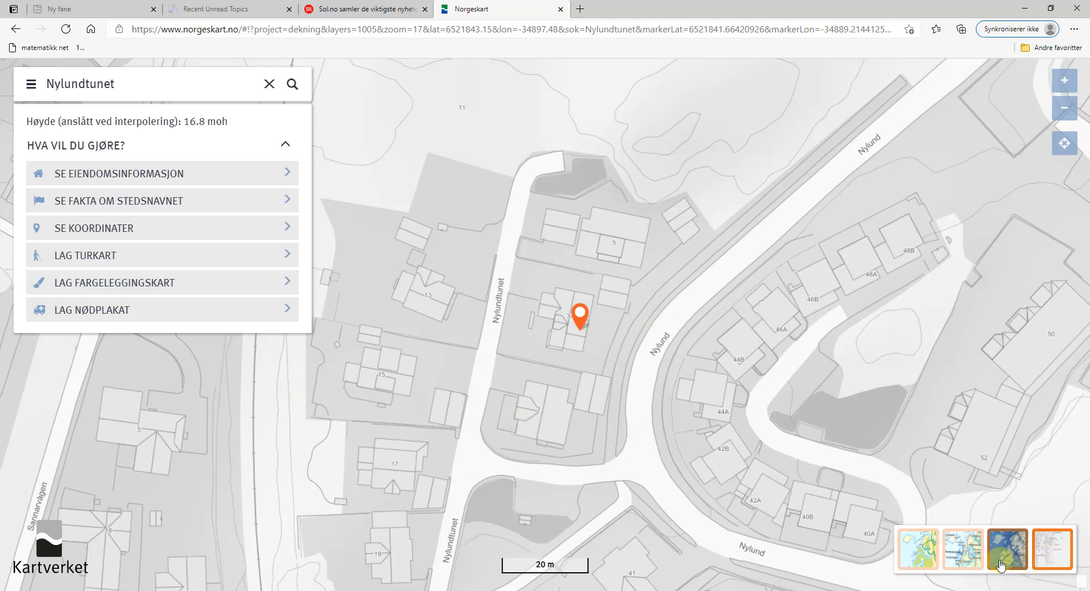
Flip between Land, Flybilder and Land basemaps, then read 16.0 moh beside building 13.
left_click(926, 558)
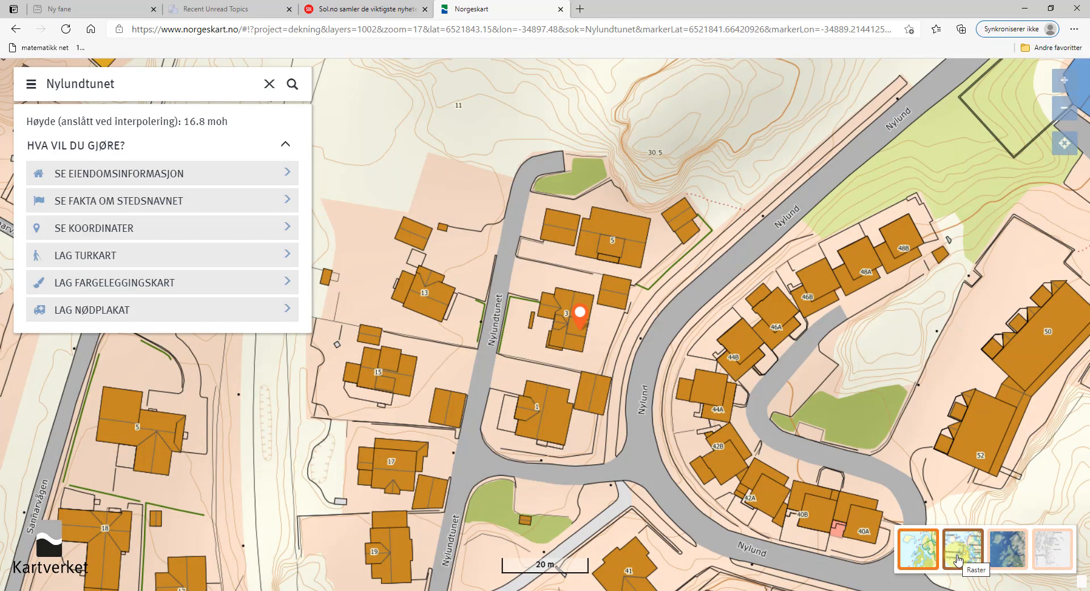
left_click(1007, 549)
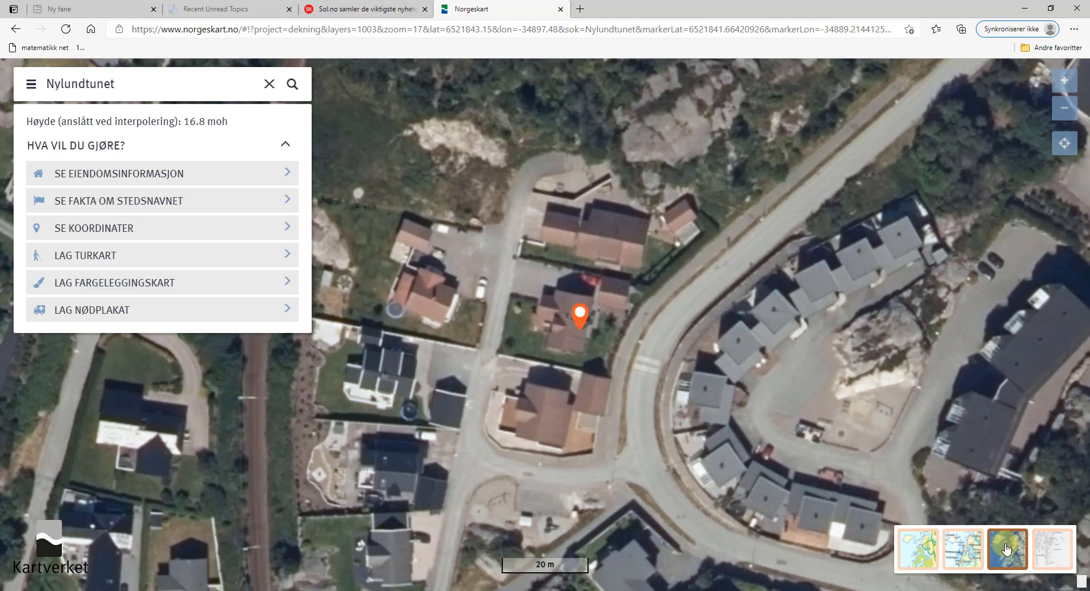
left_click(927, 562)
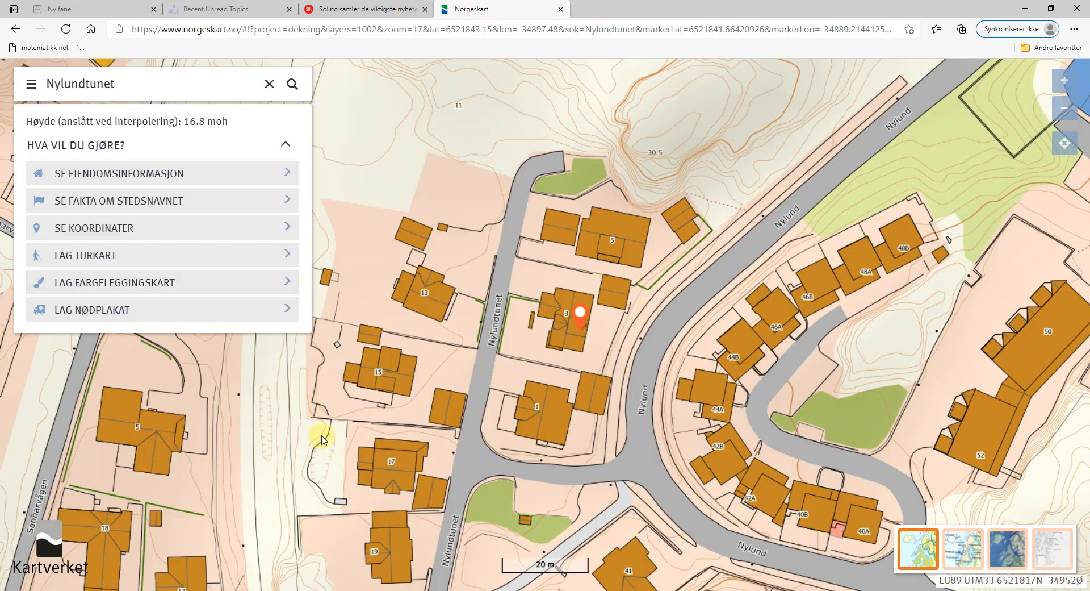
left_click(460, 271)
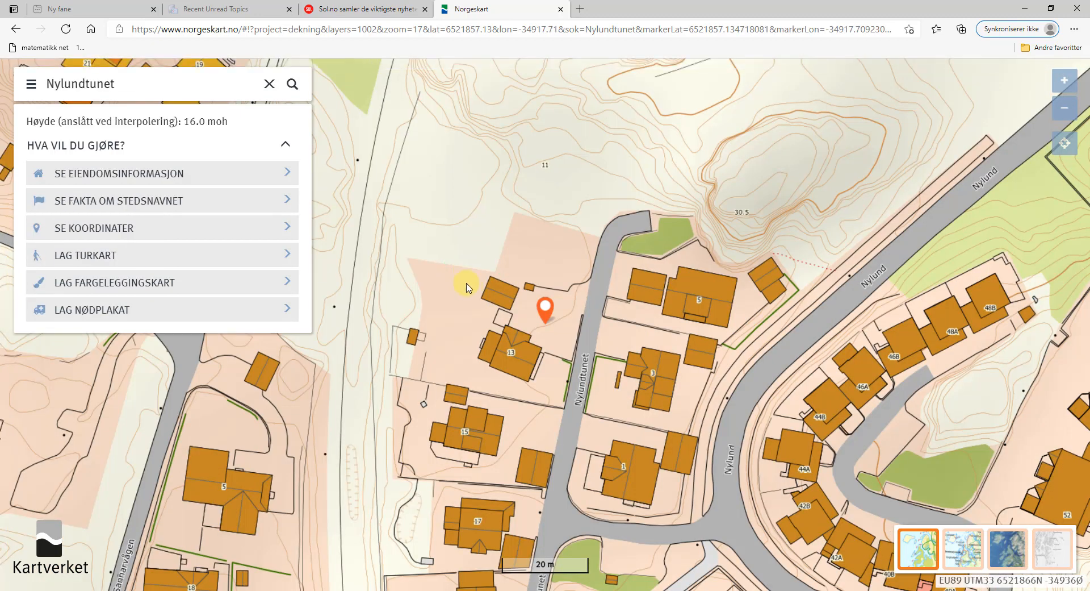
Read Norgeskart heights at six spots west of Nylundtunet, ending at 17.0 moh by the small building.
left_click(414, 309)
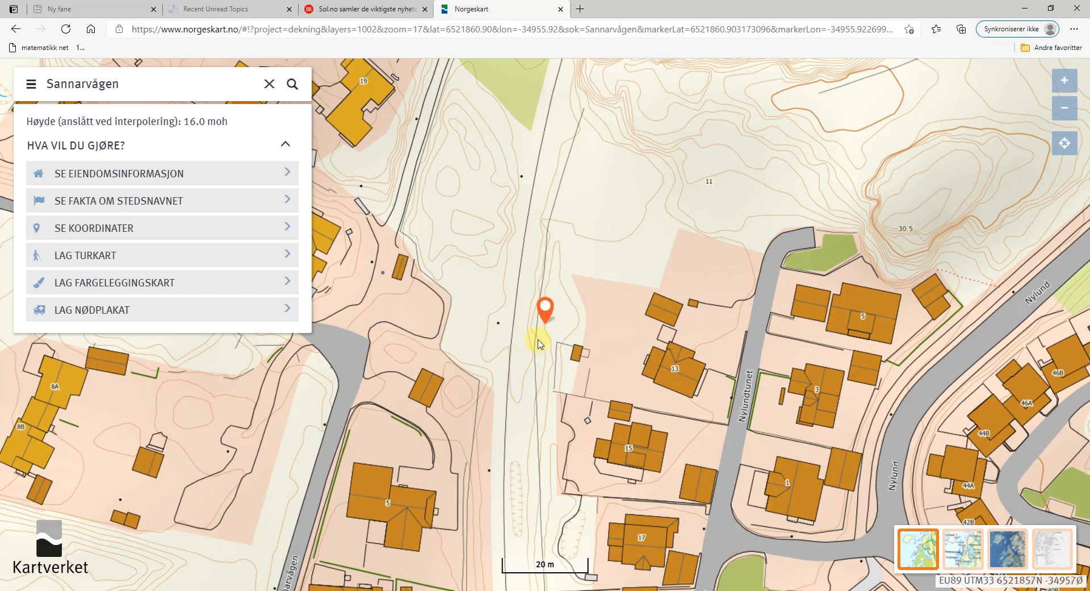
left_click(540, 347)
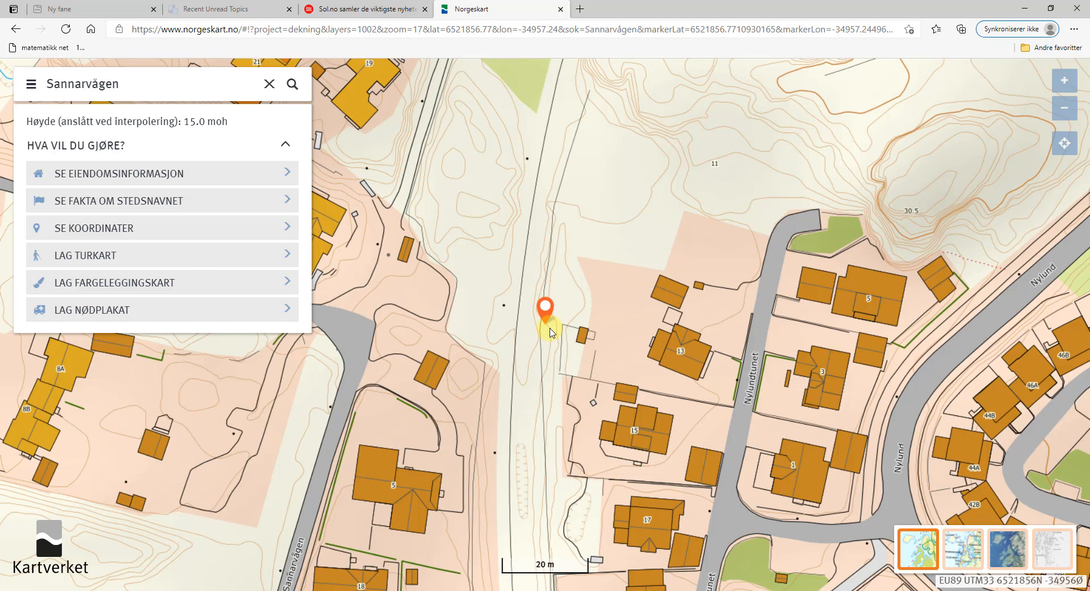
left_click(531, 356)
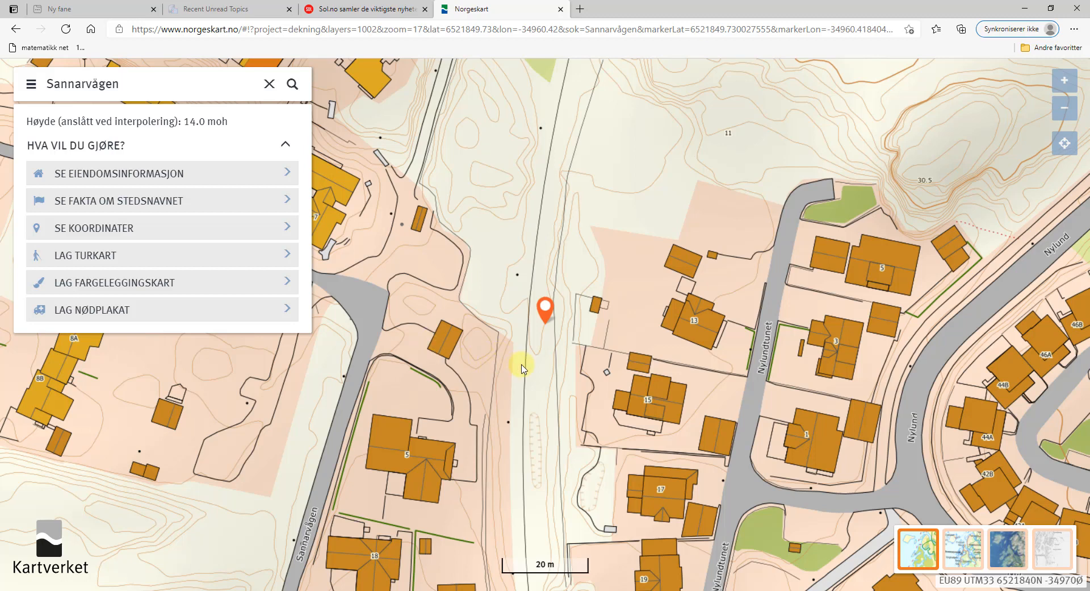
left_click(509, 348)
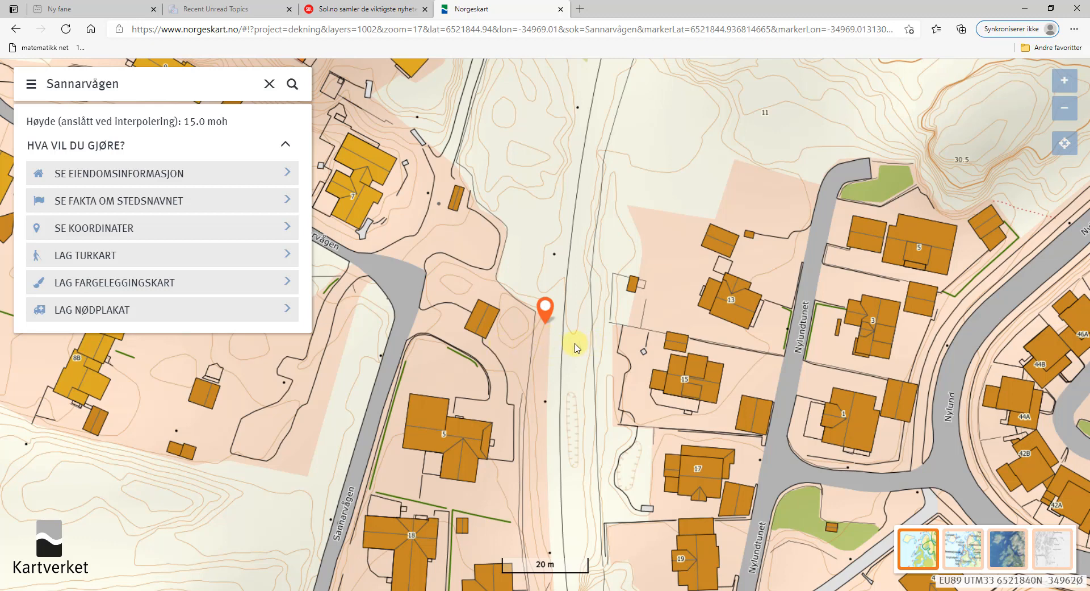
left_click(522, 348)
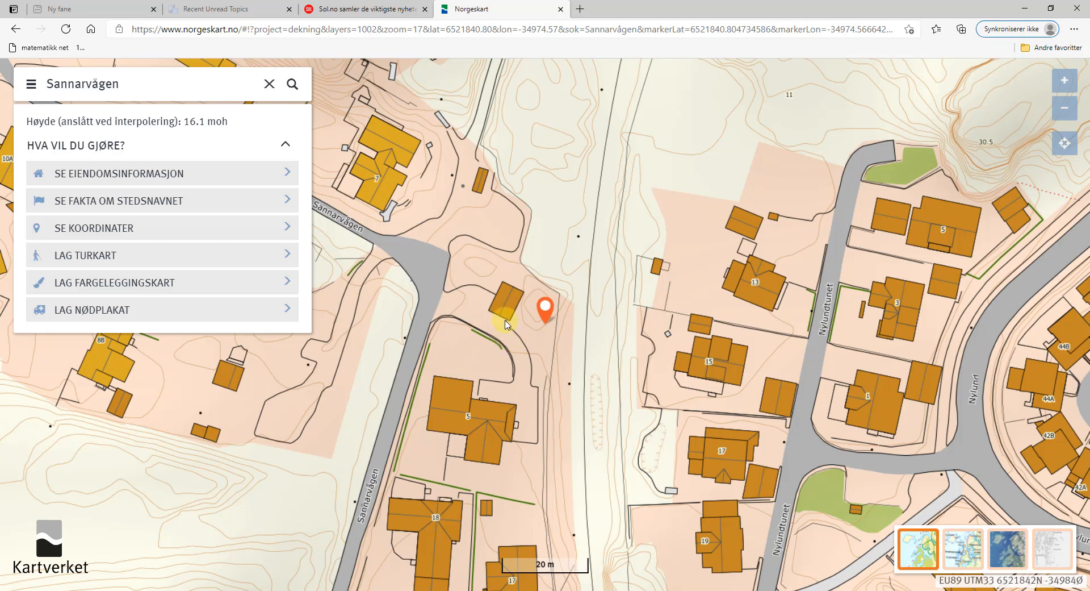
left_click(531, 318)
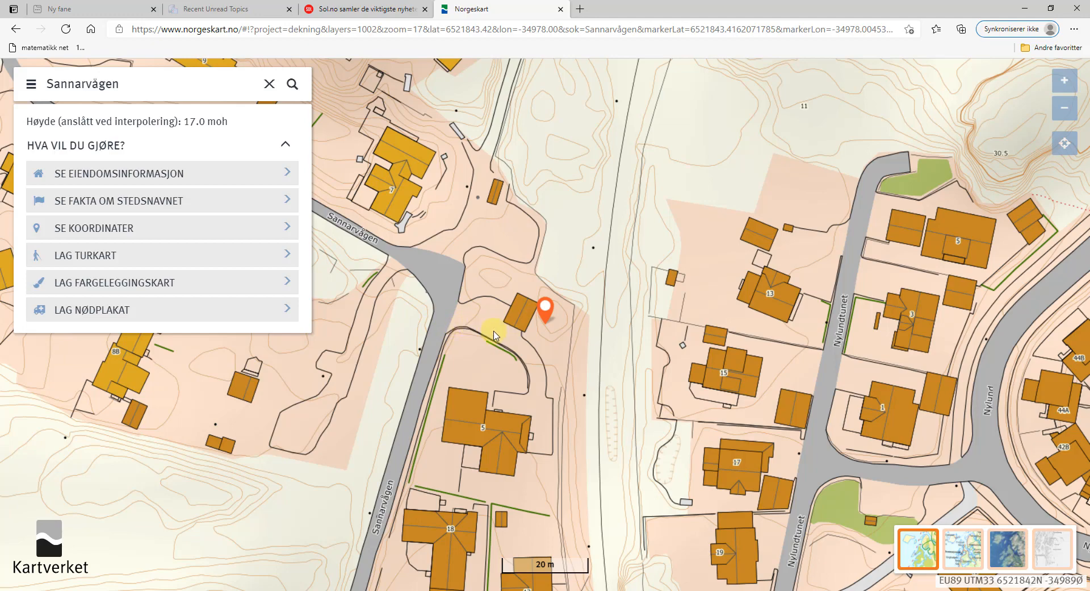
scroll(489, 335, "down", 1)
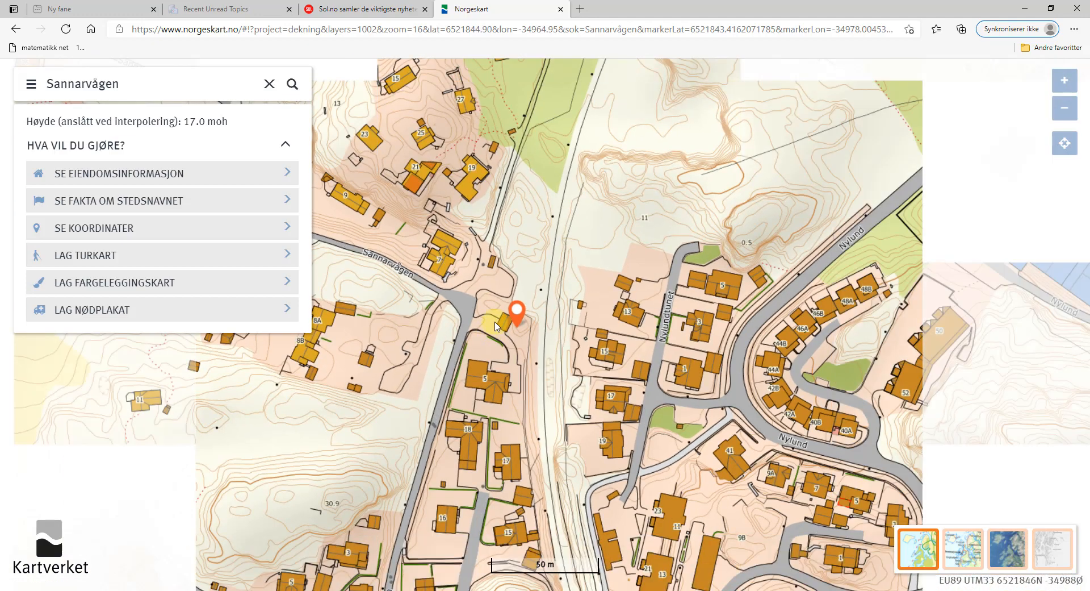